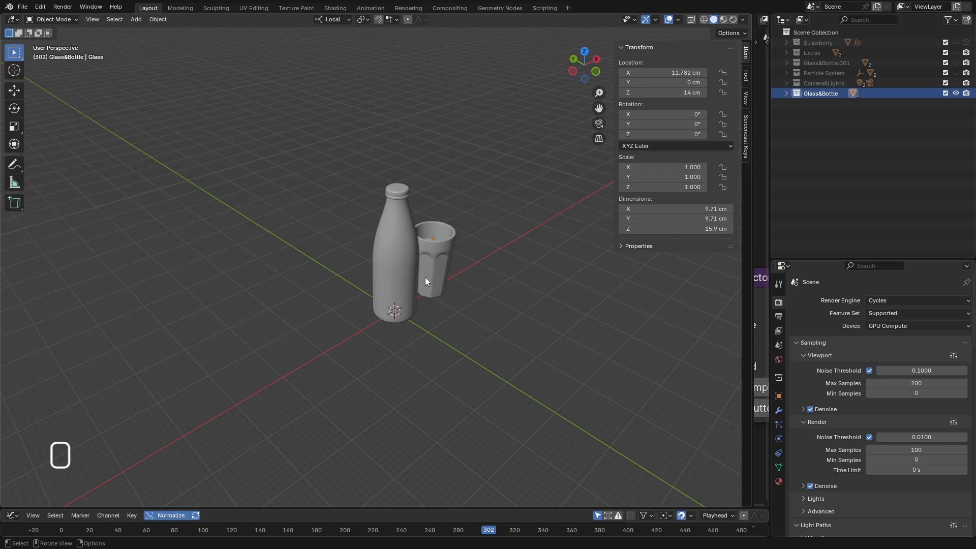
- Annotate a label band wrapping around the bottle's lower body with freehand strokes
mouse_move(363, 292)
left_mouse_down()
mouse_move(365, 259)
mouse_move(332, 252)
mouse_move(353, 291)
left_mouse_up()
mouse_move(398, 268)
left_mouse_down()
mouse_move(445, 253)
mouse_move(371, 274)
mouse_move(363, 311)
mouse_move(412, 279)
mouse_move(405, 269)
mouse_move(413, 300)
left_mouse_up()
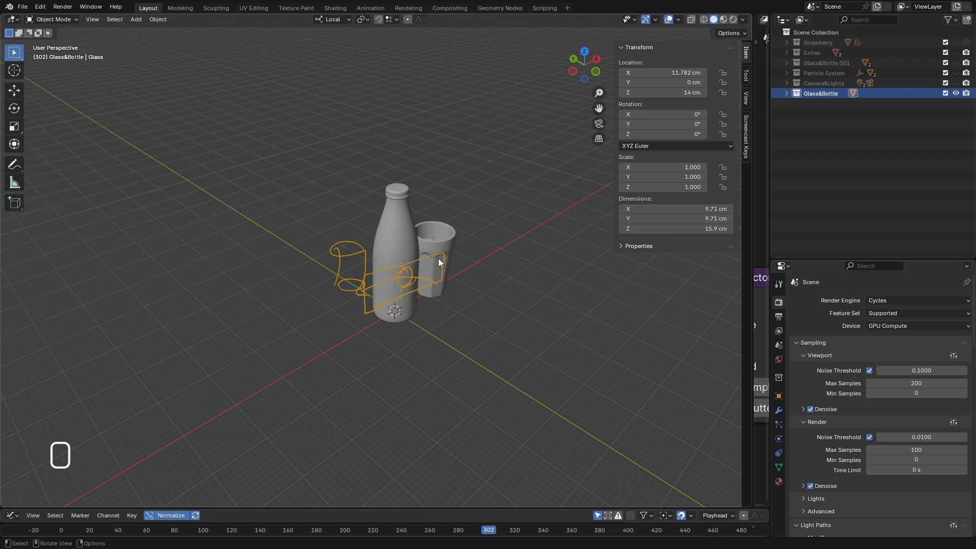
mouse_move(404, 252)
left_mouse_down()
mouse_move(374, 255)
mouse_move(394, 300)
mouse_move(417, 282)
mouse_move(402, 289)
mouse_move(398, 275)
left_mouse_up()
- Annotate a camera shape beside the bottle and glass, with an arrow pointing towards them
mouse_move(559, 325)
left_mouse_down()
mouse_move(573, 348)
mouse_move(585, 255)
mouse_move(538, 277)
left_mouse_up()
mouse_move(557, 345)
left_mouse_down()
mouse_move(506, 357)
mouse_move(514, 321)
mouse_move(600, 244)
left_mouse_up()
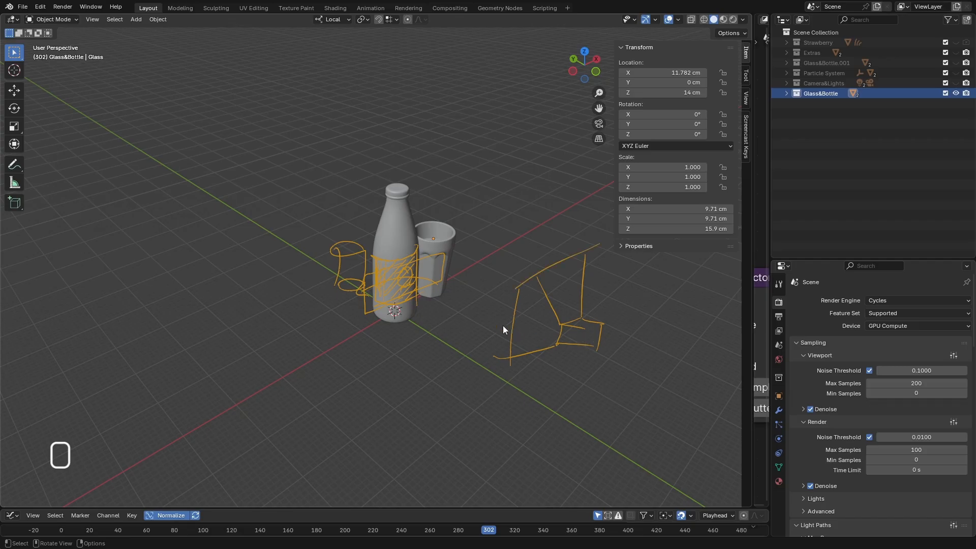
mouse_move(461, 310)
left_mouse_down()
mouse_move(538, 349)
mouse_move(447, 307)
mouse_move(475, 340)
left_mouse_up()
left_click_drag(444, 269, 463, 278)
- Temporarily show the Particle System collection to examine its backdrop and the particles scattered above the bottle and glass
scroll(446, 313, "down", 5)
left_click(955, 72)
scroll(463, 300, "up", 3)
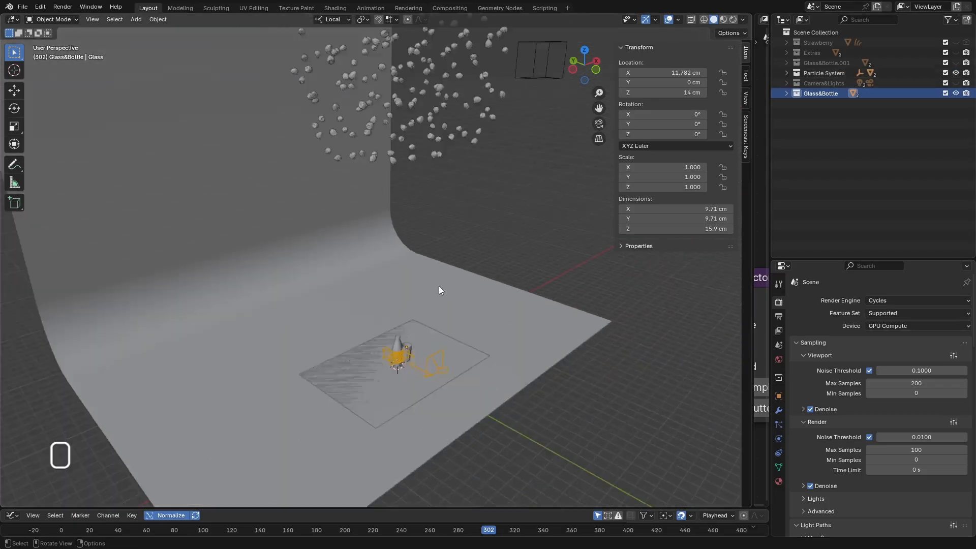
scroll(438, 285, "down", 5)
scroll(434, 245, "up", 6)
scroll(412, 251, "down", 6)
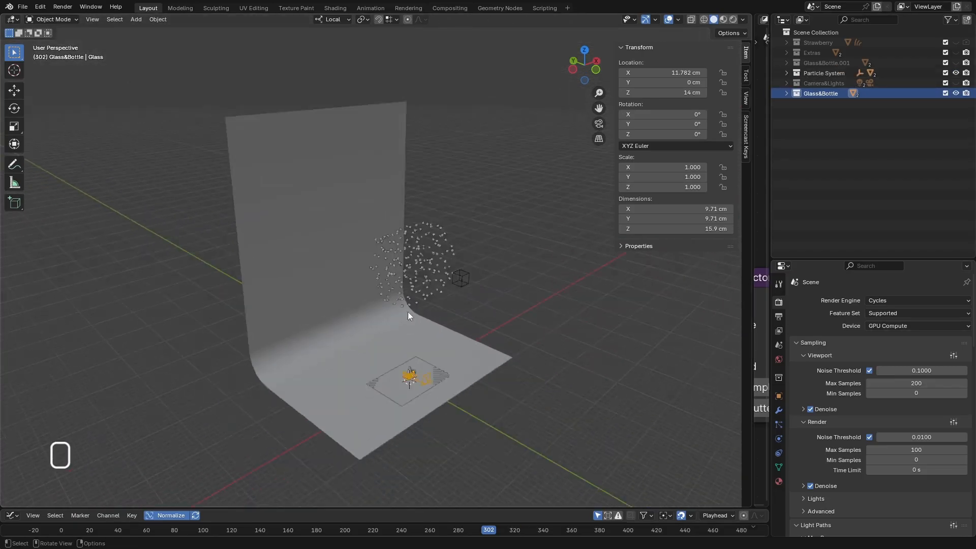
scroll(445, 343, "up", 8)
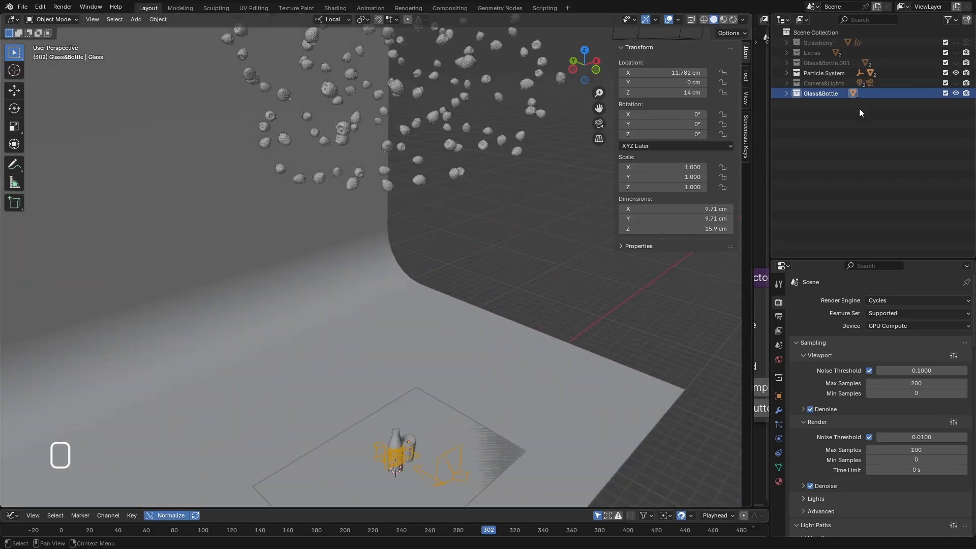
left_click(955, 72)
scroll(495, 228, "down", 8, "shift")
middle_click_drag(443, 242, 430, 270)
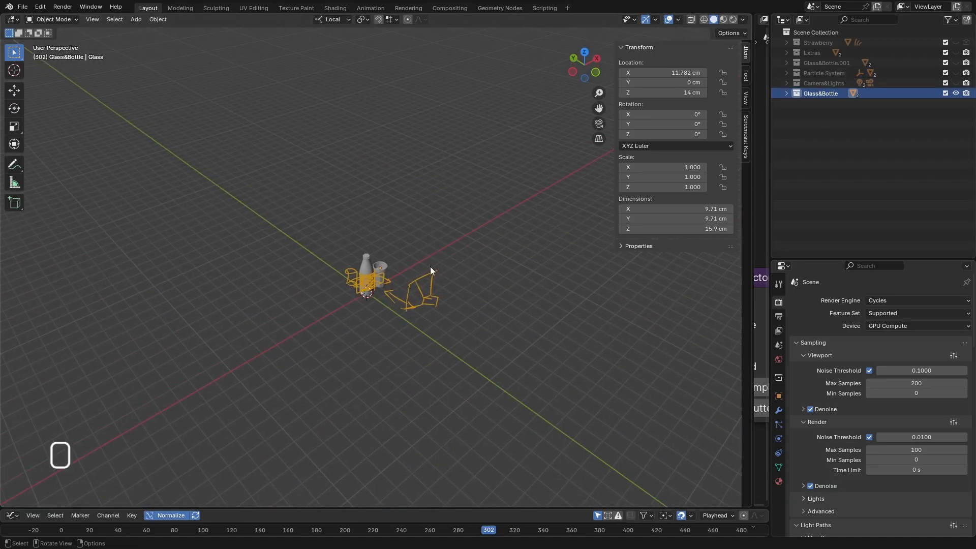
- Annotate scattered curved strokes in the space above the bottle and glass to indicate falling particles
key("d")
left_click_drag(401, 191, 409, 187)
left_click_drag(351, 194, 360, 184)
left_click_drag(306, 237, 311, 227)
left_click_drag(395, 233, 404, 231)
left_click_drag(329, 245, 351, 202)
left_click_drag(378, 204, 385, 194)
left_click_drag(311, 186, 306, 189)
scroll(381, 262, "up", 9)
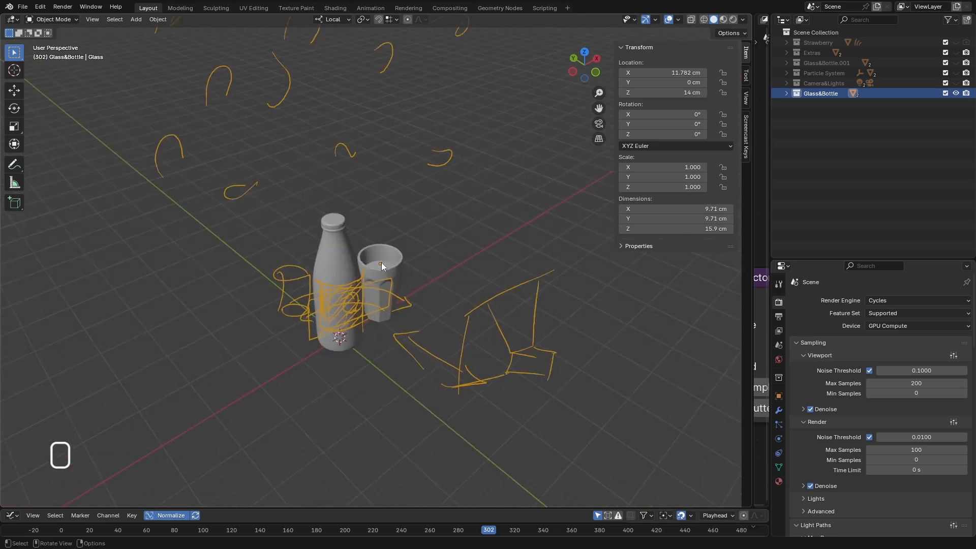
- Annotate splash strokes bursting out around the rim of the glass
key("d")
left_click_drag(382, 263, 381, 260)
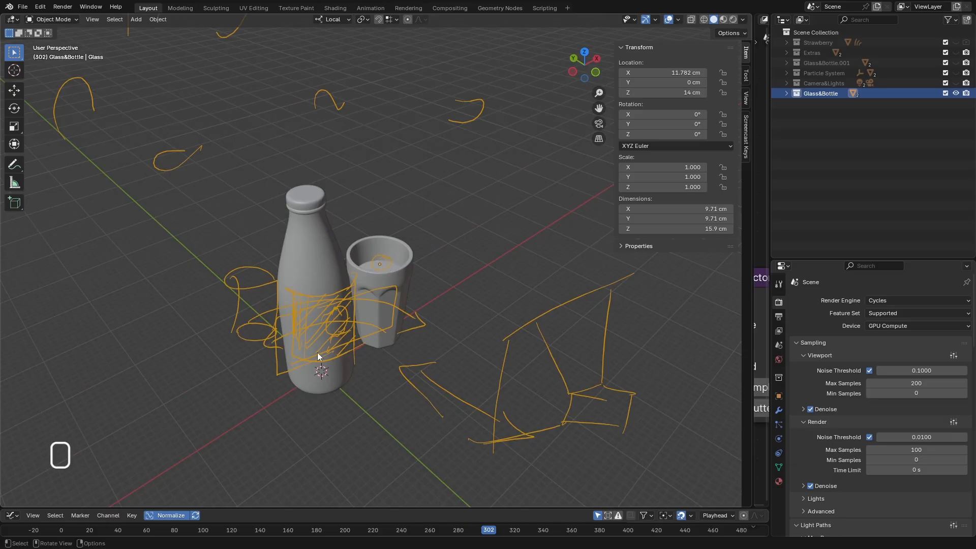
middle_click_drag(417, 332, 386, 302)
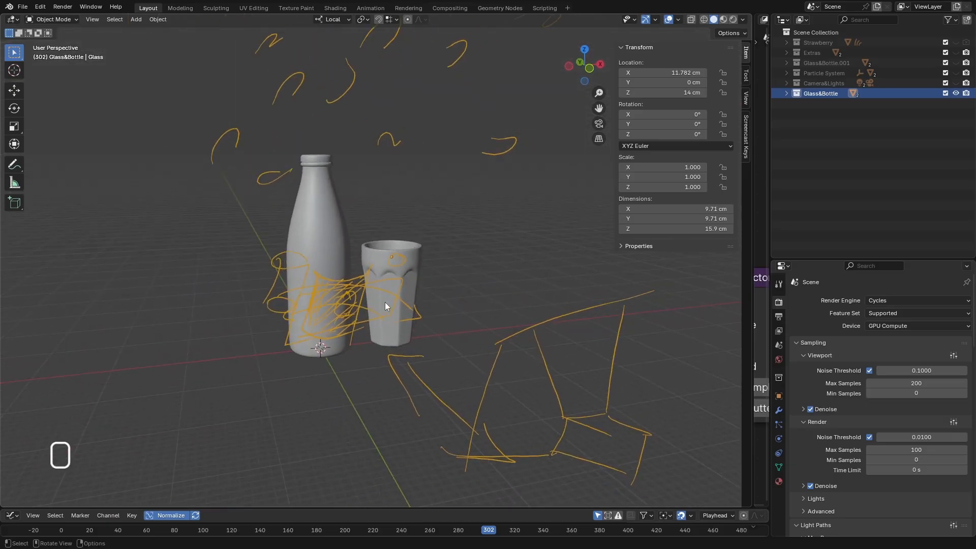
mouse_move(417, 251)
left_mouse_down()
mouse_move(412, 218)
mouse_move(354, 213)
left_mouse_up()
mouse_move(369, 238)
left_mouse_down()
mouse_move(349, 235)
mouse_move(342, 245)
left_mouse_up()
left_click_drag(367, 251, 370, 251)
mouse_move(381, 236)
left_mouse_down()
mouse_move(373, 249)
mouse_move(406, 239)
left_mouse_up()
left_click_drag(416, 245, 421, 253)
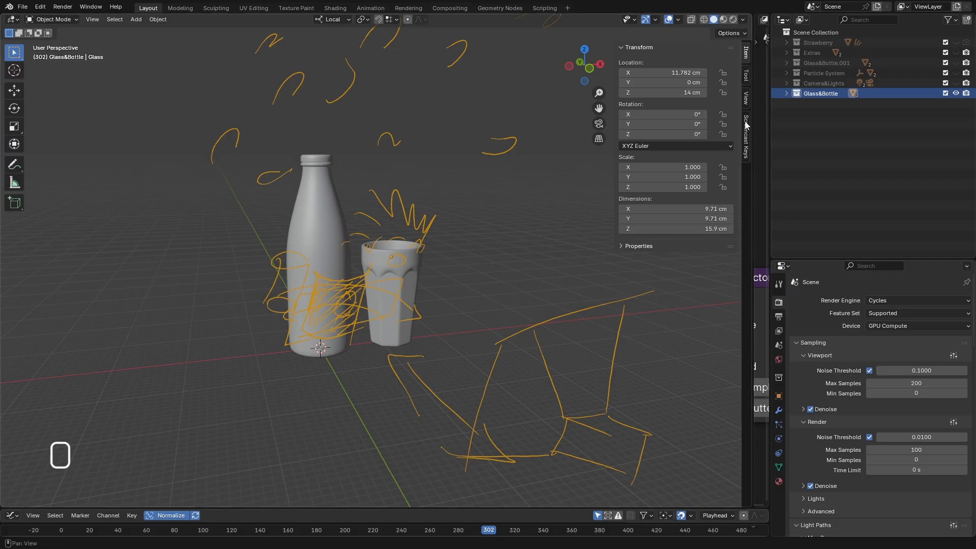
- Delete all the annotation strokes from the viewport
left_click(746, 96)
key("ctrl+F16")
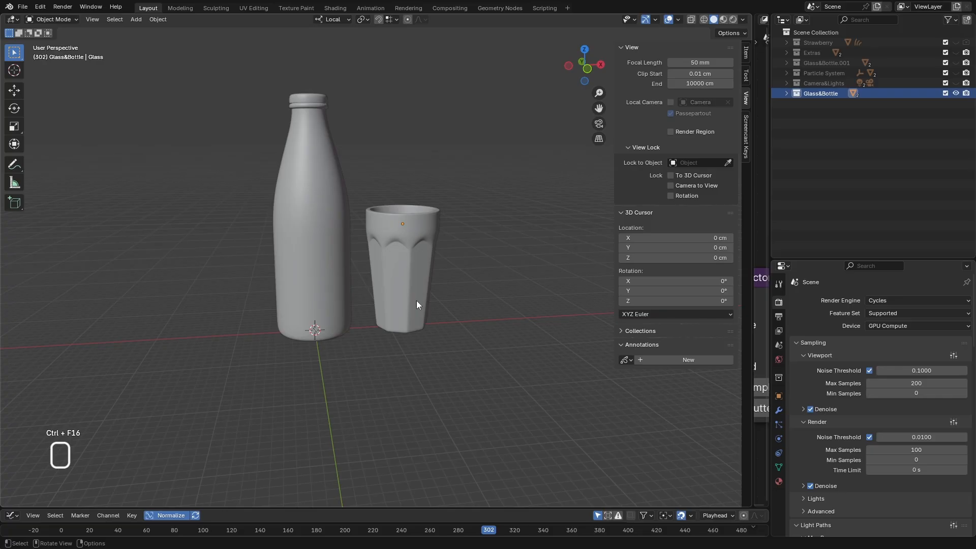
- Select the bottle in front view and set its origin to its bottom
middle_click_drag(417, 310, 365, 328)
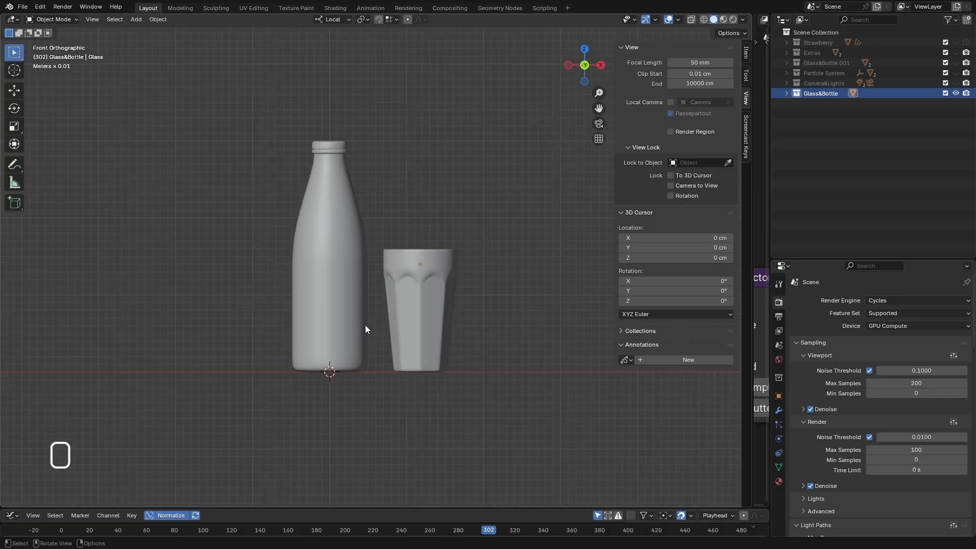
left_click(351, 319)
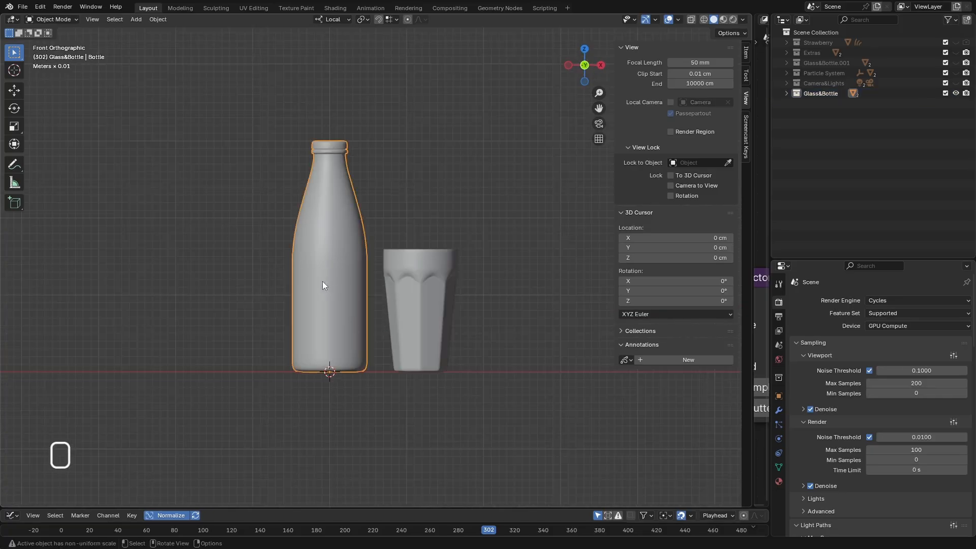
scroll(716, 178, "up", 2, "ctrl")
scroll(327, 377, "up", 3)
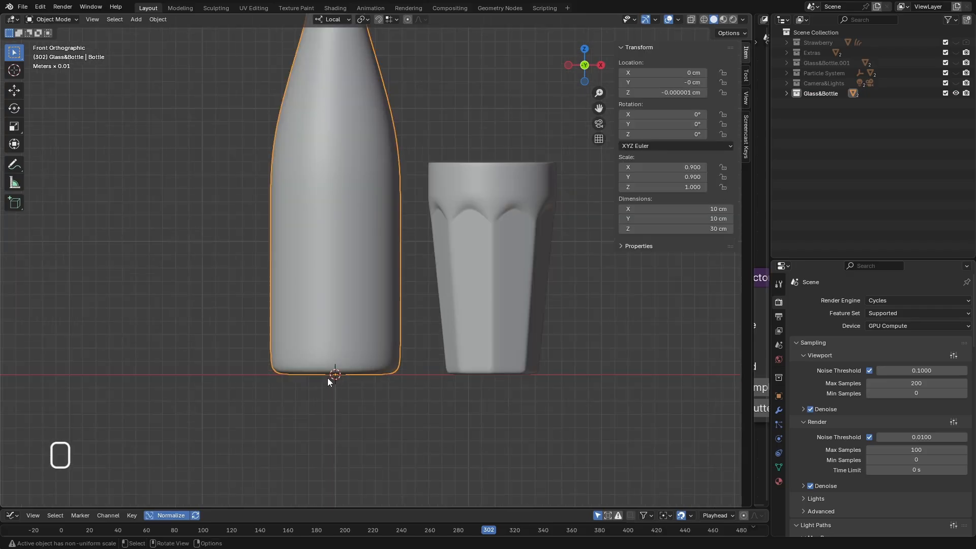
key("ctrl+alt+x")
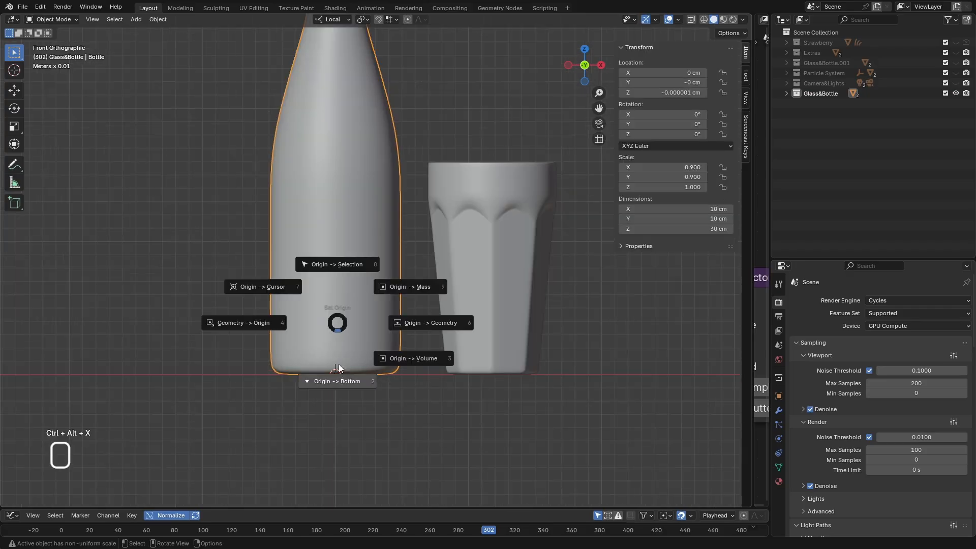
left_click(339, 382)
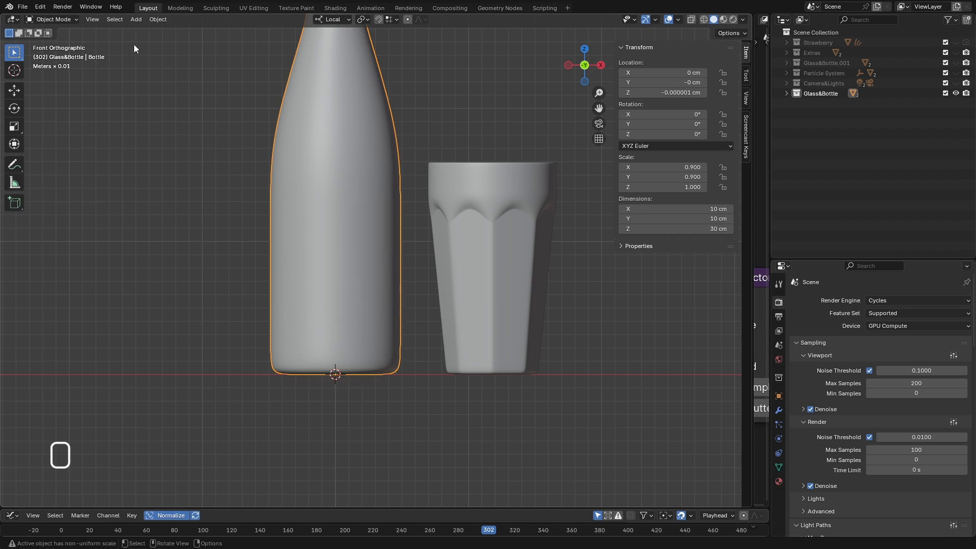
- Check in the preferences that the 3D Viewport Pie Menus add-on is enabled
left_click(40, 7)
left_click(72, 137)
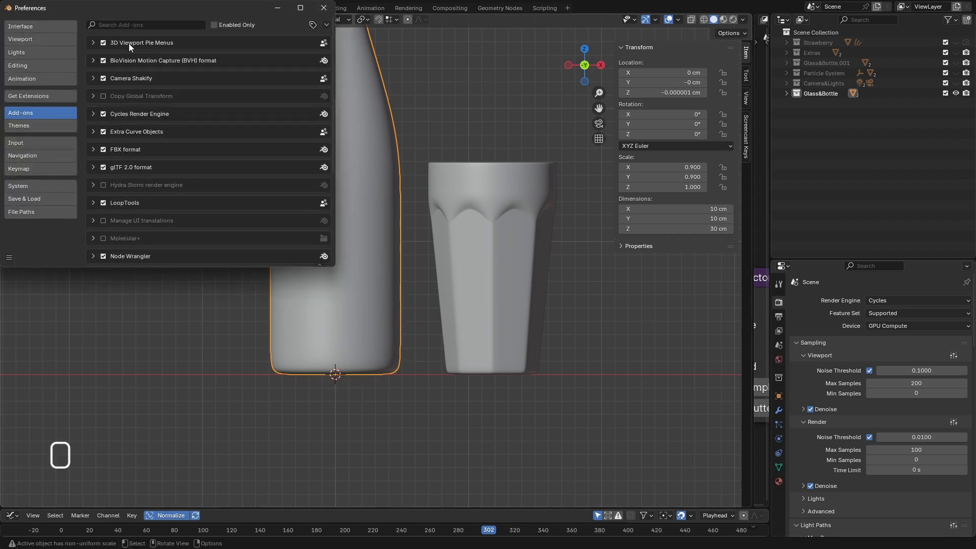
left_click(325, 8)
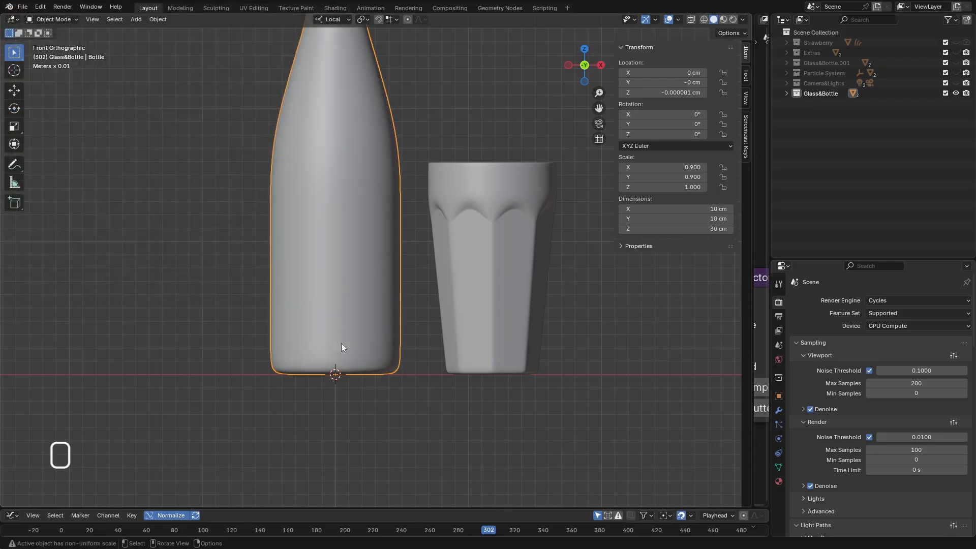
- Apply the Origin to Bottom option to the bottle once more
scroll(343, 348, "down", 1)
scroll(349, 362, "up", 1)
key("ctrl+alt+x")
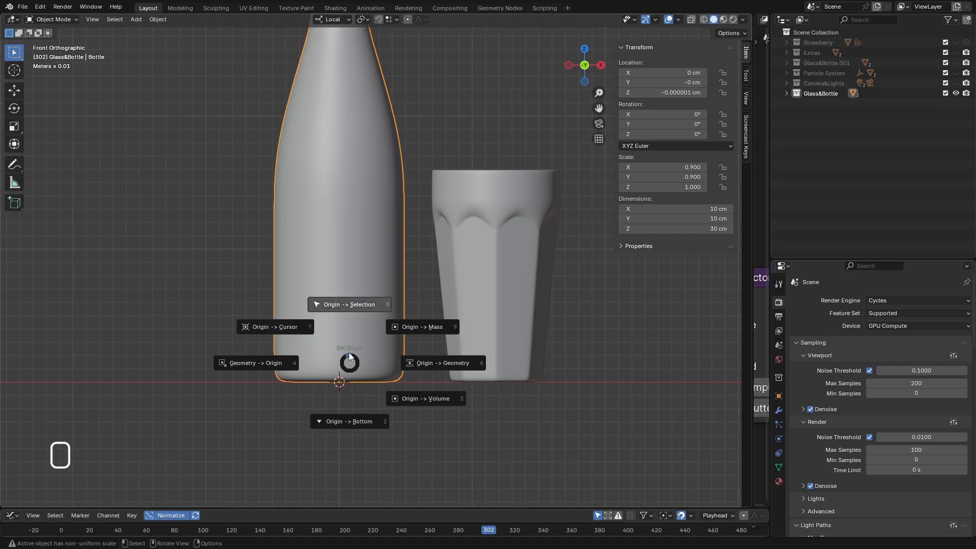
left_click(346, 421)
scroll(342, 386, "down", 3)
scroll(346, 367, "up", 1)
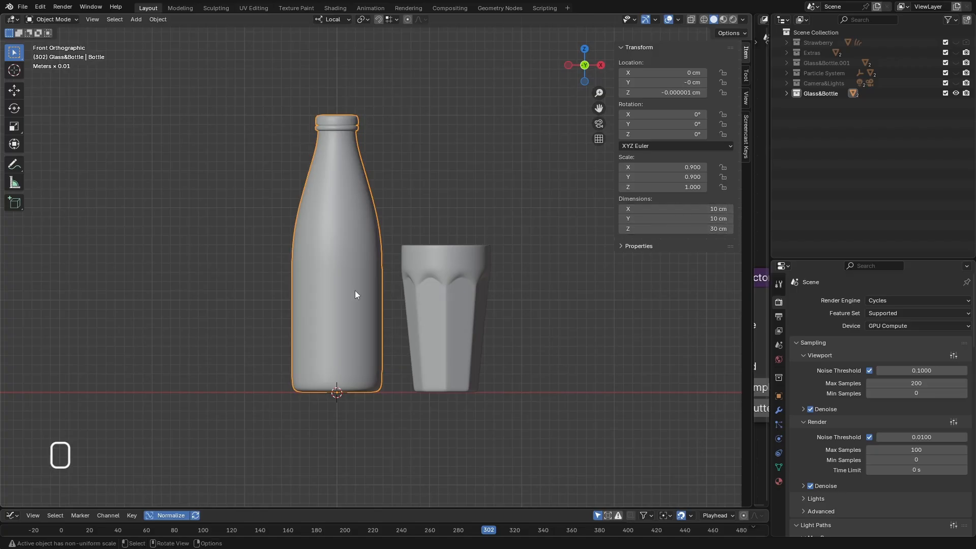
key("s")
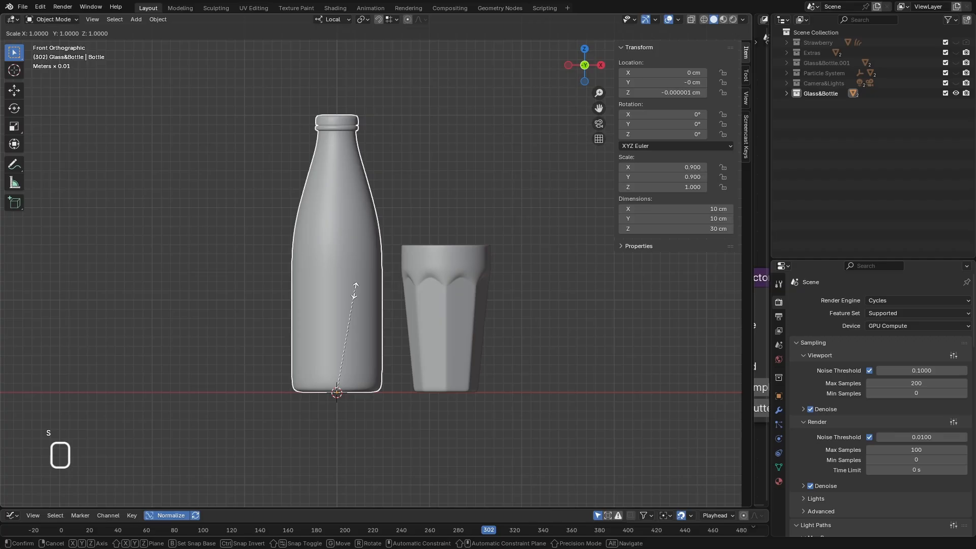
key("shift+z")
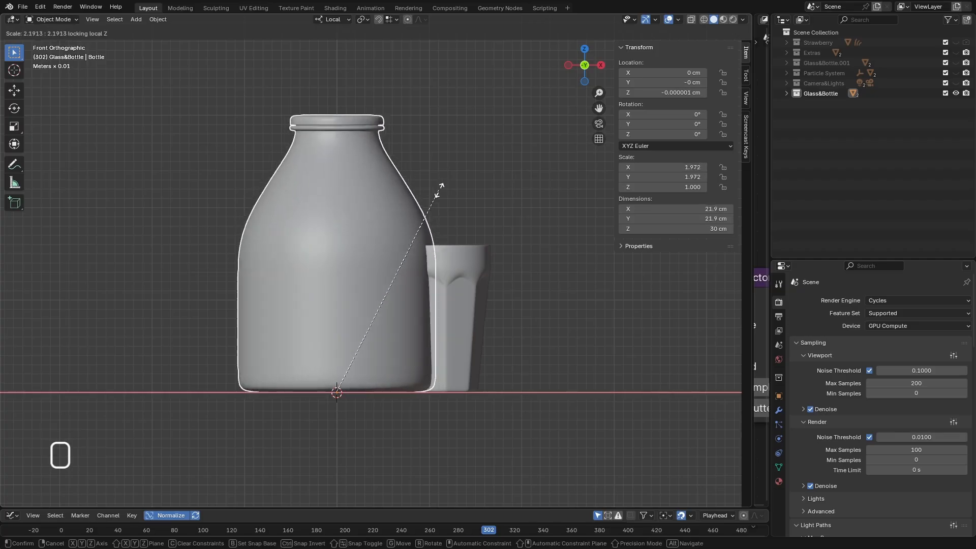
key("Escape")
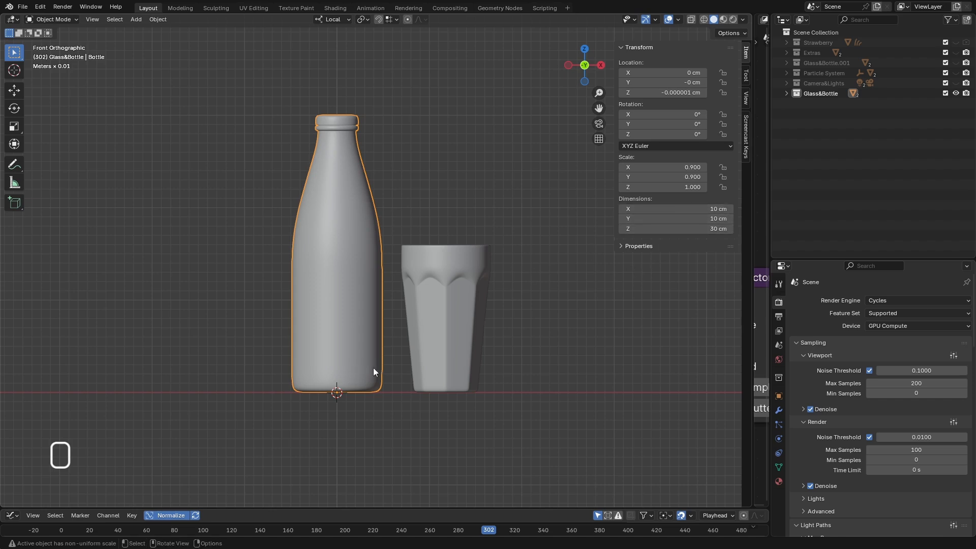
scroll(331, 312, "down", 1)
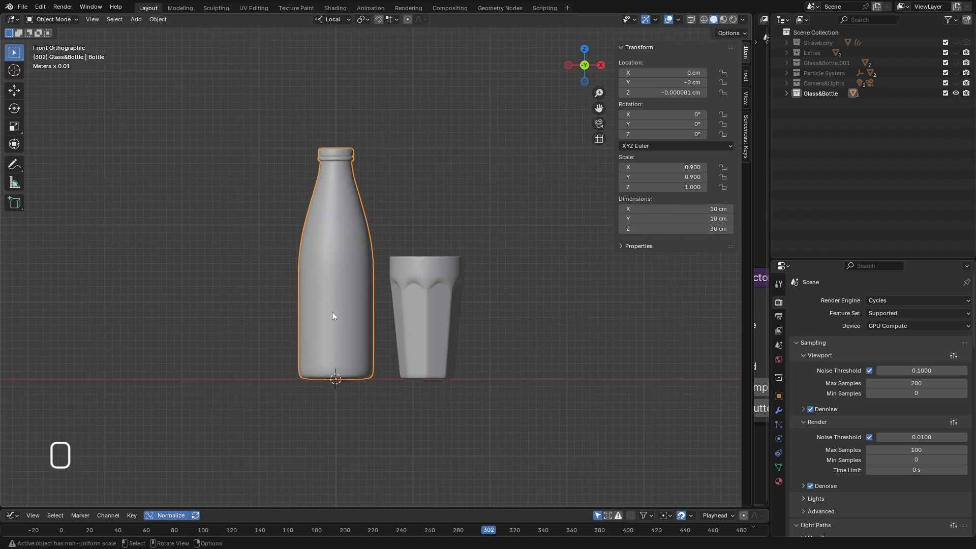
scroll(372, 319, "down", 1)
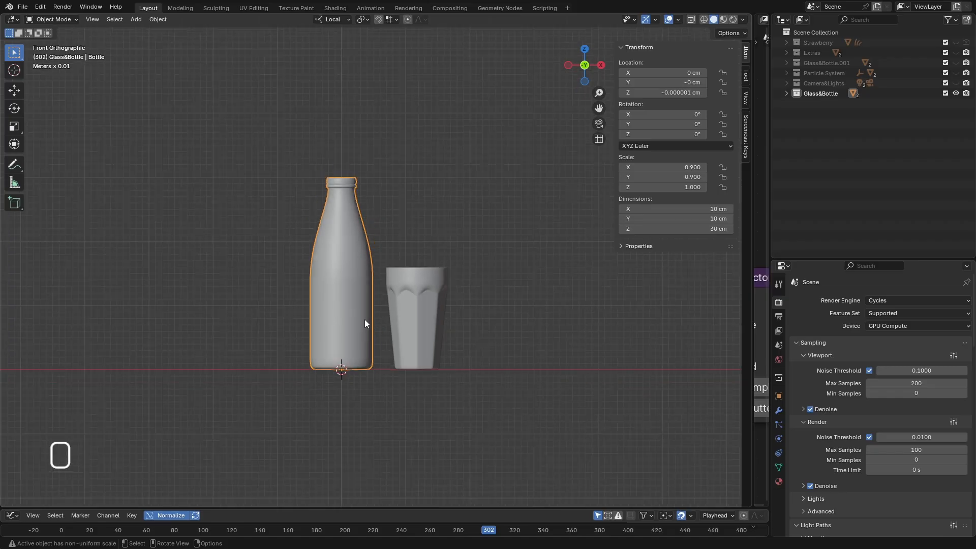
scroll(364, 320, "up", 2)
scroll(386, 330, "down", 1)
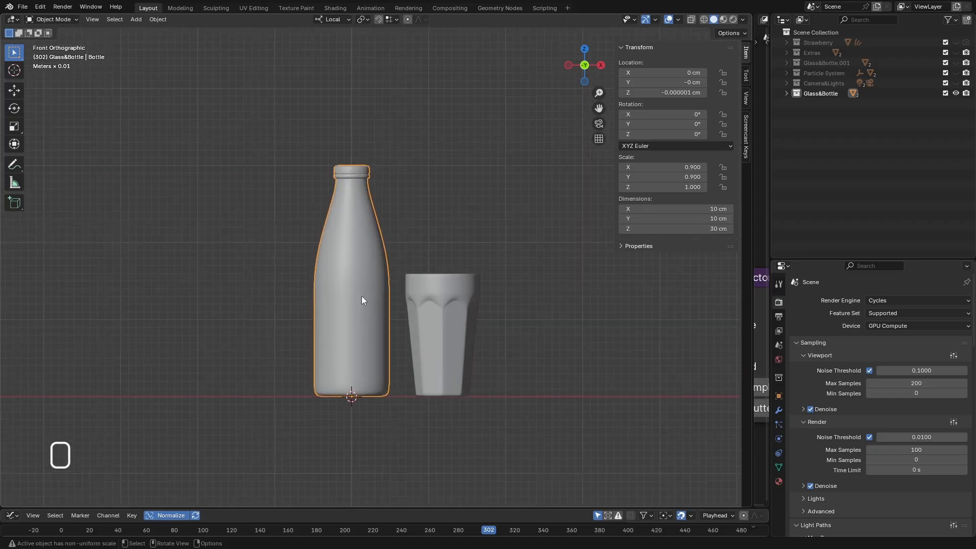
scroll(374, 306, "up", 1)
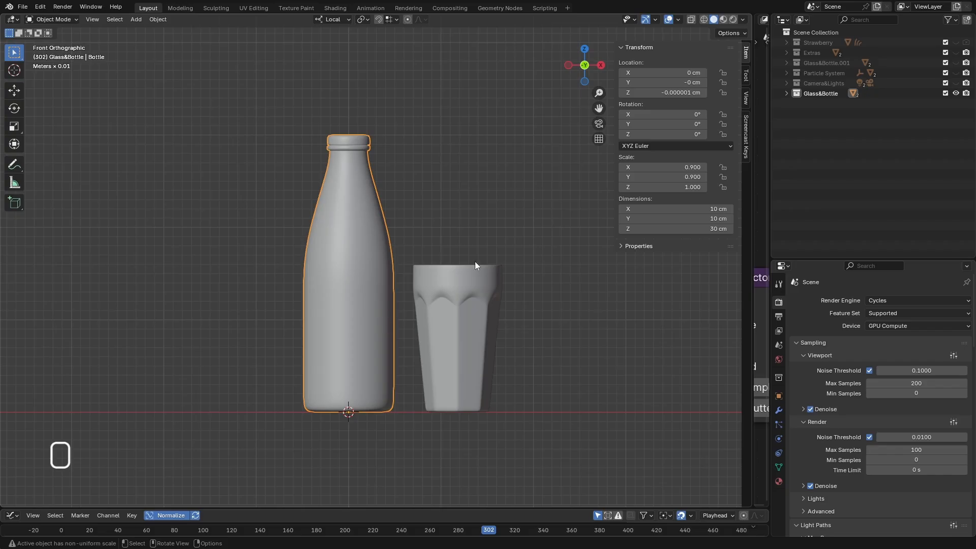
- Select the glass and inspect its material and liquid fill in rendered shading from the front, ending in solid shading
left_click(428, 277)
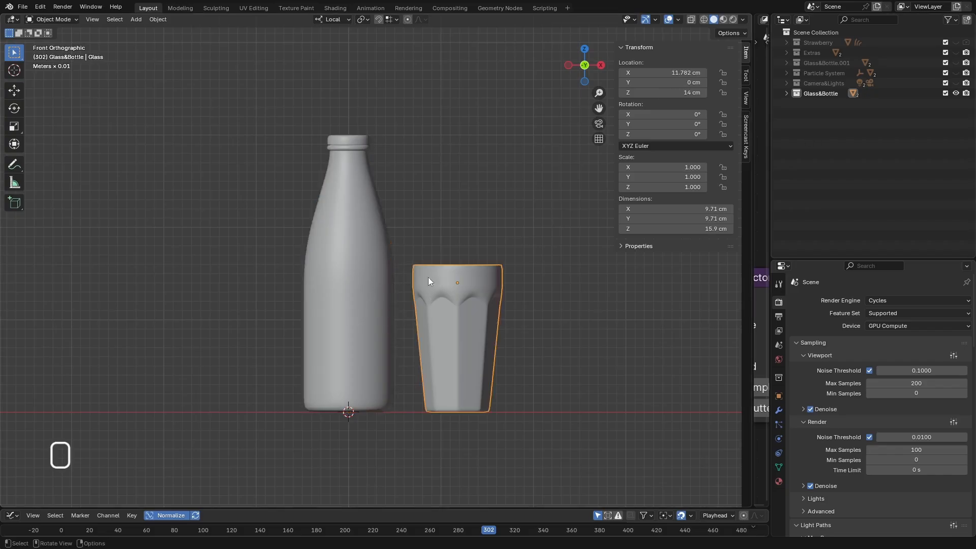
middle_click_drag(428, 278, 453, 279)
key("KP_1")
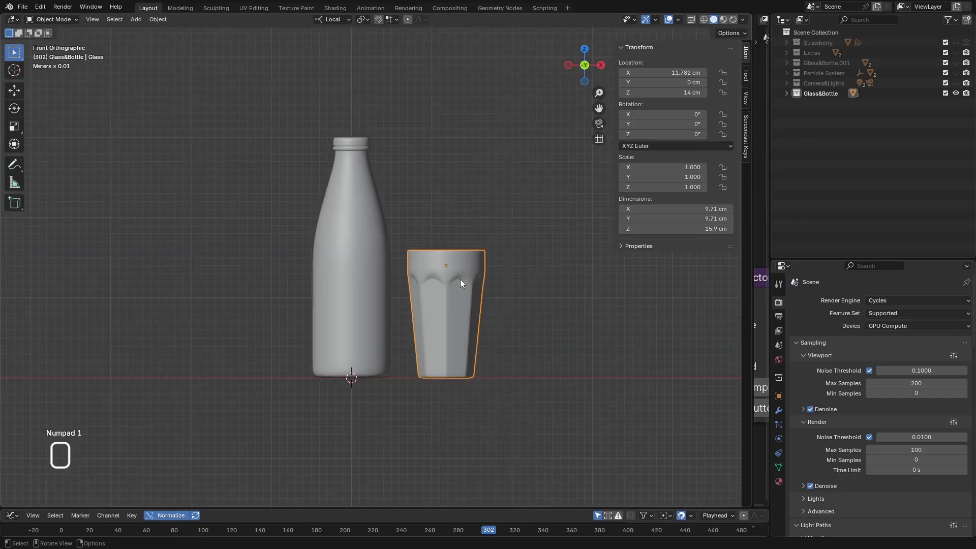
left_click(732, 19)
scroll(448, 283, "up", 6)
scroll(427, 280, "up", 2)
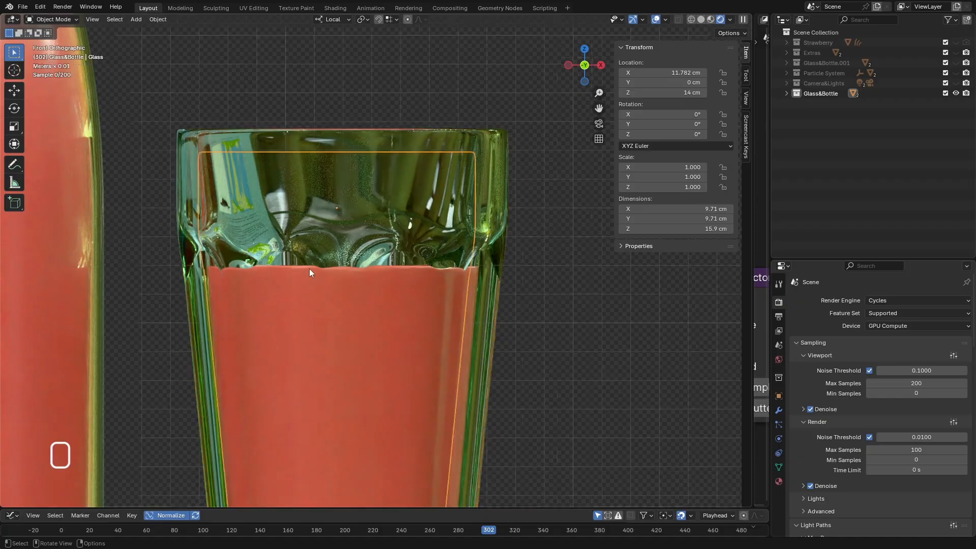
scroll(326, 312, "down", 5)
scroll(354, 304, "down", 2)
scroll(355, 304, "up", 5)
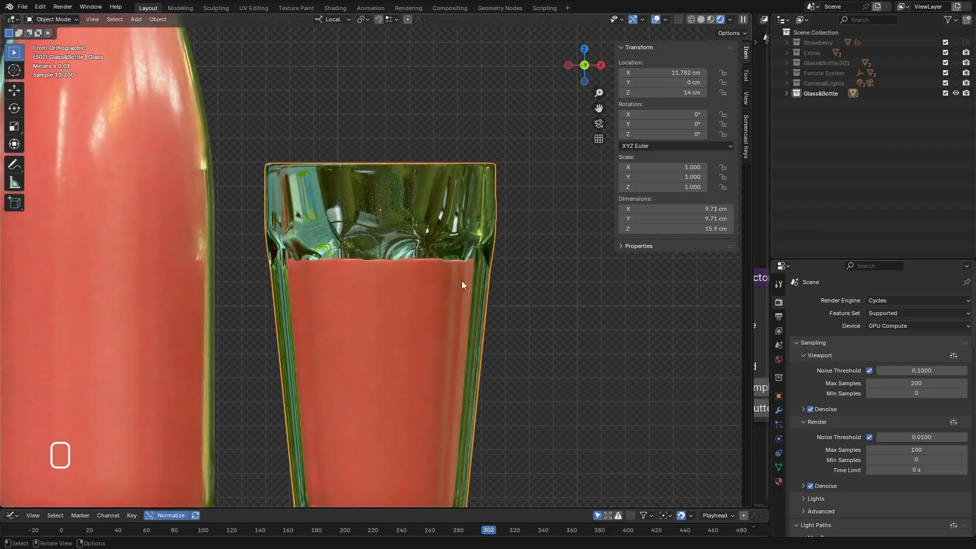
scroll(471, 269, "down", 3)
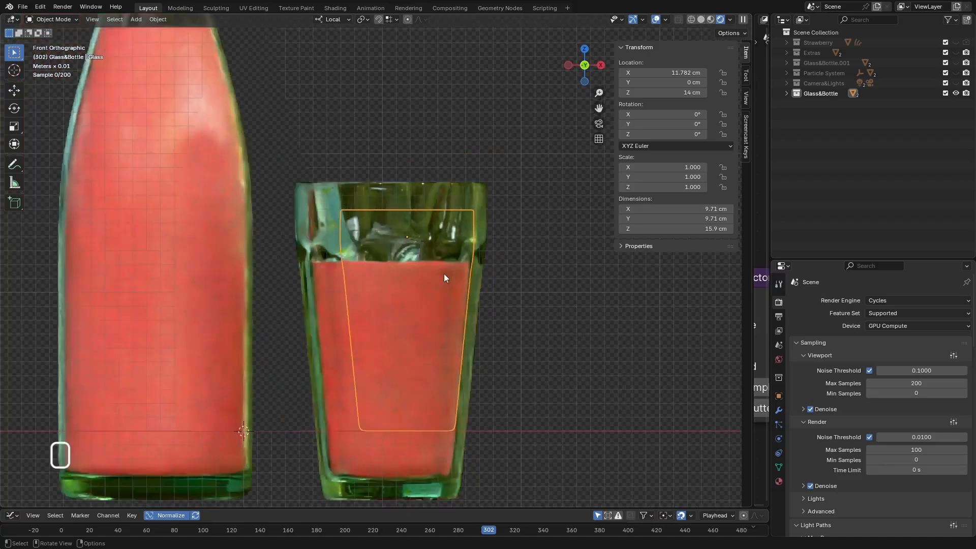
key("z")
- Review the Bottle and Glass objects inside the Glass&Bottle collection, and collapse the collection
mouse_move(394, 274)
middle_mouse_down()
mouse_move(386, 266)
mouse_move(398, 318)
mouse_move(406, 272)
middle_mouse_up()
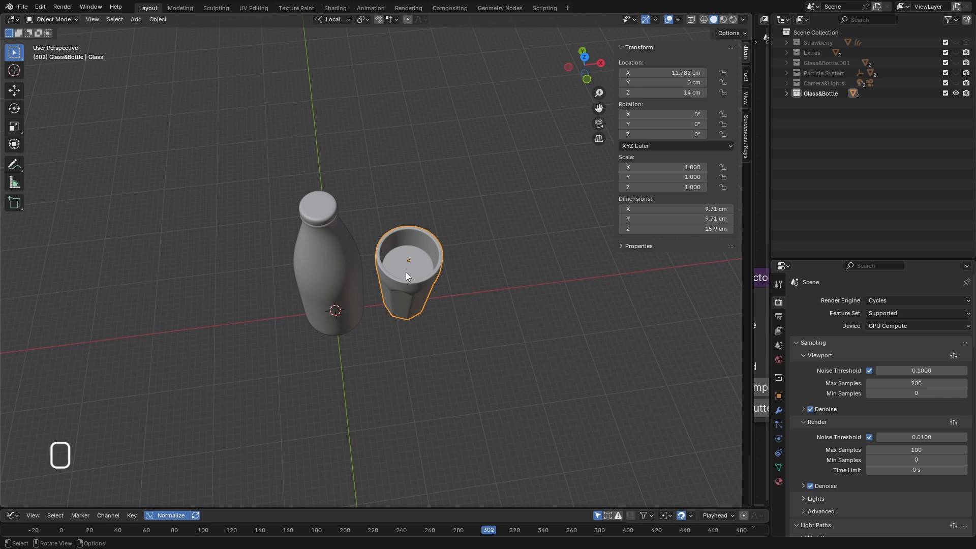
left_click(787, 94)
left_click(824, 105)
left_click(825, 114)
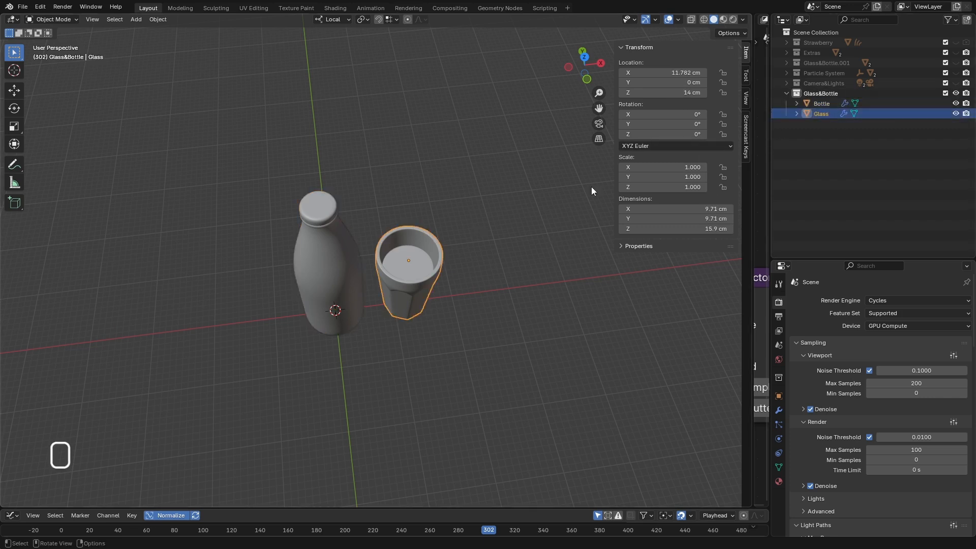
left_click(786, 93)
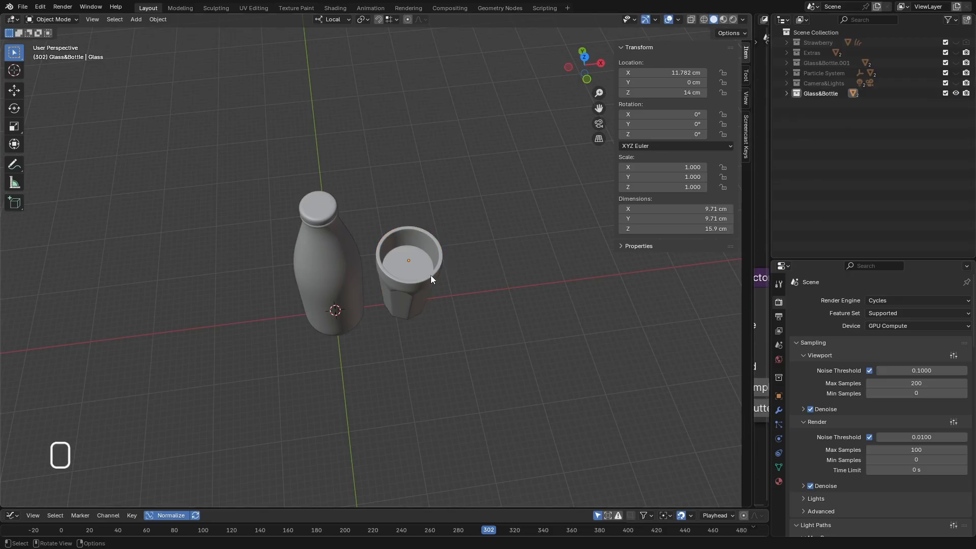
- Set the glass's origin to the 3D cursor at the base of the bottle
middle_click_drag(420, 269, 407, 268)
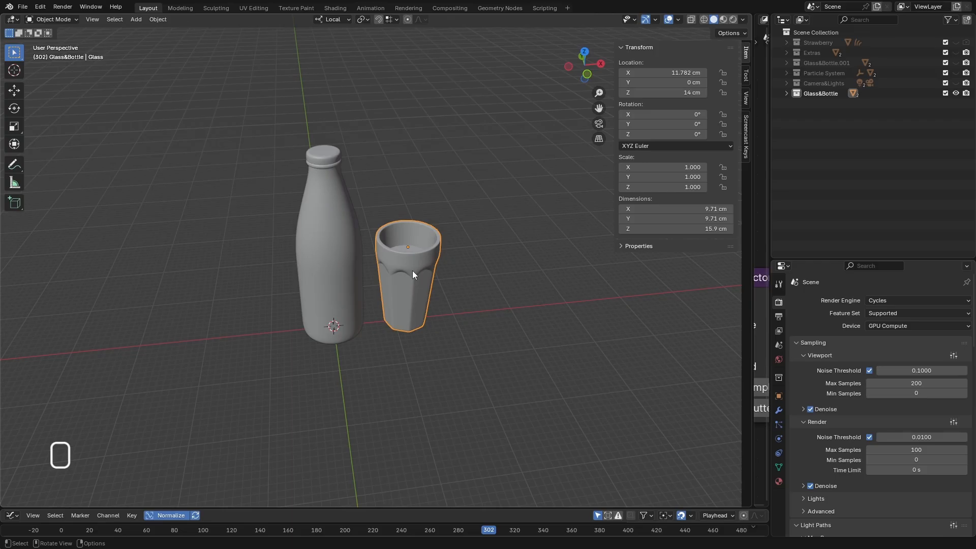
key("ctrl+alt+x")
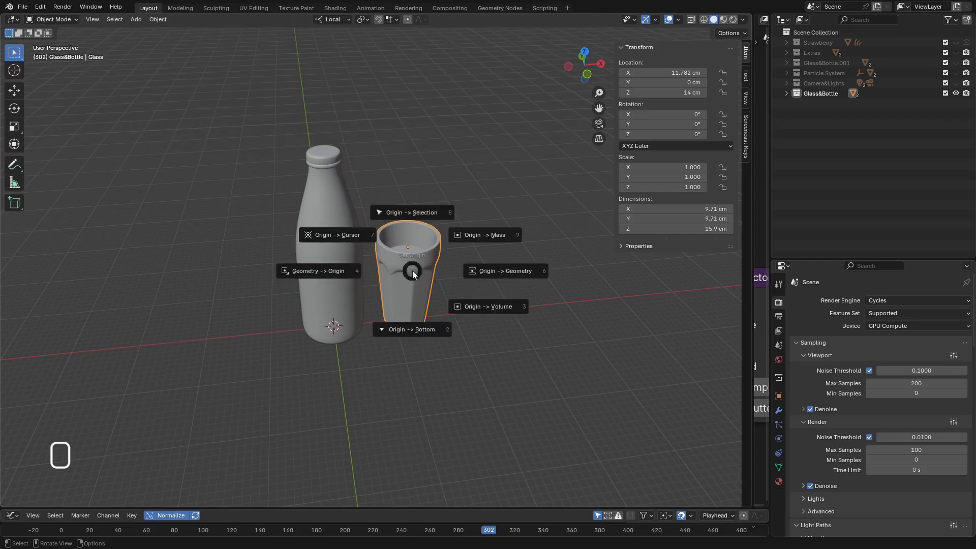
left_click(337, 234)
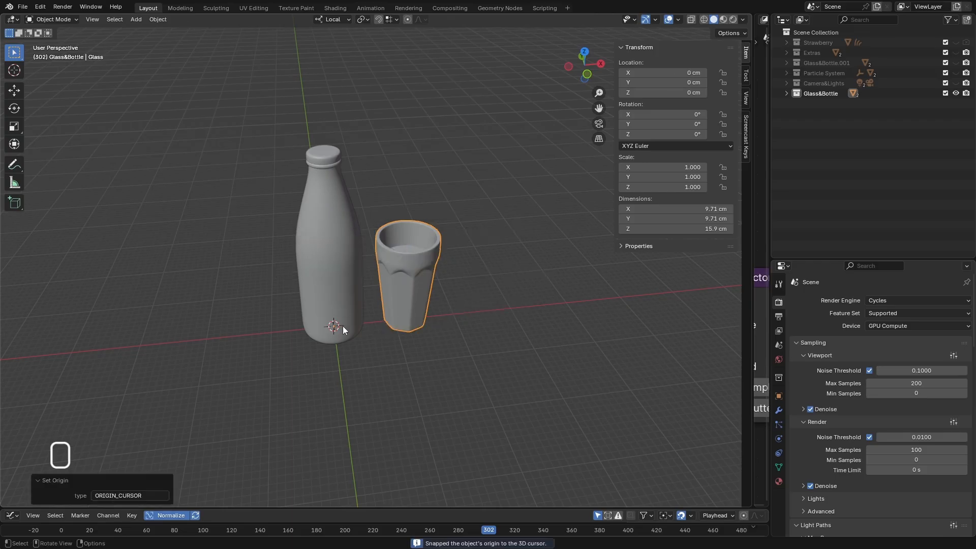
scroll(350, 324, "down", 4)
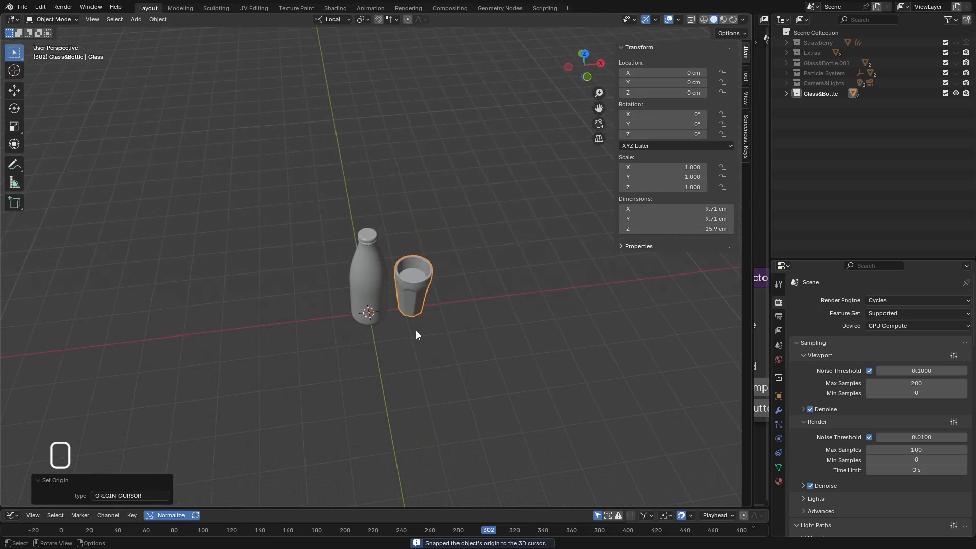
- Try rotating the glass freehand about 90.8° around the bottle in the top view, and undo the rotation
key("KP_7")
scroll(395, 279, "up", 3)
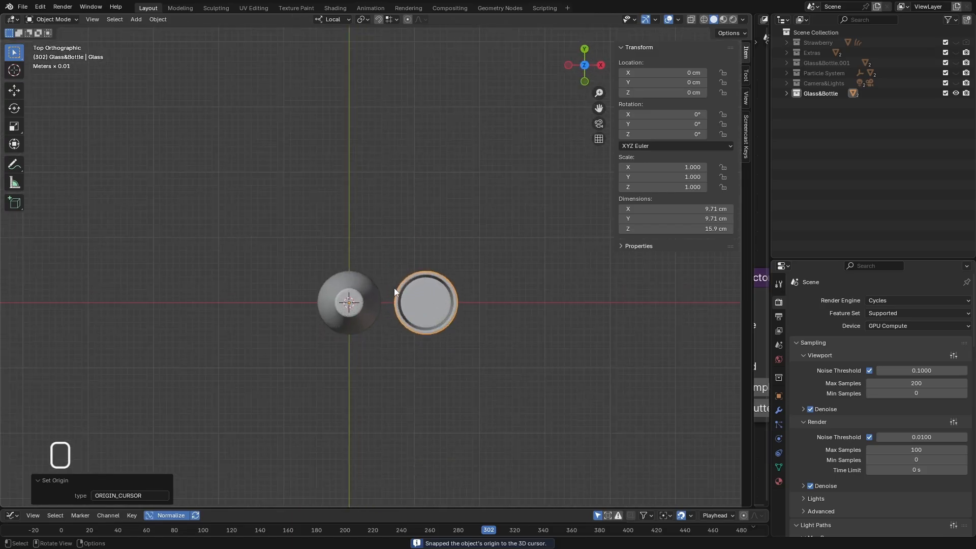
key("shift+space")
key("r")
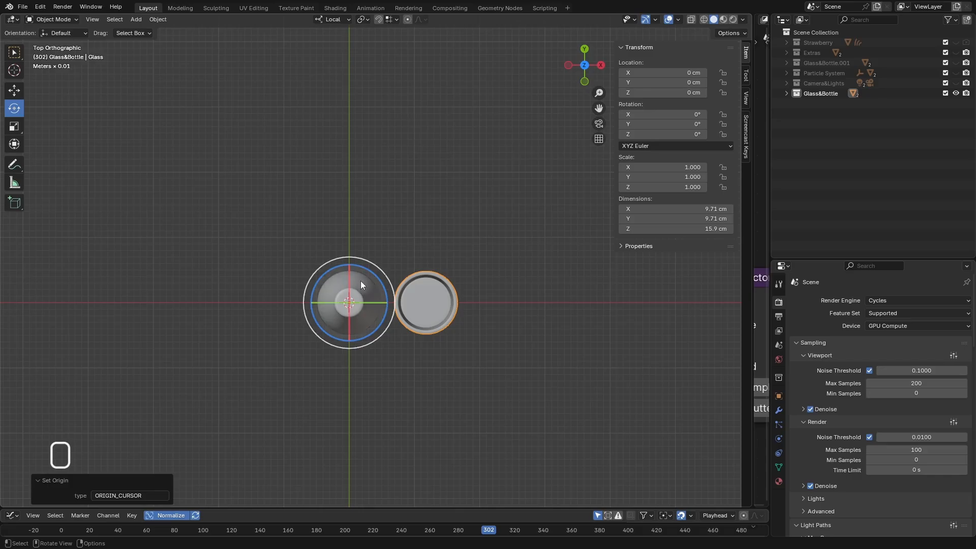
left_click_drag(361, 280, 325, 249)
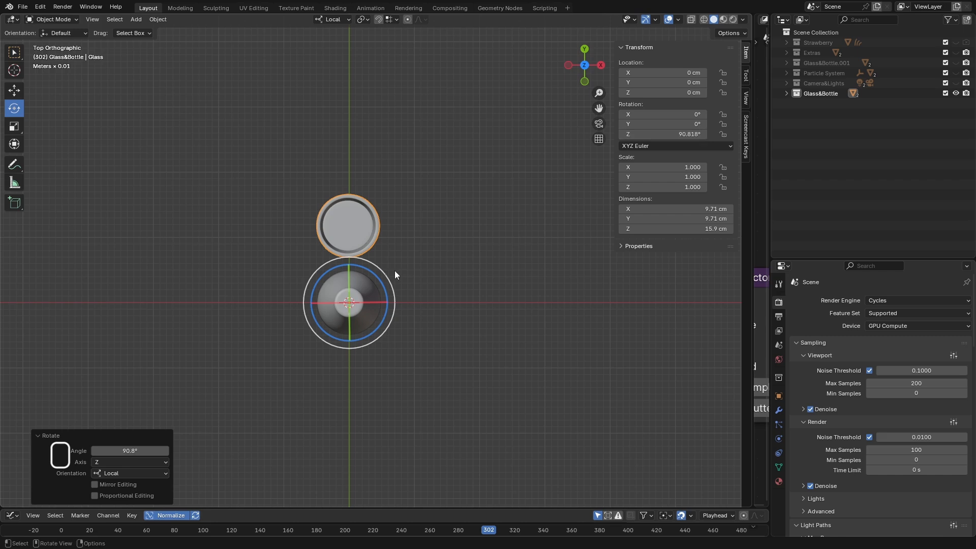
key("ctrl+z")
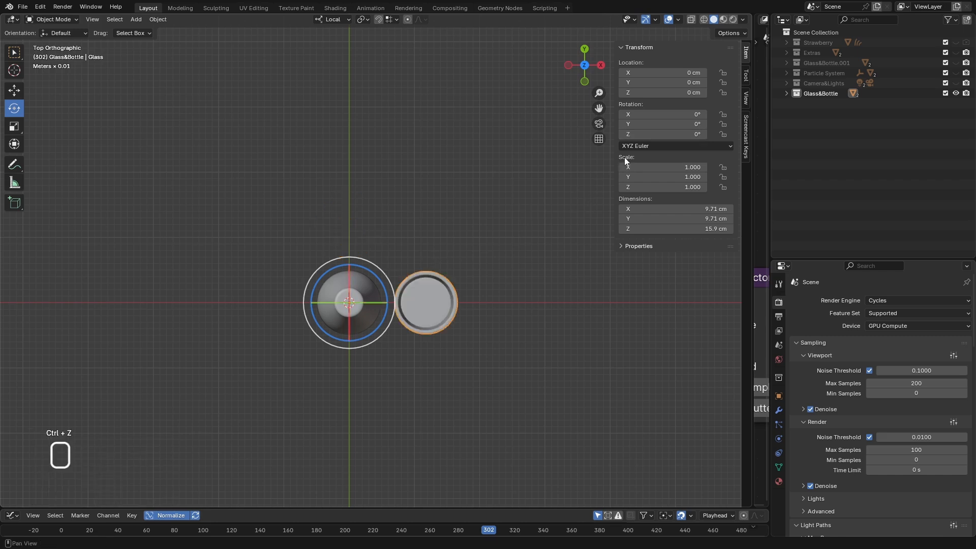
- Set the glass's Z rotation to 90° so it sits behind the bottle
left_click(661, 134)
type("90")
key("Return")
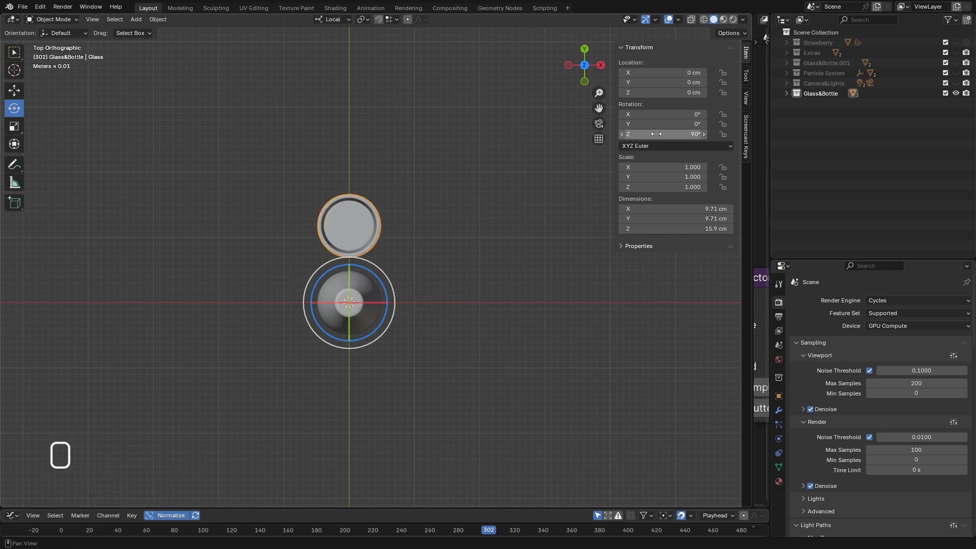
- Inspect the bottle and its liquid from the front in rendered shading, and return to solid shading
key("KP_1")
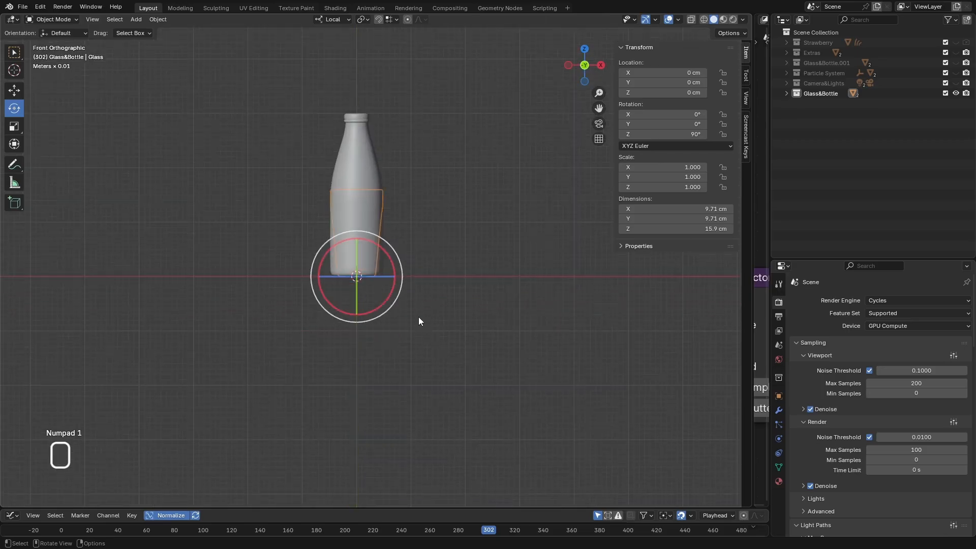
left_click(432, 234)
scroll(368, 201, "up", 3)
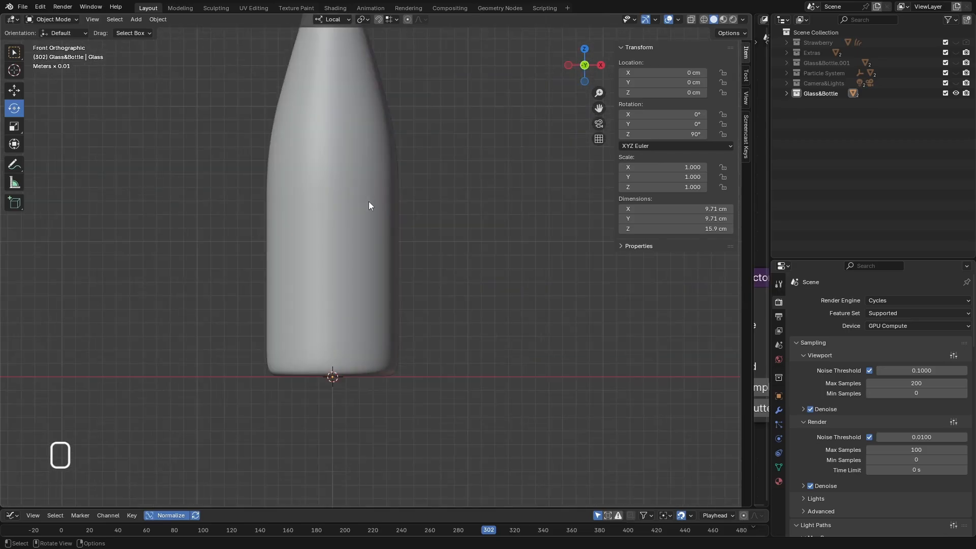
left_click(735, 19)
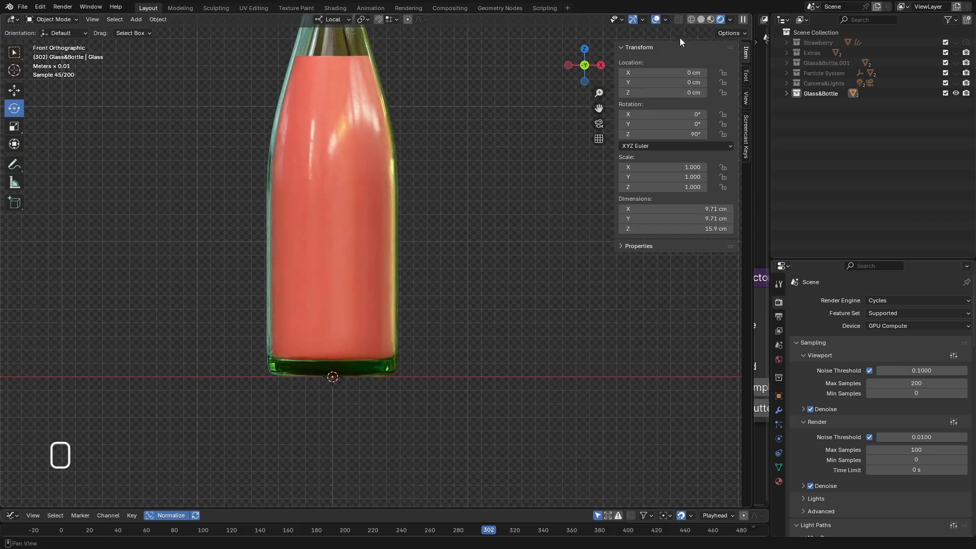
left_click(701, 19)
scroll(345, 288, "down", 5)
scroll(345, 289, "down", 1)
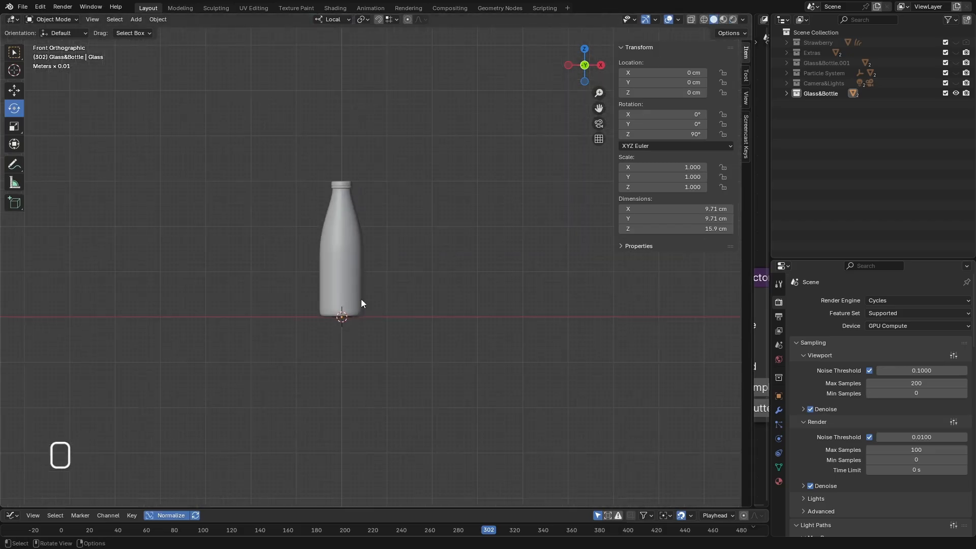
- Select the bottle with the Select Box tool active and examine its shape and dimensions from the front
left_click(349, 288)
left_click(14, 52)
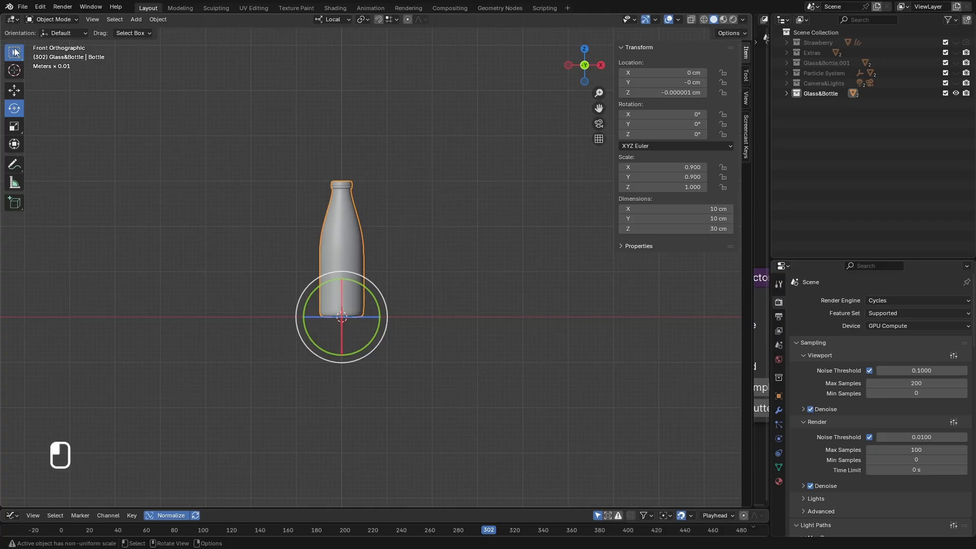
scroll(325, 251, "up", 3)
scroll(330, 259, "down", 1)
scroll(346, 264, "up", 3)
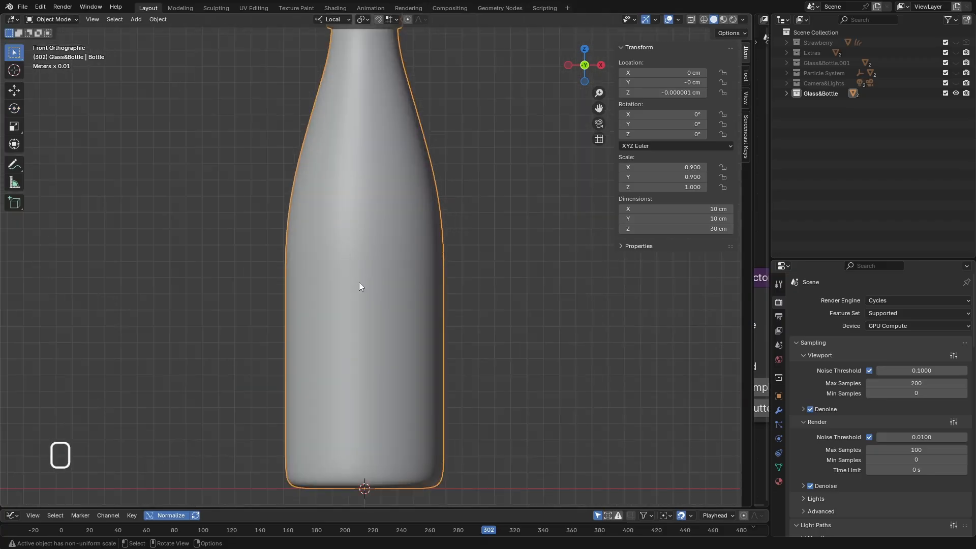
scroll(360, 283, "down", 2)
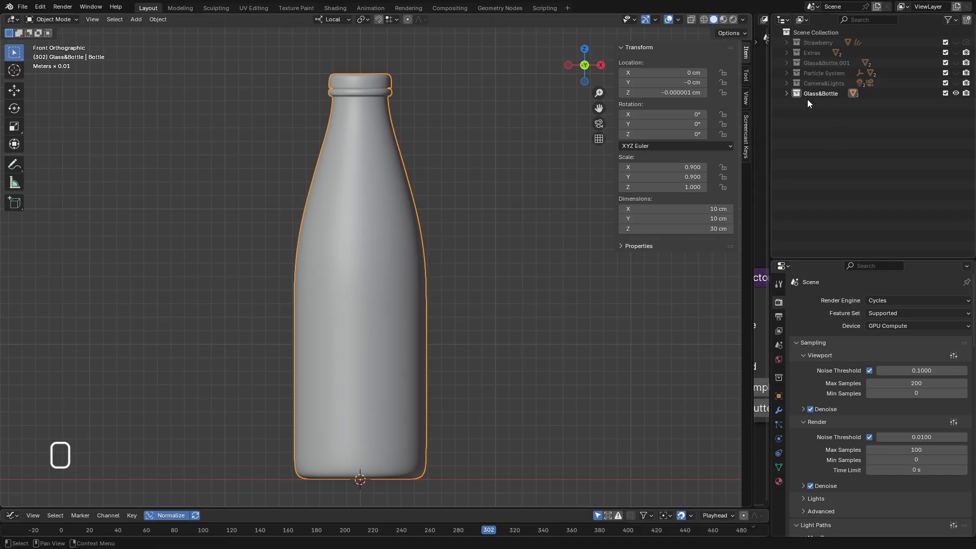
- Check the contents of the Glass&Bottle collection and select the collection for adding new objects
left_click(786, 93)
left_click(786, 92)
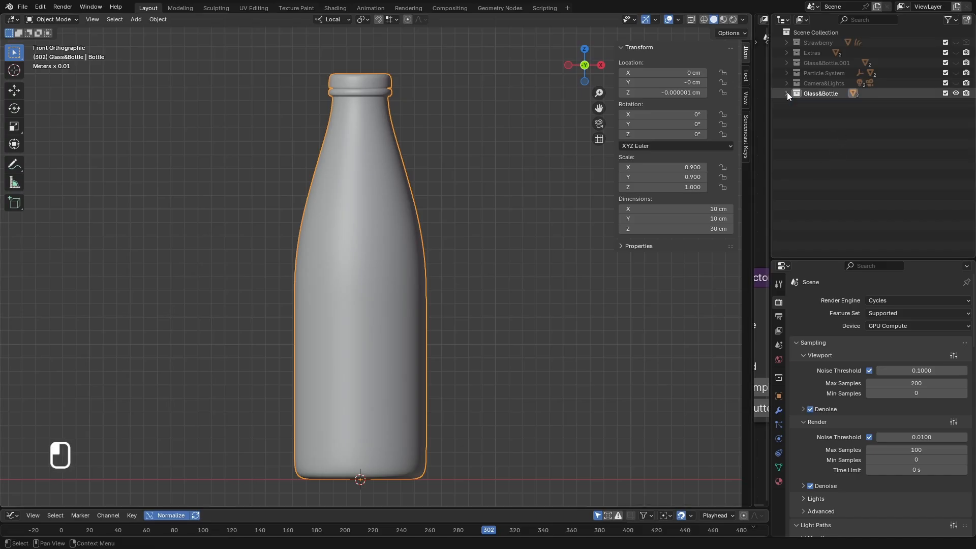
left_click(787, 93)
left_click(785, 94)
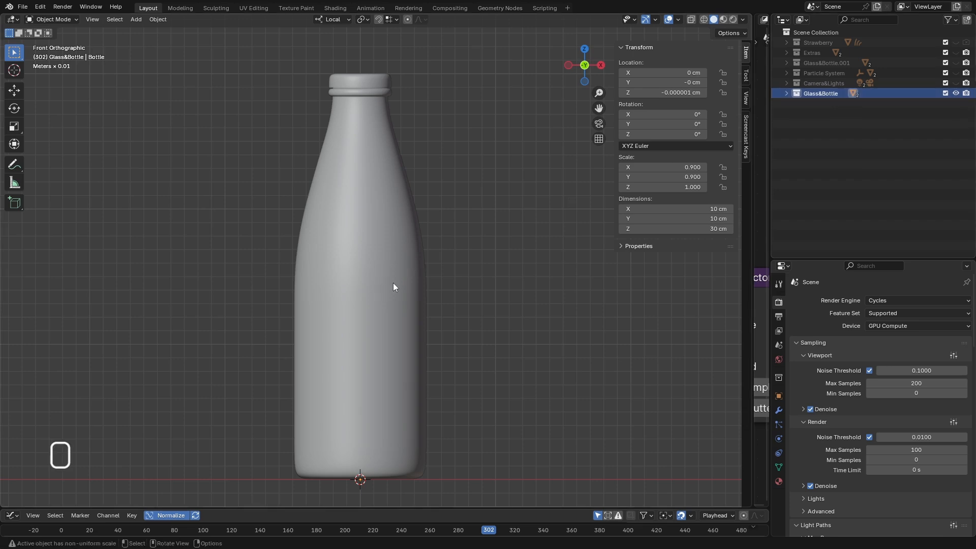
- Add a plane at the bottle's base, aligned to the front view, with a size of 9 cm
key("shift+ctrl+a")
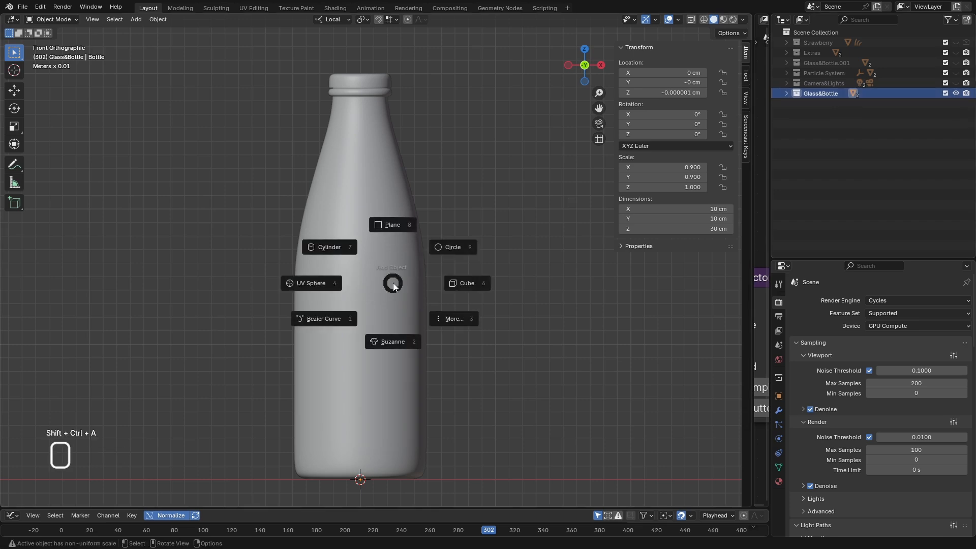
left_click(392, 225)
left_click(139, 432)
left_click(124, 452)
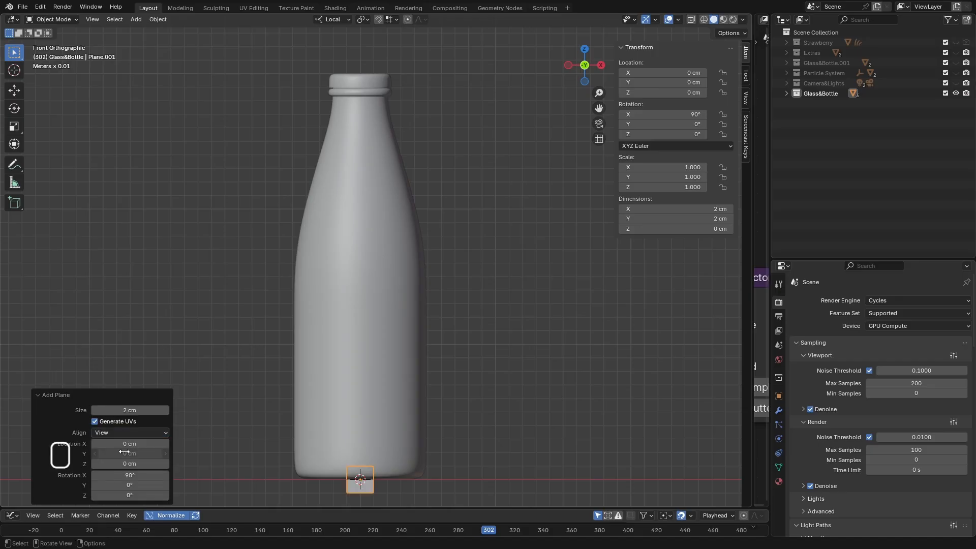
left_click(129, 409)
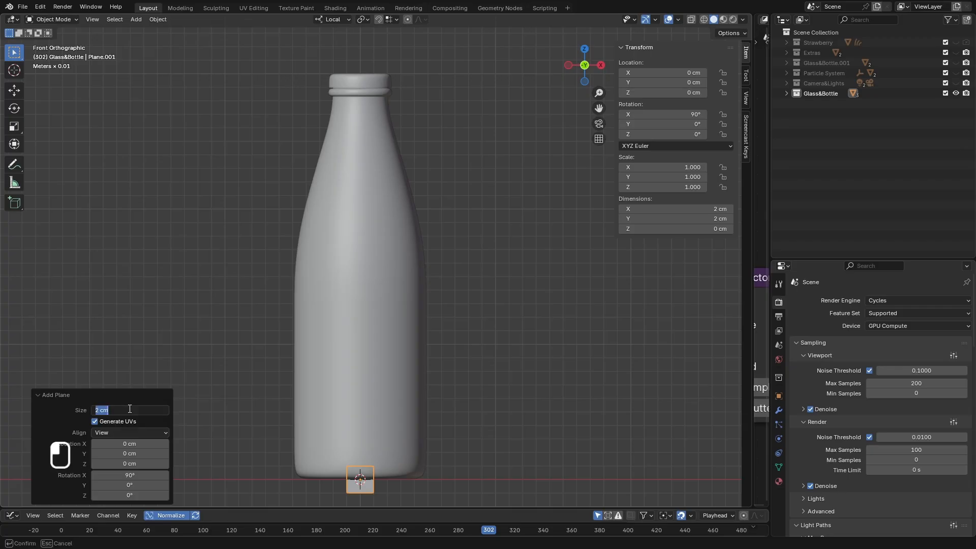
type("9")
key("Return")
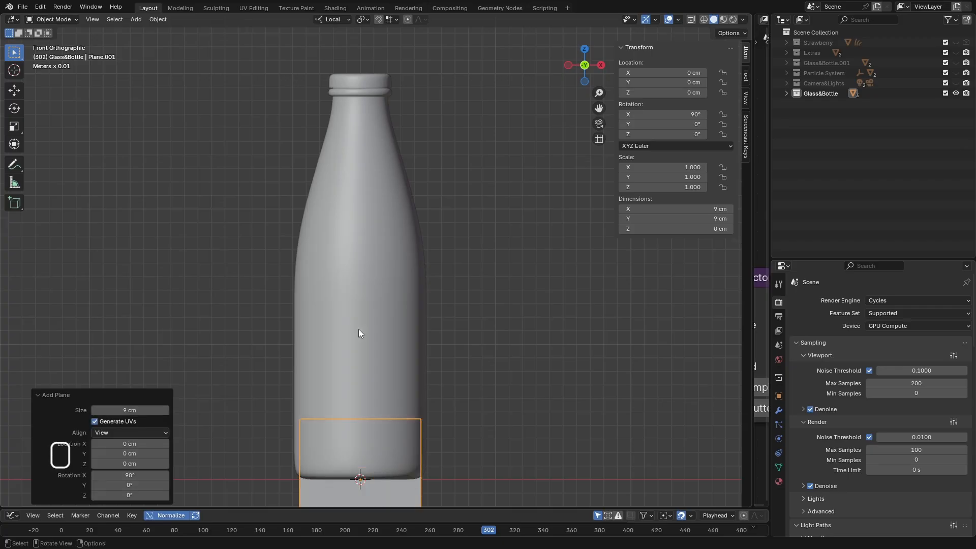
- Set the plane's X dimension to 20 cm
scroll(363, 375, "down", 2)
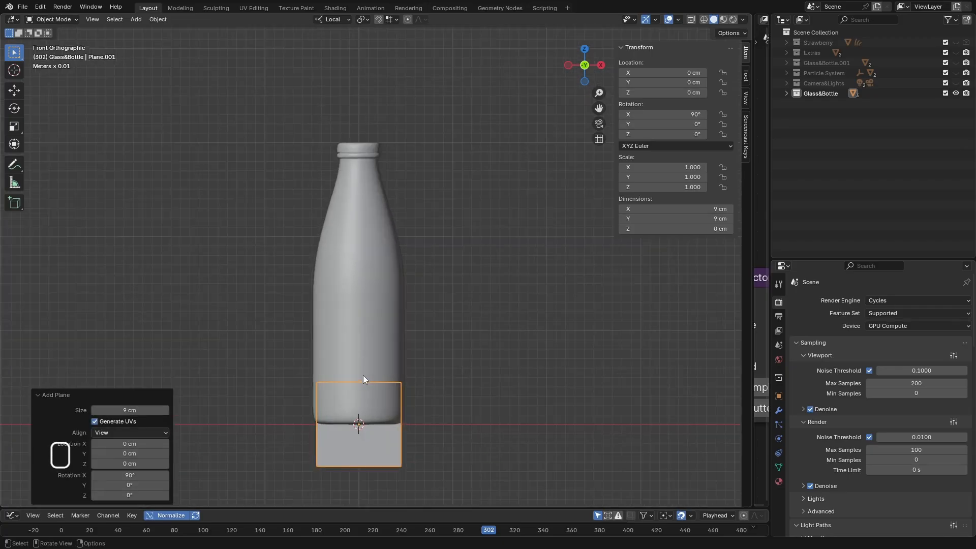
left_click(686, 211)
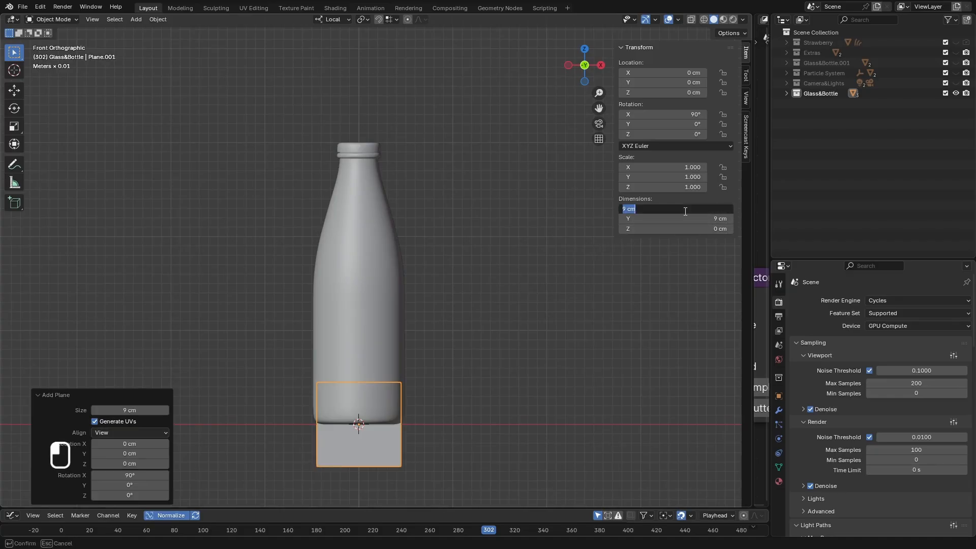
type("20")
key("Return")
- Move the plane up along the bottle by about 11.3 cm with the Move tool
left_click(14, 90)
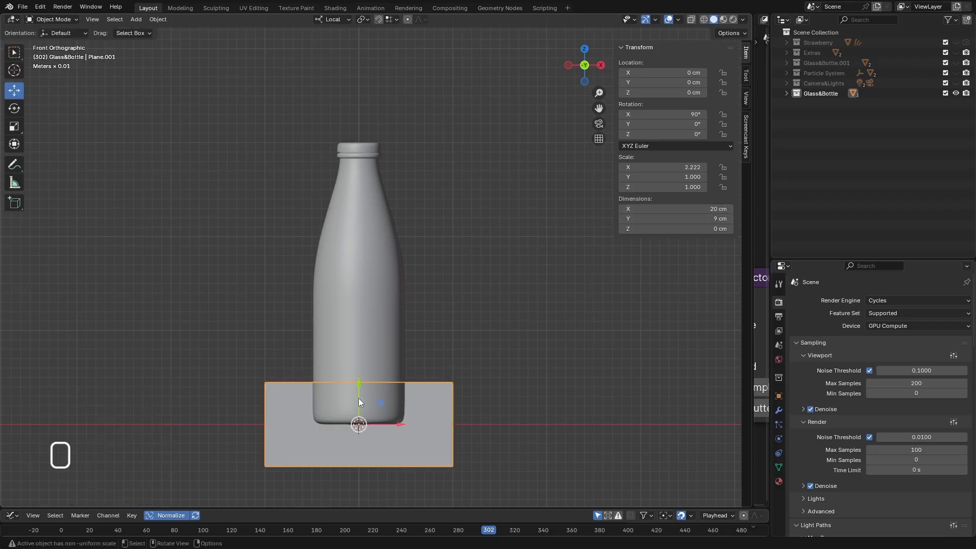
left_click_drag(359, 400, 369, 290)
scroll(428, 297, "up", 4)
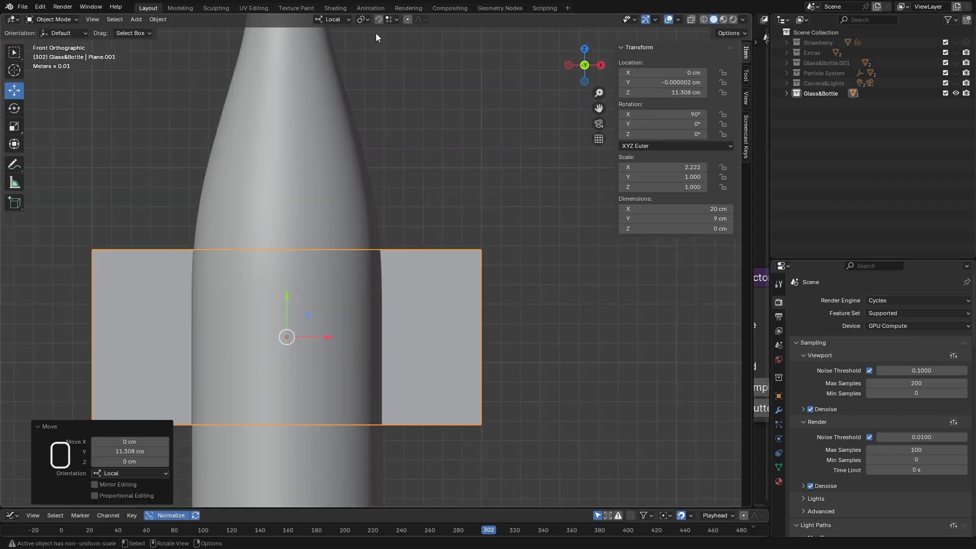
- Lower the plane slightly with snapping enabled, and set its origin to the bottom with rotation and scale applied
left_click(380, 19)
left_click(396, 20)
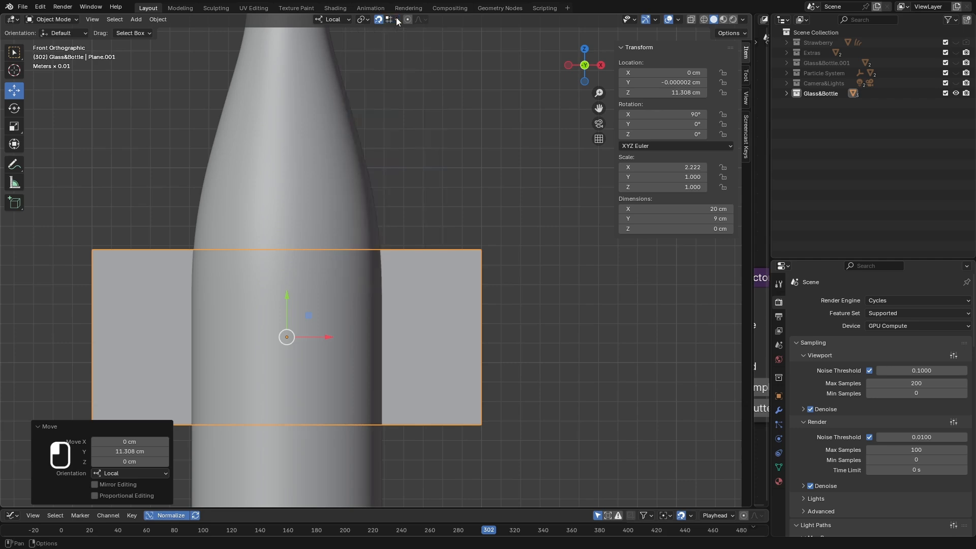
left_click_drag(287, 303, 289, 344)
key("ctrl+alt+x")
left_click(286, 396)
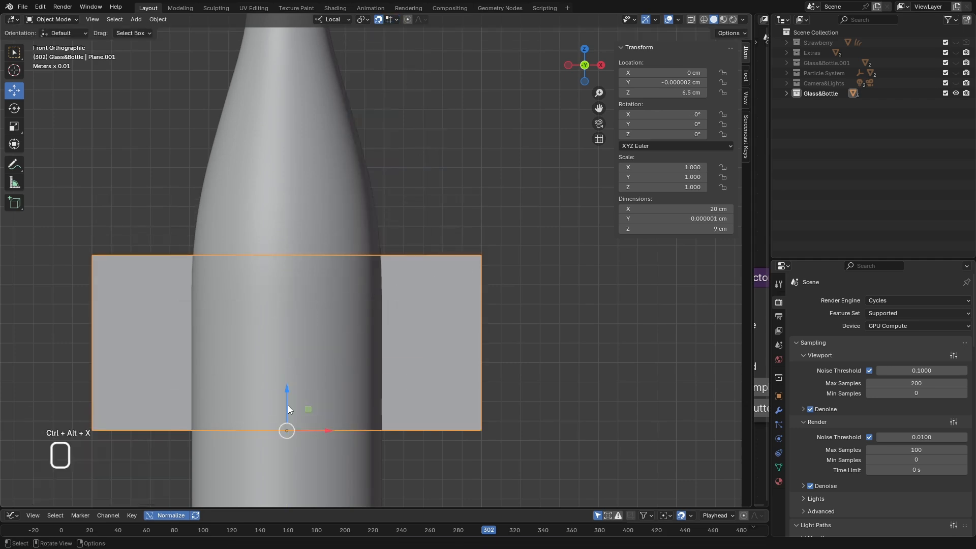
- Raise the plane 0.5 cm to Z 7 cm and check its upper edge against the bottle's curve
left_click_drag(286, 400, 286, 421)
scroll(377, 266, "up", 5)
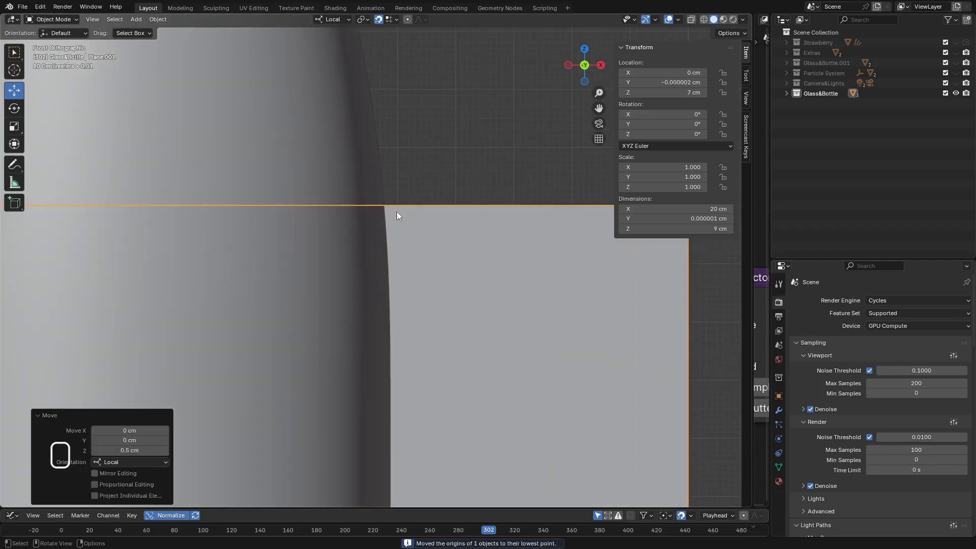
scroll(395, 212, "down", 5)
scroll(320, 361, "down", 5)
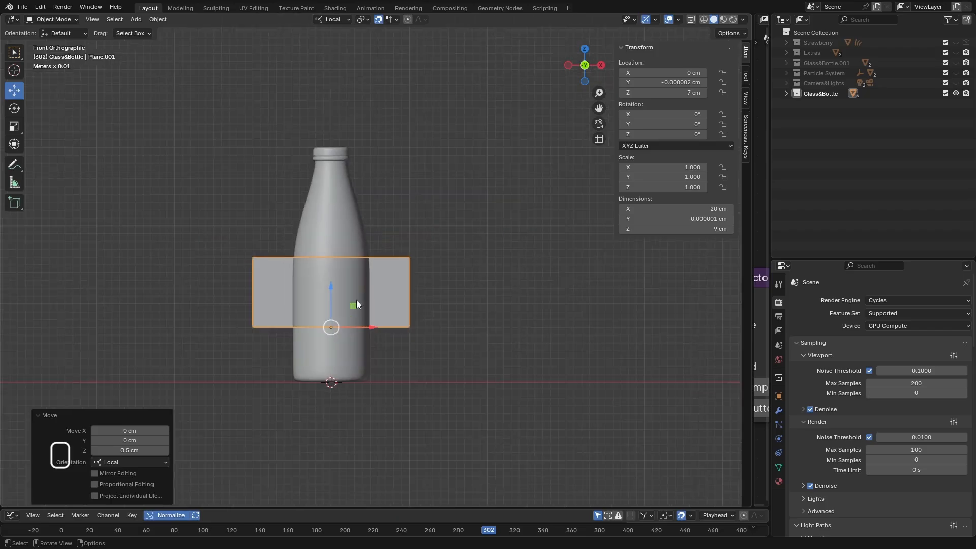
scroll(361, 302, "up", 2)
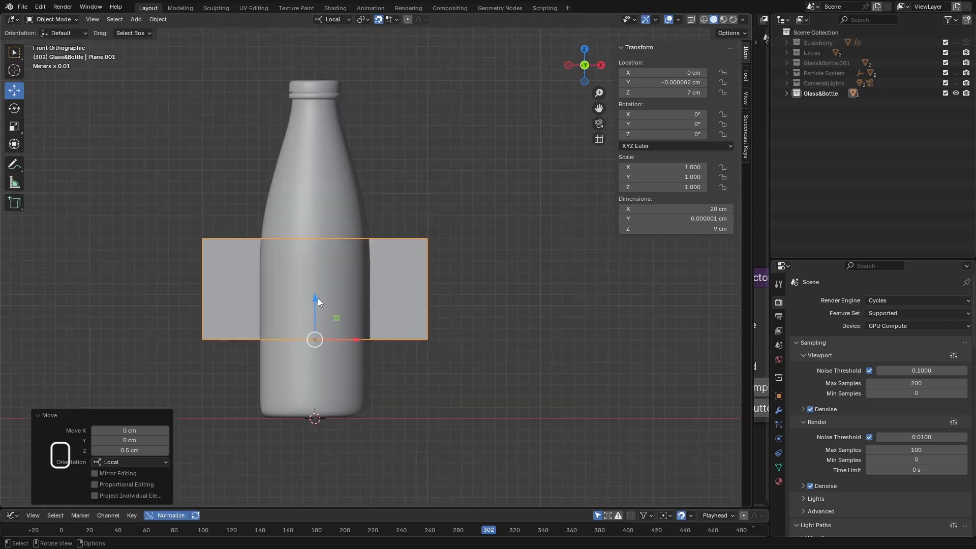
scroll(361, 262, "up", 5)
scroll(376, 250, "down", 2)
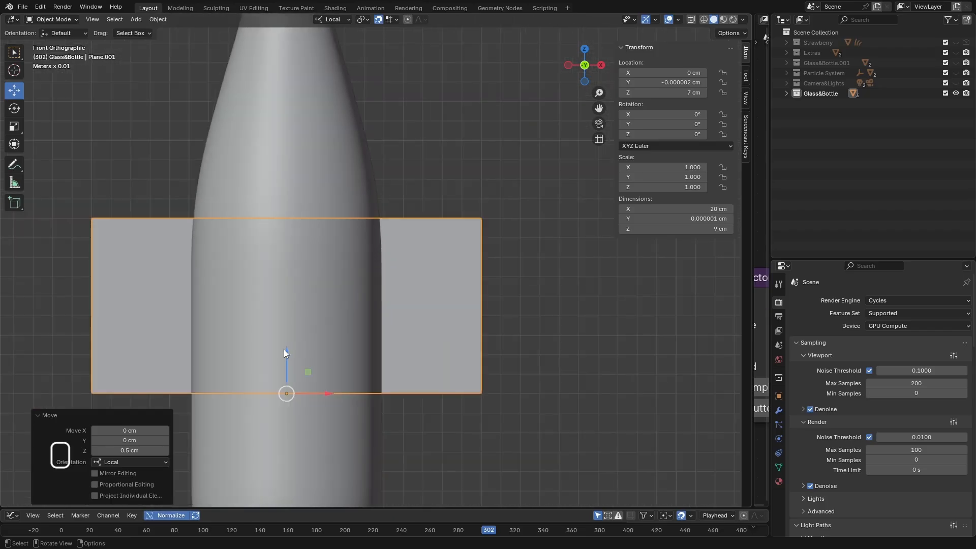
- Lower the plane 1 cm to Z 6 cm along the bottle's straight section, and deselect it
left_click_drag(285, 354, 287, 409)
scroll(386, 256, "down", 4)
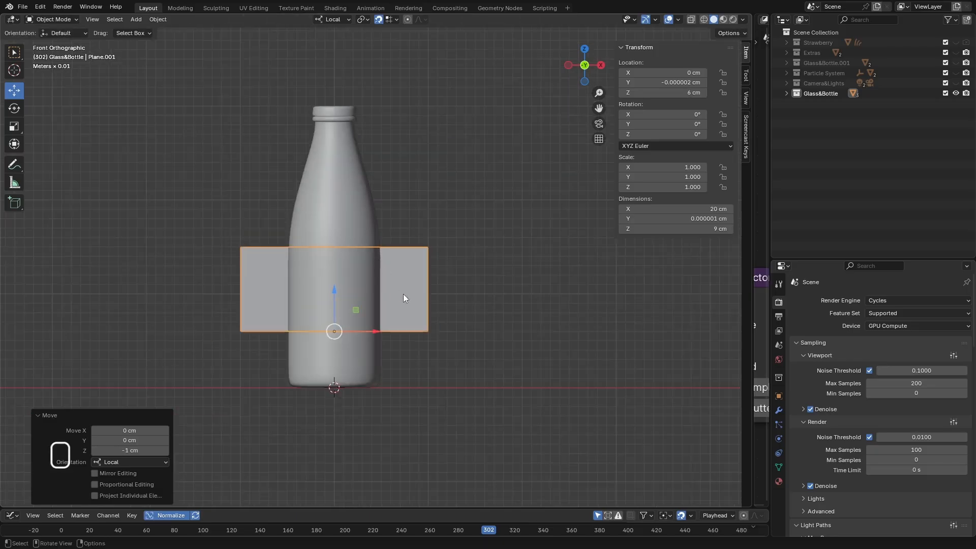
scroll(401, 226, "up", 10)
scroll(346, 291, "down", 8)
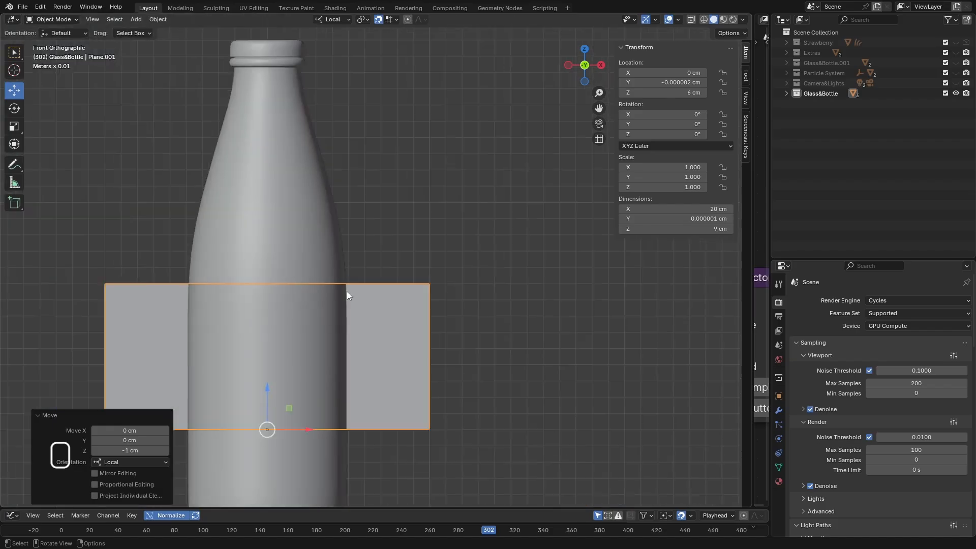
left_click(364, 245)
middle_click_drag(364, 246, 324, 242)
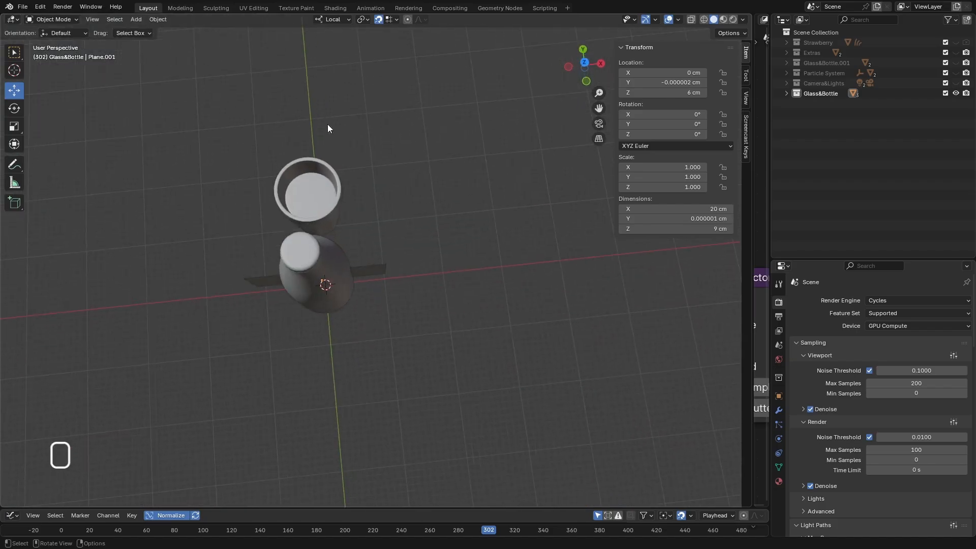
- Turn off snapping and, in wireframe top view, move the label plane along Y to about -4.88 cm, just outside the bottle's surface
left_click(379, 19)
key("KP_7")
scroll(402, 278, "up", 4)
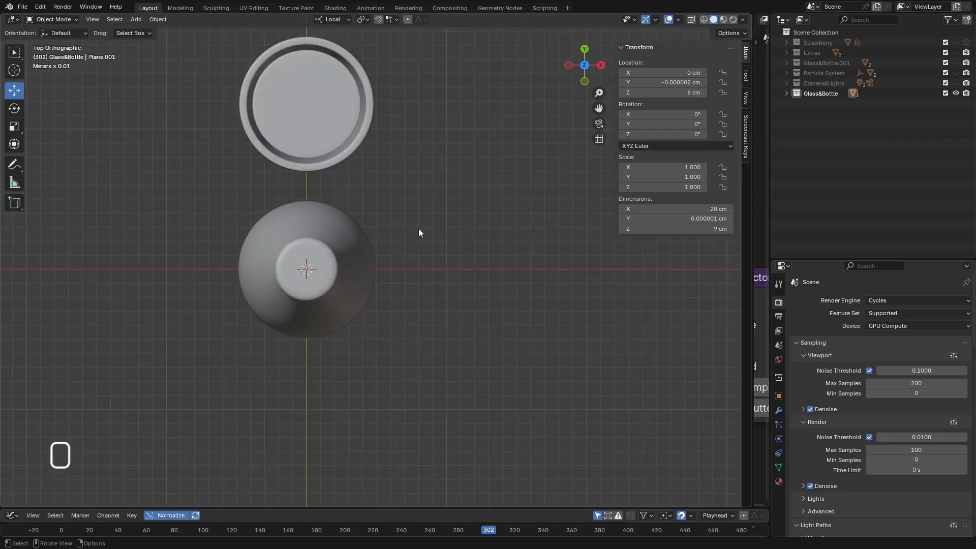
left_click(704, 19)
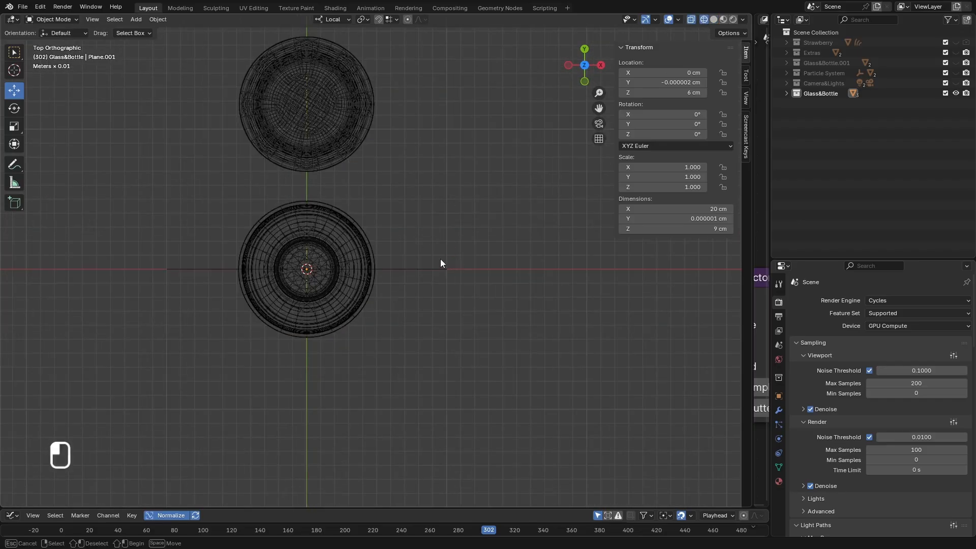
left_click(302, 272)
scroll(313, 319, "up", 6)
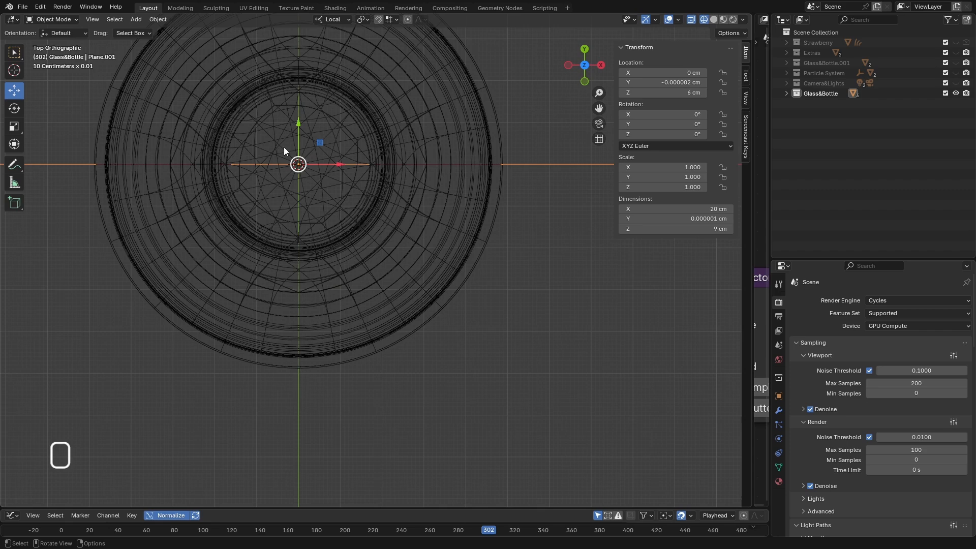
left_click_drag(297, 120, 297, 267)
scroll(326, 380, "up", 3)
scroll(295, 327, "up", 2)
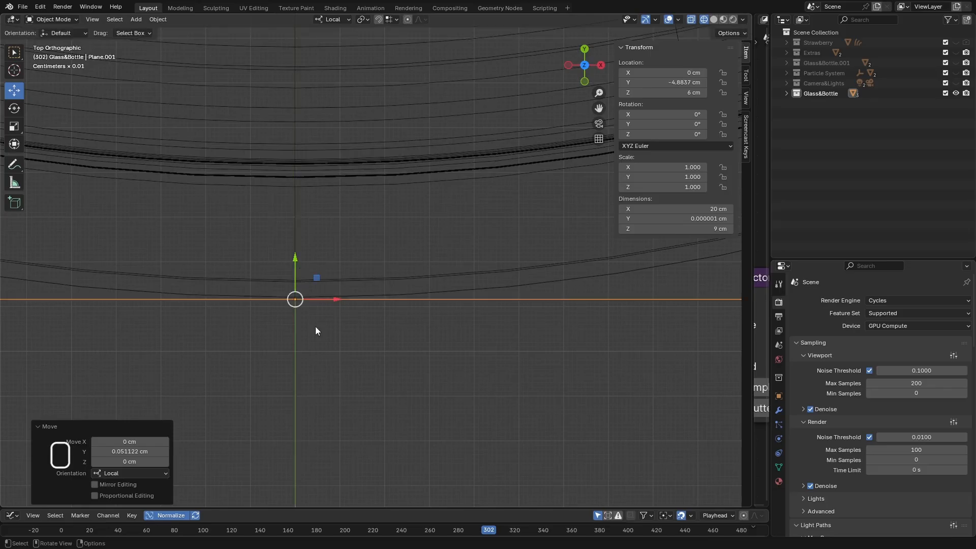
scroll(317, 343, "down", 3)
middle_click_drag(317, 343, 371, 291)
scroll(371, 291, "down", 6)
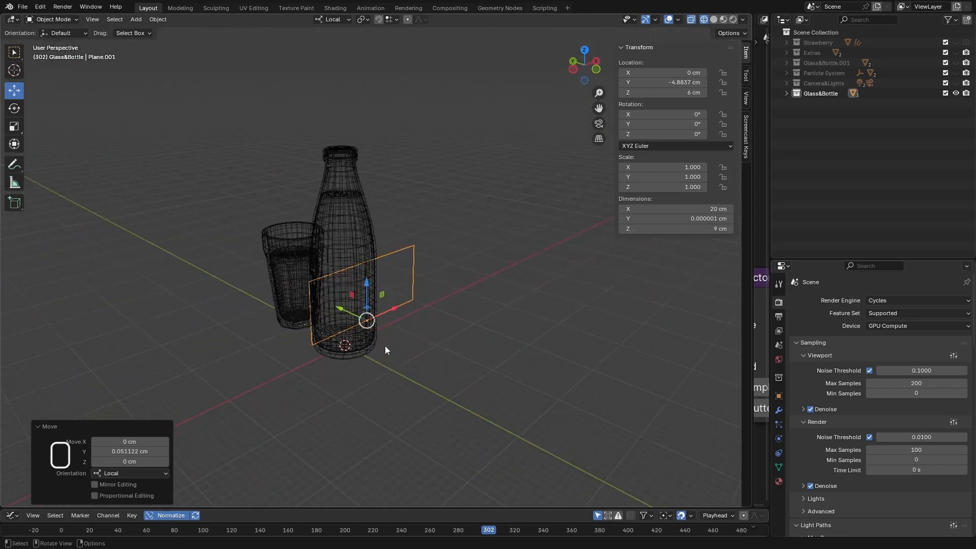
- Enlarge the Properties editor and apply the label plane's scale and rotation
left_click_drag(811, 259, 803, 116)
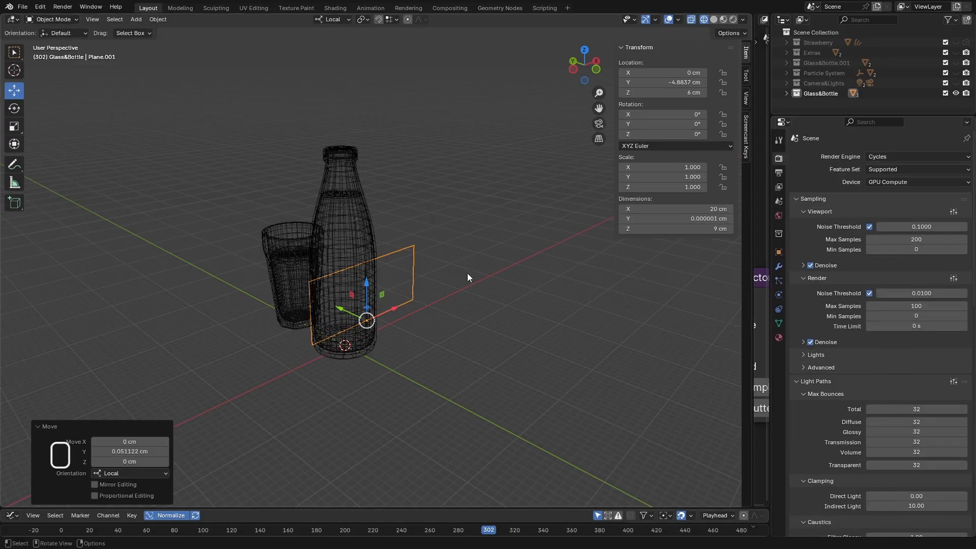
scroll(391, 298, "up", 4)
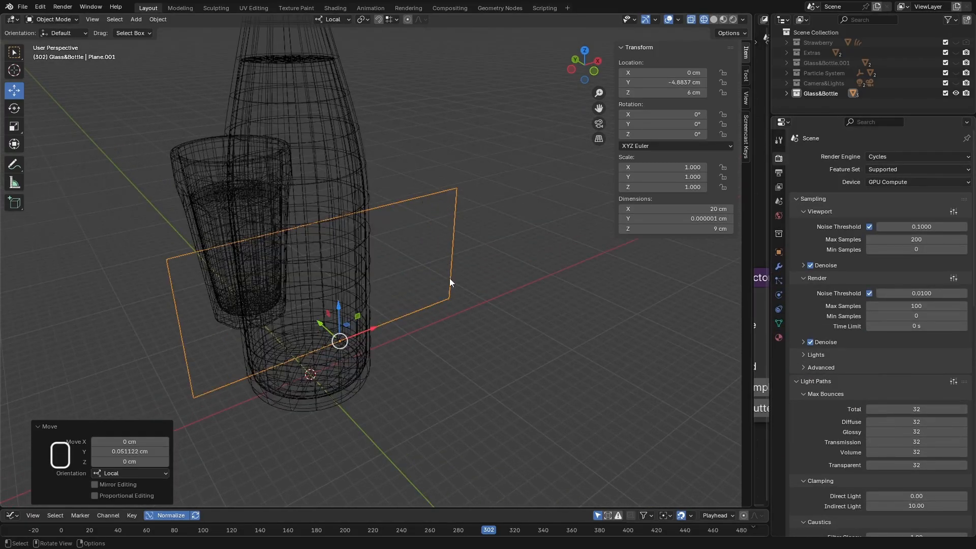
middle_click_drag(322, 280, 410, 191)
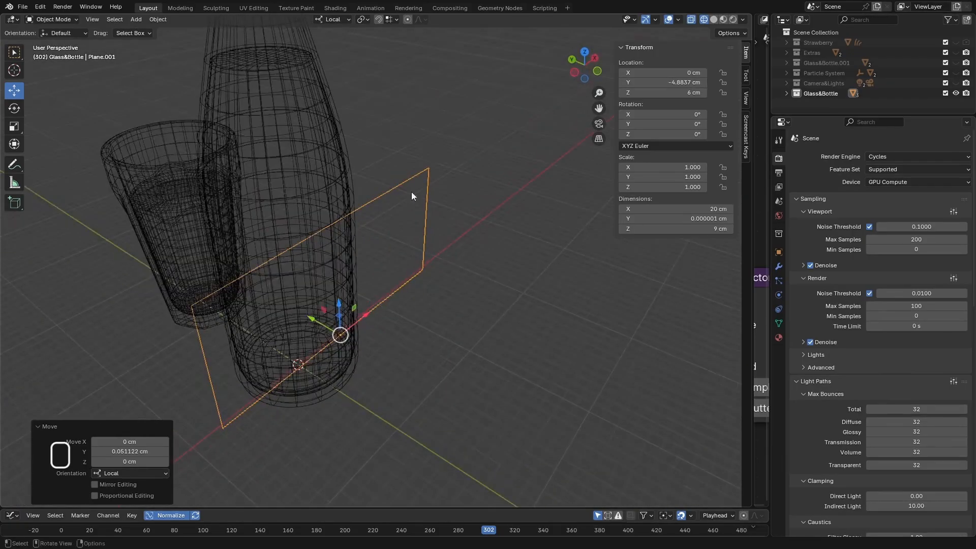
scroll(406, 278, "down", 3)
scroll(407, 278, "up", 3)
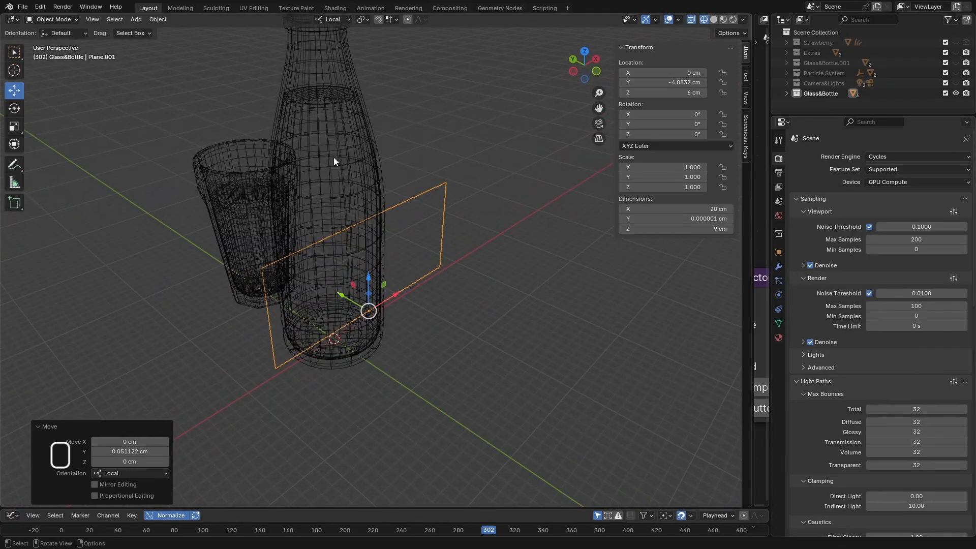
left_click(63, 20)
middle_click_drag(480, 257, 472, 251)
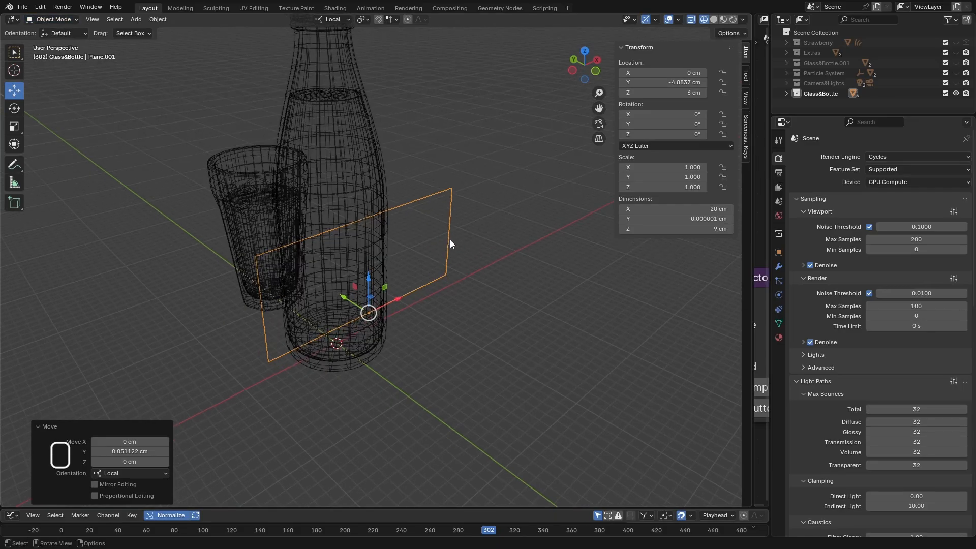
key("ctrl+a")
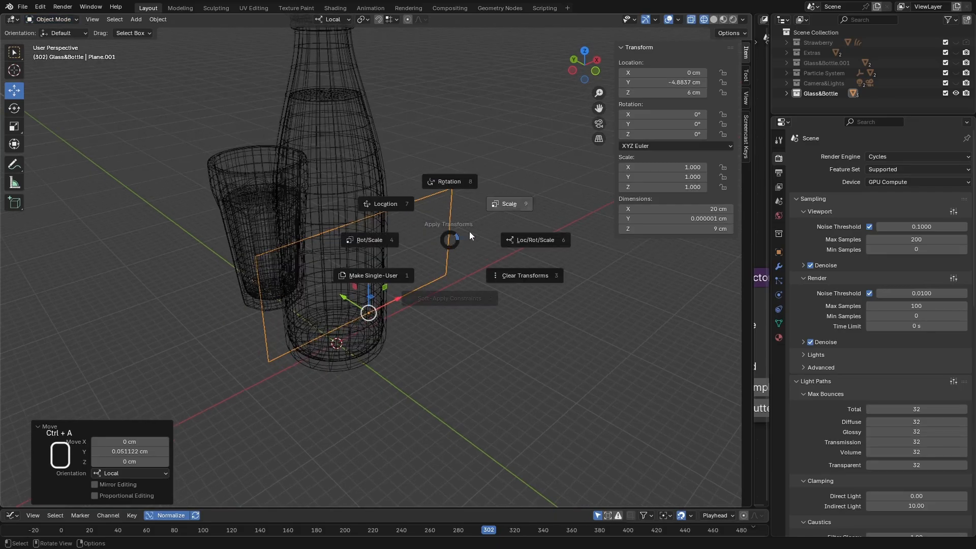
left_click(510, 203)
key("ctrl+a")
left_click(490, 160)
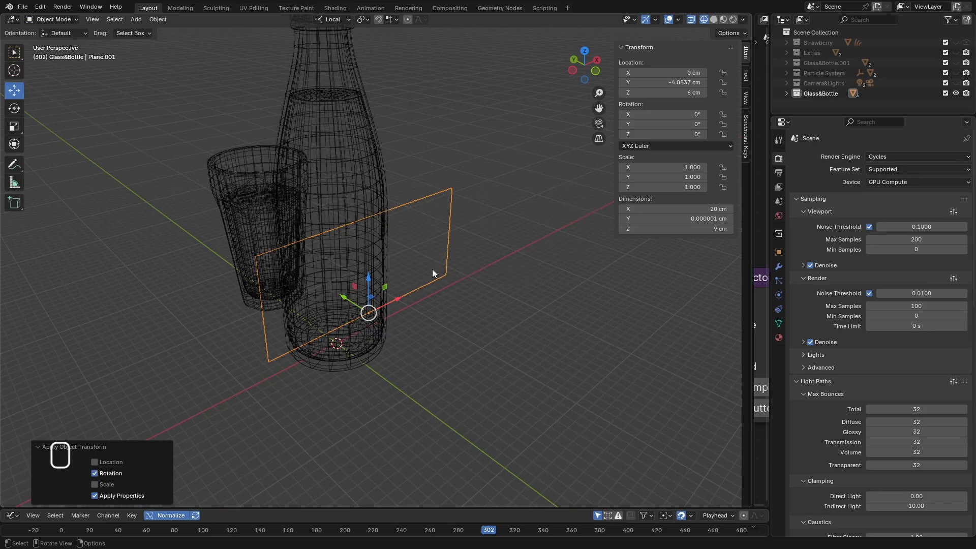
- In Edit Mode, add 40 evenly spaced vertical loop cuts across the label plane
left_click(52, 18)
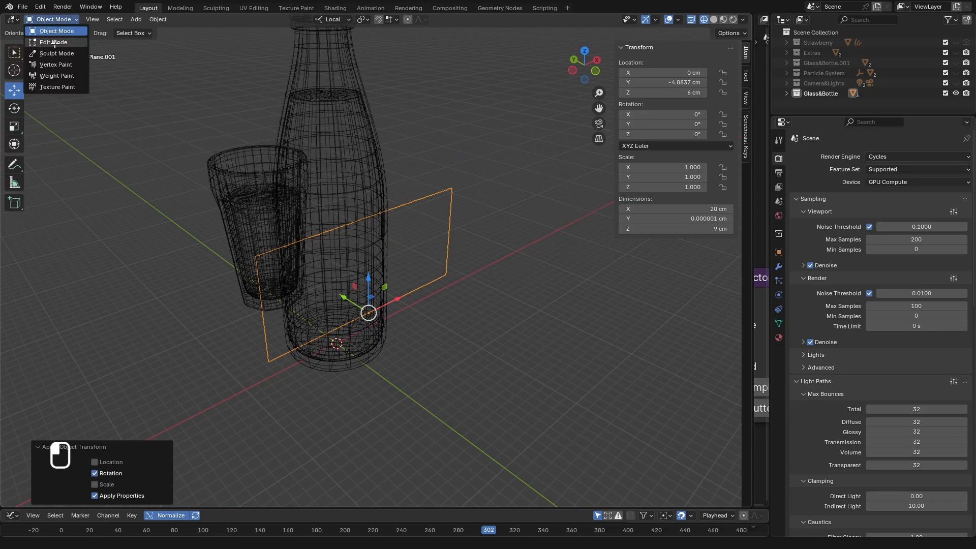
left_click(52, 30)
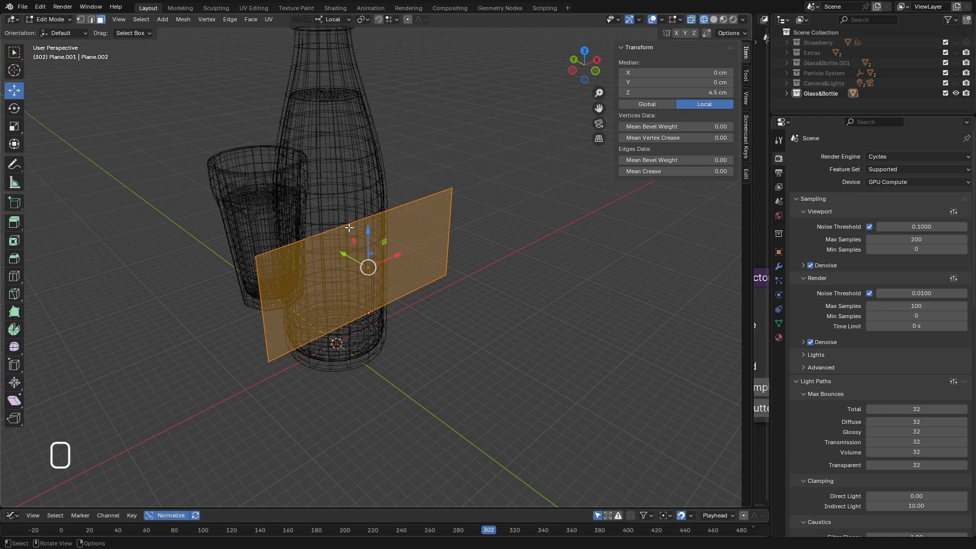
key("ctrl+r")
scroll(353, 229, "up", 19)
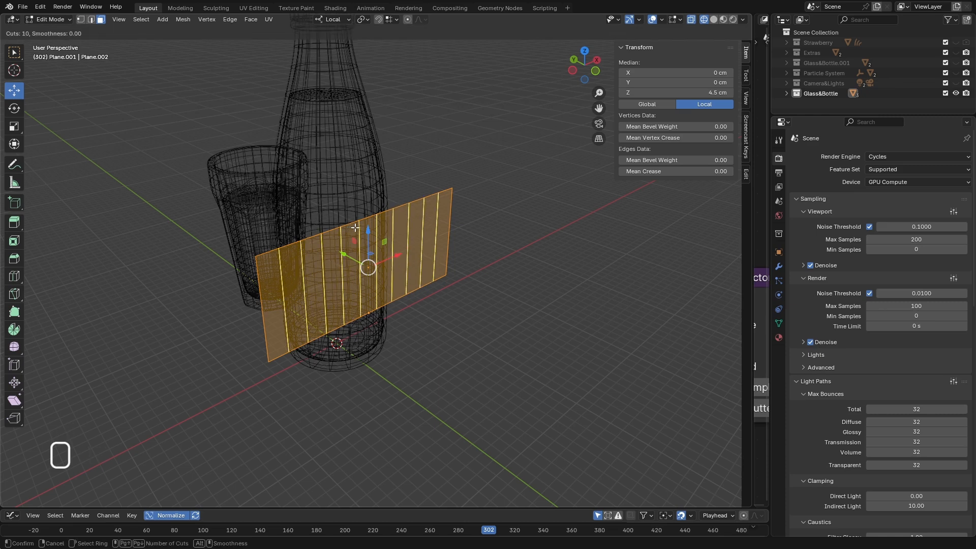
scroll(357, 228, "up", 3)
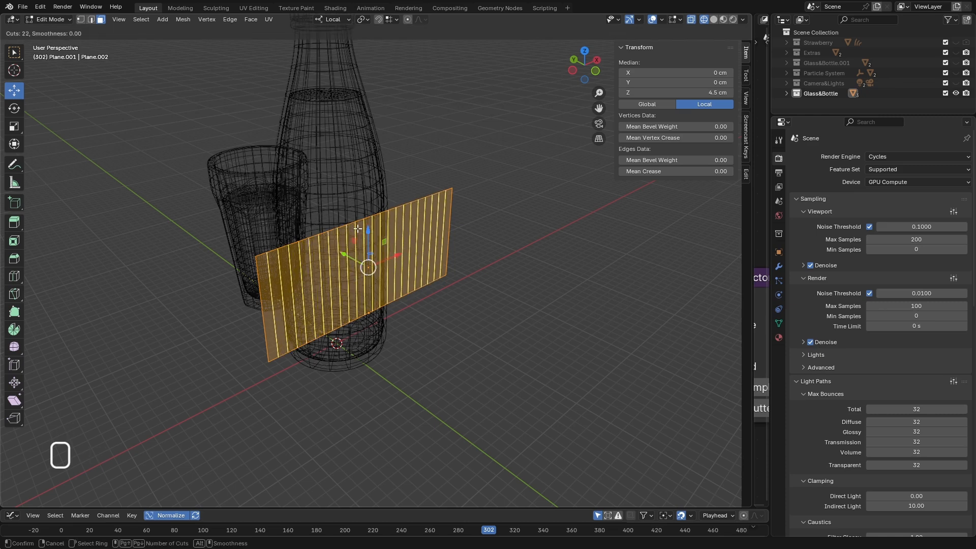
left_click(358, 229)
right_click(358, 228)
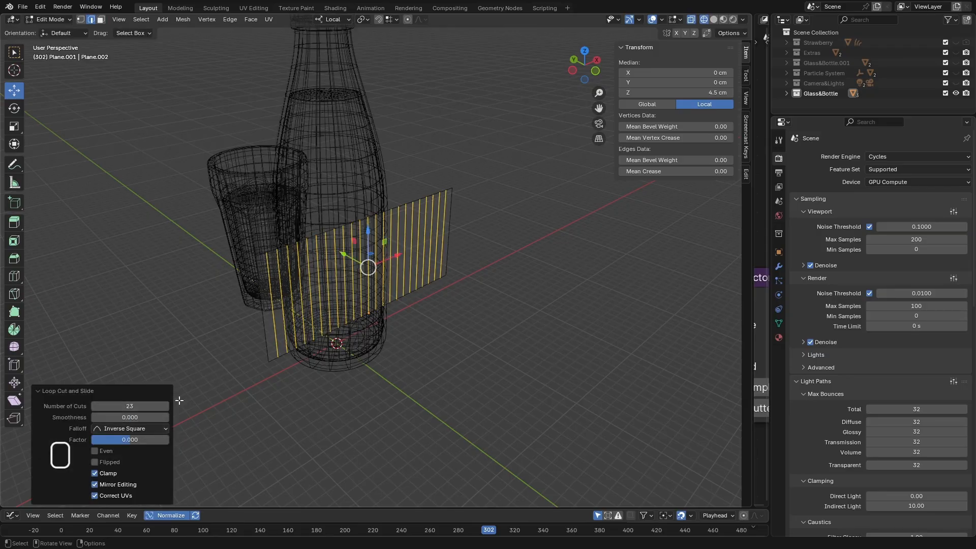
left_click(141, 404)
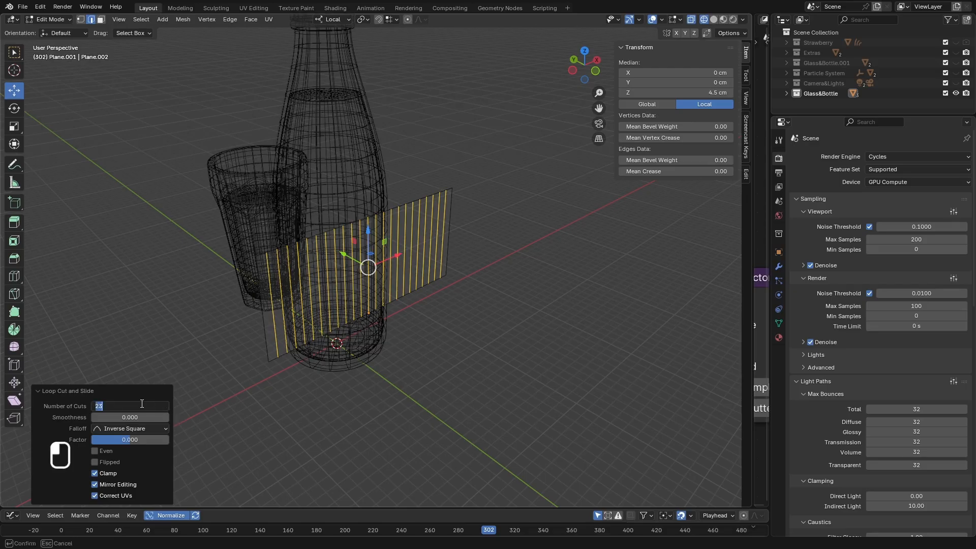
type("40")
key("Return")
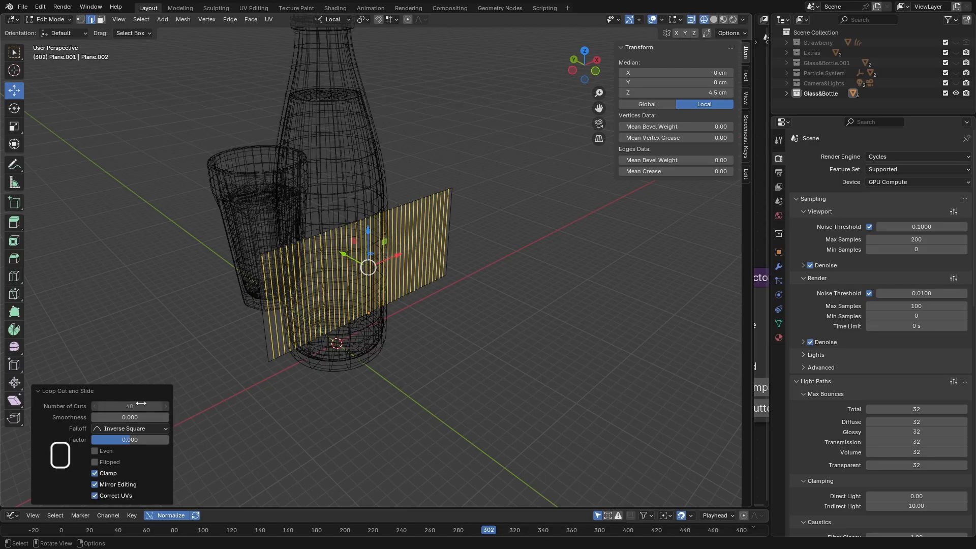
left_click(38, 390)
middle_click_drag(425, 332, 351, 272)
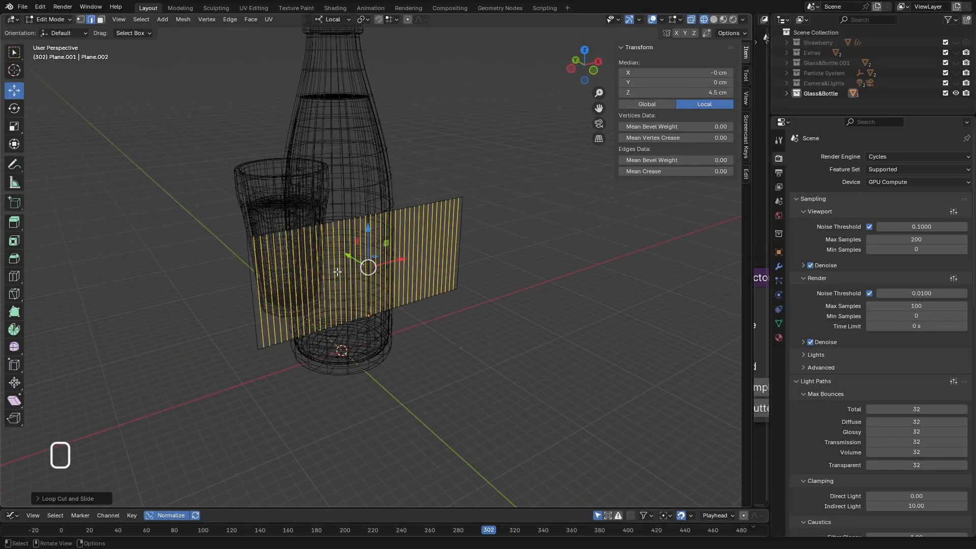
- Add 18 evenly spaced horizontal loop cuts to the label plane to form a grid of roughly square faces
middle_click_drag(344, 277, 319, 261)
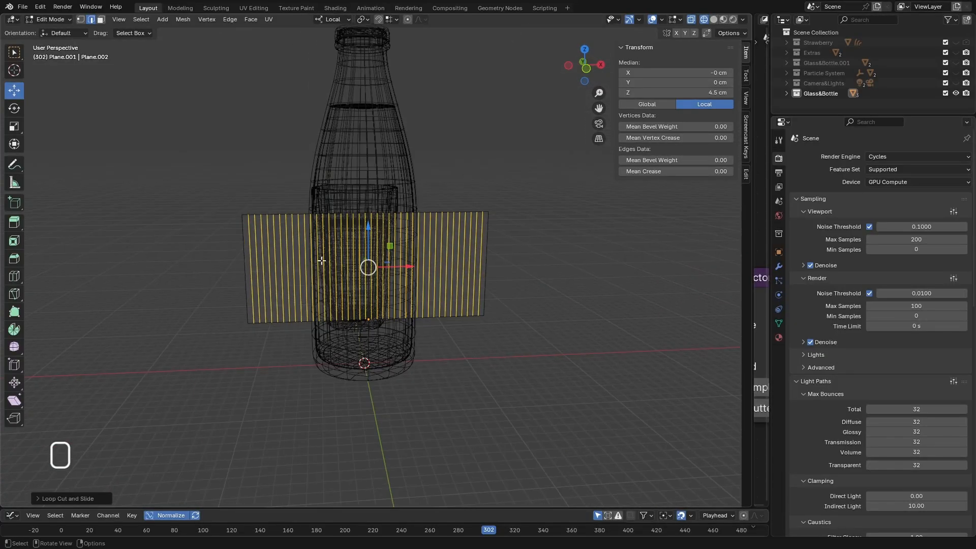
key("KP_1")
scroll(315, 220, "up", 8)
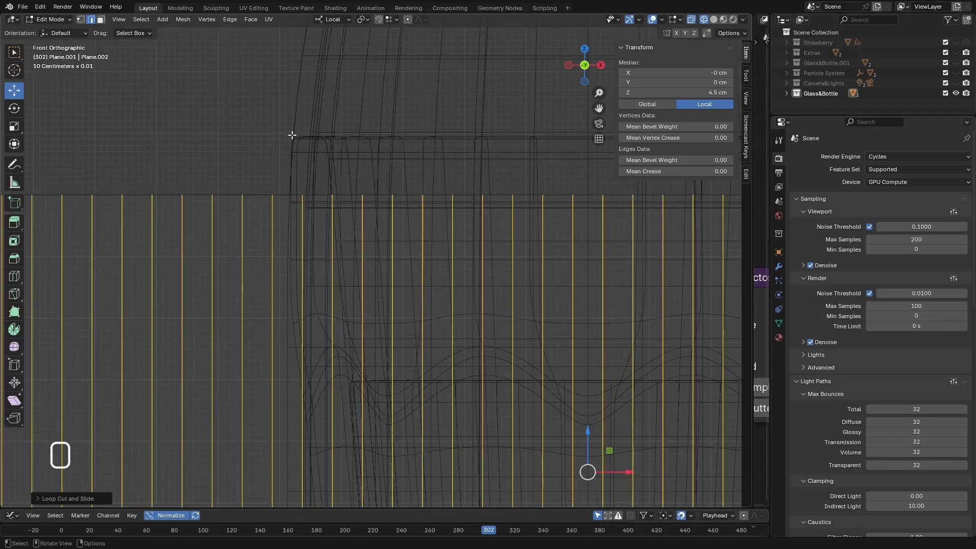
scroll(289, 215, "down", 8)
middle_click_drag(300, 233, 411, 245)
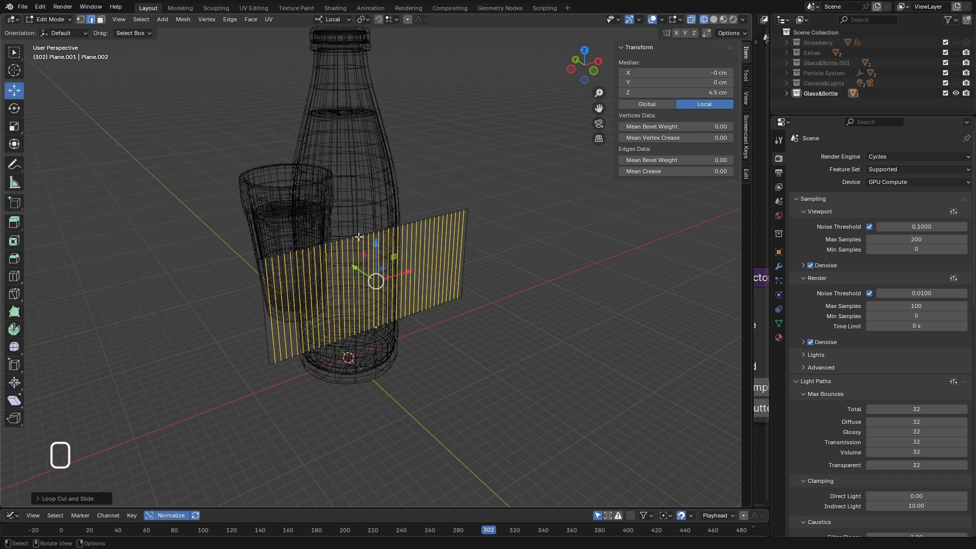
middle_click_drag(352, 265, 354, 268)
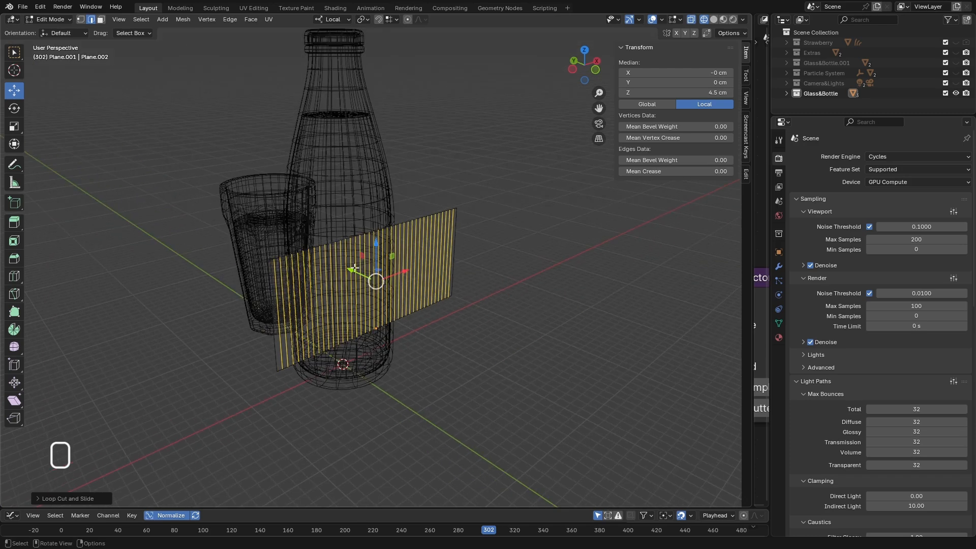
key("ctrl+r")
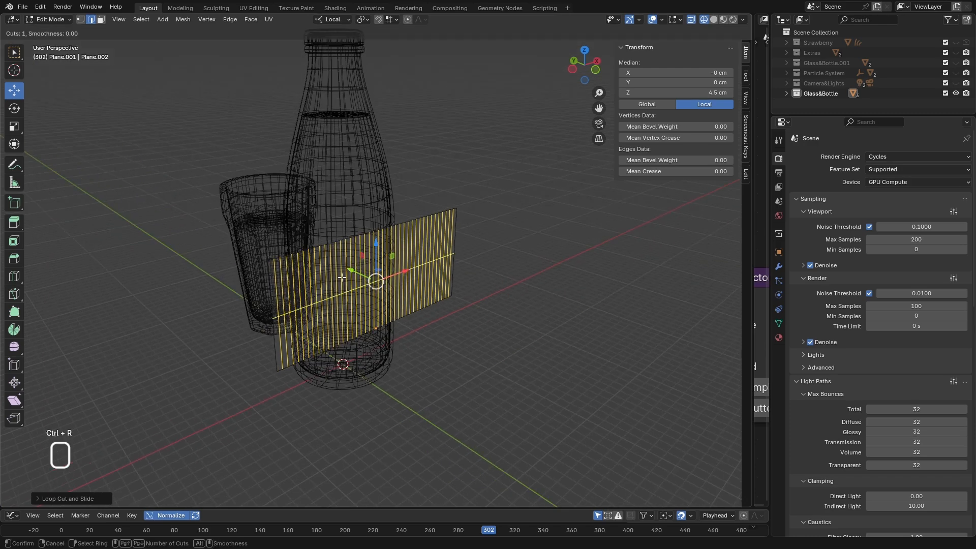
scroll(343, 277, "up", 8)
scroll(345, 276, "up", 8)
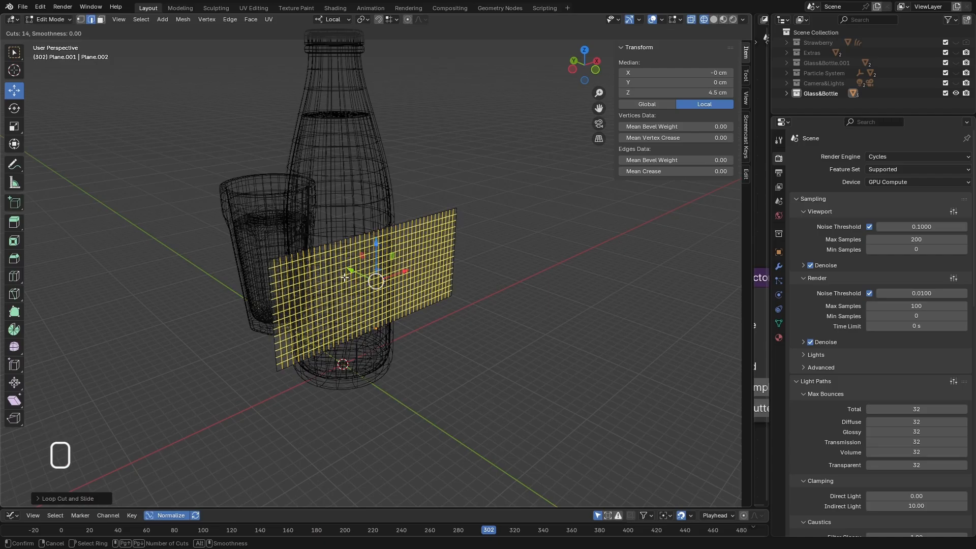
scroll(349, 277, "up", 1)
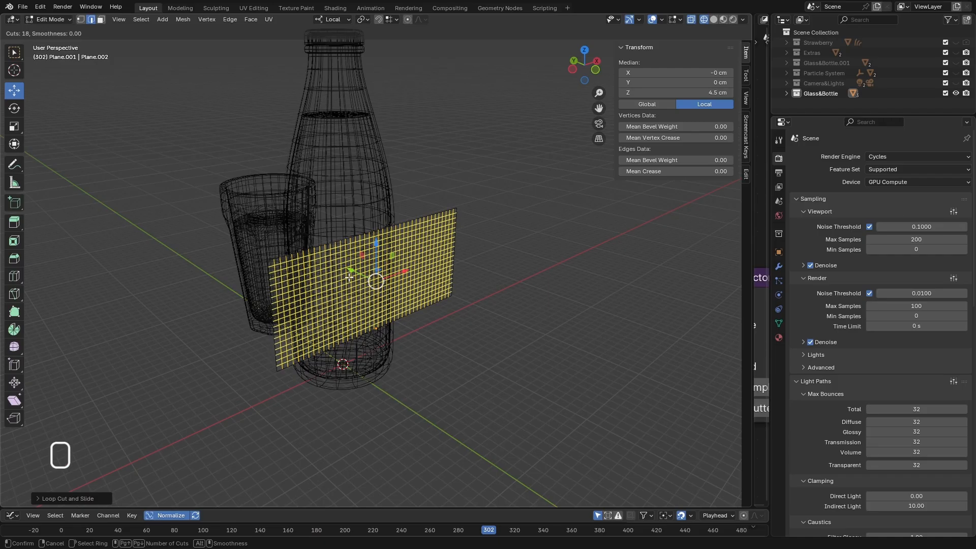
left_click(349, 277)
right_click(349, 277)
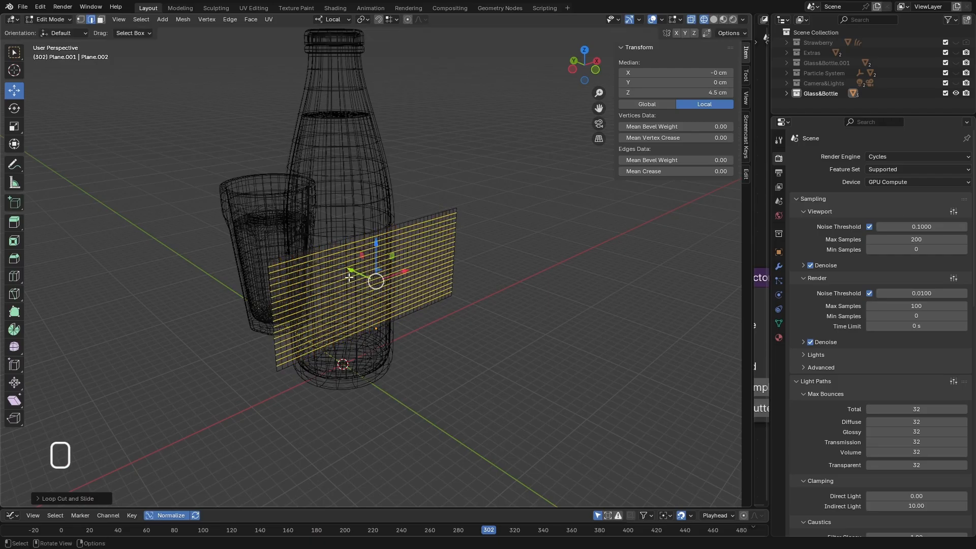
left_click(49, 499)
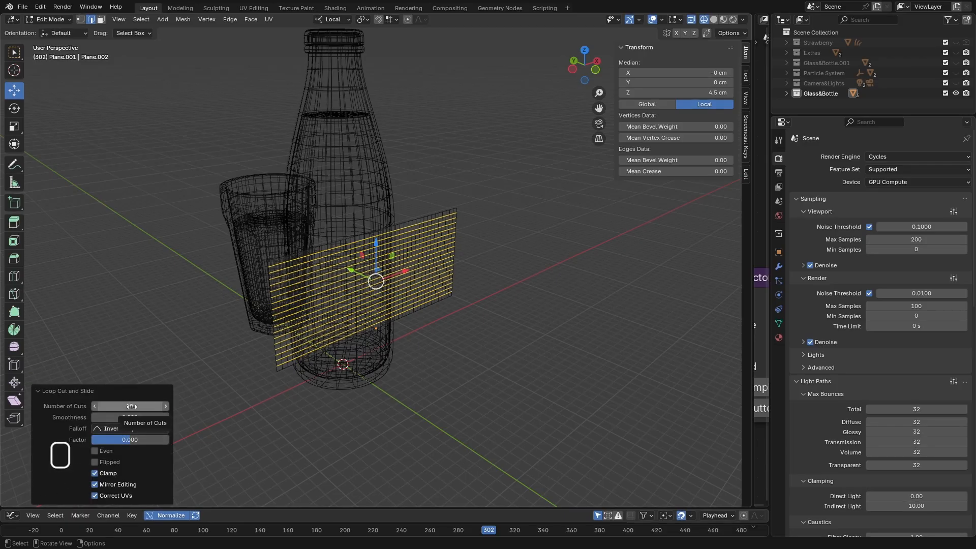
left_click(40, 393)
- Clear the edge selection, return to Object Mode and switch the viewport to solid shading
middle_click_drag(305, 325, 491, 332)
left_click(557, 335)
middle_click_drag(556, 336, 143, 132)
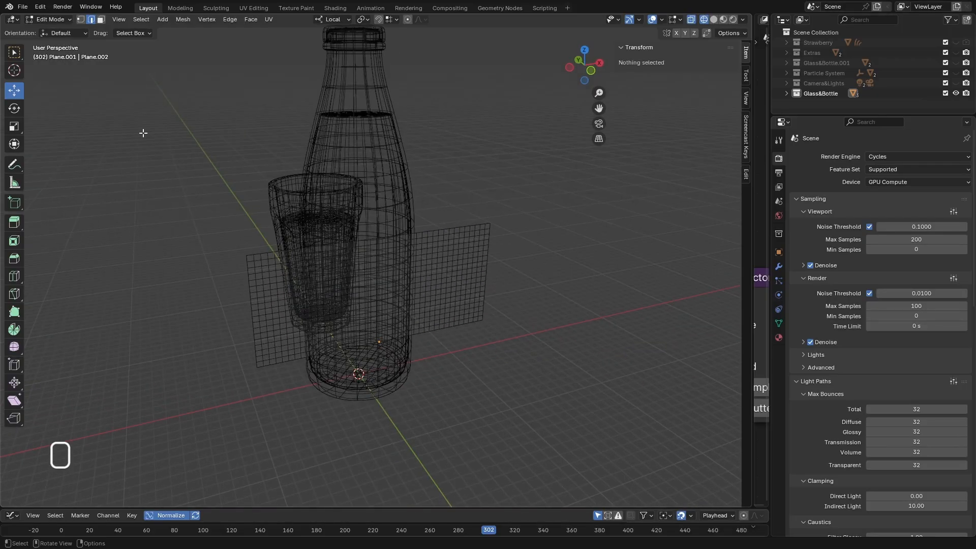
left_click(49, 20)
left_click(38, 28)
middle_click_drag(386, 328, 392, 316)
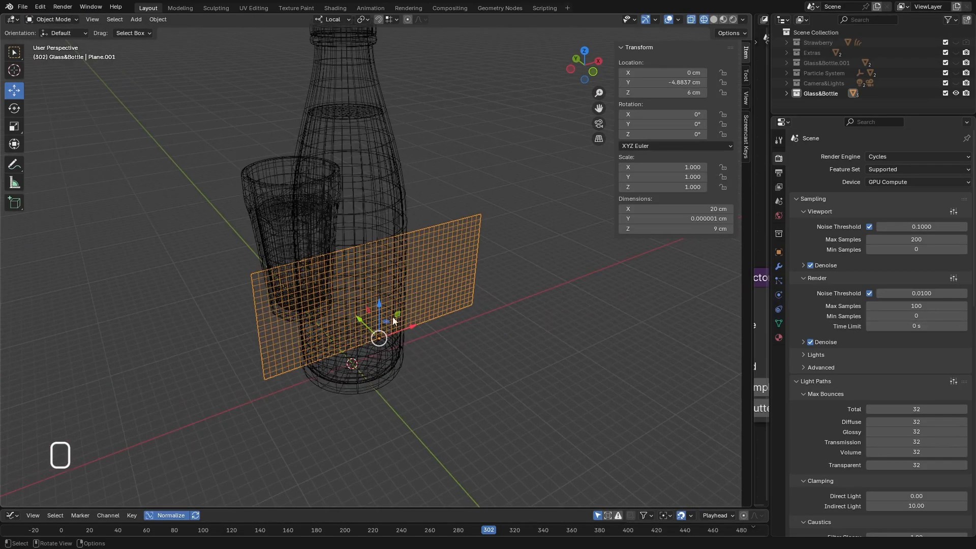
left_click(714, 19)
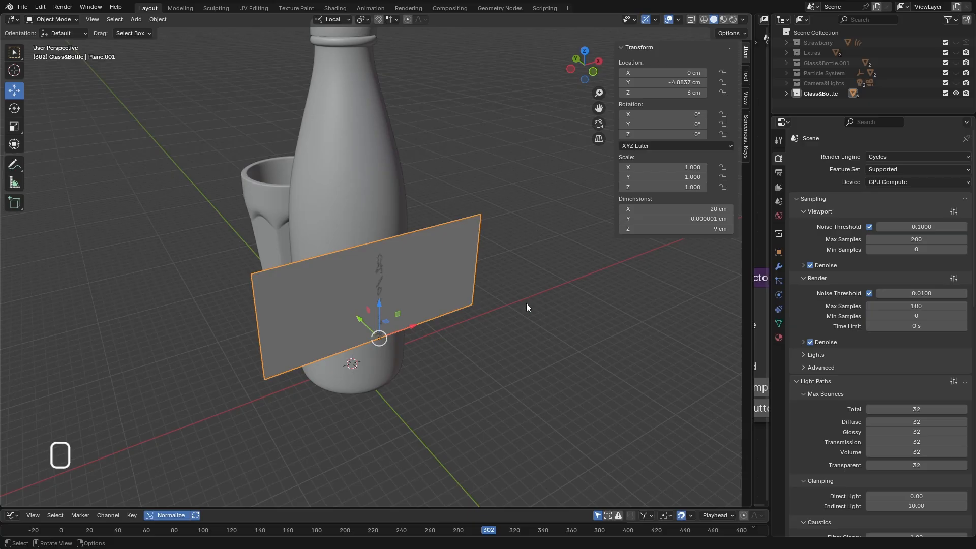
- Examine the label plane in front of the bottle in solid and rendered viewport shading
middle_click_drag(526, 303, 527, 316)
scroll(374, 314, "up", 5)
scroll(376, 312, "down", 3)
middle_click_drag(390, 294, 421, 299)
left_click(733, 19)
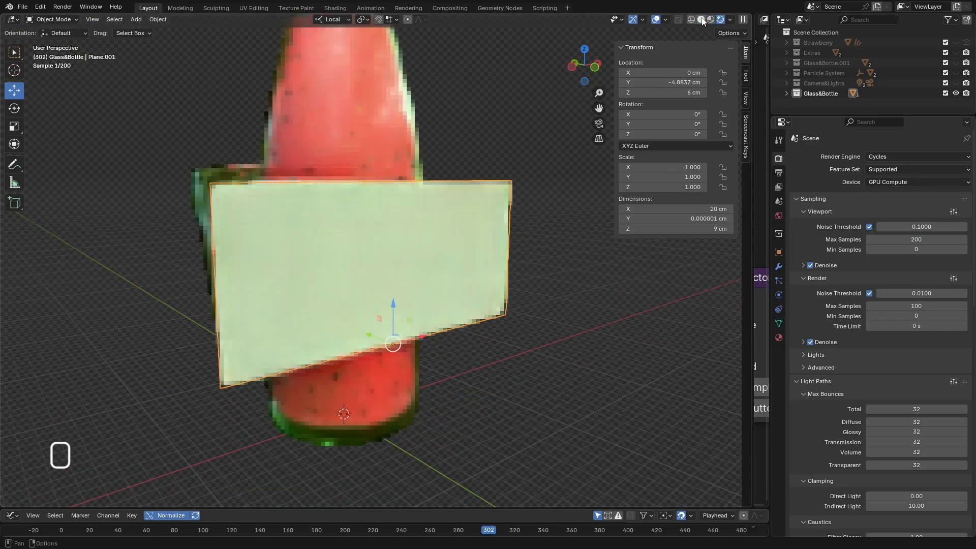
left_click(702, 20)
scroll(416, 255, "down", 5)
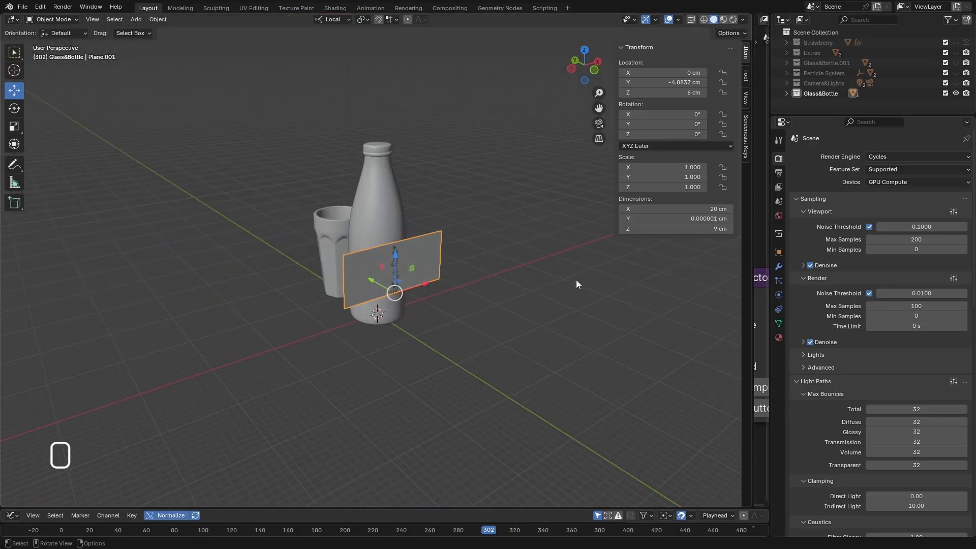
left_click(731, 19)
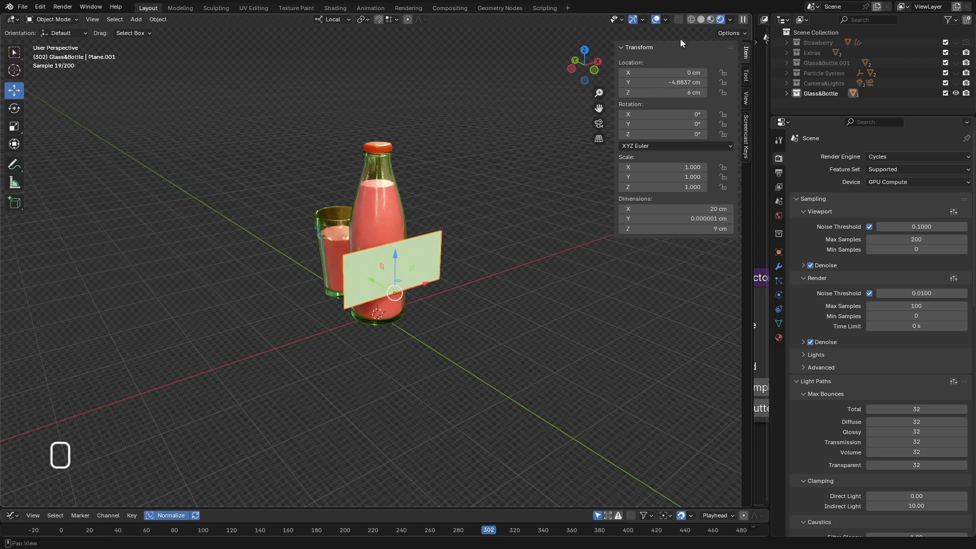
- Switch the viewport to solid shading and add a Simple Deform modifier to the label plane
left_click(701, 20)
scroll(396, 277, "up", 3)
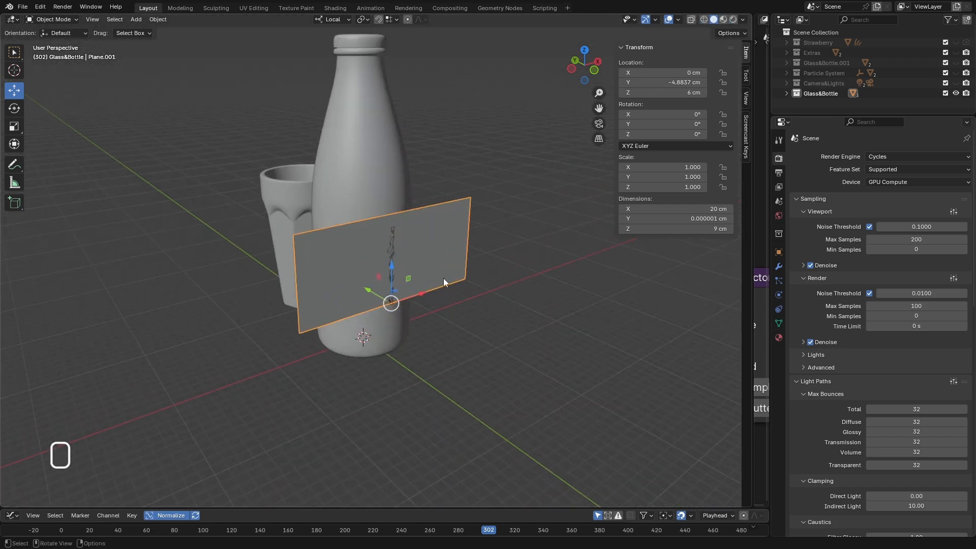
middle_click_drag(443, 278, 436, 339)
scroll(436, 340, "up", 4)
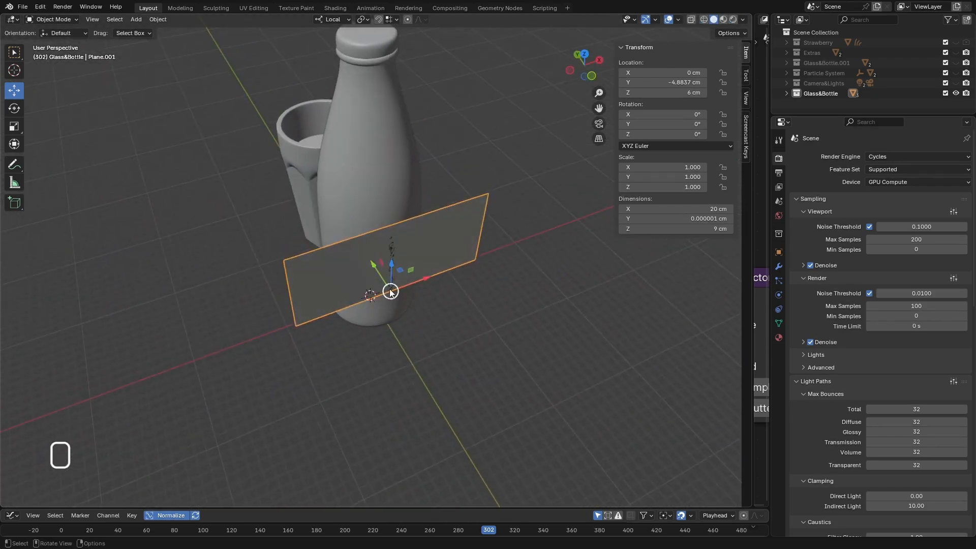
left_click(779, 268)
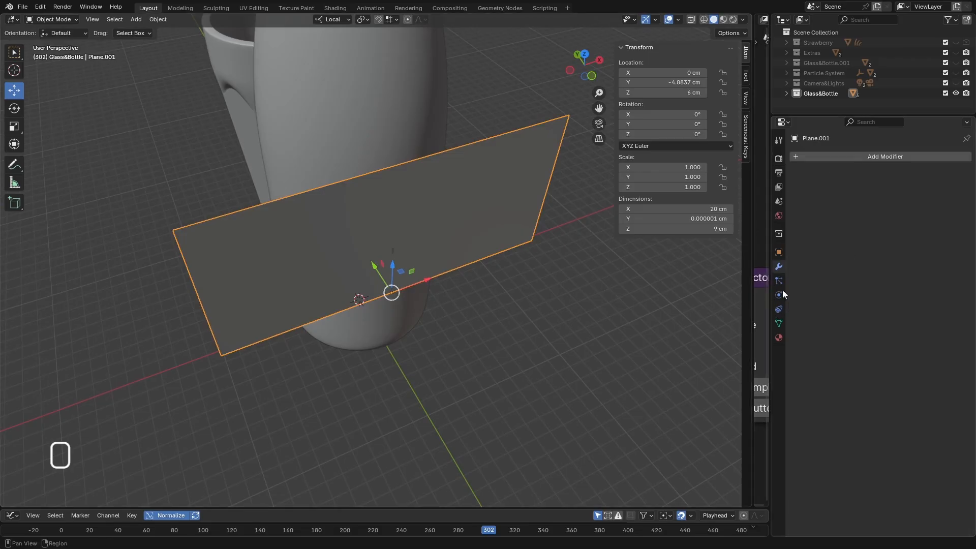
left_click(818, 155)
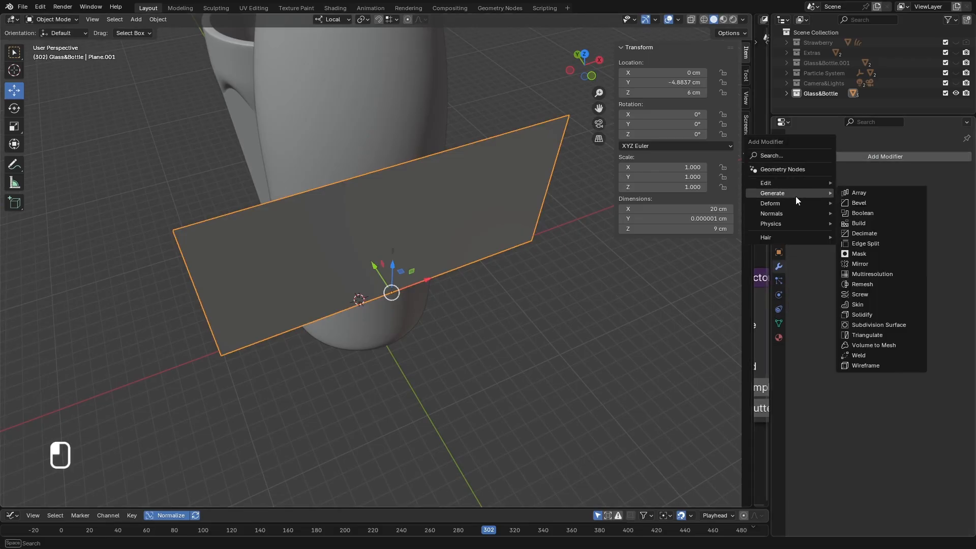
mouse_move(791, 203)
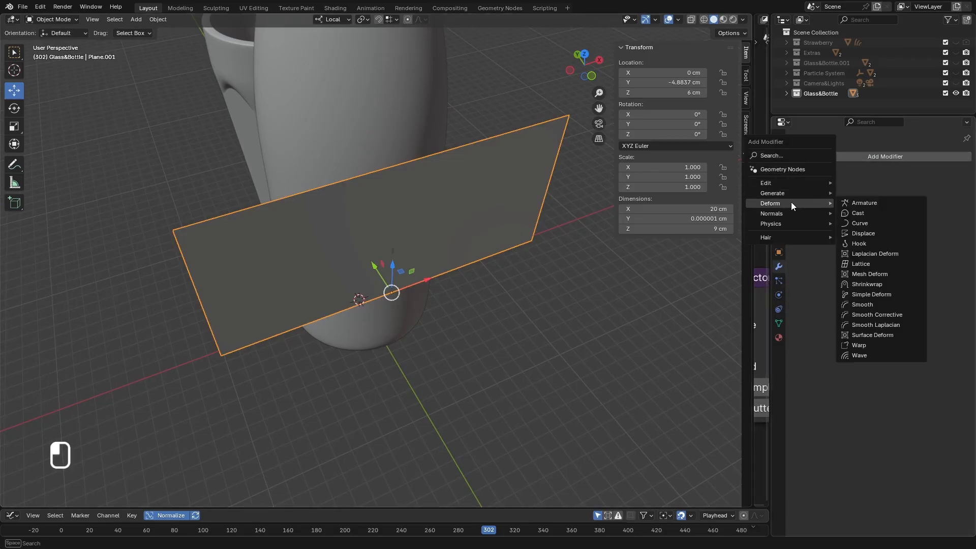
left_click(873, 296)
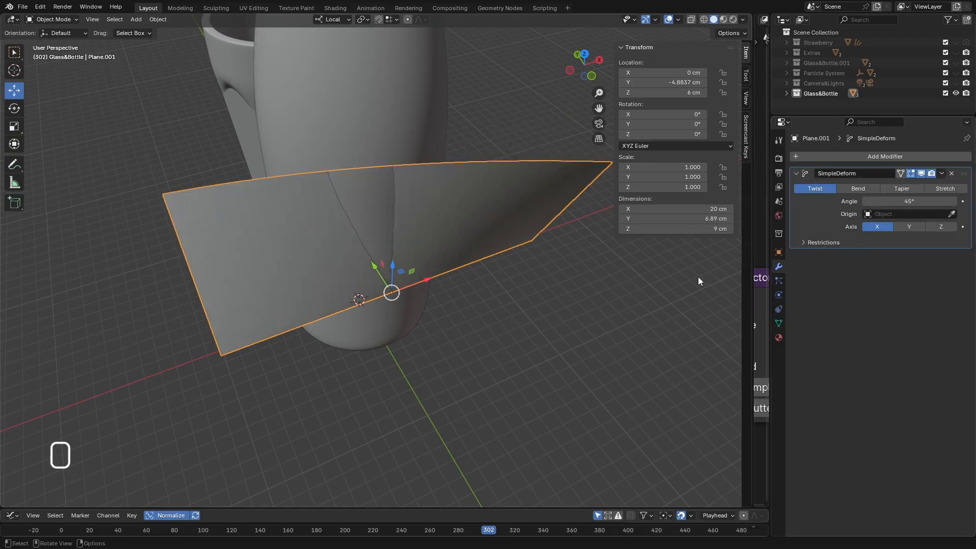
- Set the label's Simple Deform modifier to Bend around the Z axis with an angle of 233° to follow the bottle's curve
left_click(858, 189)
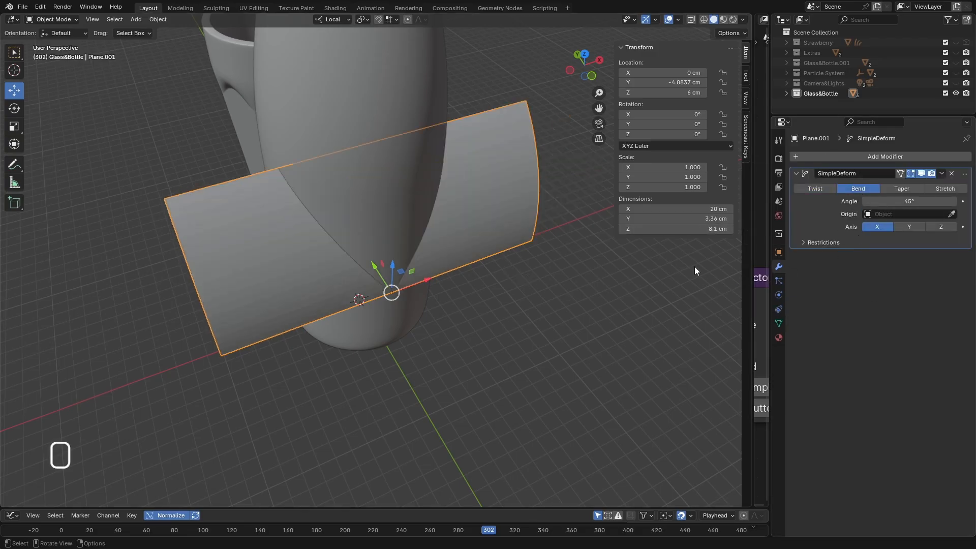
left_click(940, 227)
scroll(427, 265, "down", 4)
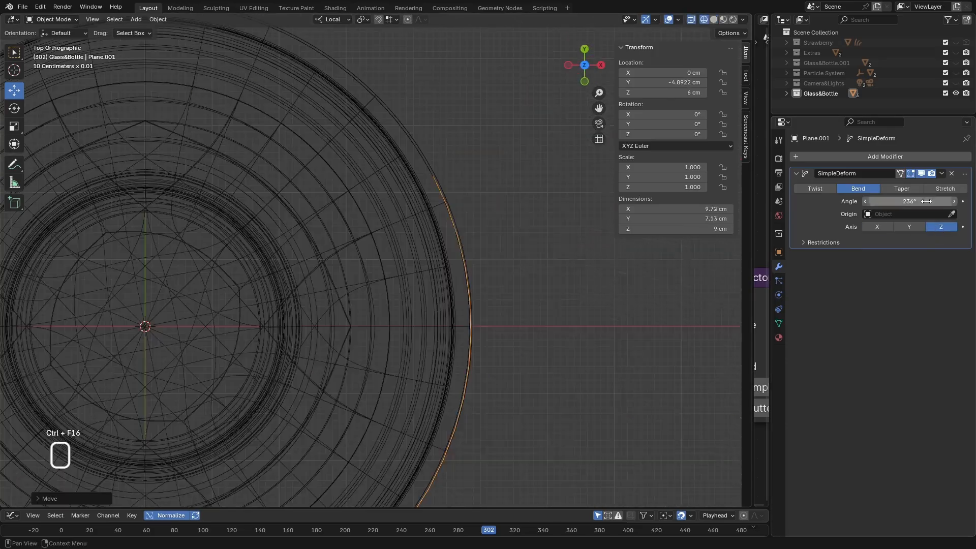
left_click_drag(926, 201, 908, 202)
left_click(908, 202)
key("Return")
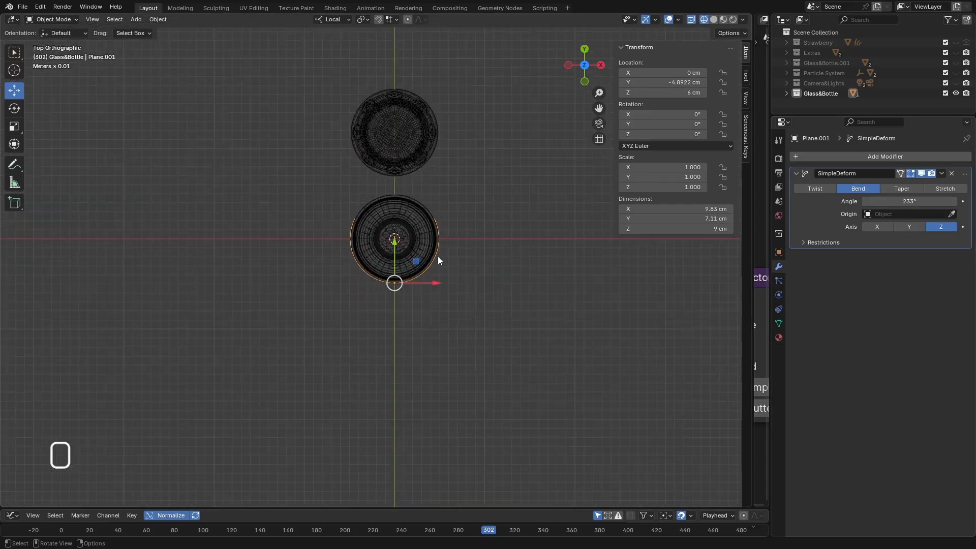
- Shade the bent label smooth and check it on the bottle in rendered shading
middle_click_drag(438, 256, 416, 282)
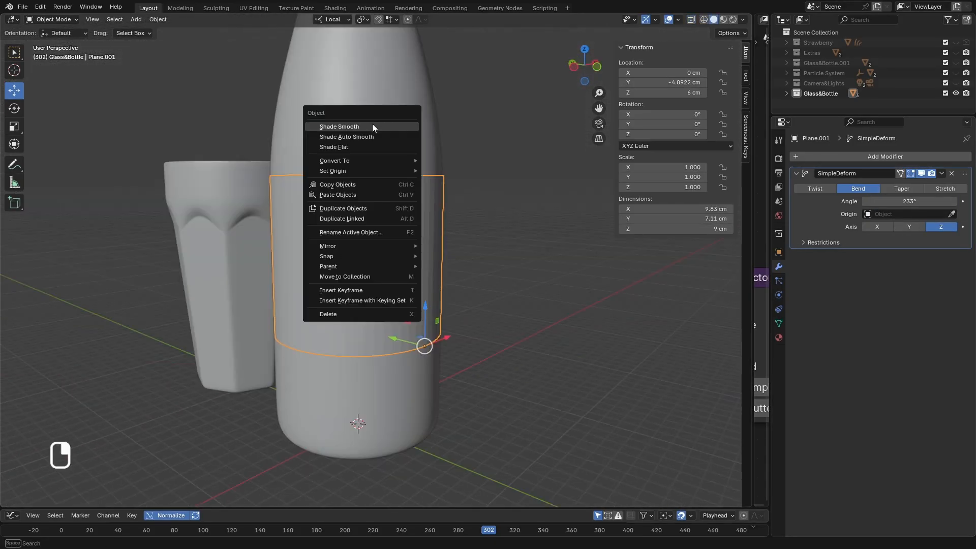
left_click(372, 125)
left_click(732, 19)
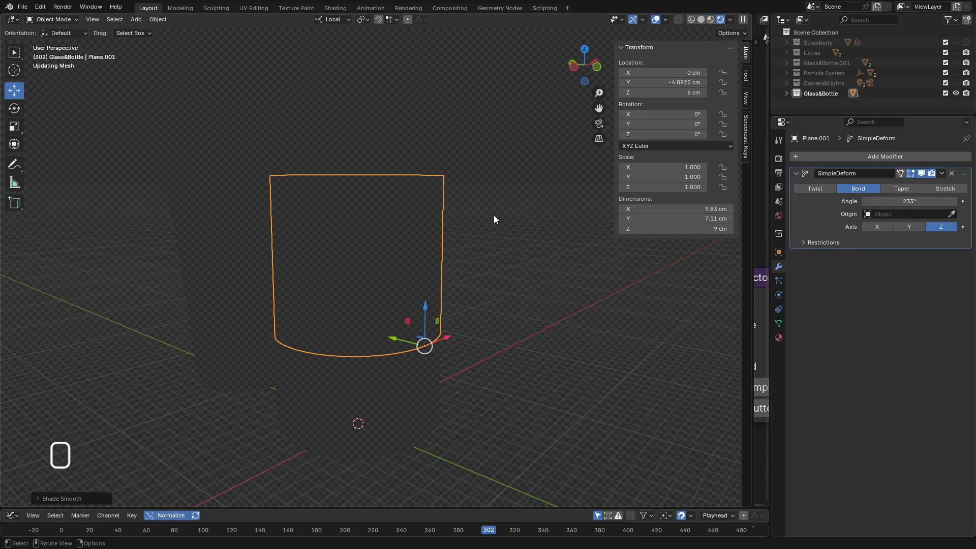
mouse_move(476, 264)
middle_mouse_down()
mouse_move(476, 157)
mouse_move(437, 274)
middle_mouse_up()
- Return to solid shading and add a Shrinkwrap modifier to the label with the Bottle as its target
left_click(701, 20)
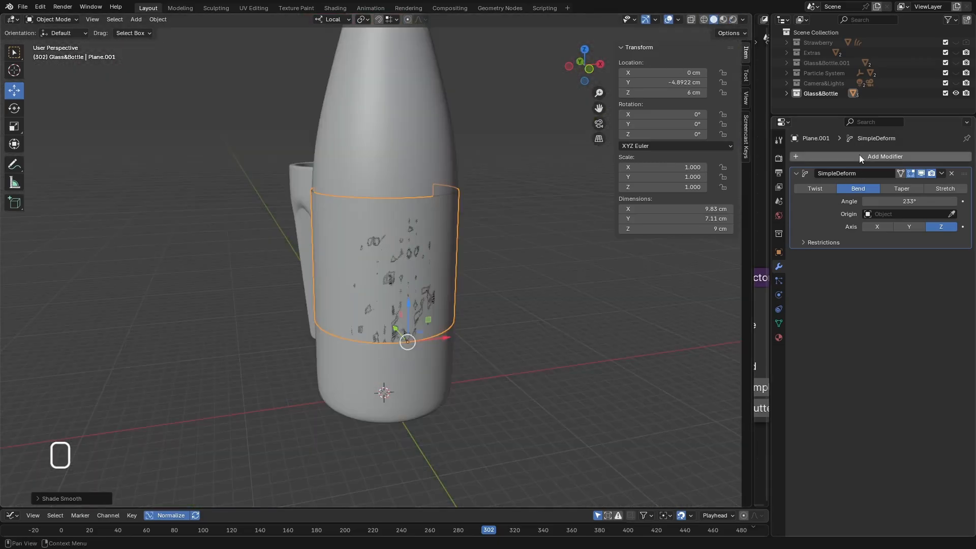
left_click(838, 160)
mouse_move(836, 159)
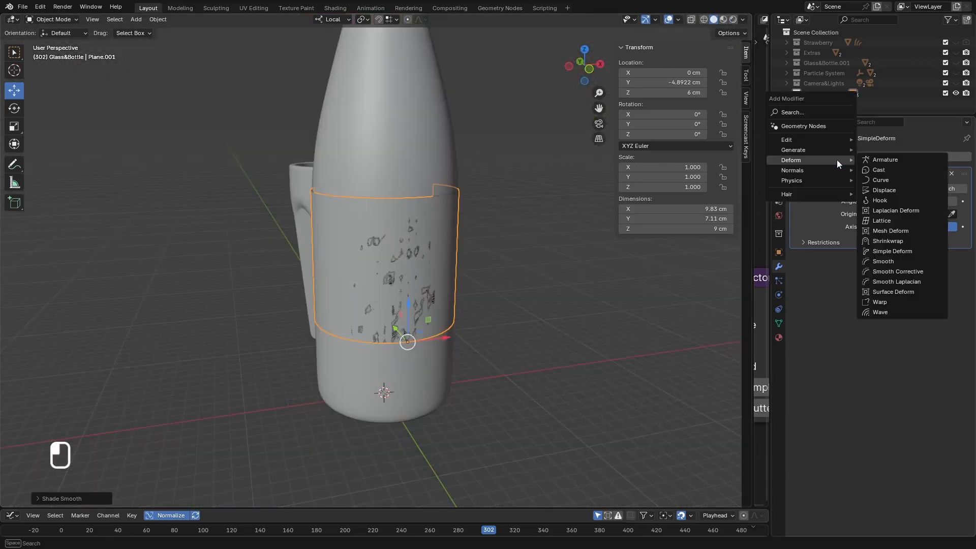
left_click(907, 240)
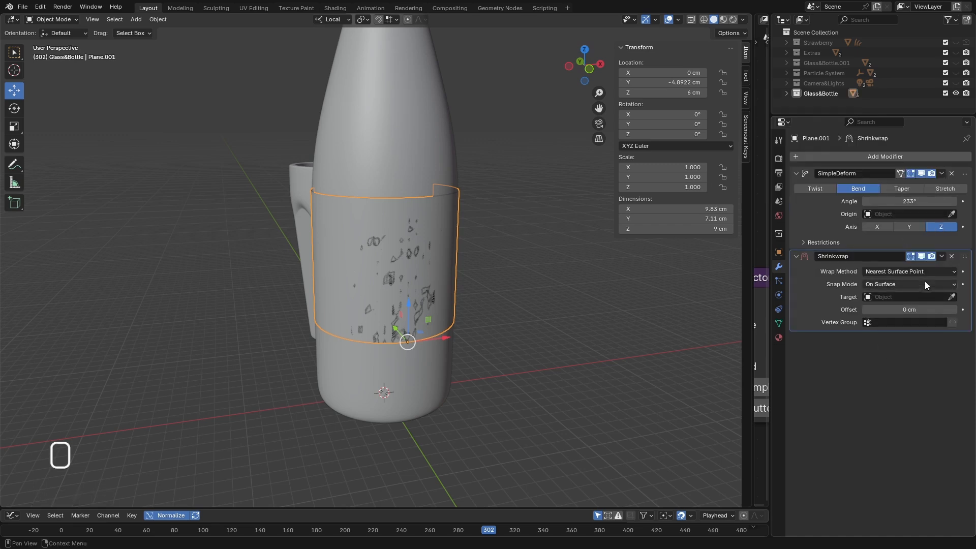
left_click(950, 297)
left_click(394, 104)
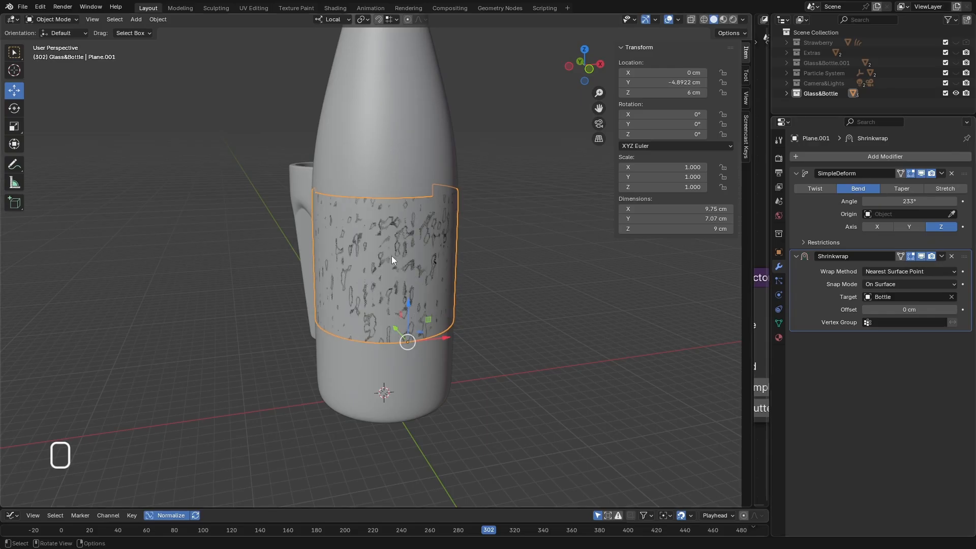
- Set the Shrinkwrap offset to 0.02 cm and check the wrapped label in rendered shading
scroll(439, 258, "up", 4)
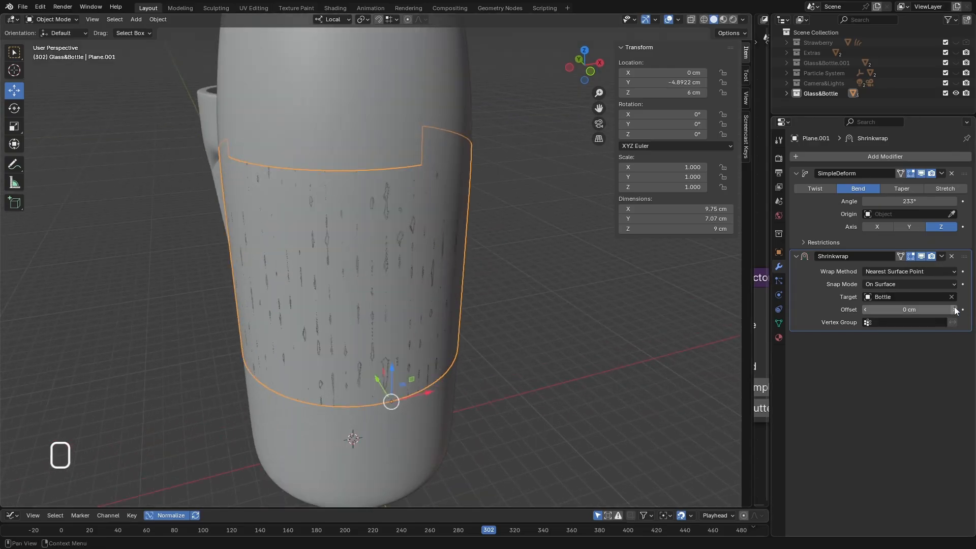
left_click(918, 310)
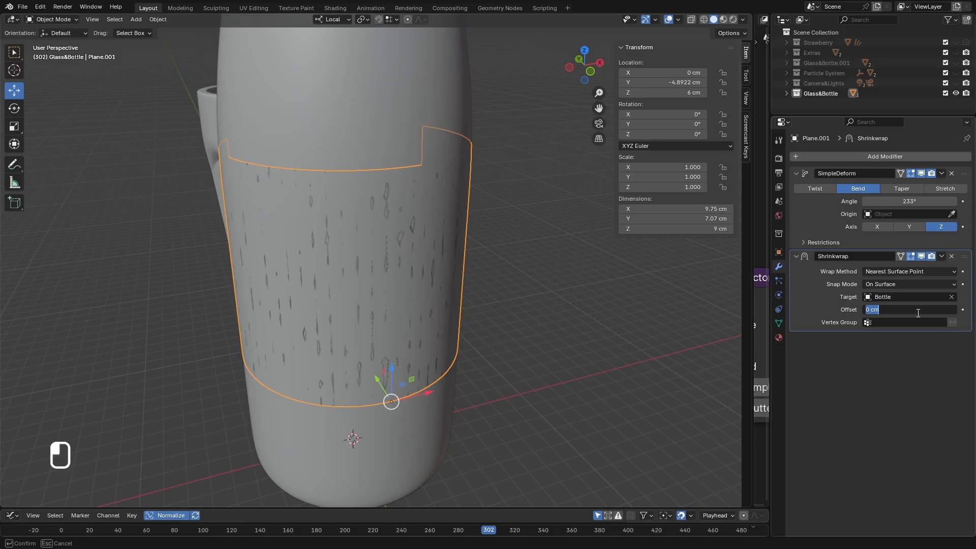
type("0.02")
key("Return")
middle_click_drag(422, 199, 383, 228)
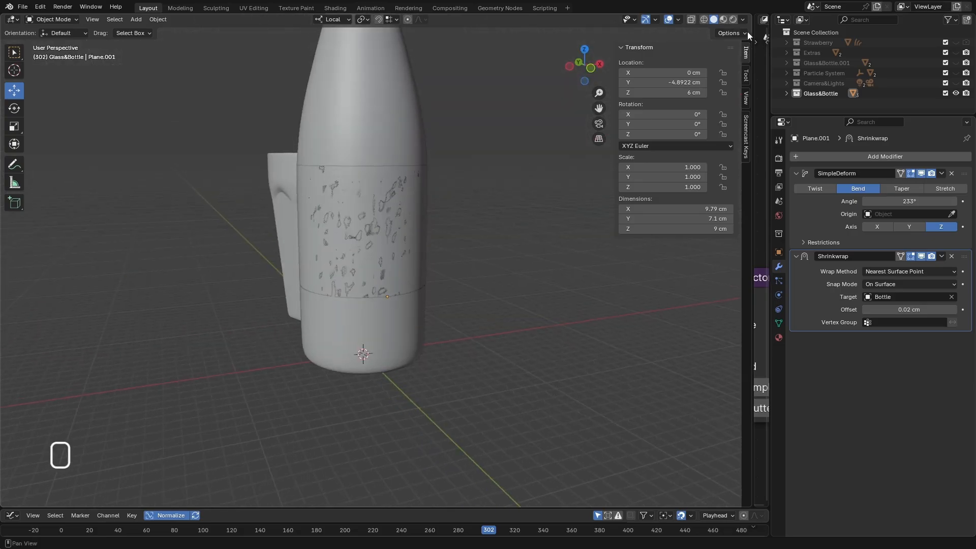
left_click(733, 20)
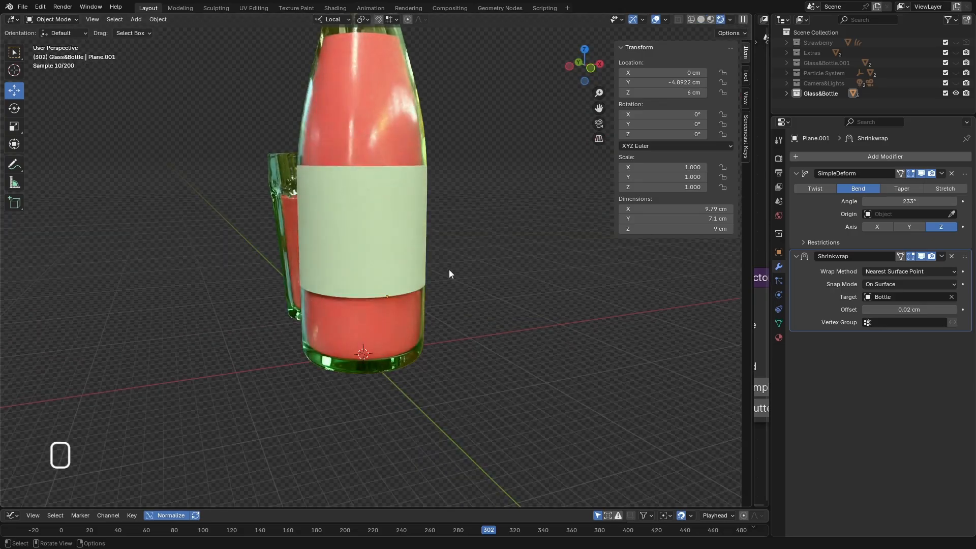
middle_click_drag(449, 273, 657, 279)
middle_click_drag(613, 368, 409, 235)
scroll(403, 275, "up", 3)
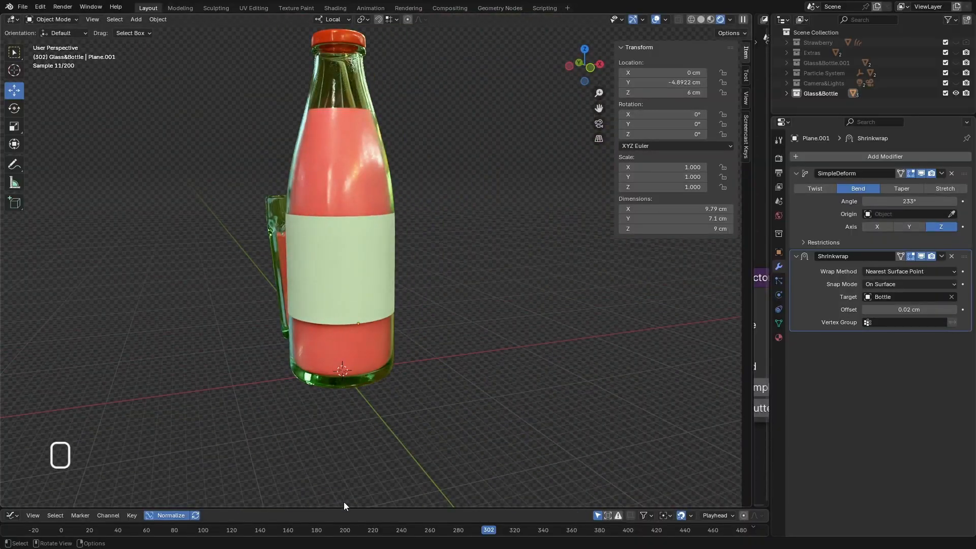
- Resize the lower editors to show the timeline beneath a compact Graph Editor, and switch to a front view in solid shading
left_click_drag(344, 508, 364, 366)
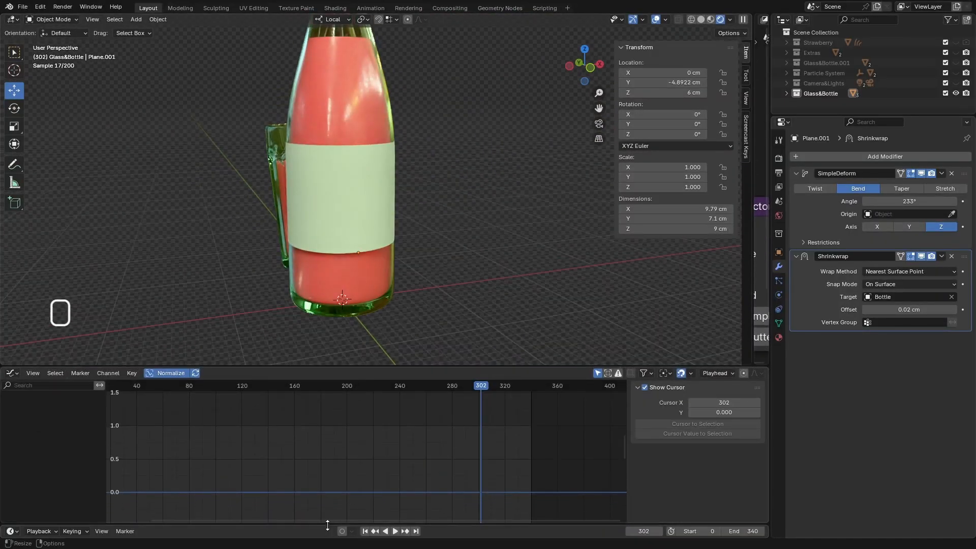
left_click_drag(330, 525, 348, 462)
scroll(373, 247, "down", 4)
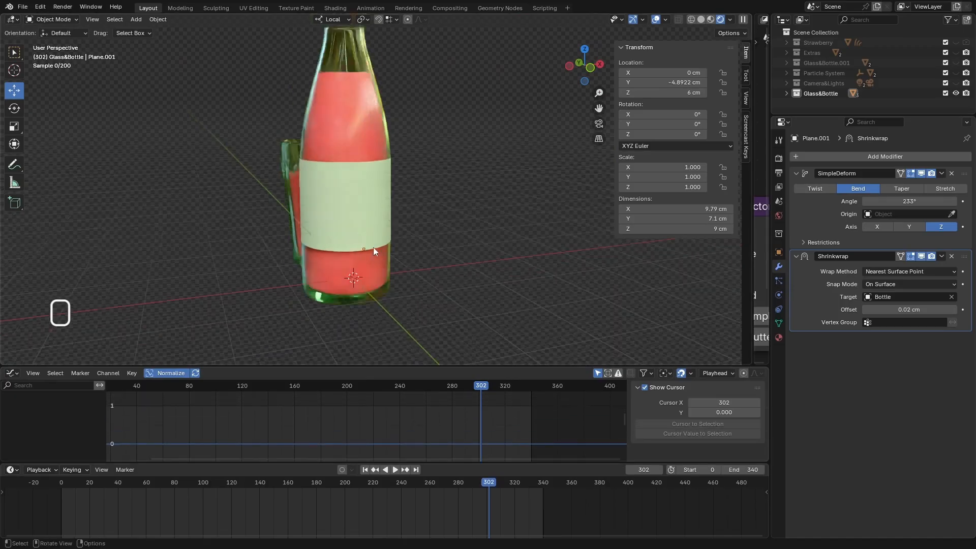
middle_click_drag(412, 277, 397, 253)
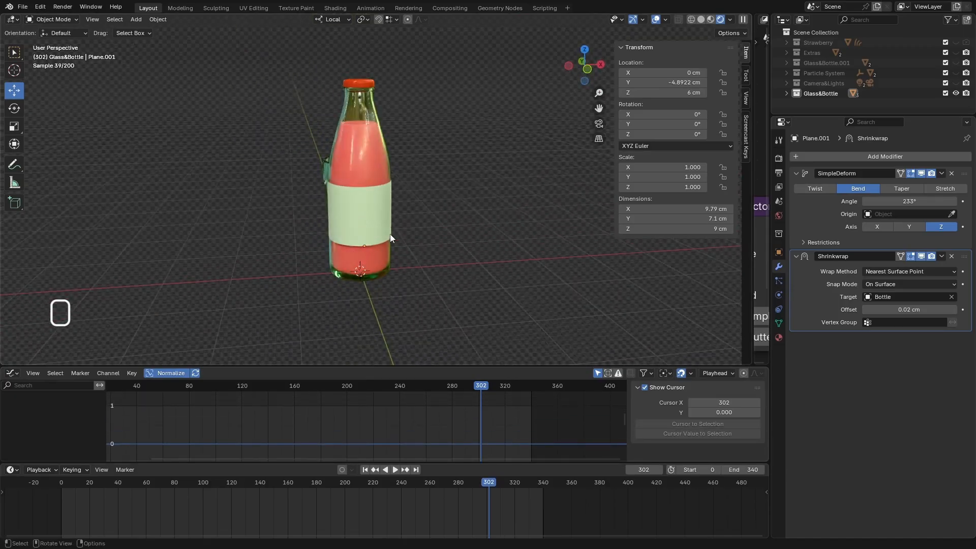
key("KP_1")
scroll(380, 202, "up", 4)
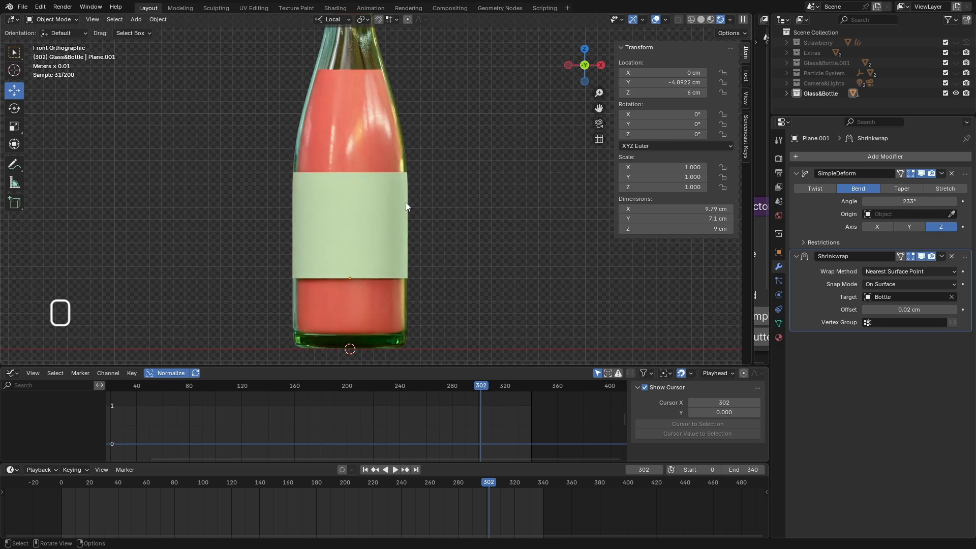
left_click(701, 24)
scroll(393, 255, "down", 3)
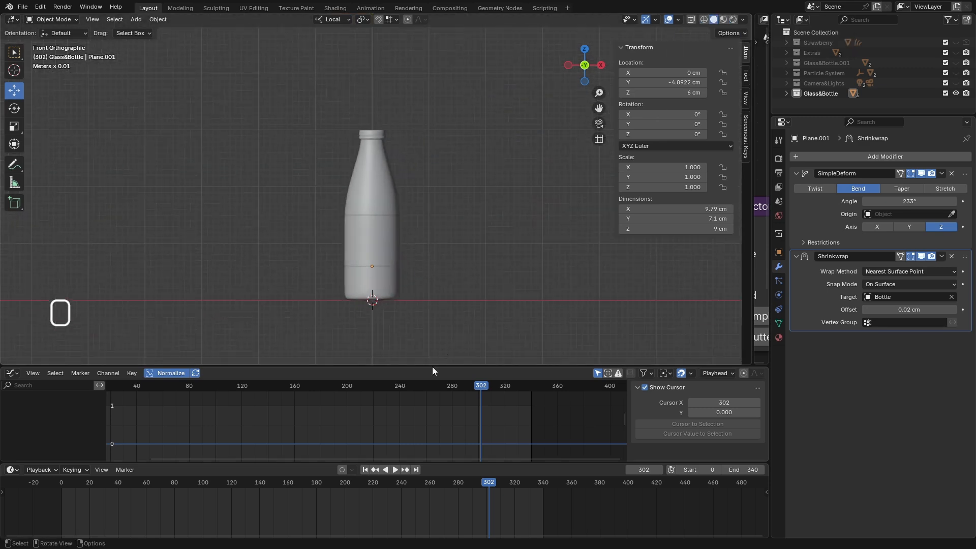
left_click_drag(432, 366, 432, 427)
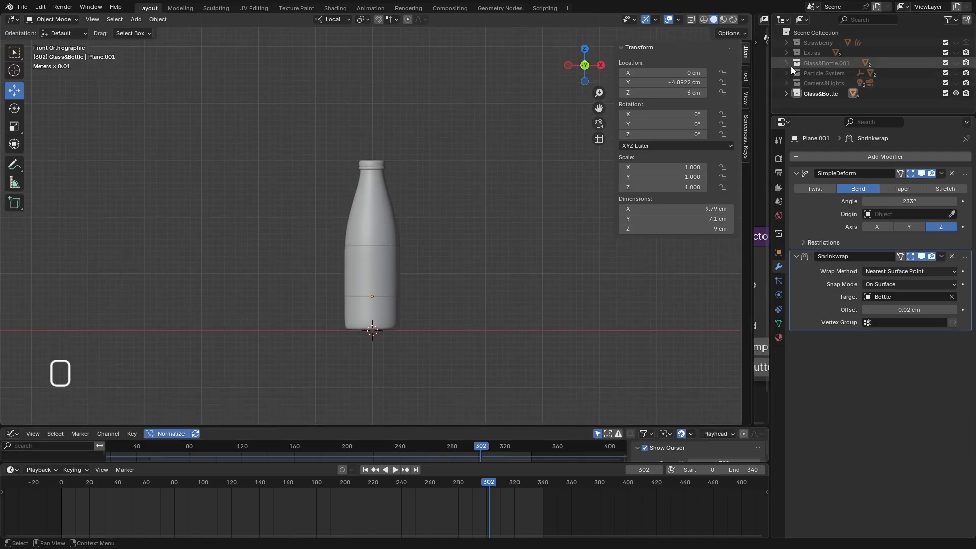
- Duplicate the camera in the Camera&Lights collection, keeping the copy at the same position
left_click(787, 83)
scroll(793, 77, "down", 1)
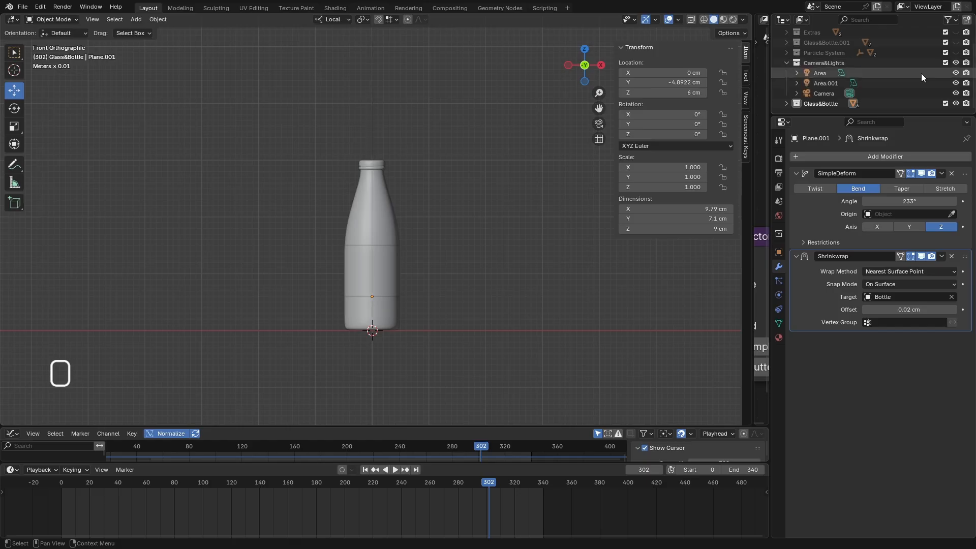
left_click(823, 92)
key("KP_Decimal")
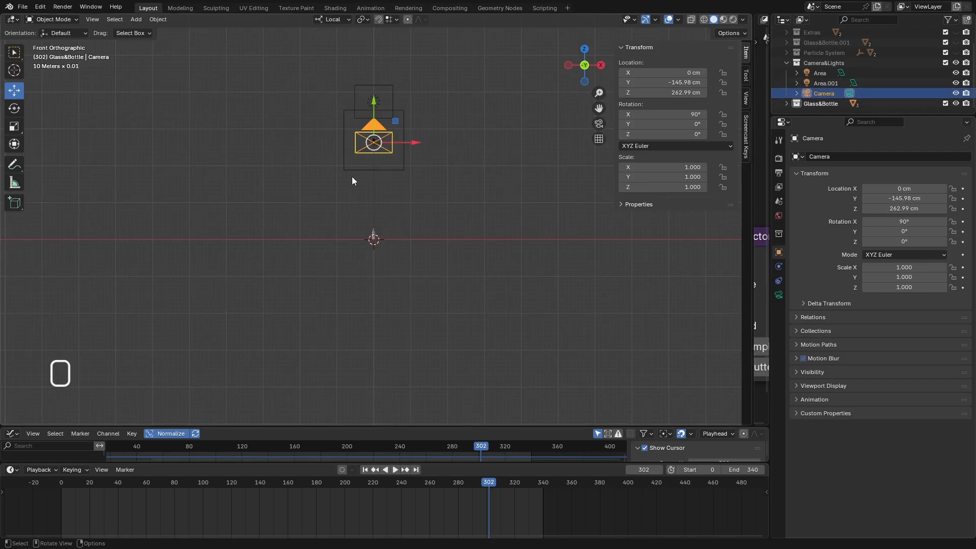
scroll(372, 151, "up", 4)
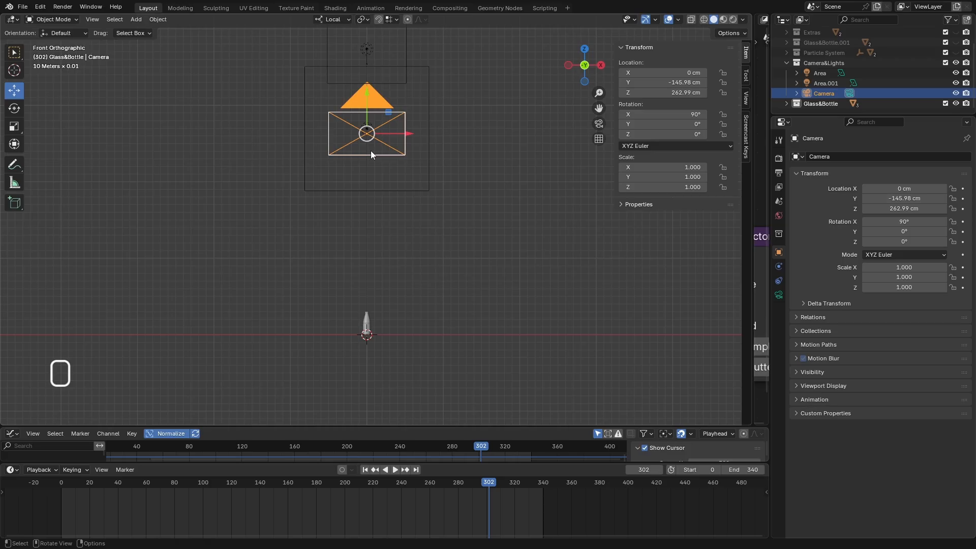
key("shift+d")
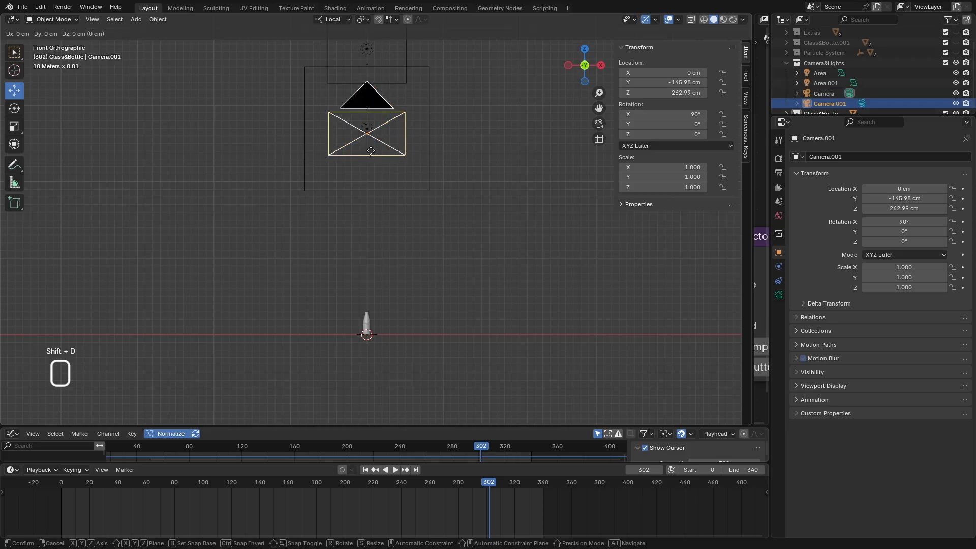
key("Return")
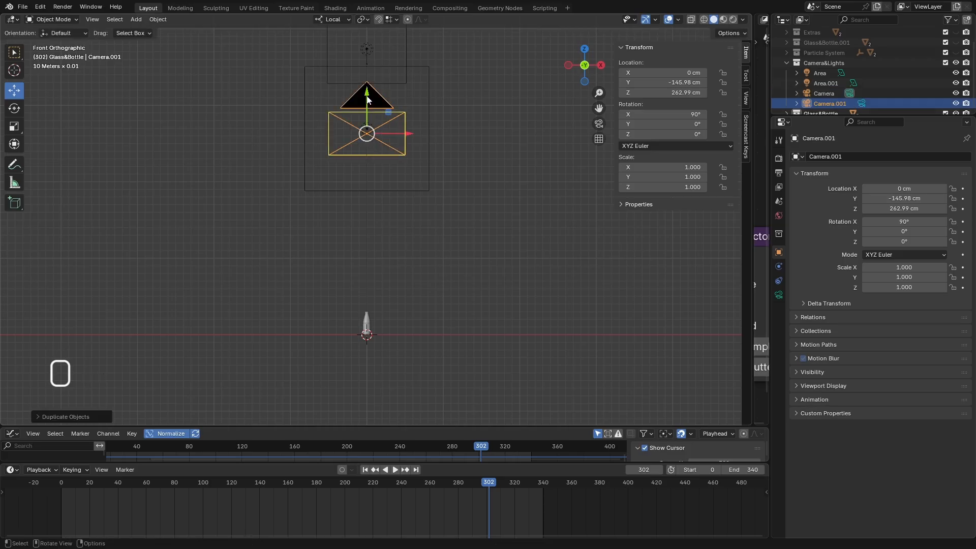
- Lower the duplicated camera to a height of about 13 cm beside the bottle and open its lens and depth-of-field settings
left_click_drag(368, 117, 365, 293)
middle_click_drag(354, 313, 463, 344)
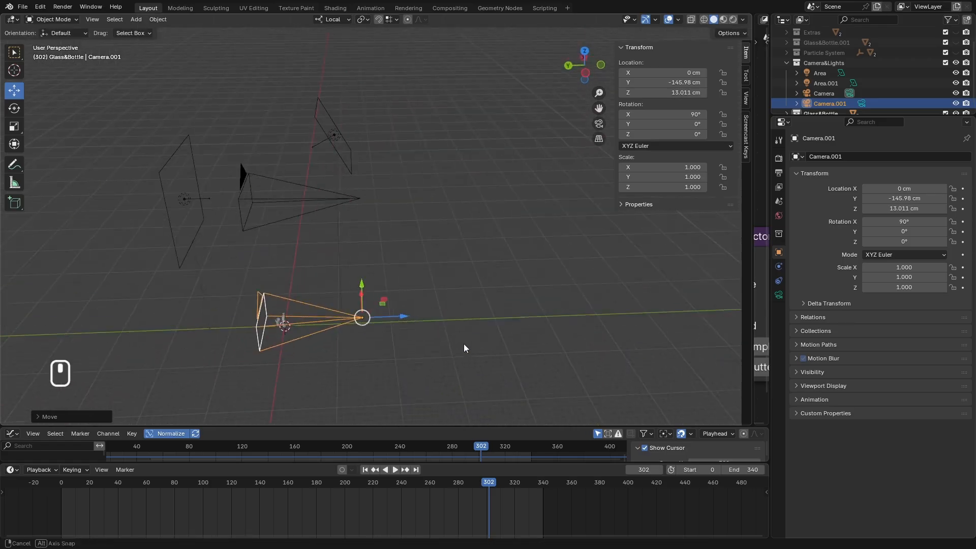
left_click(779, 295)
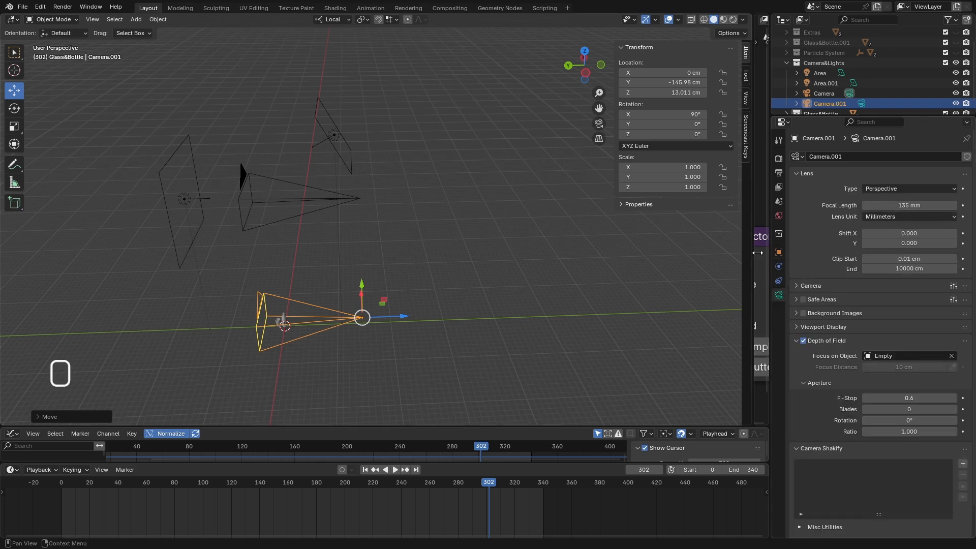
- Add a cube-shaped empty from the top view and move it along Y to about -4.88 cm, at the bottle's front
key("KP_7")
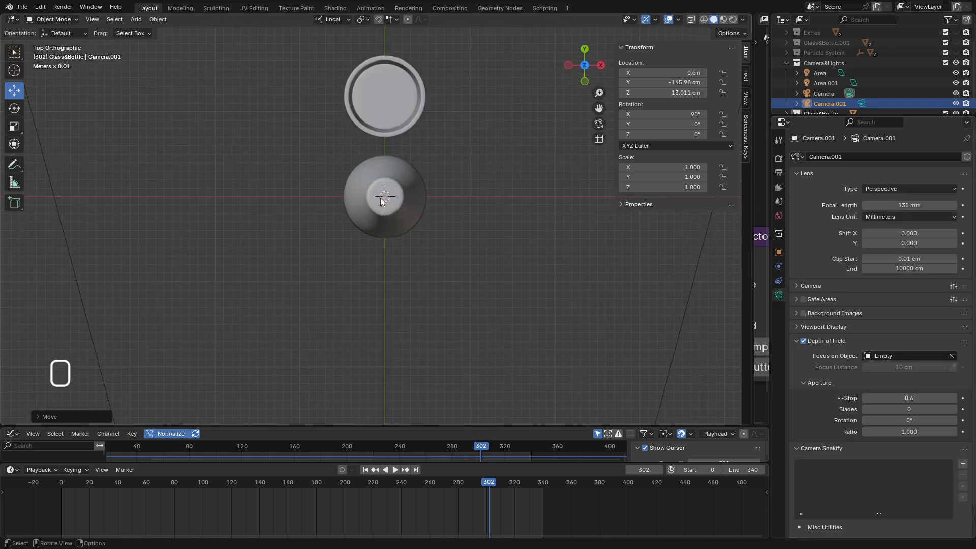
scroll(385, 206, "down", 3)
scroll(373, 204, "up", 3)
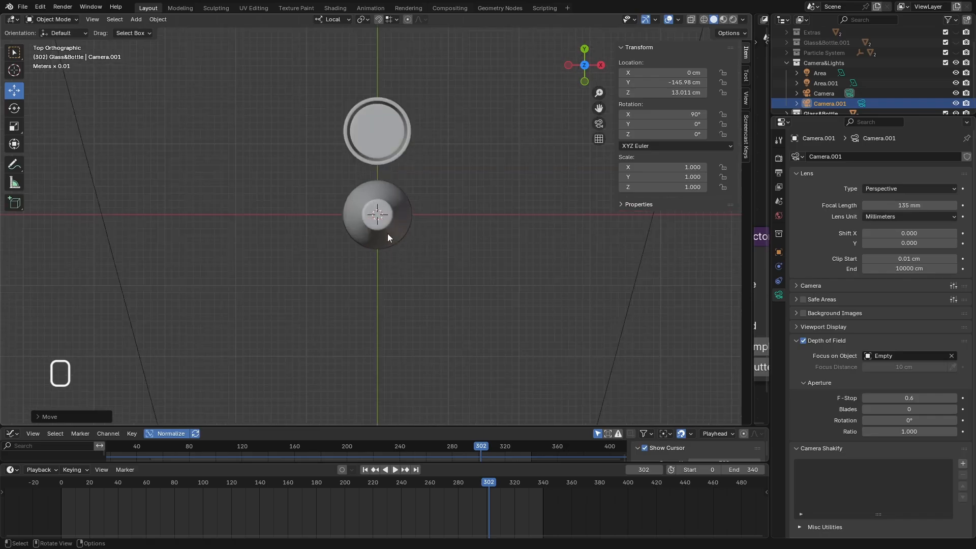
key("shift+ctrl+a")
left_click(423, 263)
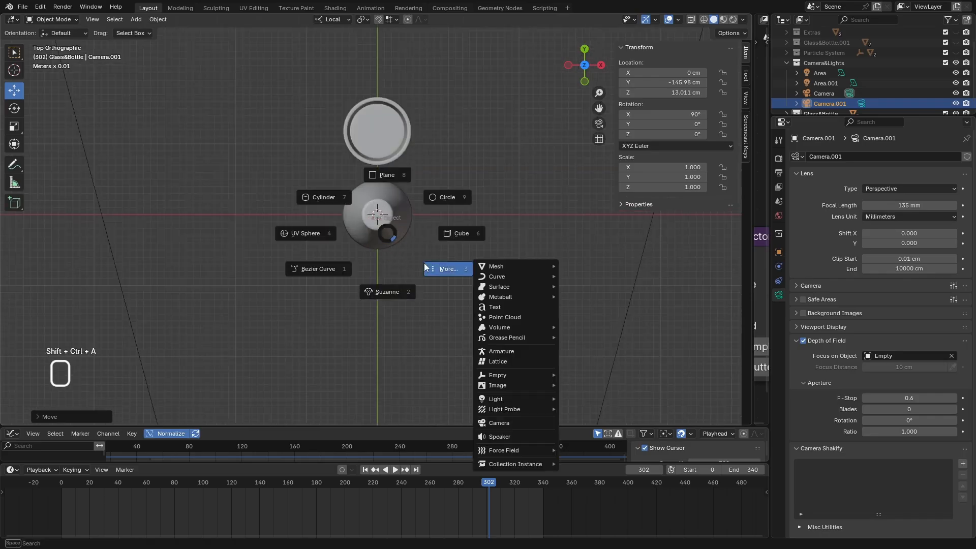
mouse_move(509, 375)
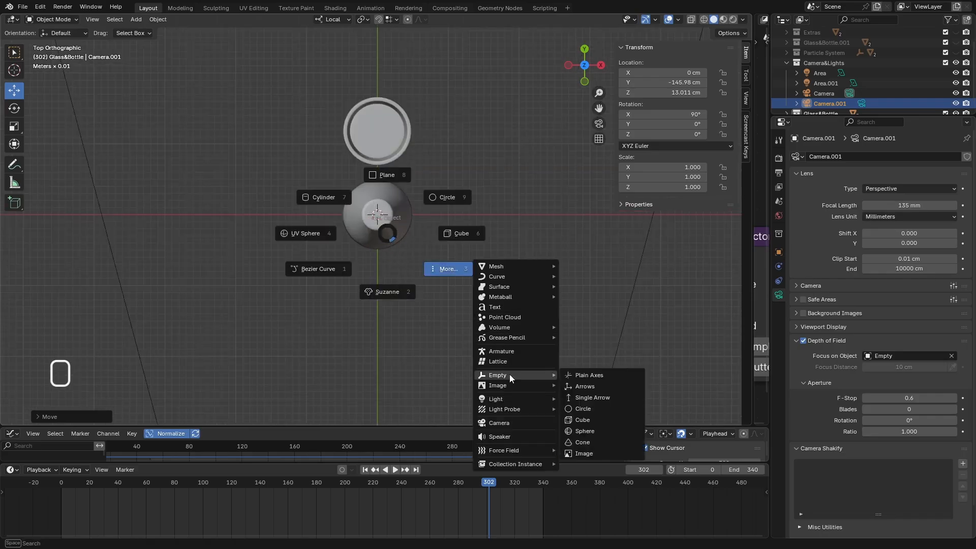
left_click(591, 419)
left_click_drag(377, 173, 384, 216)
scroll(384, 218, "down", 8)
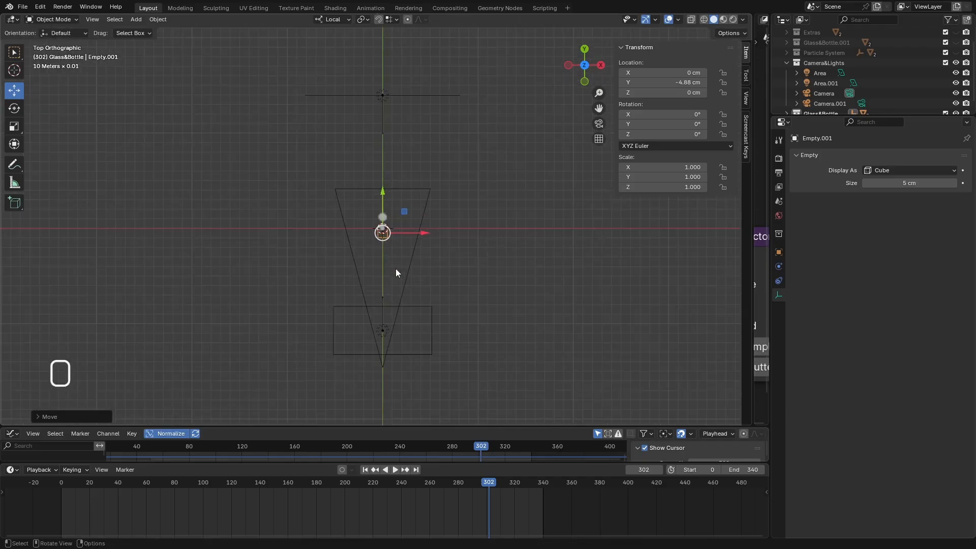
- Change the original camera's depth-of-field focus object to the new cube empty, Empty.001
left_click(389, 340)
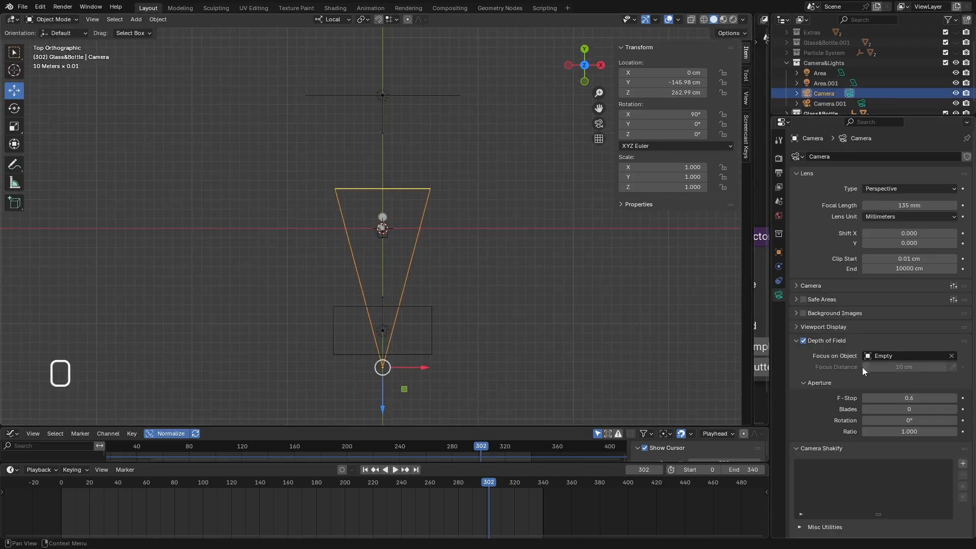
left_click(952, 355)
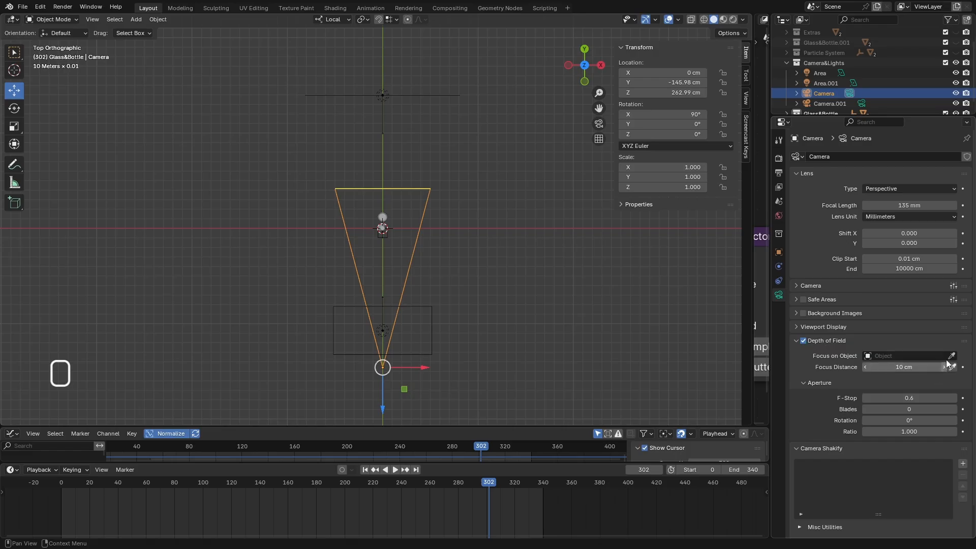
key("e")
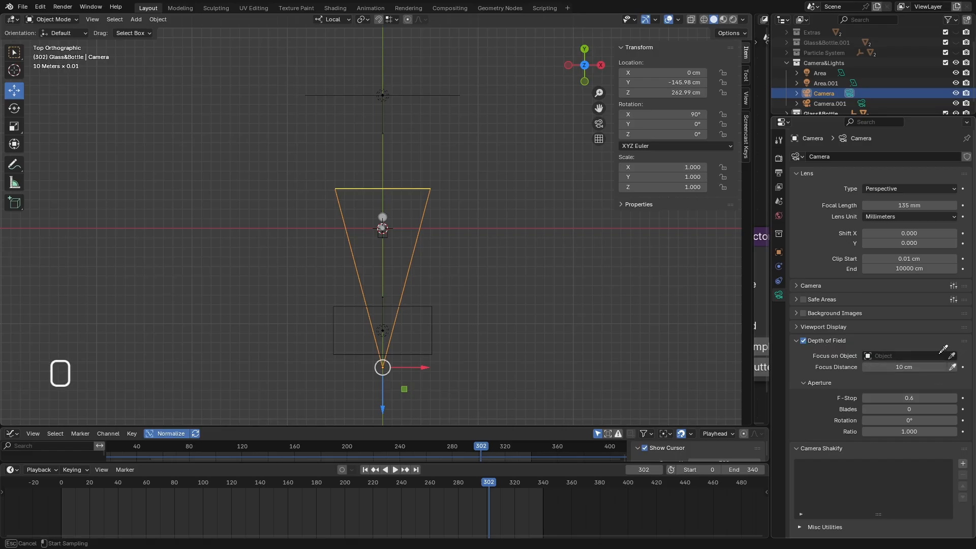
left_click(390, 232)
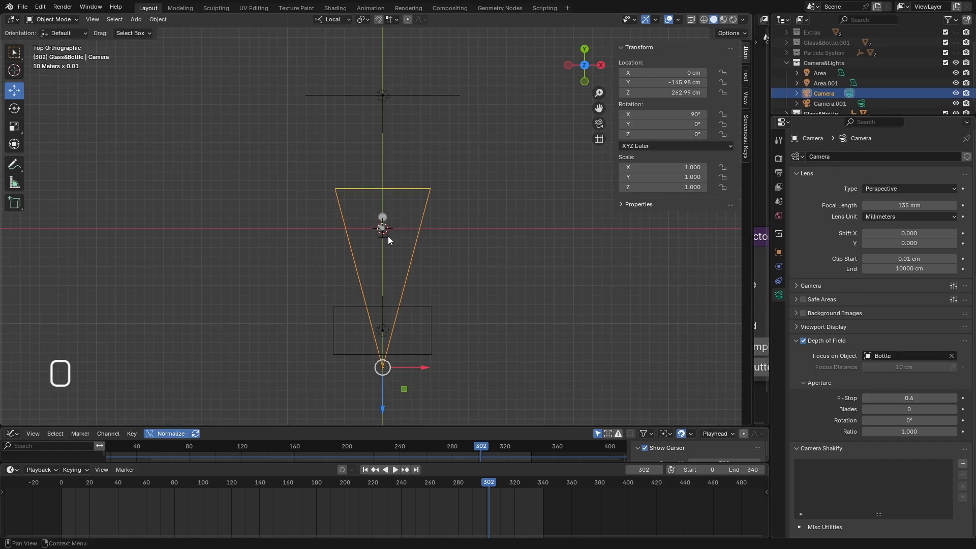
scroll(388, 236, "up", 10)
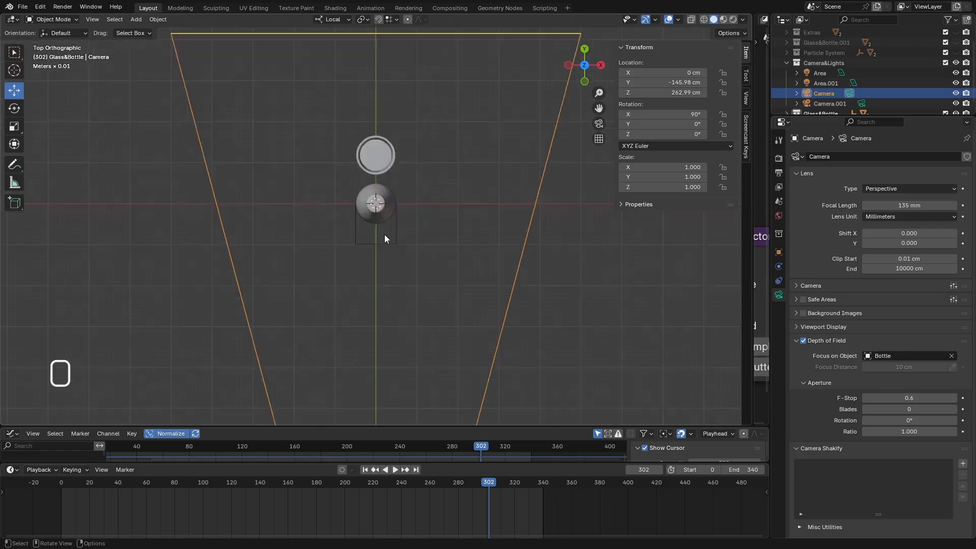
left_click(952, 355)
key("e")
left_click(411, 247)
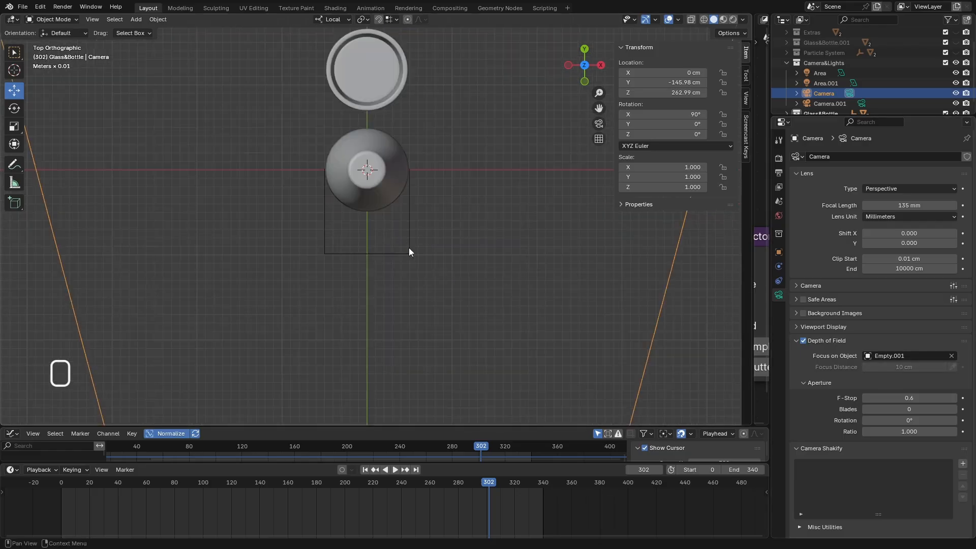
- Enlarge the Outliner, move the cube empty into the Camera&Lights collection, and raise it to a height of about 10.75 cm
left_click_drag(823, 117, 824, 69)
left_click(828, 135)
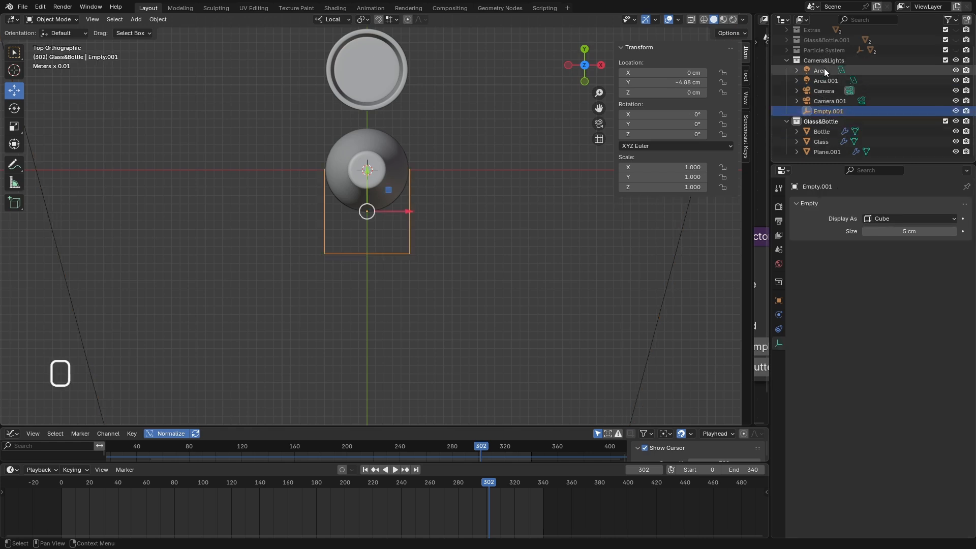
left_click(786, 60)
middle_click_drag(561, 187, 386, 162)
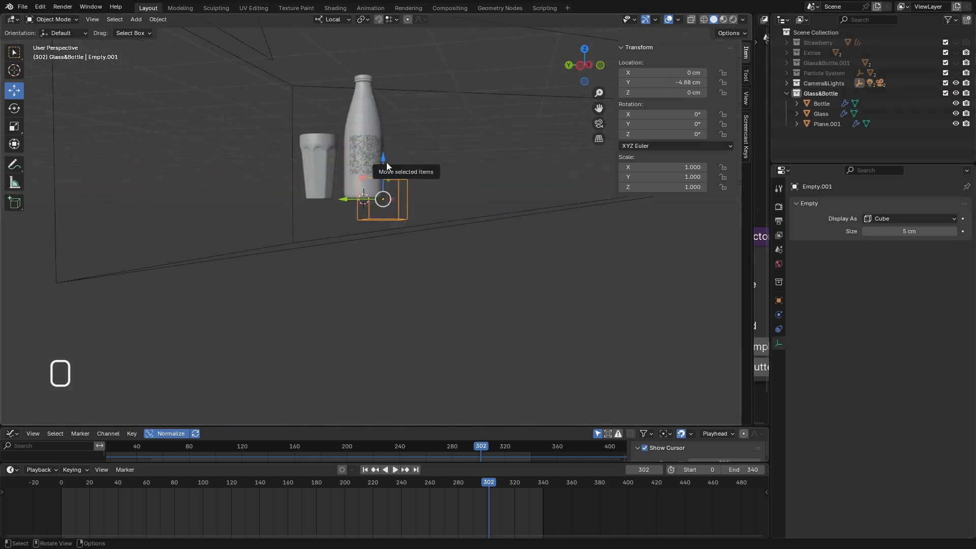
- Make Camera.001 the active scene camera and position it at Y about -108.19 cm and Z about 11.57 cm
scroll(444, 243, "down", 6)
left_click(457, 236)
scroll(828, 273, "down", 4)
key("KP_0")
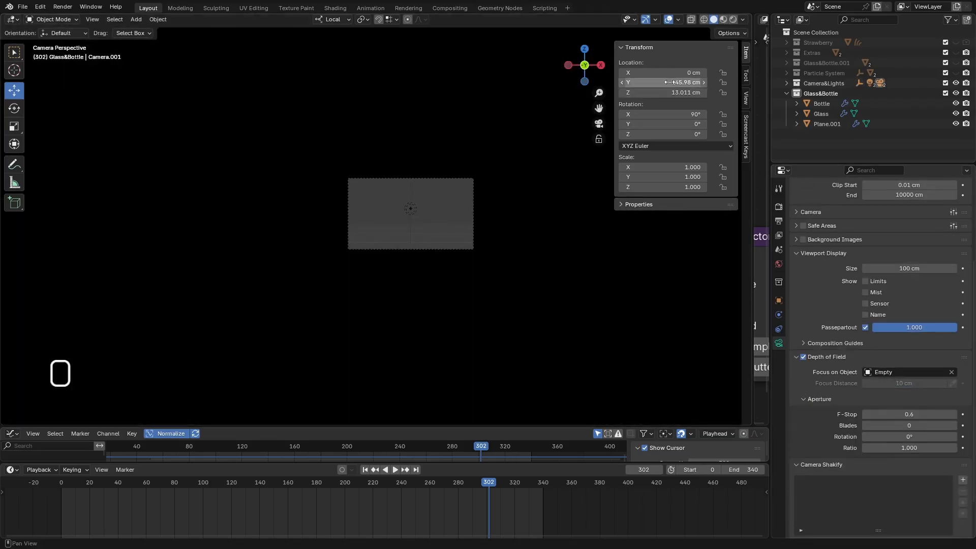
left_click_drag(676, 93, 684, 92)
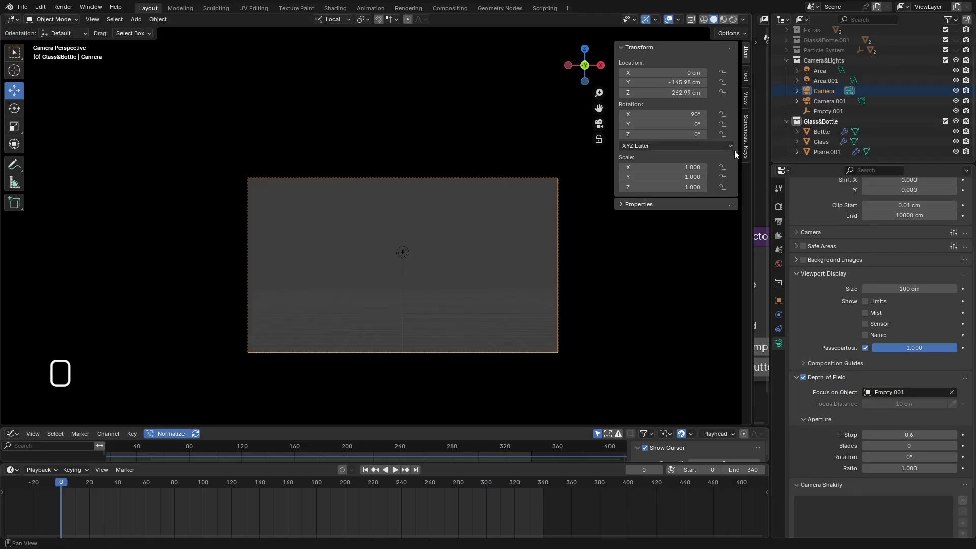
left_click(862, 102)
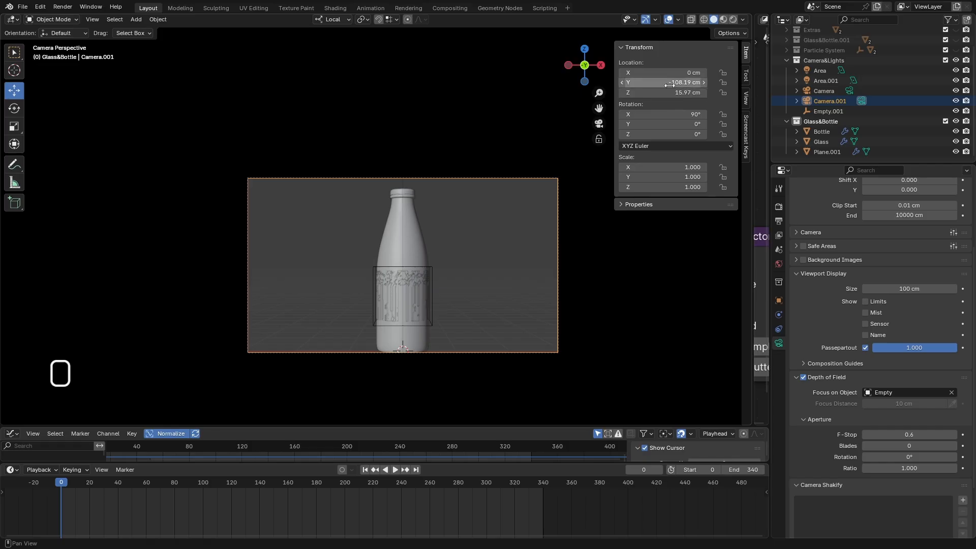
mouse_move(676, 92)
left_mouse_down()
mouse_move(646, 92)
mouse_move(659, 92)
left_mouse_up()
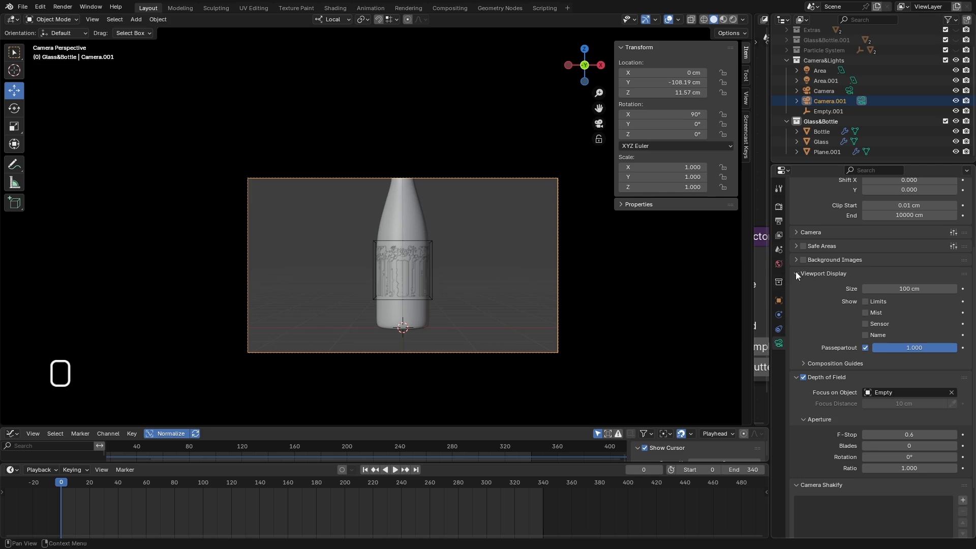
- Rename the label plane to Label and turn off its SimpleDeform and Shrinkwrap modifiers in the viewport
left_click(831, 152)
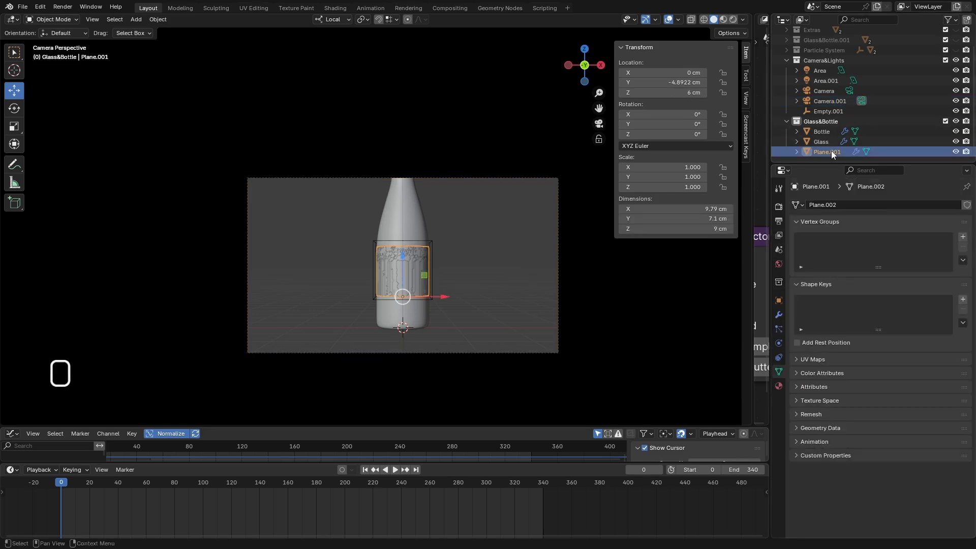
double_click(831, 151)
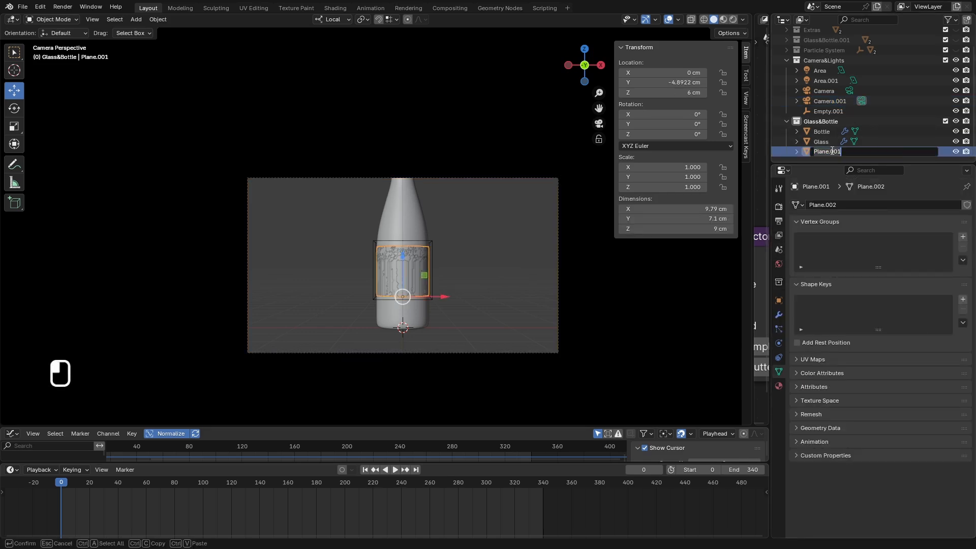
type("Label")
key("Return")
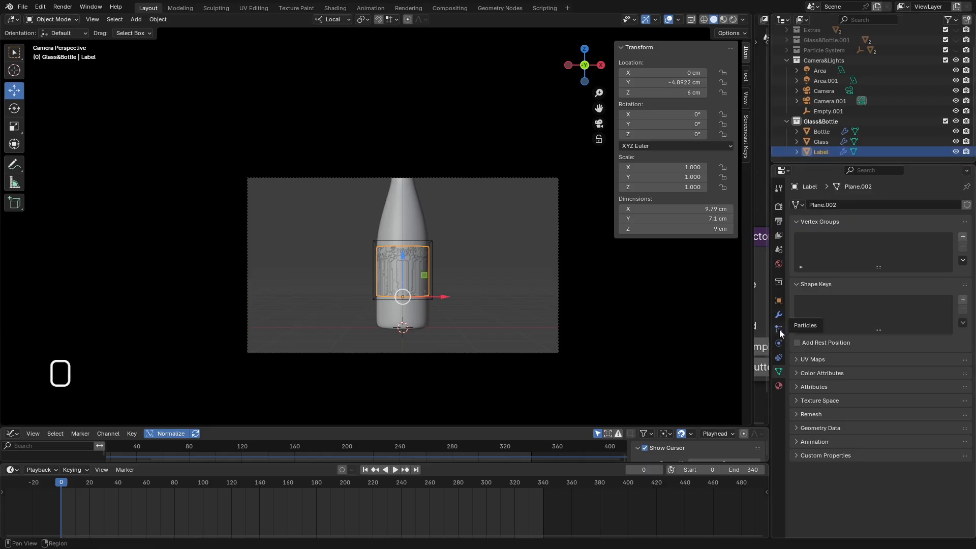
left_click(778, 313)
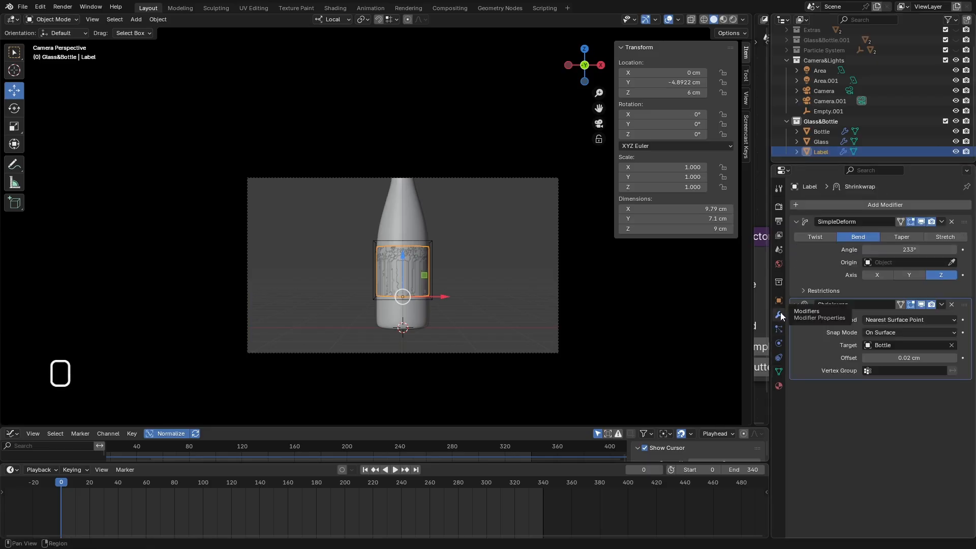
left_click(921, 305)
left_click(921, 222)
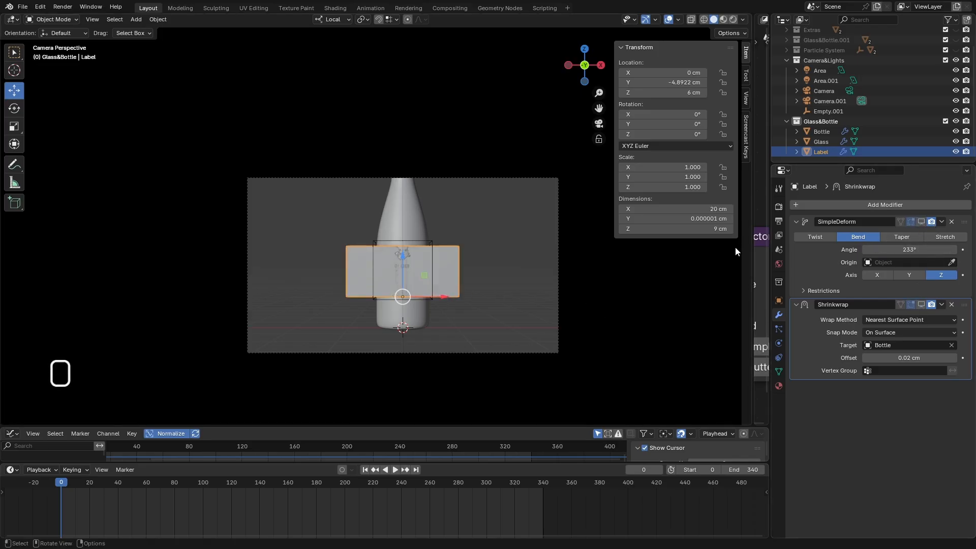
- Bring Camera.001 closer to frame the flat label, at Y about -42.59 cm and Z about 10.56 cm
left_click(836, 102)
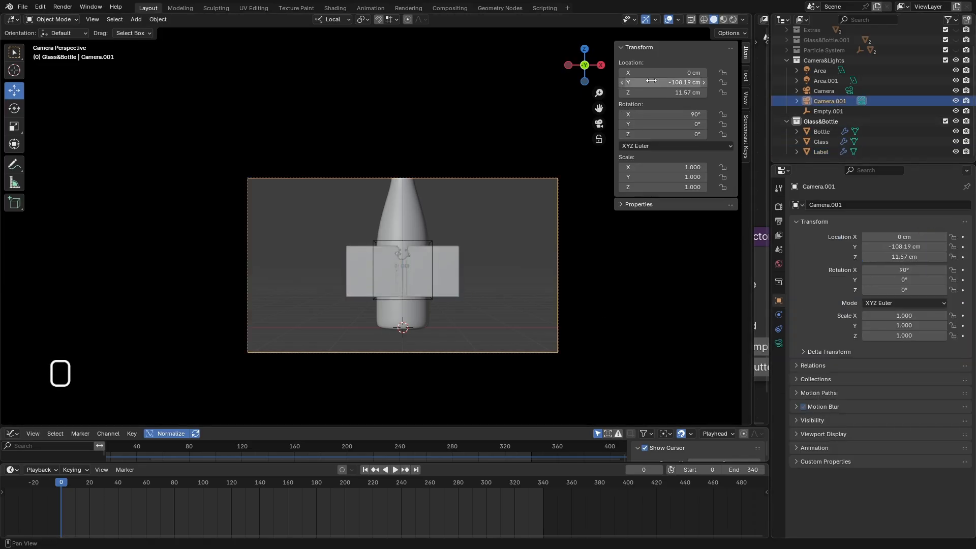
mouse_move(651, 82)
left_mouse_down()
mouse_move(694, 82)
mouse_move(649, 93)
left_mouse_up()
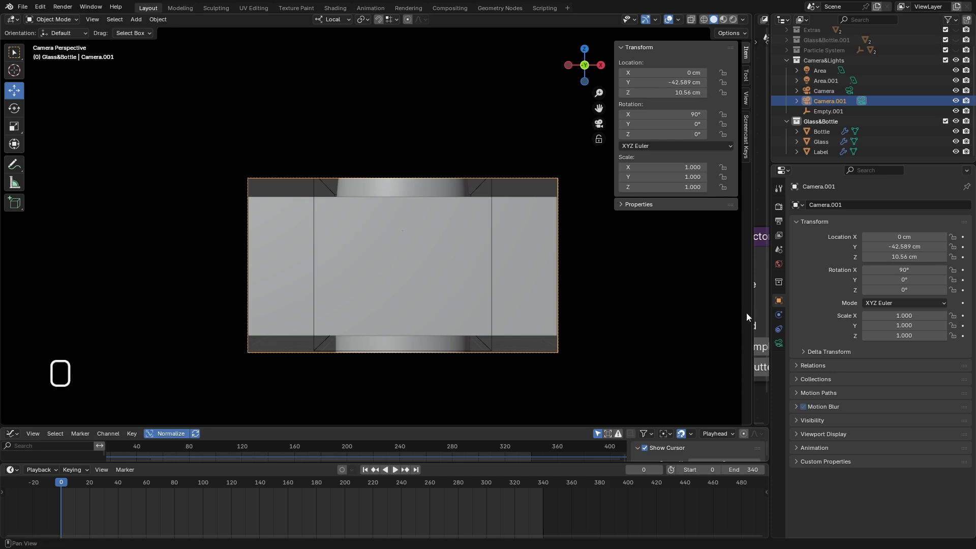
- Enlarge the Graph Editor and timeline areas and switch the viewport to rendered shading
key("ctrl")
key("ctrl+F11")
left_click_drag(255, 428, 255, 371)
left_click_drag(245, 463, 245, 440)
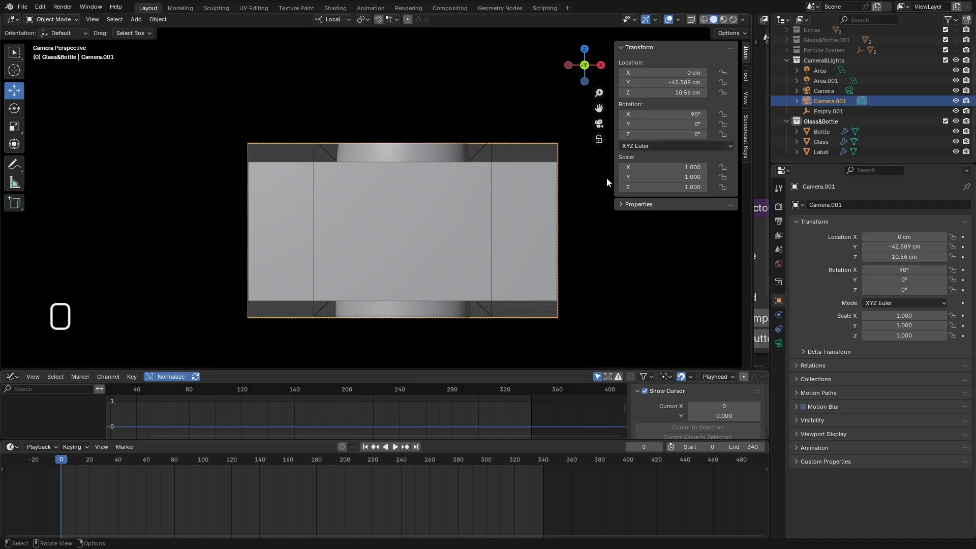
left_click(733, 20)
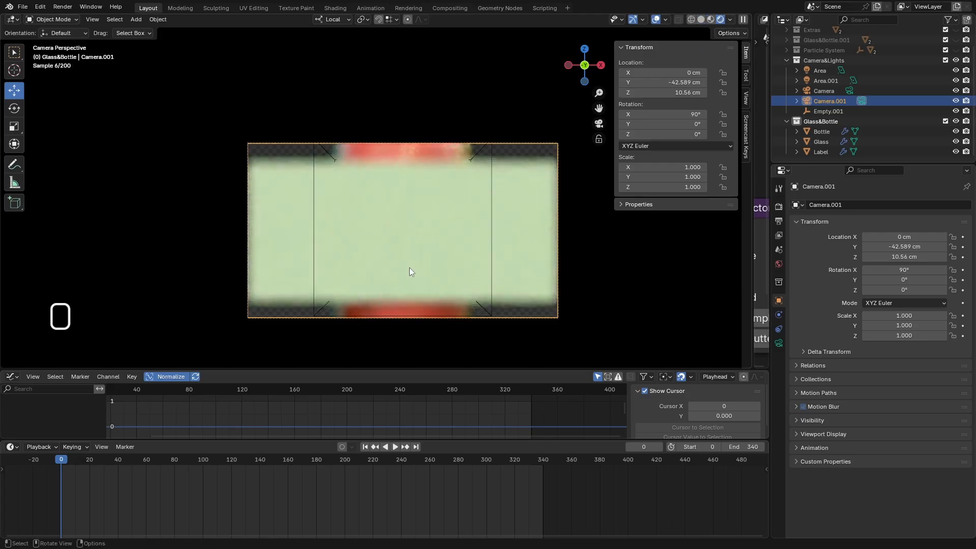
- Move the cube empty back along Y into the bottle, to about -0.33 cm
left_click(491, 260)
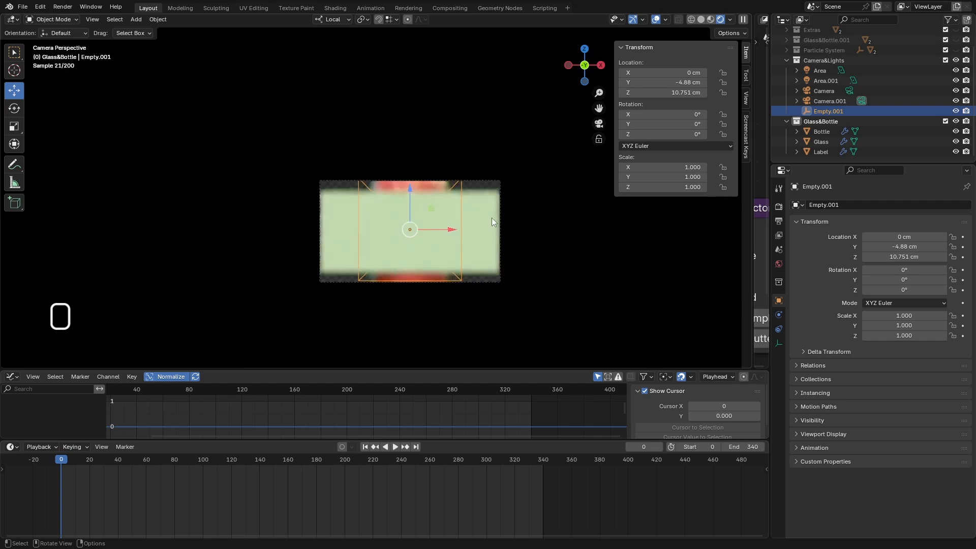
middle_click_drag(492, 217, 607, 239)
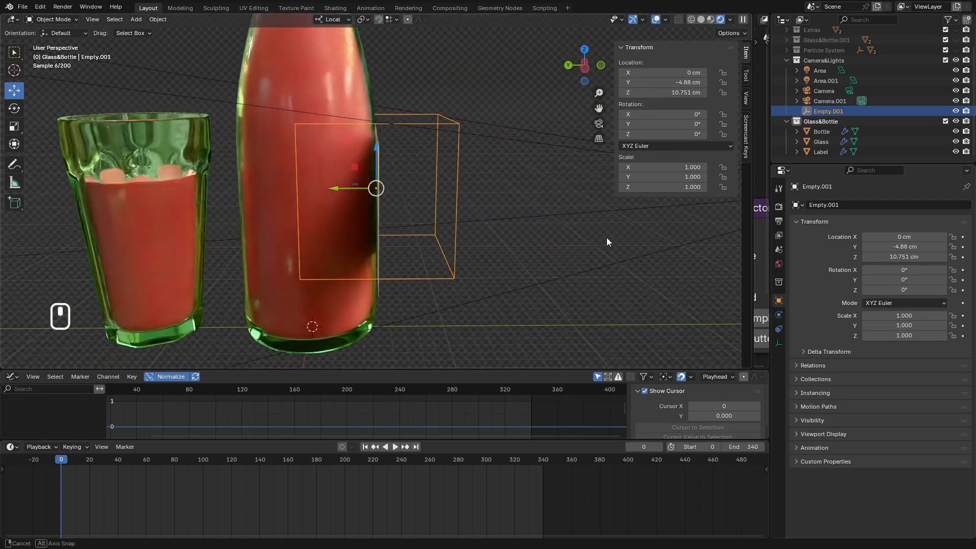
scroll(262, 209, "down", 6)
scroll(290, 212, "up", 3)
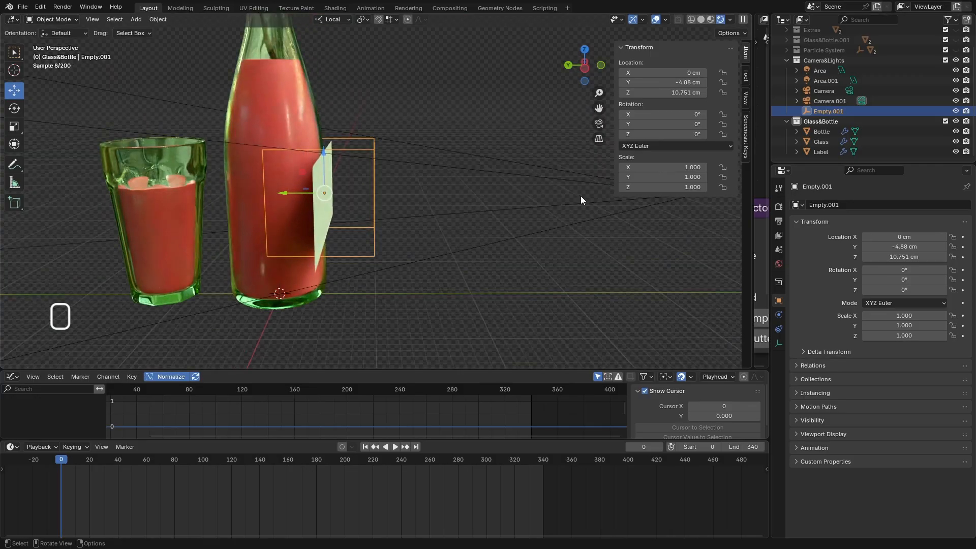
left_click_drag(286, 192, 239, 193)
middle_click_drag(405, 195, 388, 205)
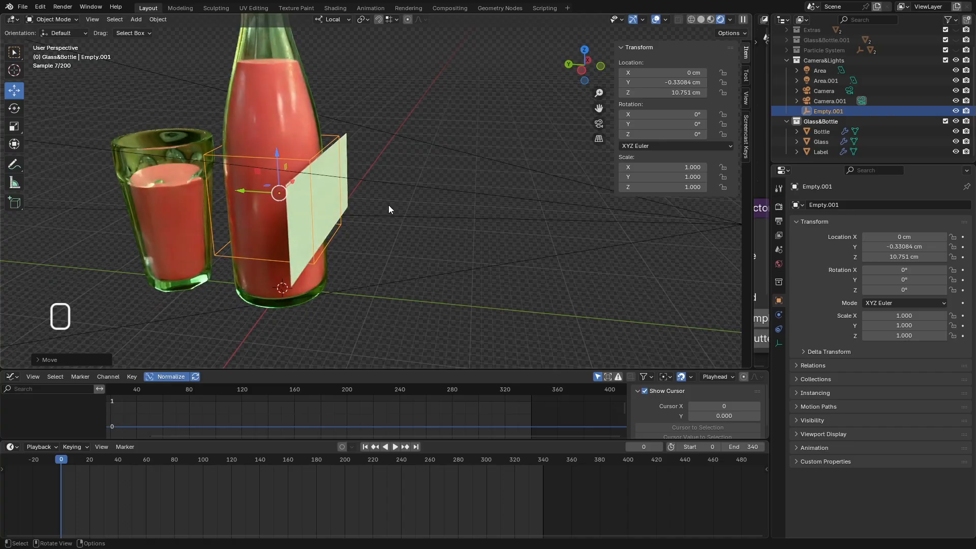
- Check the label's focus through the camera and set the cube empty's Y location to about -4.73 cm
key("KP_0")
scroll(427, 218, "up", 3)
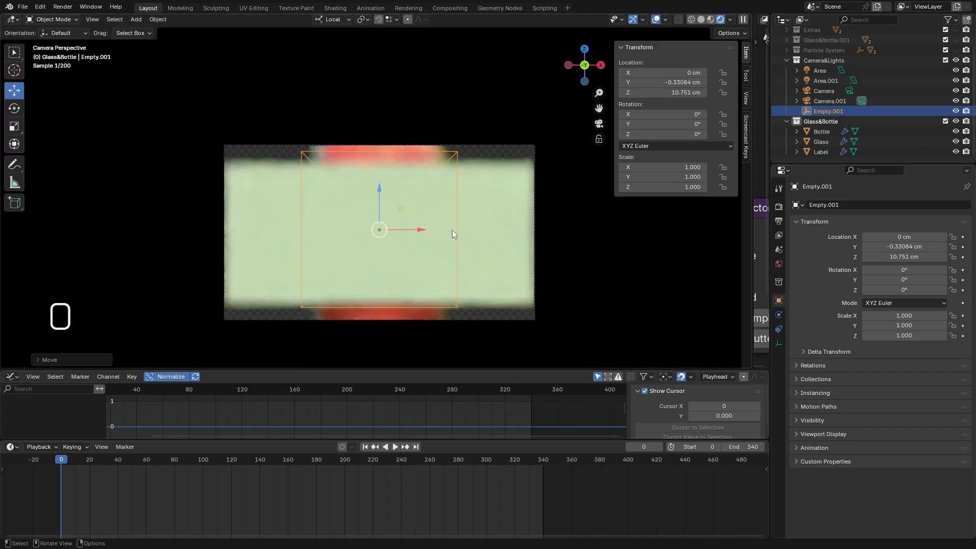
mouse_move(660, 83)
left_mouse_down()
mouse_move(628, 83)
mouse_move(658, 83)
left_mouse_up()
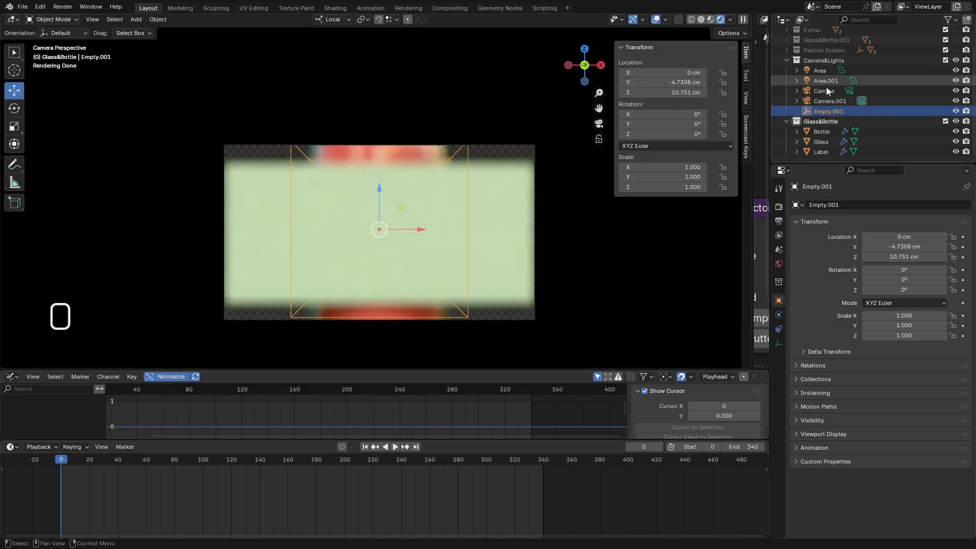
- Set Camera.001's depth-of-field focus object to Empty.001
left_click(826, 102)
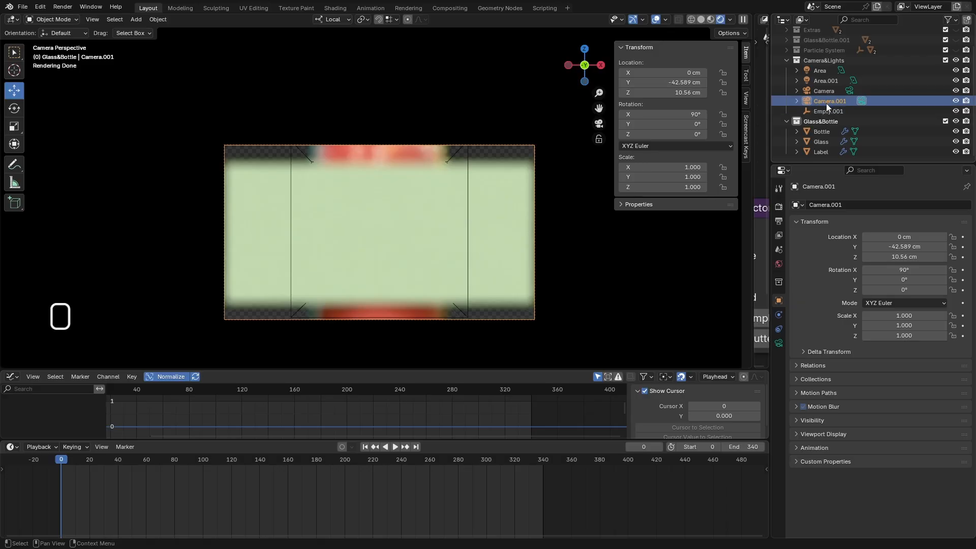
left_click(778, 342)
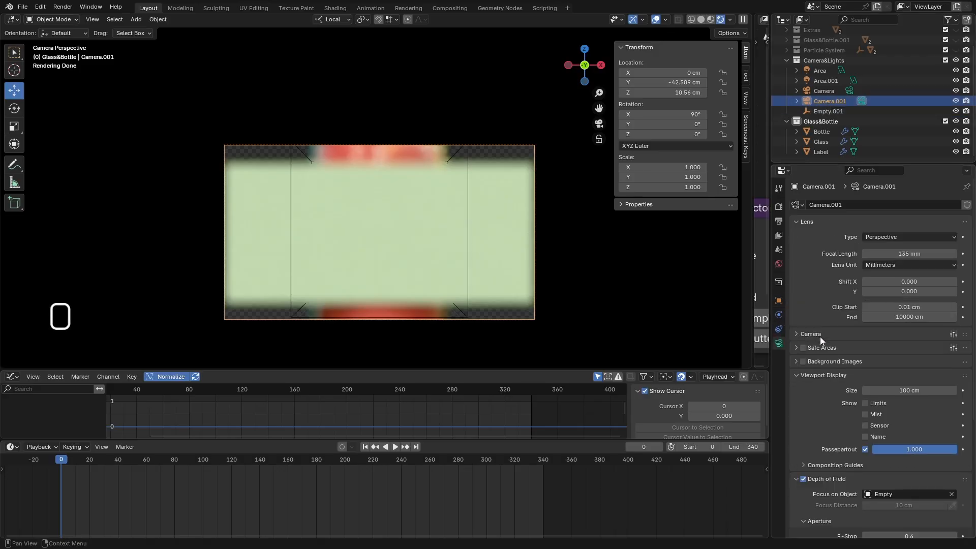
scroll(819, 337, "down", 5)
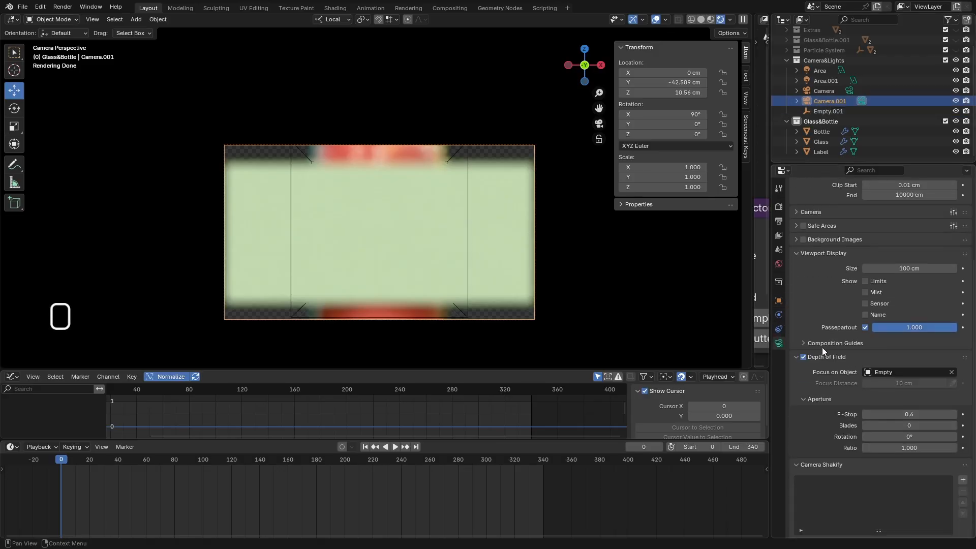
left_click(935, 373)
left_click(899, 479)
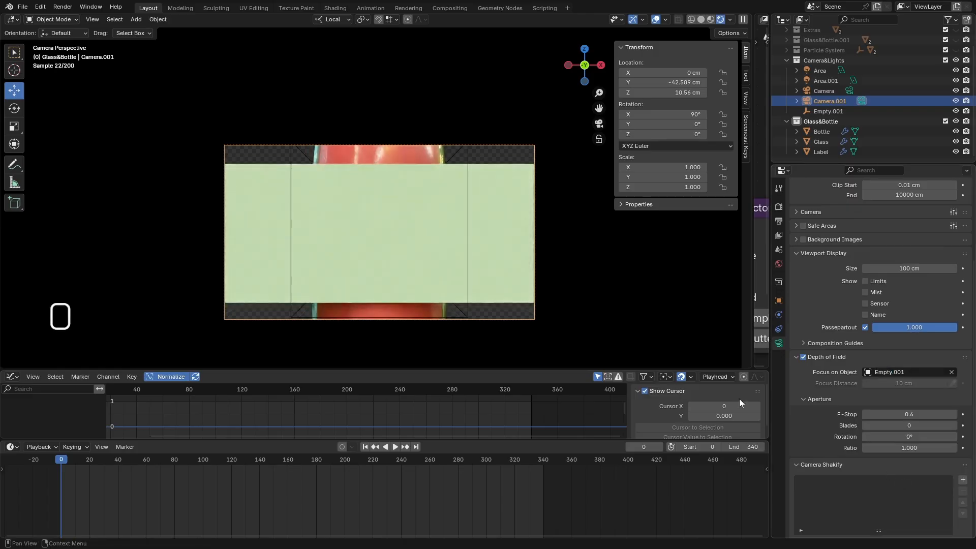
- Check the depth-of-field focus object of the original Camera, then reselect Camera.001
left_click(825, 91)
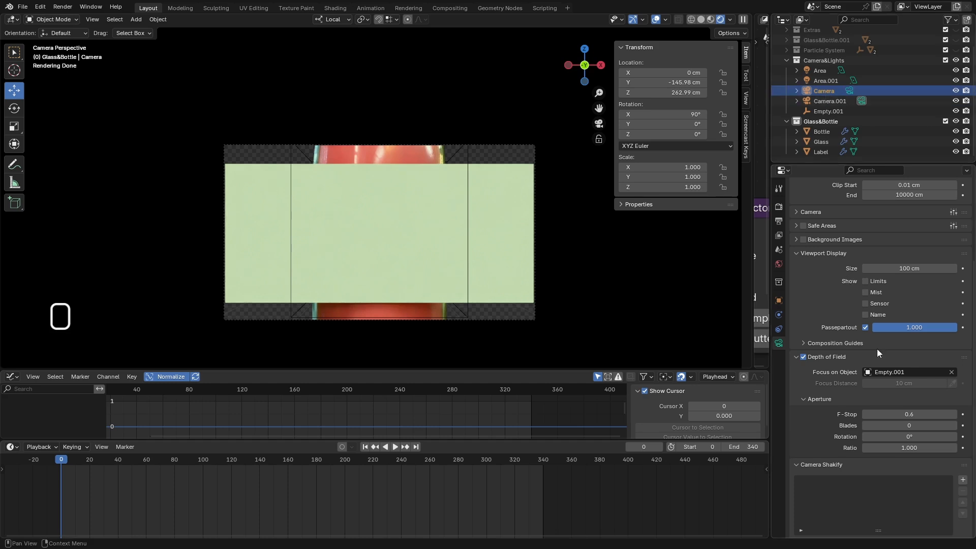
left_click(899, 372)
key("Escape")
left_click(831, 100)
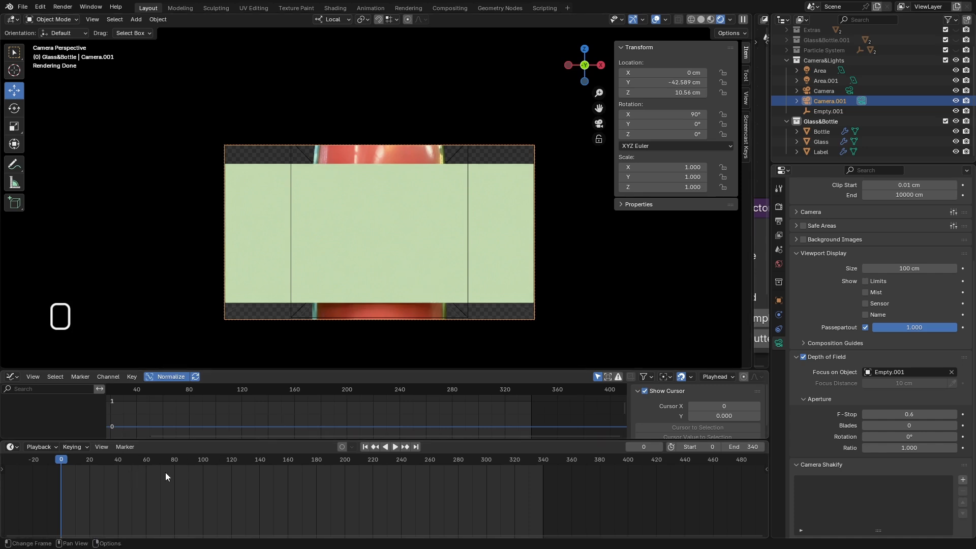
- Select the label, show its modifiers and move the playhead to frame 24 using one-second snapping
left_click(496, 182)
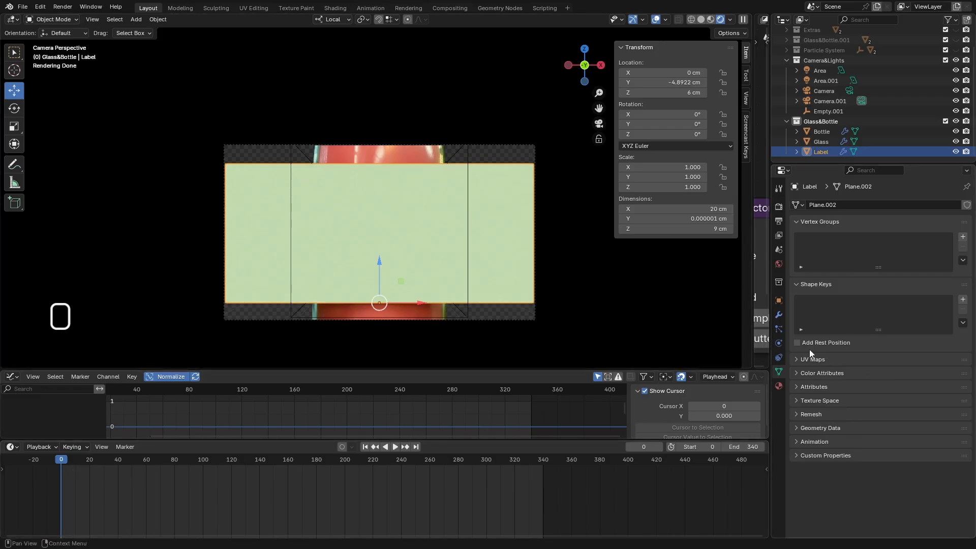
left_click(778, 315)
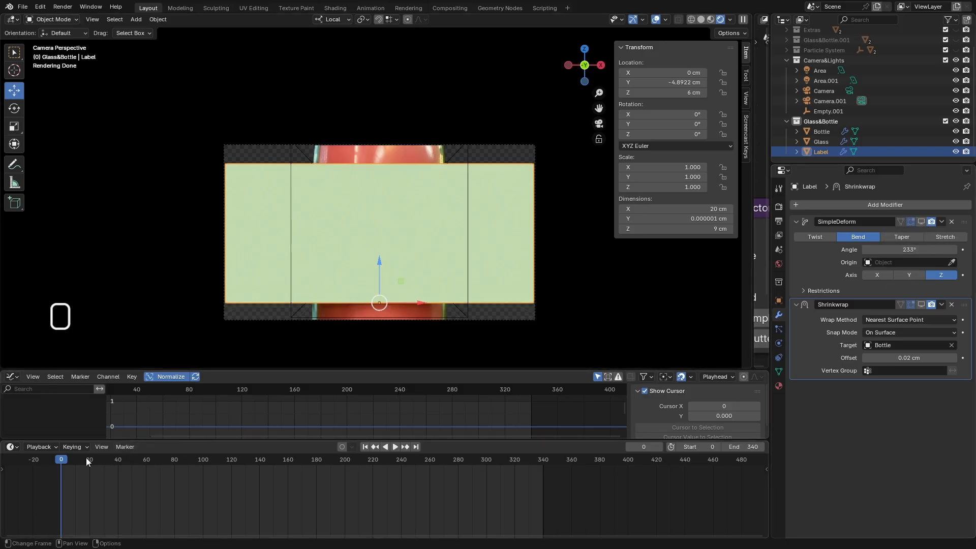
left_click_drag(63, 458, 95, 466)
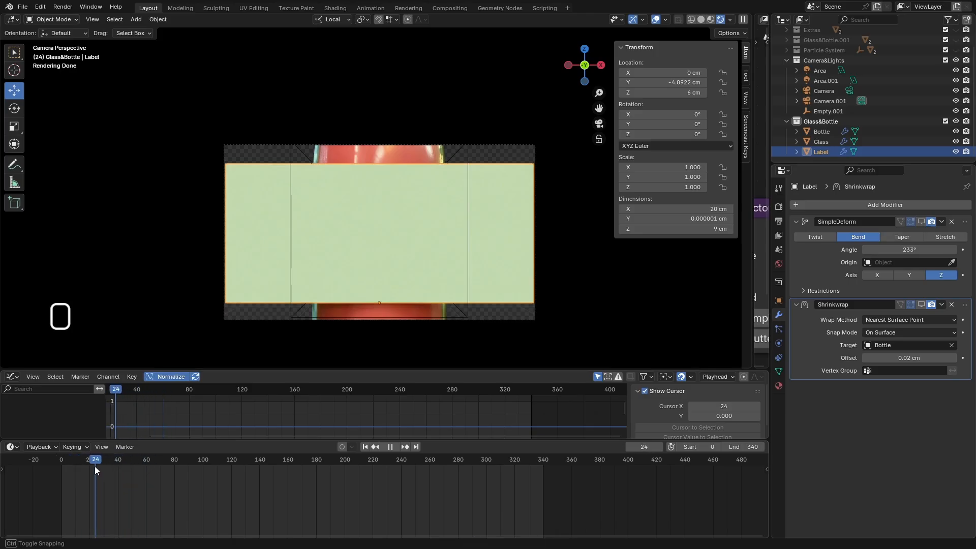
left_click(711, 377)
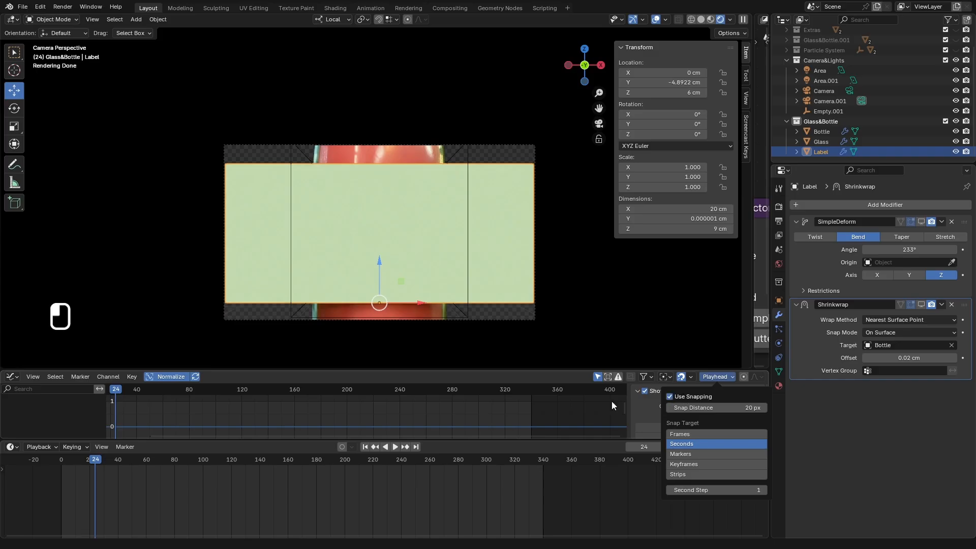
mouse_move(94, 460)
left_mouse_down()
mouse_move(66, 459)
mouse_move(89, 463)
left_mouse_up()
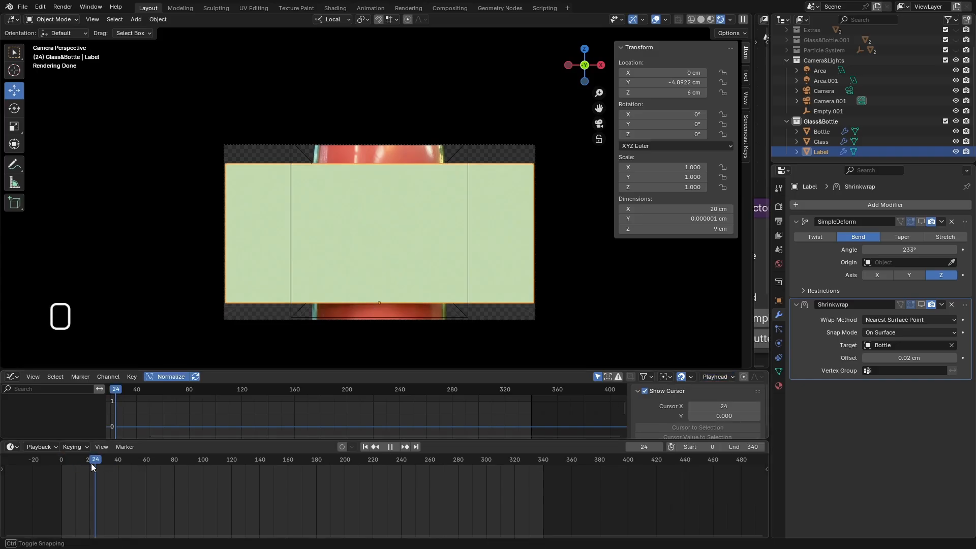
left_click_drag(90, 463, 90, 462)
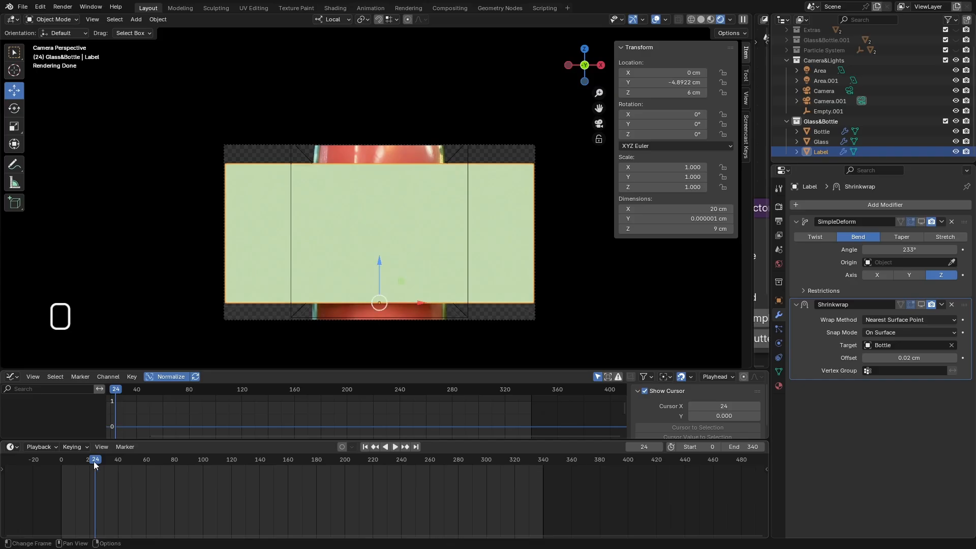
- Turn on the label's SimpleDeform modifier in the viewport and keyframe its 233° bend angle at frame 24
left_click(921, 221)
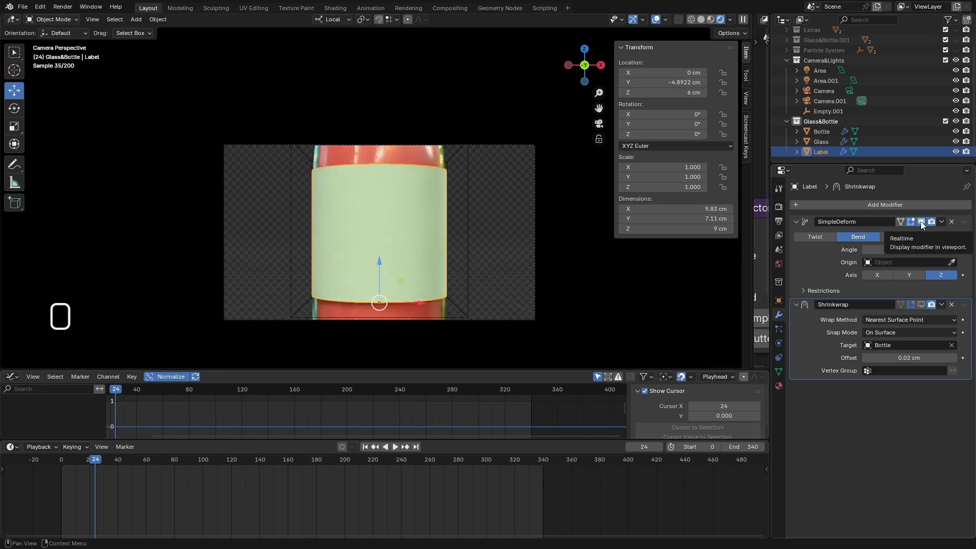
left_click(921, 223)
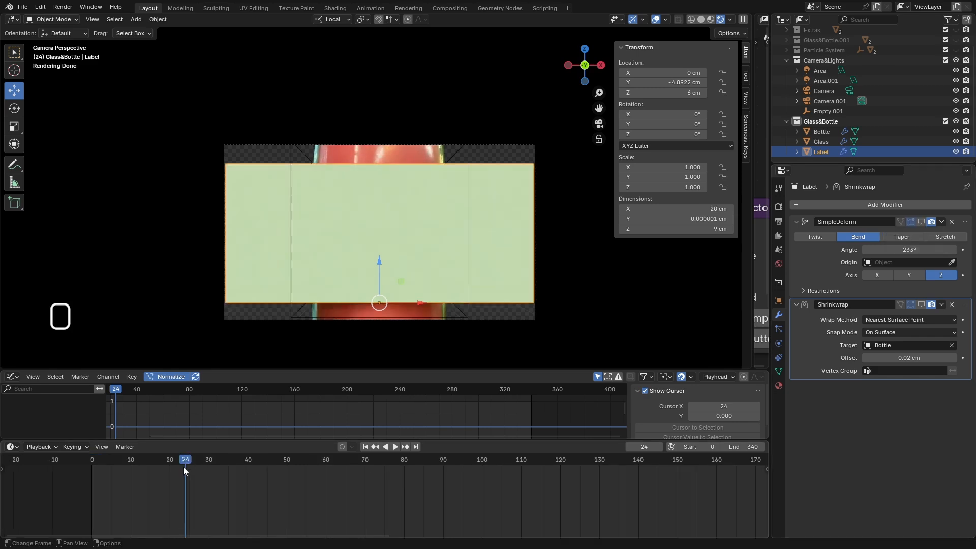
left_click(921, 222)
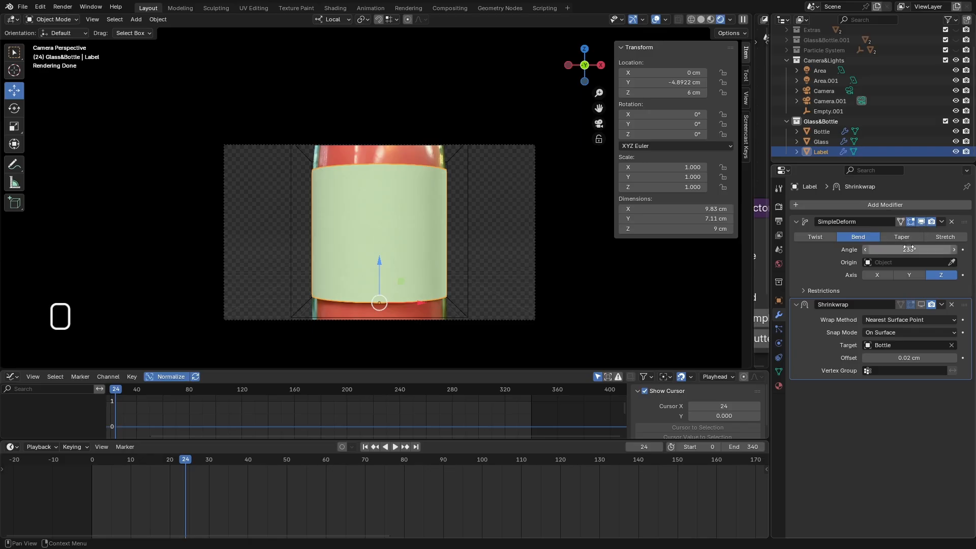
right_click(908, 249)
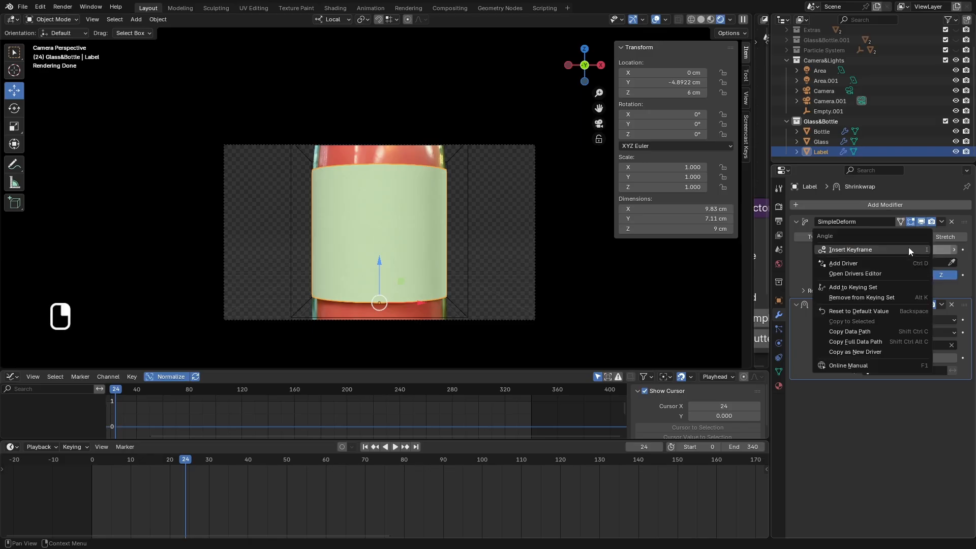
left_click(909, 249)
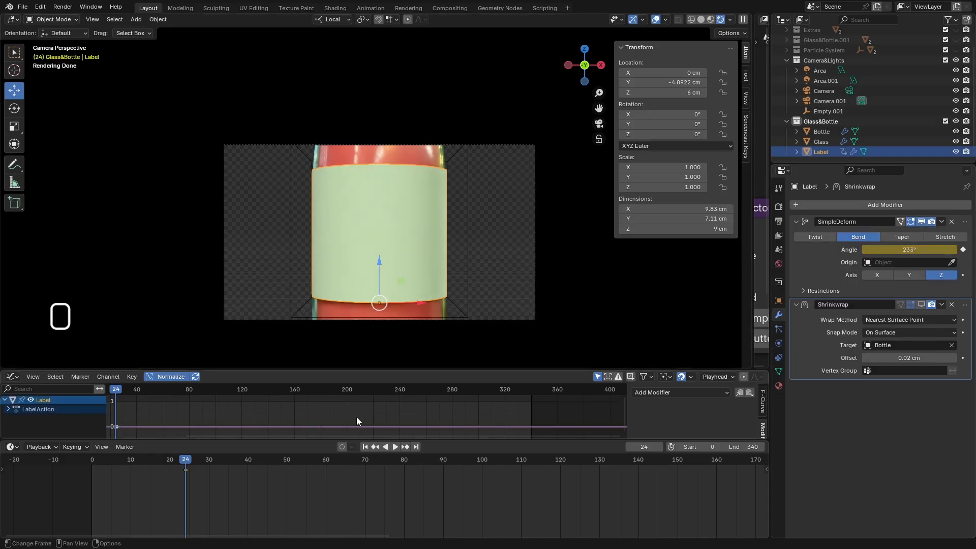
- Return to frame 0, set the SimpleDeform bend angle to 0° and keyframe it
left_click(365, 447)
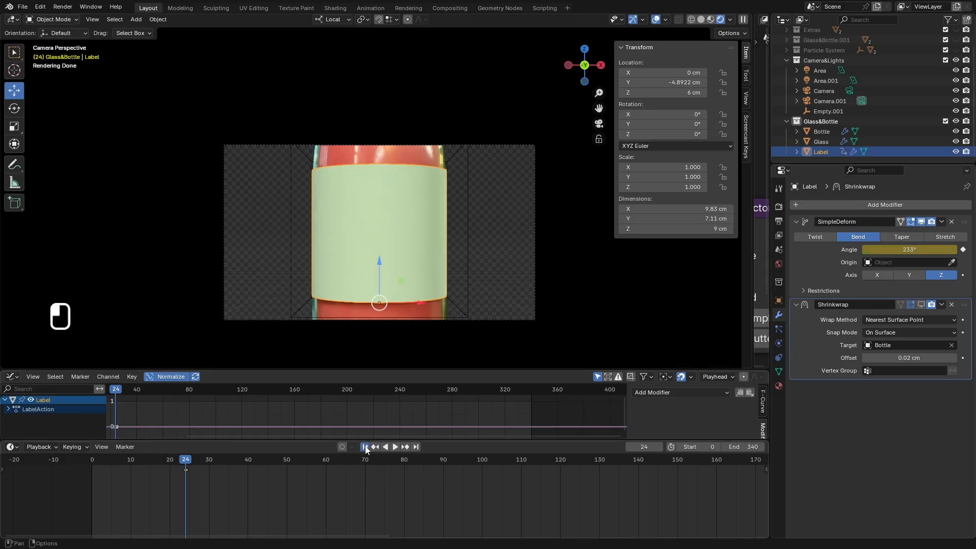
left_click(898, 250)
type("0")
key("Return")
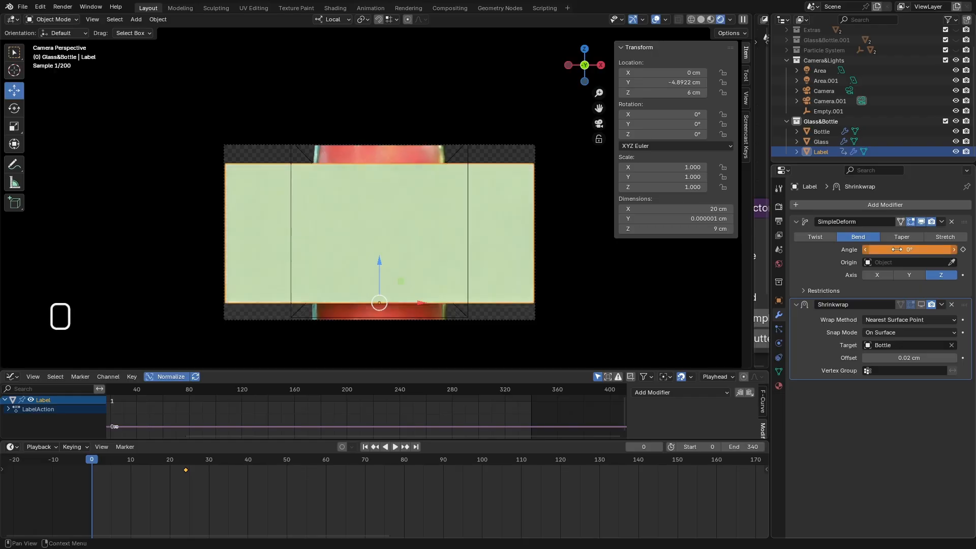
right_click(896, 249)
left_click(896, 249)
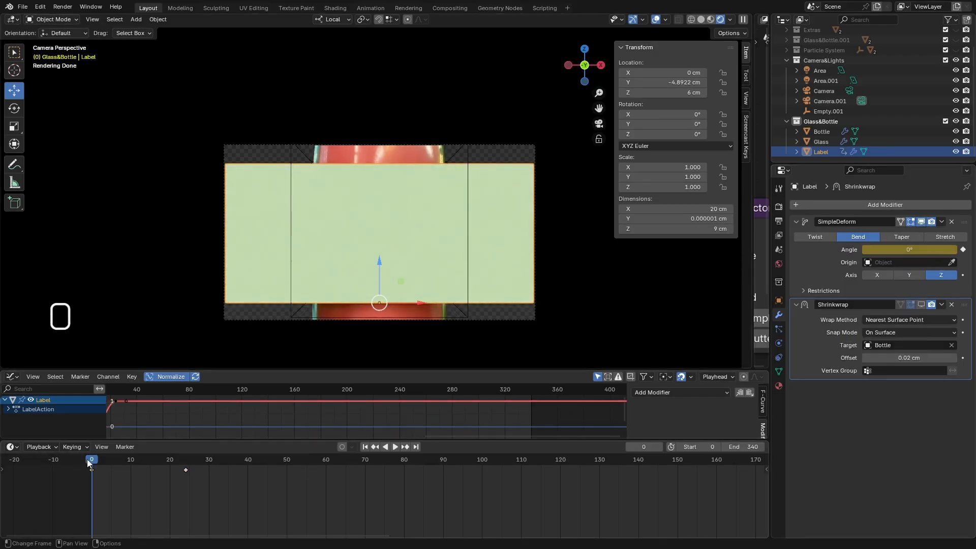
- Play and scrub the animation to review the label bending around the bottle
key("space")
left_click_drag(141, 462, 99, 466)
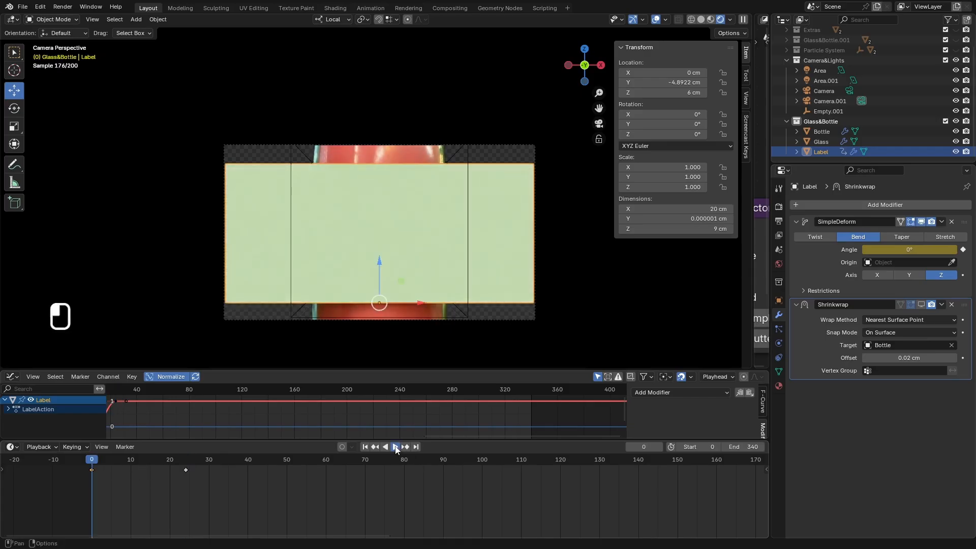
left_click(395, 447)
left_click(395, 446)
left_click_drag(206, 461, 191, 458)
- At frame 25, turn on the label's Shrinkwrap in the viewport and keyframe its viewport and render visibility
left_click(718, 378)
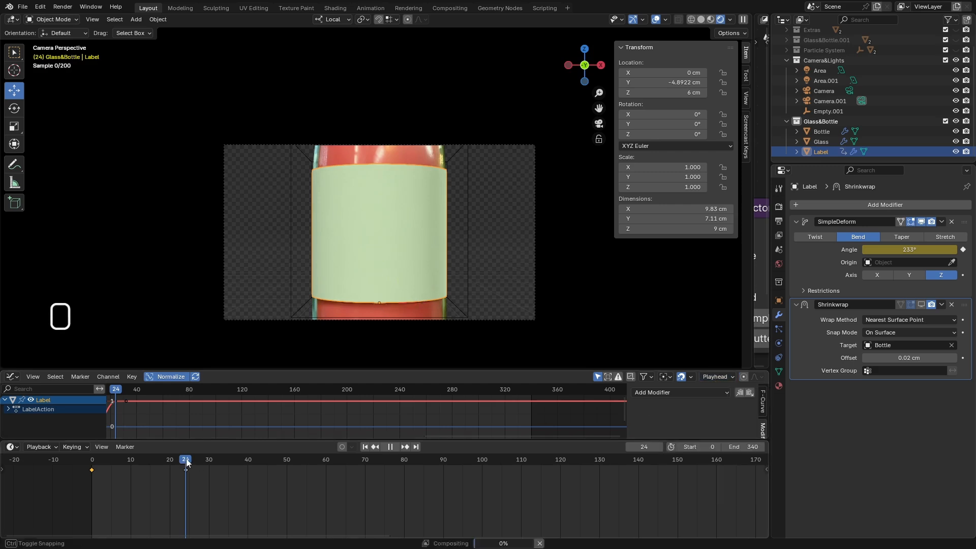
left_click_drag(186, 459, 189, 468)
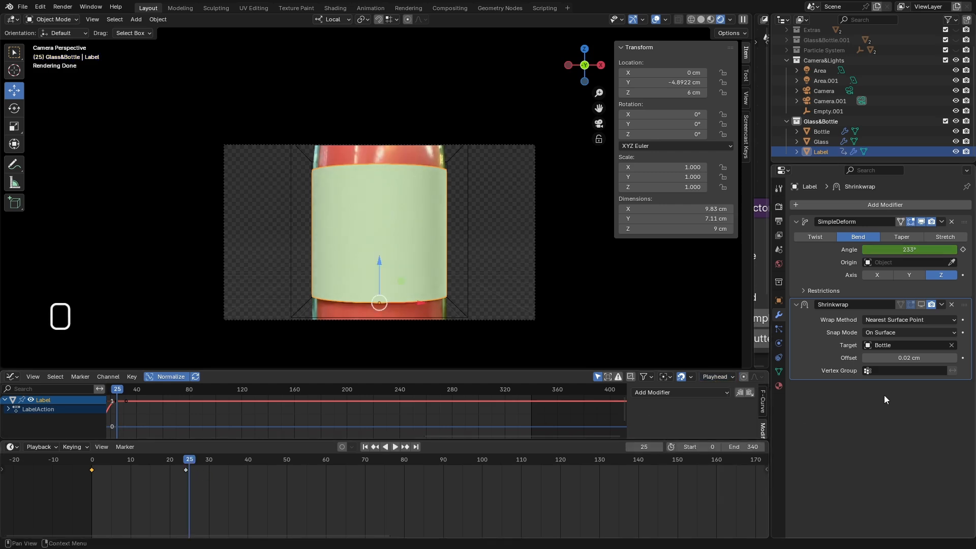
left_click(921, 304)
right_click(923, 304)
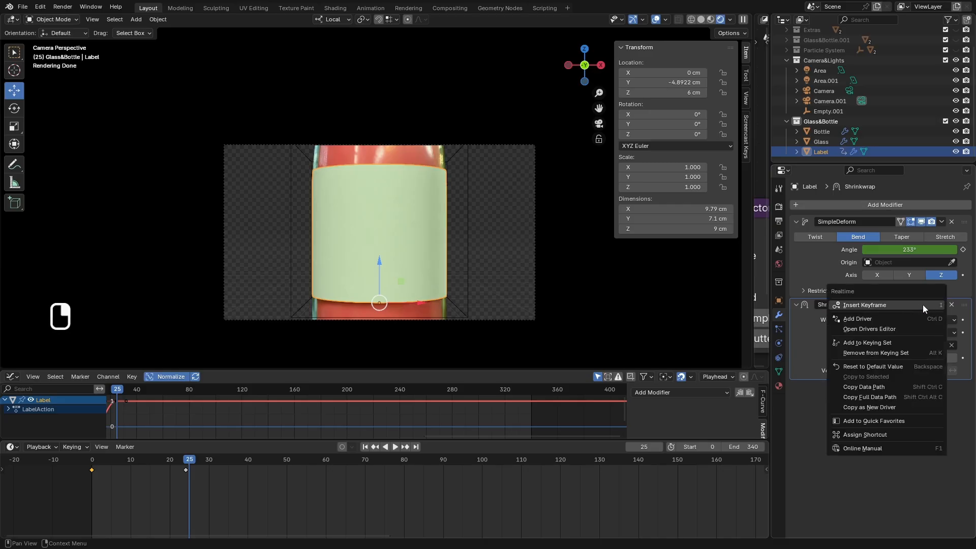
left_click(917, 305)
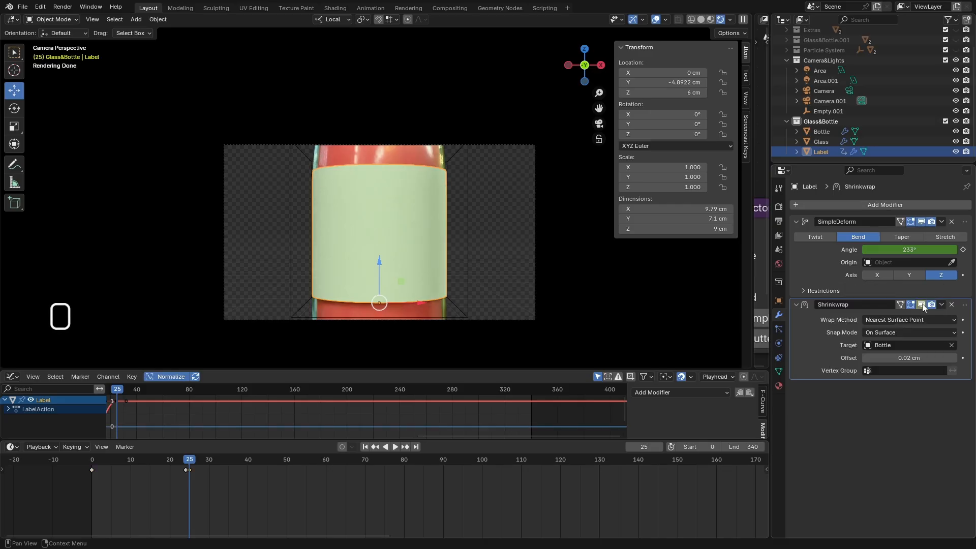
right_click(932, 303)
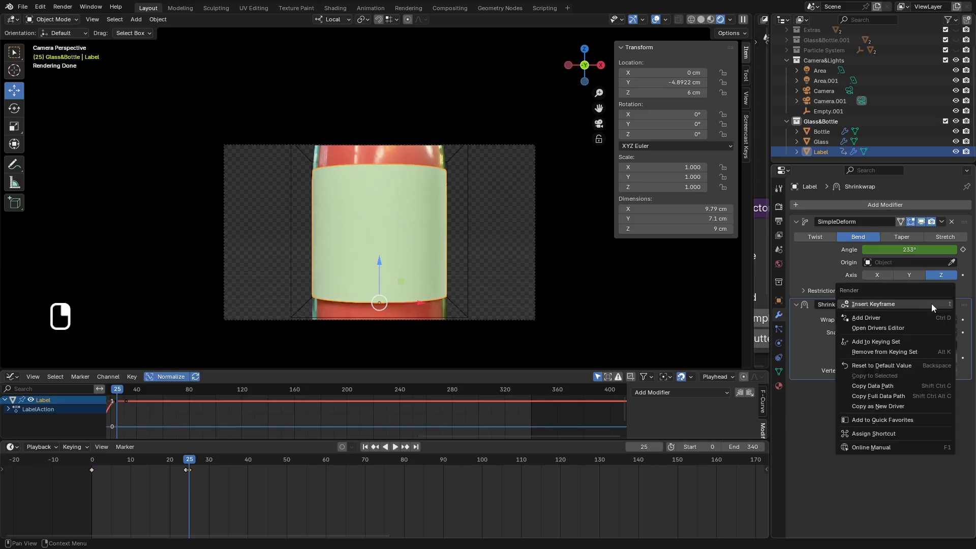
left_click(923, 303)
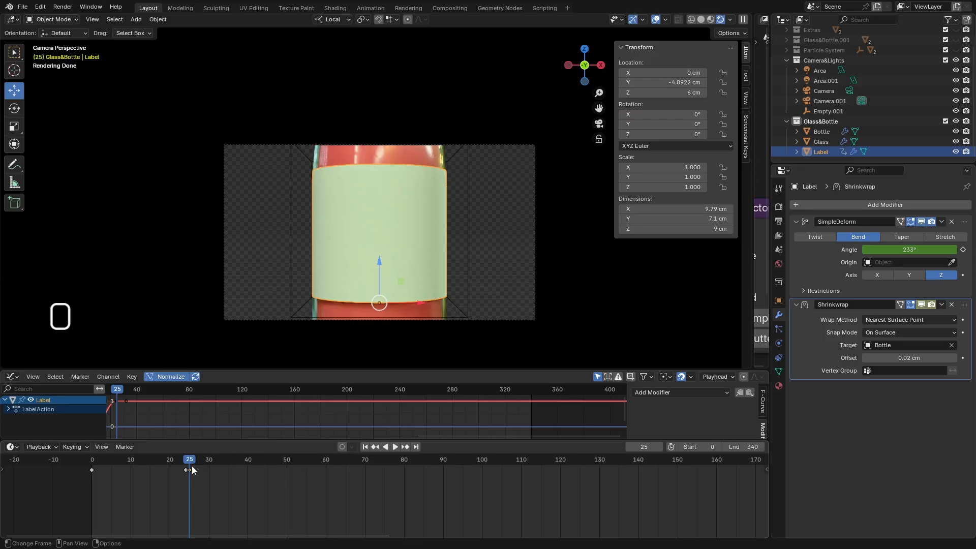
- At frame 24, turn off the Shrinkwrap's viewport display and keyframe its viewport and render visibility
scroll(191, 467, "up", 5)
left_click_drag(203, 459, 194, 459)
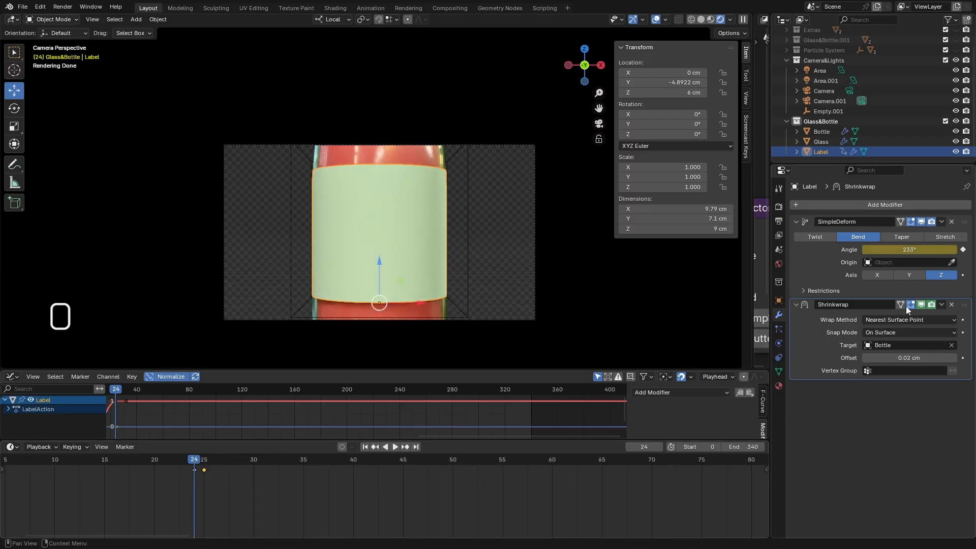
left_click(920, 304)
right_click(923, 304)
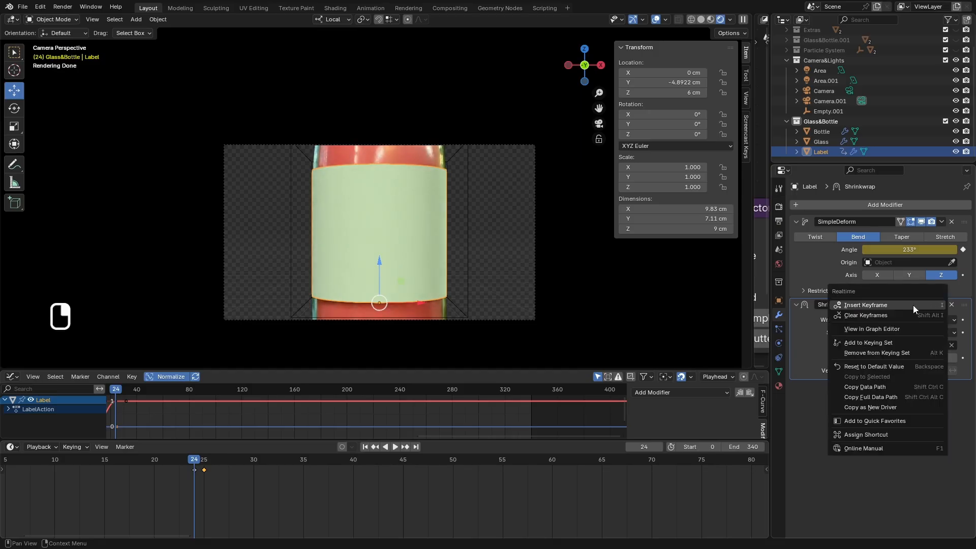
left_click(913, 305)
right_click(930, 306)
left_click(923, 307)
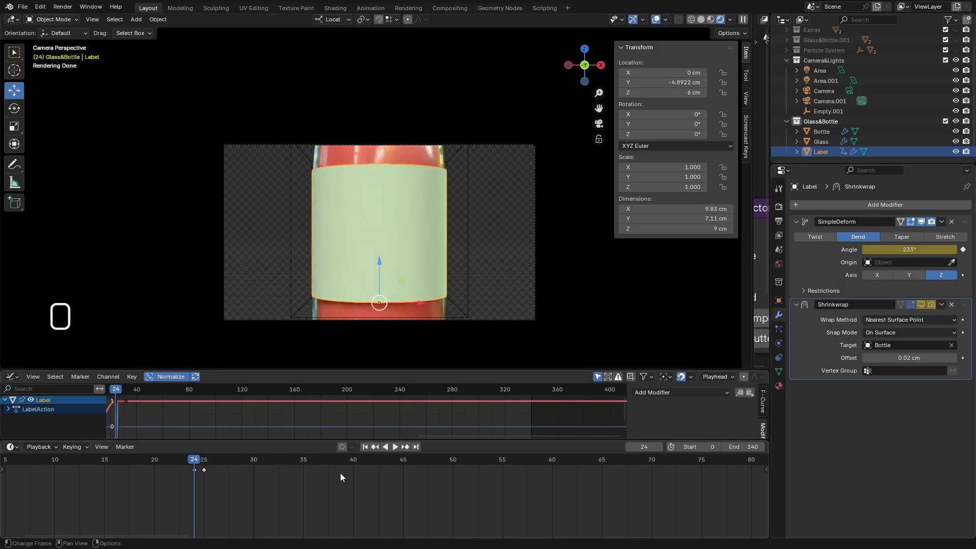
- Play the label animation from frame 0 in solid shading, then switch back to rendered shading
scroll(340, 472, "down", 3)
scroll(334, 474, "down", 1)
left_click(365, 447)
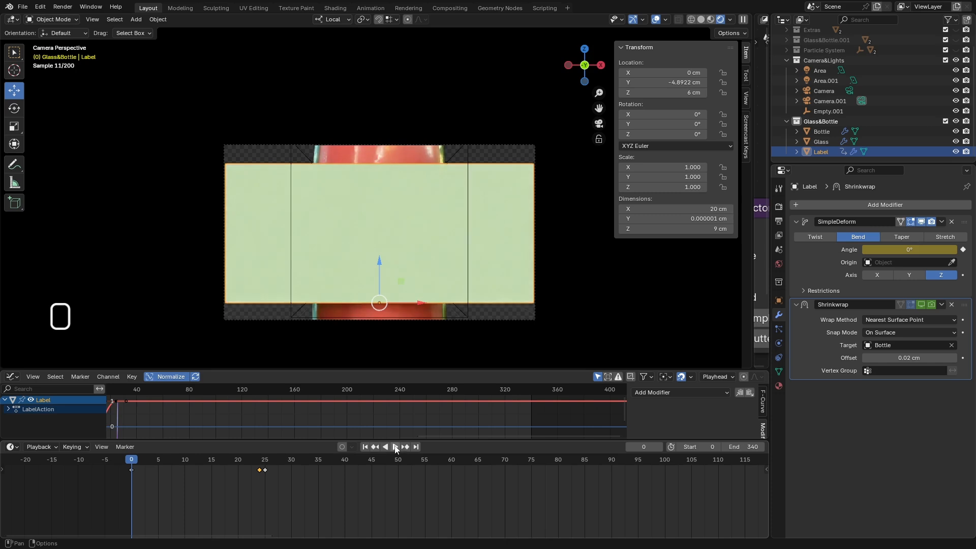
left_click(701, 19)
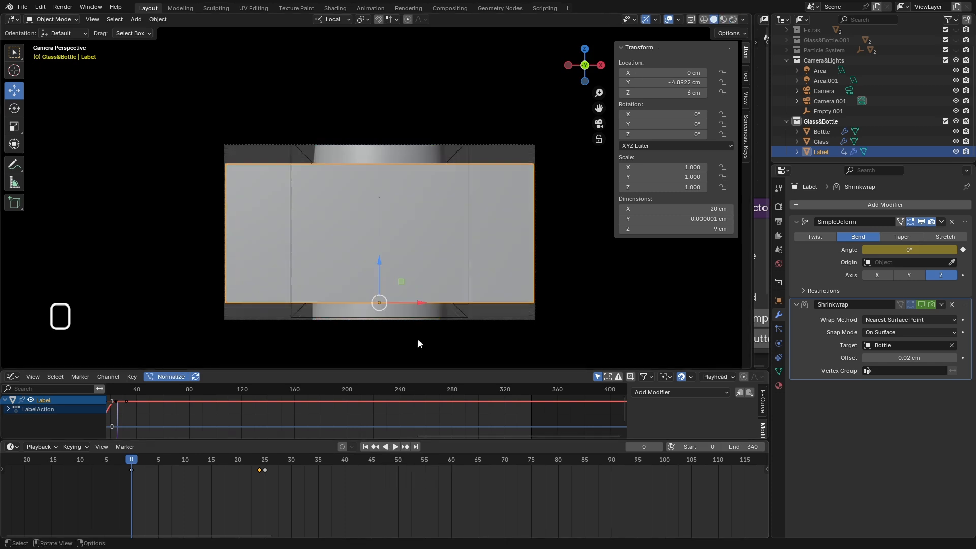
left_click(395, 447)
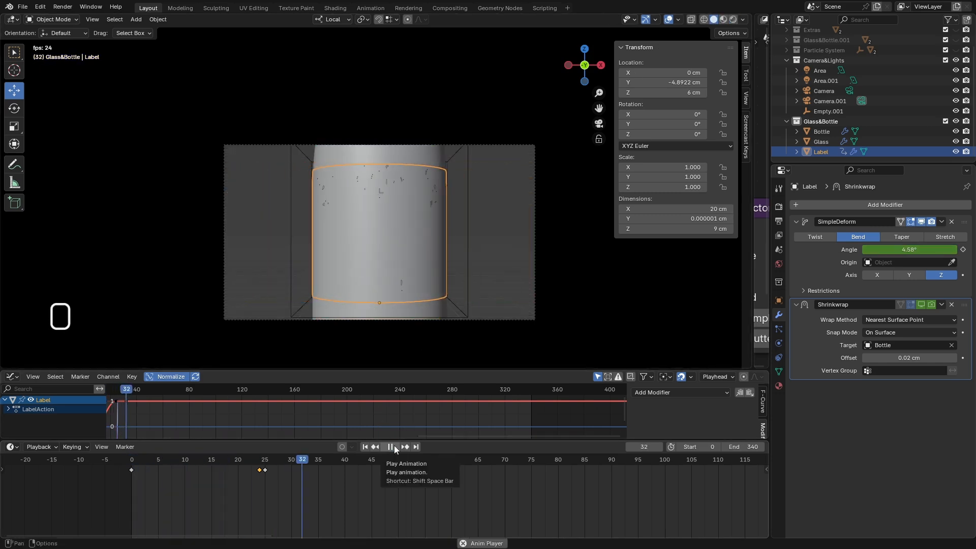
left_click(395, 447)
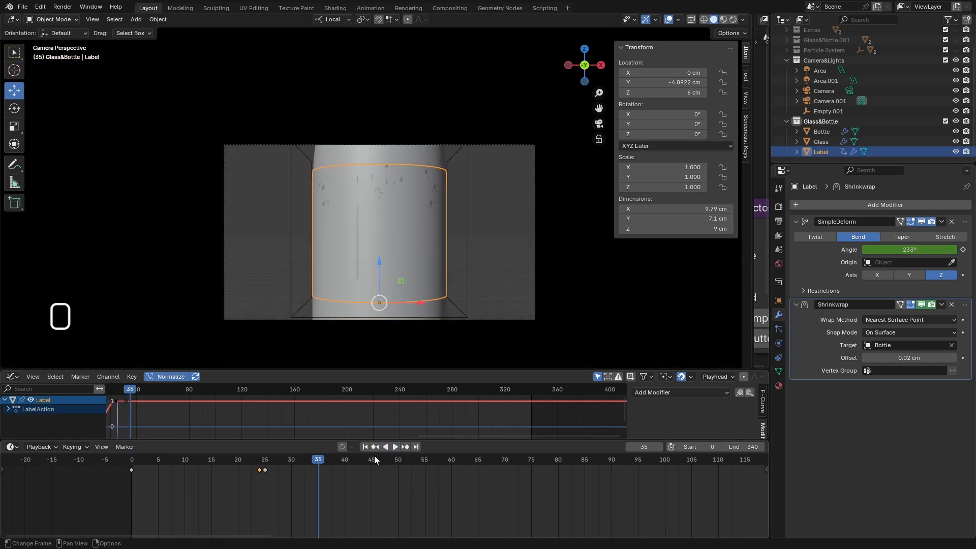
left_click(732, 20)
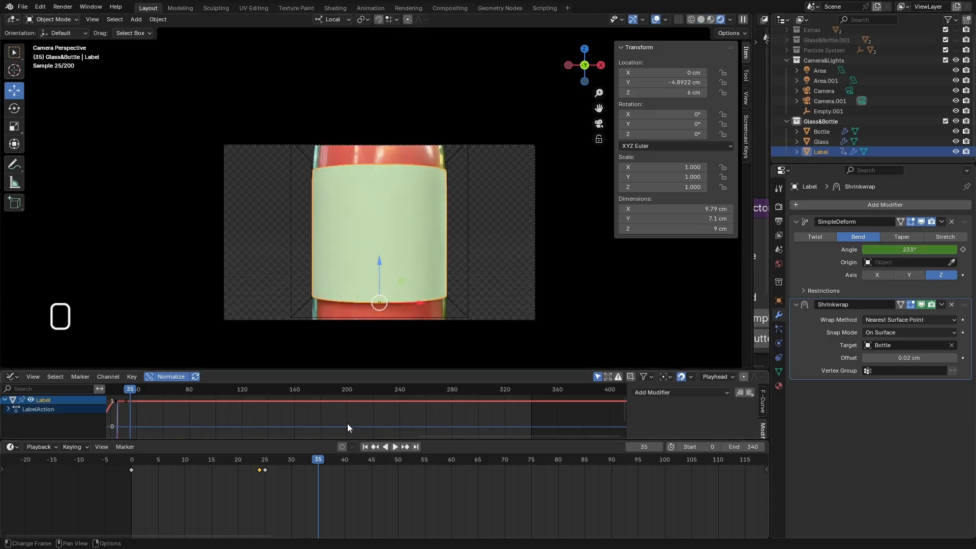
- Play the label wrap animation from the start in solid shading from an angled view, and check the wrapped label in rendered shading
mouse_move(313, 459)
left_mouse_down()
mouse_move(159, 459)
mouse_move(295, 468)
mouse_move(120, 465)
left_mouse_up()
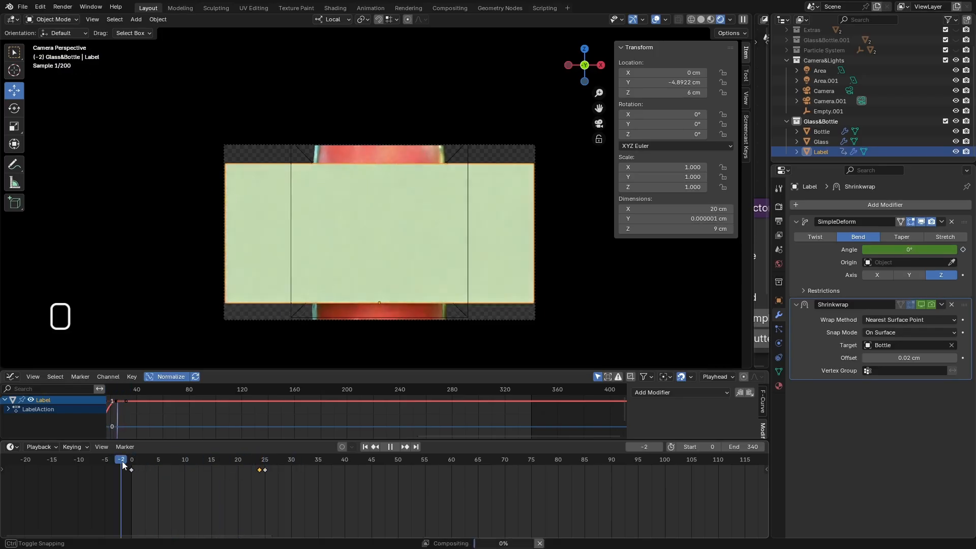
left_click(702, 20)
middle_click_drag(458, 195, 460, 240)
scroll(406, 226, "down", 4)
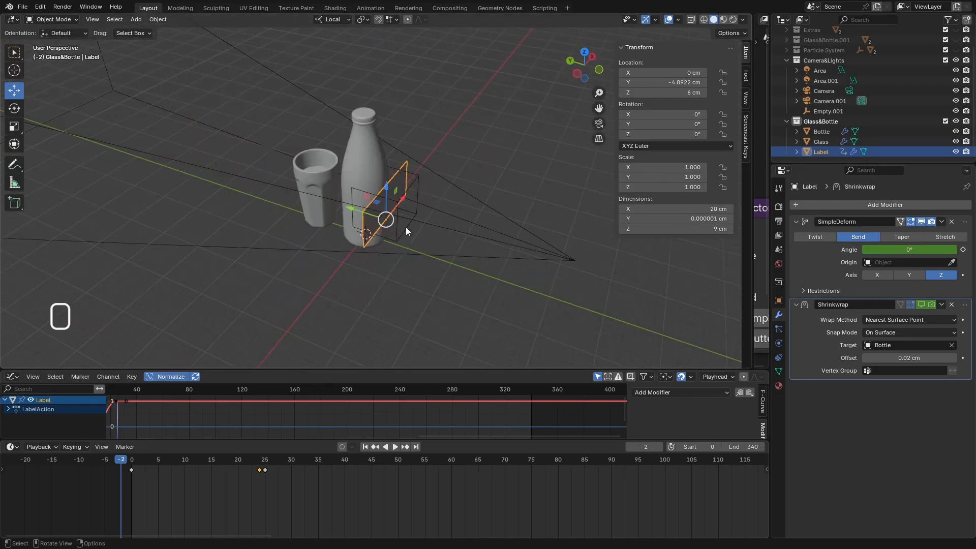
left_click(395, 447)
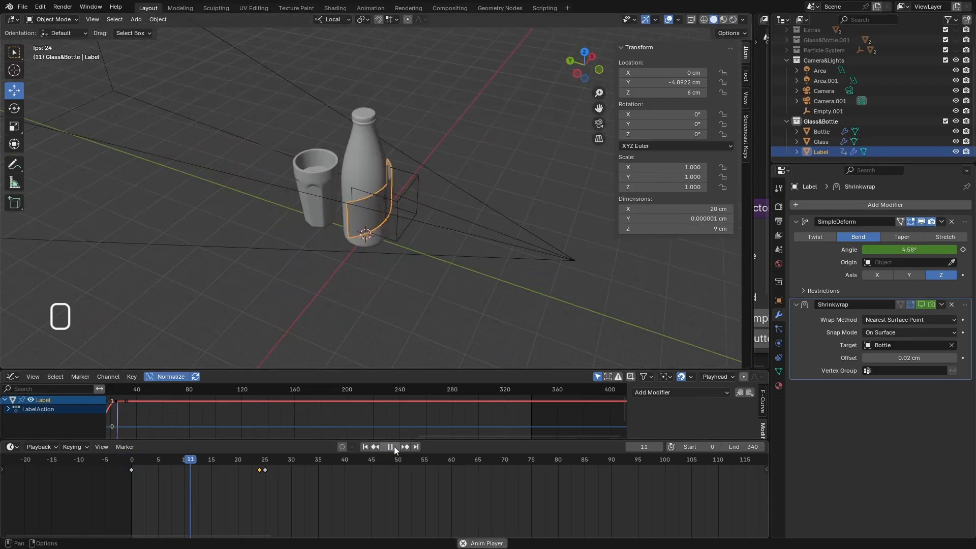
left_click(394, 446)
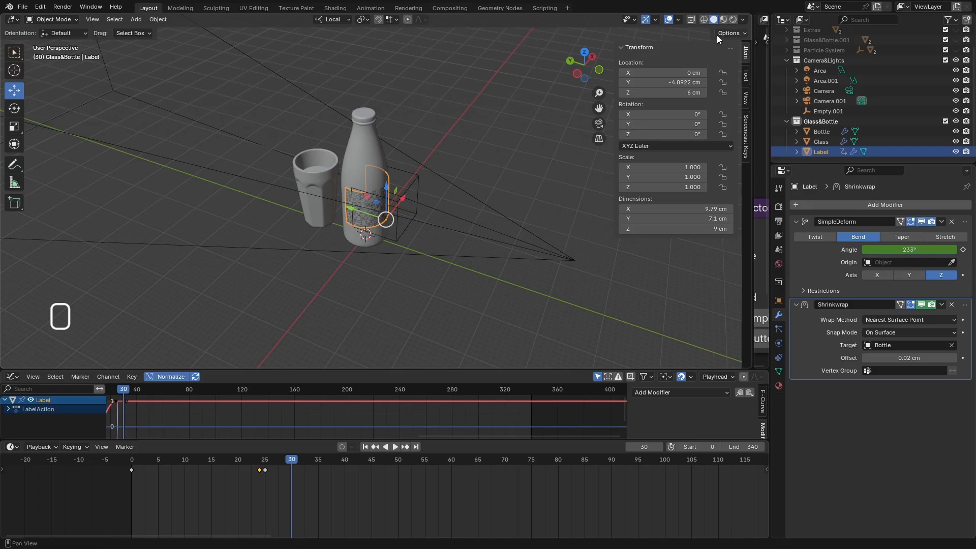
left_click(723, 21)
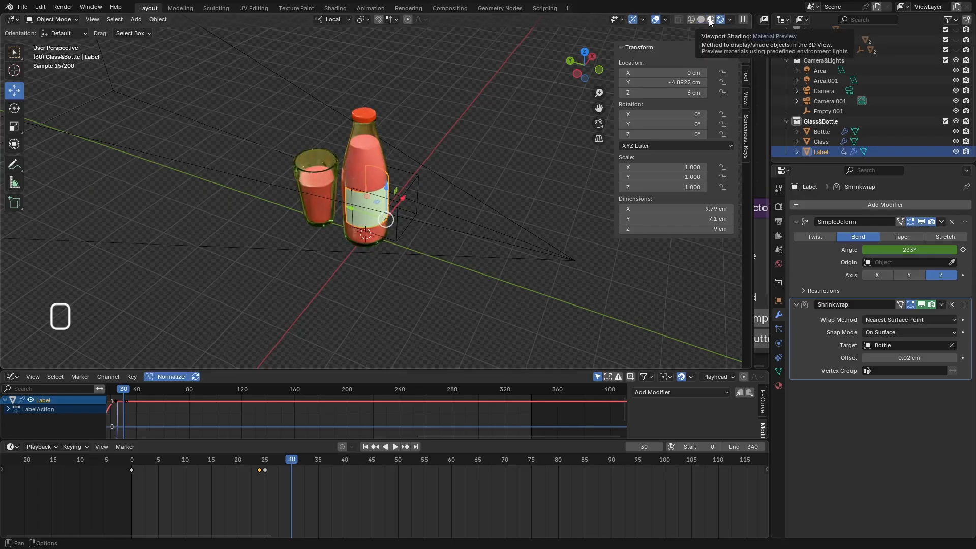
left_click(701, 20)
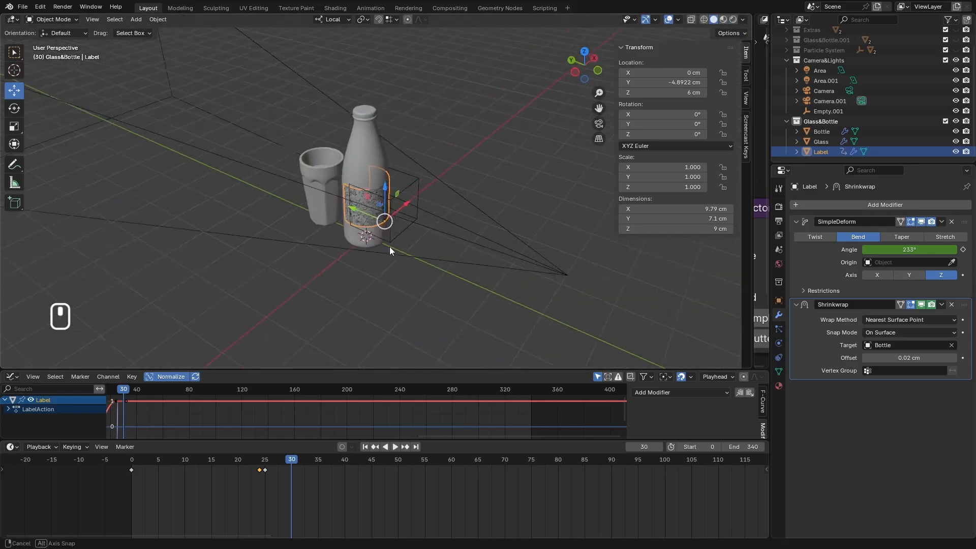
- Select the second camera in front of the bottle and look through it
mouse_move(390, 246)
middle_mouse_down()
mouse_move(377, 223)
mouse_move(429, 294)
middle_mouse_up()
scroll(374, 213, "up", 3)
scroll(373, 212, "down", 4)
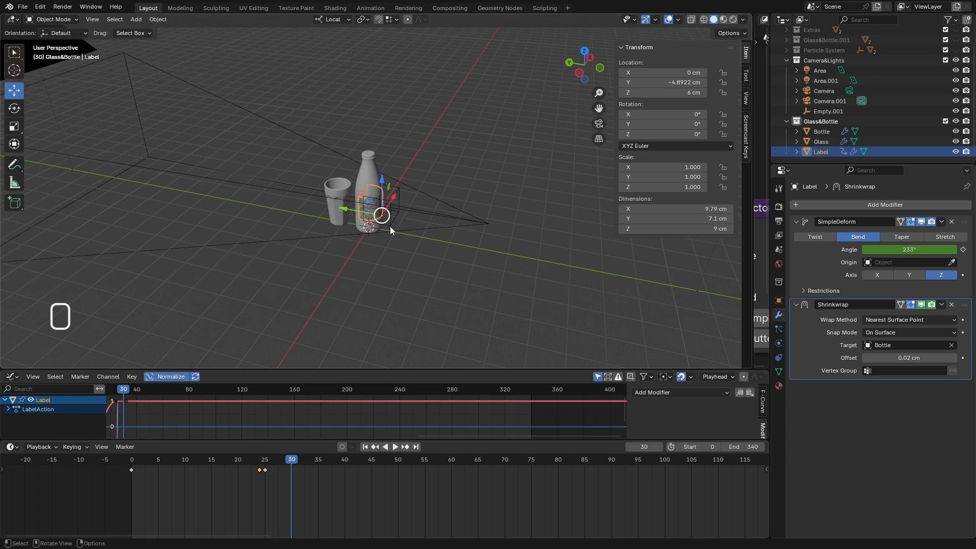
middle_click_drag(389, 226, 358, 273)
key("ctrl+F15")
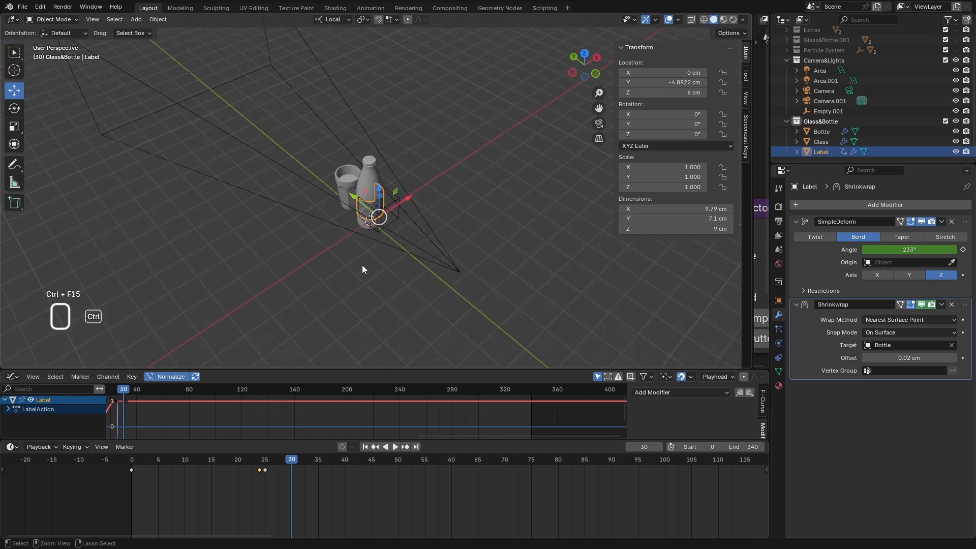
left_click(459, 269)
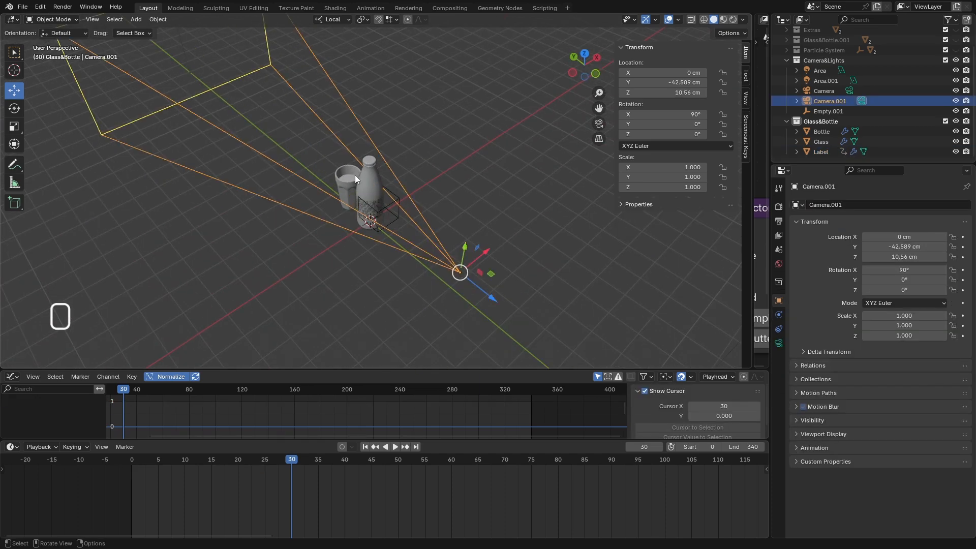
middle_click_drag(407, 250, 390, 202)
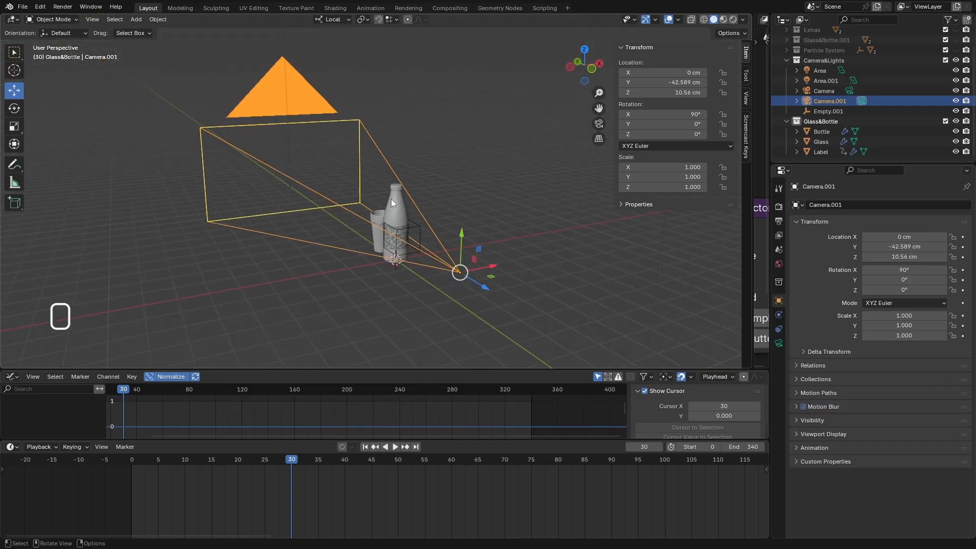
key("KP_0")
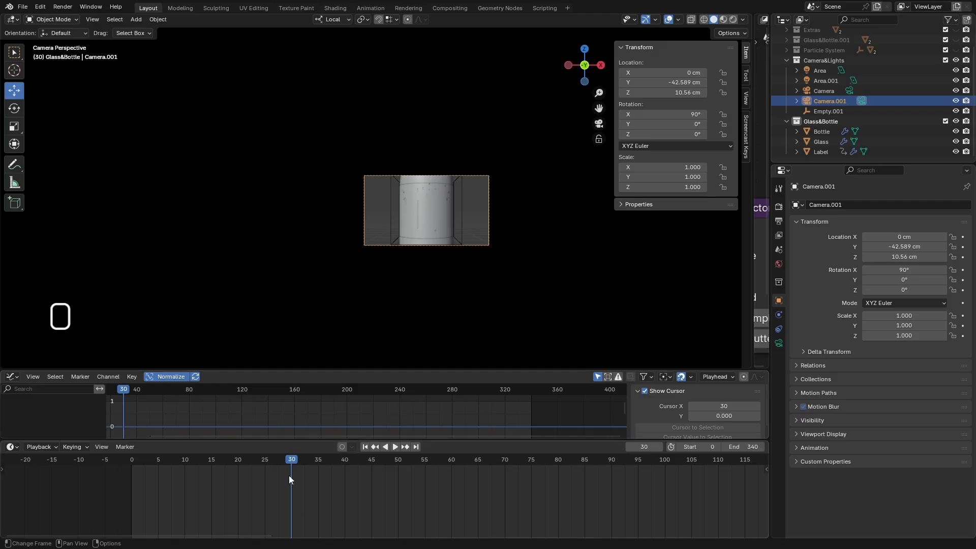
- At frame 25, keyframe the Y and Z location of Camera.001 individually
left_click_drag(291, 461, 263, 464)
left_click(423, 227)
scroll(432, 223, "up", 5)
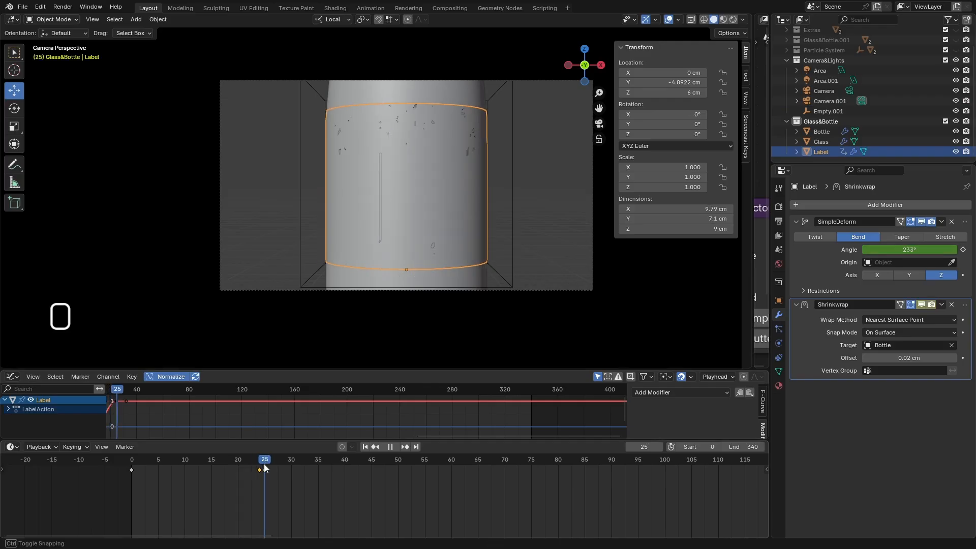
scroll(420, 208, "down", 2)
scroll(416, 213, "up", 1)
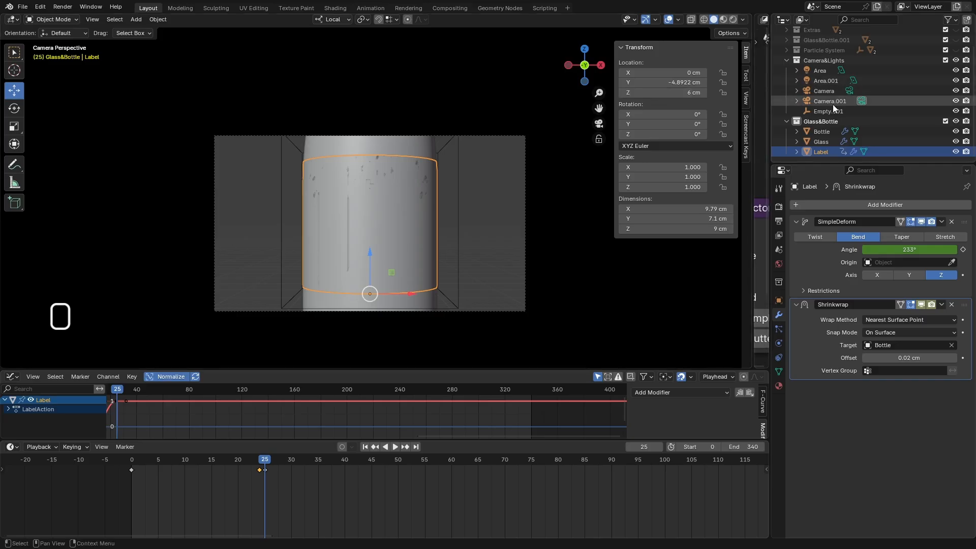
left_click(815, 101)
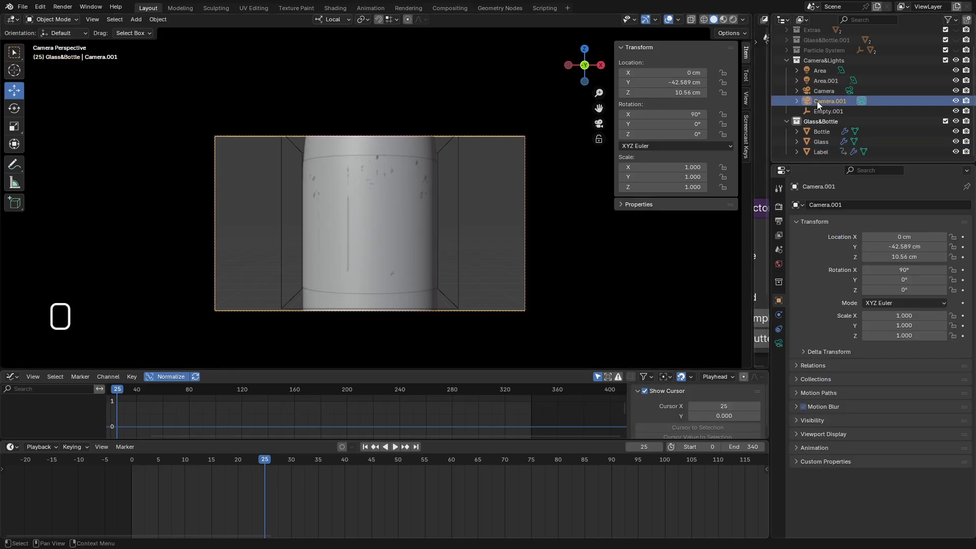
right_click(668, 82)
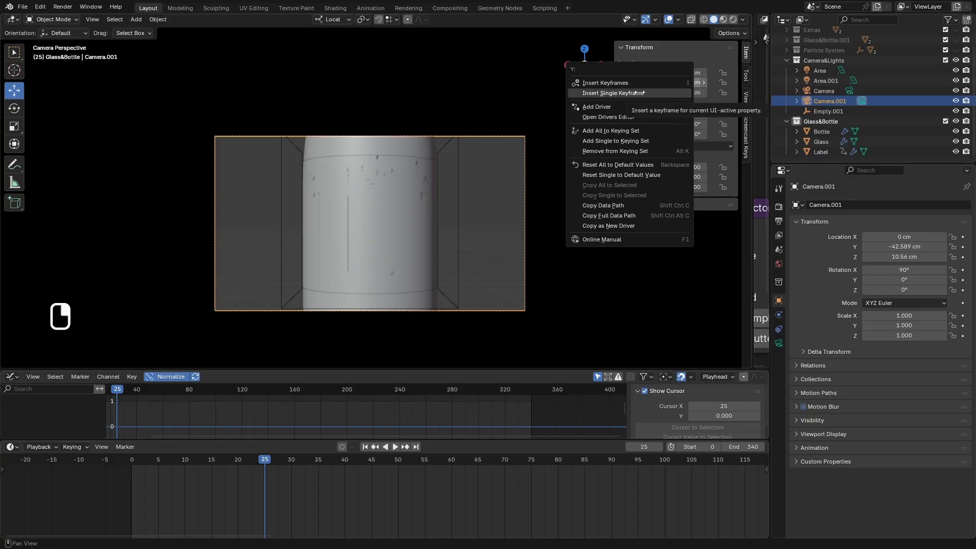
left_click(638, 93)
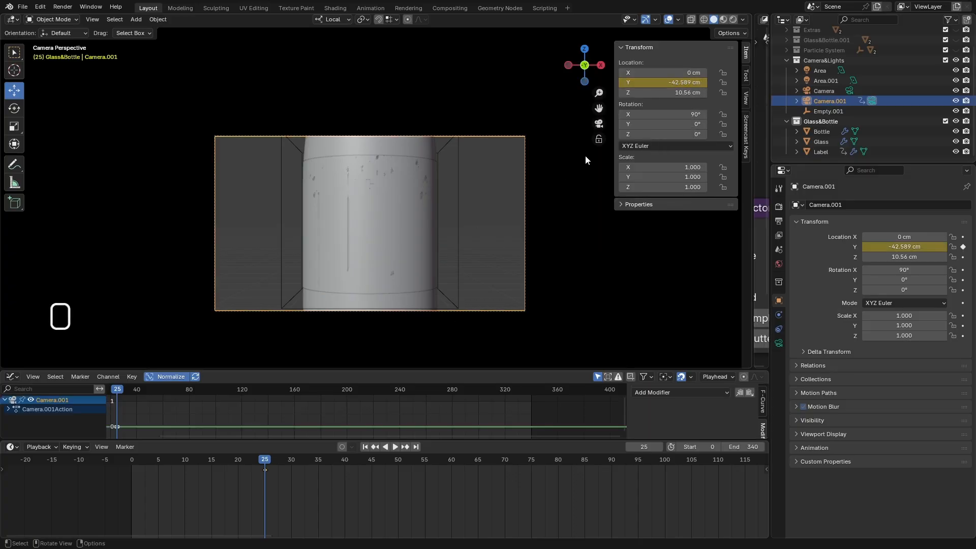
right_click(670, 94)
left_click(634, 104)
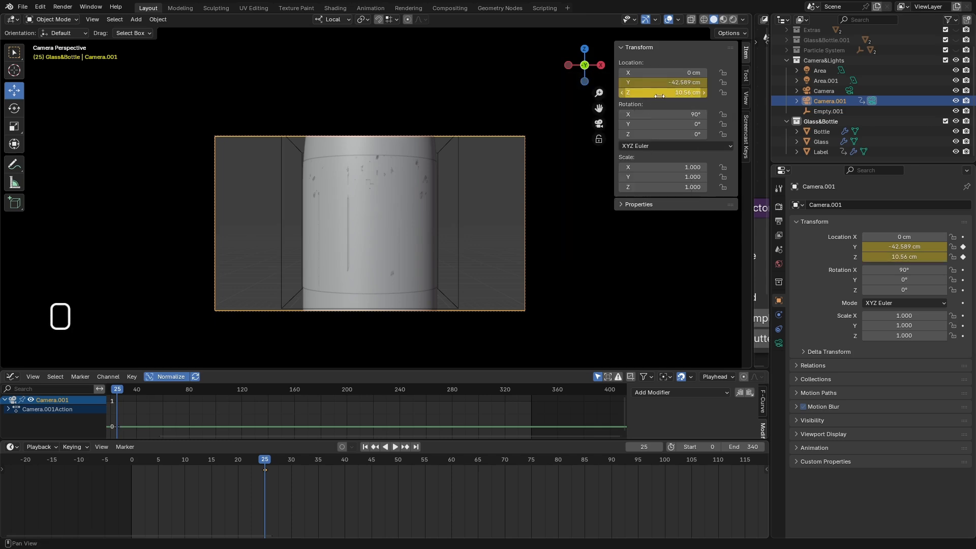
- At frame 45, set Camera.001's location to Y -116.49 cm and Z 14.56 cm and keyframe both values
left_click_drag(264, 462, 373, 469)
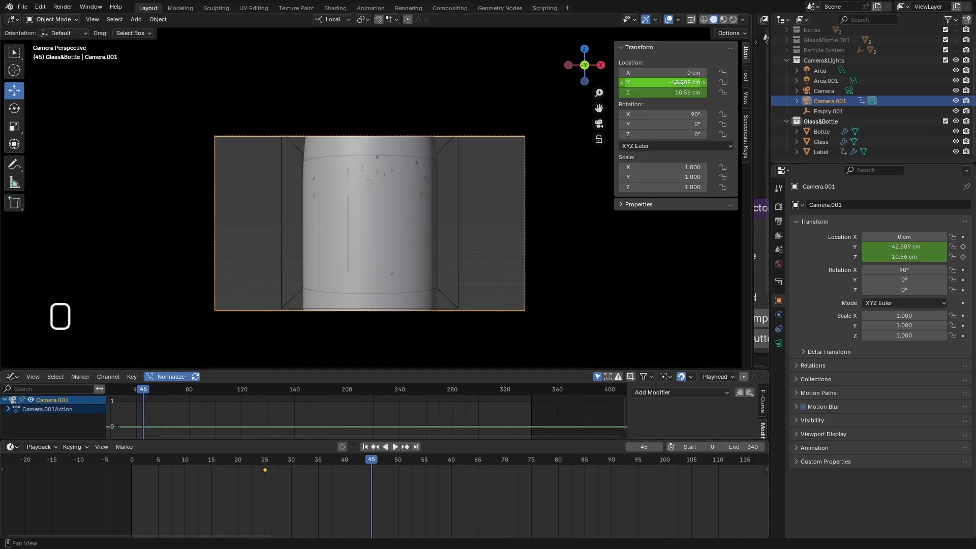
mouse_move(671, 83)
left_mouse_down()
mouse_move(626, 82)
mouse_move(675, 92)
left_mouse_up()
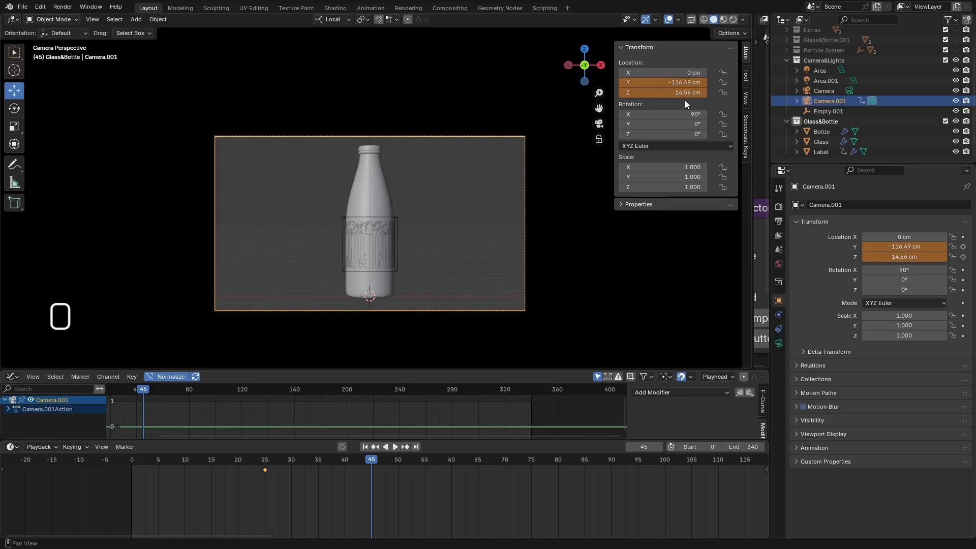
right_click(666, 82)
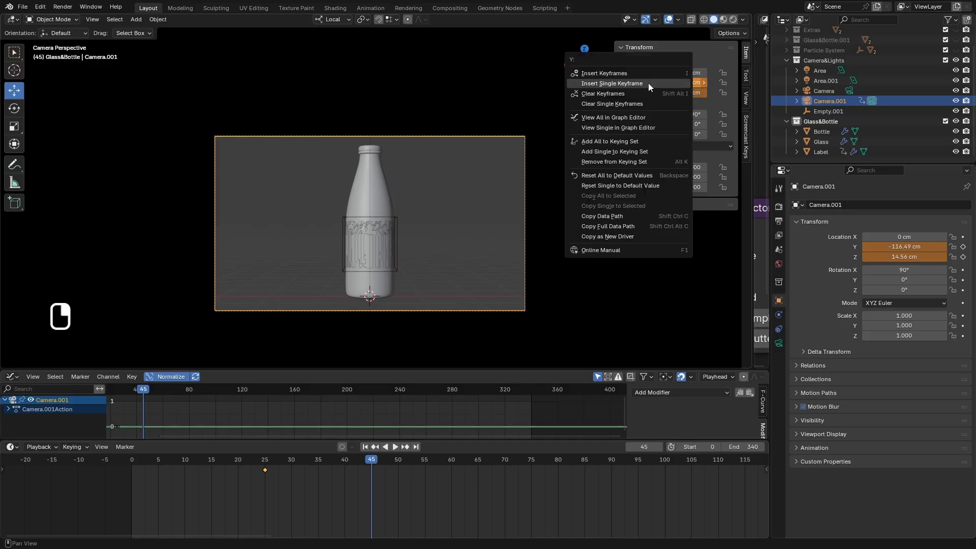
left_click(644, 84)
right_click(656, 92)
left_click(633, 95)
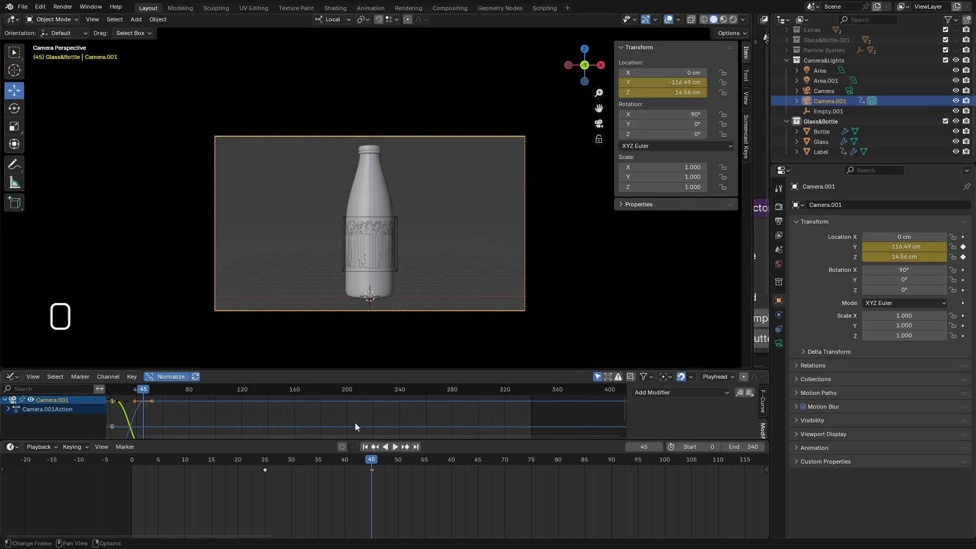
- Play the camera pull-back from frame 0 to review it, then return to frame 45
key("shift+Left")
left_click(395, 447)
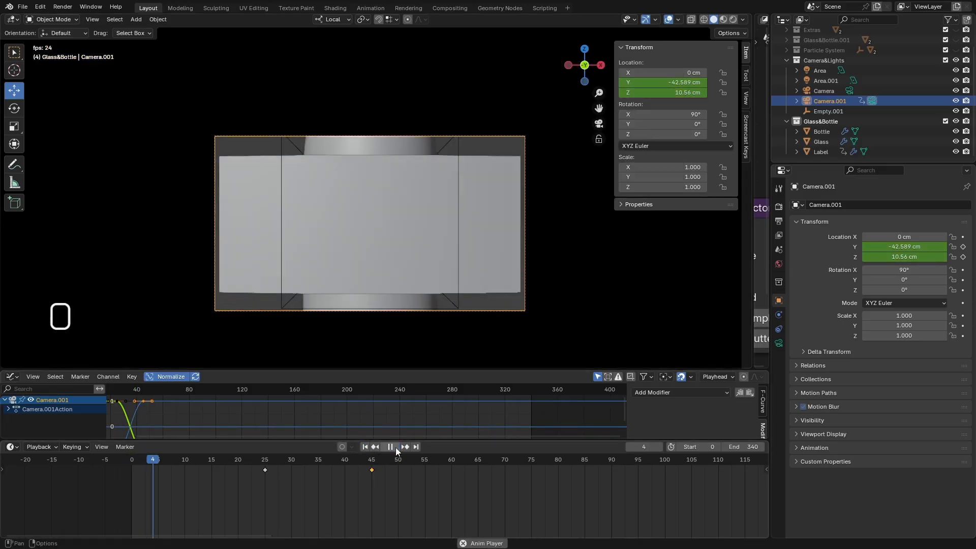
left_click(395, 448)
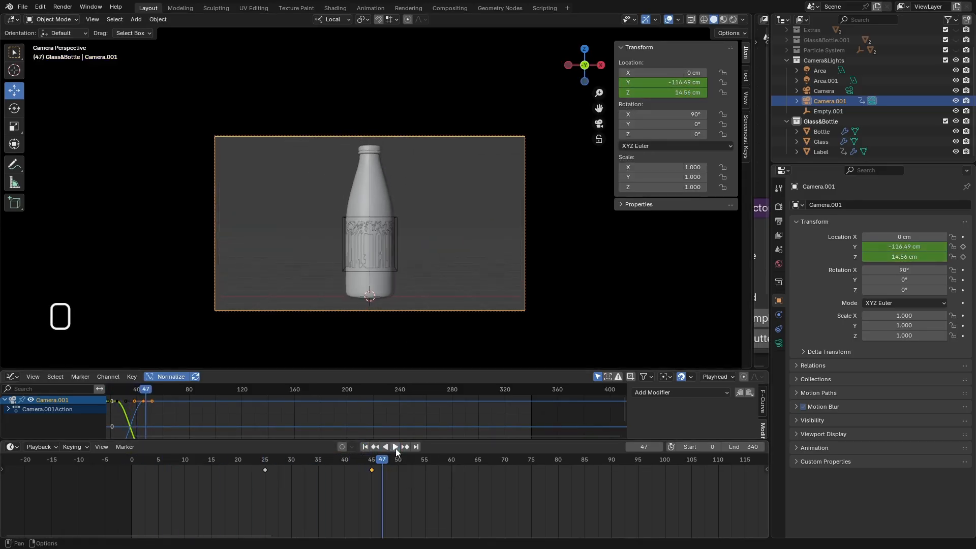
mouse_move(385, 462)
left_mouse_down()
mouse_move(355, 468)
mouse_move(409, 466)
mouse_move(371, 470)
left_mouse_up()
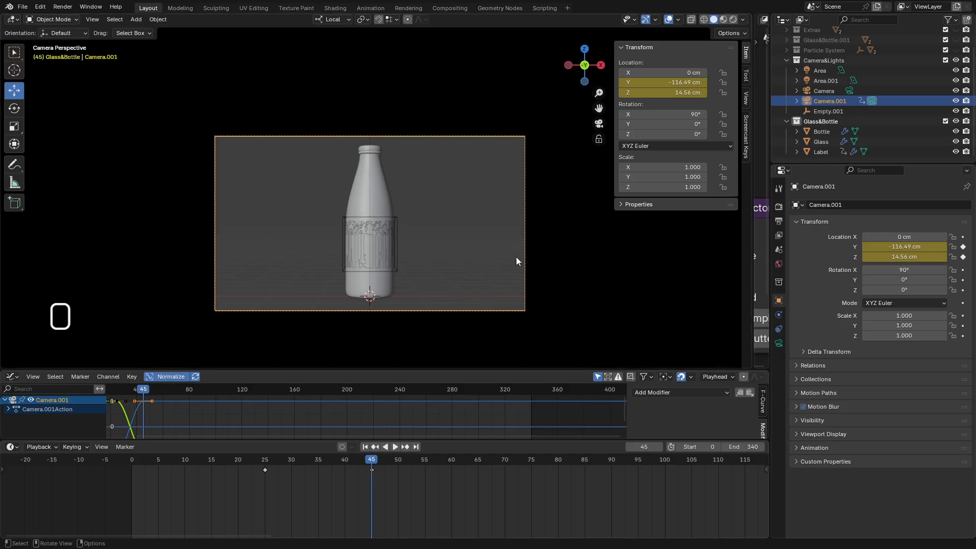
- At frame 25, parent the label to the bottle and check the bottle's hierarchy
left_click_drag(371, 459, 266, 470)
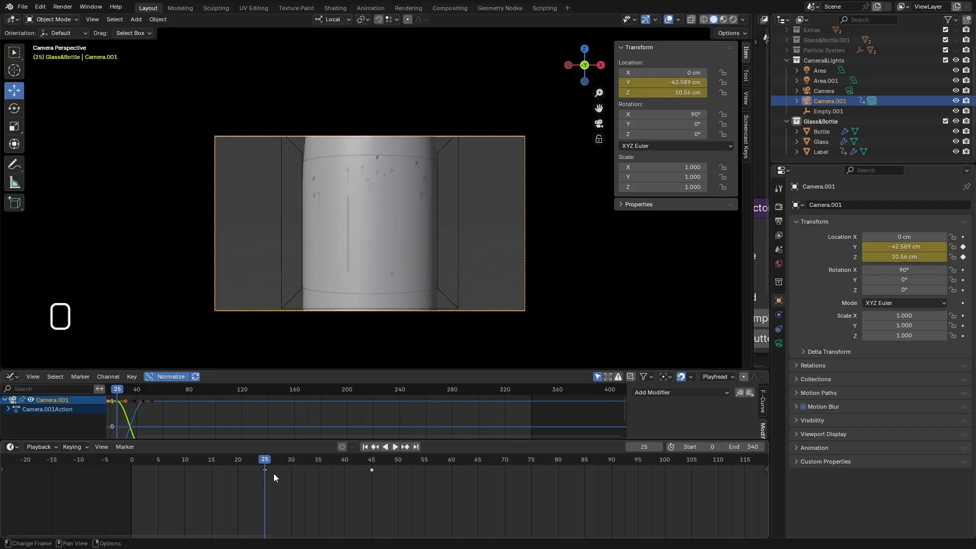
left_click(418, 151)
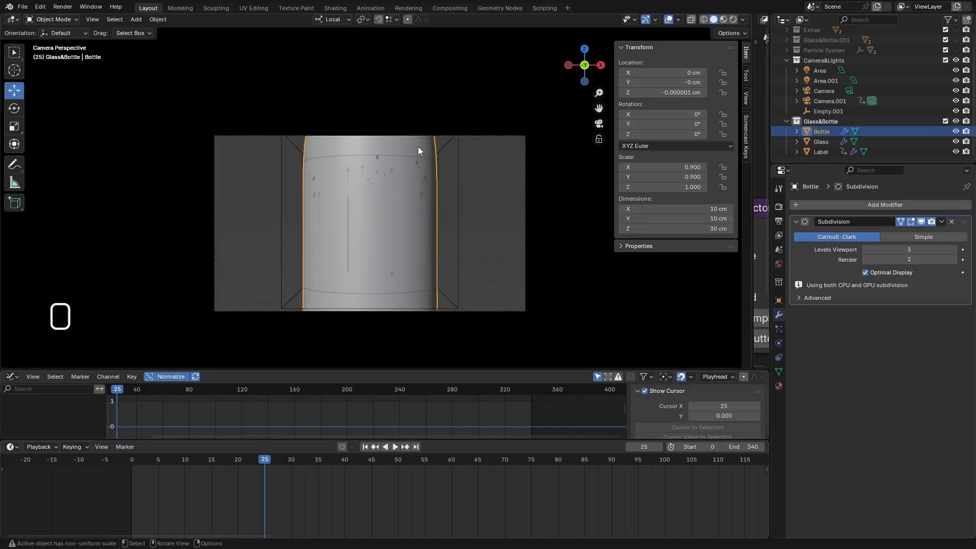
left_click(819, 151)
left_click_drag(821, 143, 820, 167)
left_click(820, 151)
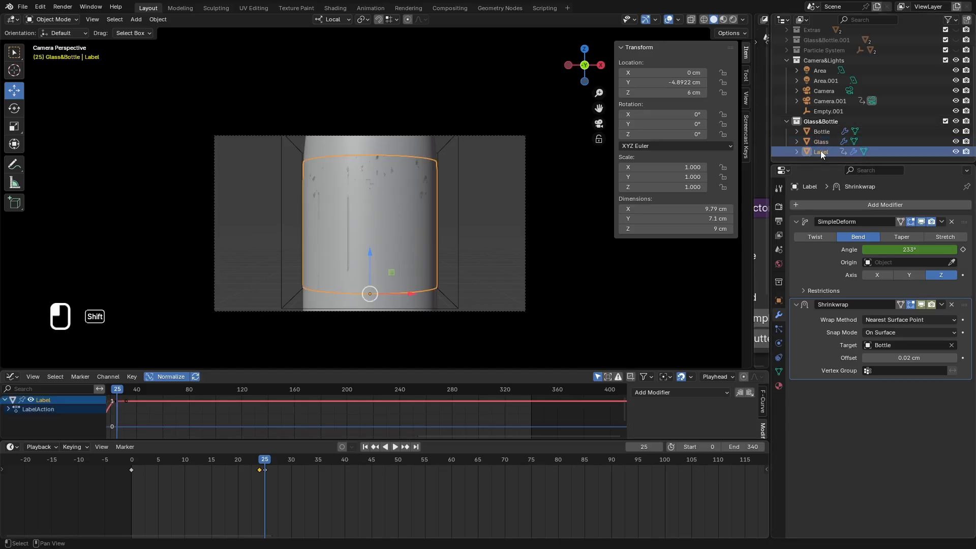
left_click_drag(820, 150, 821, 133)
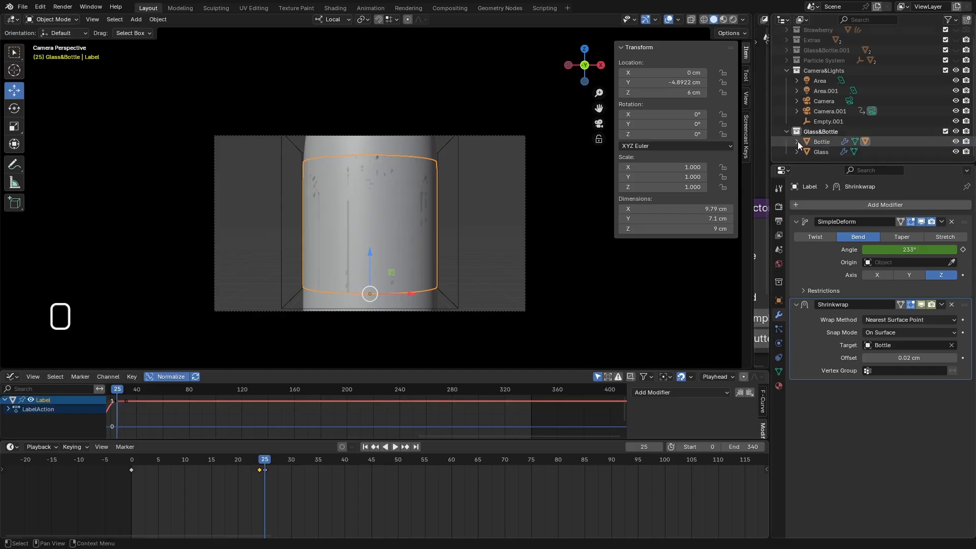
left_click(798, 141)
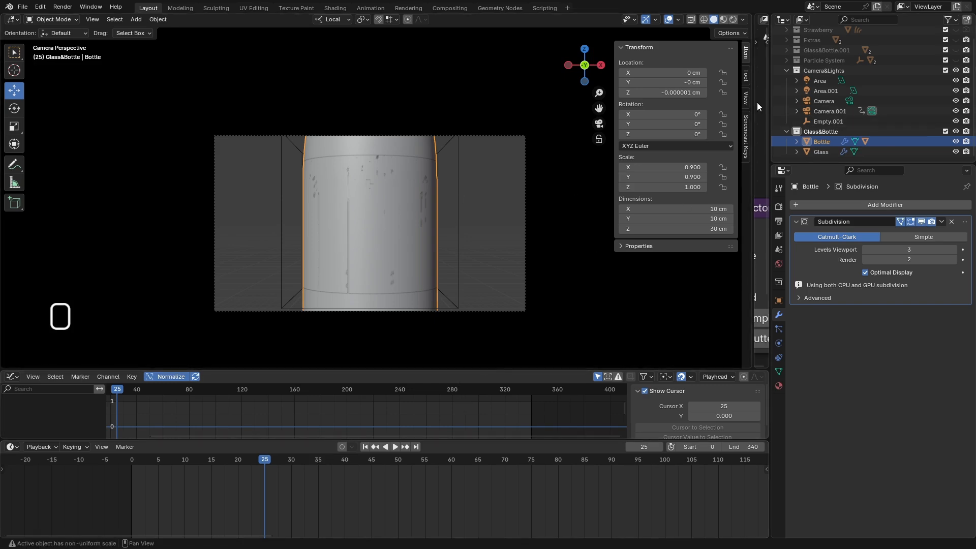
- Select the bottle and keyframe only its Z rotation at 0° on frame 25
left_click(821, 110)
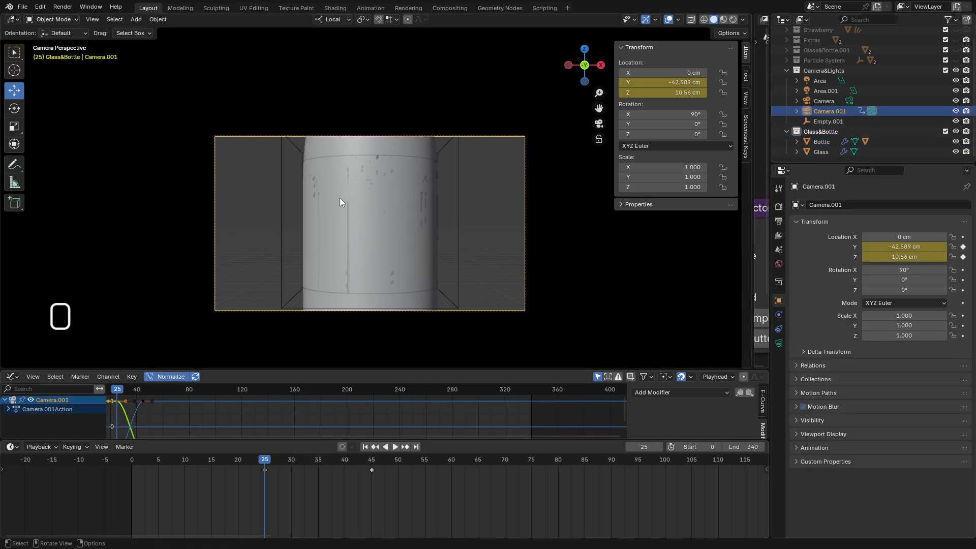
left_click(409, 267)
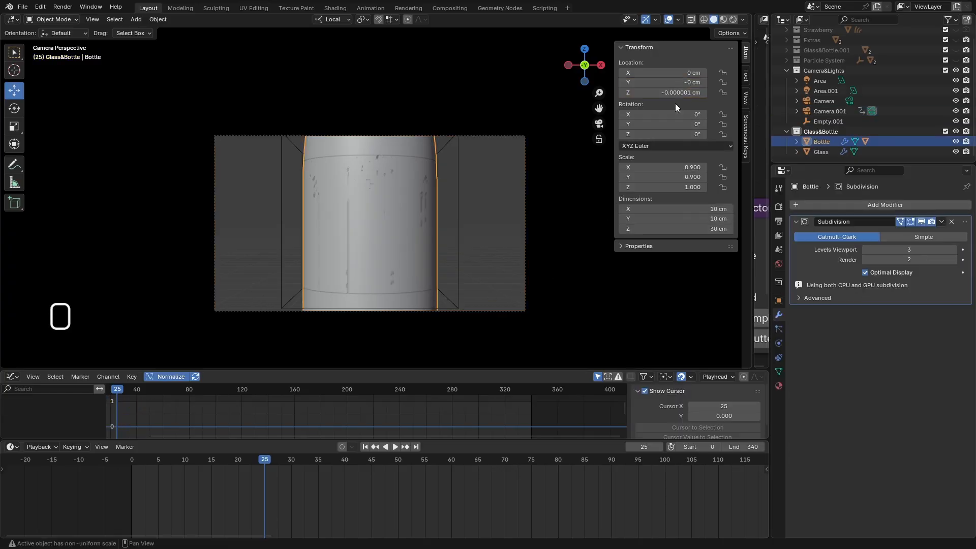
right_click(664, 135)
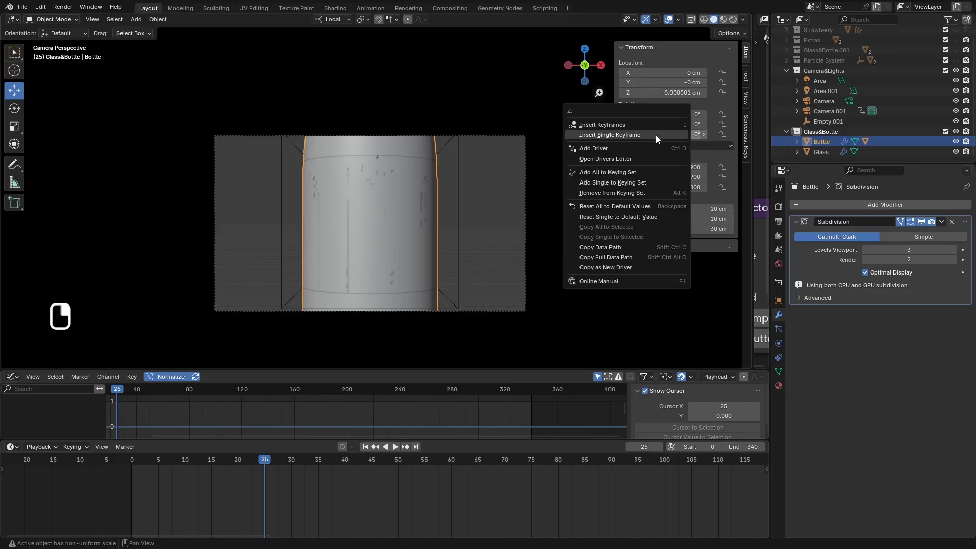
left_click(655, 135)
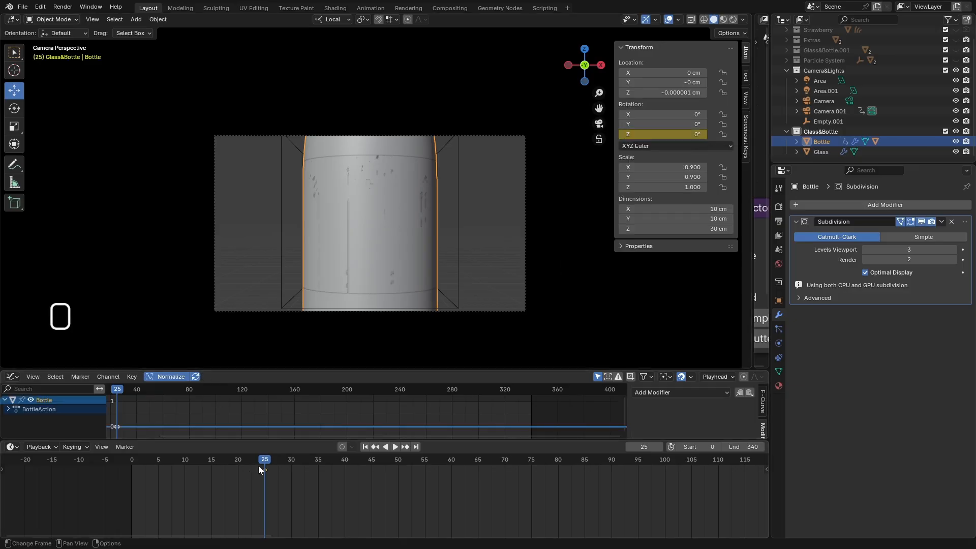
- At frame 35, set the bottle's Z rotation to 360° and keyframe only that value
left_click_drag(264, 466, 316, 472)
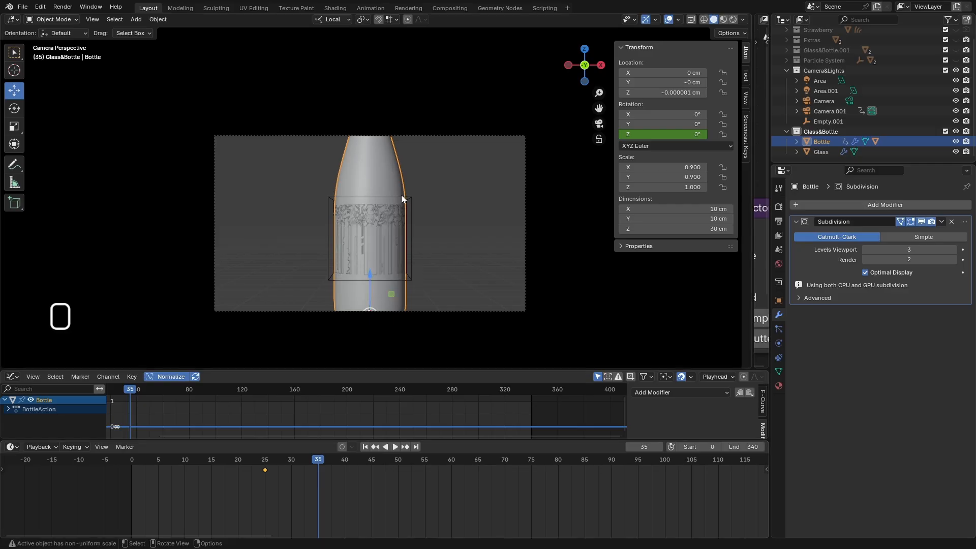
left_click(663, 134)
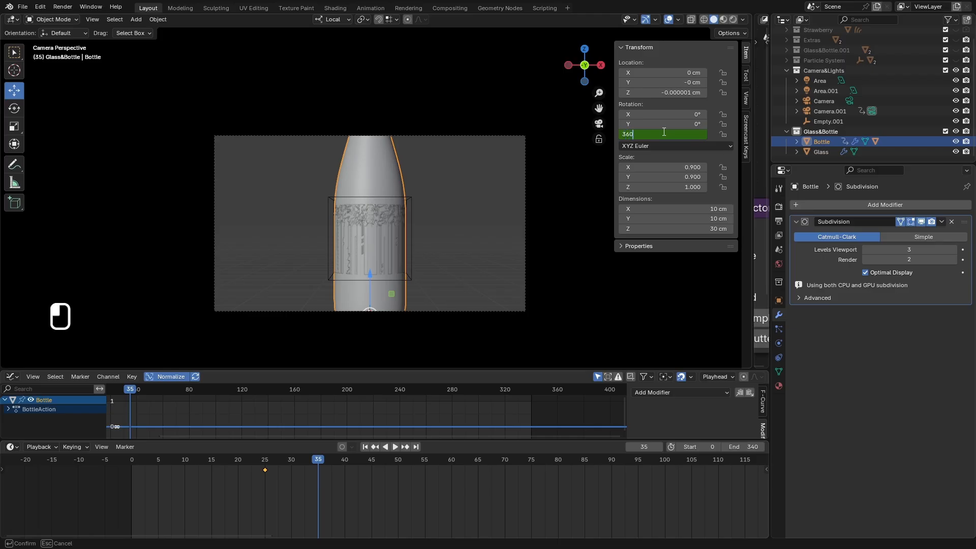
type("360")
key("Return")
right_click(663, 134)
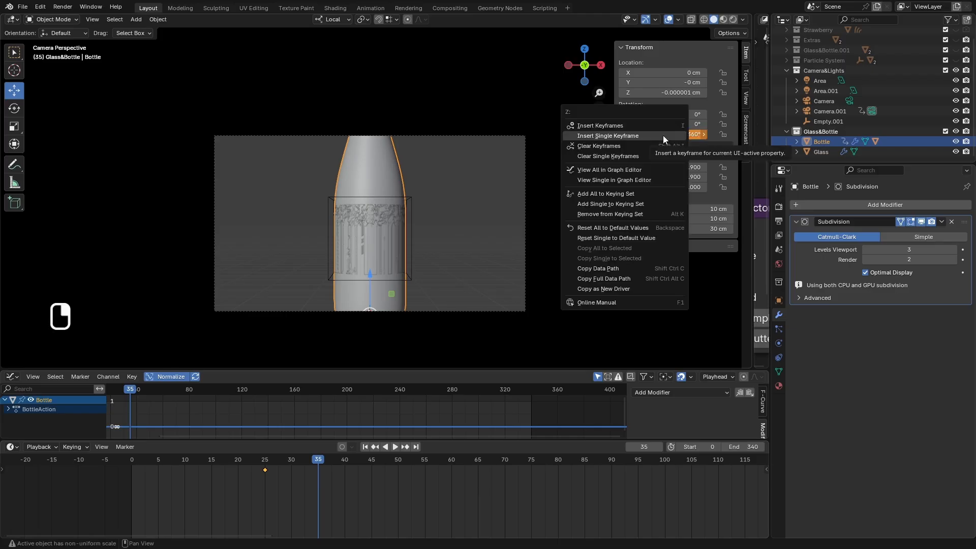
left_click(645, 135)
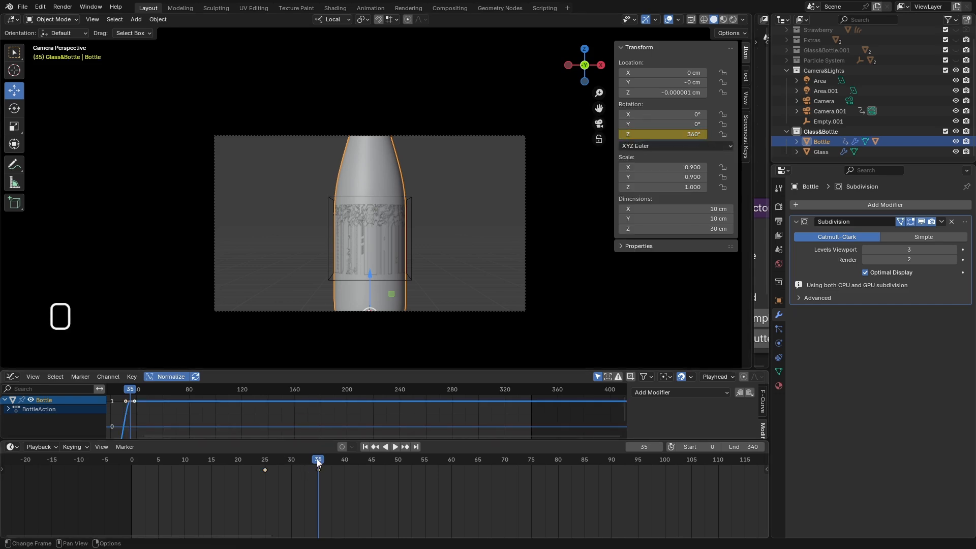
- Move the bottle's 360° rotation keyframe to frame 40 and play the spin to review it
left_click_drag(316, 459, 347, 469)
left_click(394, 446)
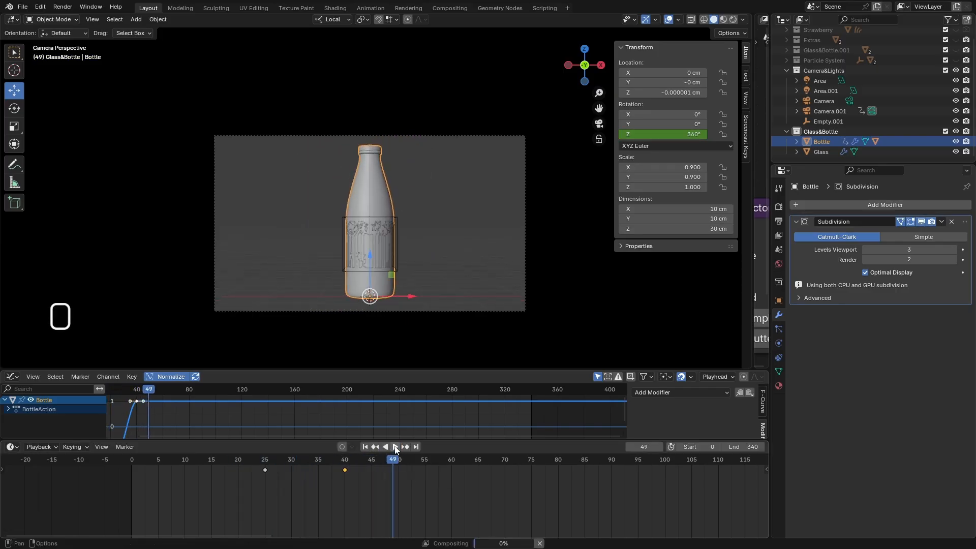
left_click_drag(218, 468, 217, 468)
key("space")
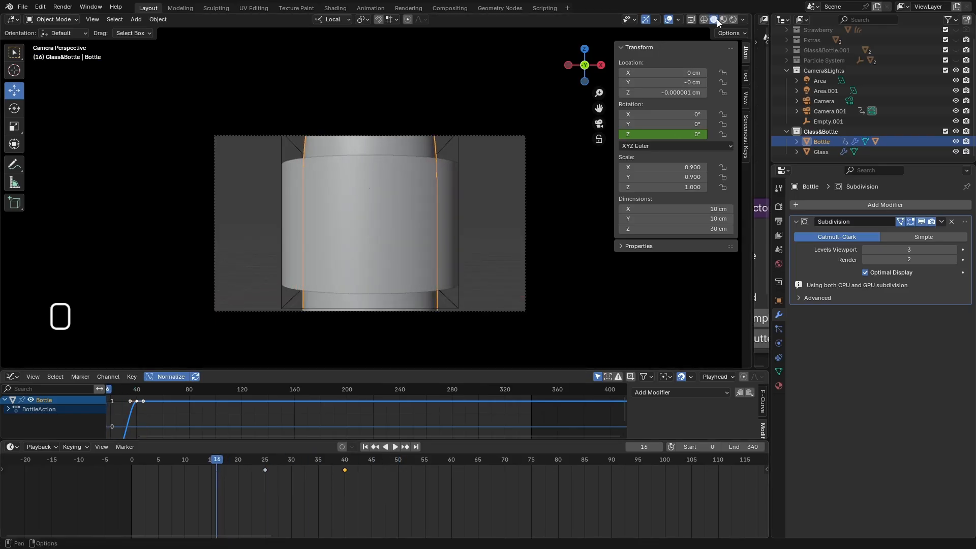
- Review the bottle's spin in rendered shading, then return to solid shading and save the file
left_click(732, 20)
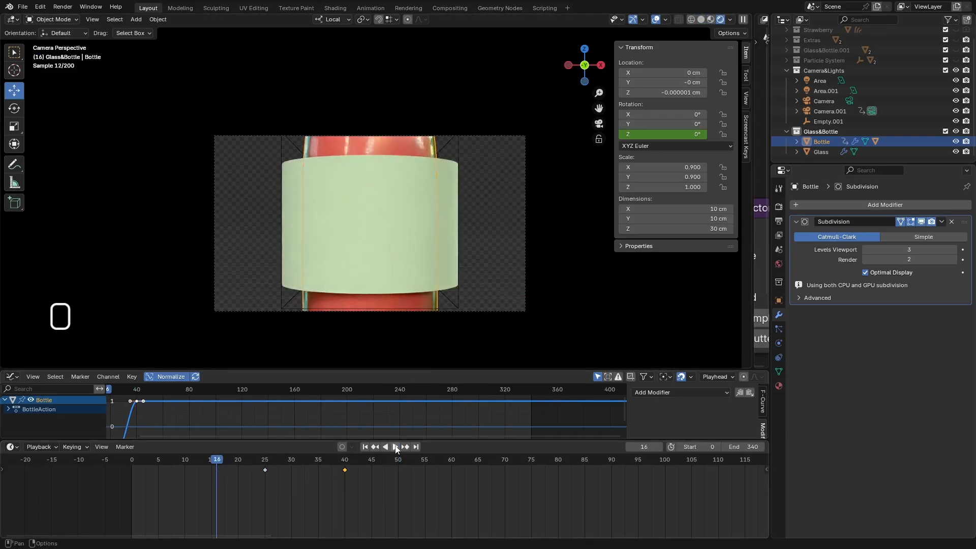
left_click(394, 446)
left_click(395, 446)
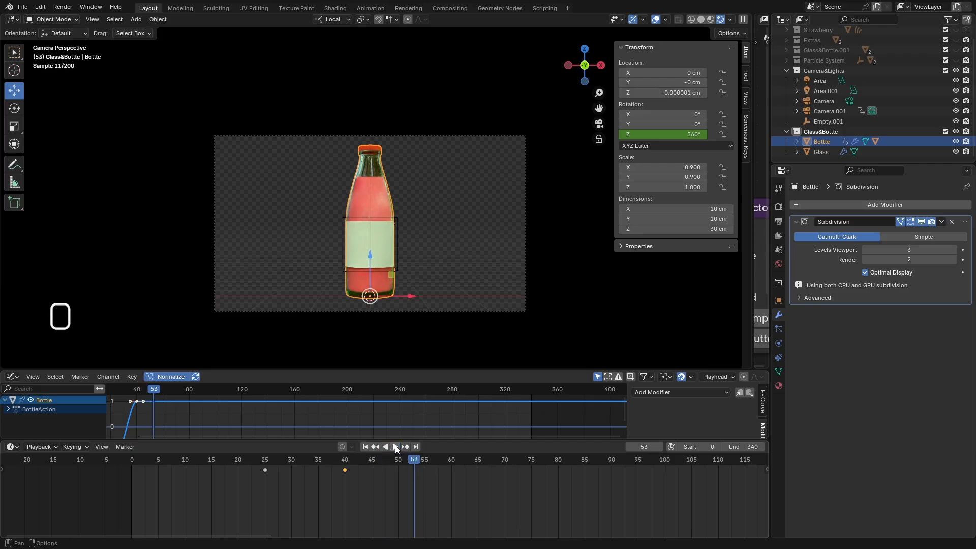
left_click_drag(410, 464, 366, 476)
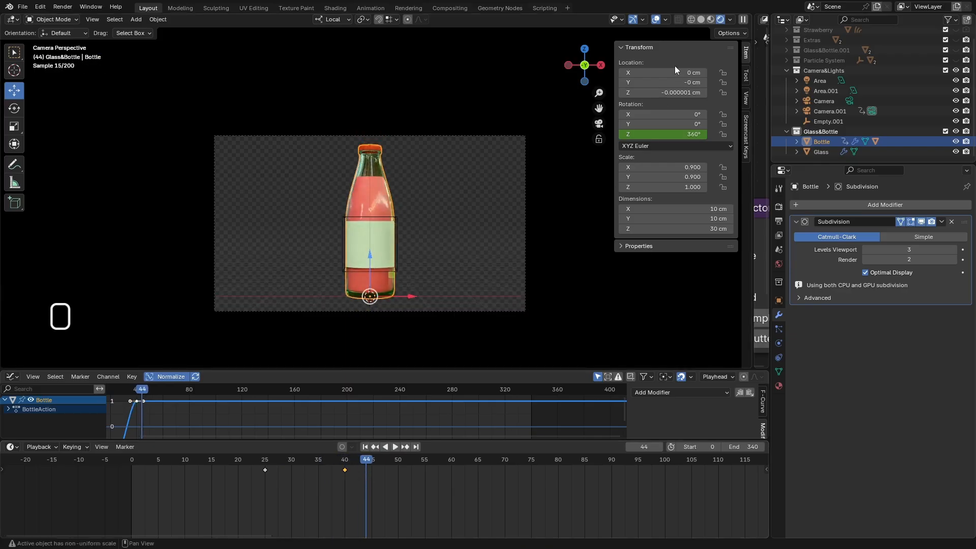
left_click(702, 19)
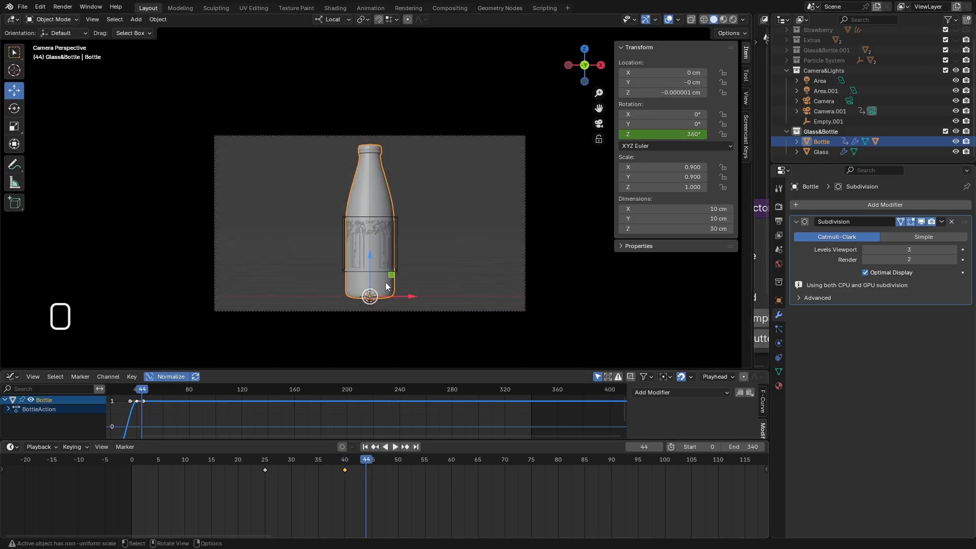
key("ctrl+s")
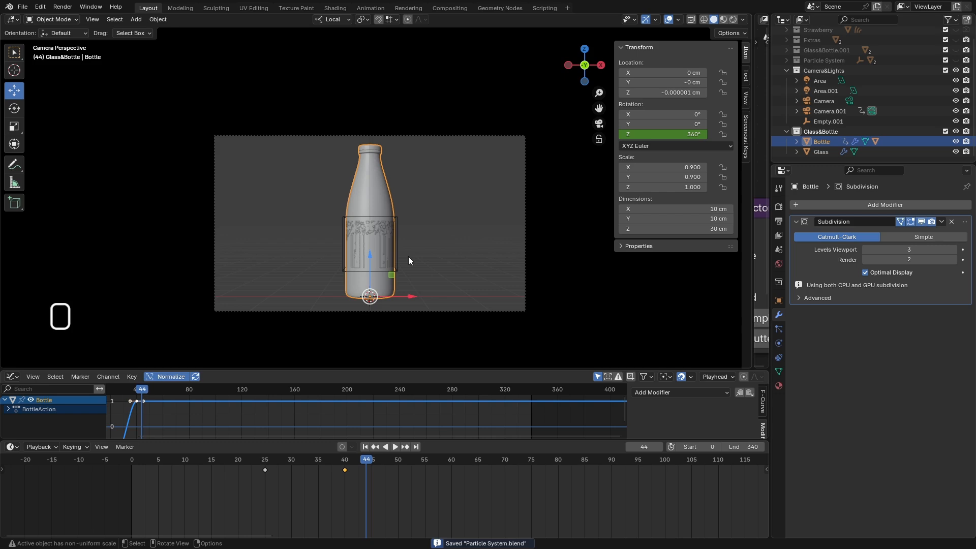
- Enlarge the Graph Editor to show more of the bottle's rotation curve
scroll(343, 478, "up", 3)
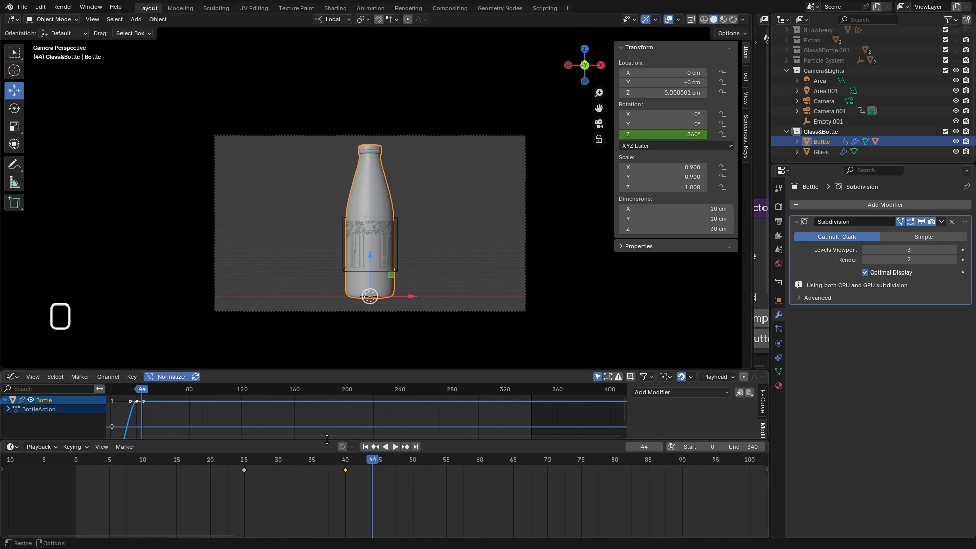
left_click_drag(327, 440, 332, 485)
scroll(336, 431, "down", 3)
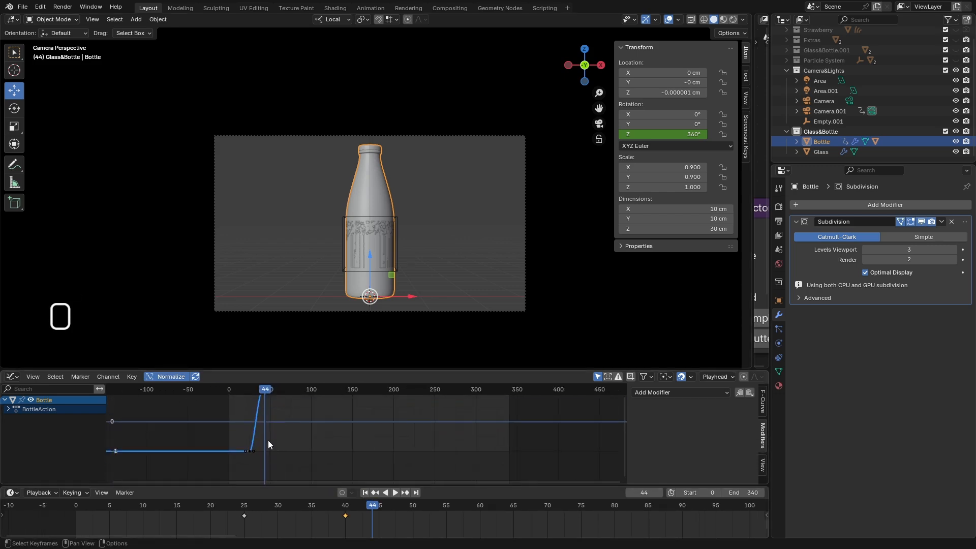
- Select the bottle's rotation keyframe at frame 25 in the Graph Editor and set its interpolation to Back
left_click_drag(265, 394, 251, 392)
scroll(249, 453, "up", 2)
left_click(249, 451)
scroll(252, 456, "down", 2)
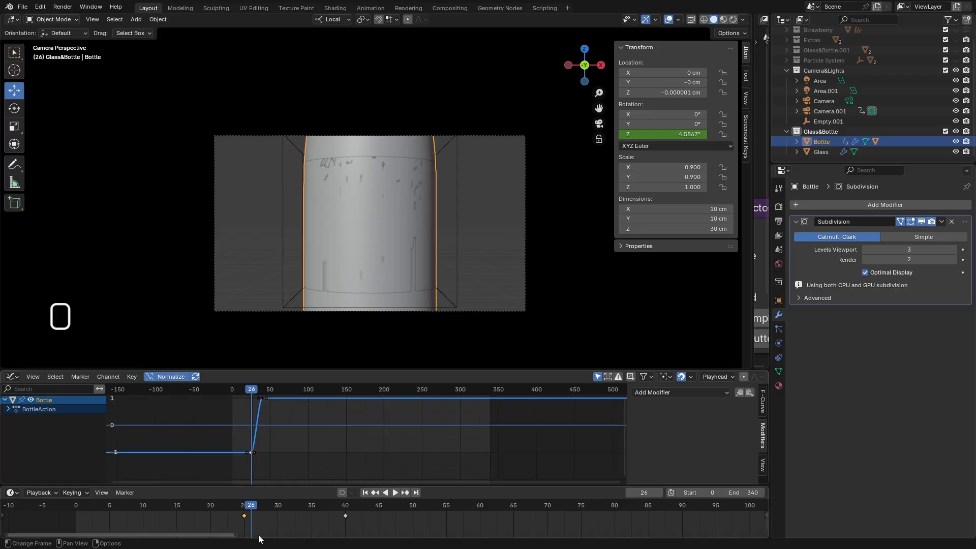
left_click(248, 505)
scroll(251, 458, "up", 4)
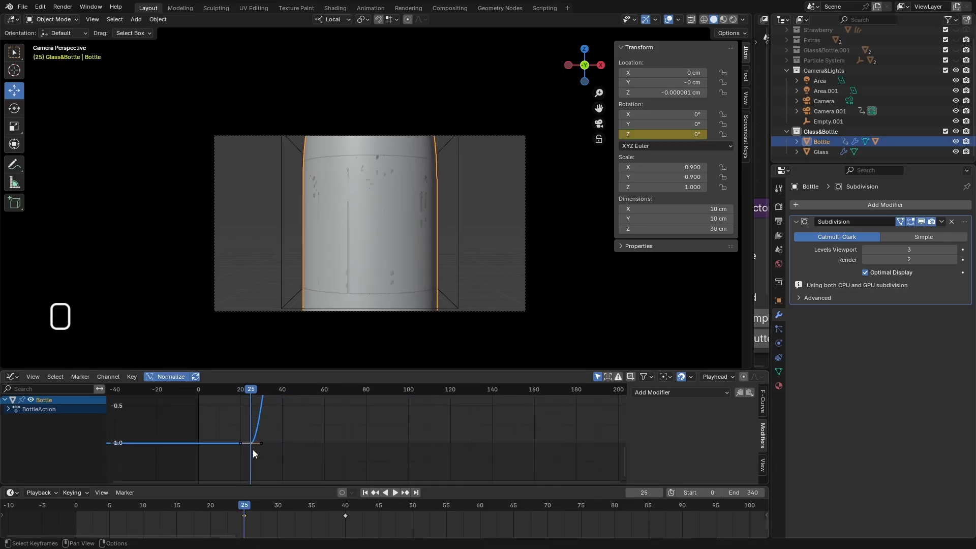
scroll(253, 453, "down", 3)
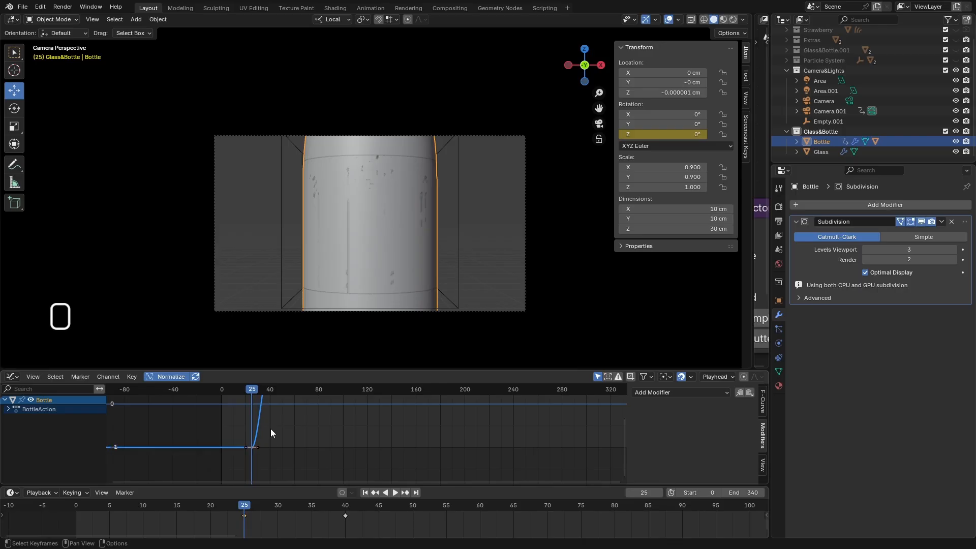
key("t")
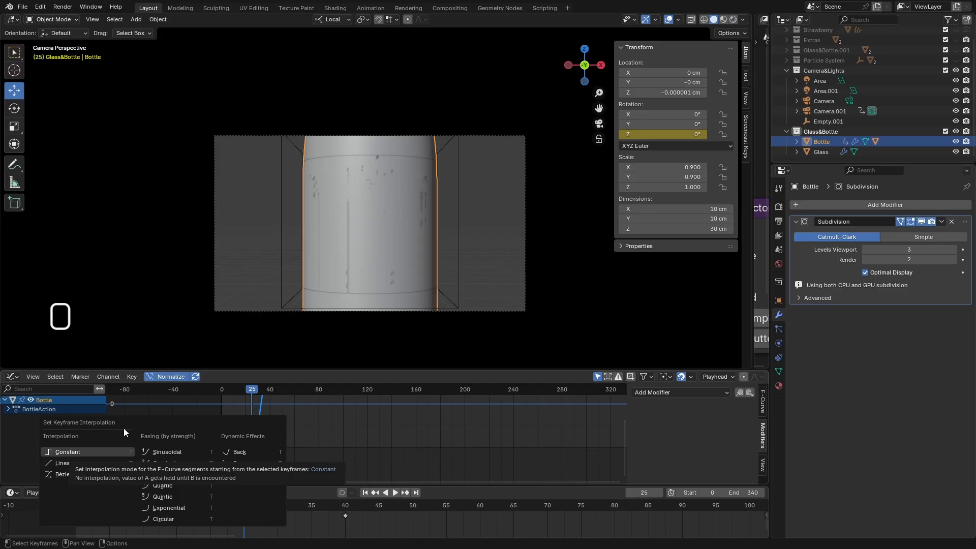
left_click(247, 451)
scroll(270, 447, "down", 3)
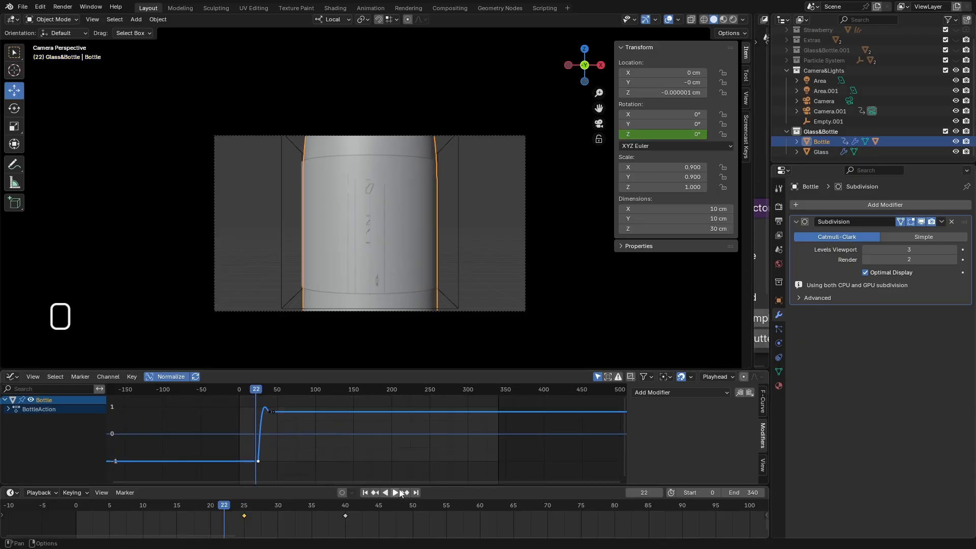
- Check the spin in rendered shading and move the bottle's 360° rotation keyframe to frame 45
mouse_move(373, 505)
left_mouse_down()
mouse_move(395, 492)
mouse_move(203, 504)
mouse_move(378, 503)
mouse_move(244, 505)
left_mouse_up()
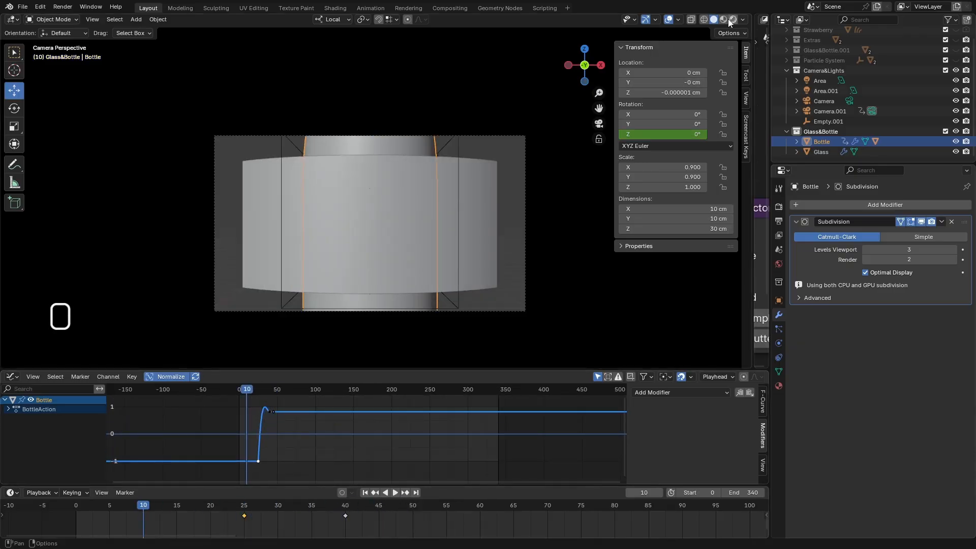
left_click(732, 19)
mouse_move(407, 505)
left_mouse_down()
mouse_move(425, 505)
mouse_move(252, 521)
mouse_move(297, 515)
left_mouse_up()
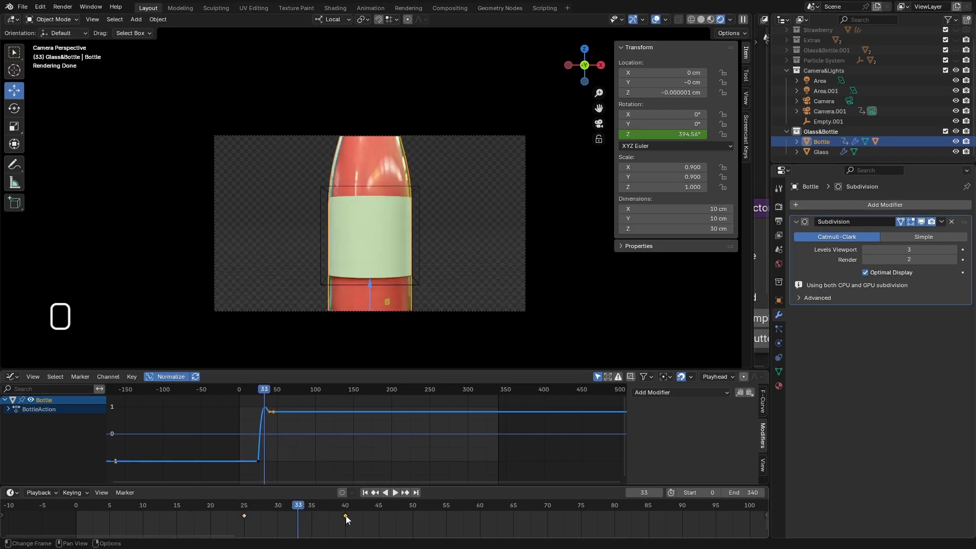
key("g")
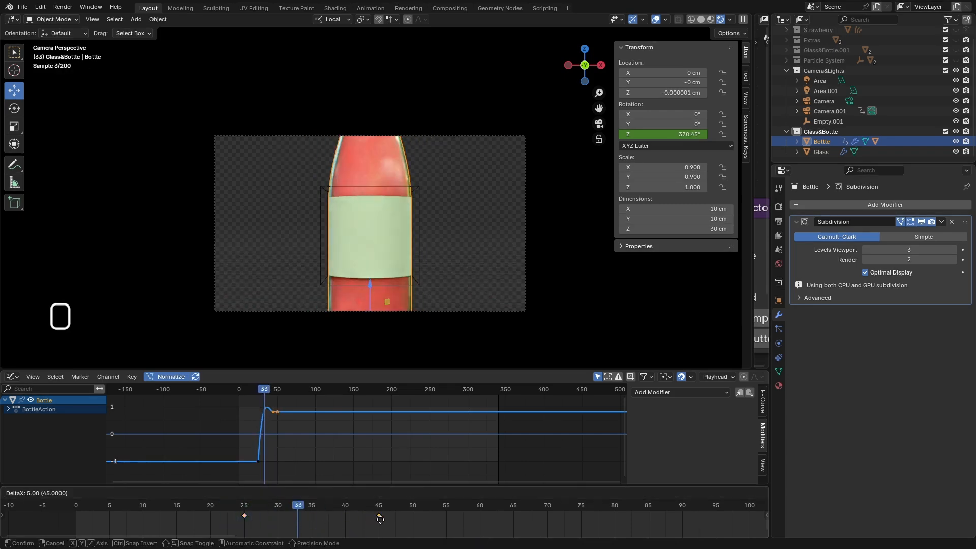
left_click(379, 518)
- Replay the slower spin and shift the bottle's 360° rotation keyframe another 10 frames to frame 55
left_click_drag(308, 510, 194, 514)
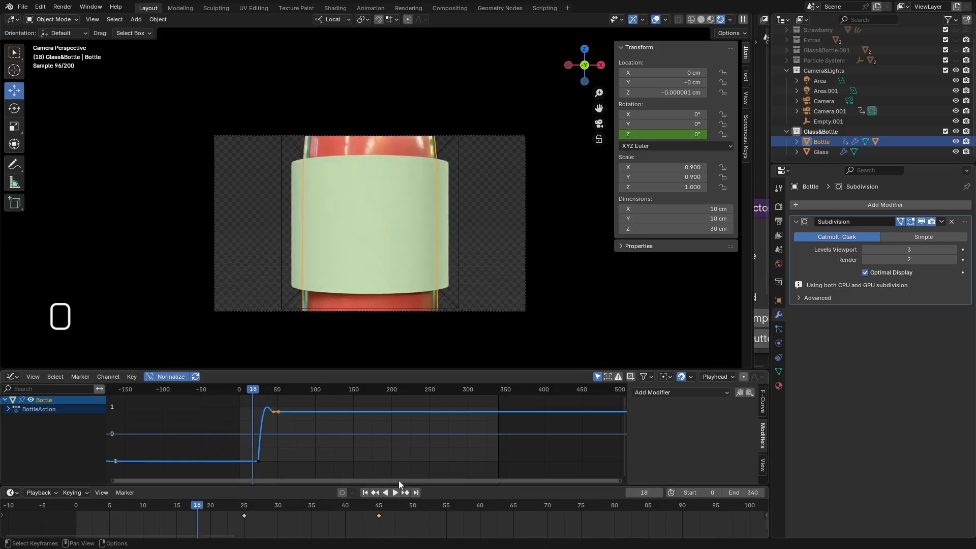
left_click(395, 492)
left_click_drag(231, 518, 281, 520)
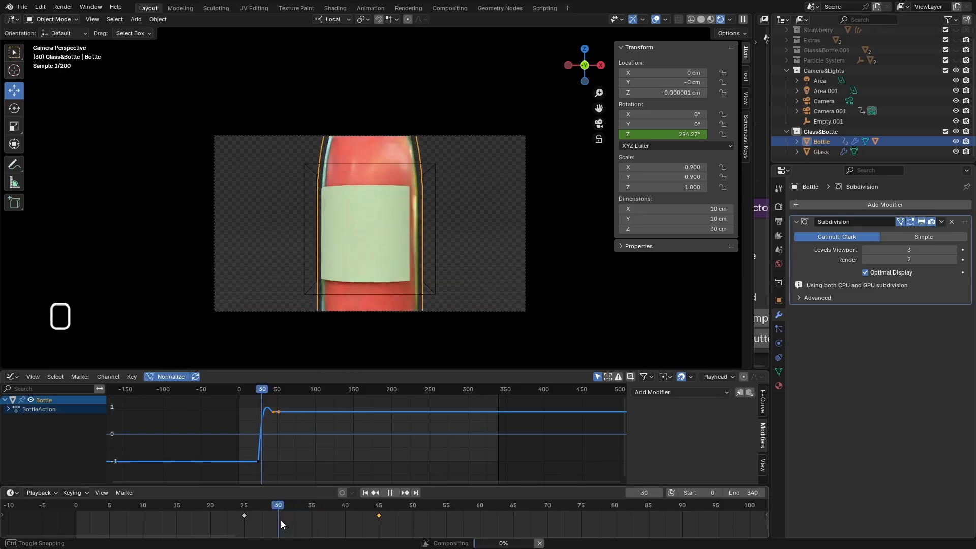
type("g10")
key("Return")
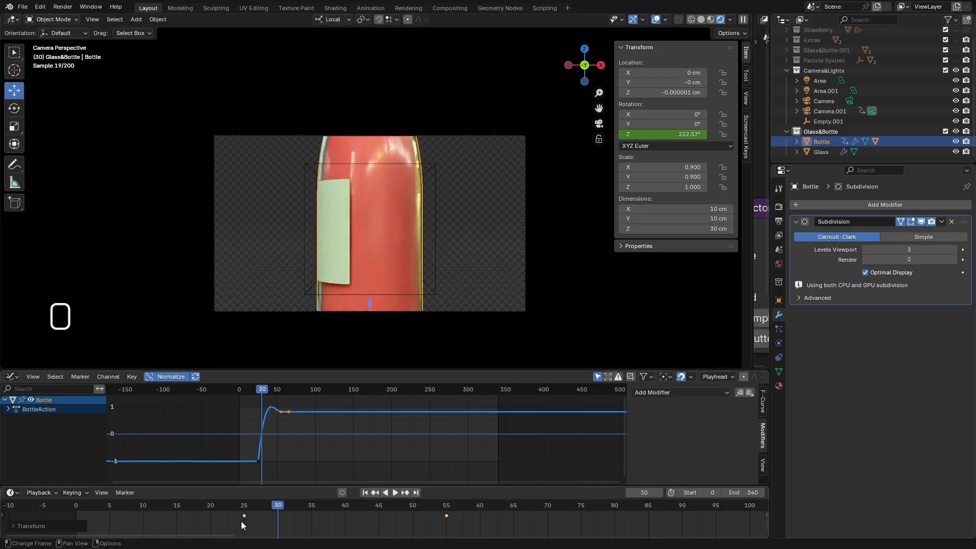
- Move the bottle's 0° rotation keyframe to frame 30 and replay the spin in rendered shading
left_click_drag(248, 514, 197, 508)
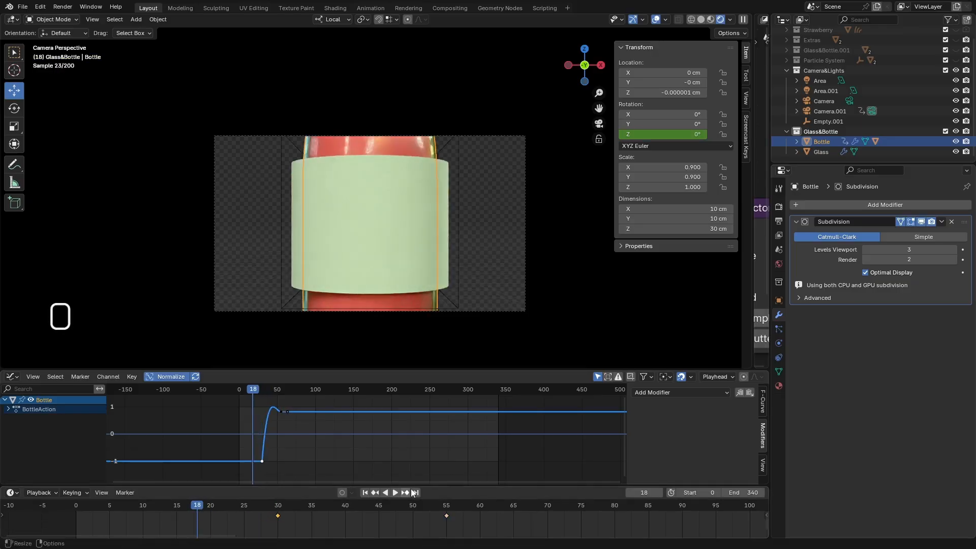
left_click(395, 493)
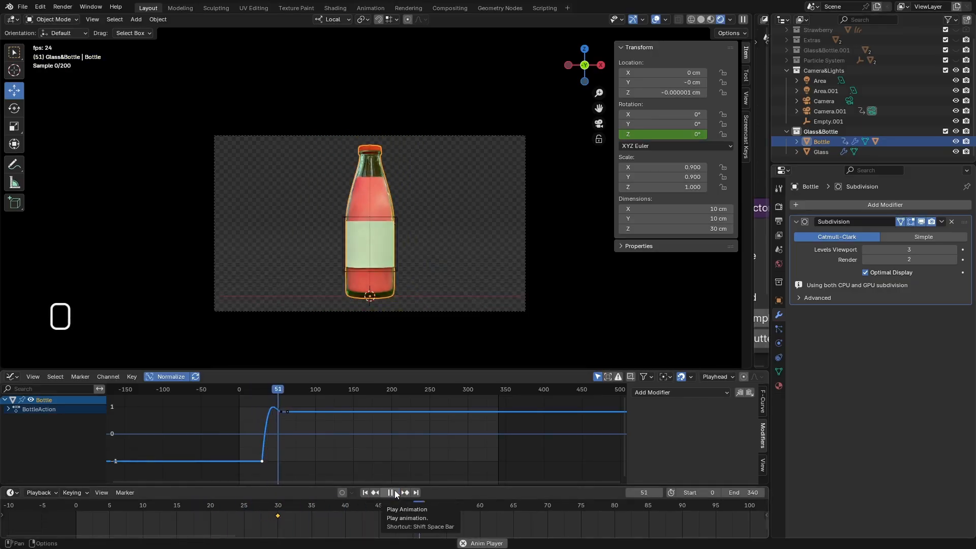
left_click_drag(142, 516, 359, 515)
key("space")
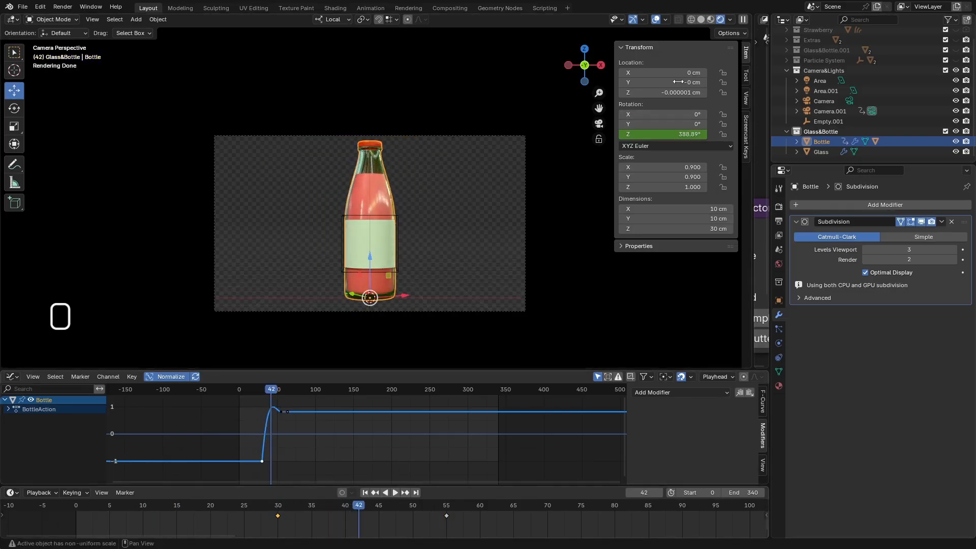
- Return to solid shading, then at frame 55 select the glass in top view and keyframe only its Z rotation at 90°
left_click(700, 19)
scroll(386, 249, "down", 3)
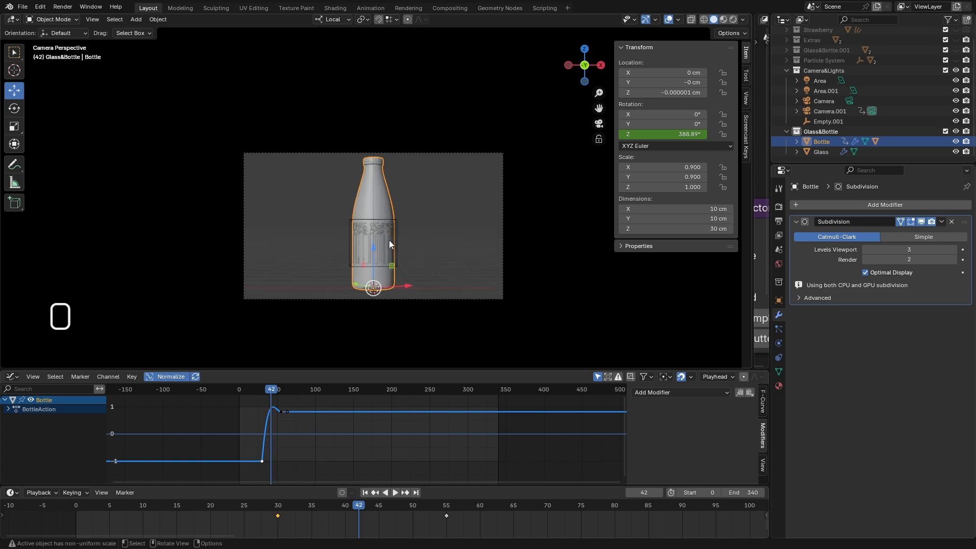
left_click_drag(362, 503, 447, 515)
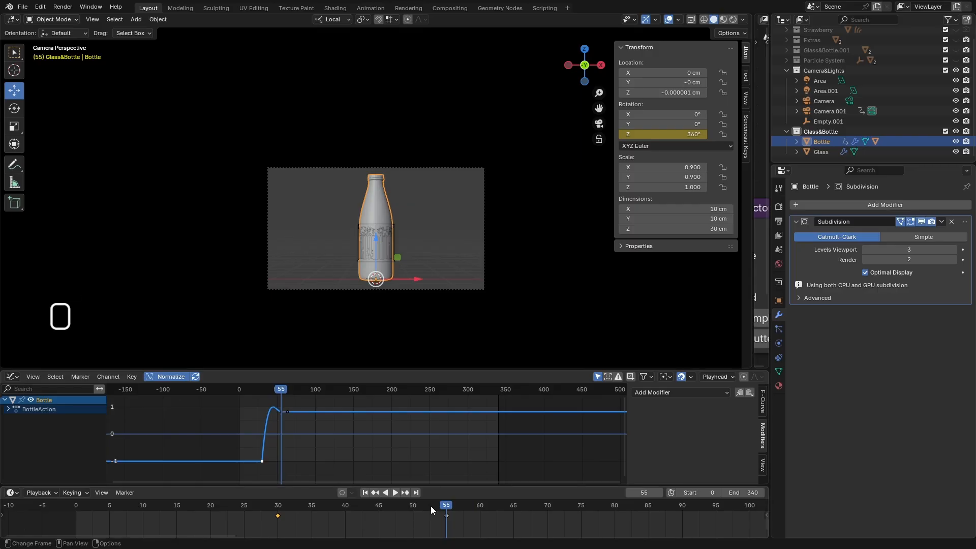
left_click(447, 516)
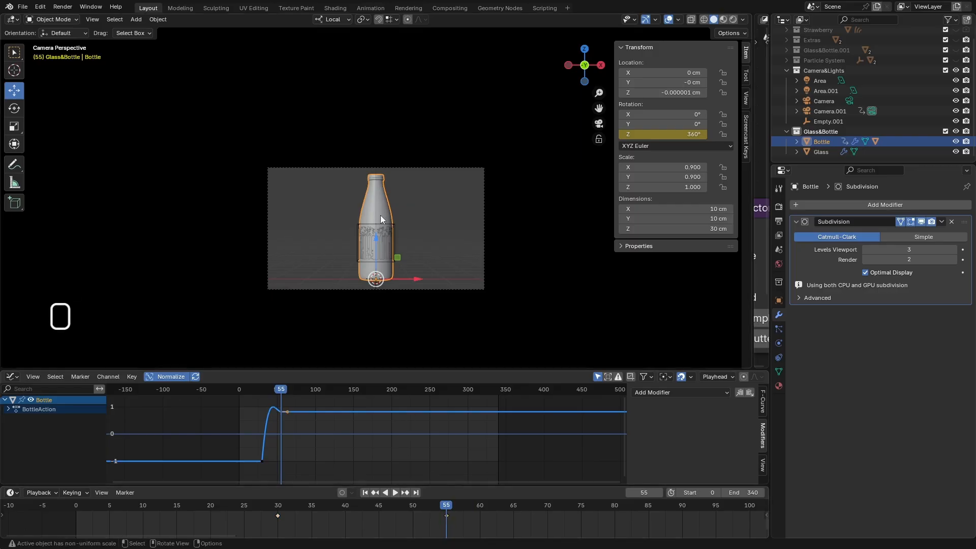
middle_click_drag(392, 269, 404, 127)
key("KP_7")
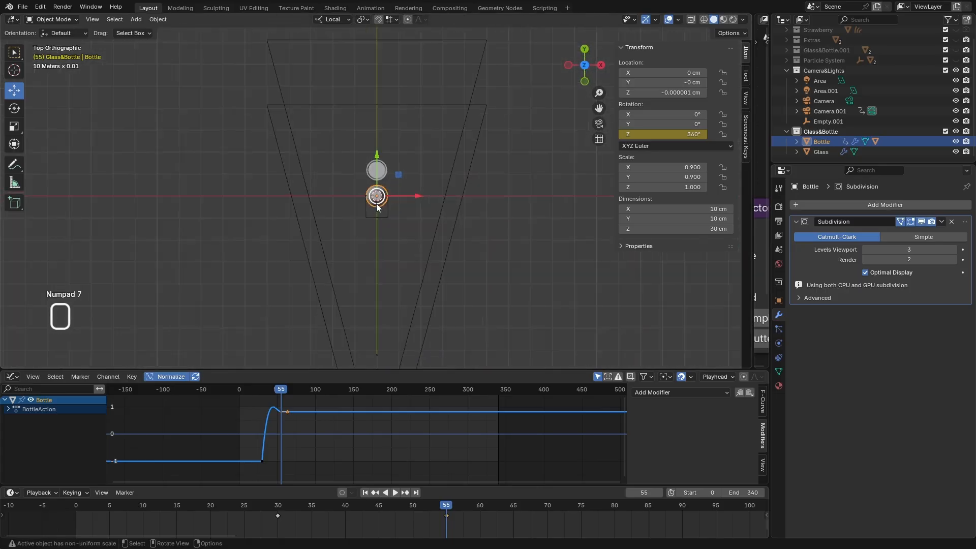
left_click(389, 154)
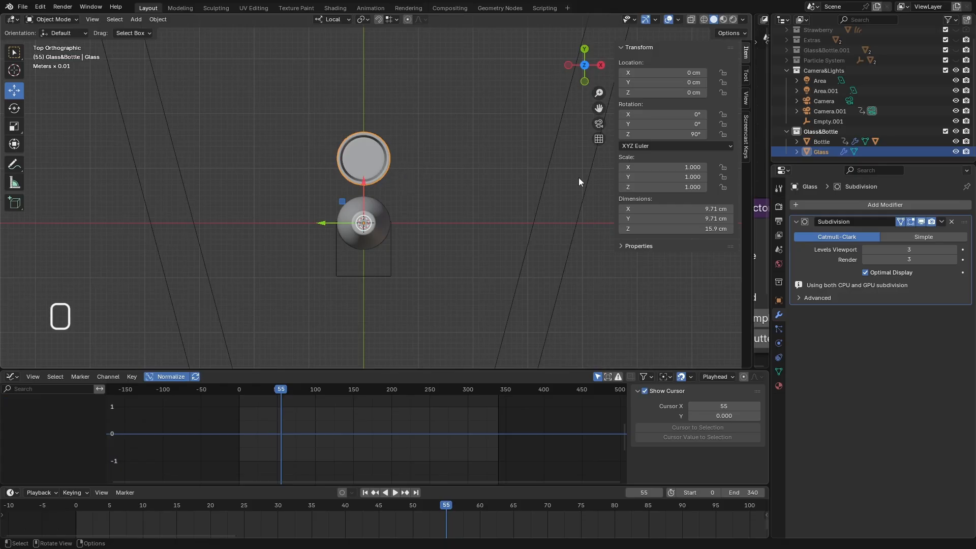
right_click(659, 134)
left_click(629, 136)
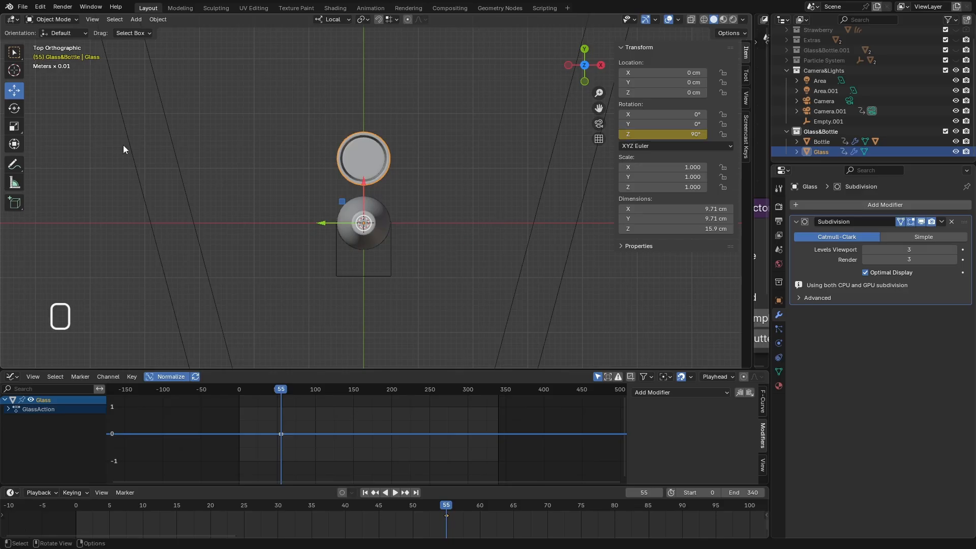
- At frame 65, set the glass's Z rotation to 0° and insert a keyframe for it
left_click(14, 109)
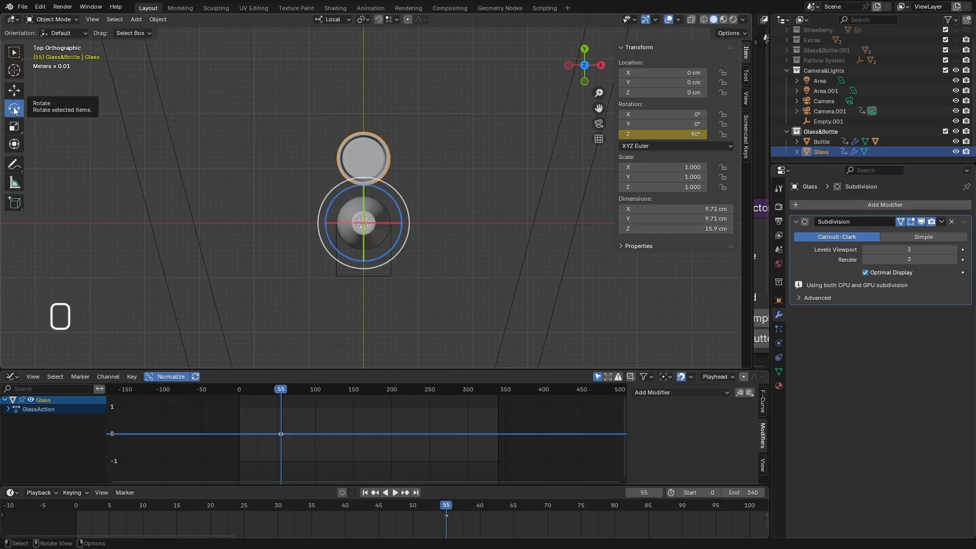
key("BackSpace")
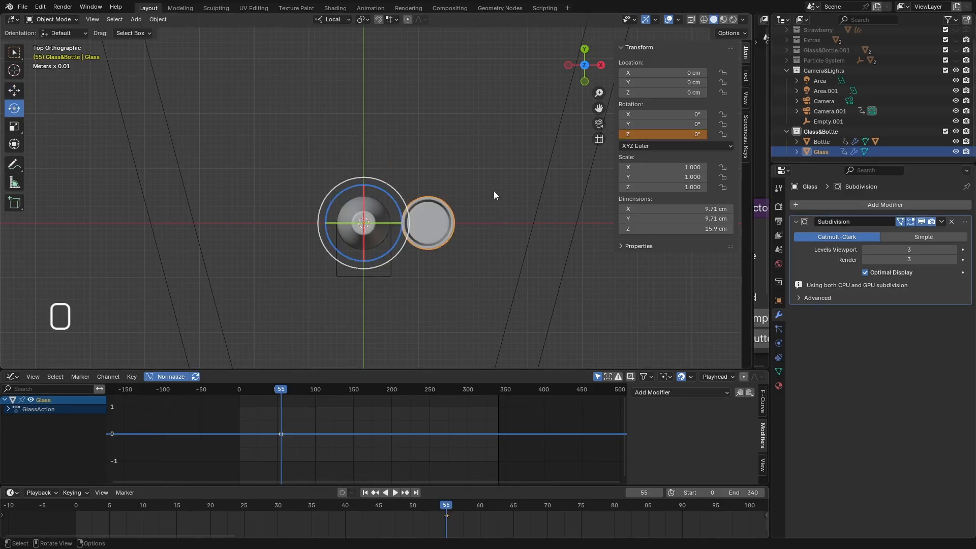
key("ctrl+z")
left_click_drag(449, 511, 482, 504)
left_click_drag(685, 134, 656, 135)
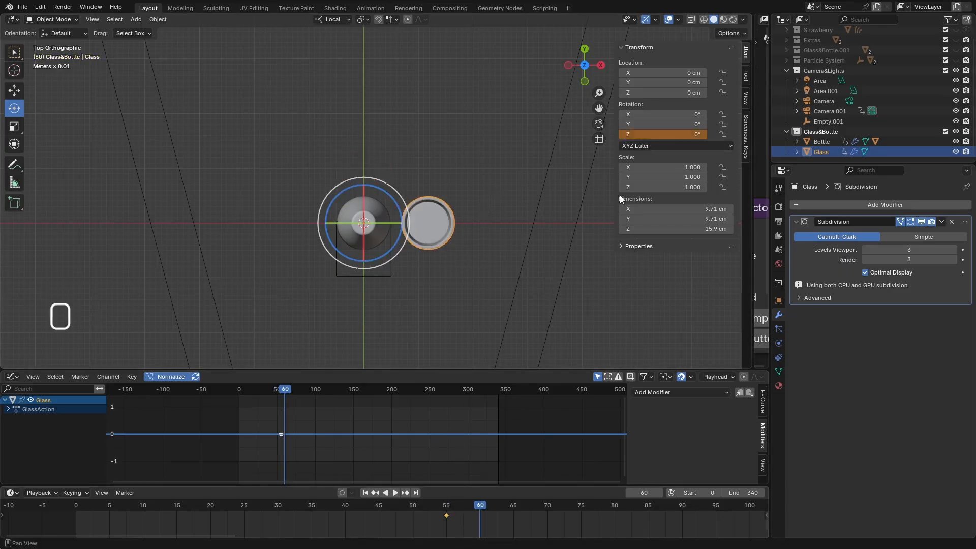
key("i")
- Switch to the camera view and play the animation to check how the glass rotates out from behind the bottle
left_click_drag(481, 509, 456, 514)
key("KP_0")
key("shift+Left")
left_click(394, 492)
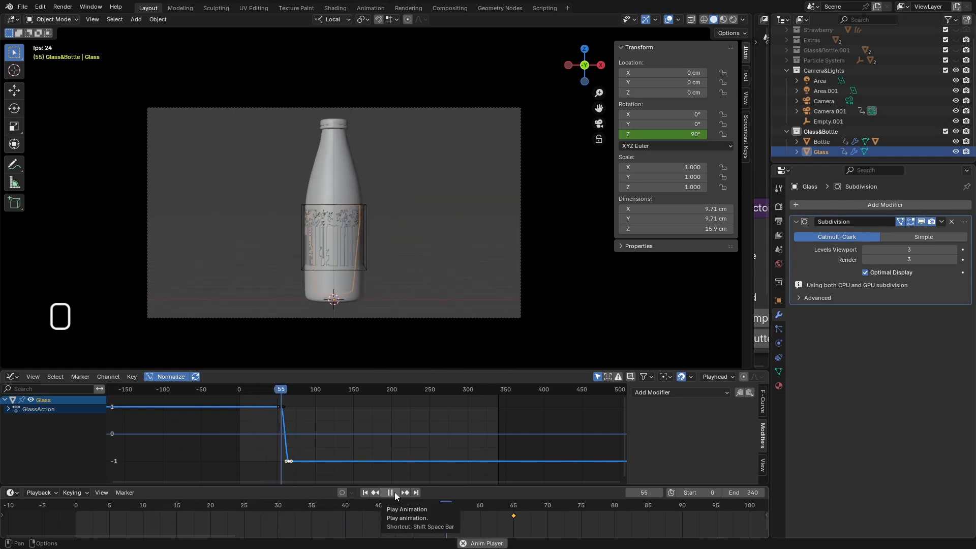
left_click(393, 493)
- Inspect the glass's rotation keyframes at frames 55 and 65 in the graph and replay the animation
left_click(514, 510)
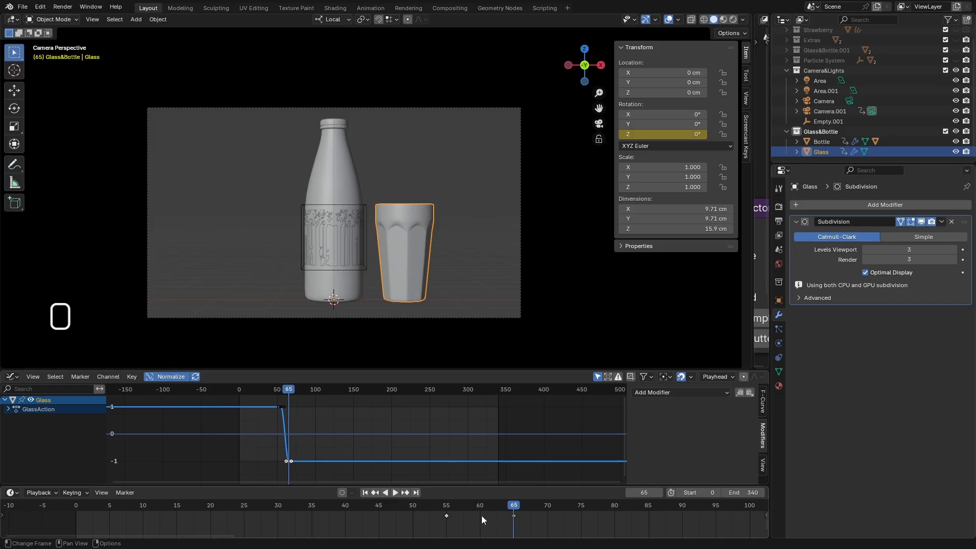
left_click(446, 516)
left_click(446, 516)
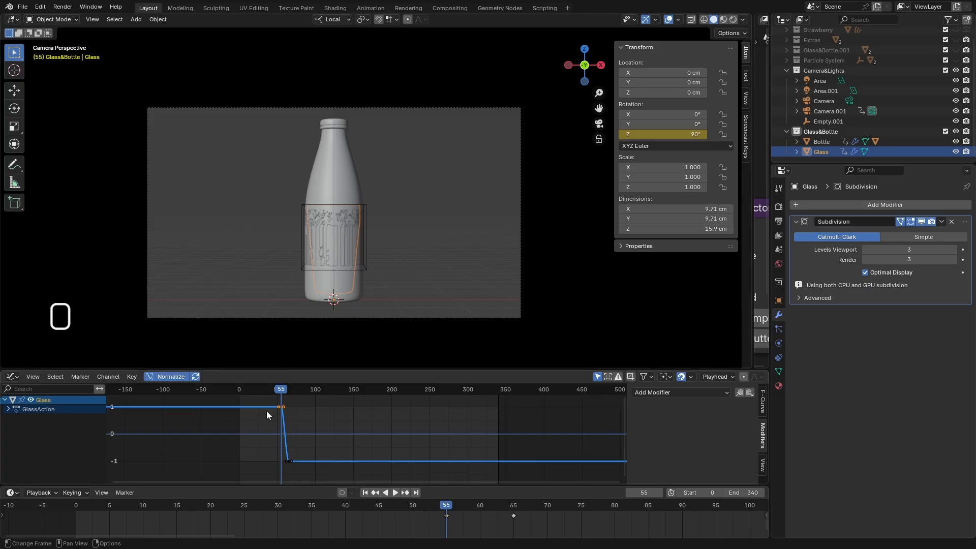
scroll(283, 412, "up", 5)
left_click(289, 405)
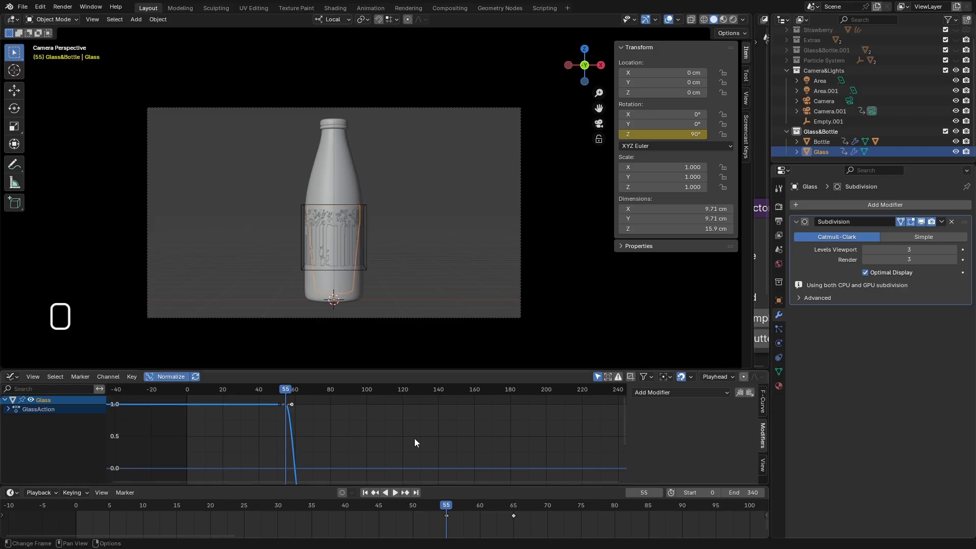
scroll(370, 298, "down", 3)
scroll(350, 275, "up", 3)
left_click_drag(279, 391, 300, 393)
left_click_drag(291, 392, 319, 395)
scroll(325, 404, "down", 5)
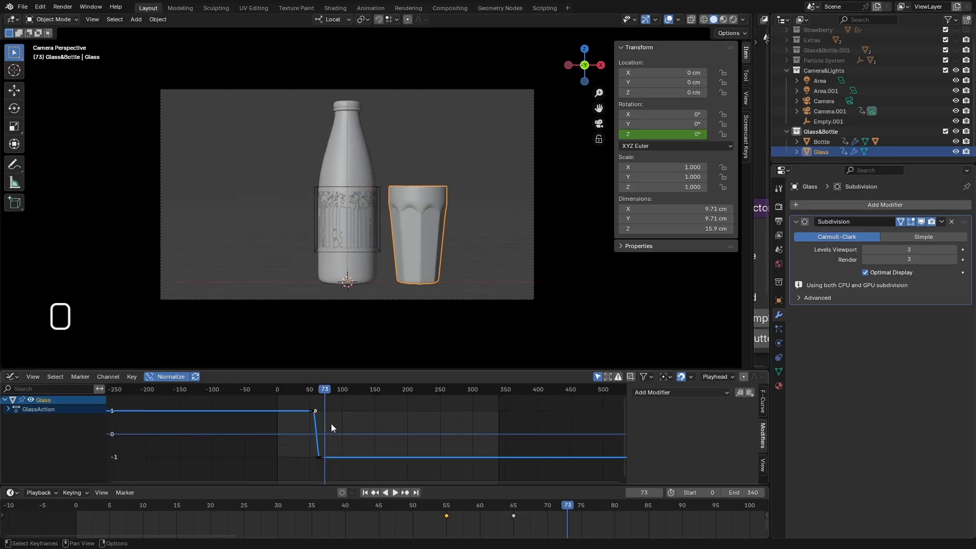
left_click(269, 391)
left_click(396, 493)
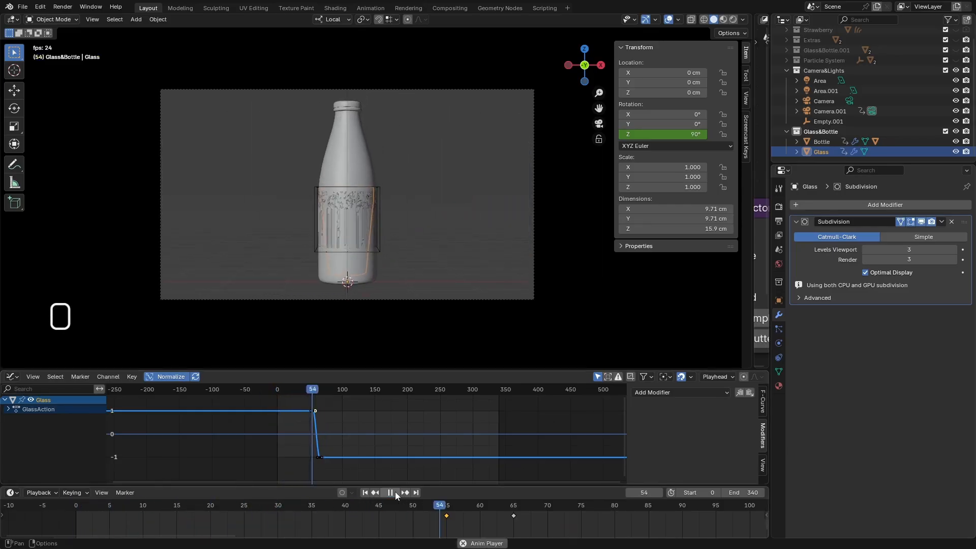
left_click(395, 492)
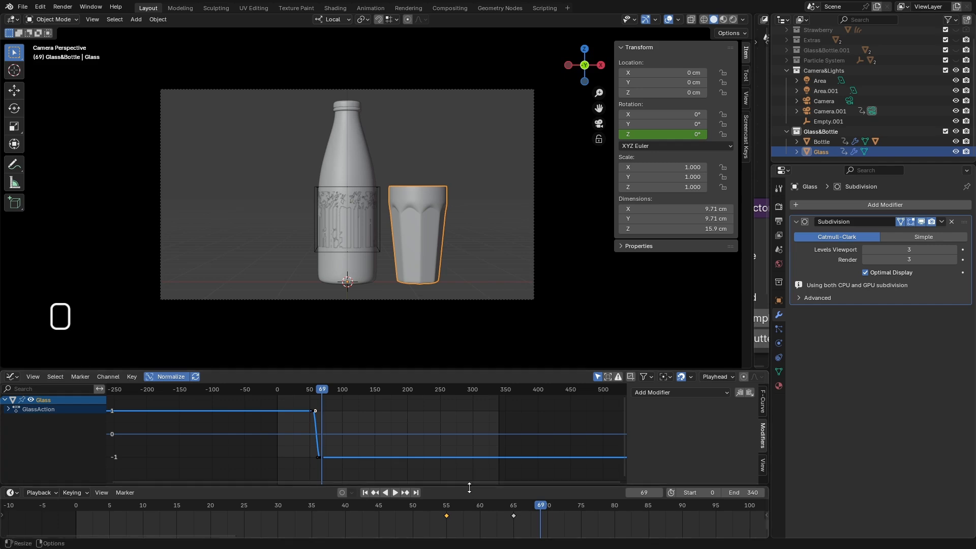
- At frame 60, keyframe only the X location of Camera.001 at 0 cm
left_click_drag(473, 485, 472, 445)
left_click_drag(538, 468, 514, 473)
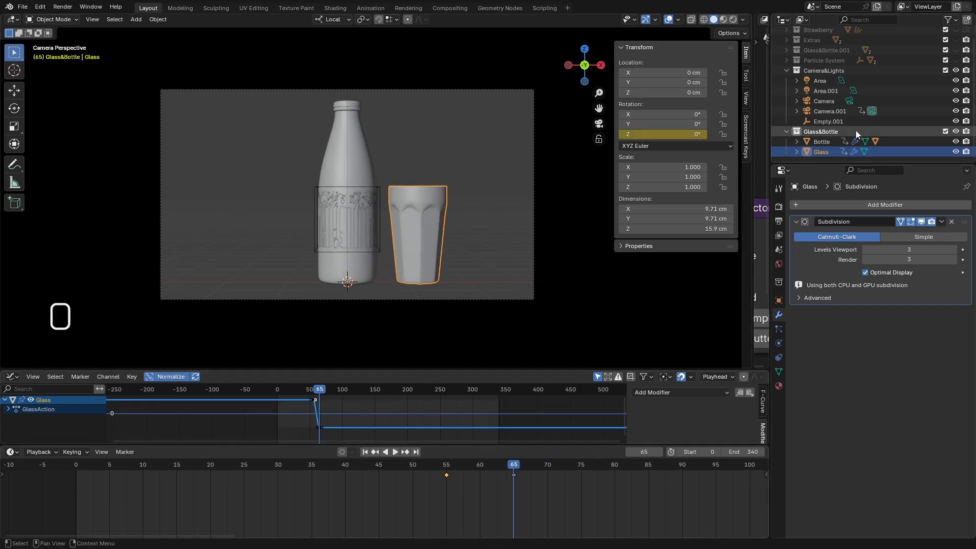
left_click(828, 111)
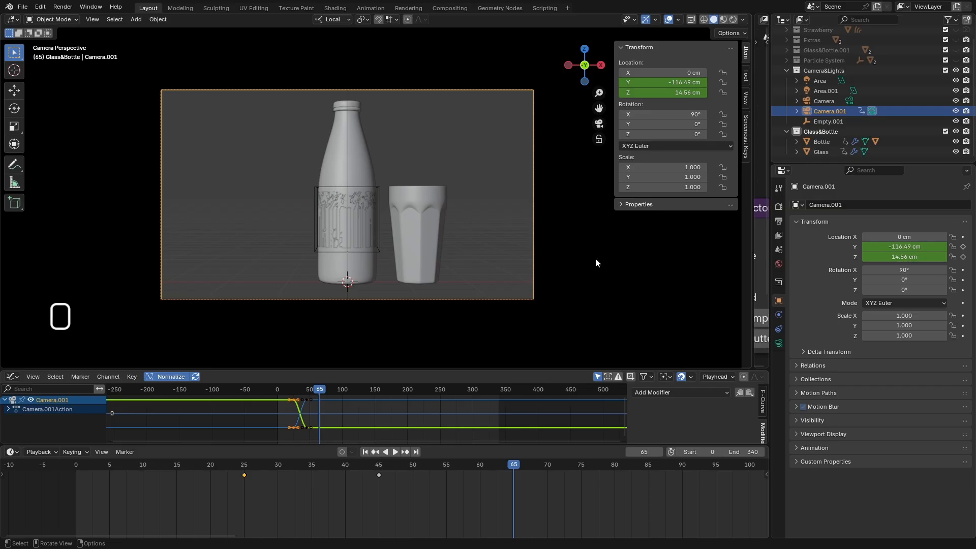
left_click_drag(512, 465, 479, 467)
left_click(435, 200)
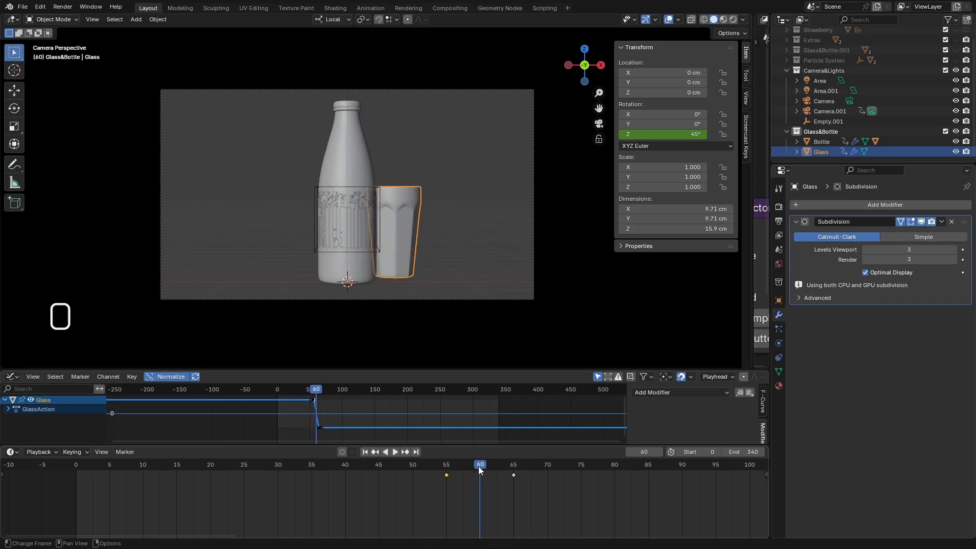
left_click(827, 111)
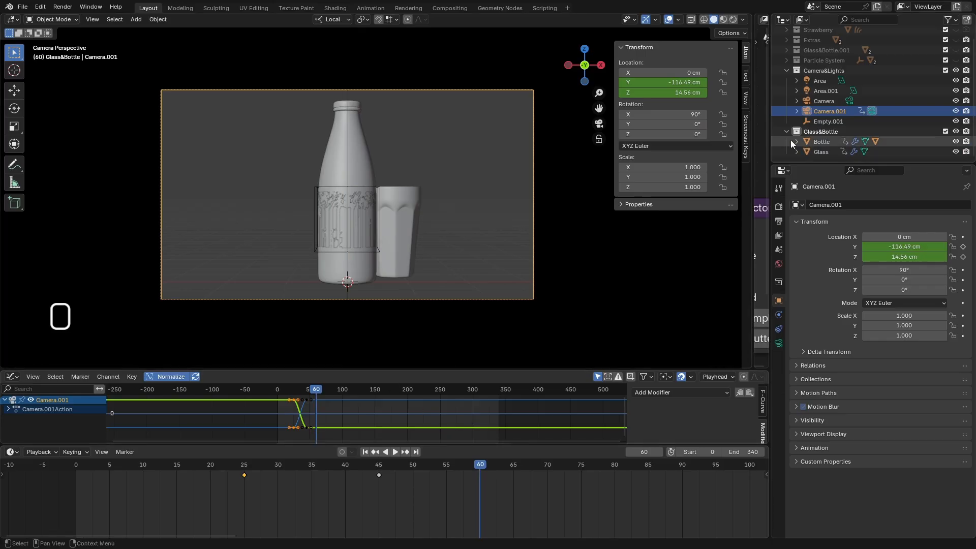
right_click(660, 72)
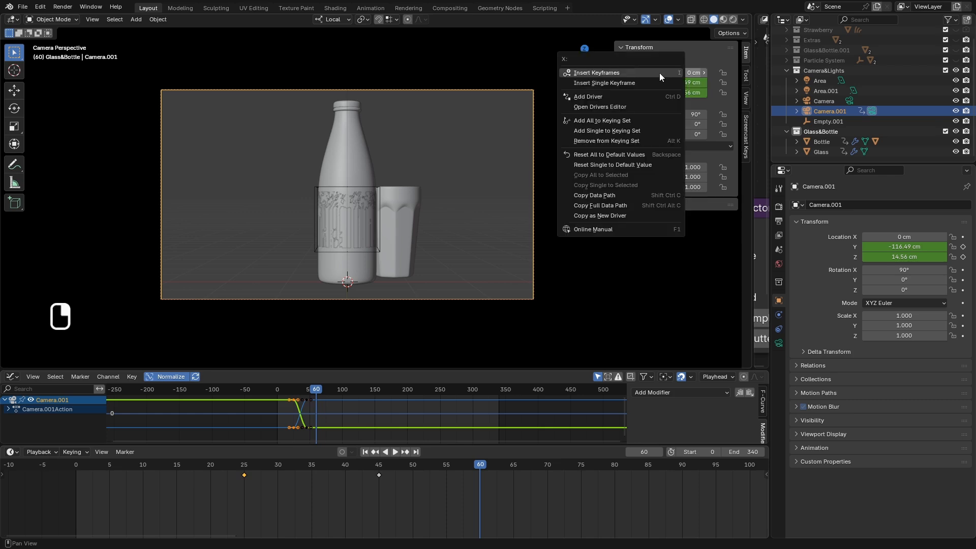
left_click(612, 75)
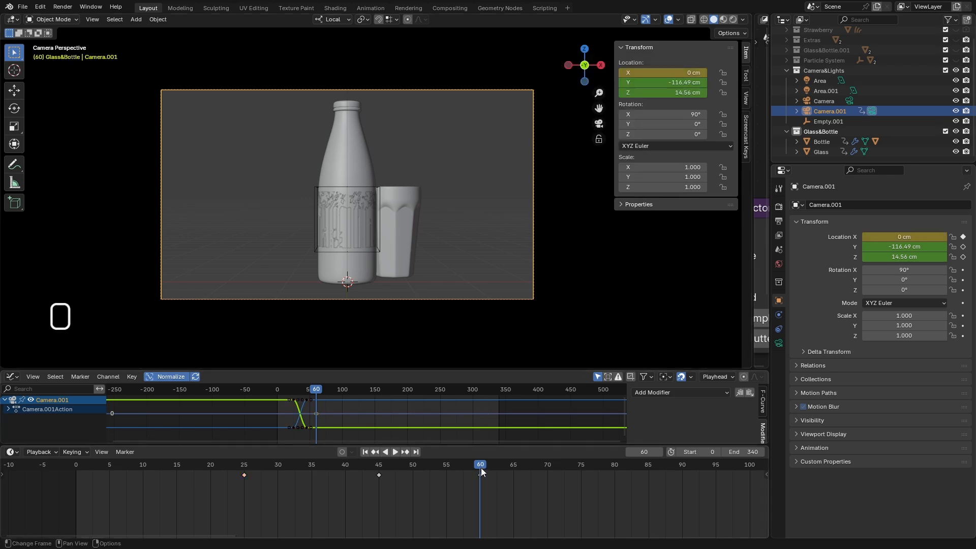
- At frame 65, set the X location of Camera.001 to 5.5 cm and keyframe only that axis
left_click_drag(481, 470, 514, 471)
mouse_move(683, 72)
left_mouse_down()
mouse_move(671, 72)
mouse_move(713, 72)
mouse_move(675, 72)
left_mouse_up()
right_click(675, 72)
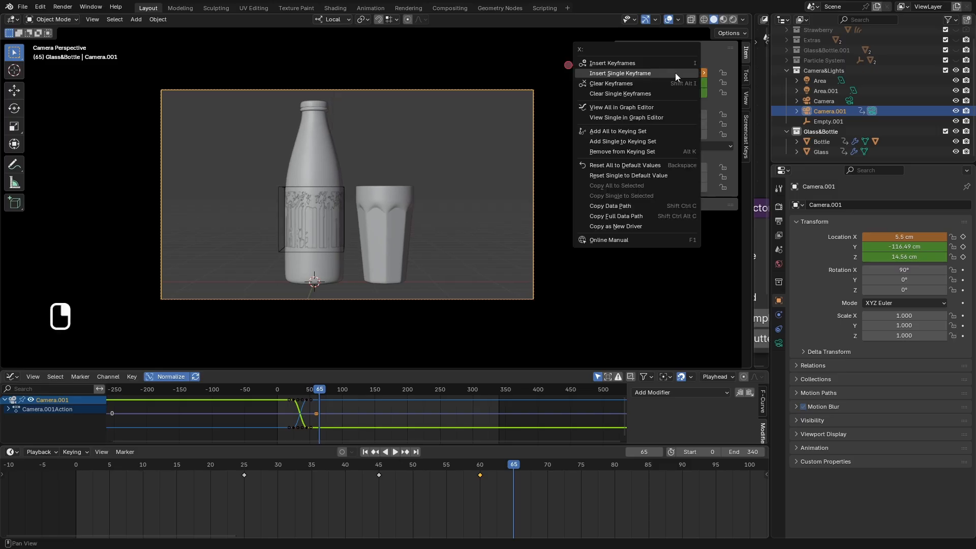
left_click(639, 74)
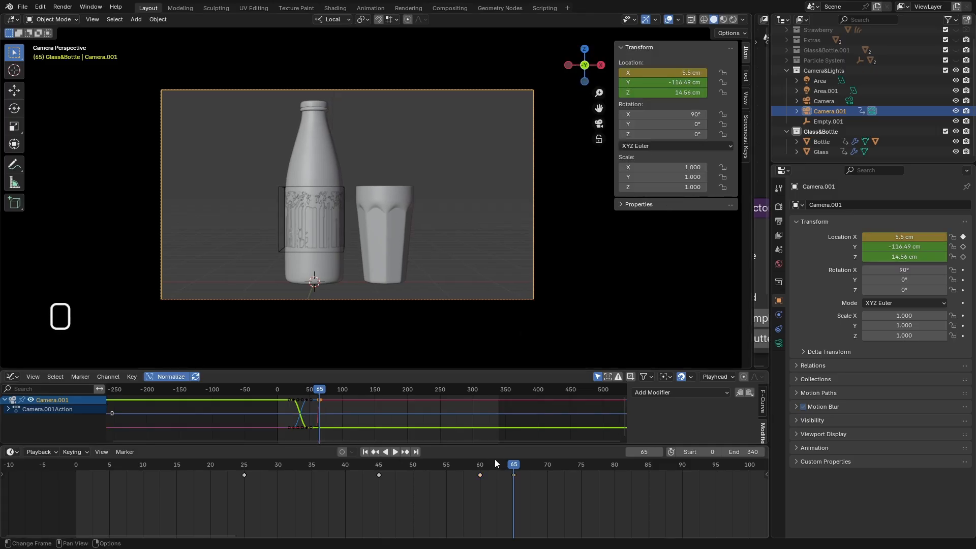
- Check the sideways camera move in rendered shading, then return to solid shading and play the animation
mouse_move(495, 459)
left_mouse_down()
mouse_move(74, 473)
mouse_move(391, 456)
mouse_move(337, 473)
mouse_move(419, 473)
left_mouse_up()
mouse_move(331, 467)
left_mouse_down()
mouse_move(323, 465)
mouse_move(516, 474)
mouse_move(481, 471)
left_mouse_up()
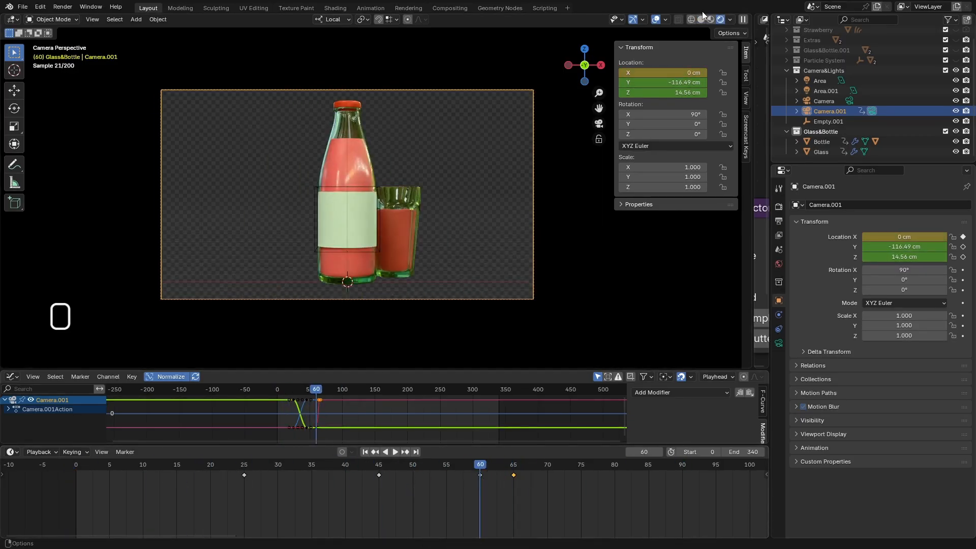
left_click(702, 20)
mouse_move(418, 478)
left_mouse_down()
mouse_move(237, 466)
mouse_move(93, 470)
left_mouse_up()
left_click(393, 451)
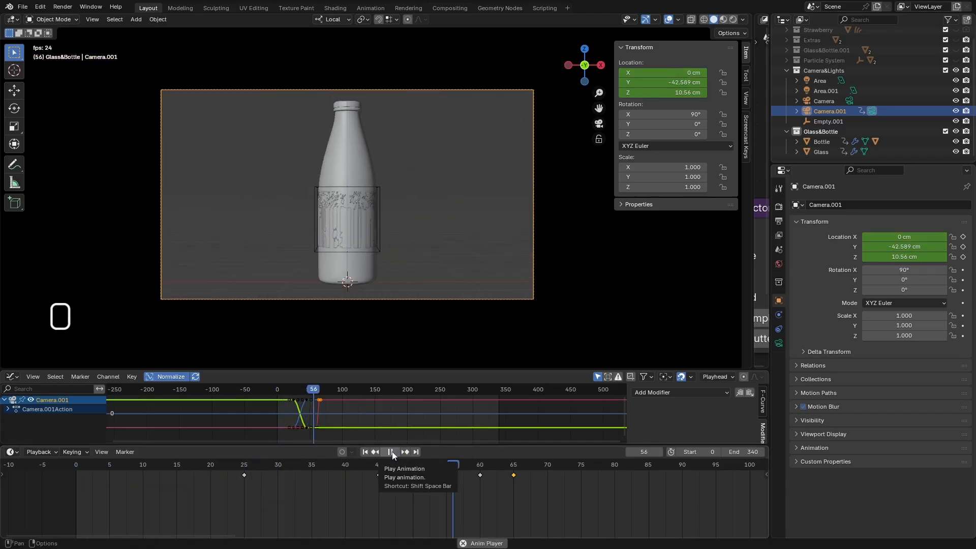
left_click(390, 452)
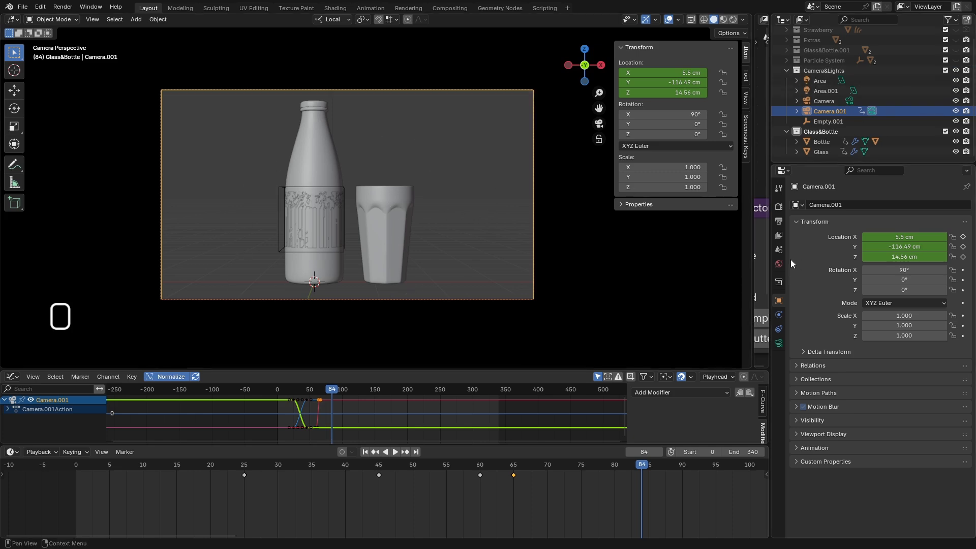
left_click(781, 328)
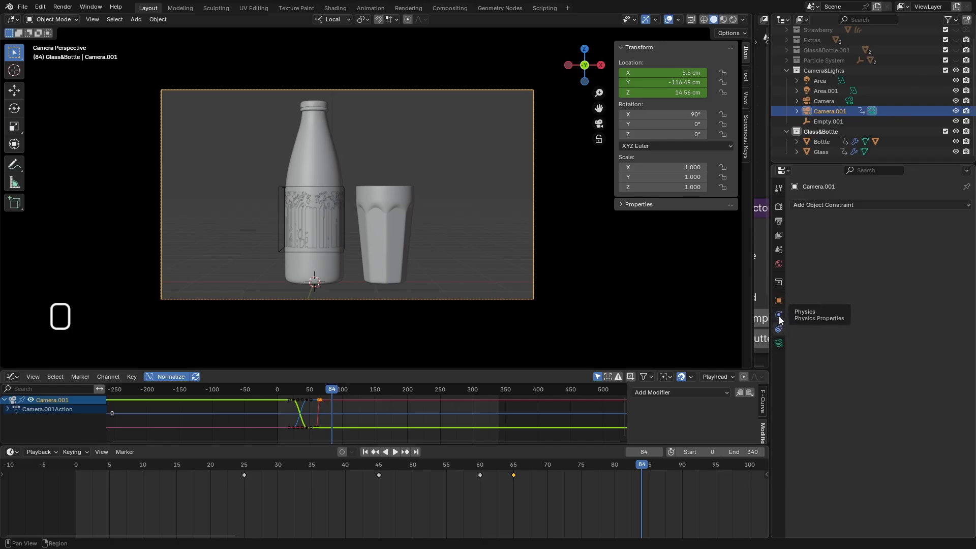
left_click(779, 316)
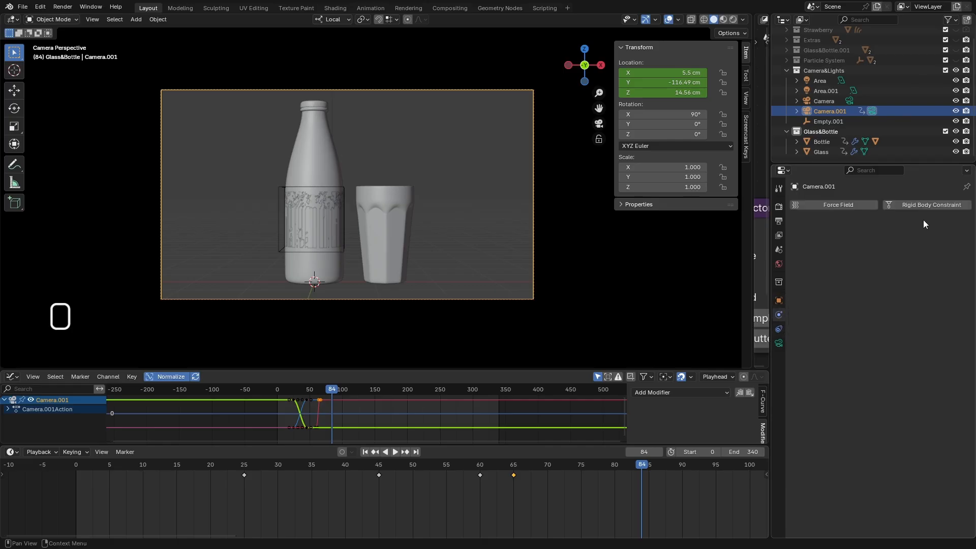
left_click(778, 188)
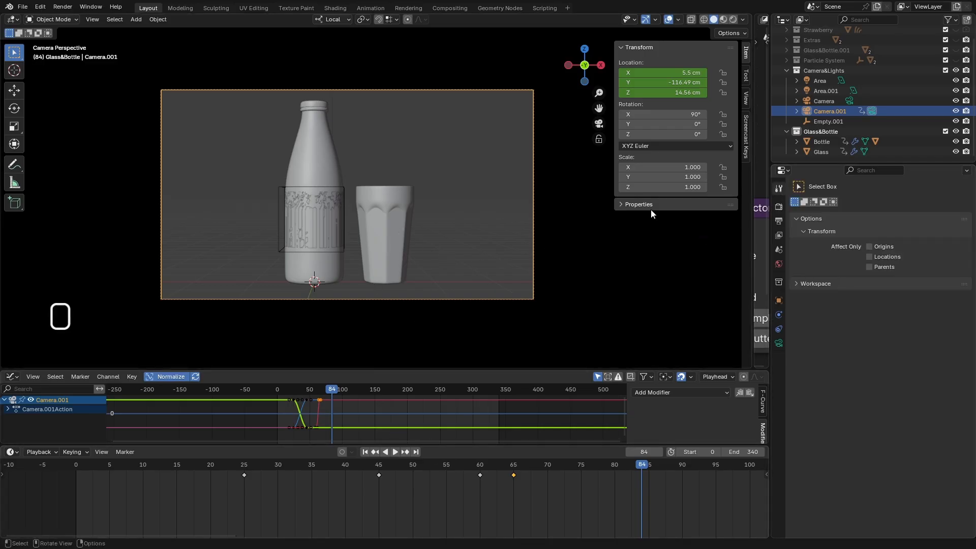
- Expand the Particle System collection and create a new collection named BG in the scene
left_click(787, 60)
left_click(825, 90)
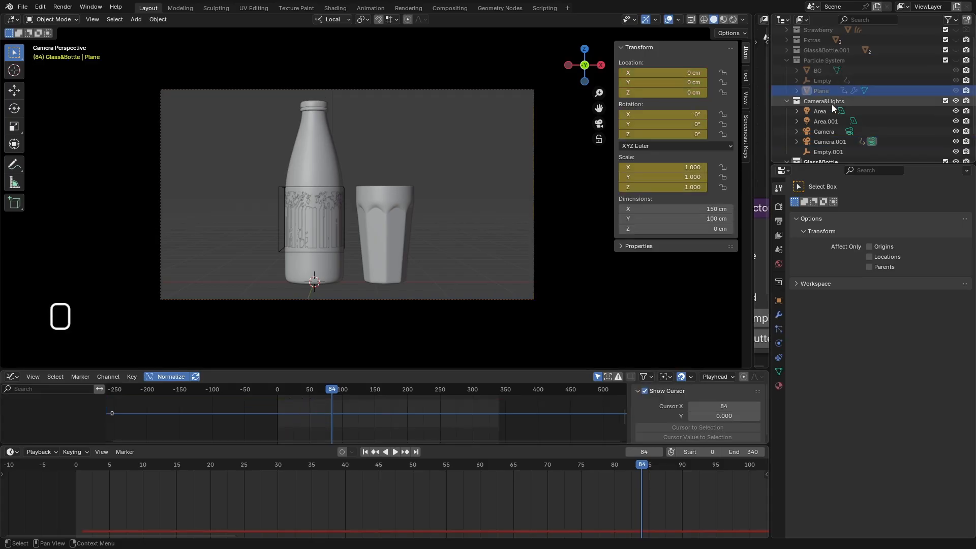
left_click_drag(825, 166, 821, 271)
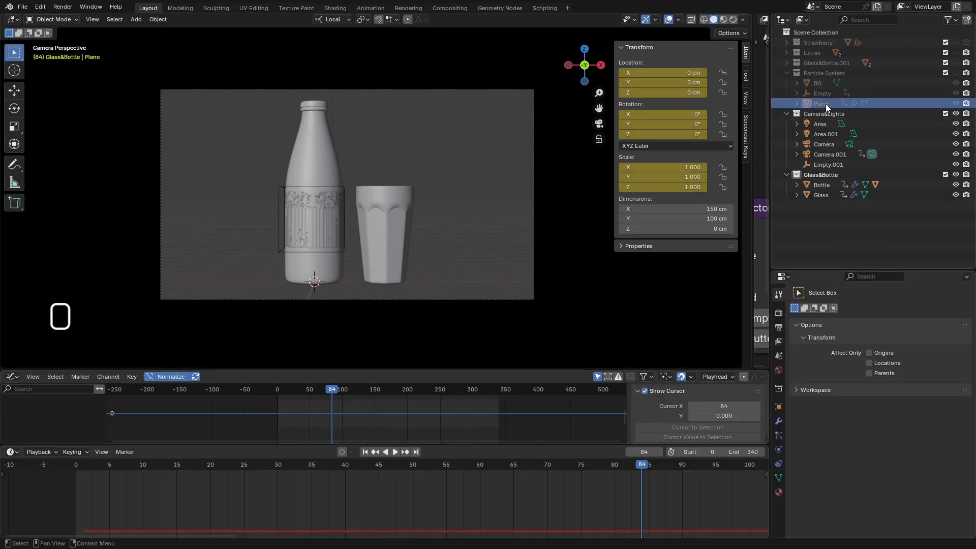
right_click(825, 230)
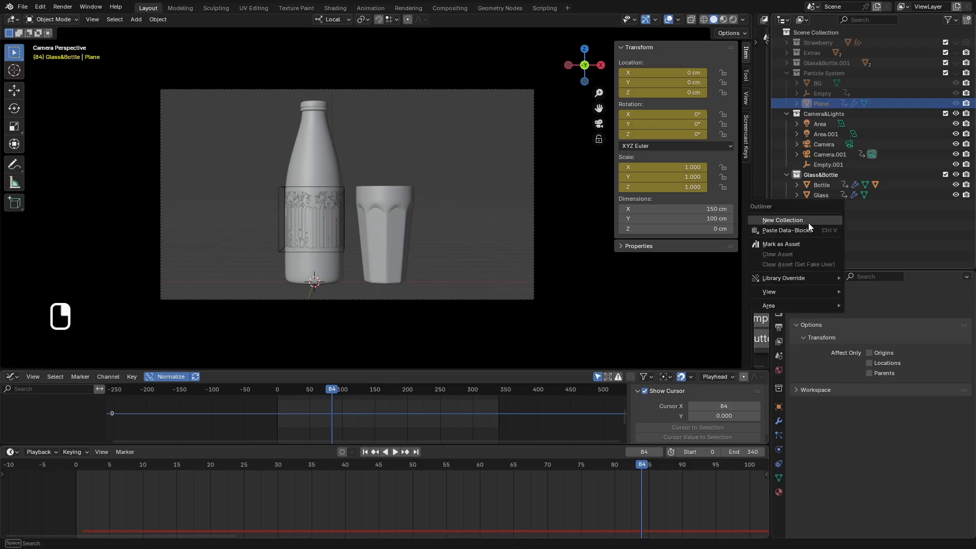
left_click(809, 223)
double_click(824, 205)
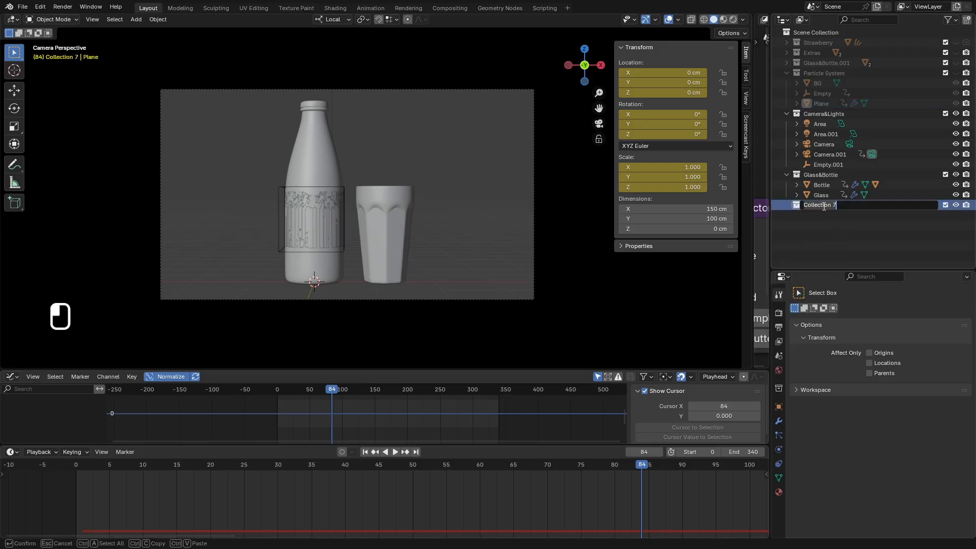
type("BG")
key("Return")
- Duplicate the Particle System collection's BG backdrop in place, move the copy into the new BG collection, and leave Particle System hidden
left_click(826, 102)
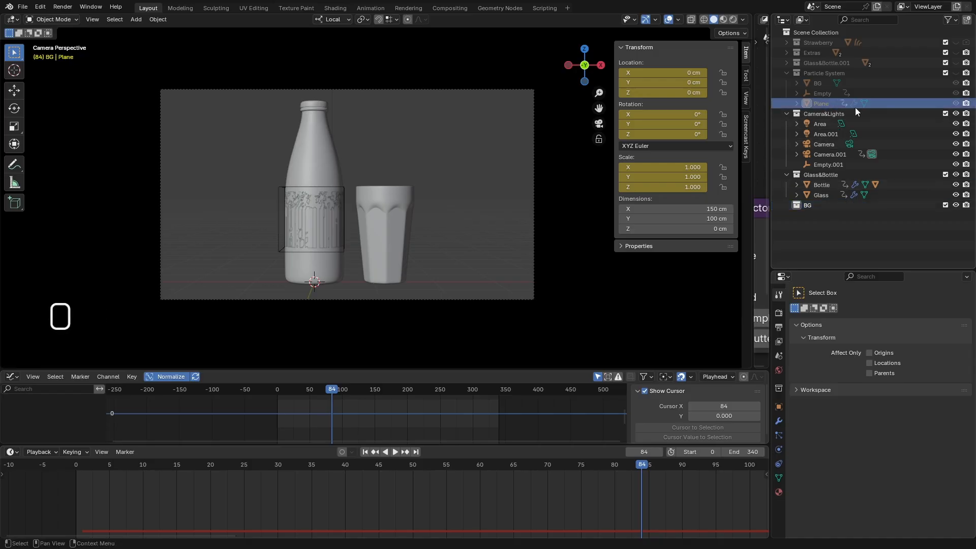
left_click(956, 72)
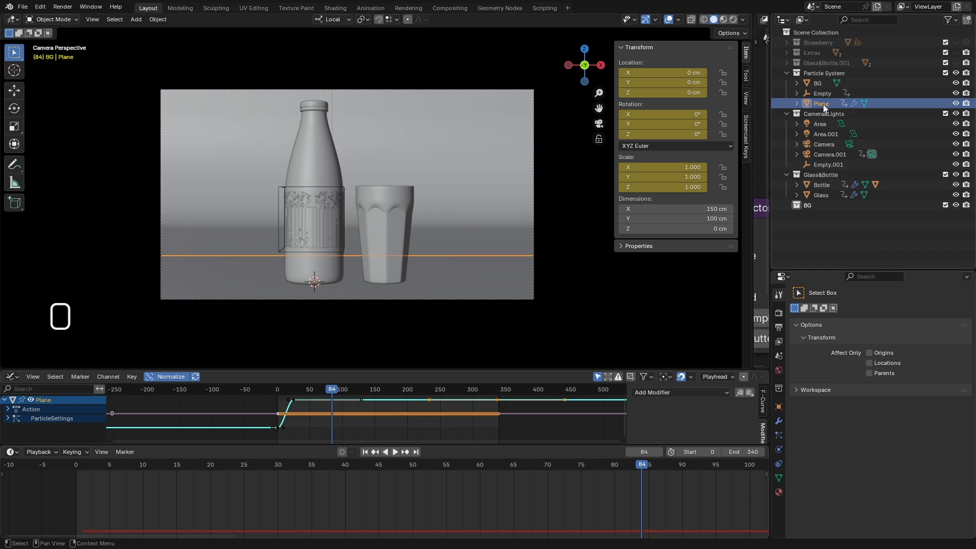
left_click(525, 175)
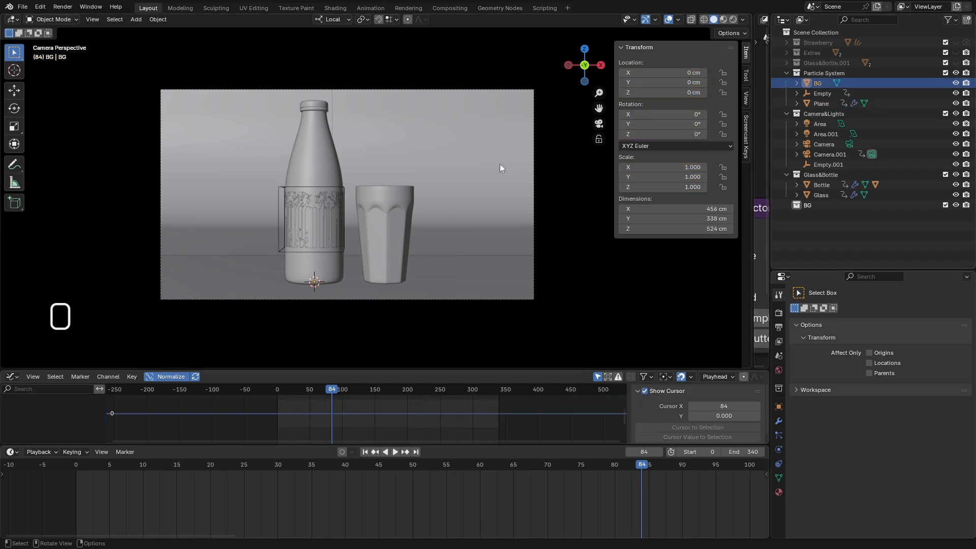
key("shift+d")
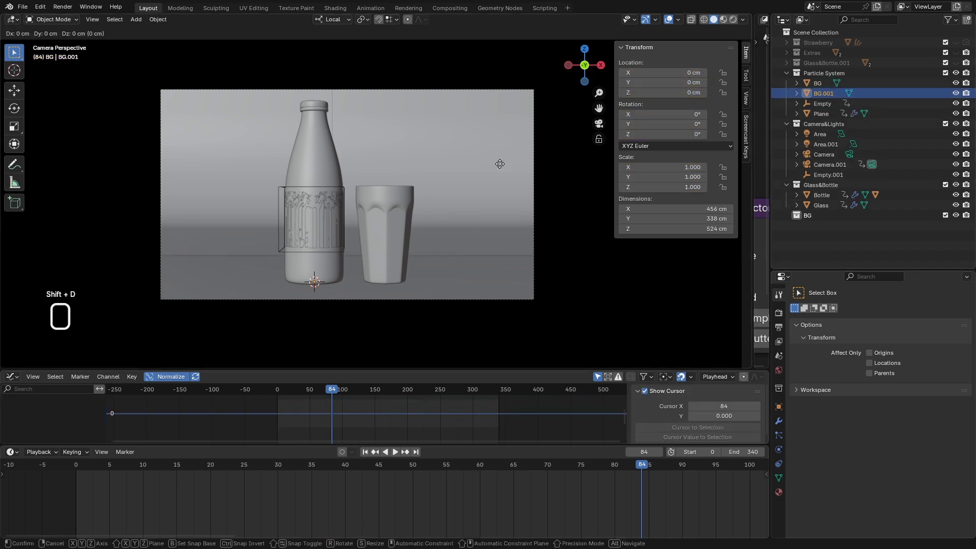
key("Return")
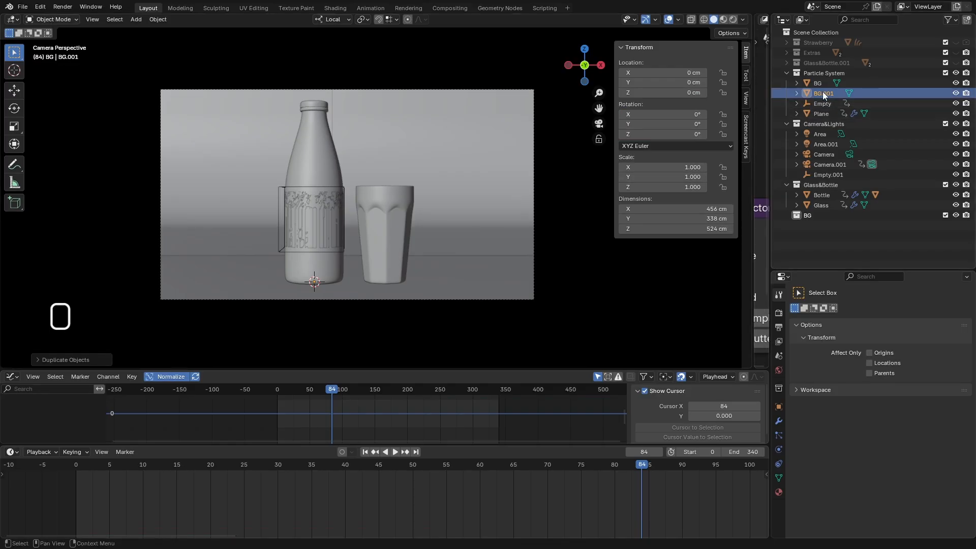
left_click_drag(822, 93, 812, 217)
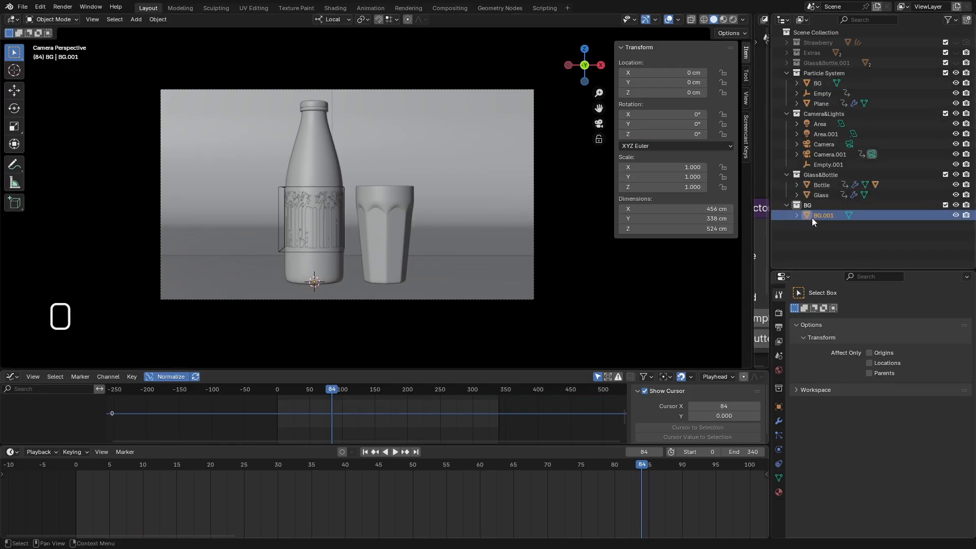
left_click(956, 73)
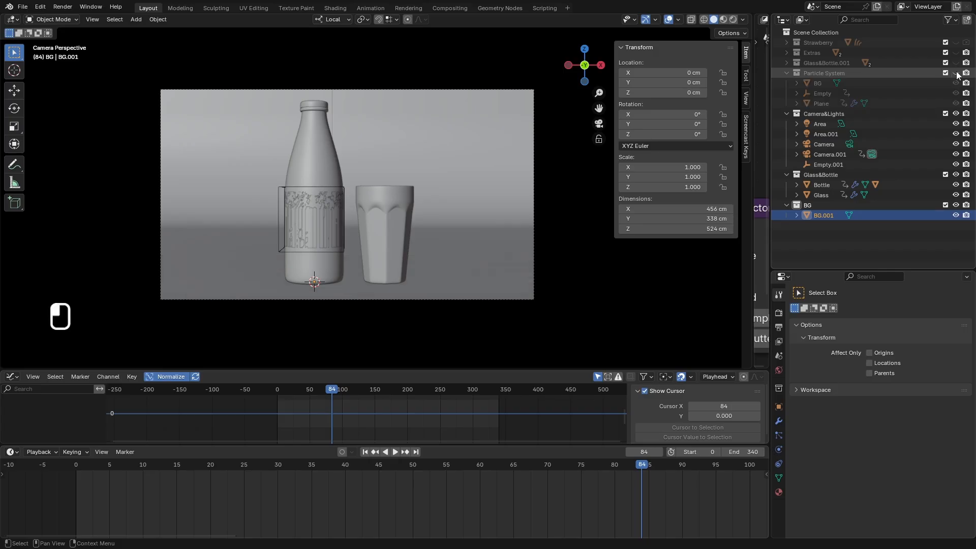
- Toggle the Glass&Bottle.001 collection's visibility to check its contents, then delete that collection with its whole hierarchy
left_click(786, 72)
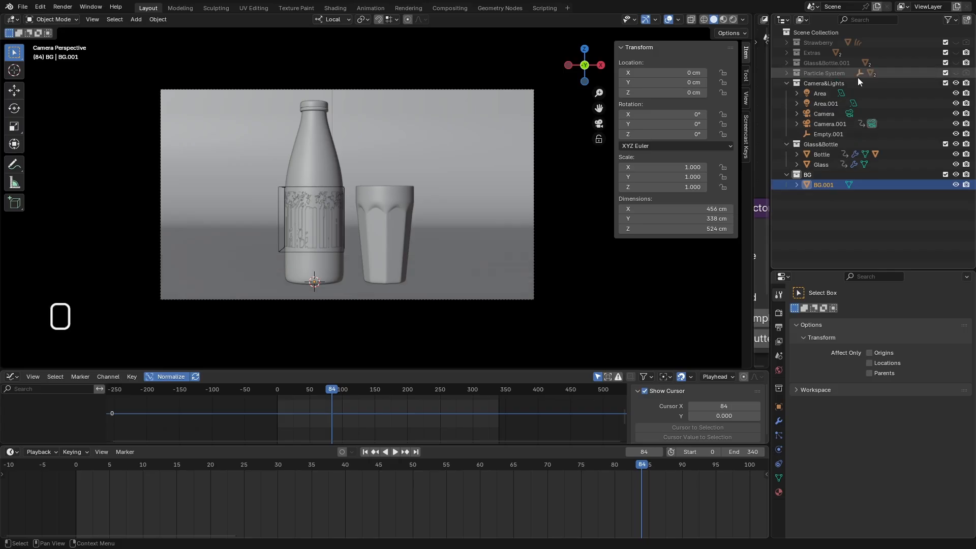
left_click(957, 63)
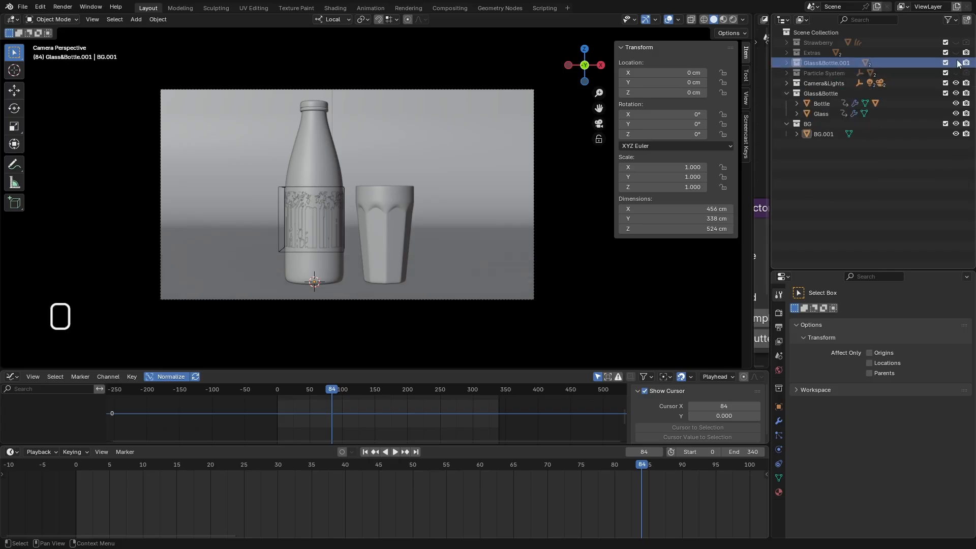
left_click(956, 63)
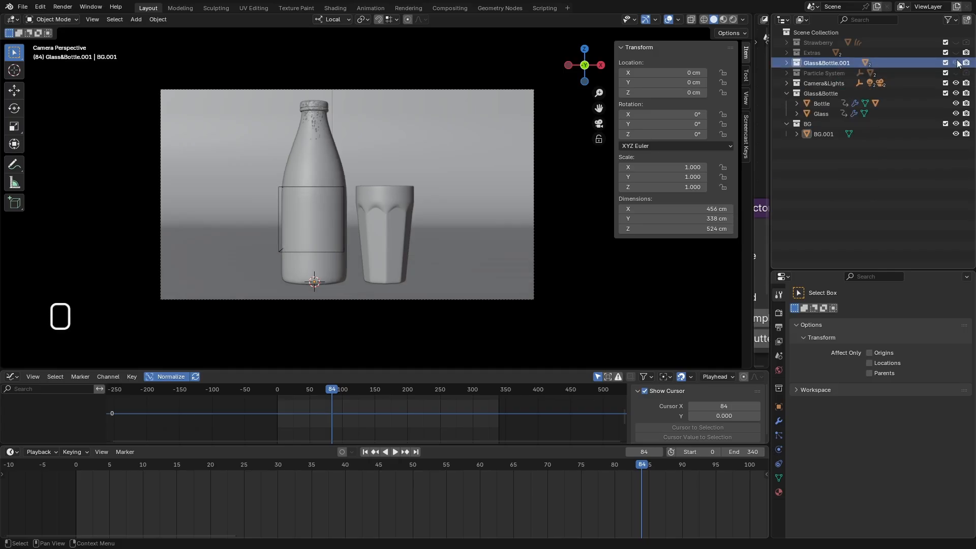
left_click(822, 63)
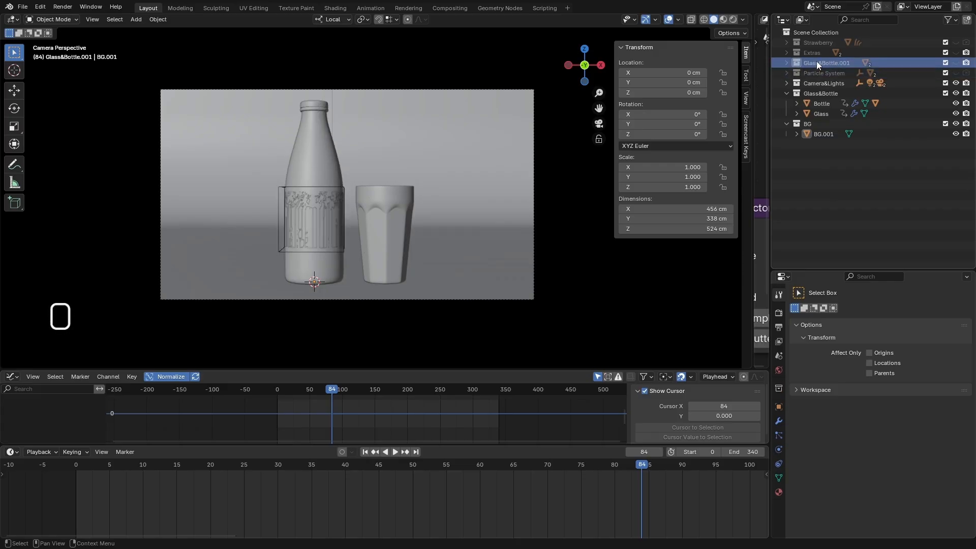
right_click(816, 61)
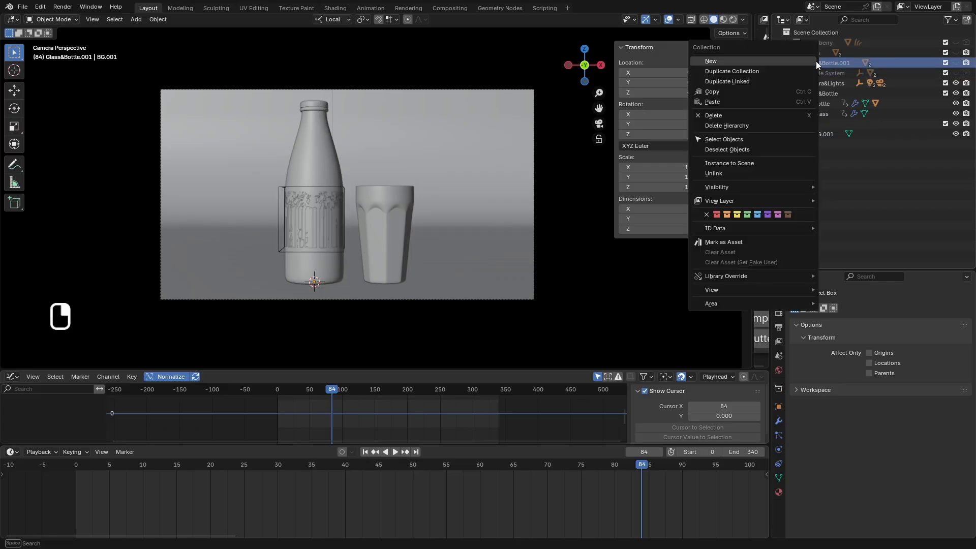
left_click(752, 125)
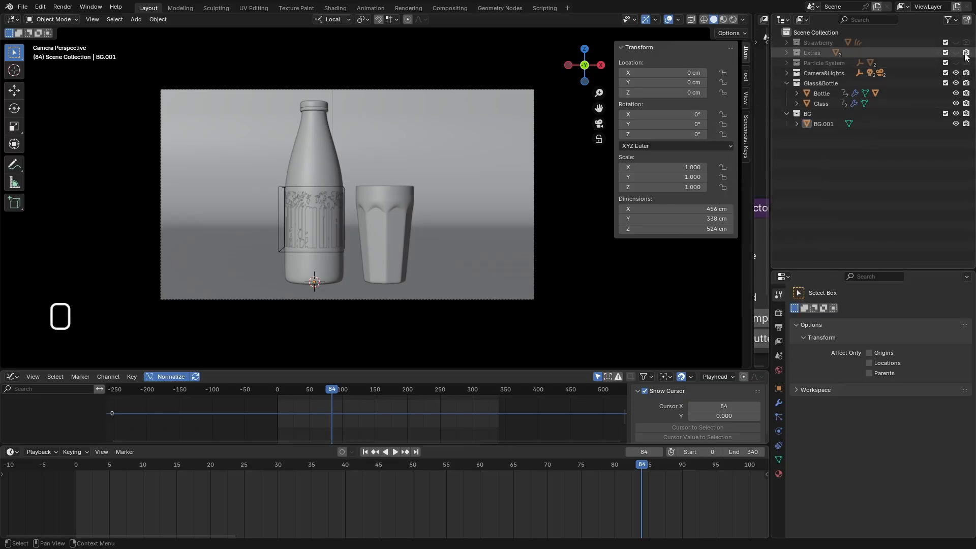
- Collapse the Glass&Bottle collection, select the BG.001 backdrop, and switch the viewport to rendered shading
left_click(786, 83)
left_click(829, 102)
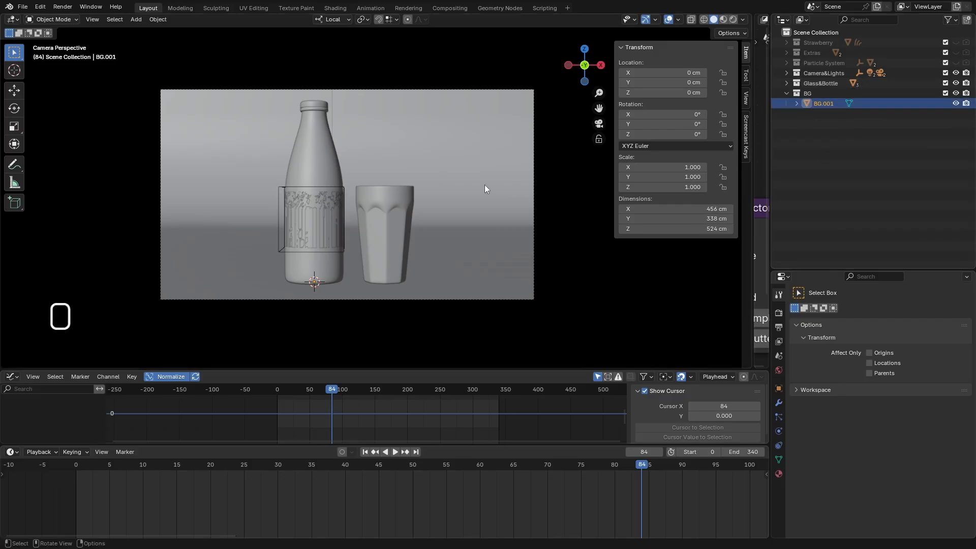
left_click(732, 19)
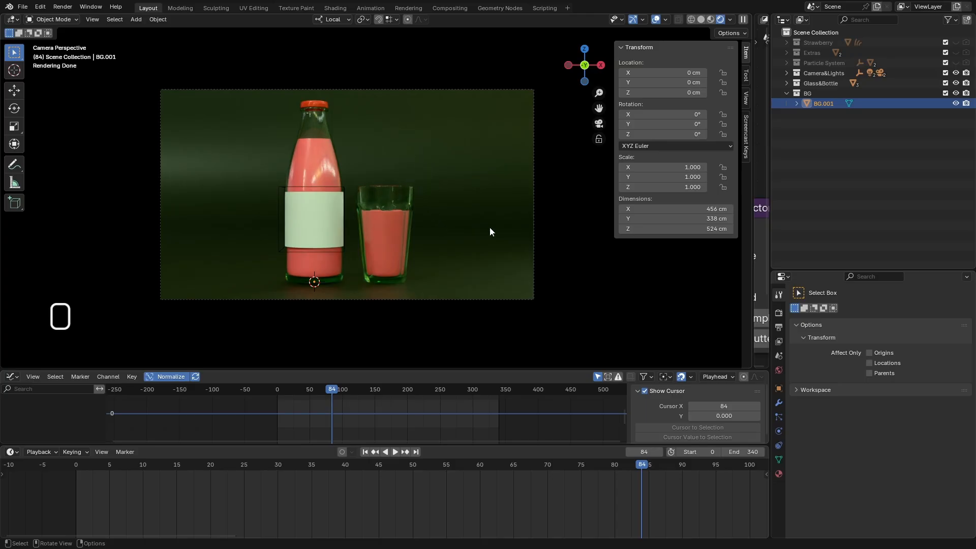
- Enlarge the properties area and open the base color hex code of the Bottle's Milkshake.001 material
left_click_drag(804, 271, 804, 133)
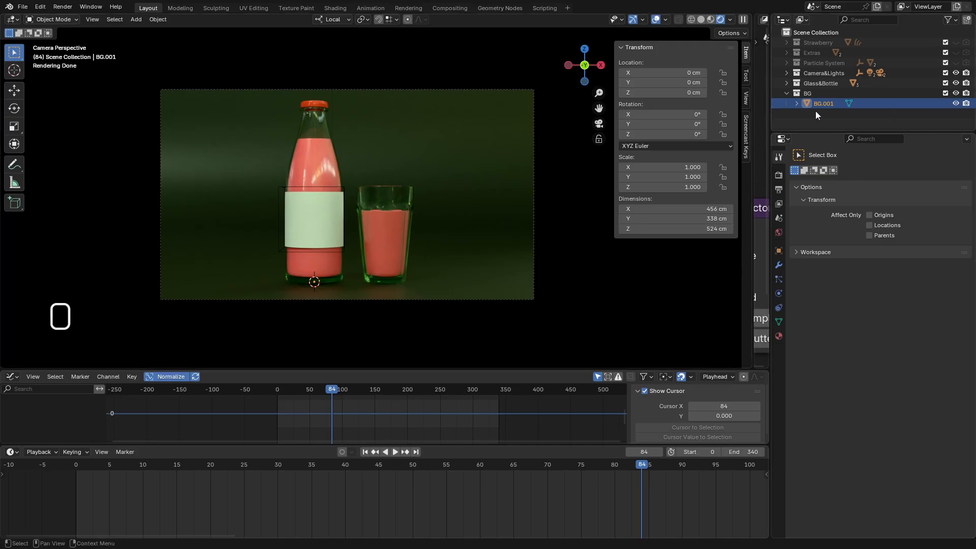
left_click(787, 83)
left_click(814, 94)
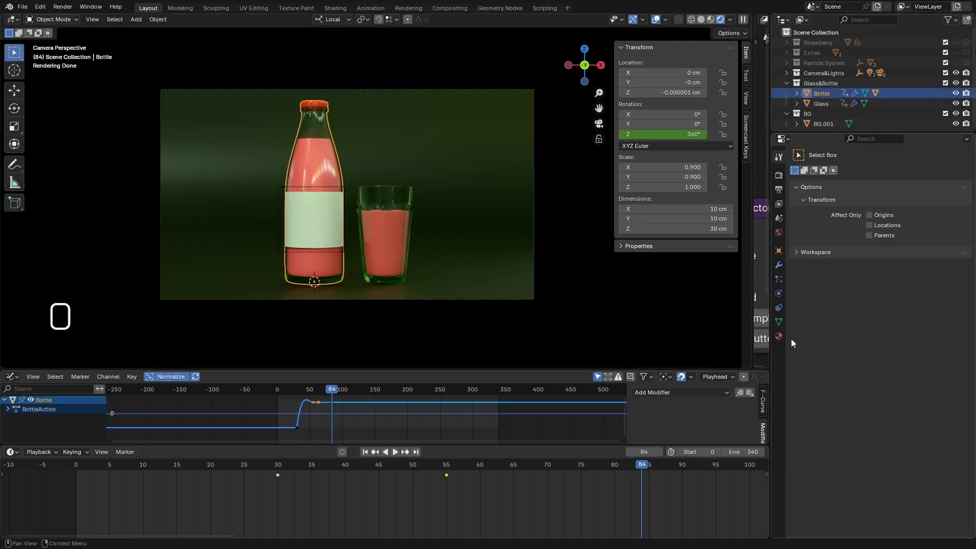
left_click(778, 337)
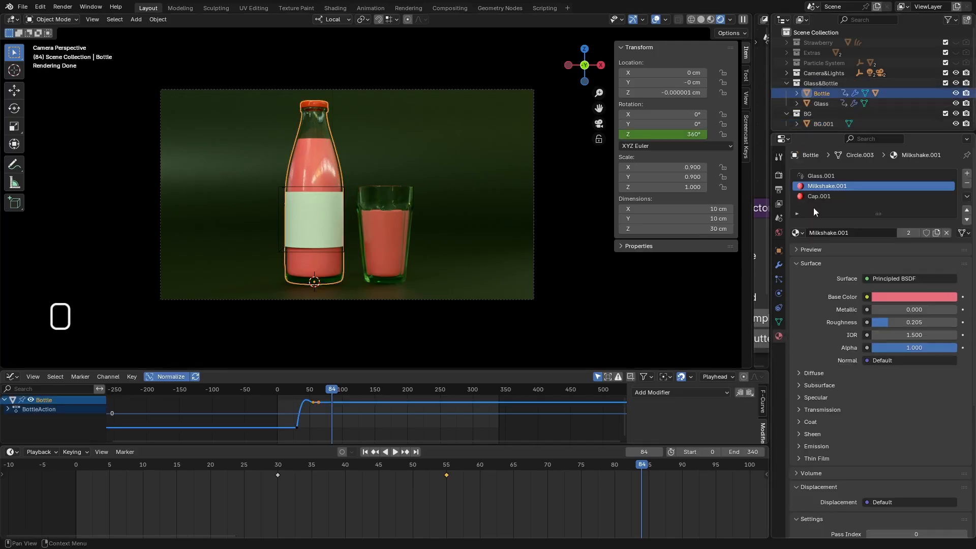
left_click(915, 296)
left_click(920, 280)
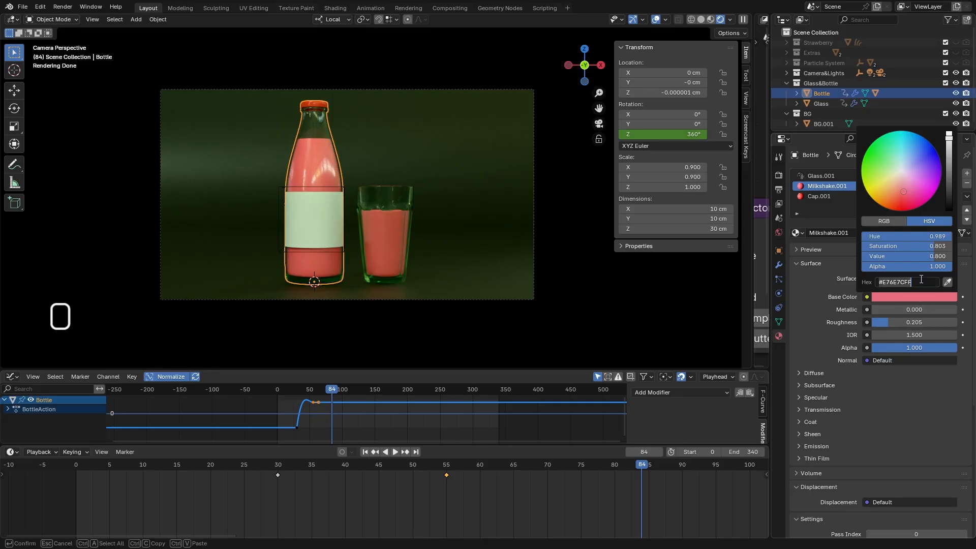
- Set the Milkshake.001 material's base color to hex #FFABAB
type("#ffabab")
key("Return")
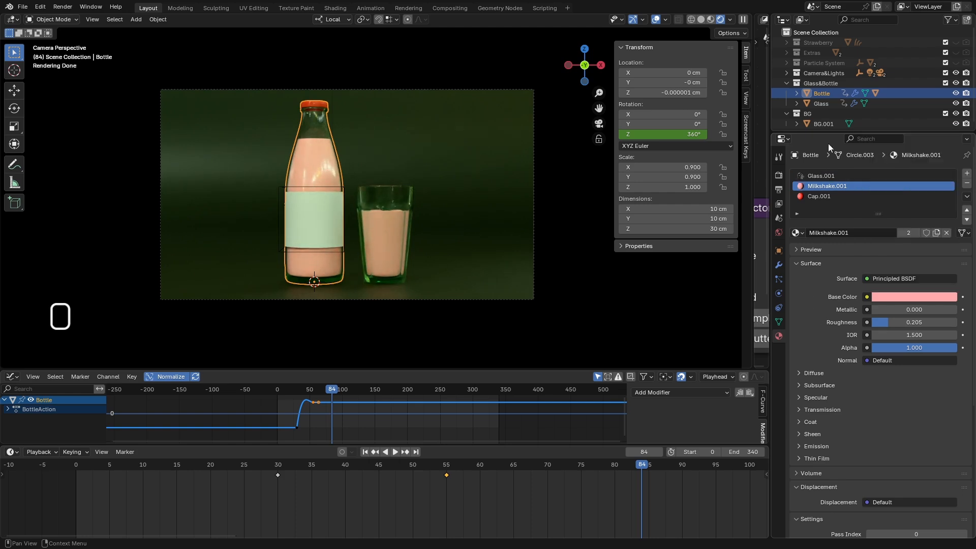
- Give the BG.001 object its own copy of the BG material and display its nodes in a Shader Editor beside the viewport
left_click(824, 124)
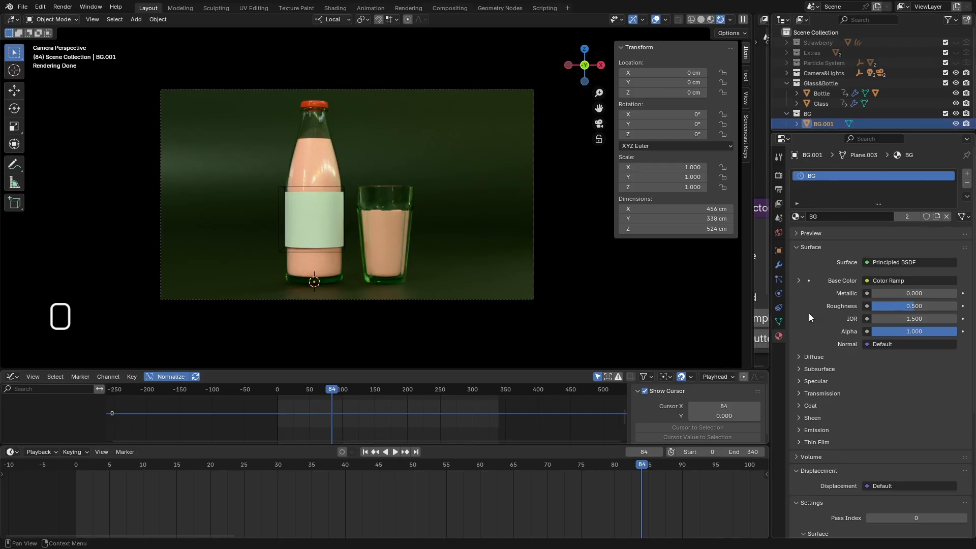
left_click(907, 215)
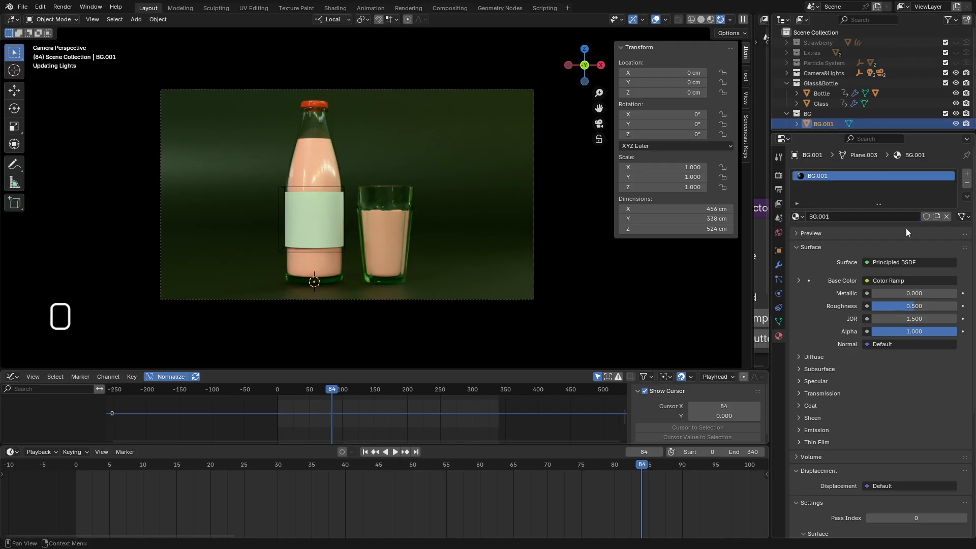
left_click_drag(751, 204, 512, 204)
left_click(526, 20)
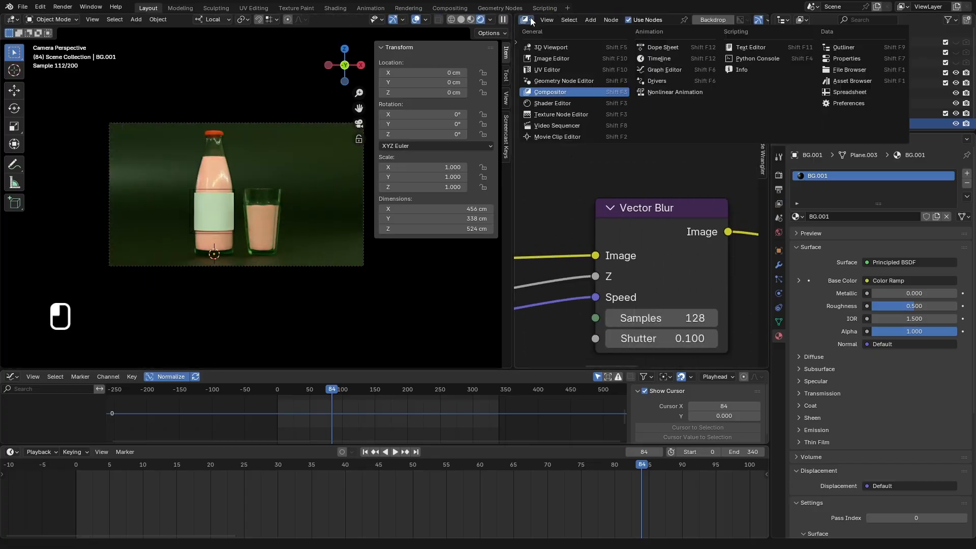
left_click(546, 104)
scroll(603, 191, "down", 8)
scroll(691, 233, "up", 2)
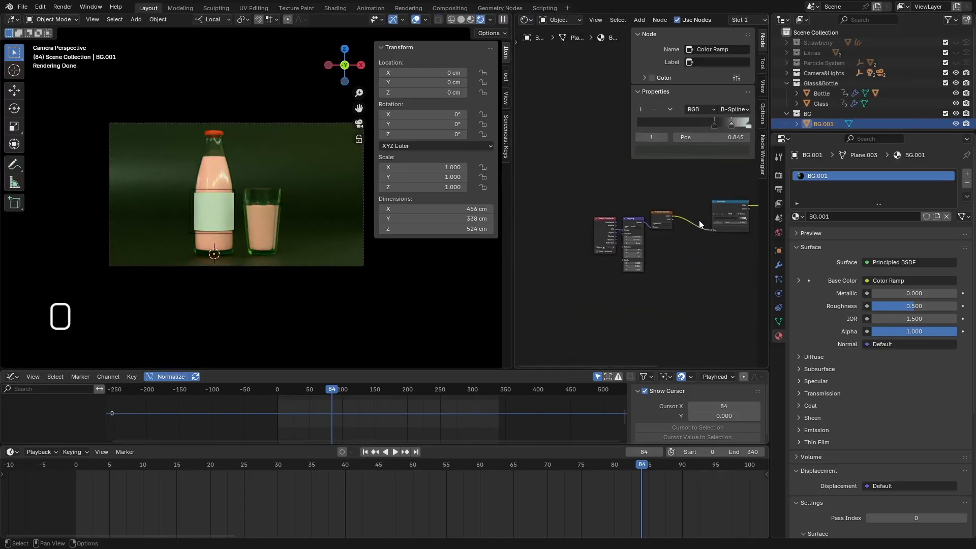
key("KP_Decimal")
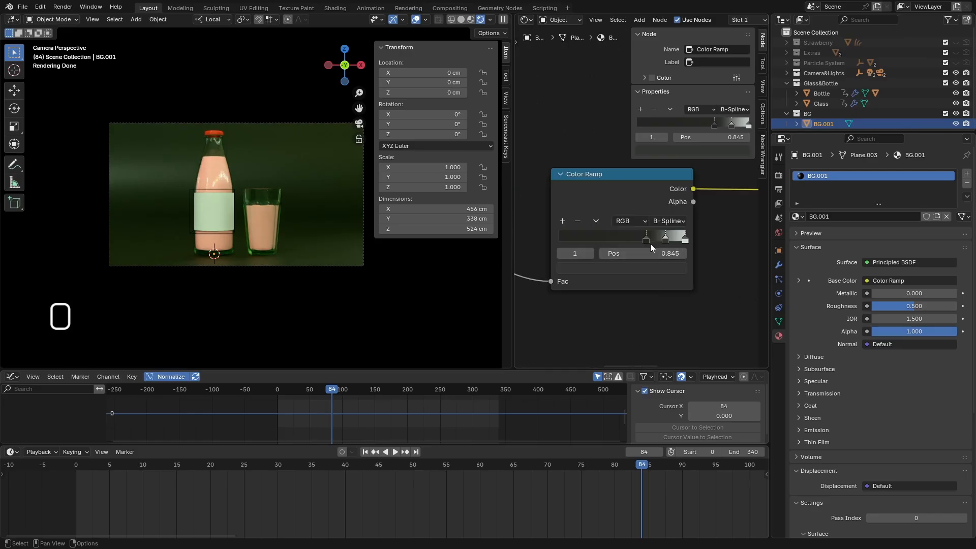
scroll(647, 302, "down", 5)
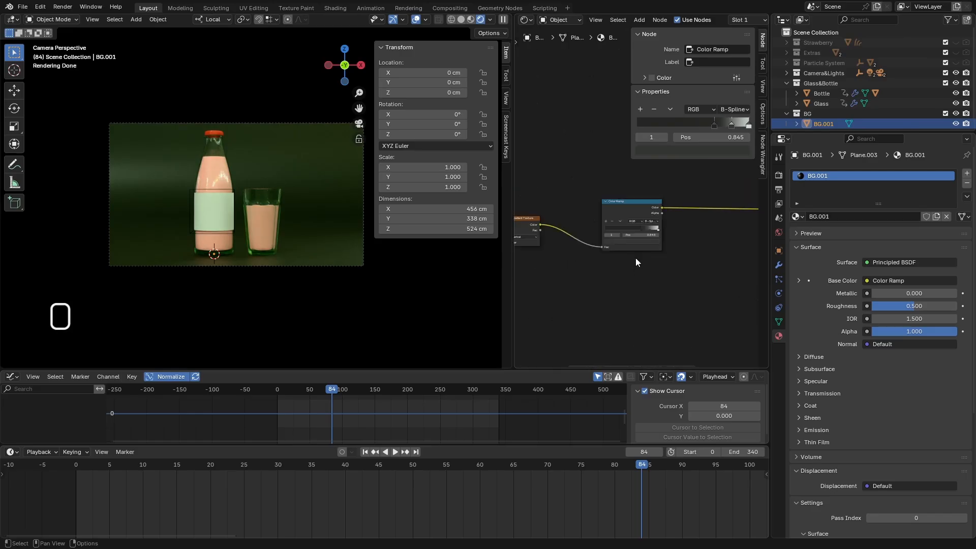
- Disconnect the Color Ramp from the background shader's Base Color and set its Roughness to 1.000
left_click_drag(654, 222, 697, 225)
scroll(646, 239, "up", 3)
scroll(647, 240, "up", 4)
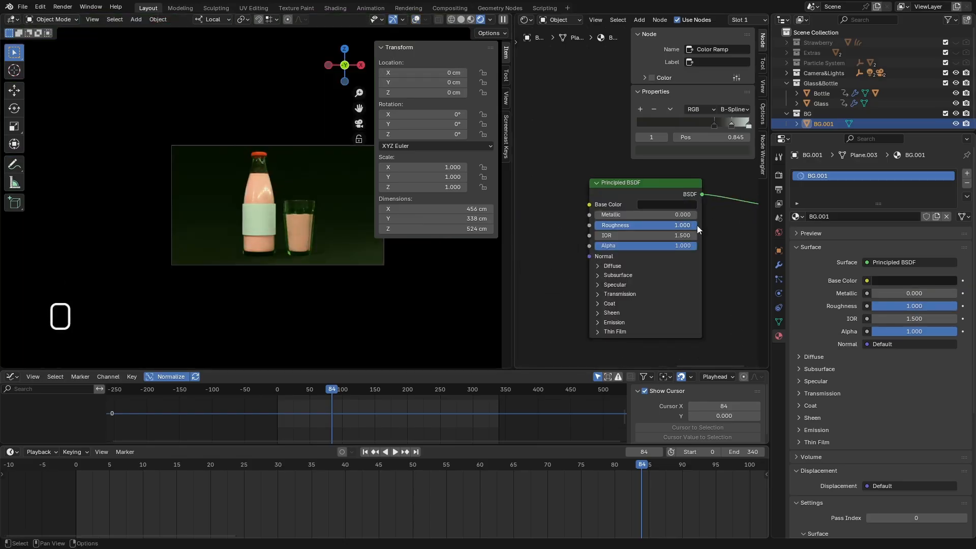
left_click(598, 275)
left_click(597, 274)
scroll(277, 205, "up", 3)
left_click(614, 183)
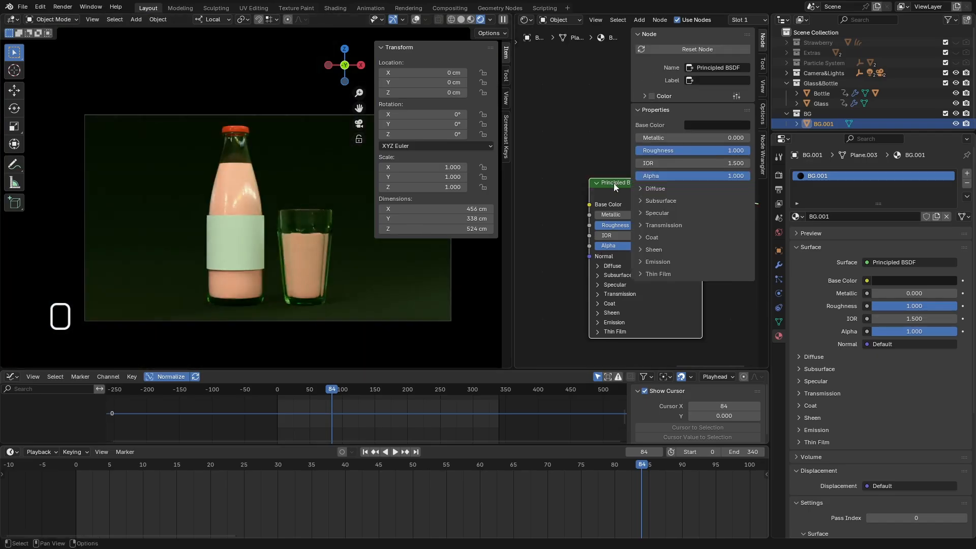
scroll(600, 194, "down", 5)
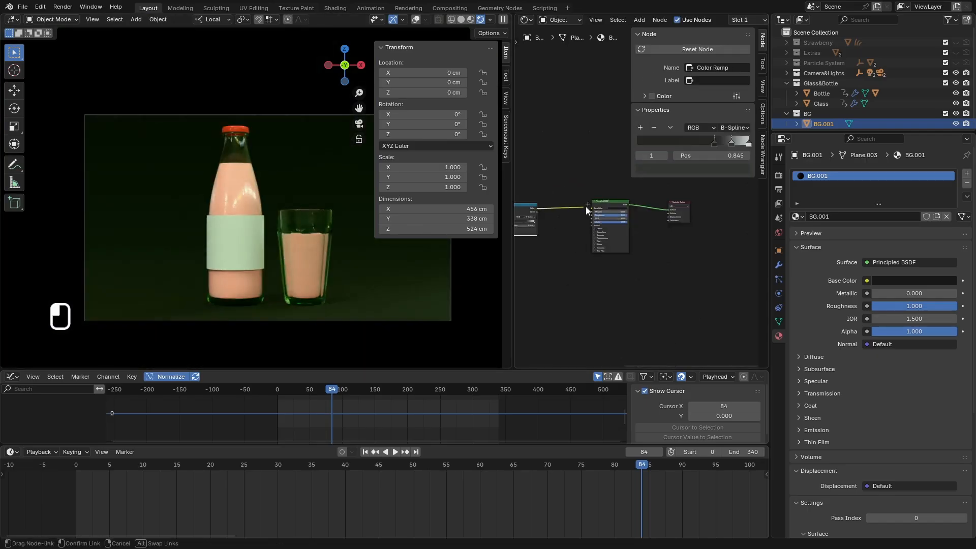
scroll(603, 179, "up", 5)
- Set the background material's base color to a light grayish blue and hide the node editor and viewport sidebars
key("n")
left_click(618, 213)
left_click_drag(664, 130, 663, 84)
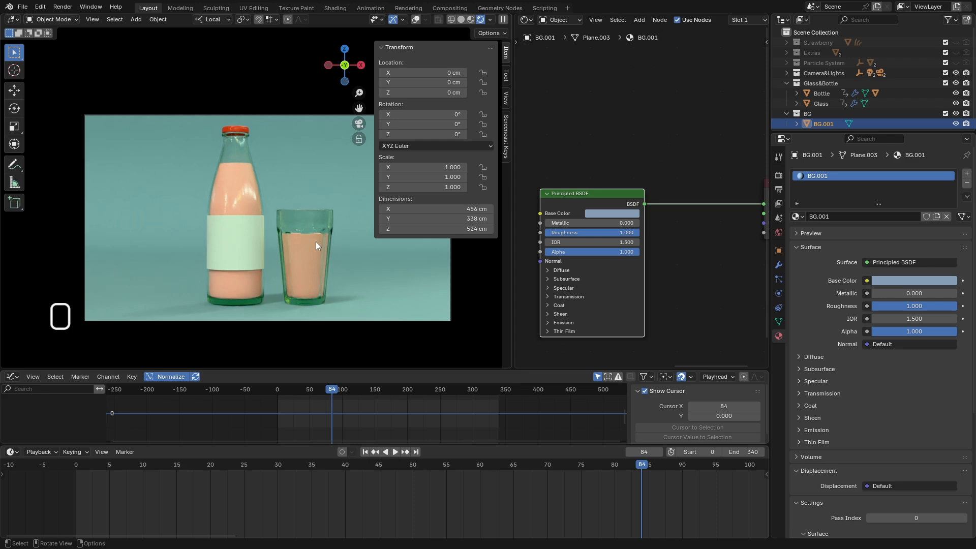
key("n")
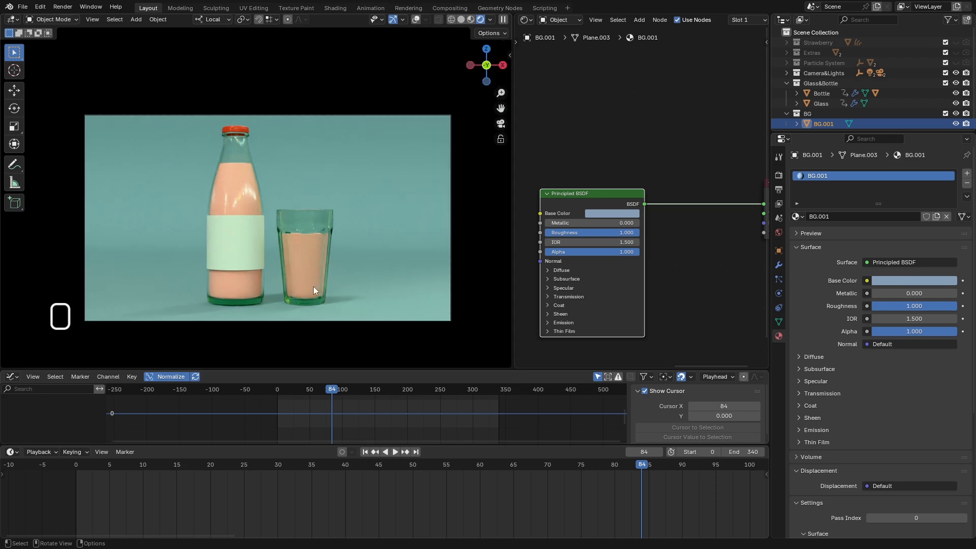
- Select the bottle's Label object and create a new material for it
left_click(247, 244)
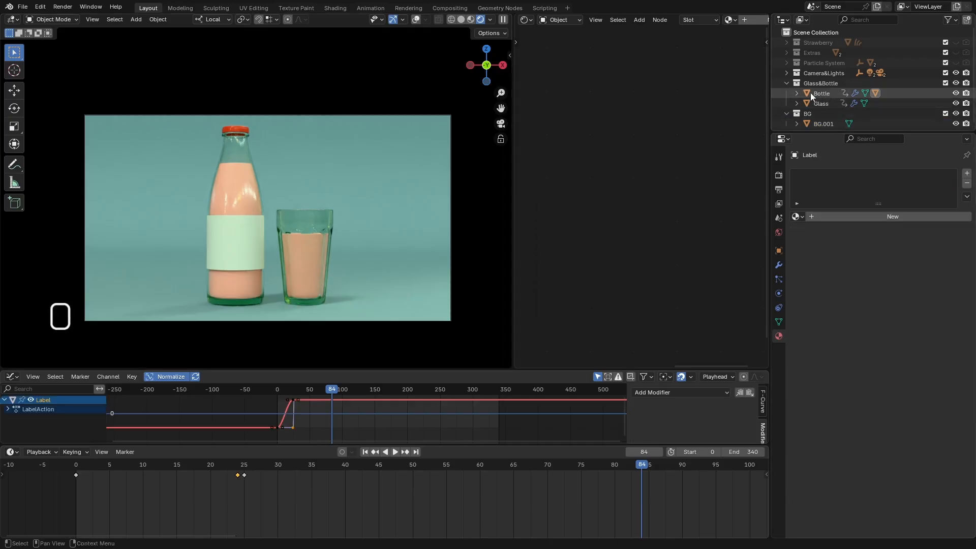
left_click(797, 93)
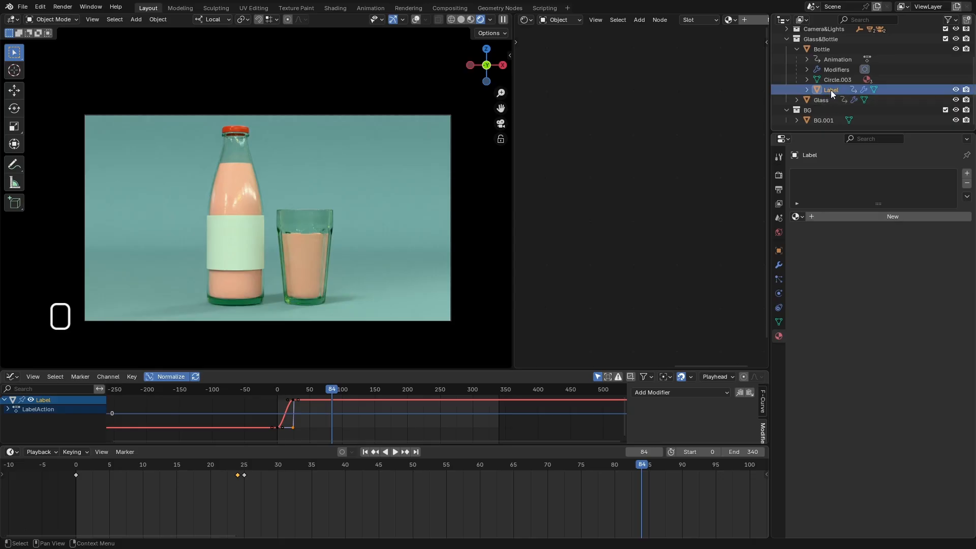
left_click(867, 216)
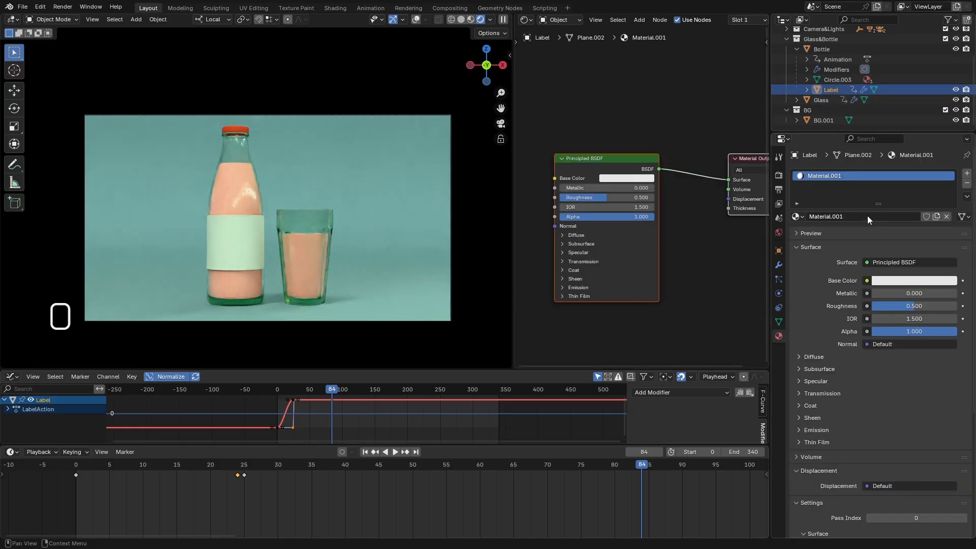
scroll(701, 255, "down", 3)
scroll(640, 244, "up", 1)
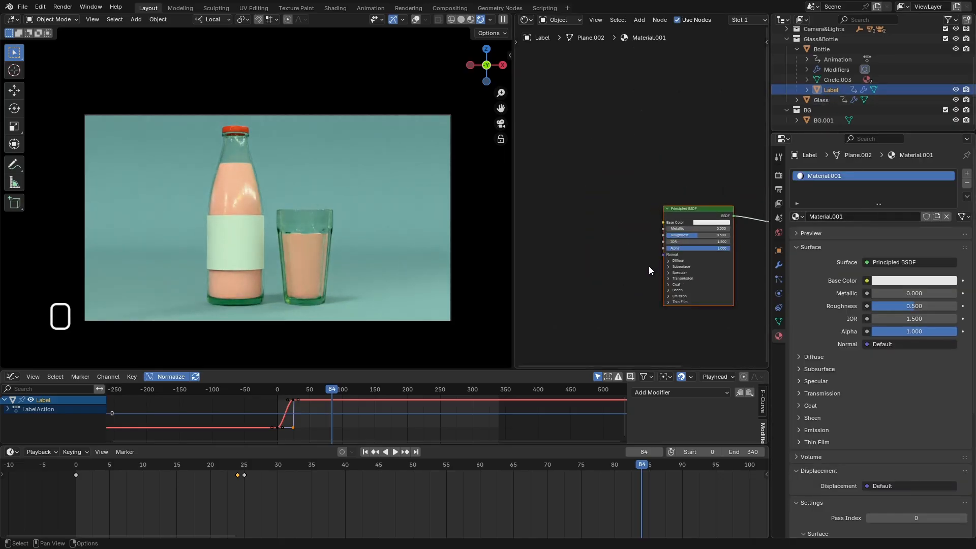
scroll(618, 193, "up", 1)
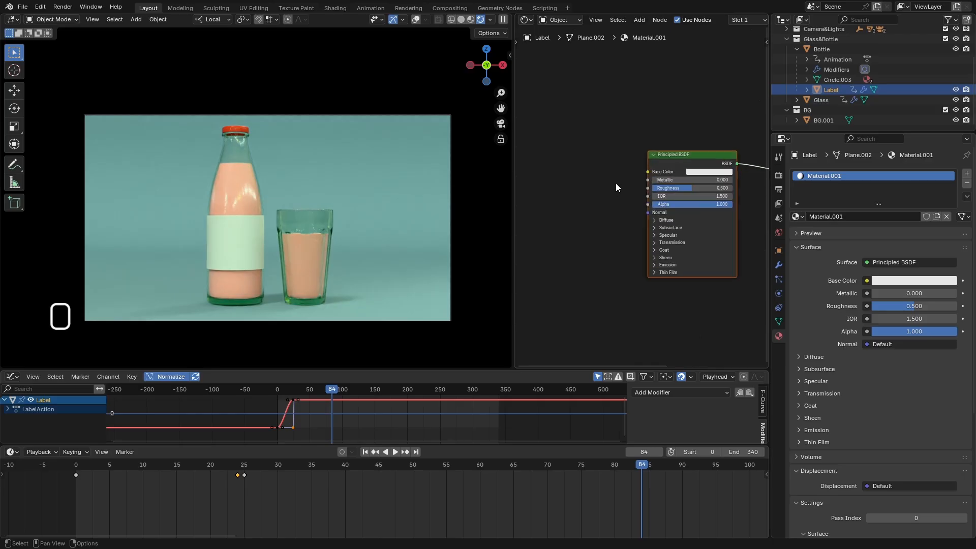
- Add an Image Texture node beside the label material's Principled BSDF
left_click(649, 170)
left_click(576, 156)
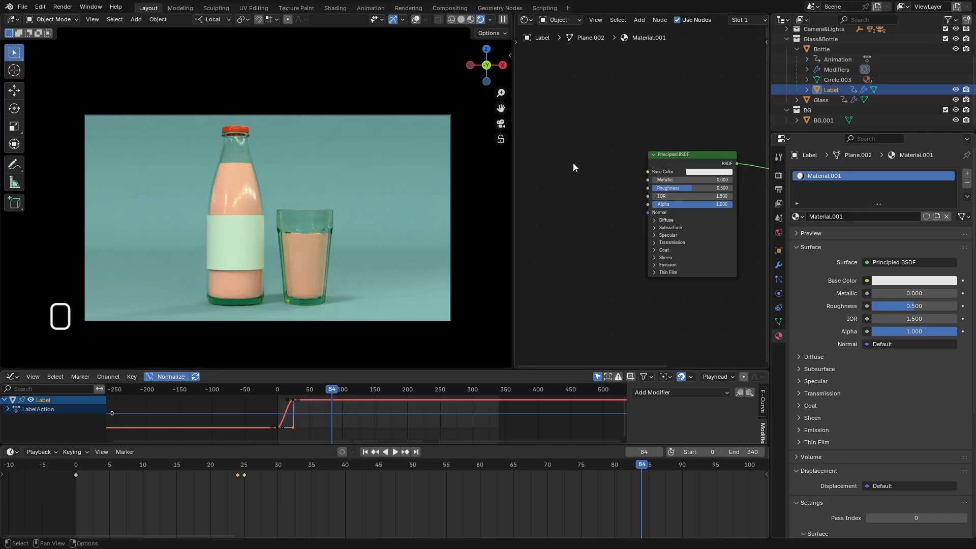
key("space")
type("imag")
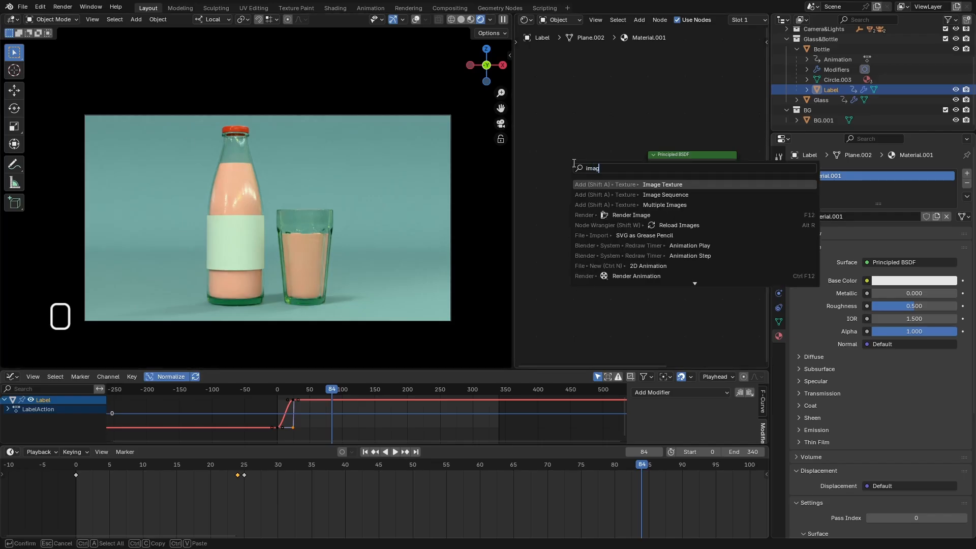
key("Return")
left_click(589, 173)
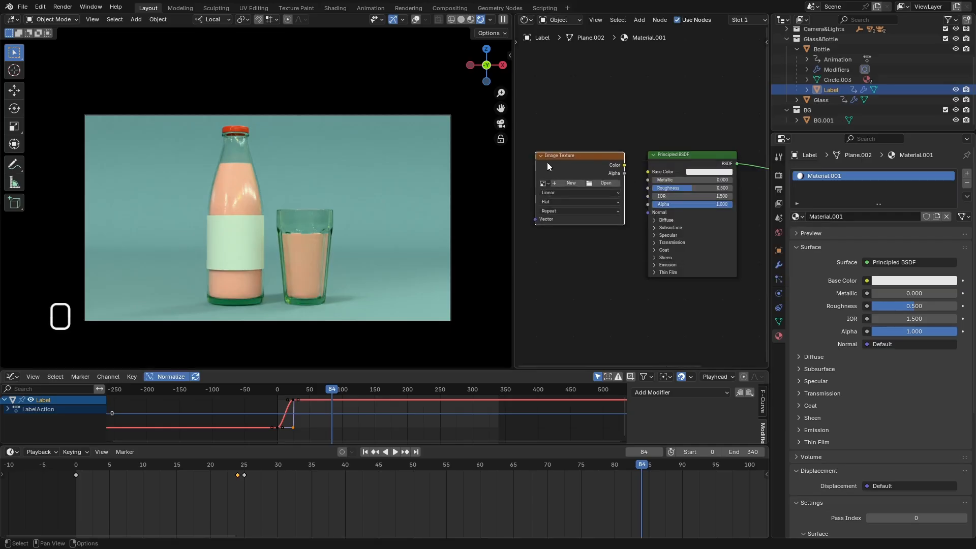
- Load 0215.png into the Image Texture node and connect its Color output to the Principled BSDF's Base Color
left_click(596, 183)
left_click(273, 162)
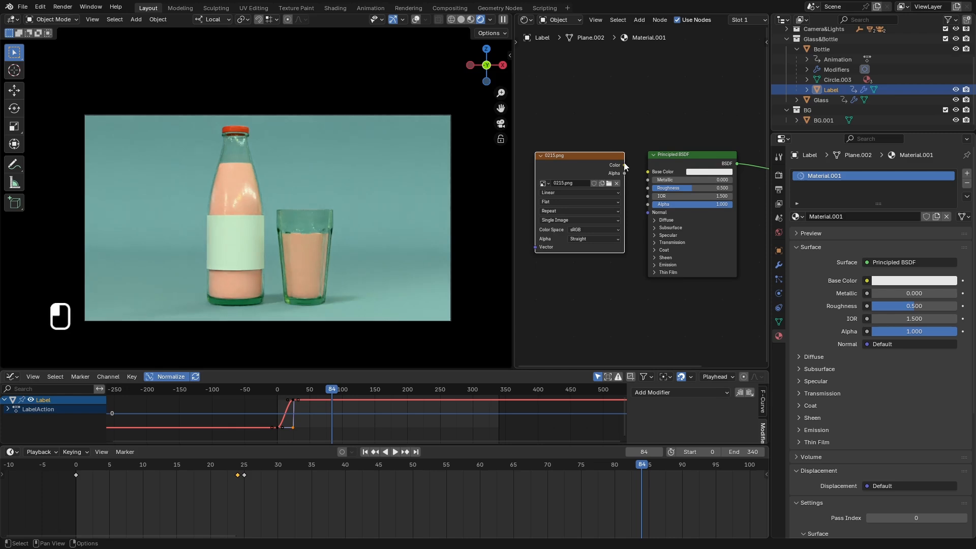
left_click_drag(624, 165, 647, 172)
scroll(664, 292, "down", 2)
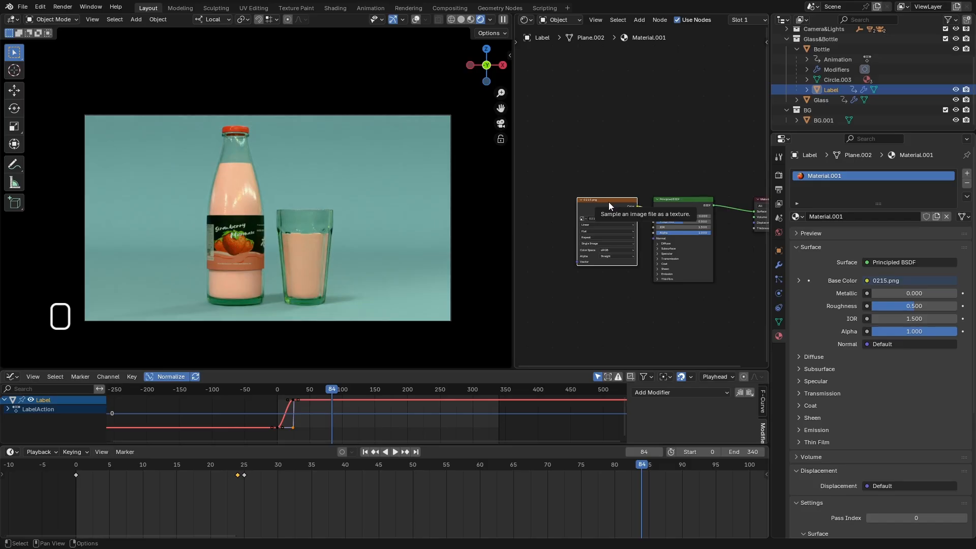
- Add Mapping and Texture Coordinate nodes feeding the label's image texture
key("ctrl+t")
scroll(609, 221, "up", 4)
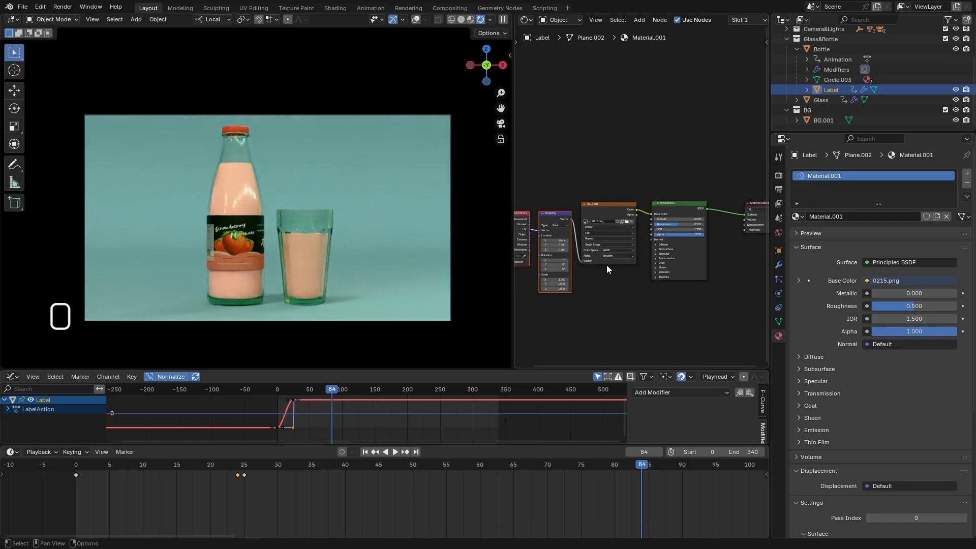
middle_click_drag(665, 282, 555, 266)
scroll(574, 215, "up", 3)
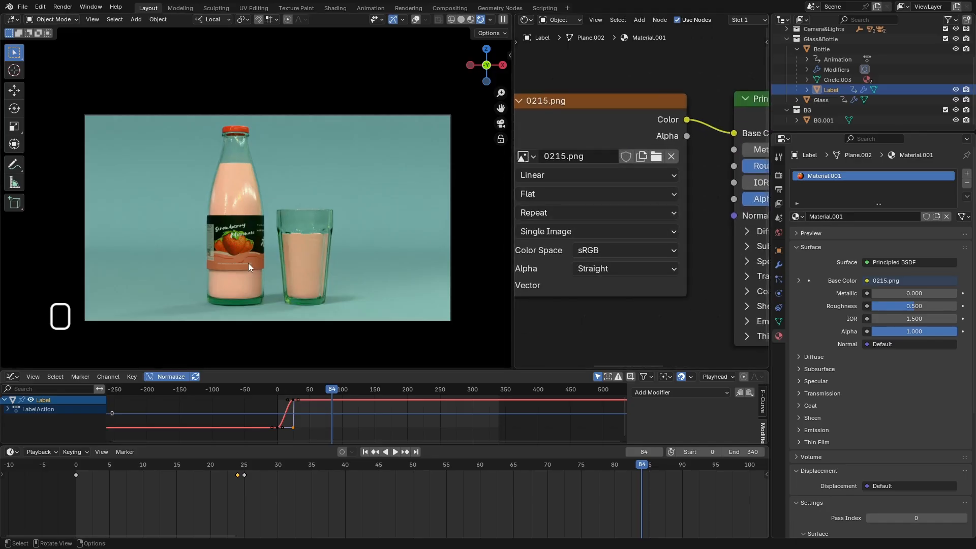
- Jump to the first frame and set the label Mapping node's Y location to 0.09 cm
scroll(248, 263, "up", 5)
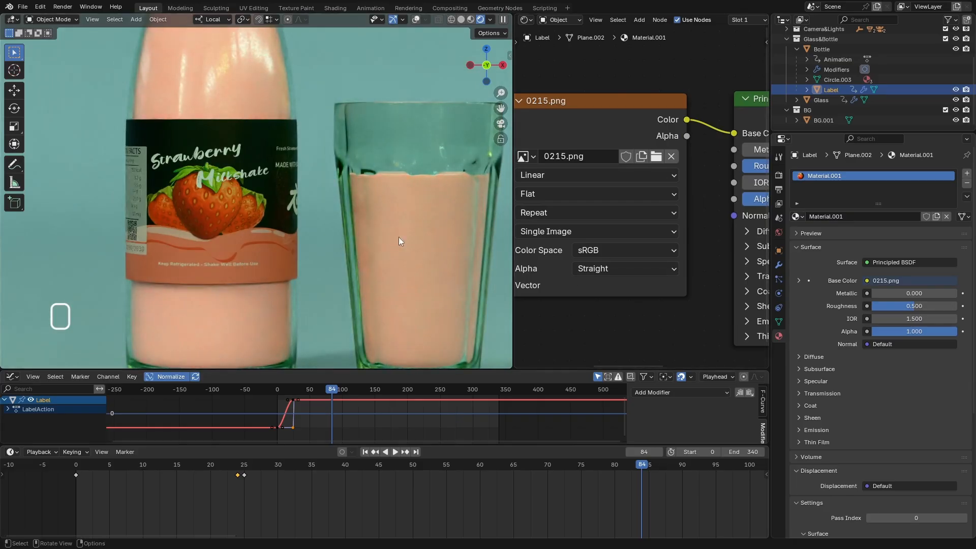
key("shift+Left")
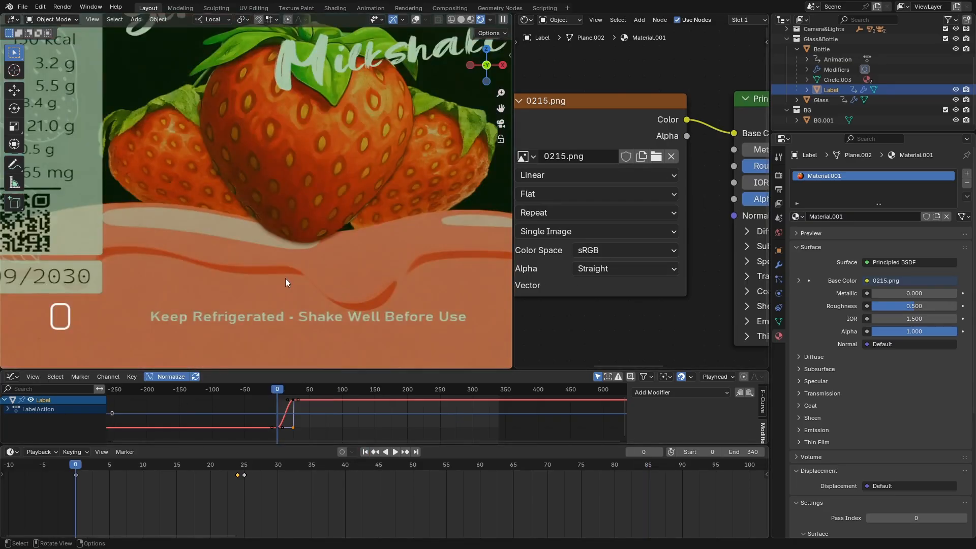
scroll(285, 277, "down", 5)
scroll(293, 288, "up", 5)
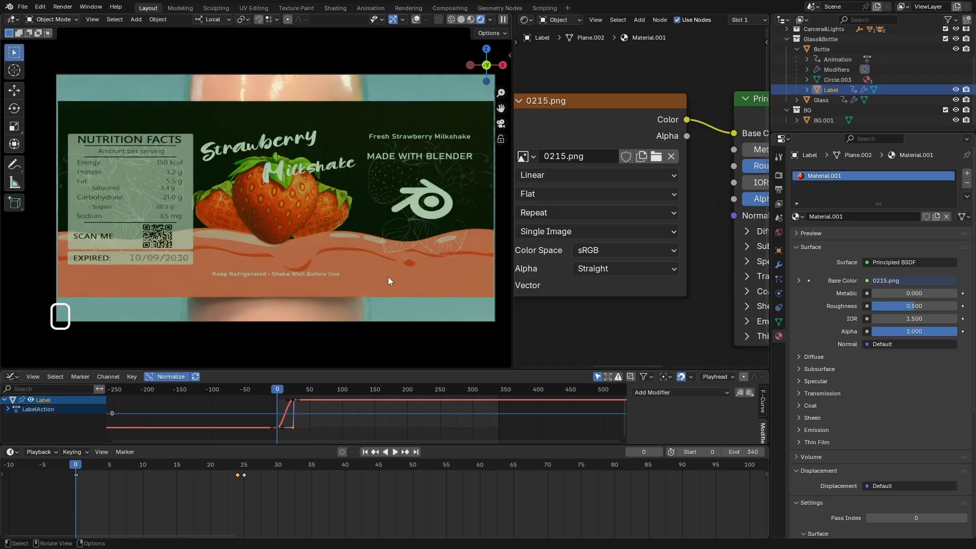
scroll(218, 261, "down", 2)
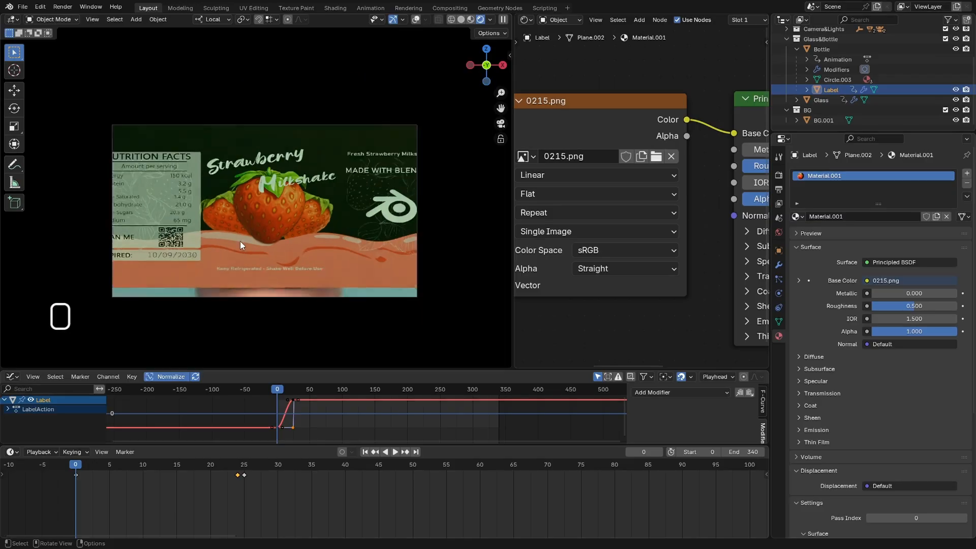
scroll(692, 305, "down", 3)
scroll(643, 330, "down", 2)
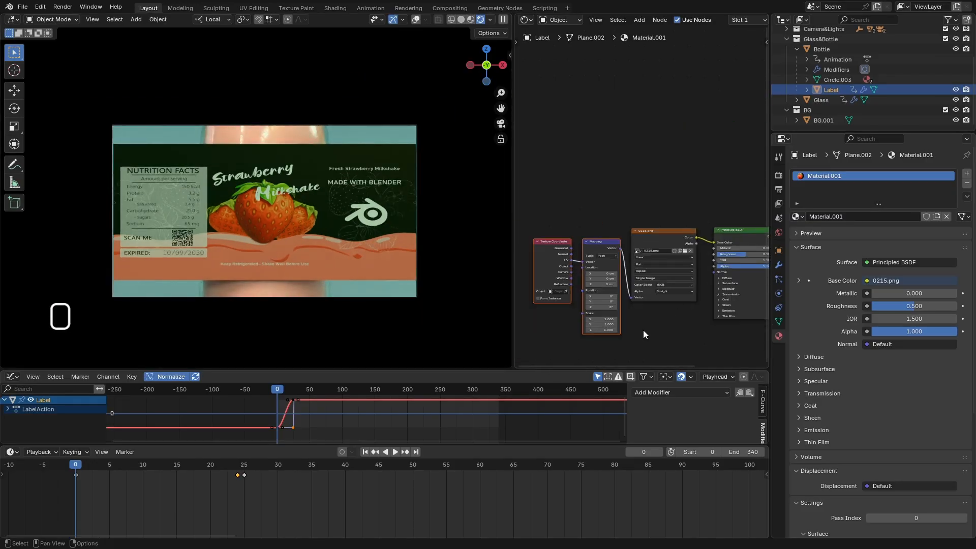
scroll(623, 177, "up", 6)
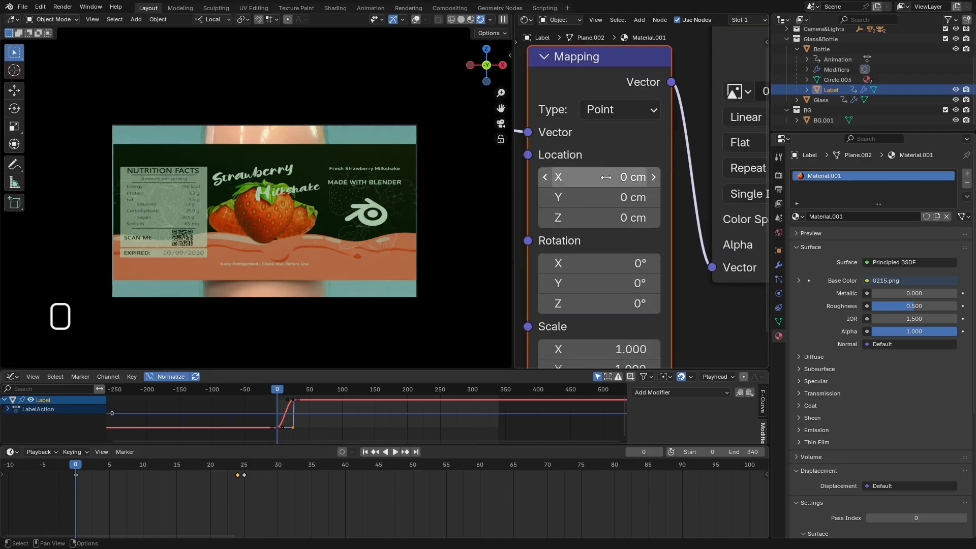
left_click_drag(602, 196, 608, 197)
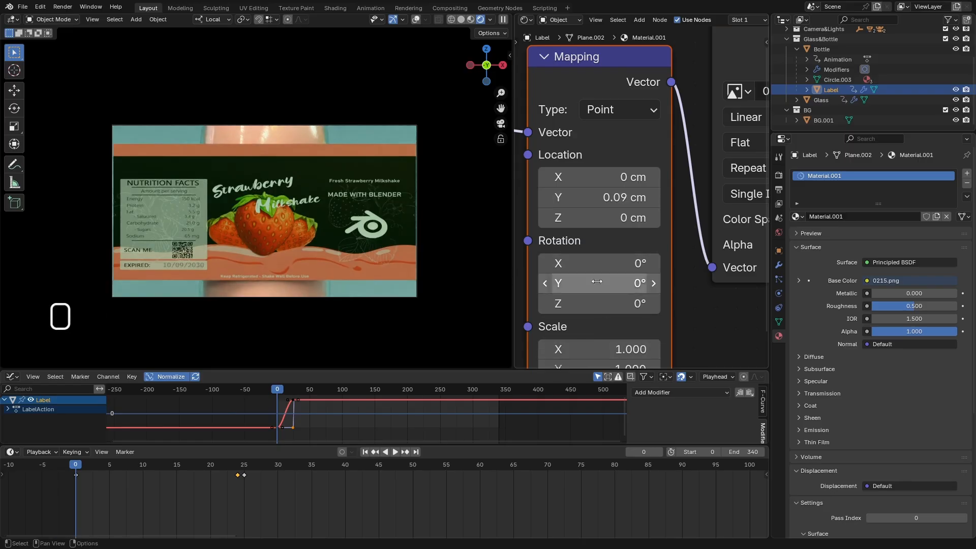
- Set the label Mapping node's Y scale to 0.820
scroll(610, 300, "down", 1)
scroll(605, 330, "up", 1)
left_click_drag(605, 329, 586, 329, "shift")
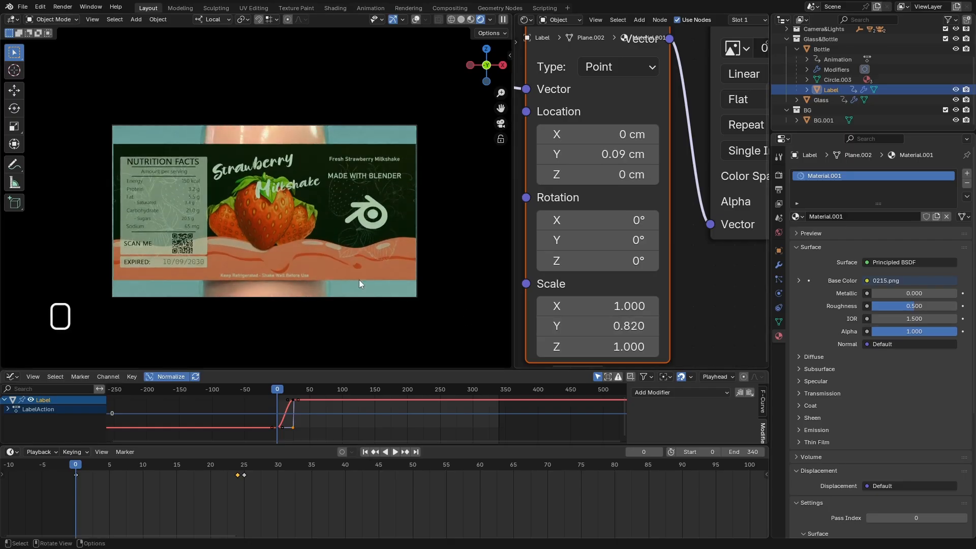
- Play the animation from a free angle and through the camera to check the label on the bottle
scroll(351, 245, "down", 3)
key("KP_Divide")
left_click(395, 452)
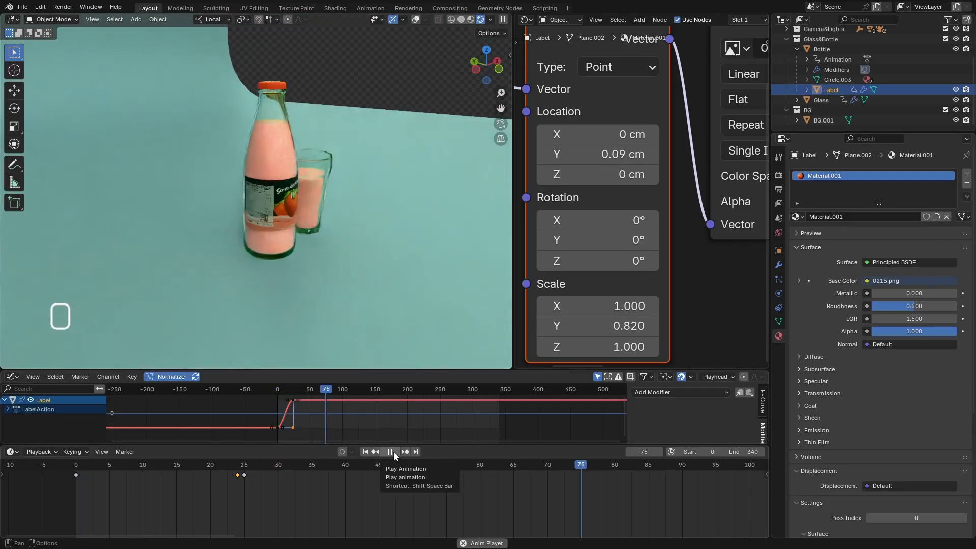
key("KP_0")
key("Escape")
scroll(292, 204, "up", 3)
middle_click_drag(330, 213, 296, 202, "shift")
left_click(397, 451)
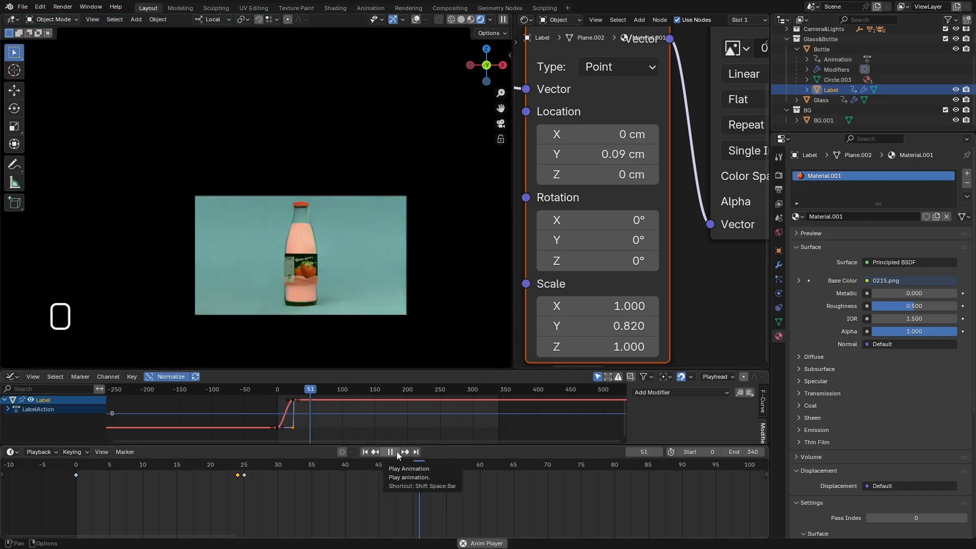
scroll(300, 258, "up", 5)
key("Escape")
scroll(292, 244, "down", 6)
key("ctrl+F16")
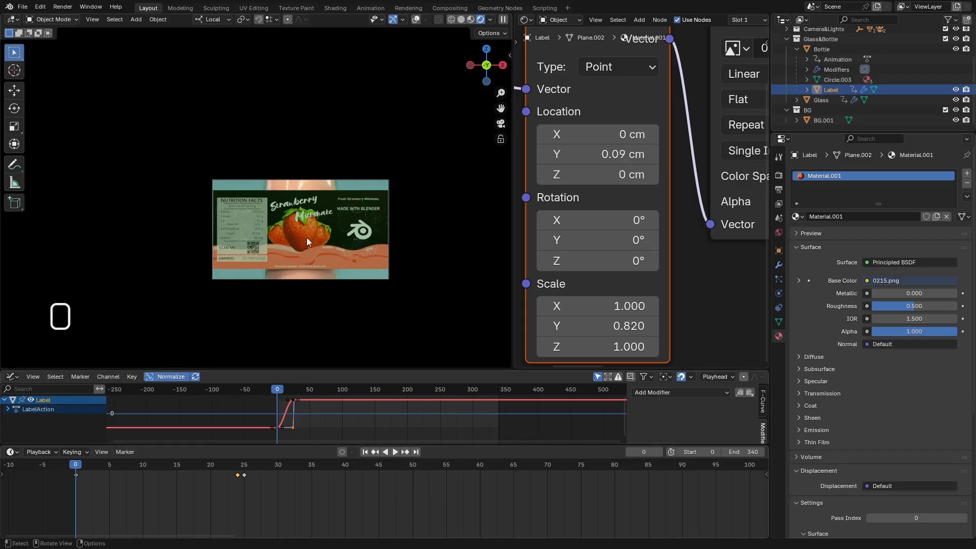
- Examine the label's upper edge and right corner against the camera frame in the rendered view
key("KP_Decimal")
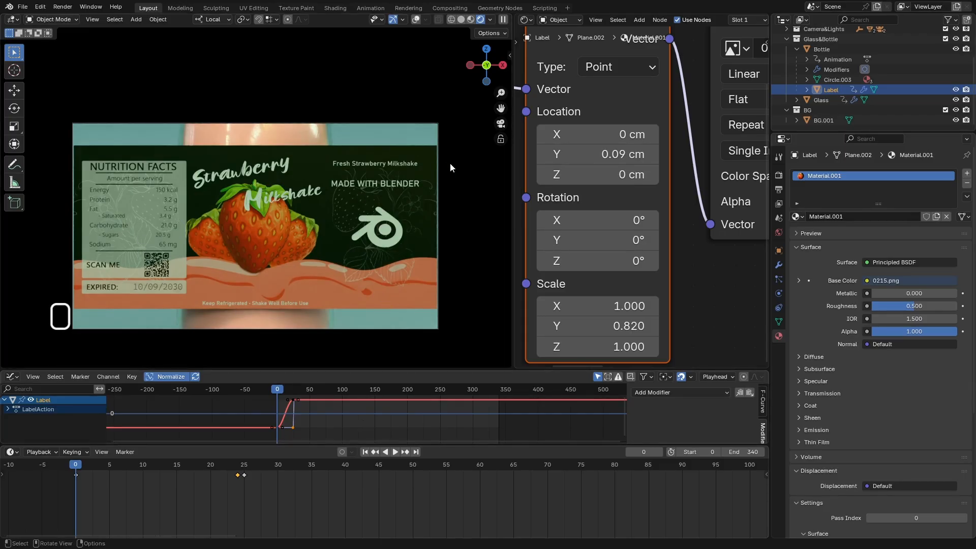
scroll(437, 149, "up", 2)
scroll(432, 137, "up", 5)
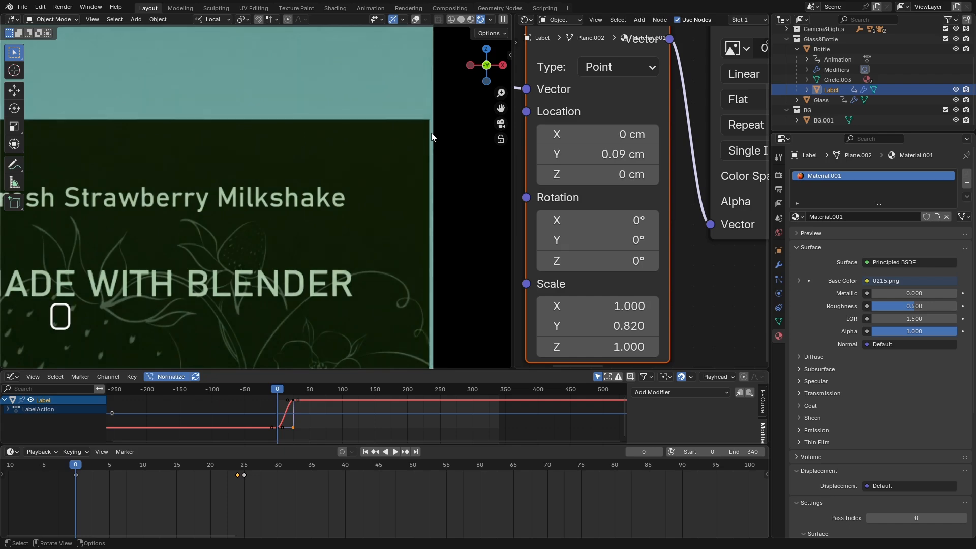
scroll(431, 136, "down", 6)
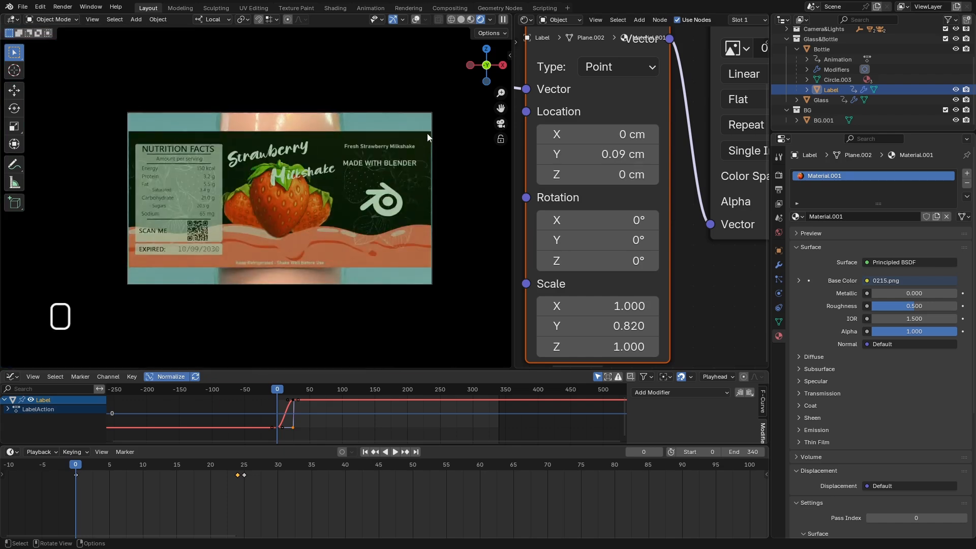
scroll(426, 134, "up", 8)
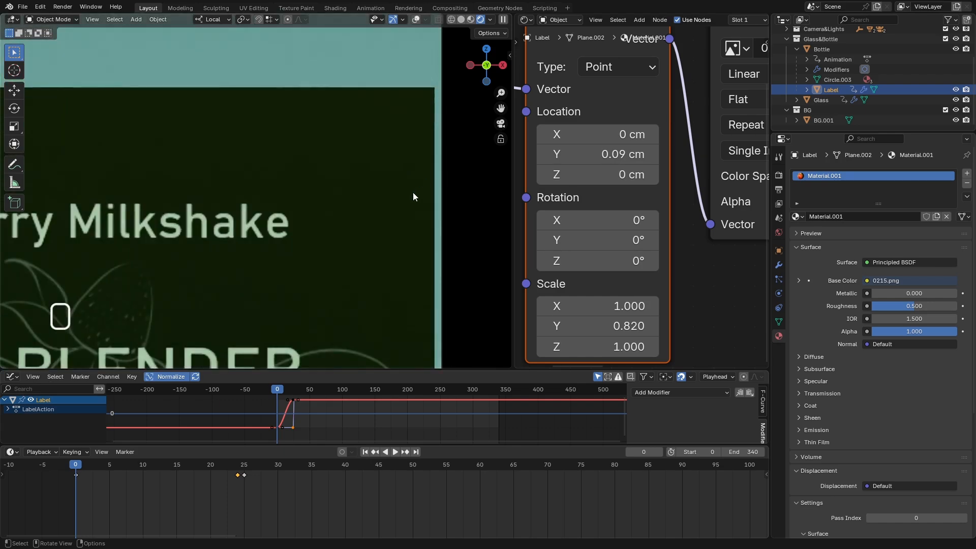
scroll(412, 193, "down", 9)
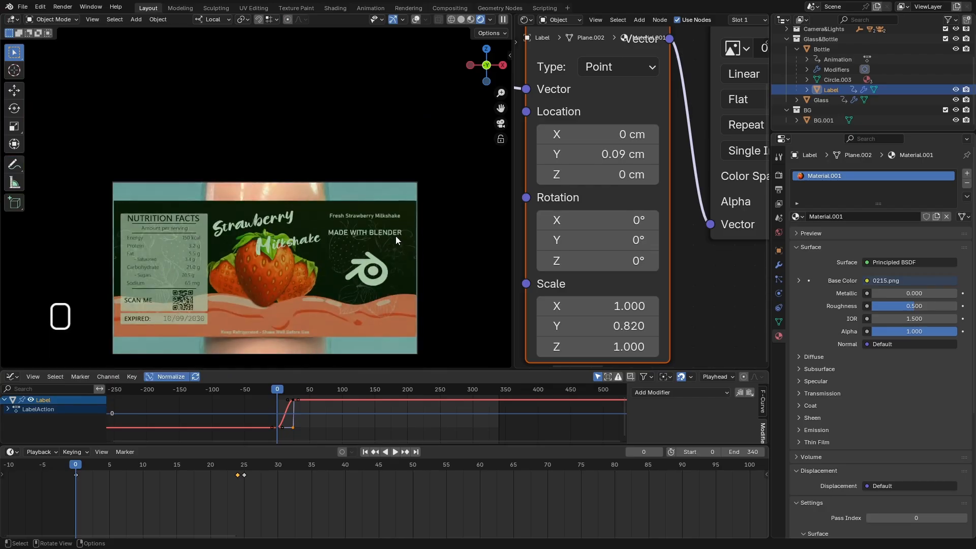
- Switch the viewport to solid shading and check the label's edges in the camera frame
left_click(462, 20)
scroll(402, 218, "up", 4)
scroll(402, 234, "down", 5)
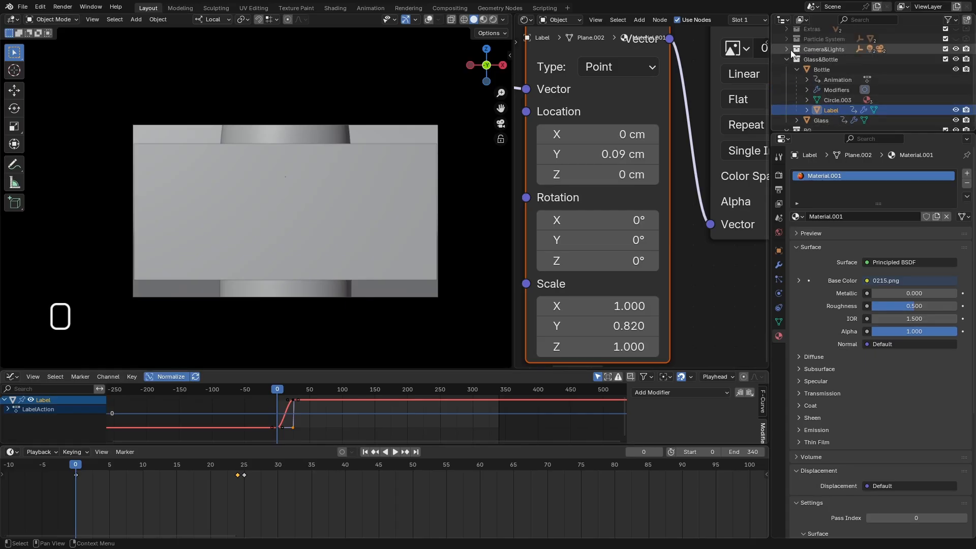
- Select Camera.001 in the Camera&Lights collection, enable the viewport overlays from a free angle and display the camera's transform values
scroll(810, 74, "up", 2)
left_click(831, 90)
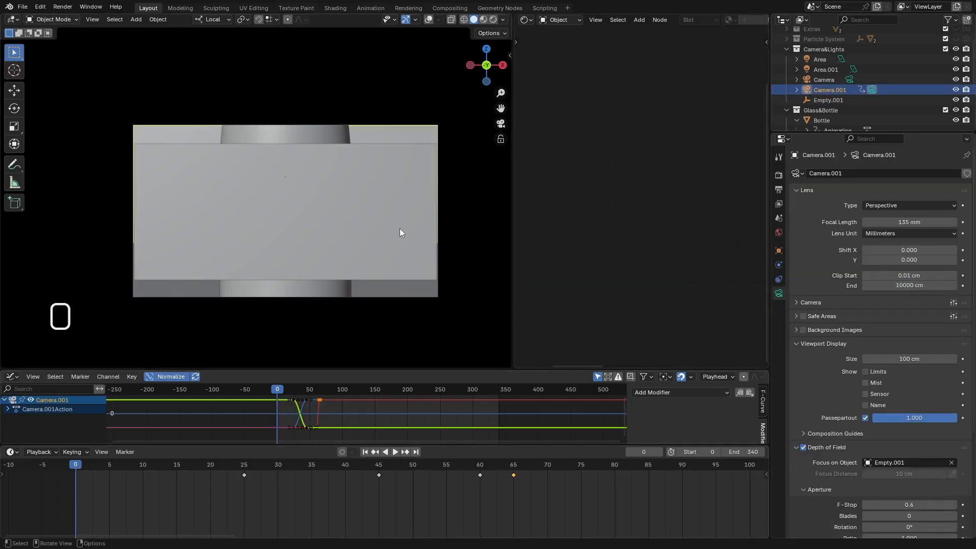
scroll(399, 229, "down", 3)
middle_click_drag(365, 209, 422, 235)
scroll(386, 226, "down", 5)
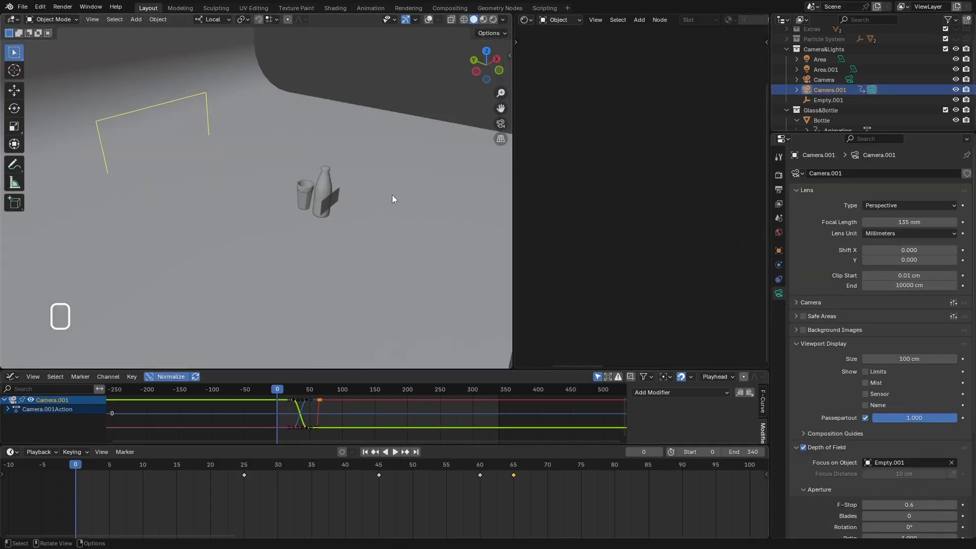
scroll(392, 198, "down", 4)
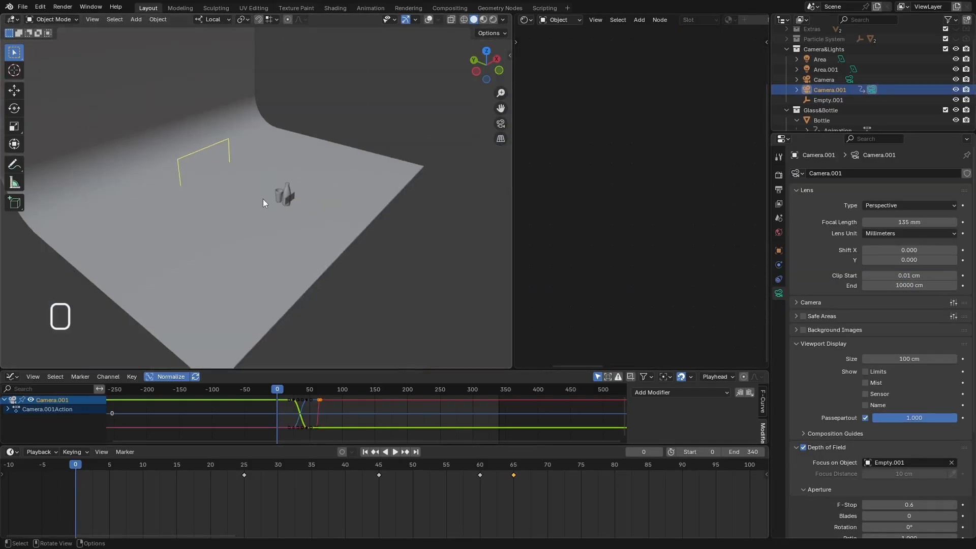
left_click(428, 20)
scroll(336, 190, "up", 8)
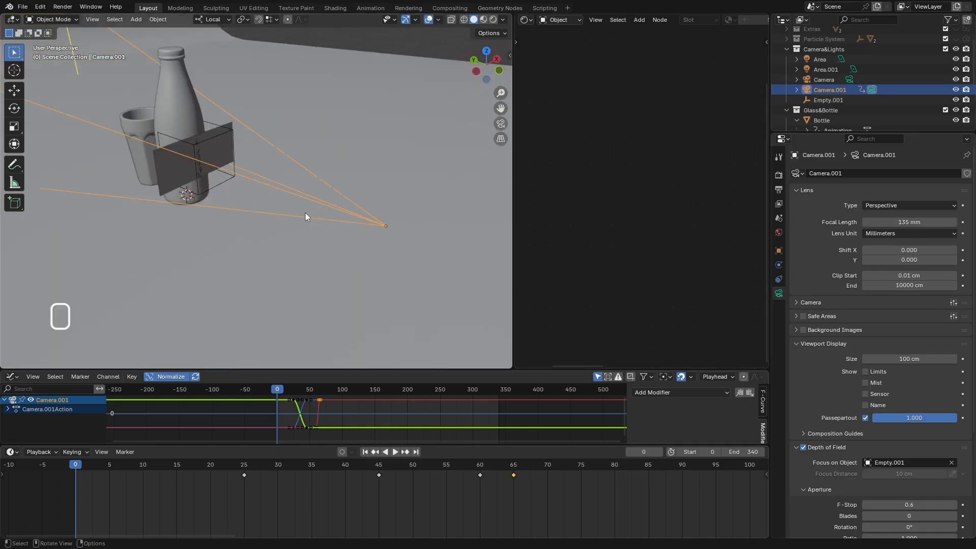
left_click(509, 55)
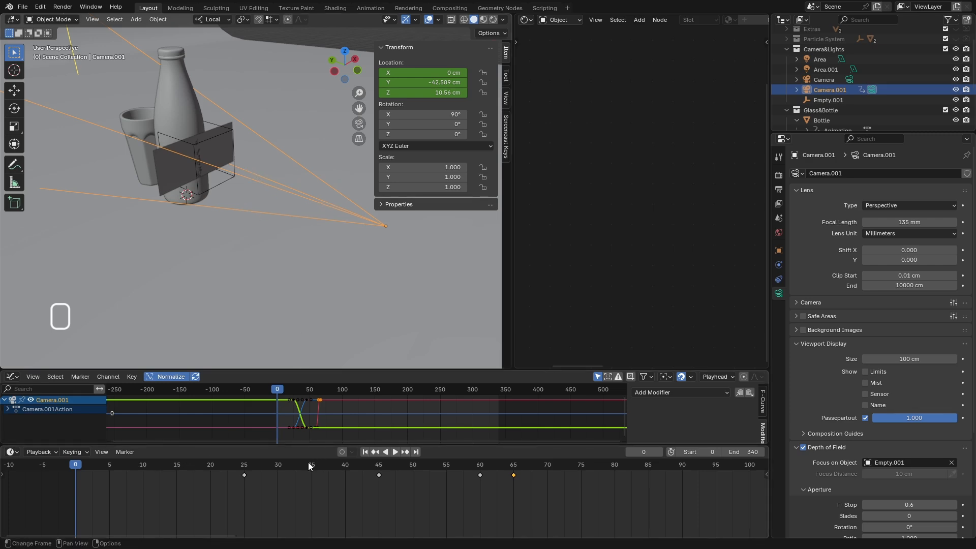
- Go to frame 25, select Camera.001's keyframe there and look through the camera
scroll(316, 493, "down", 3)
left_click_drag(196, 465, 273, 474)
left_click(273, 476)
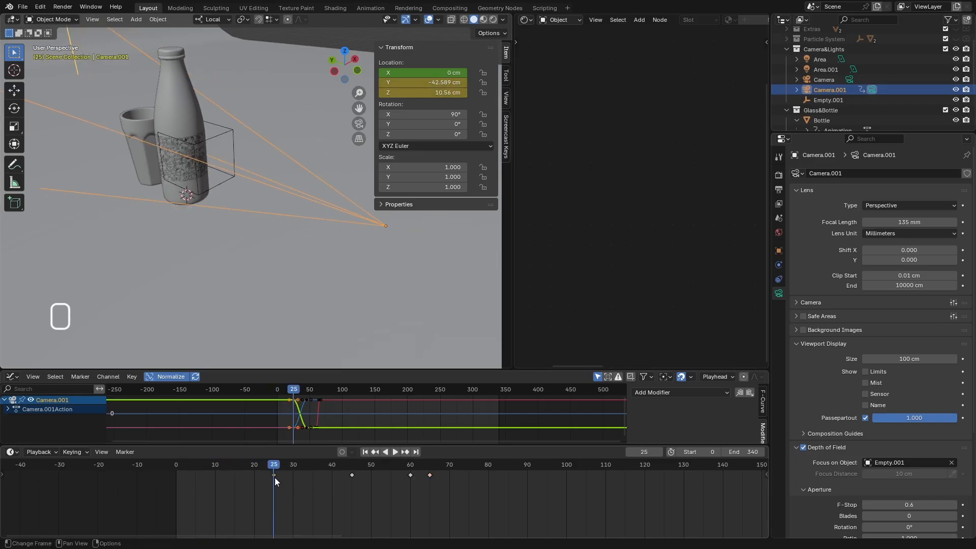
middle_click_drag(280, 165, 280, 197)
key("KP_0")
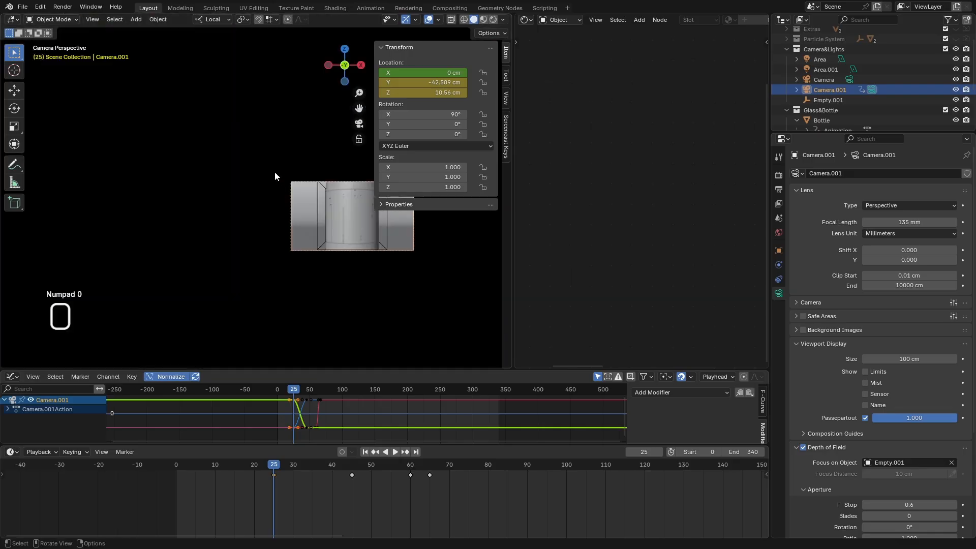
scroll(325, 223, "down", 2)
scroll(355, 234, "up", 3)
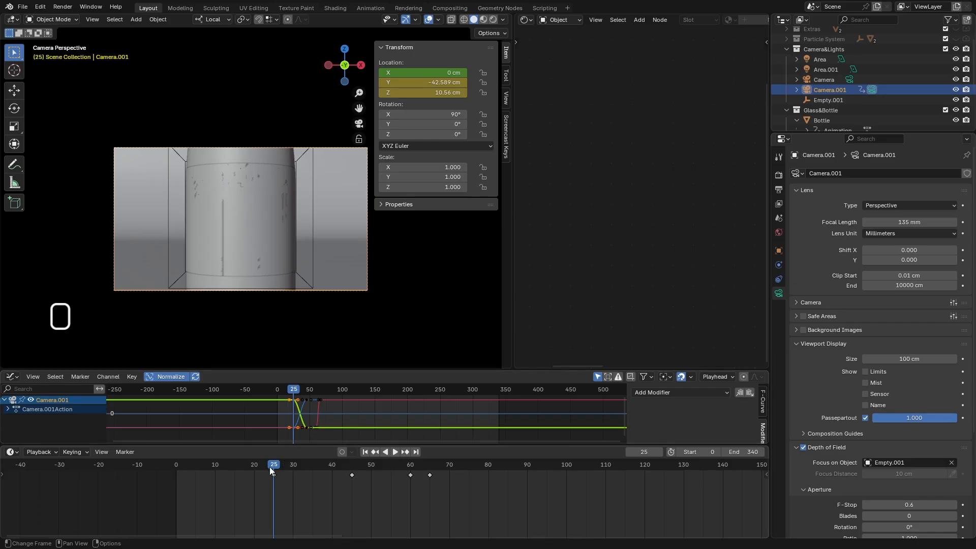
- Return to frame 0 and examine the label's upper right corner against the camera border
left_click_drag(269, 467, 175, 469)
scroll(303, 190, "up", 5)
scroll(248, 222, "down", 5)
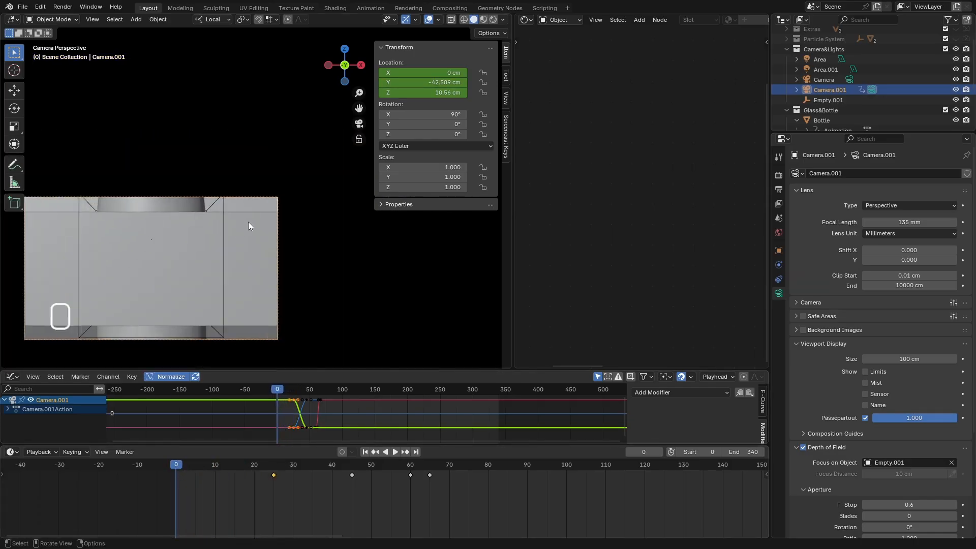
scroll(248, 222, "up", 3)
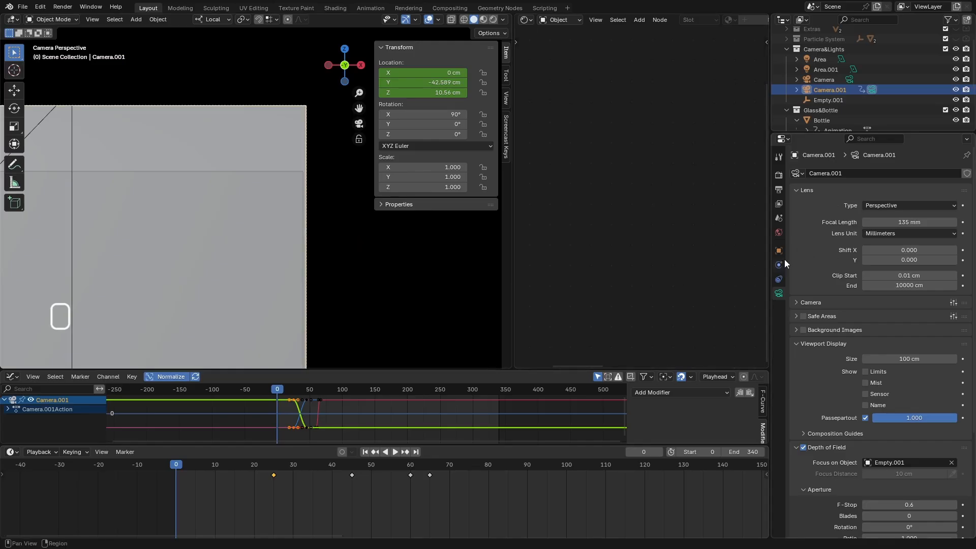
scroll(199, 206, "up", 3)
scroll(230, 224, "down", 4)
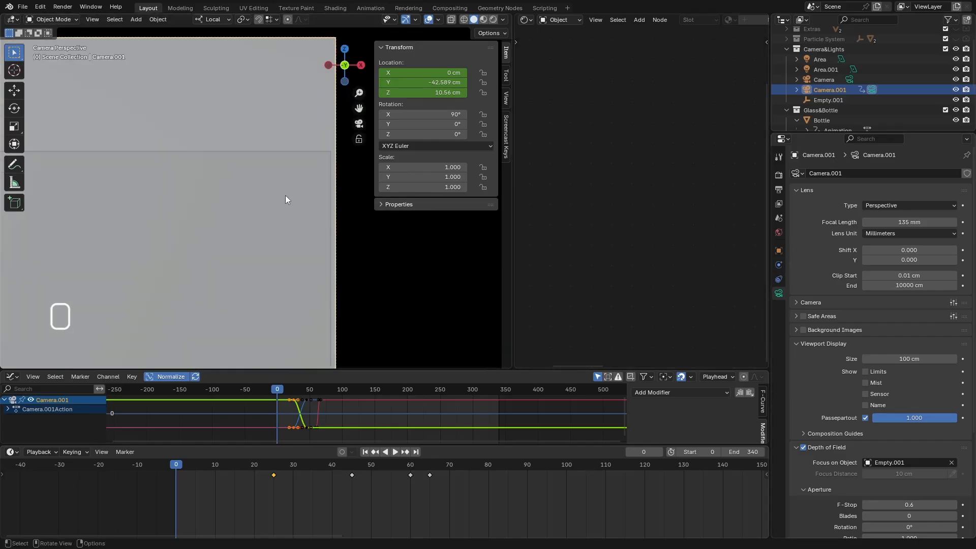
- Set Camera.001's Y location to -42.289 cm and check the label's fit in the frame
left_click(306, 167)
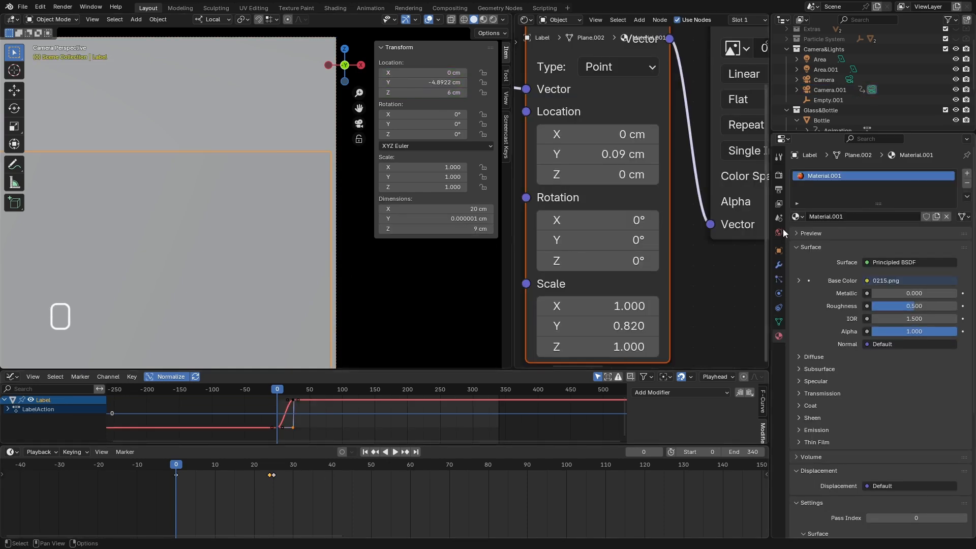
left_click(825, 90)
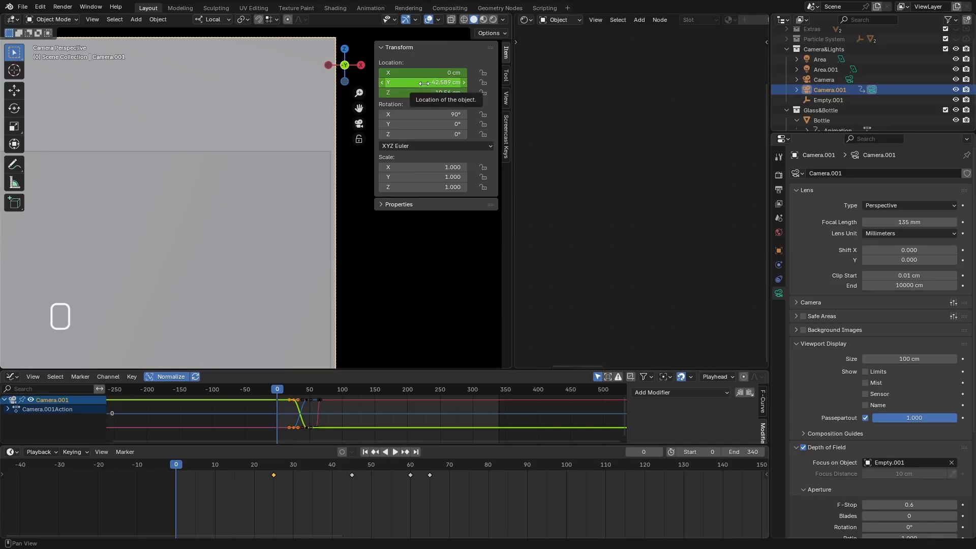
mouse_move(423, 83)
left_mouse_down()
mouse_move(414, 83)
mouse_move(430, 83)
left_mouse_up()
scroll(301, 160, "down", 5)
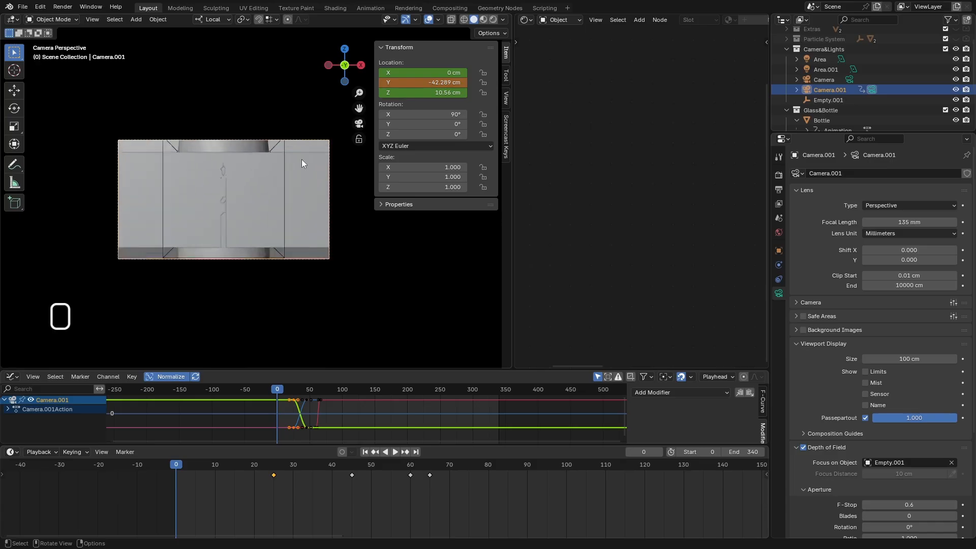
scroll(305, 173, "up", 3)
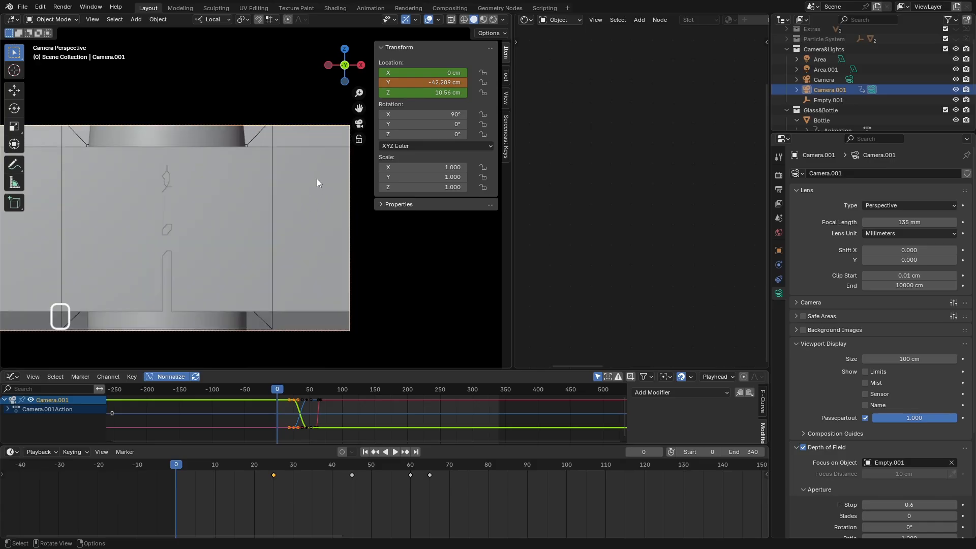
scroll(276, 194, "up", 3)
scroll(319, 244, "down", 2)
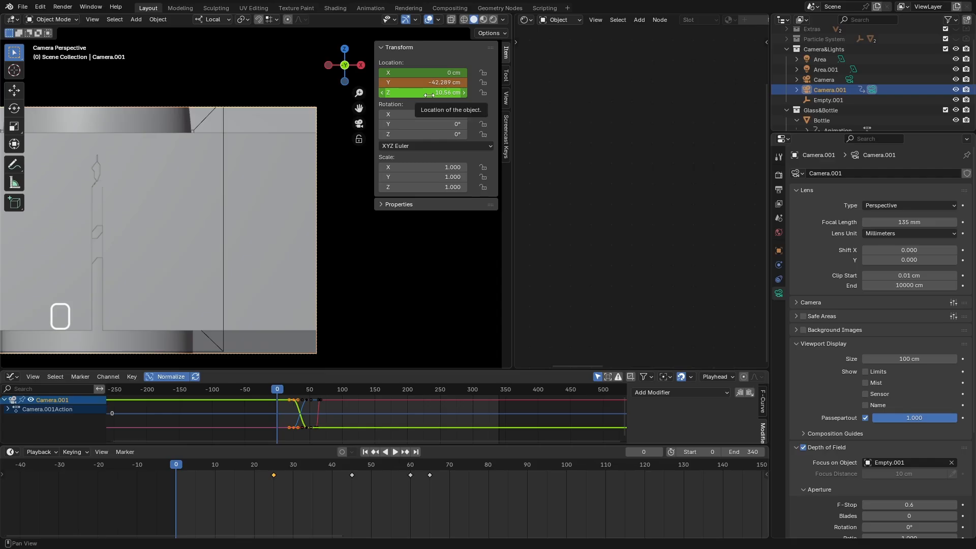
- Set Camera.001's Z location to 10.52 cm
left_click_drag(430, 93, 432, 93)
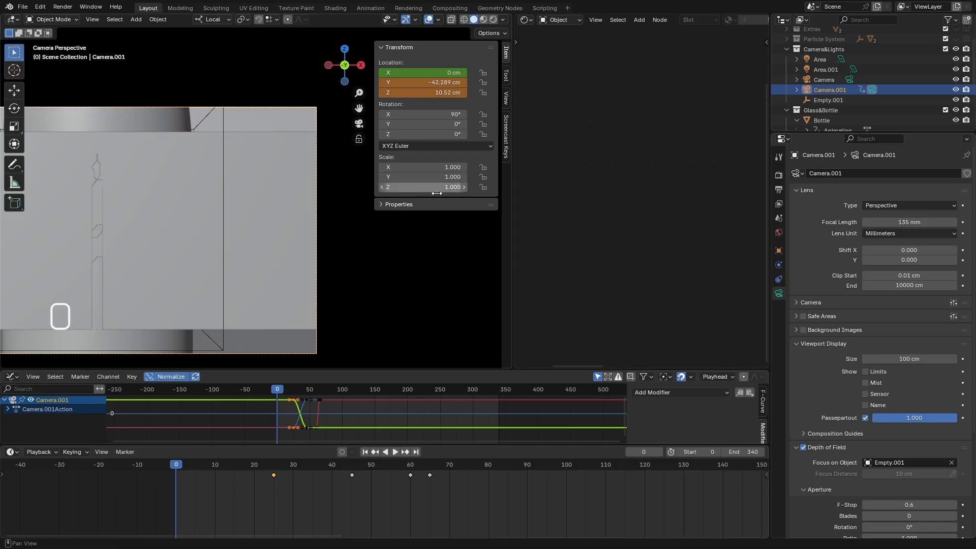
left_click(505, 76)
left_click(505, 97)
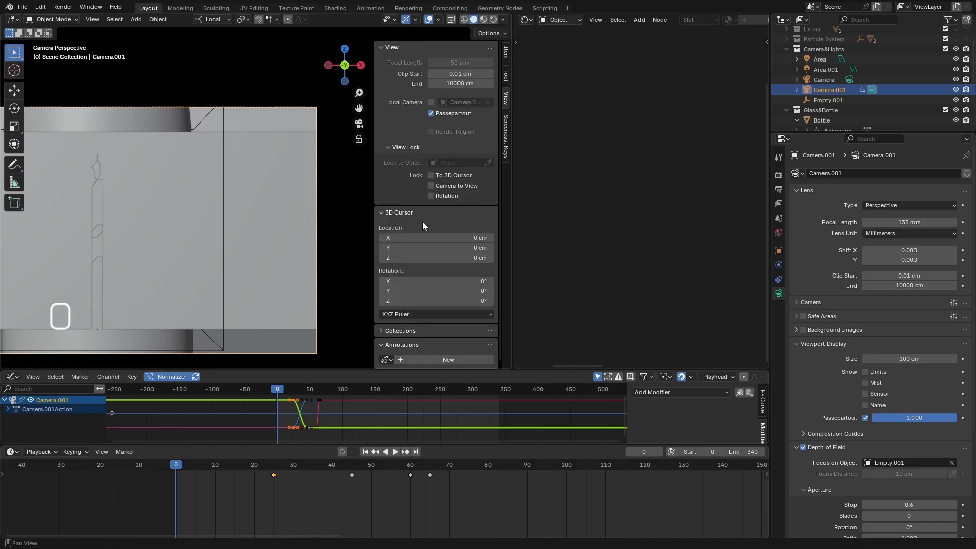
left_click(506, 53)
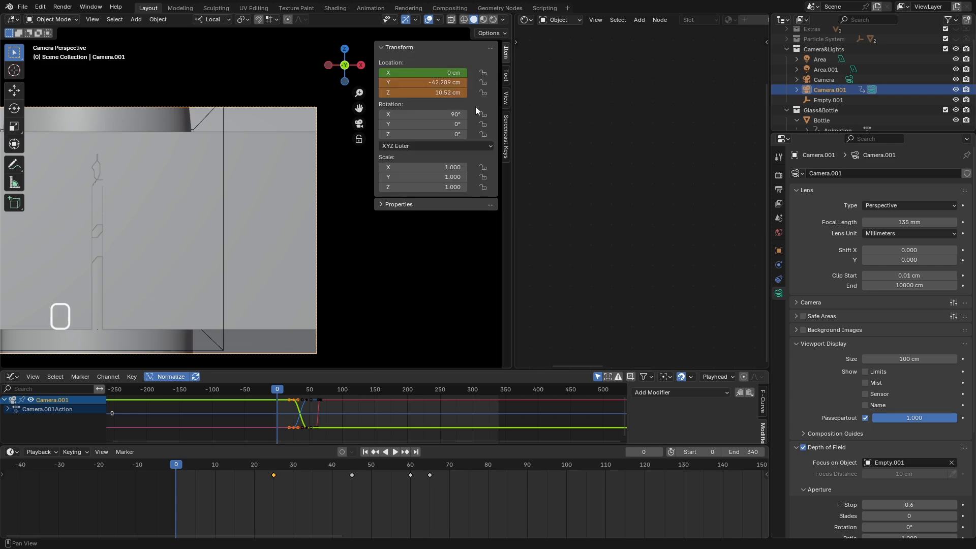
- Enable safe areas for Camera.001 and set the title and action safe margins to 0.000, keeping the center-cut guides
key("ctrl+F15")
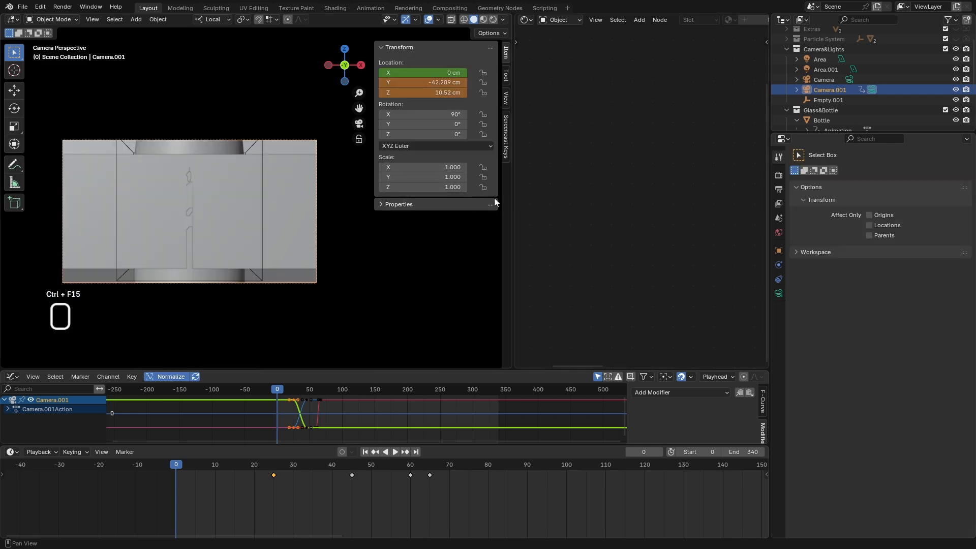
left_click(778, 293)
left_click(803, 316)
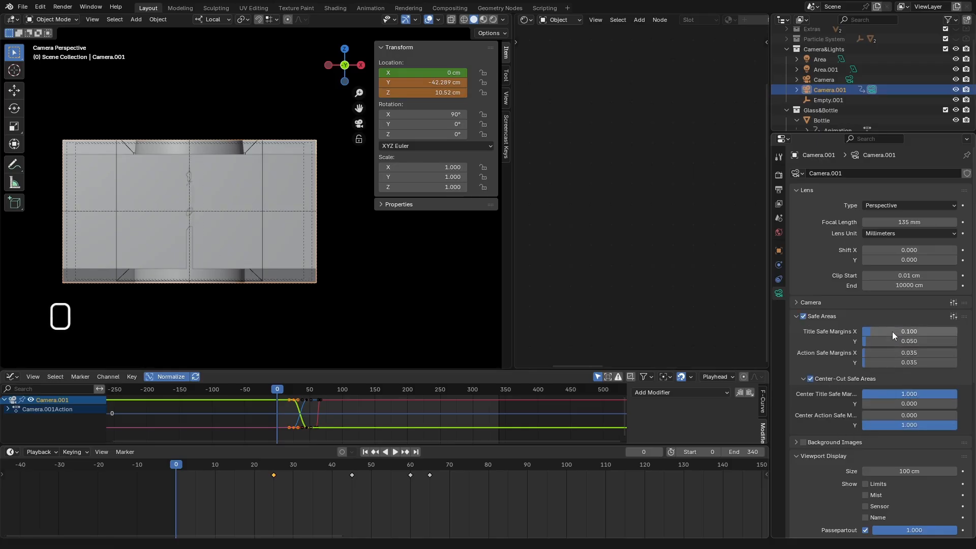
left_click_drag(874, 332, 862, 362)
left_click(904, 395)
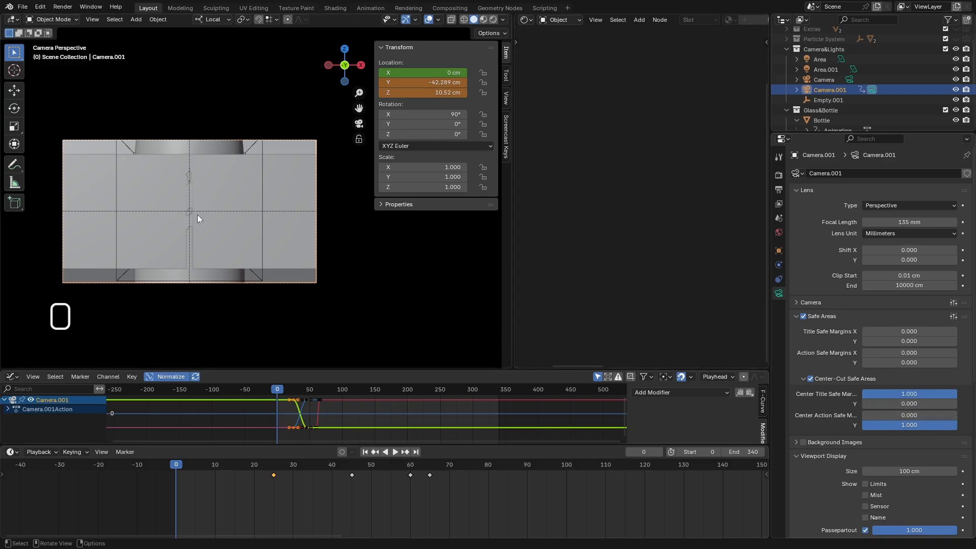
scroll(219, 218, "up", 3)
scroll(254, 224, "down", 3)
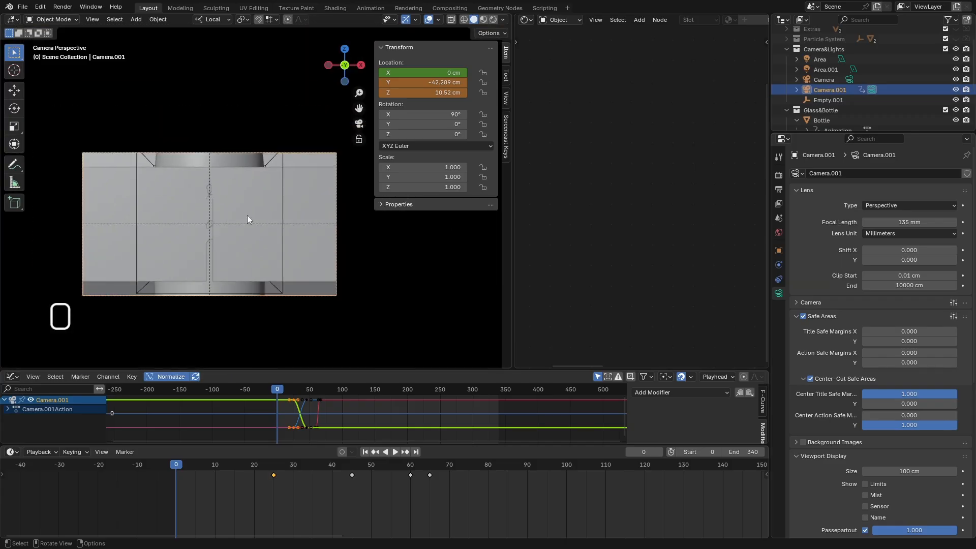
scroll(348, 218, "up", 5)
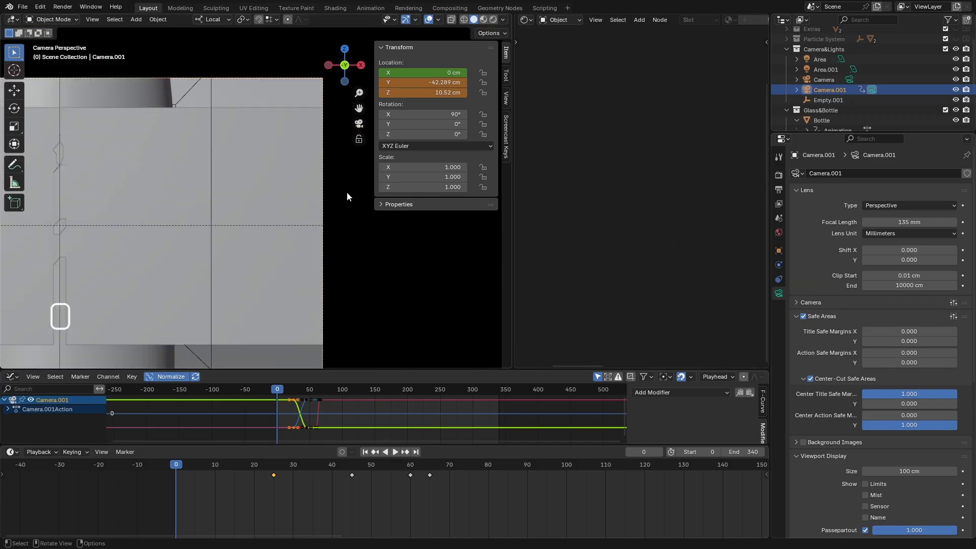
scroll(347, 196, "down", 1)
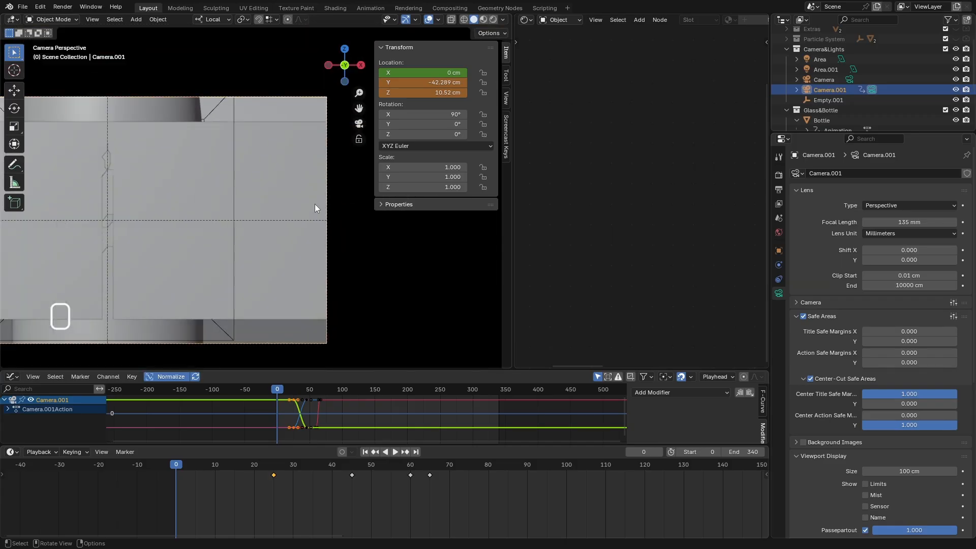
- Set Camera.001's Y action safe margin to 0.196 and compare the guide lines with the label's upper and lower edges
left_click_drag(904, 331, 895, 332)
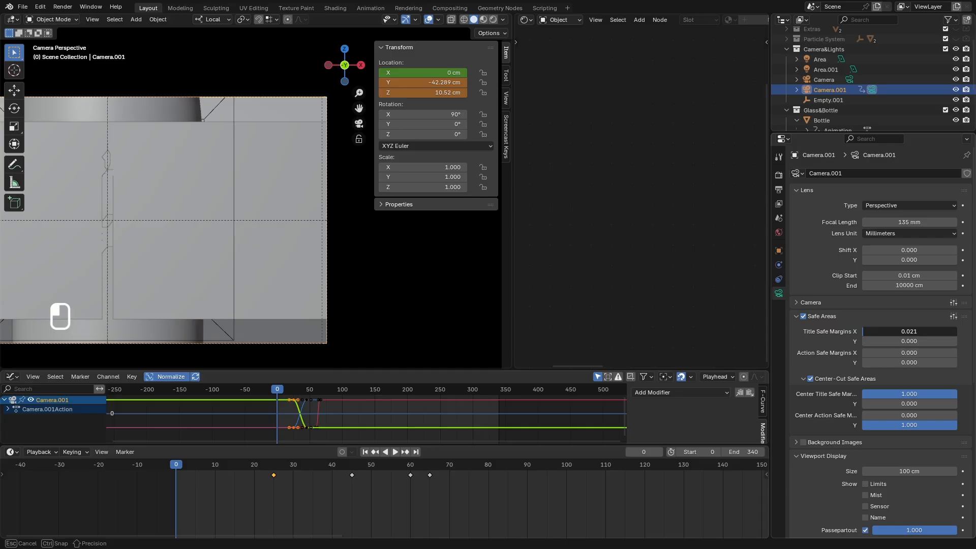
left_click_drag(867, 363, 885, 362)
scroll(330, 213, "up", 3)
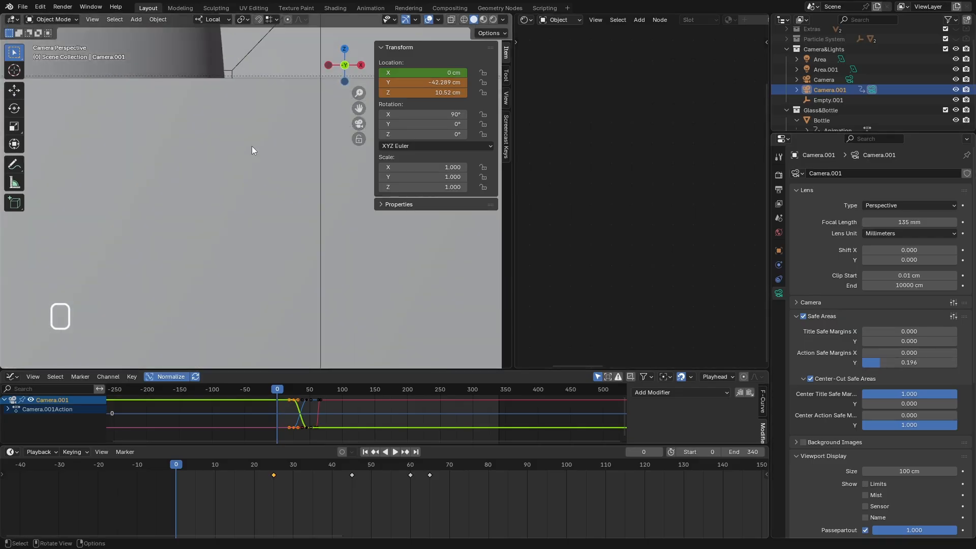
scroll(153, 152, "down", 3)
scroll(264, 325, "up", 4)
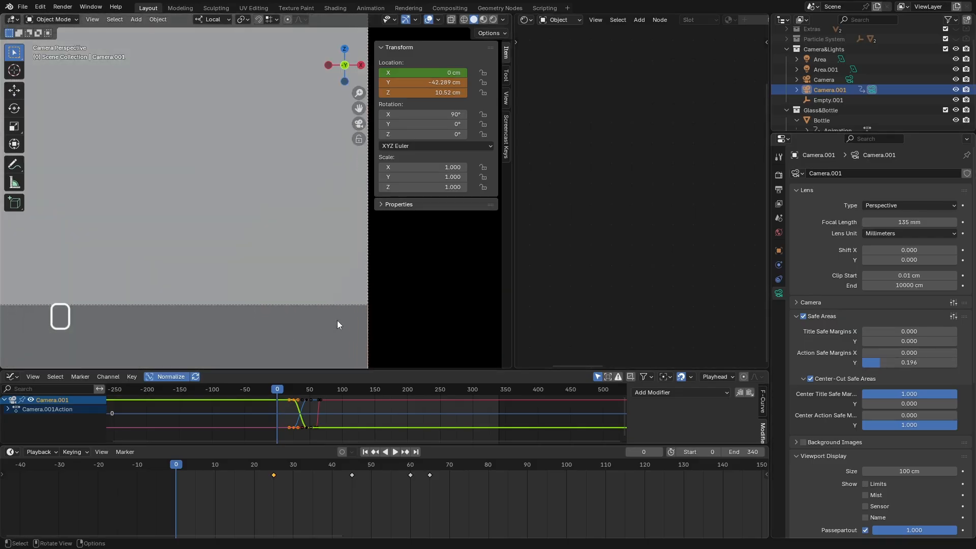
scroll(304, 118, "up", 5)
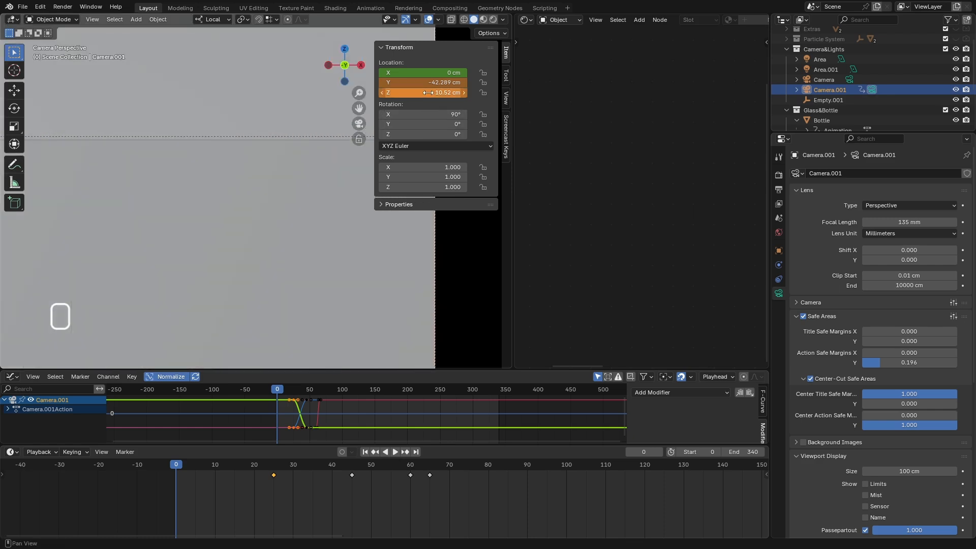
- Set Camera.001's Z location to 10.49 cm at frame 0 and again at frame 25
left_click_drag(428, 92, 424, 92, "shift")
scroll(276, 147, "down", 11)
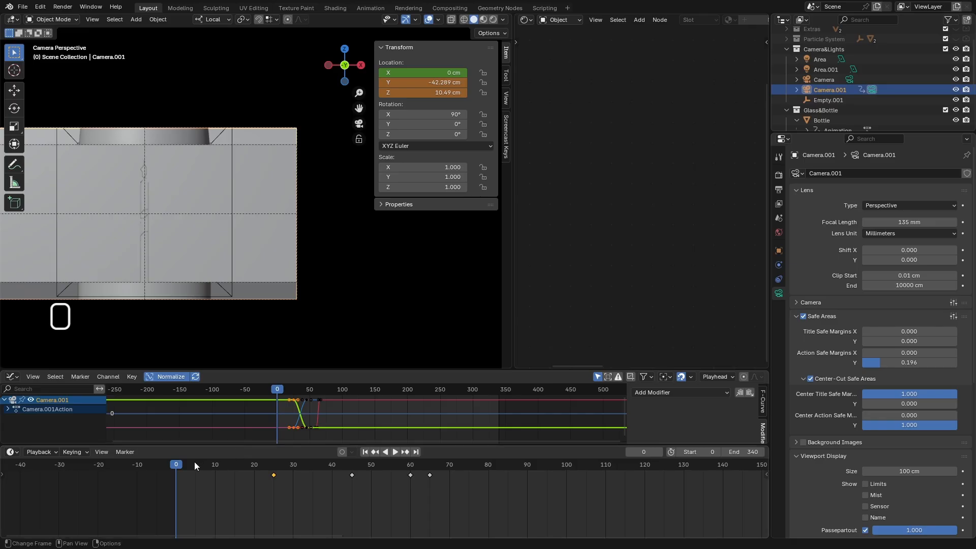
left_click_drag(194, 462, 273, 478)
double_click(442, 93)
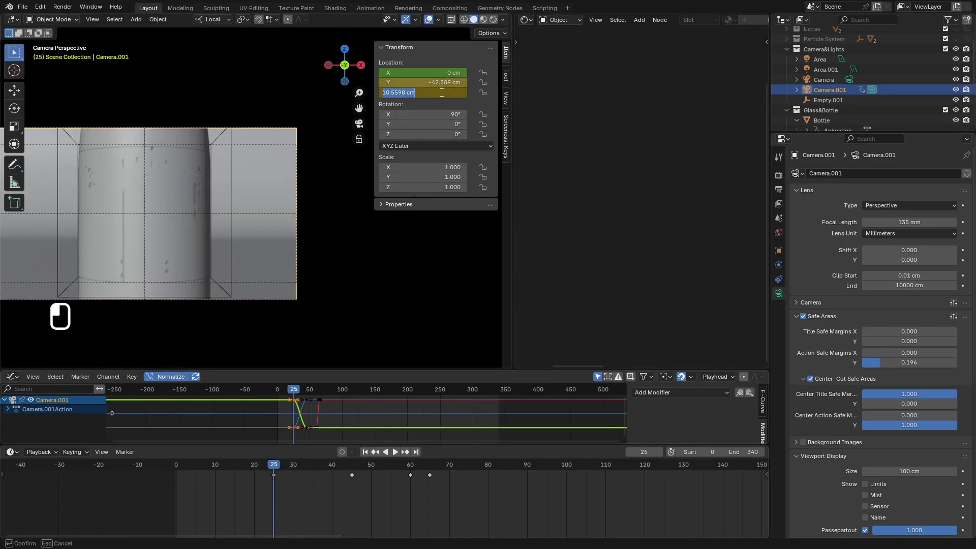
type("10.49")
key("Return")
- Set Camera.001's Y location to -42.2891 cm and replace its location keyframes at frame 25
double_click(437, 82)
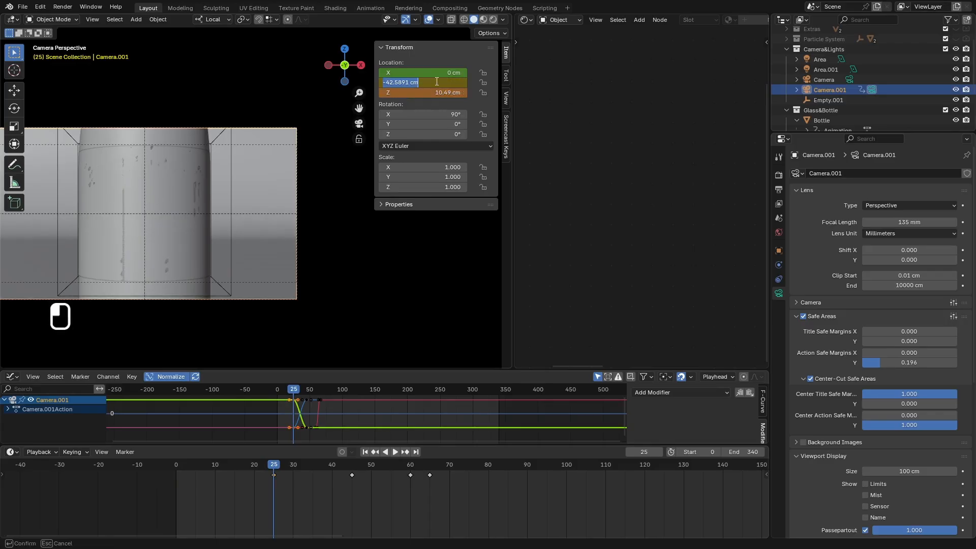
type("-42.2891 cm")
left_click(427, 91)
right_click(424, 82)
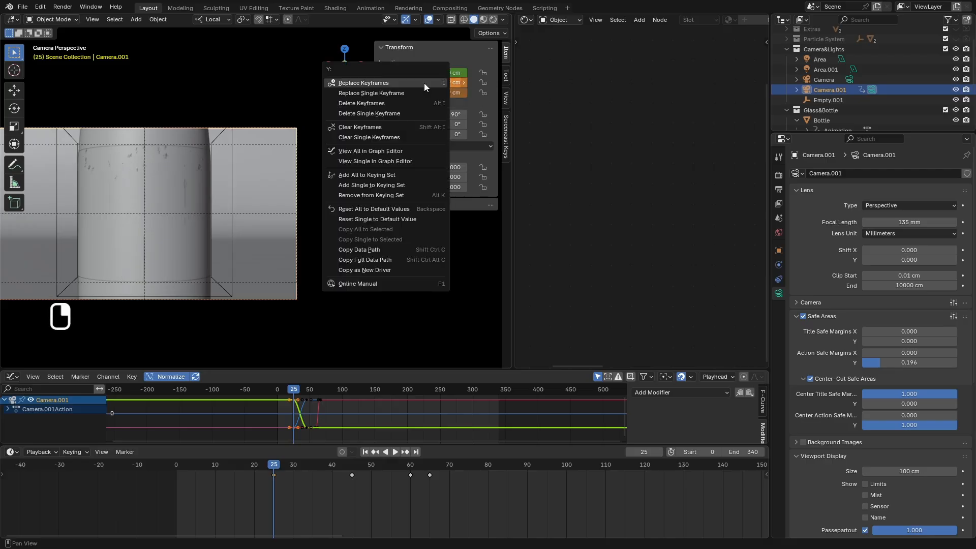
left_click(416, 91)
right_click(416, 91)
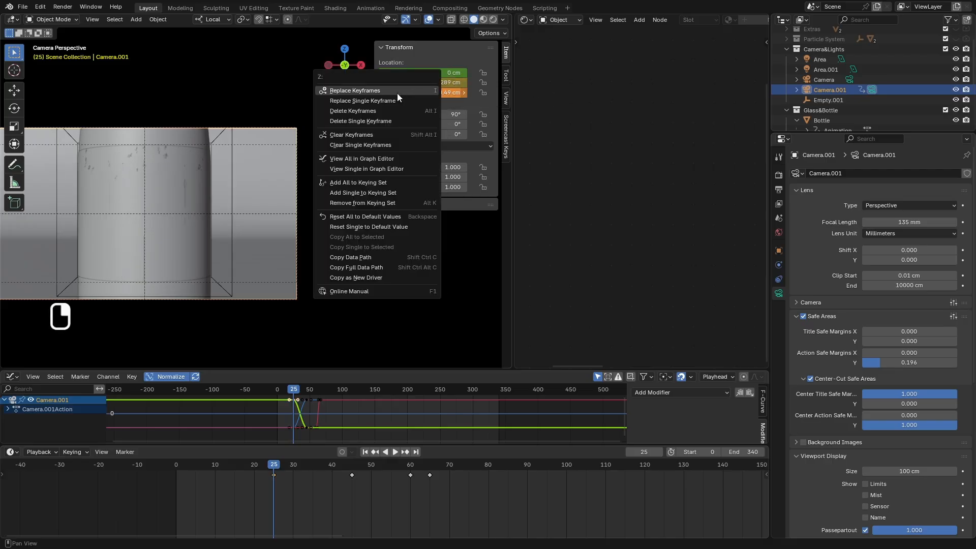
left_click(416, 92)
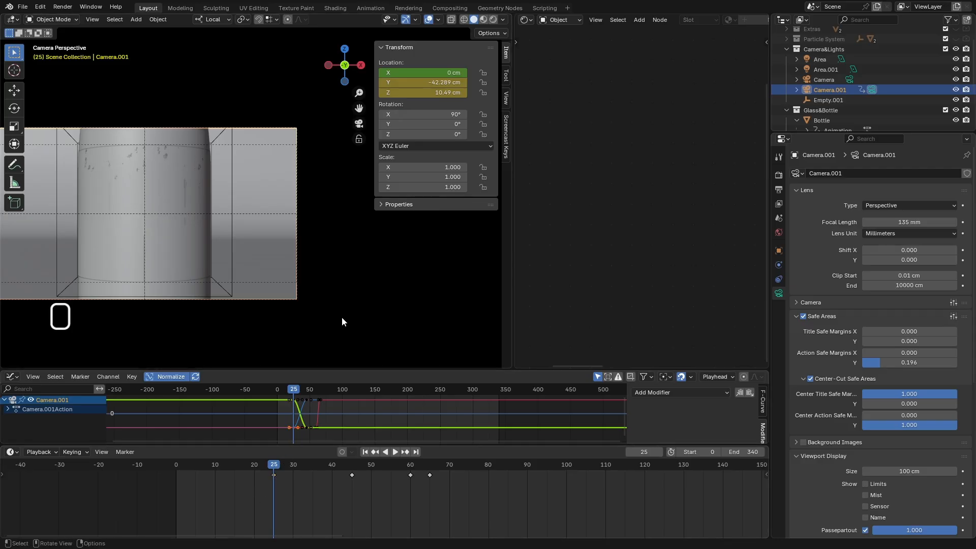
- Fit the camera frame in the viewport and turn off Safe Areas for Camera.001
key("Home")
left_click(803, 316)
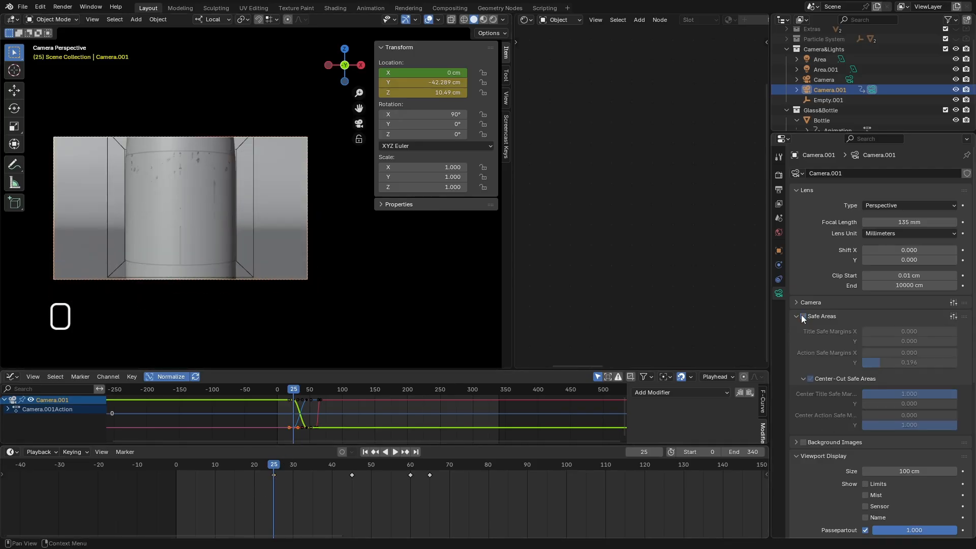
left_click(796, 316)
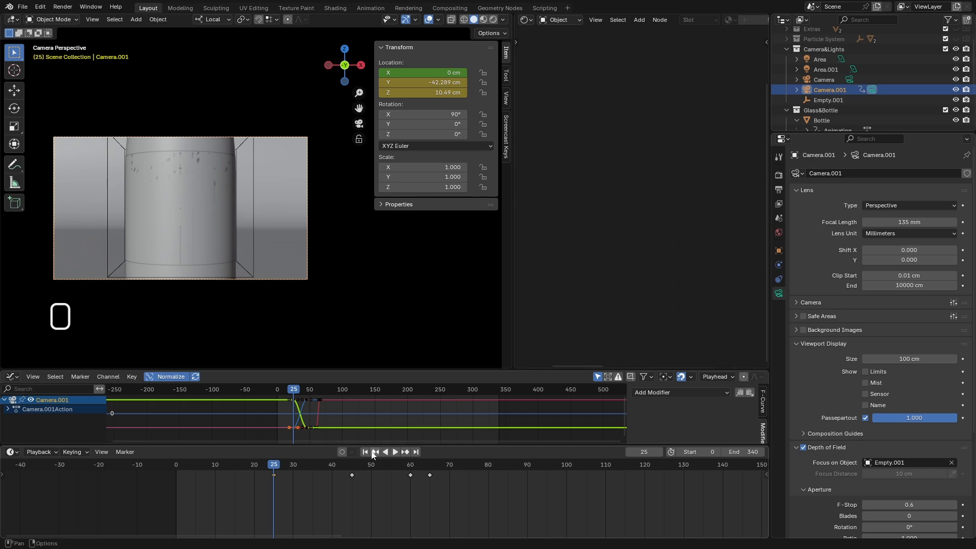
- Check the label's framing at the first frame and play the start of the camera animation in solid shading
left_click(364, 452)
scroll(305, 183, "up", 3)
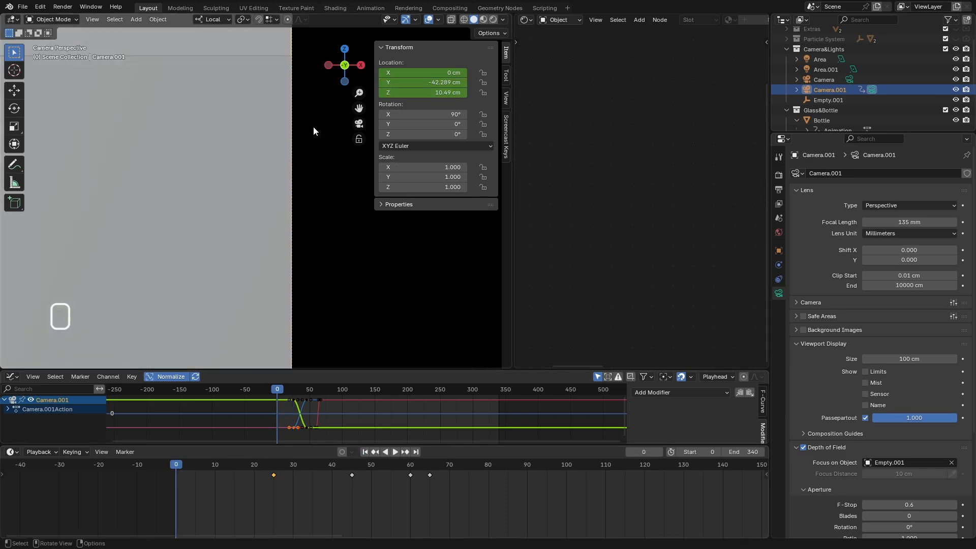
scroll(314, 173, "down", 3)
scroll(314, 183, "down", 5)
scroll(203, 175, "up", 15)
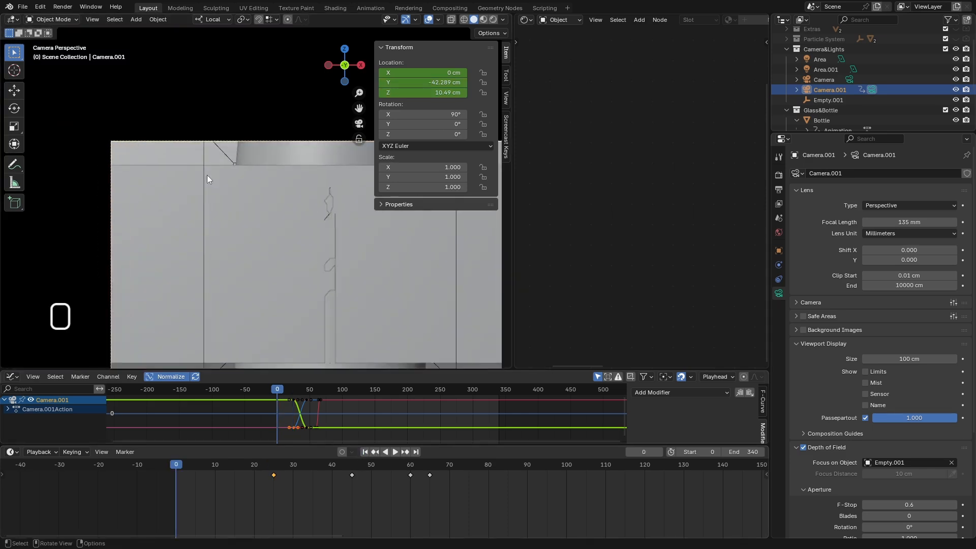
scroll(125, 164, "down", 13)
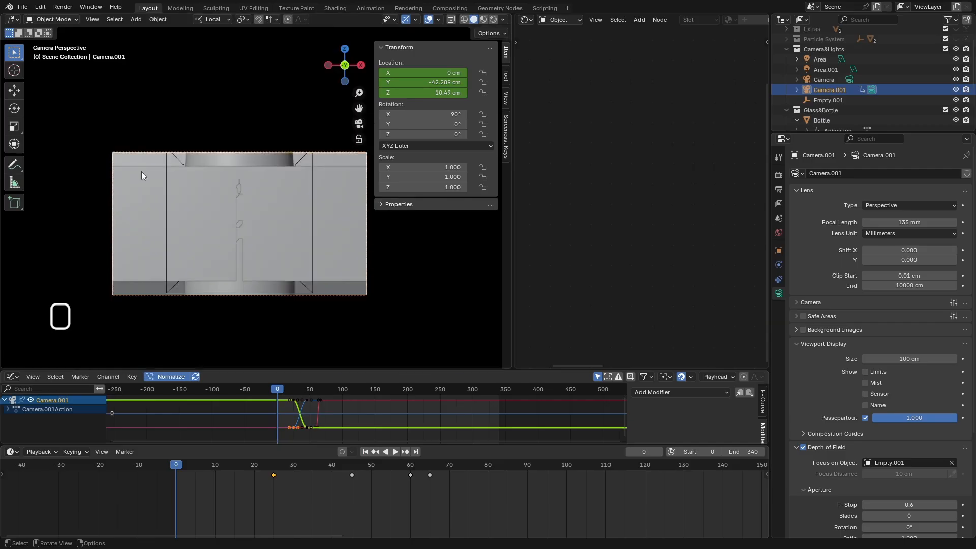
scroll(168, 188, "up", 2)
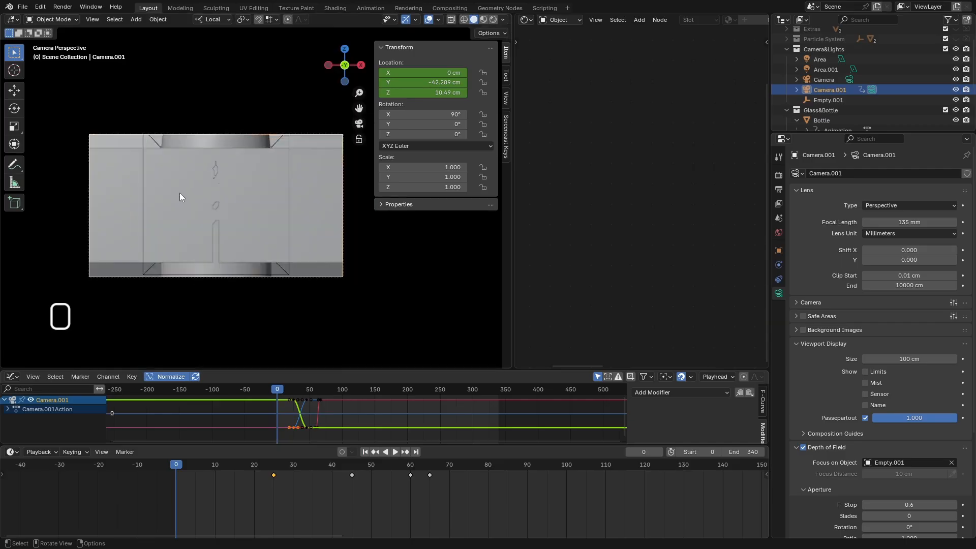
left_click(396, 451)
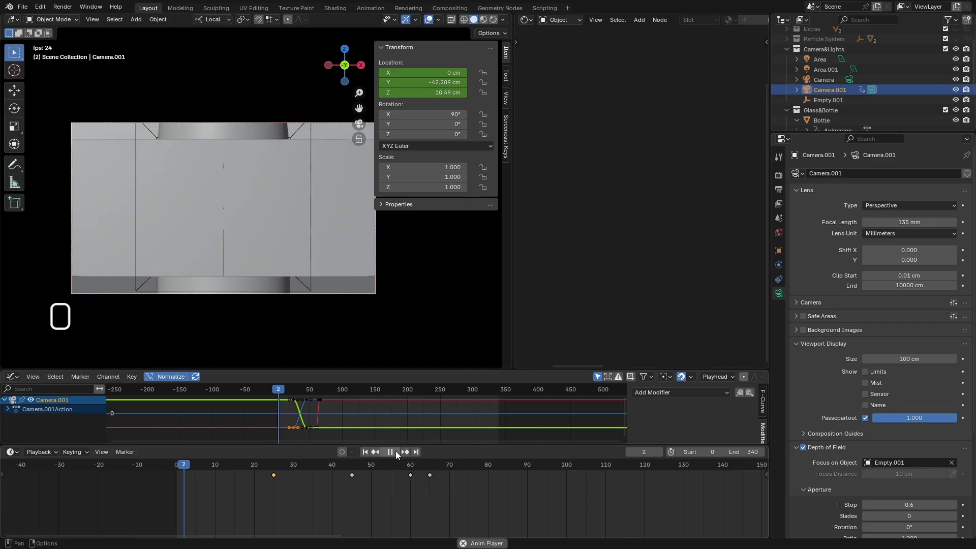
left_click(395, 452)
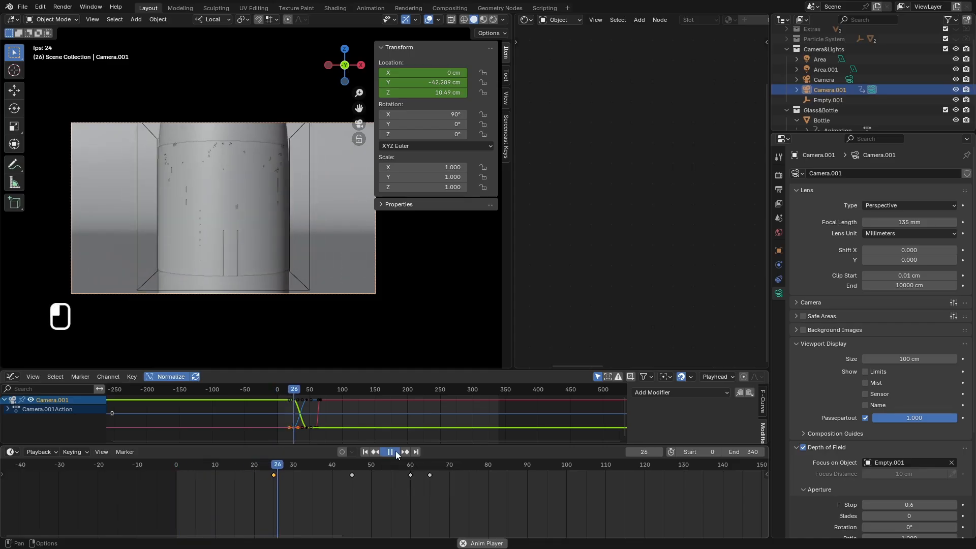
- Play the camera animation from the first frame in rendered shading
left_click(365, 452)
left_click(493, 19)
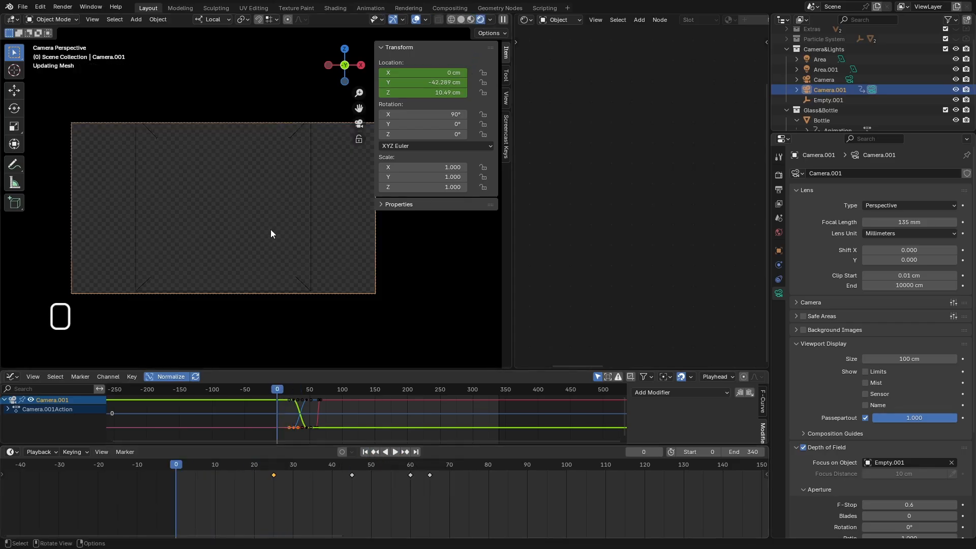
left_click(396, 452)
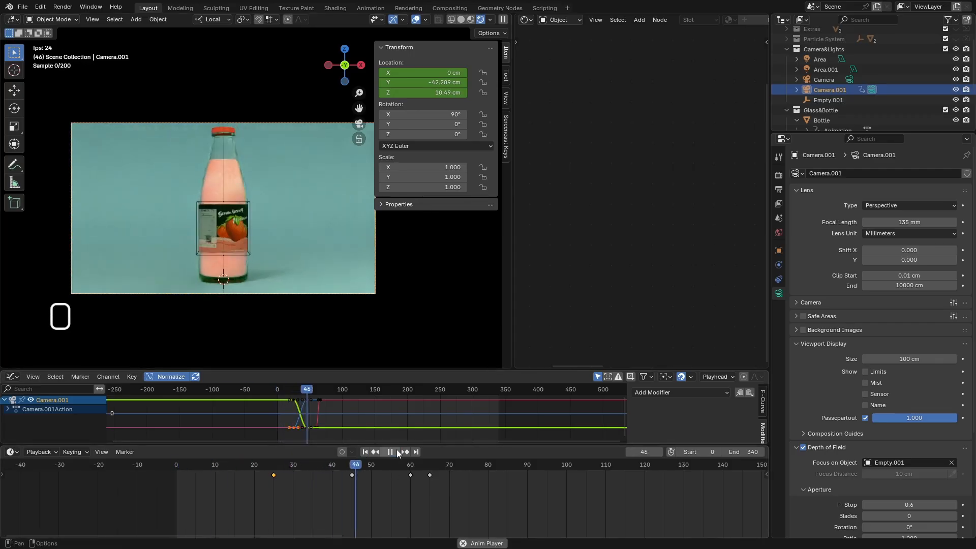
left_click_drag(522, 465, 450, 476)
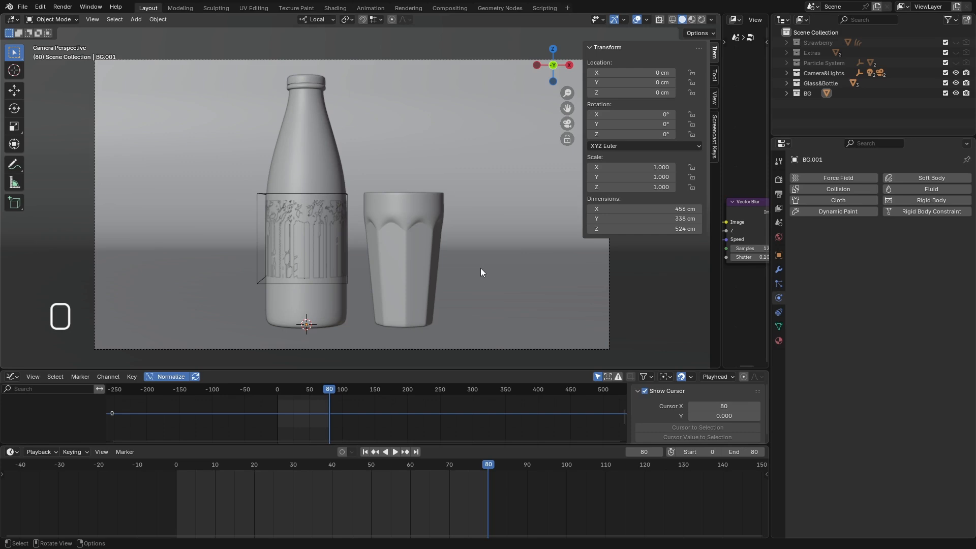
- Preview the bottle and glass in rendered shading, return to solid shading and inspect the Area.001 light's settings
left_click(701, 18)
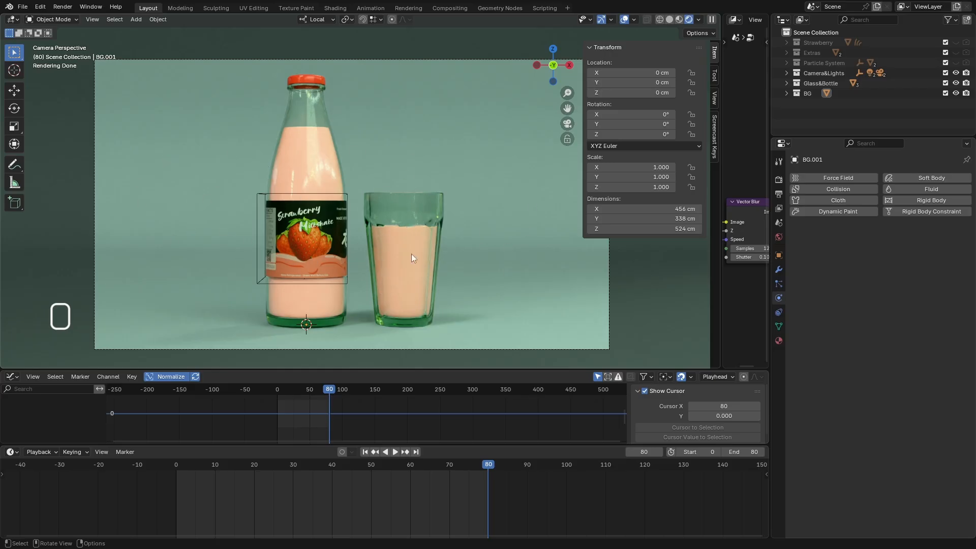
left_click(670, 19)
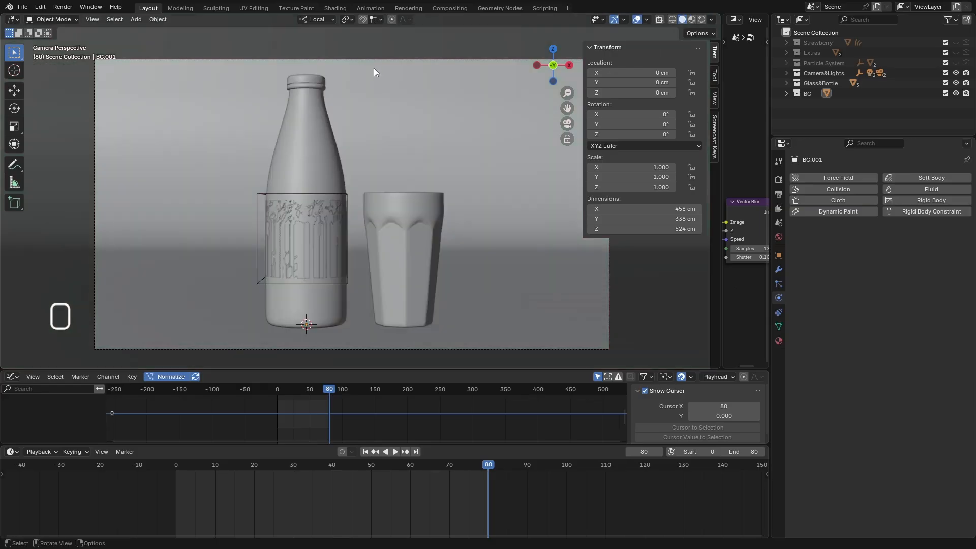
middle_click_drag(358, 177, 353, 197)
scroll(426, 139, "up", 5)
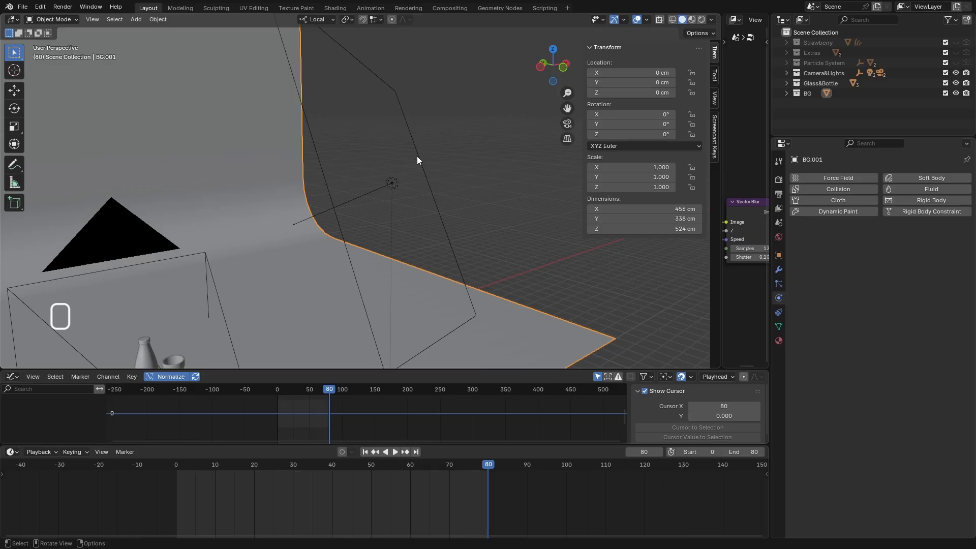
left_click(417, 161)
middle_click_drag(416, 160, 389, 207)
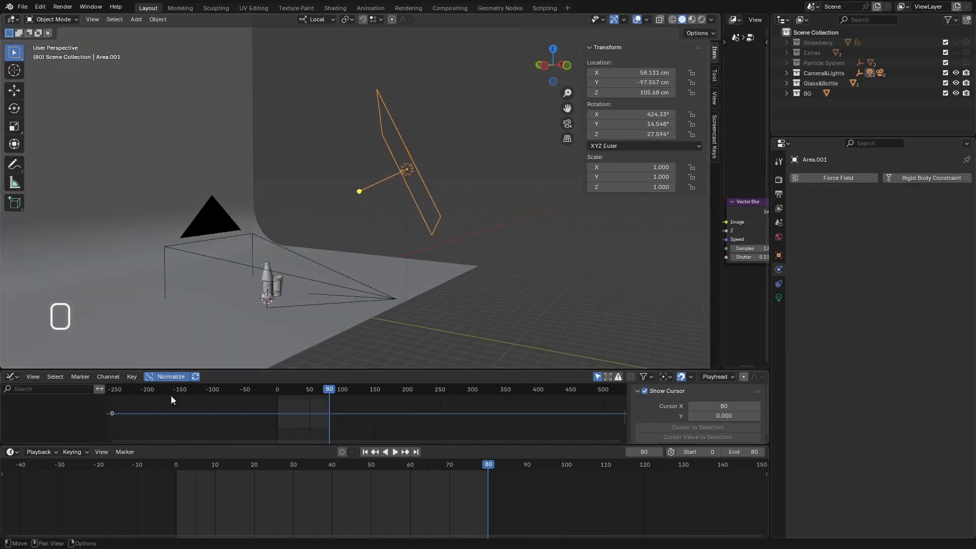
left_click(778, 297)
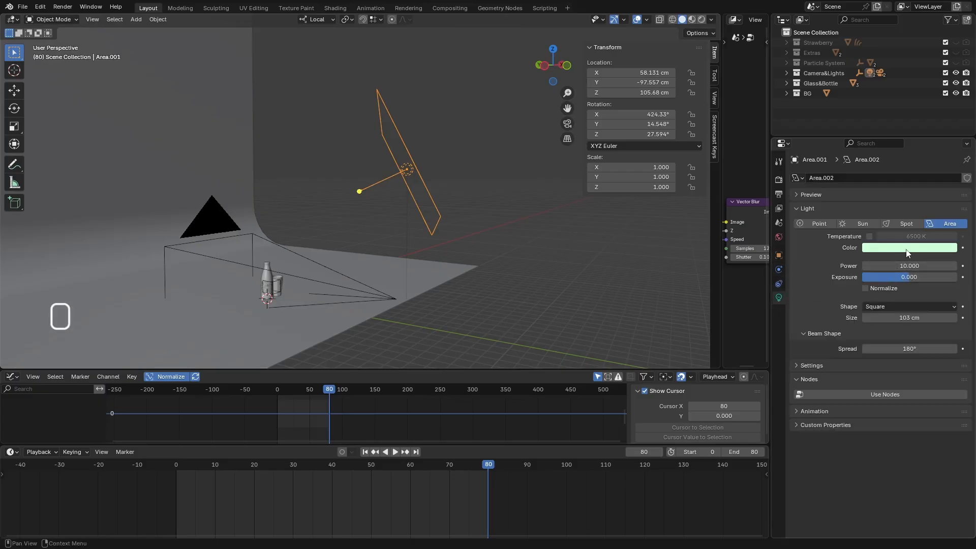
- Enlarge the 3D viewport and the Graph Editor, and inspect the bottle and glass set with the playhead at frame 80
left_click_drag(721, 265, 802, 268)
left_click_drag(432, 445, 432, 473)
scroll(378, 254, "down", 2)
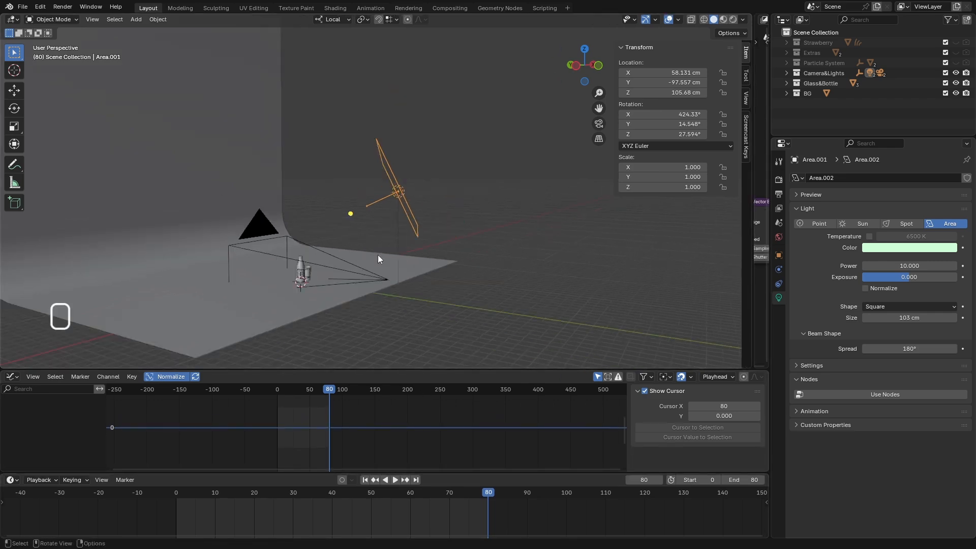
scroll(378, 254, "up", 5)
middle_click_drag(377, 255, 385, 219)
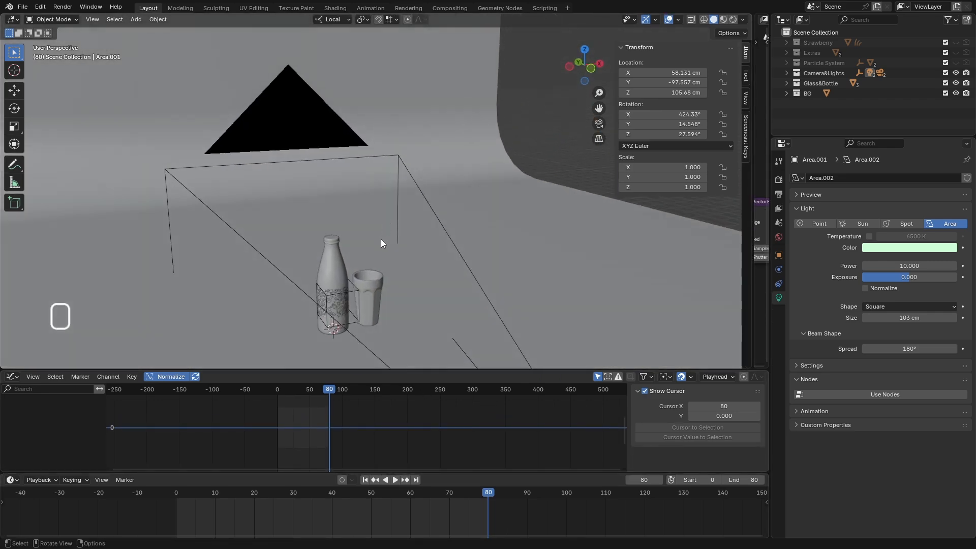
scroll(384, 254, "down", 3)
scroll(377, 275, "down", 3)
scroll(377, 277, "up", 4)
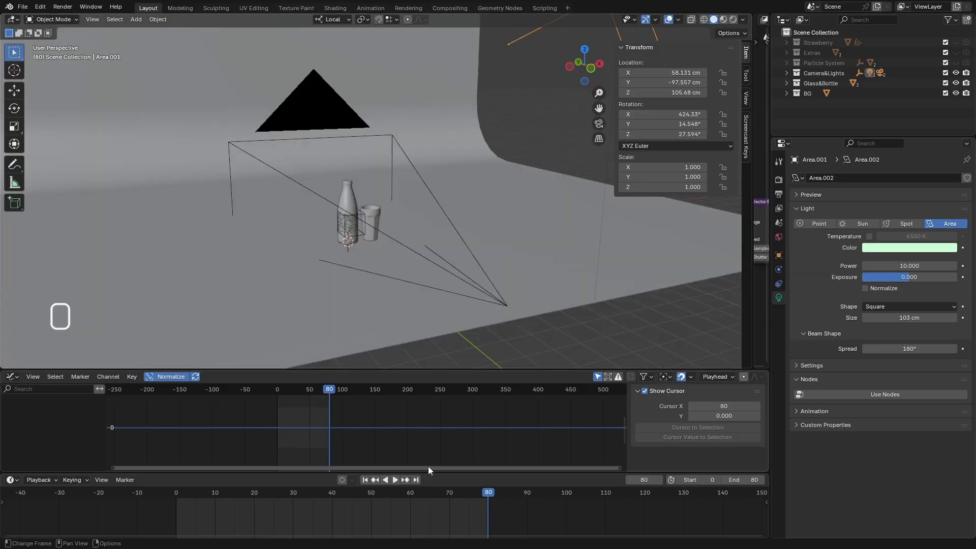
left_click_drag(359, 500, 489, 499)
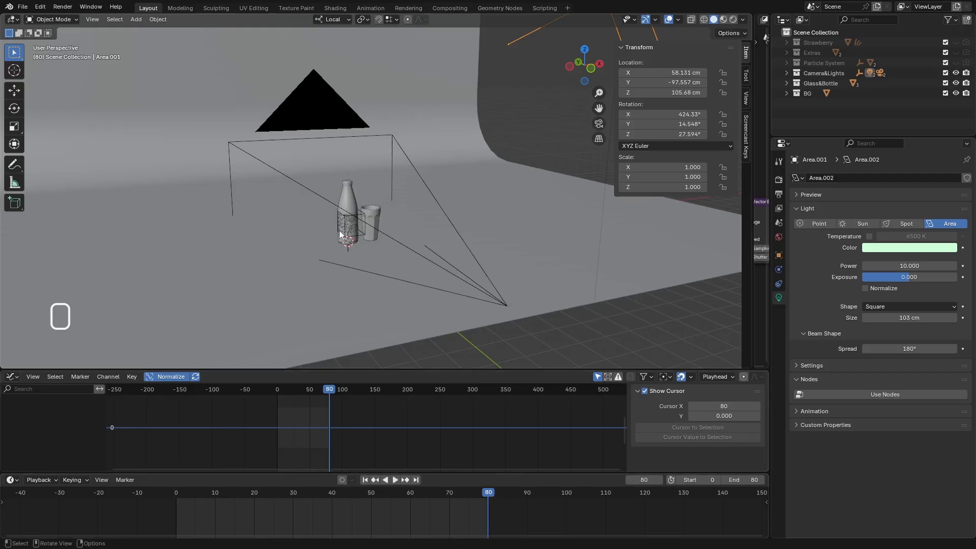
scroll(372, 212, "up", 3)
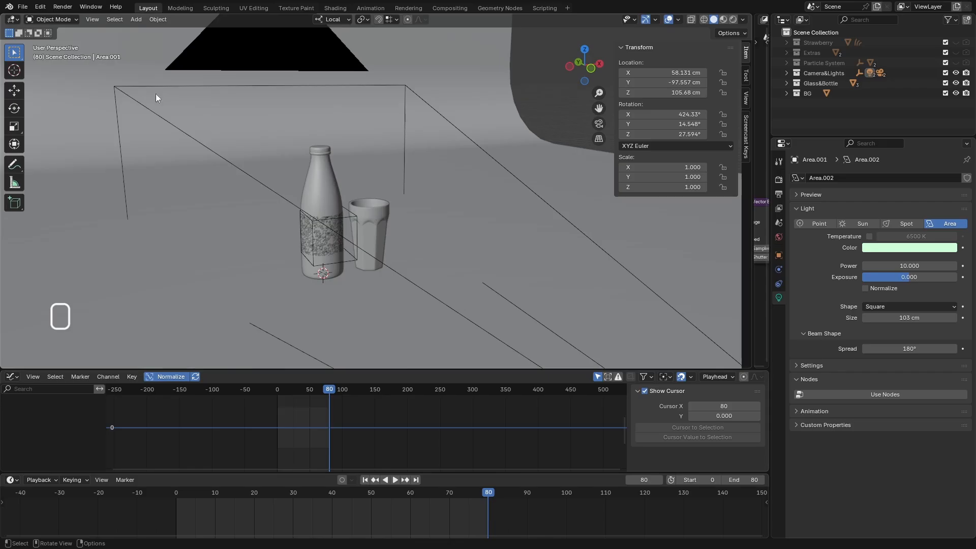
- Save the project as a new file named "Final scene rendering rigidbody.blend"
left_click(28, 8)
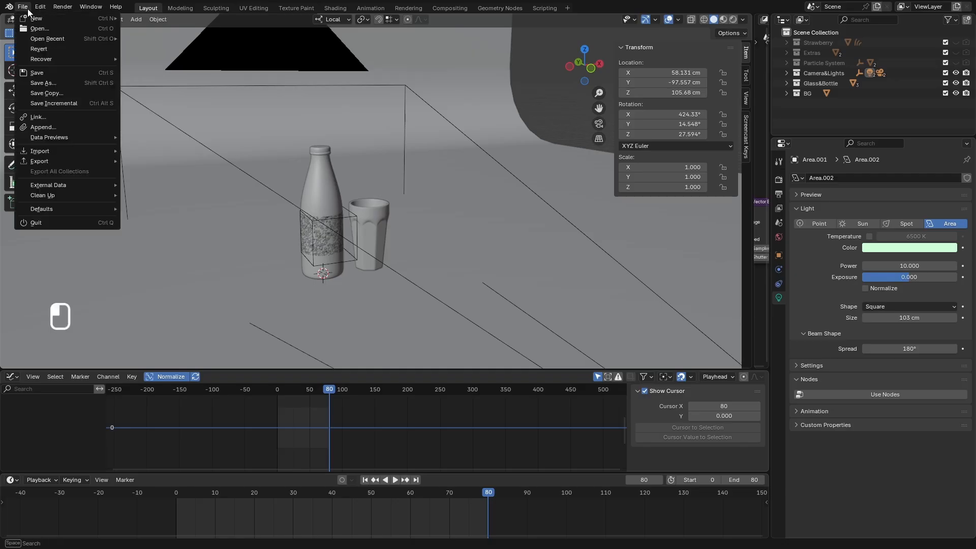
left_click(56, 83)
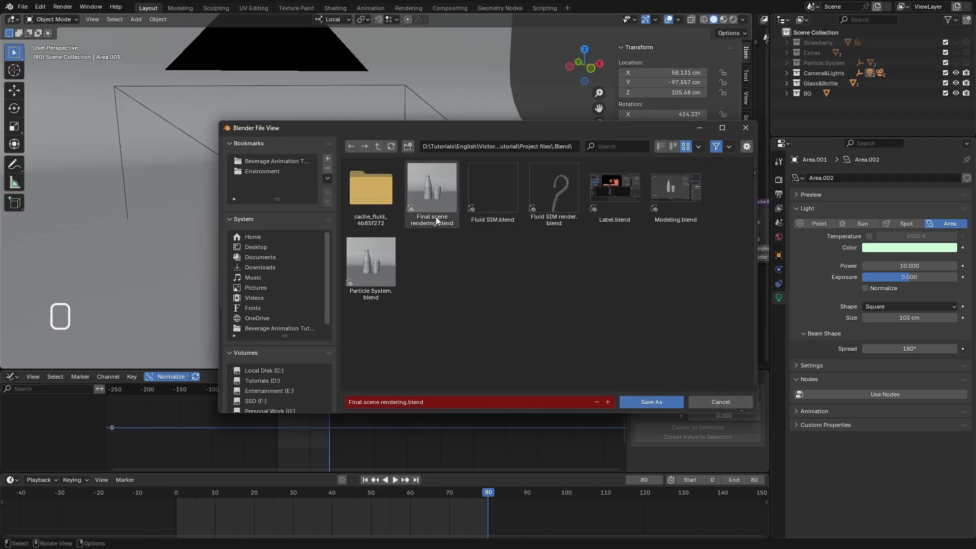
left_click(458, 400)
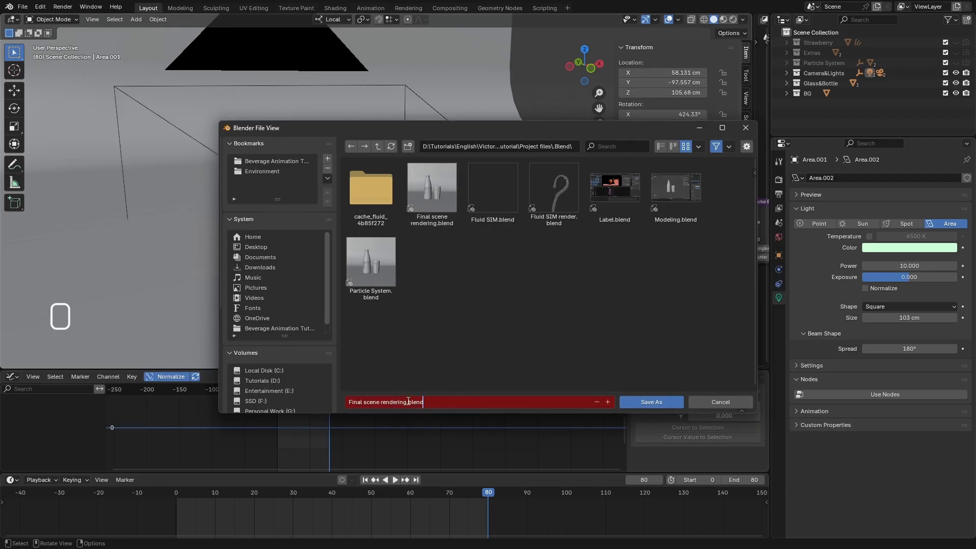
left_click_drag(408, 401, 433, 400)
key("BackSpace")
type("rigidbody")
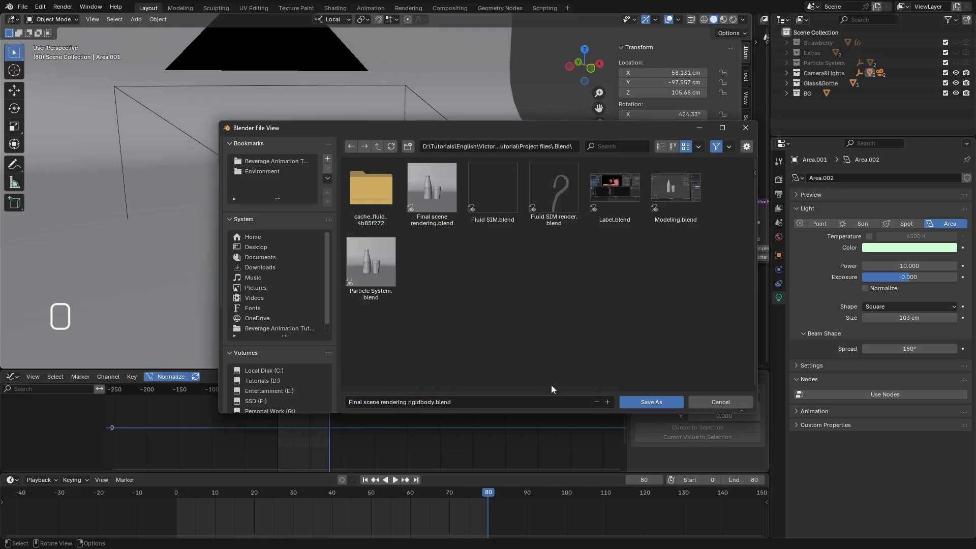
left_click(632, 402)
- Select all objects in the scene and delete all of their animation keyframes
scroll(395, 274, "down", 1)
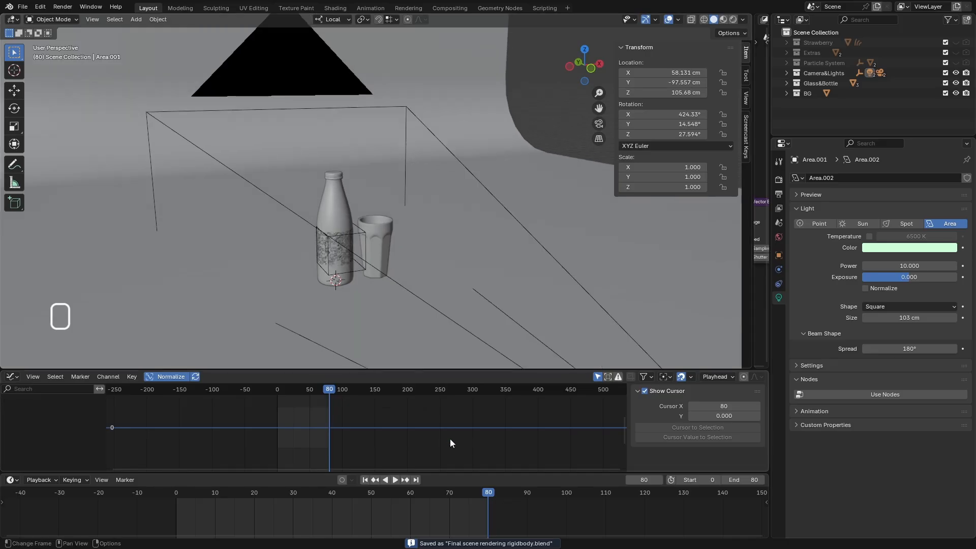
scroll(426, 216, "down", 6)
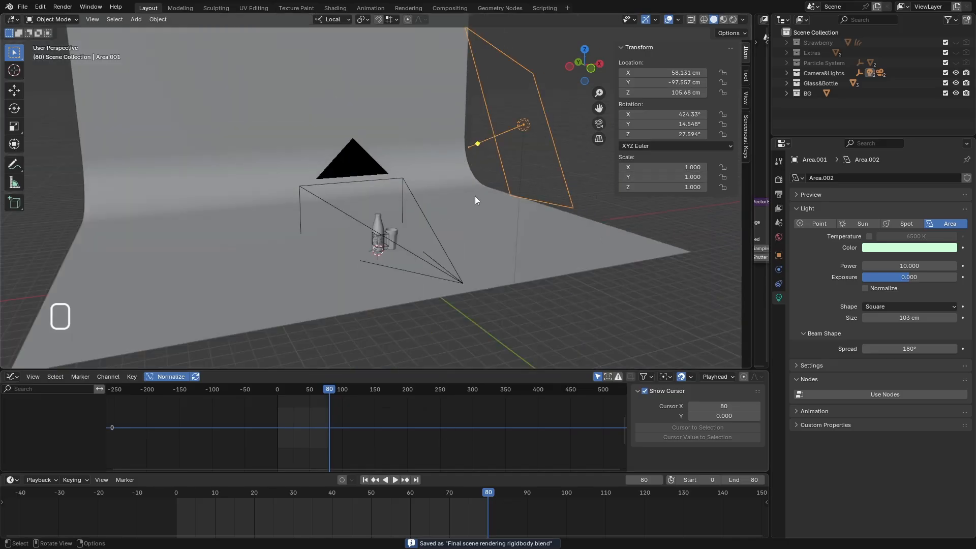
key("a")
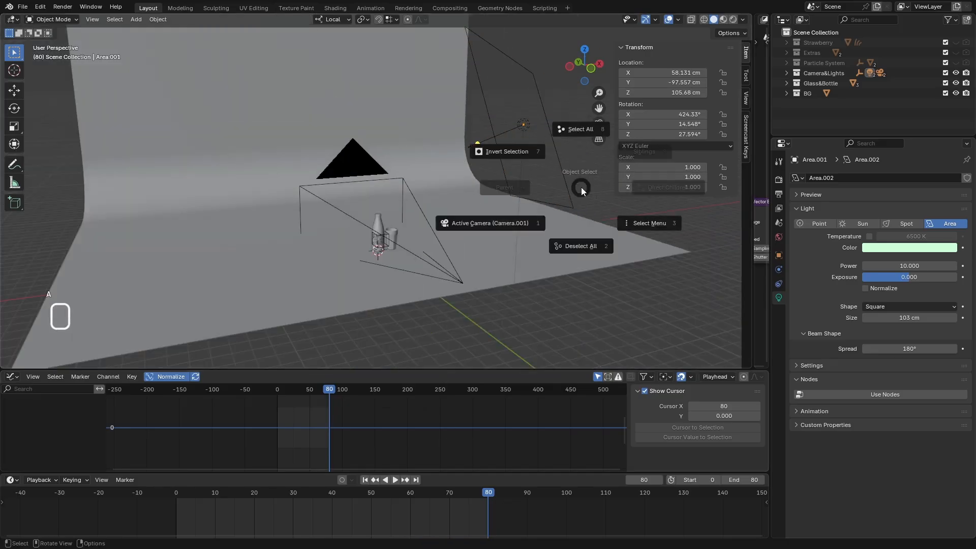
left_click(577, 153)
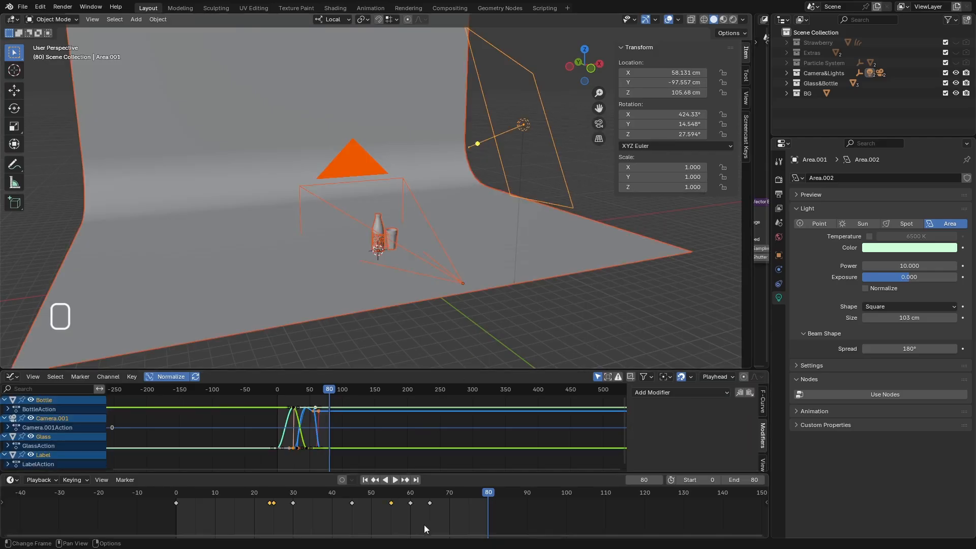
left_click(351, 516)
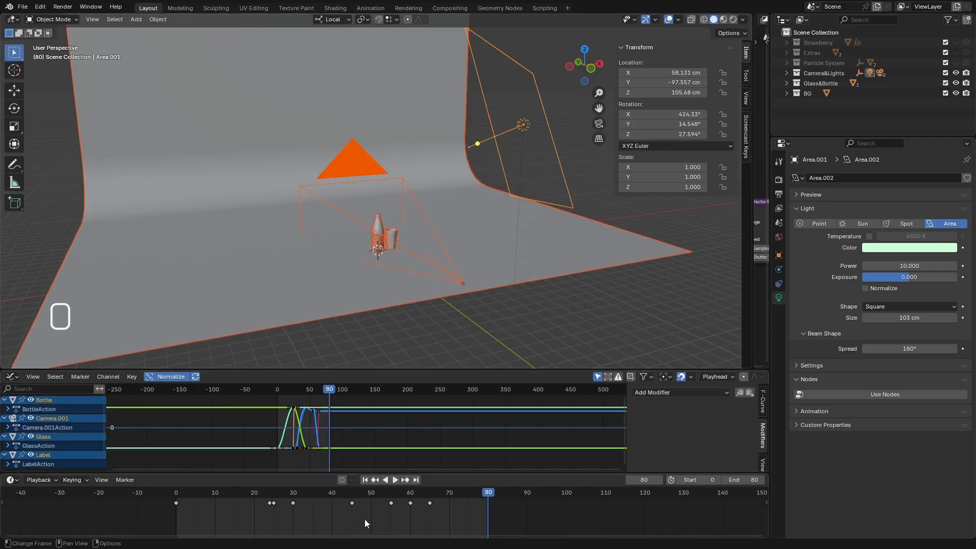
key("a")
key("Delete")
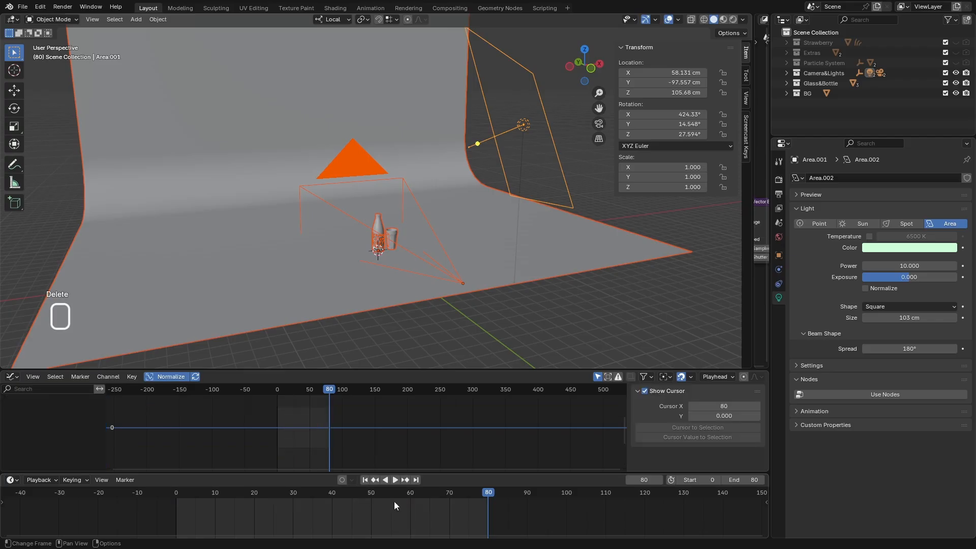
- Set the current frame to 0, deselect the objects and view the bottle and glass through the scene camera
left_click(176, 500)
scroll(416, 279, "up", 5)
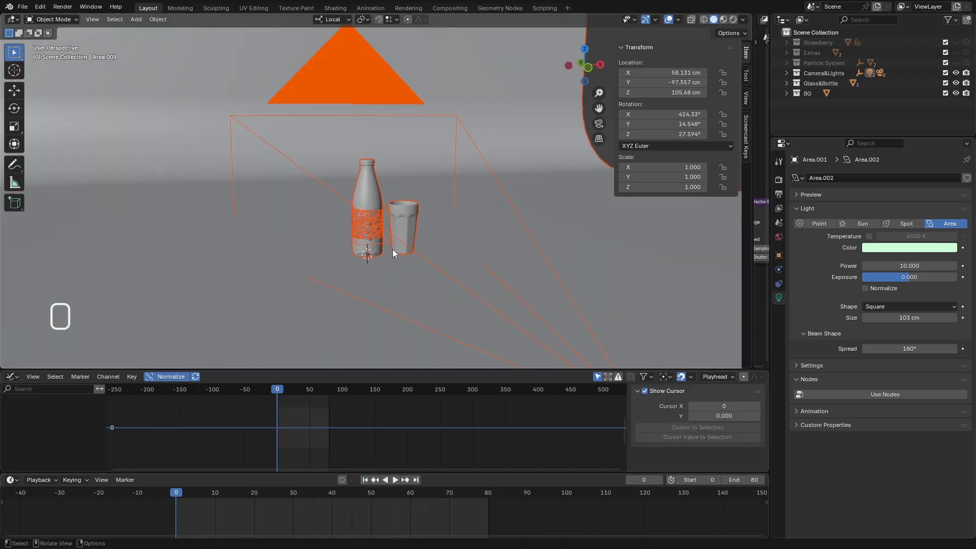
scroll(373, 239, "down", 5)
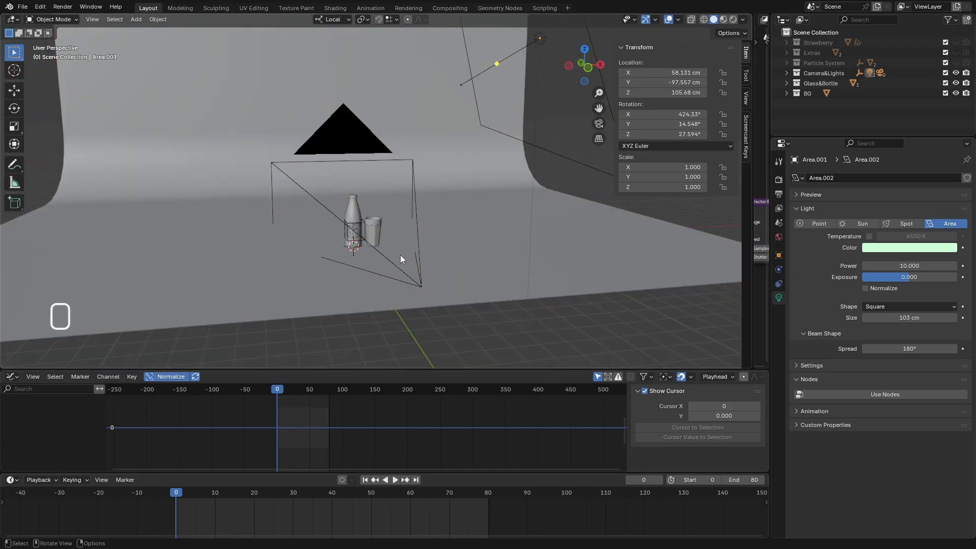
key("KP_0")
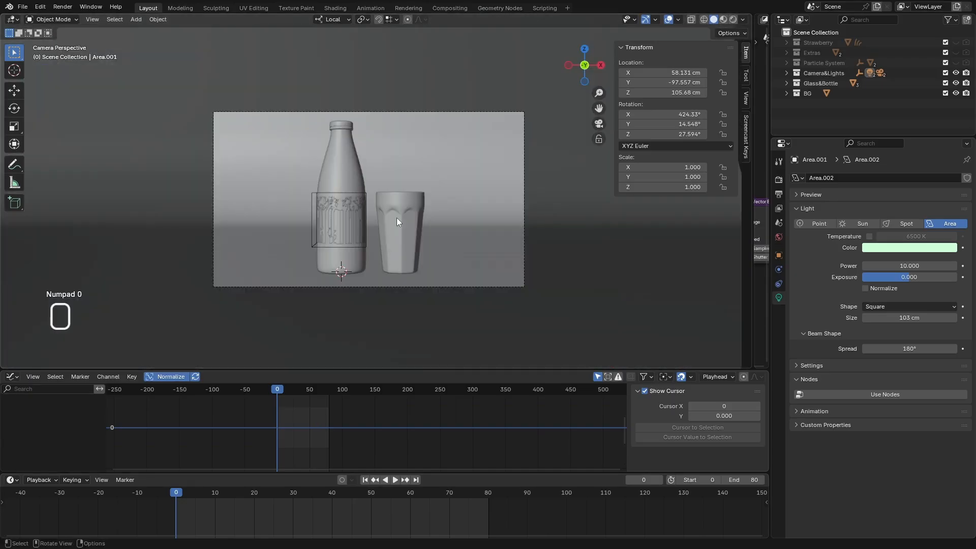
scroll(396, 217, "up", 3)
scroll(396, 215, "down", 4)
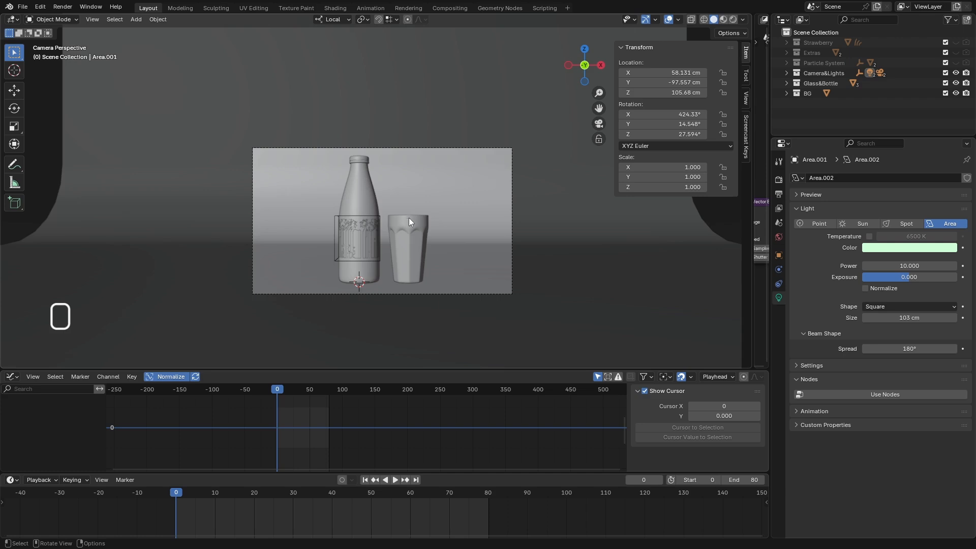
scroll(402, 249, "up", 1)
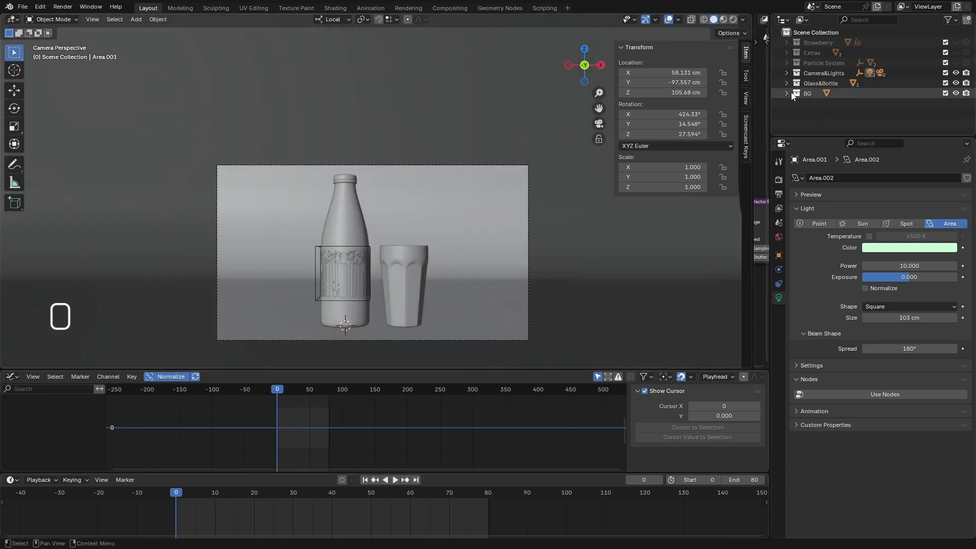
- Add a new collection to the scene and name it RigidBody
right_click(804, 111)
left_click(808, 110)
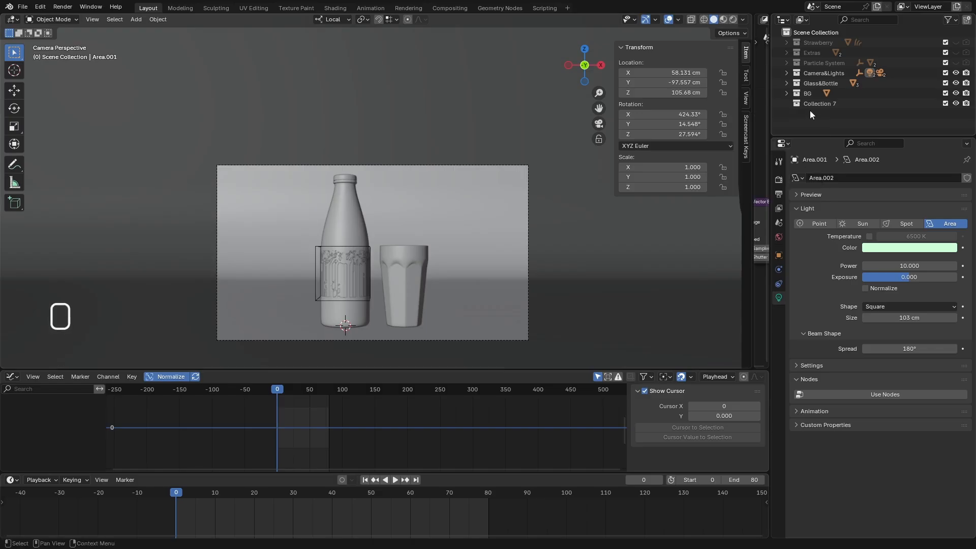
double_click(818, 104)
type("R")
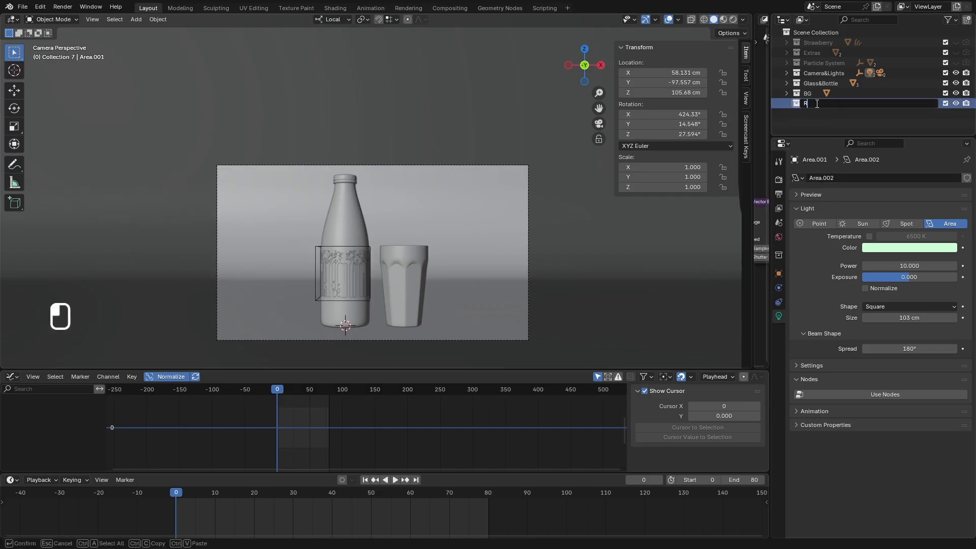
type("igidBody")
key("Return")
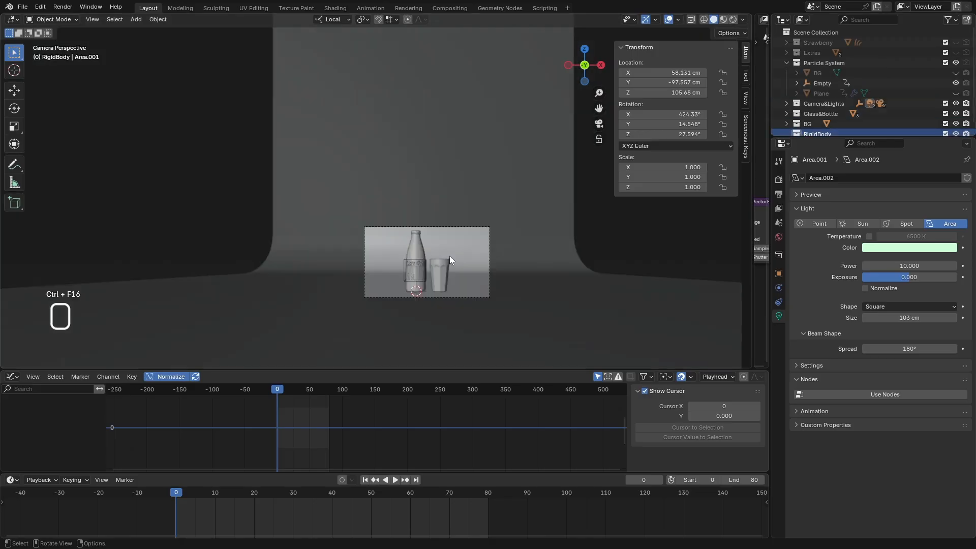
- Unhide the Plane emitter in the Particle System collection, keeping that collection's BG object hidden
middle_click_drag(406, 251, 422, 283)
scroll(422, 265, "down", 6)
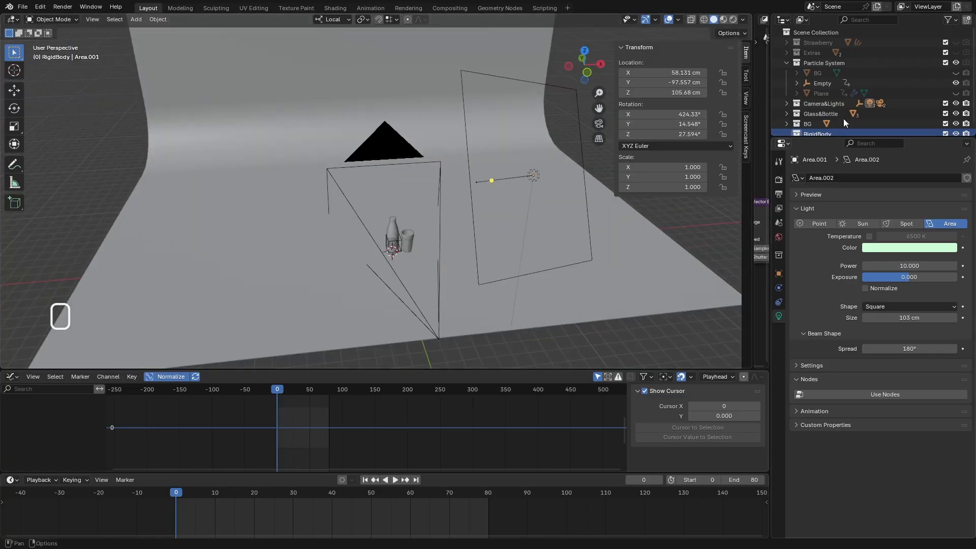
scroll(514, 179, "down", 4)
middle_click_drag(515, 179, 464, 167)
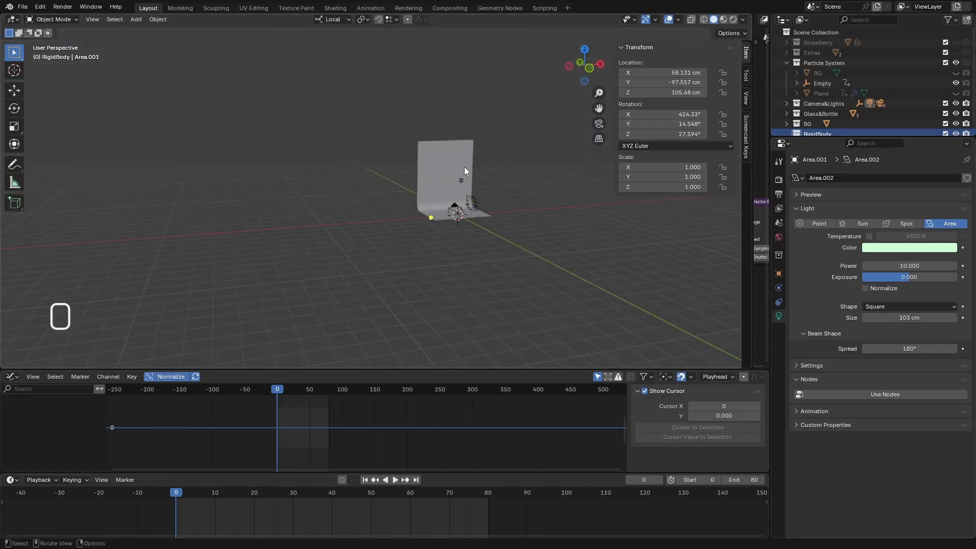
scroll(465, 166, "up", 3)
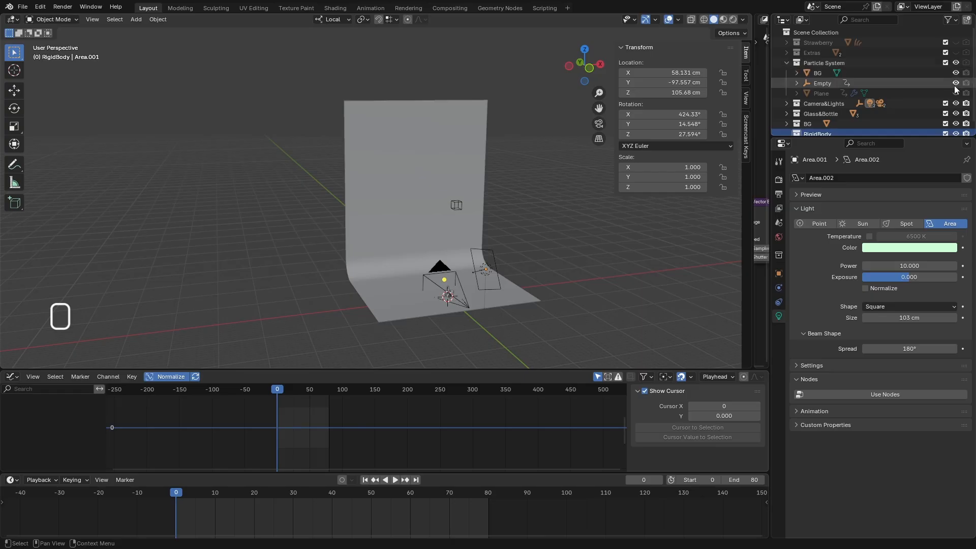
left_click_drag(955, 84, 956, 93)
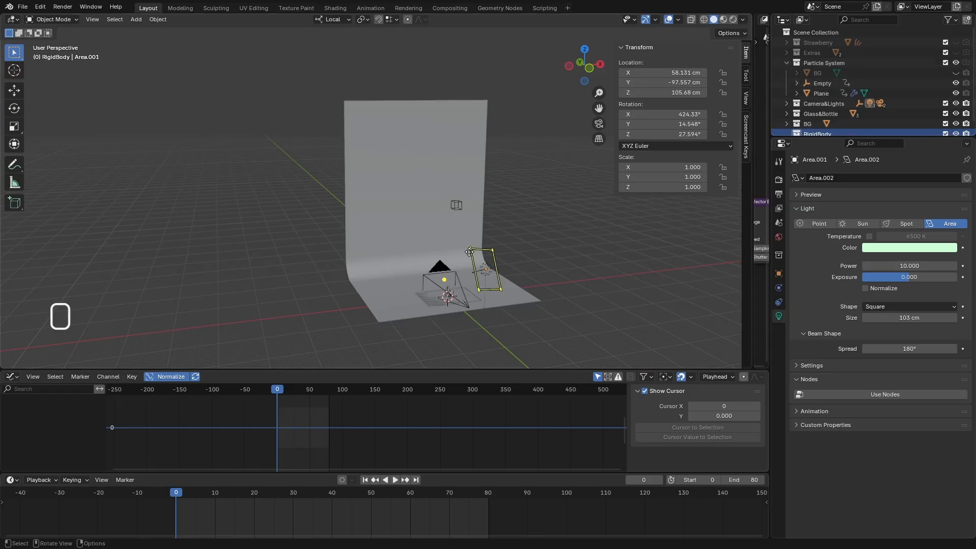
- Scrub through the falling particles, checking them against the camera frame, and set the current frame to 13
middle_click_drag(559, 285, 553, 277)
left_click_drag(188, 494, 300, 496)
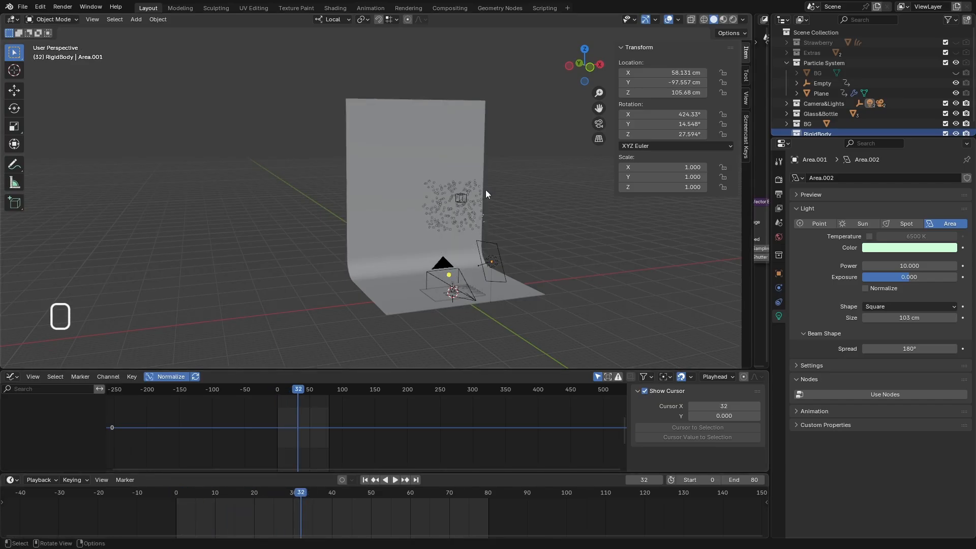
middle_click_drag(485, 190, 482, 201)
left_click_drag(301, 492, 234, 496)
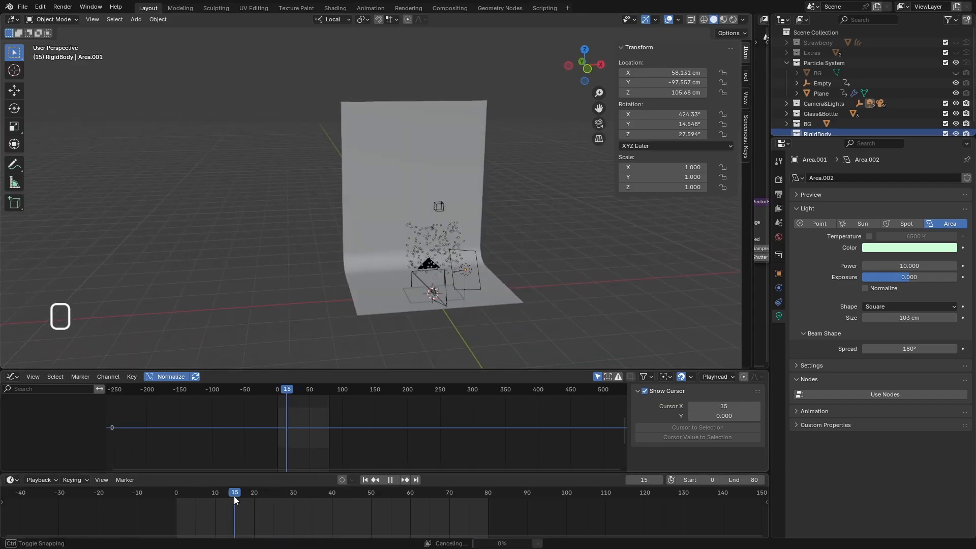
middle_click_drag(462, 272, 450, 268)
key("KP_0")
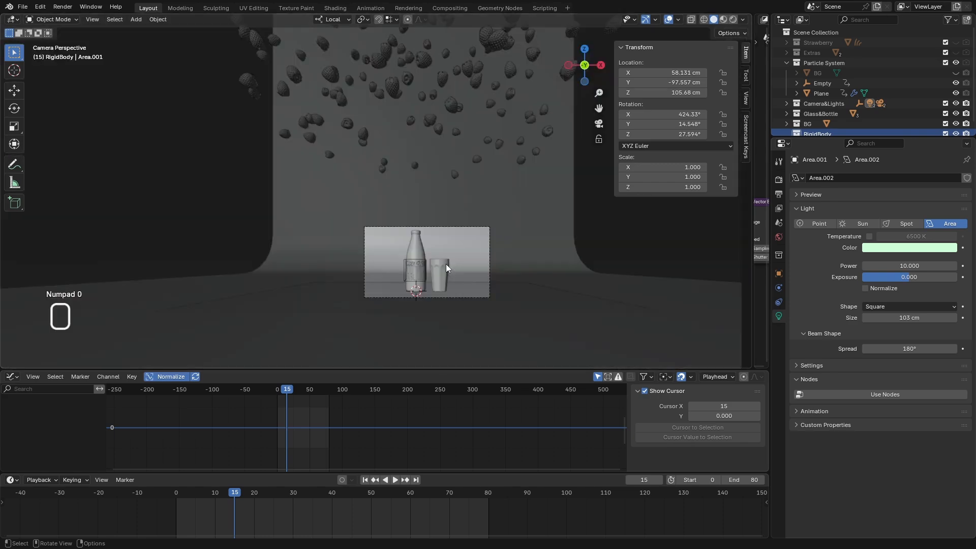
left_click_drag(239, 496, 227, 495)
middle_click_drag(376, 239, 422, 217)
scroll(423, 216, "down", 4)
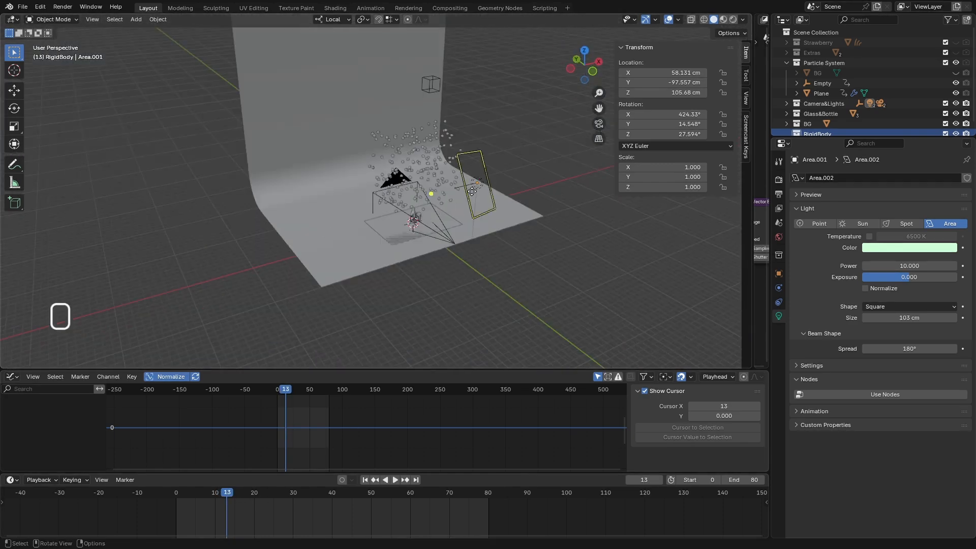
- Convert the Plane's particle system instances into real objects
scroll(821, 79, "down", 1)
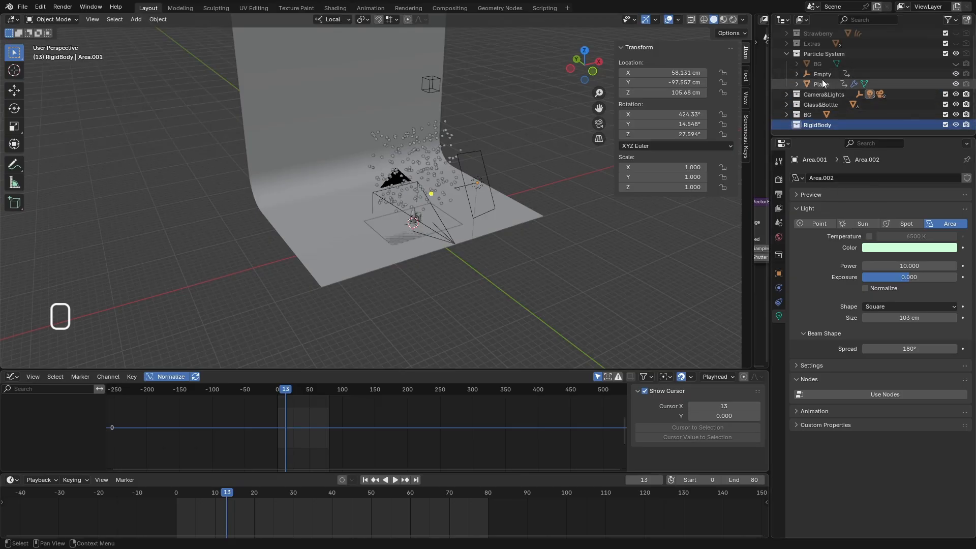
left_click(821, 85)
left_click(778, 302)
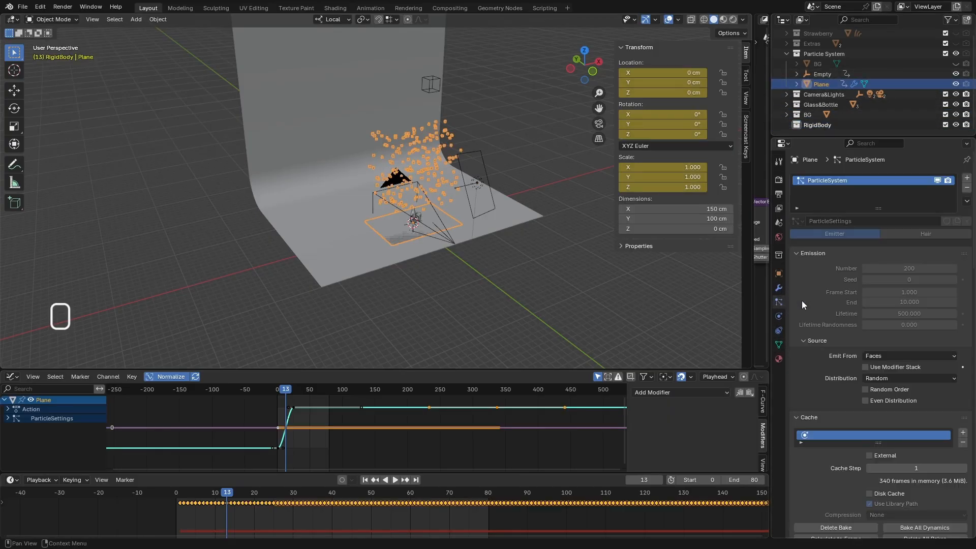
left_click(779, 288)
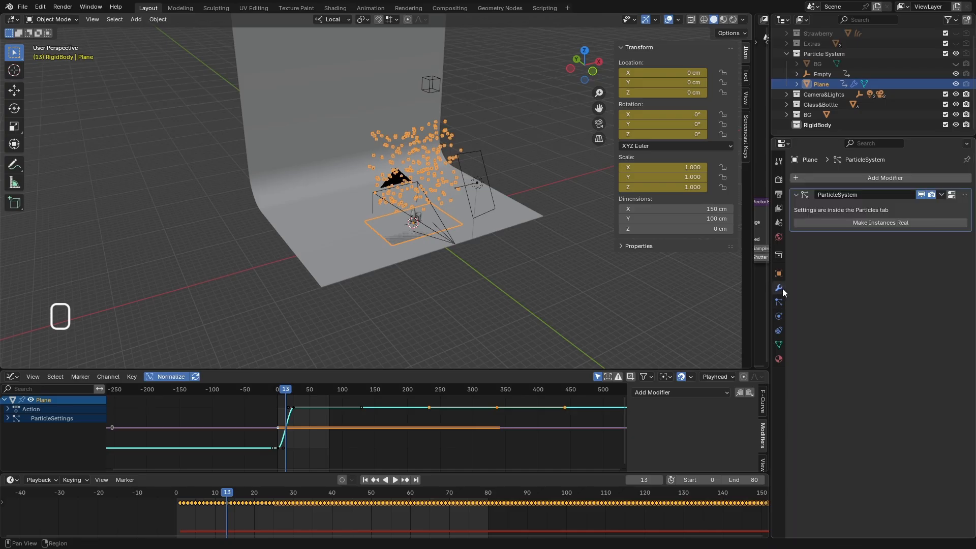
left_click(868, 223)
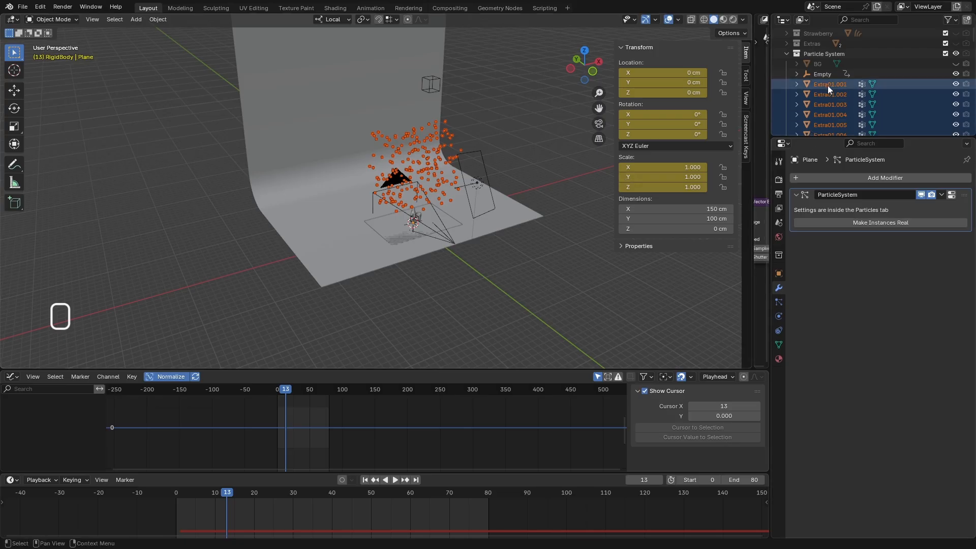
- Move the selected particle instance objects into the RigidBody collection
scroll(828, 89, "down", 8)
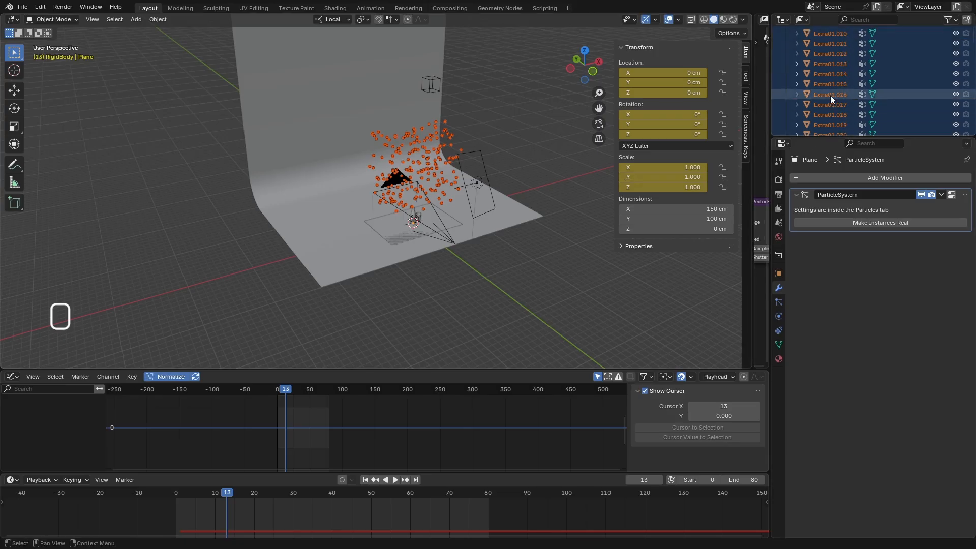
key("m")
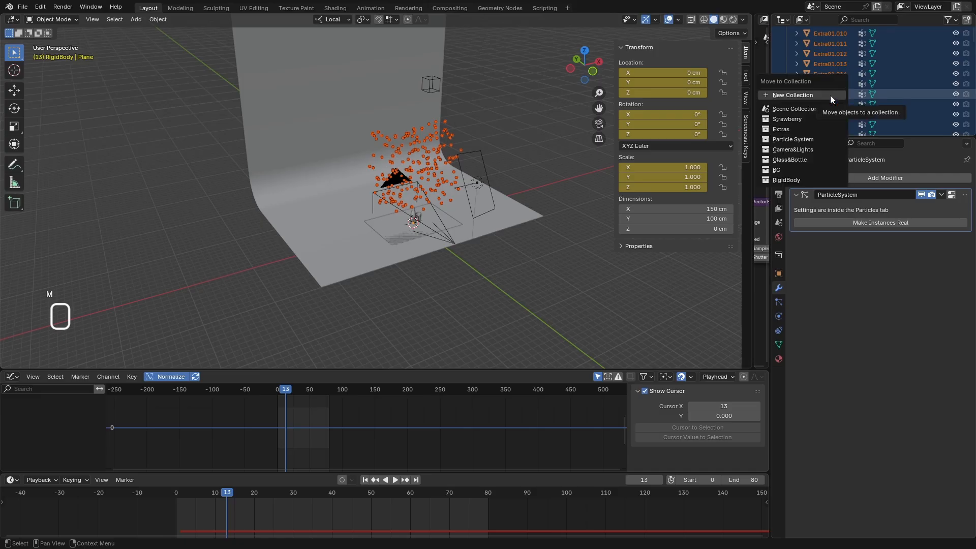
left_click(796, 178)
- Collapse the Particle System collection and exclude it from the view layer
scroll(822, 105, "up", 8)
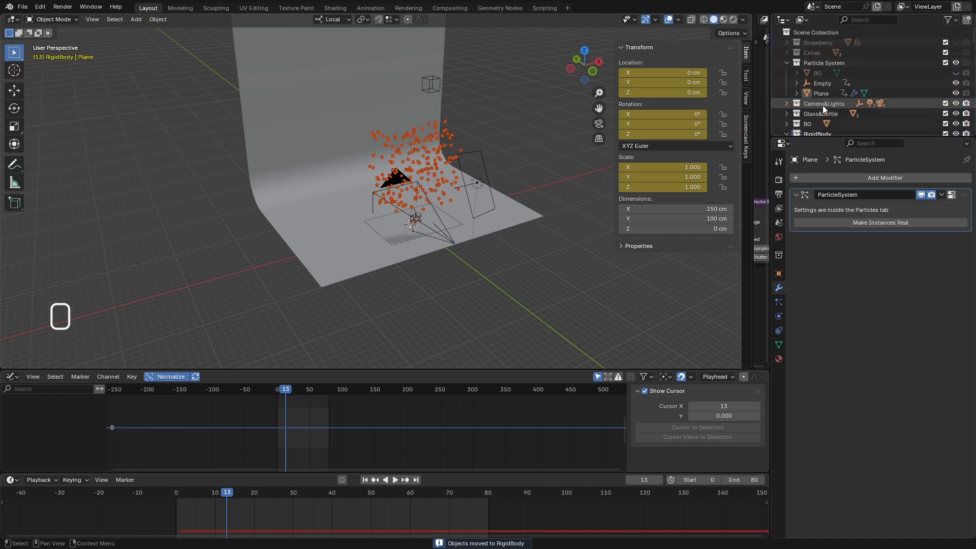
left_click(787, 63)
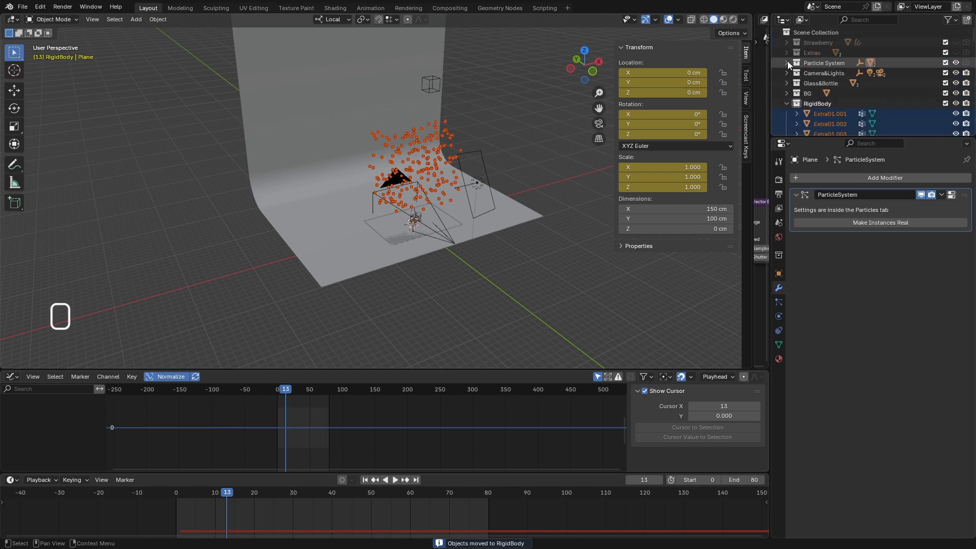
left_click(945, 62)
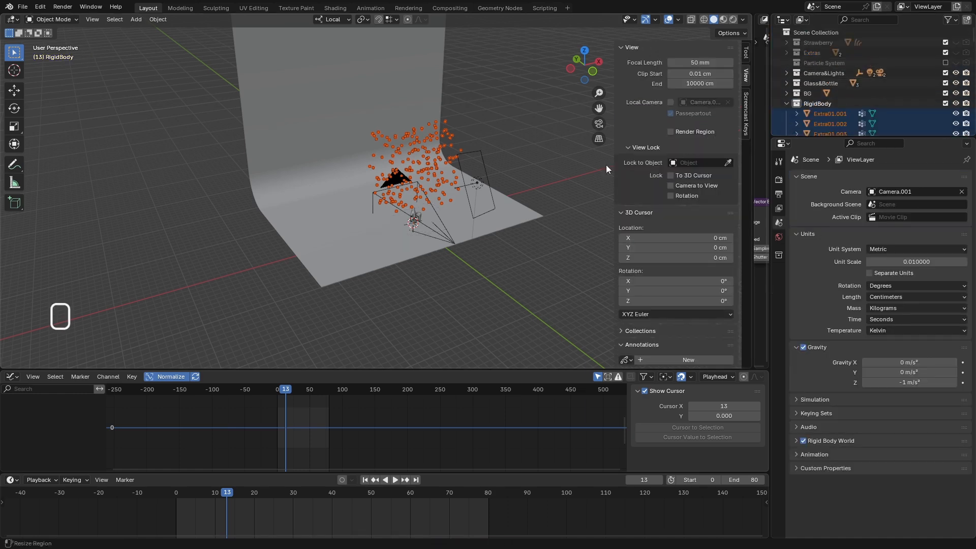
- Enlarge the Outliner and isolate the selected instance objects in local view from the front
scroll(862, 113, "down", 6)
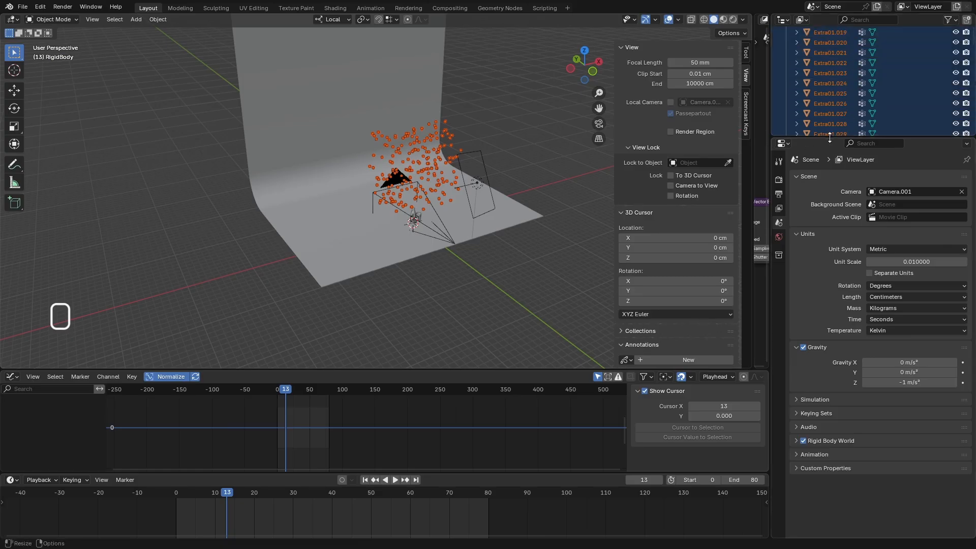
left_click_drag(816, 137, 816, 425)
middle_click_drag(450, 221, 422, 139)
scroll(424, 171, "up", 8)
scroll(417, 168, "down", 8)
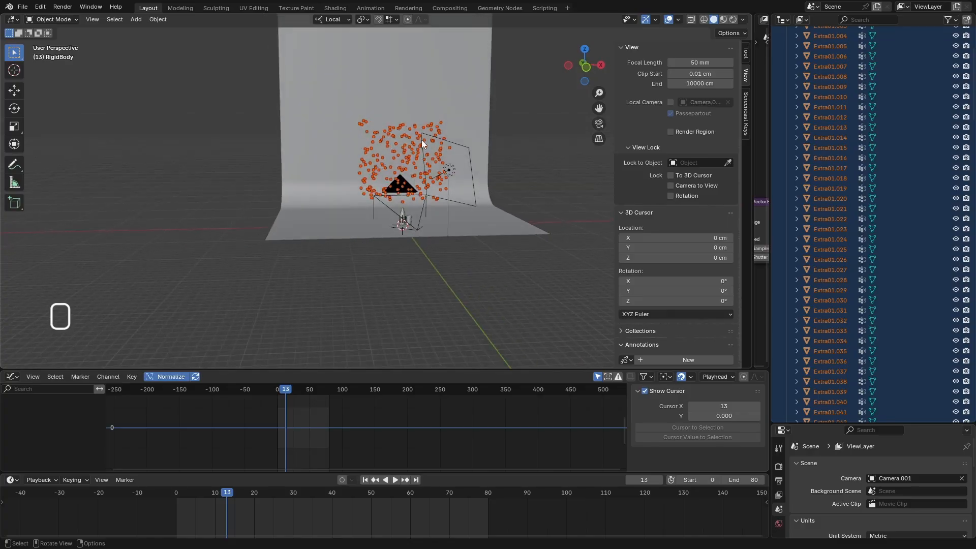
key("KP_1")
scroll(420, 134, "up", 4)
key("KP_Divide")
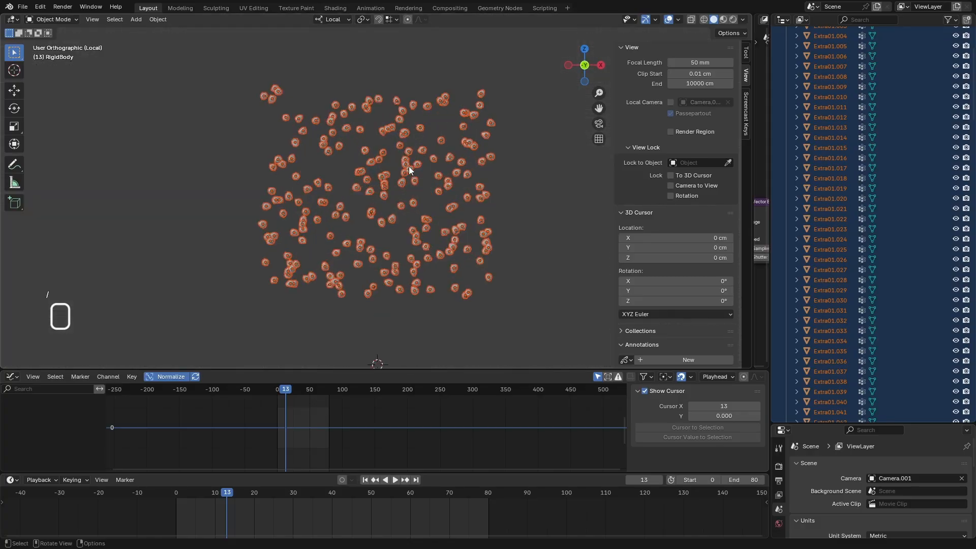
- Box-select the instances in the upper part of the cloud and delete them, keeping only the lowest ones
left_click_drag(526, 55, 239, 242)
middle_click_drag(358, 234, 383, 206)
key("Delete")
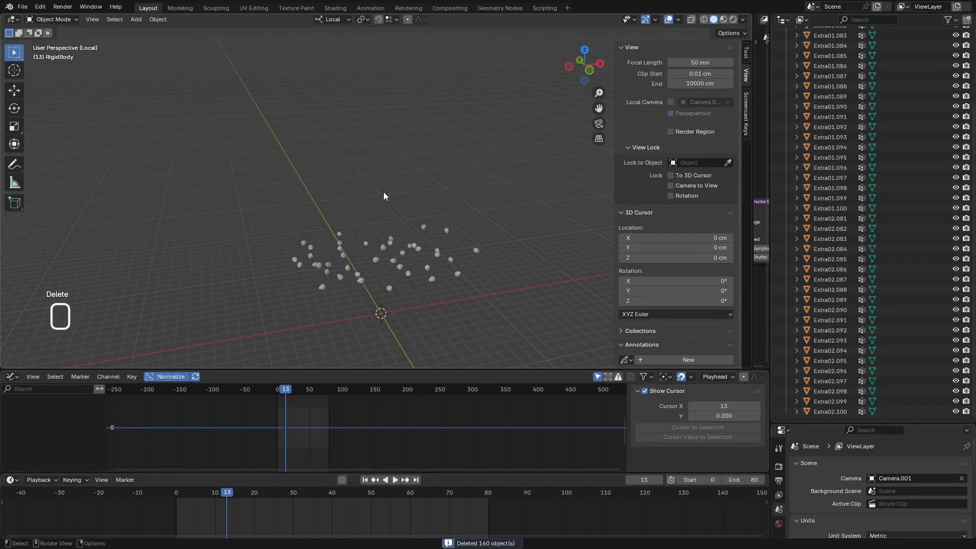
- Collapse the RigidBody collection and, from the top, delete the tight cluster of three strawberries on the origin's negative X side
scroll(798, 178, "up", 15)
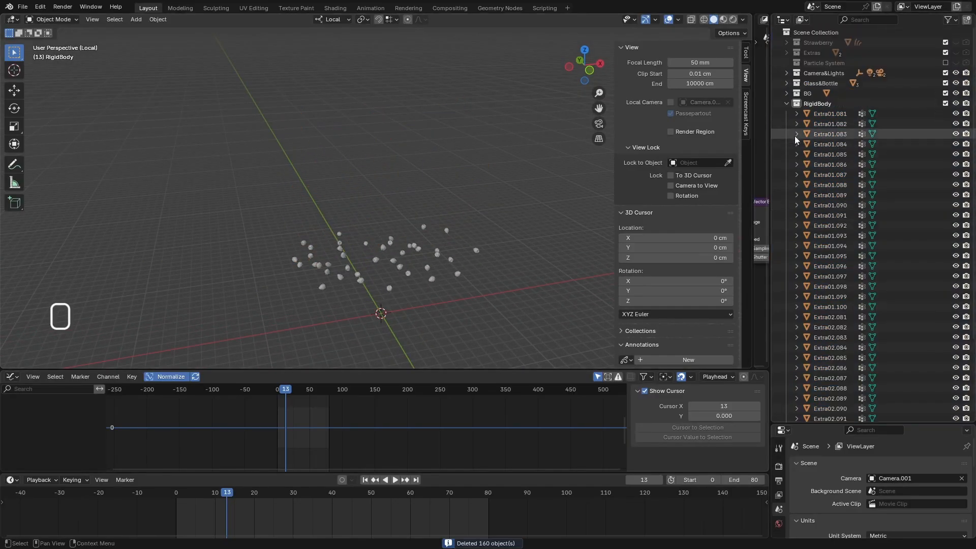
left_click(787, 104)
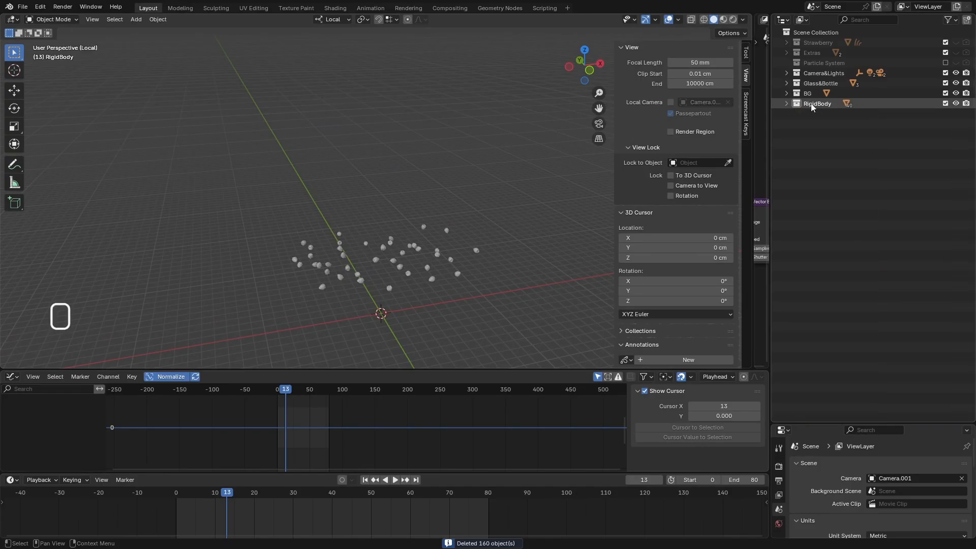
middle_click_drag(569, 218, 495, 257)
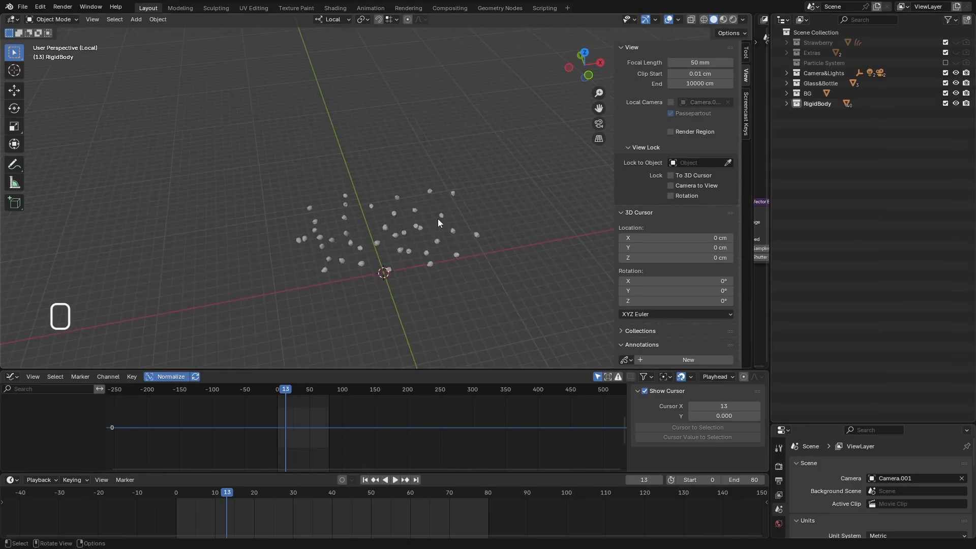
key("KP_7")
scroll(412, 201, "up", 6)
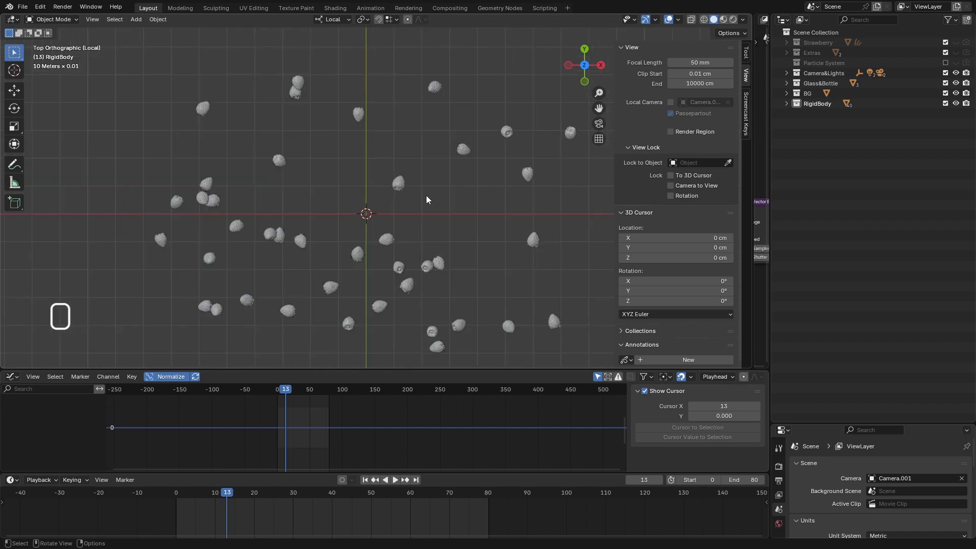
scroll(427, 199, "down", 1)
left_click_drag(268, 166, 237, 201)
key("Delete")
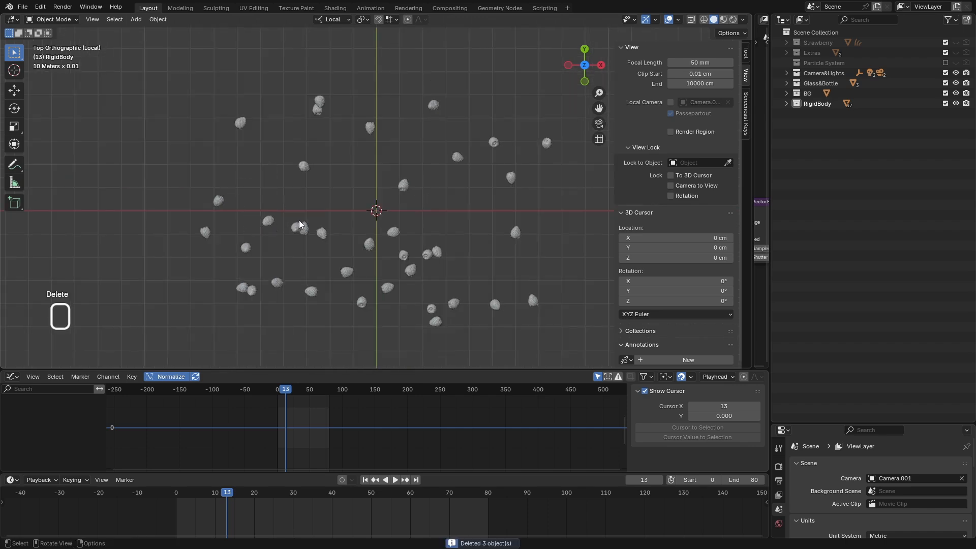
- Thin out the crowded strawberries by deleting one from each of the four close pairs and the single one just in front of the origin
left_click_drag(299, 221, 296, 233)
left_click(300, 229)
key("Delete")
left_click(250, 289)
key("Delete")
left_click(435, 252)
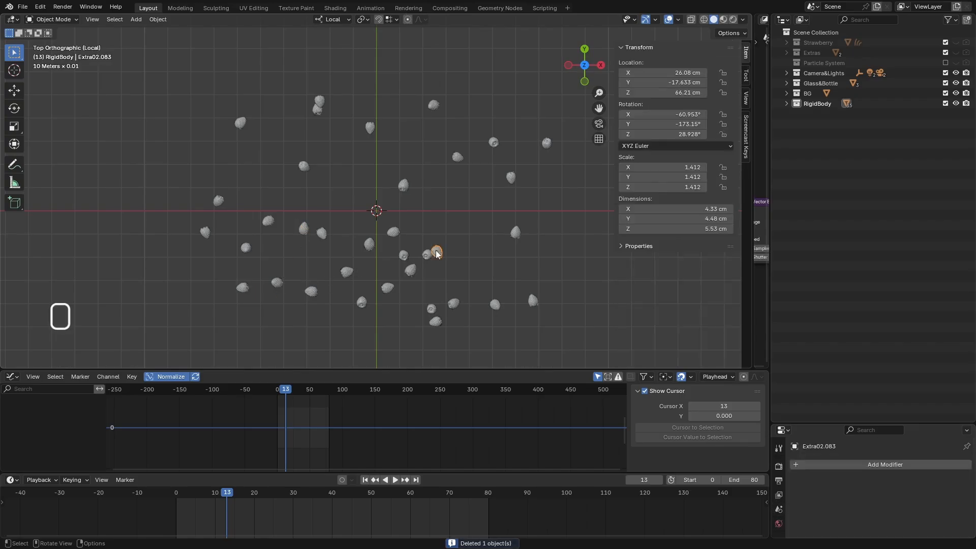
key("Delete")
left_click(319, 101)
key("Delete")
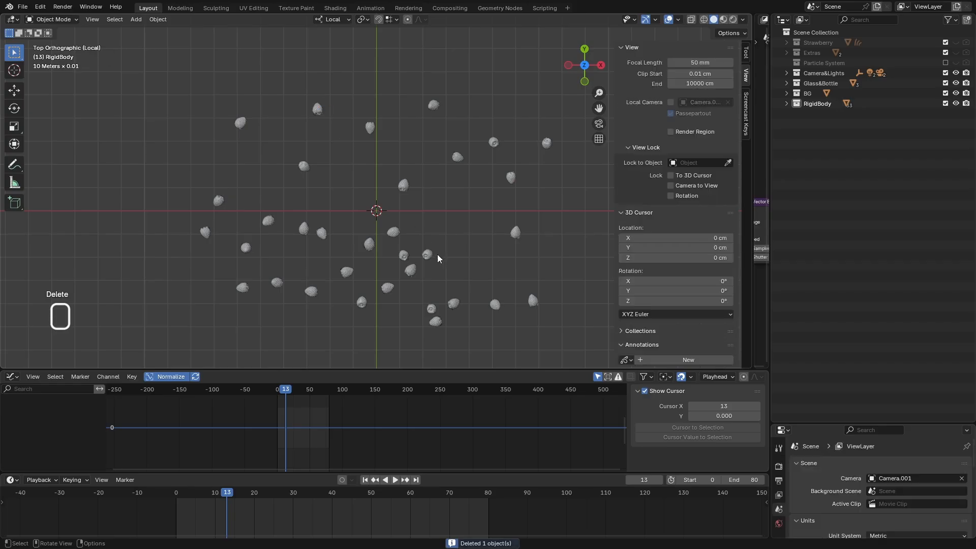
left_click(395, 235)
key("Delete")
- Leave local view and, from the top, delete the outermost strawberry on the positive X side of the glass
key("KP_Divide")
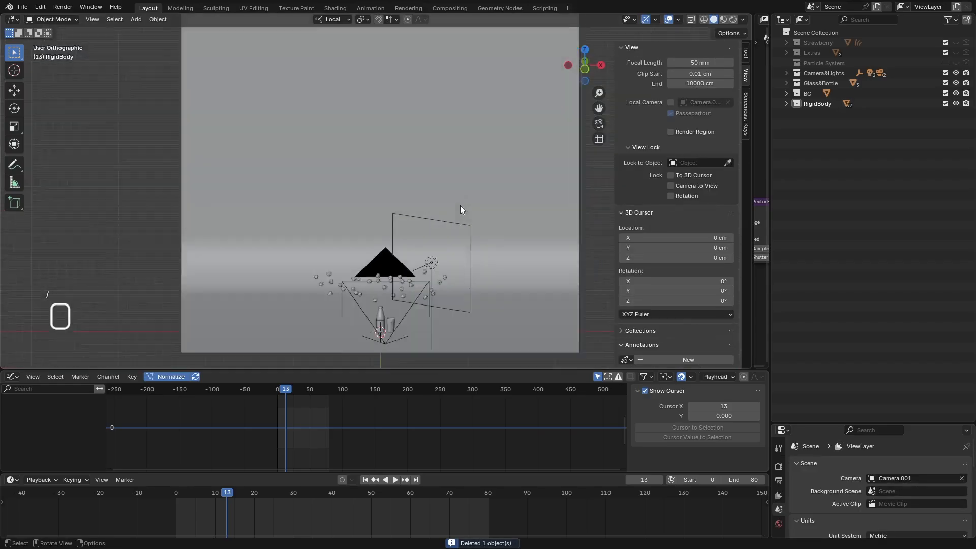
key("KP_7")
scroll(407, 265, "down", 2)
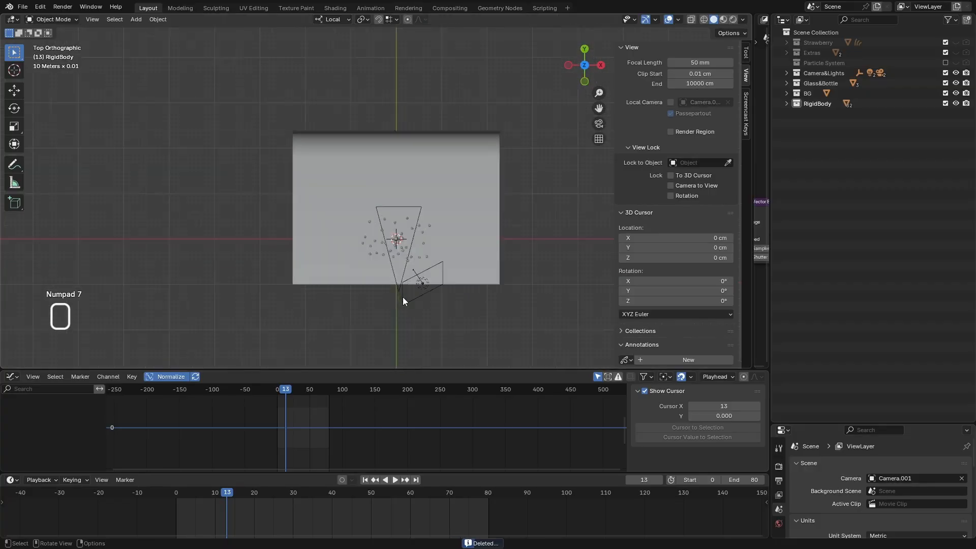
scroll(397, 219, "up", 6)
scroll(370, 210, "up", 4)
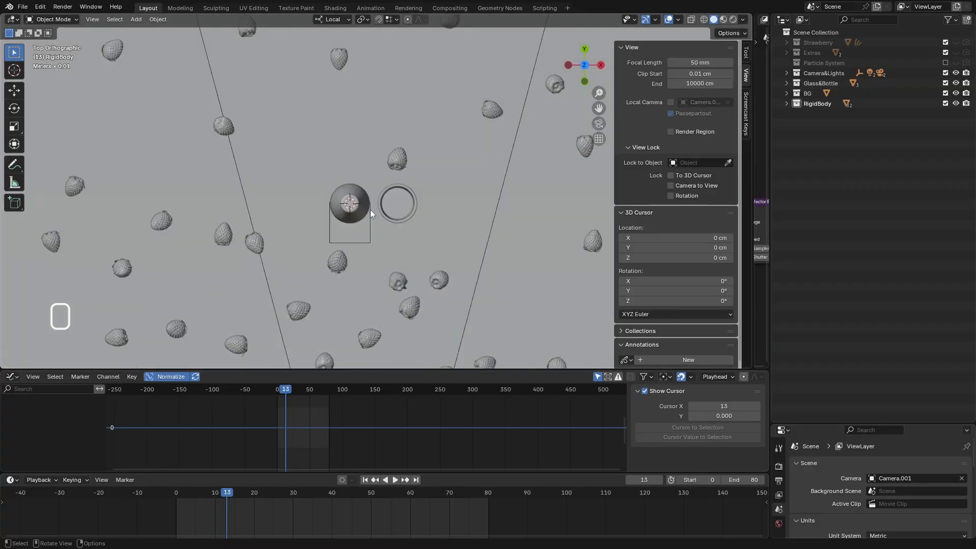
scroll(368, 212, "down", 2)
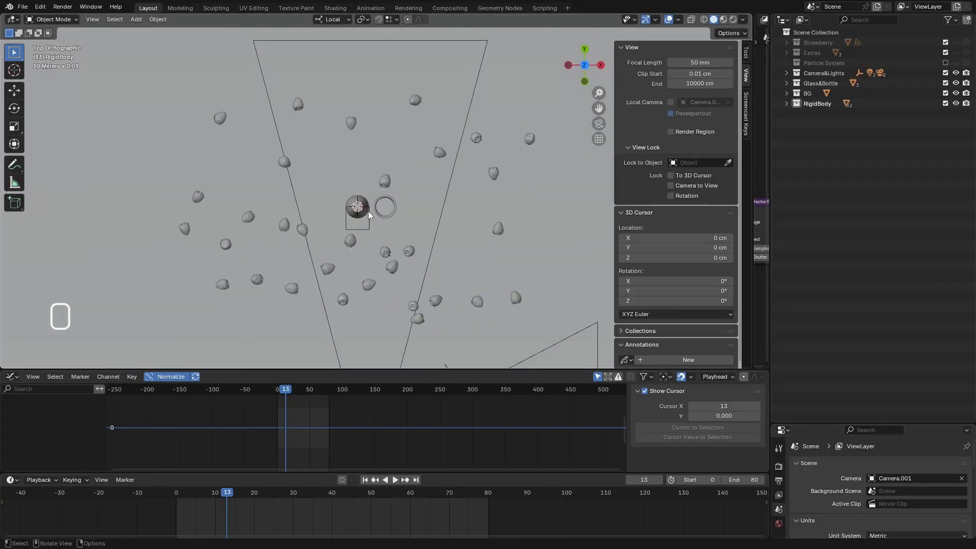
left_click(526, 141)
key("Delete")
- Delete the outlying strawberries on the negative X side, keeping those within or close to the camera's field of view
left_click(248, 218)
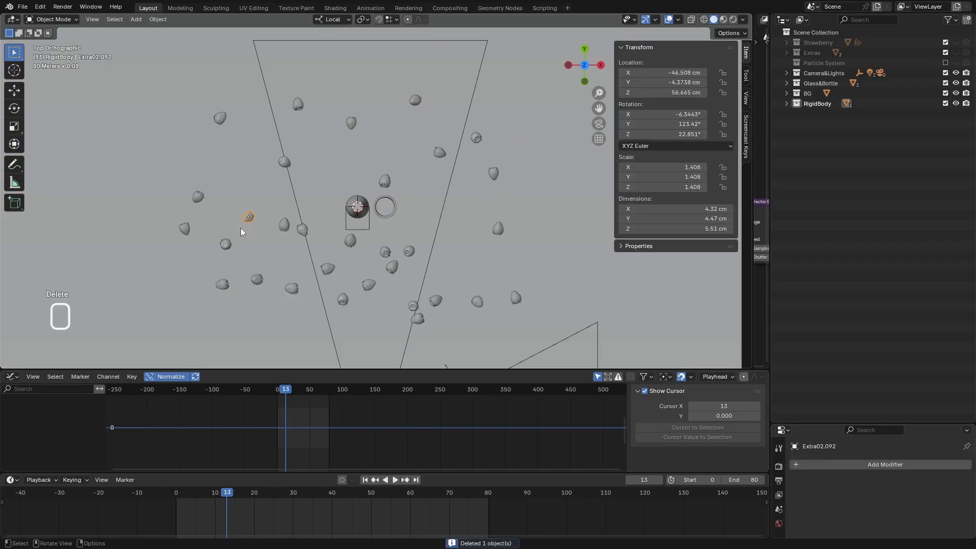
key("Delete")
left_click(226, 243)
key("Delete")
left_click(186, 228)
key("Delete")
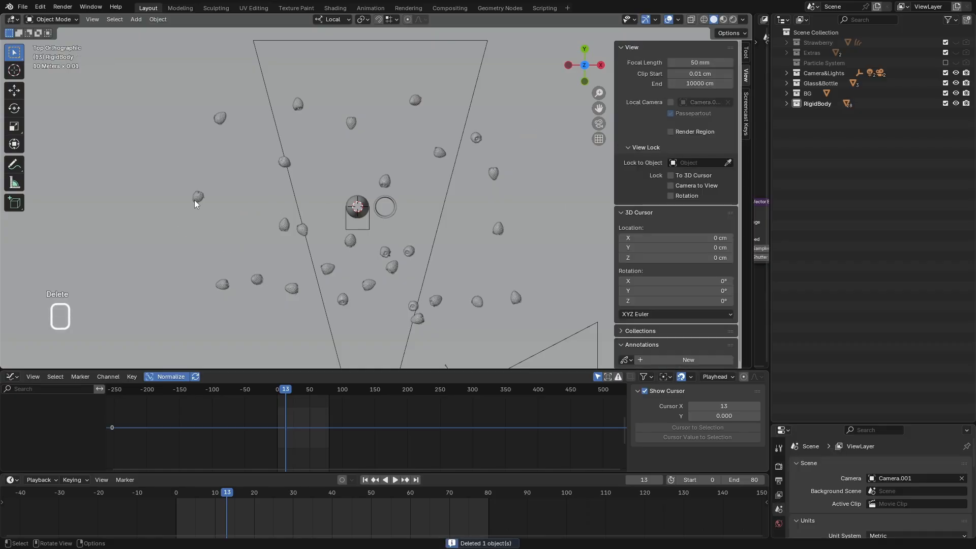
left_click(197, 198)
key("Delete")
left_click(220, 120)
key("Delete")
left_click(222, 287)
key("Delete")
left_click(290, 289)
key("Delete")
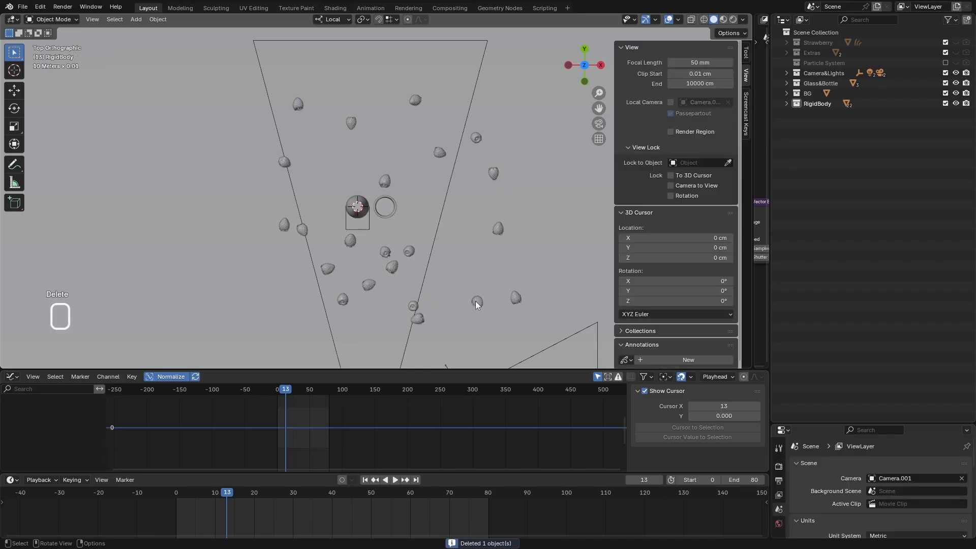
- Delete the outlying strawberries on the positive X side that lie outside the camera's field of view
left_click(476, 303)
key("Delete")
left_click(514, 298)
key("Delete")
left_click(497, 228)
key("Delete")
left_click(495, 173)
key("Delete")
left_click(479, 137)
key("Delete")
- Move the three rearmost strawberries forward so they sit closer behind the bottle and glass
left_click(419, 97)
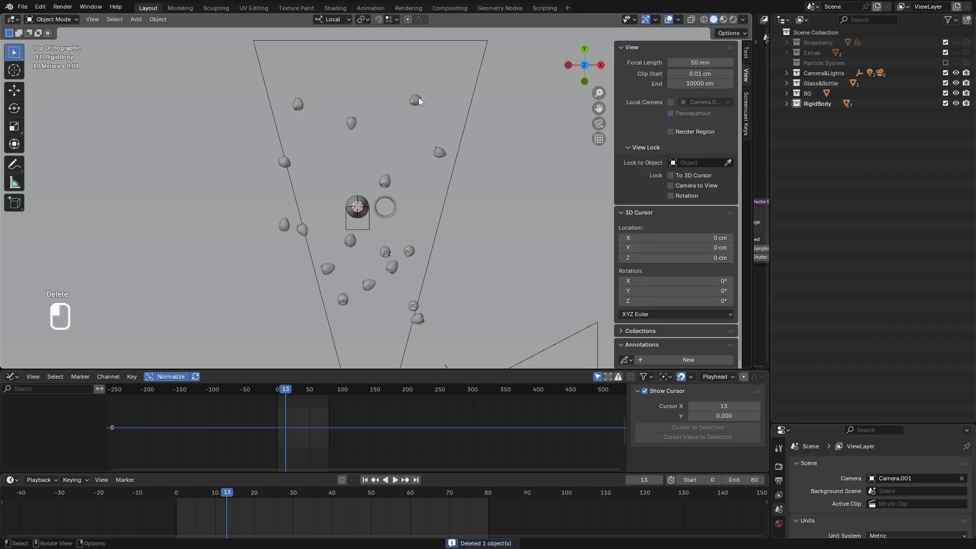
key("g")
left_click(405, 147)
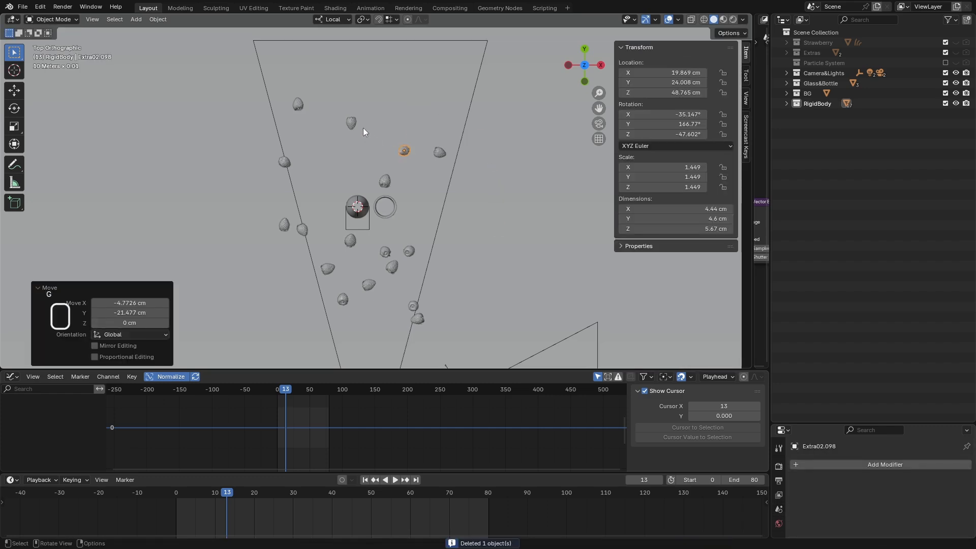
left_click(351, 123)
key("g")
left_click(360, 174)
left_click(298, 102)
key("g")
left_click(329, 168)
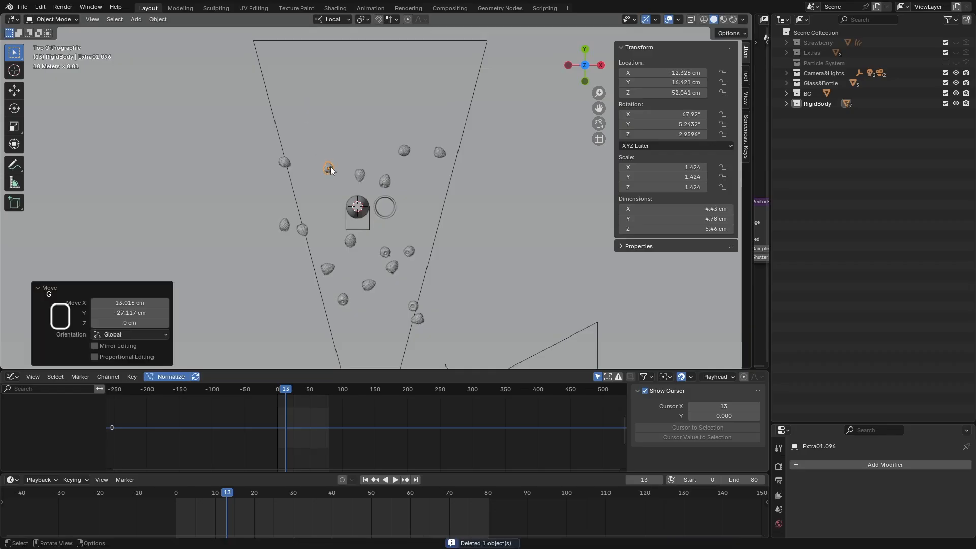
- Pull the three strawberries along the negative X edge of the camera's view inward toward the bottle
left_click(284, 162)
key("g")
left_click(303, 170)
left_click(303, 228)
key("g")
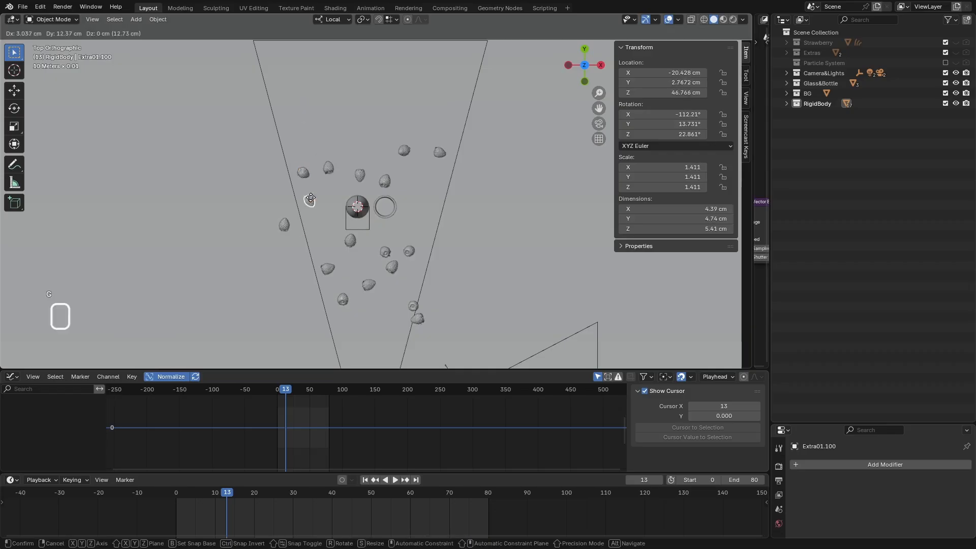
left_click(311, 198)
left_click(285, 225)
key("g")
left_click(295, 226)
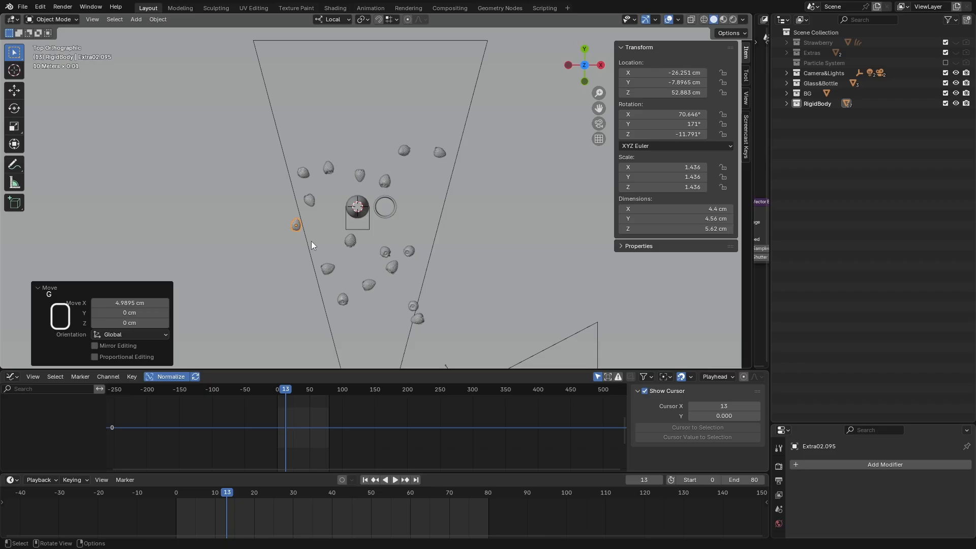
- Move the strawberry in front of the bottle to its negative X side, and a second front strawberry well behind the bottle
left_click(351, 242)
key("g")
left_click(333, 270)
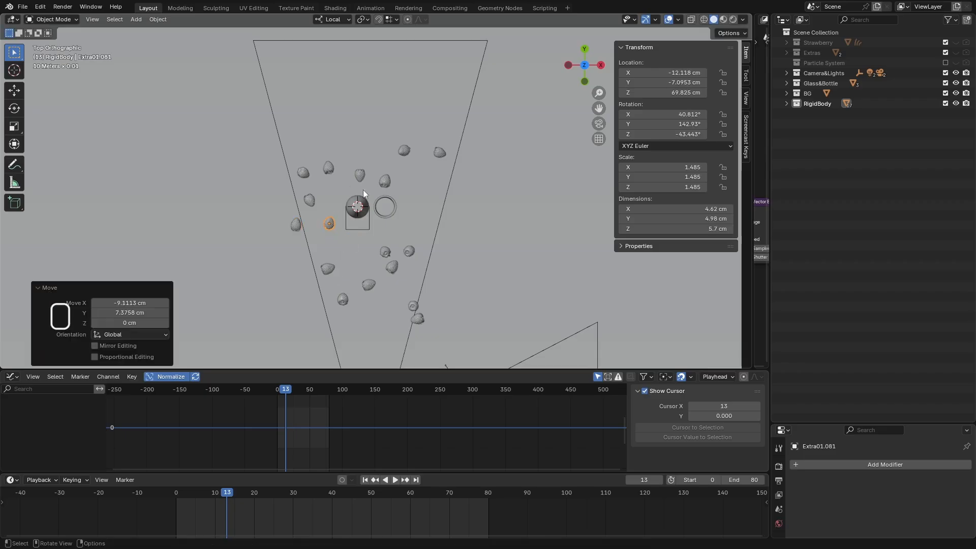
left_click(370, 283)
key("g")
left_click(359, 151)
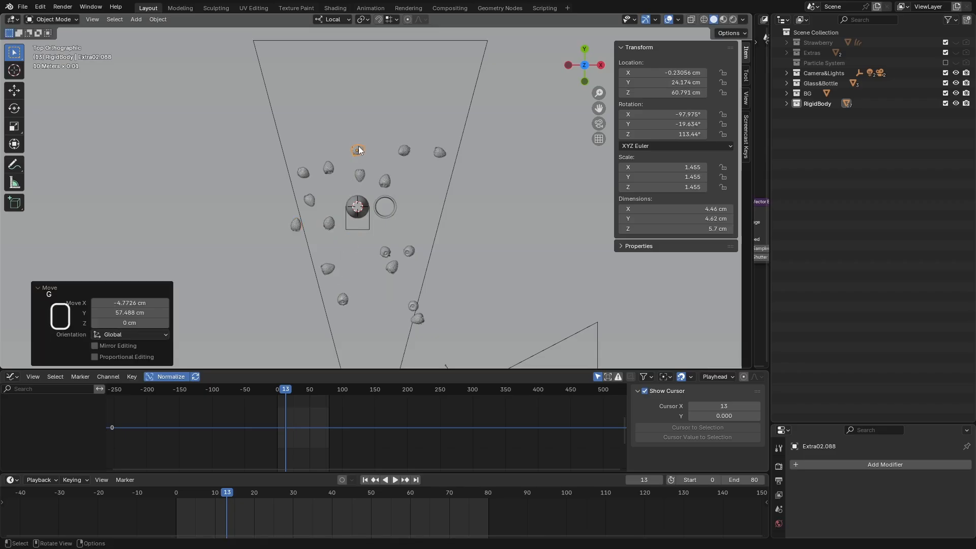
- Redistribute four strawberries from the front positive X area beside, behind and in front of the glass
left_click(412, 304)
key("g")
left_click(418, 200)
left_click(409, 250)
key("g")
left_click(407, 236)
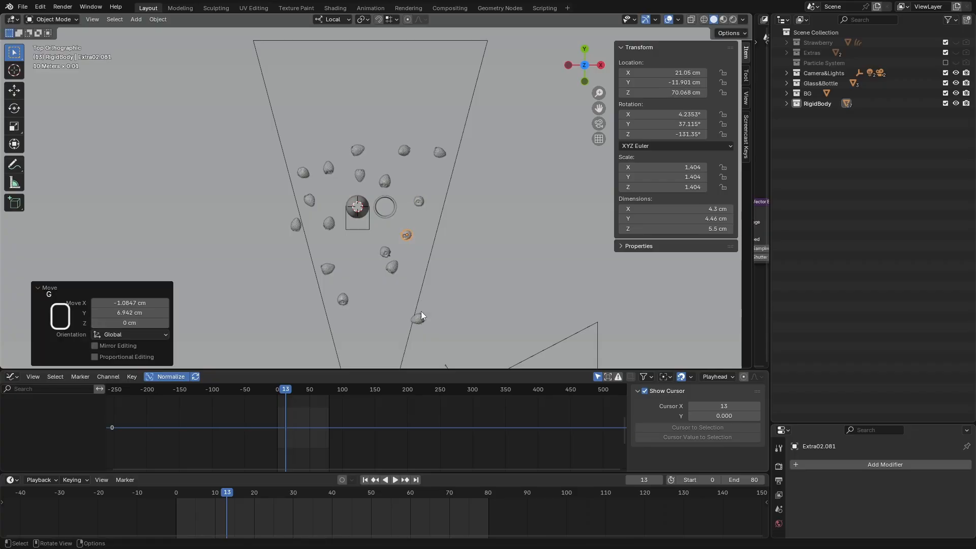
left_click(420, 318)
key("g")
left_click(418, 172)
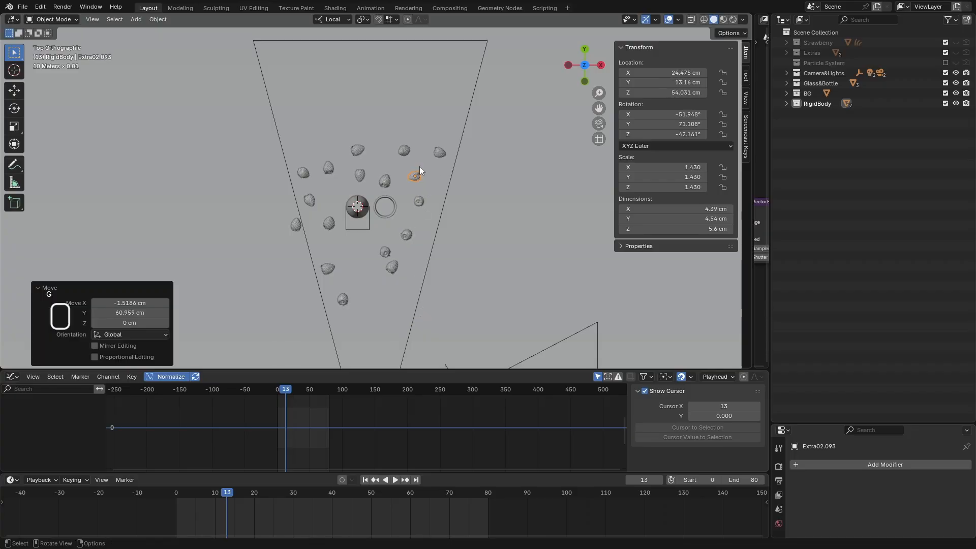
left_click(392, 266)
key("g")
left_click(407, 256)
scroll(390, 237, "up", 4)
scroll(391, 237, "down", 4)
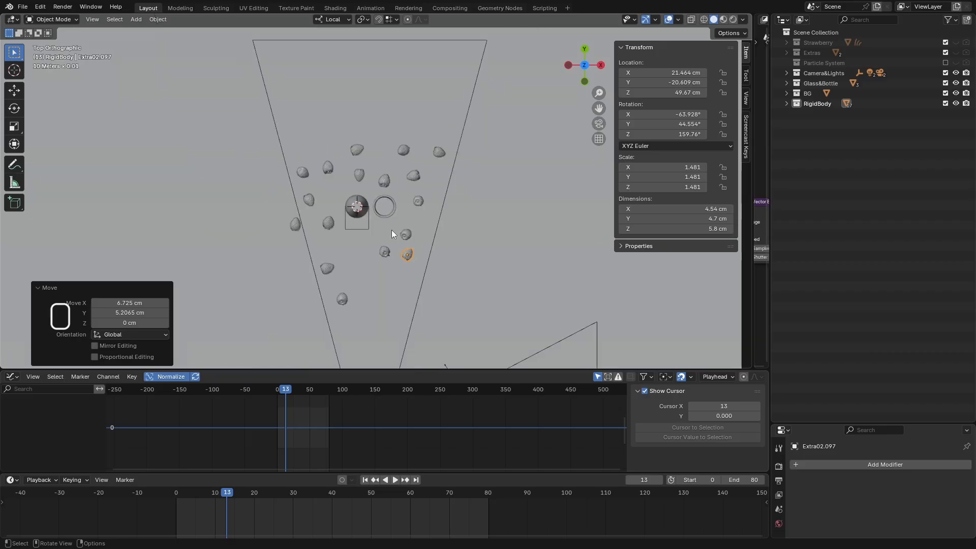
- Place the strawberry from the rear negative X edge directly over the glass, and fill its old spot with one from the front
scroll(399, 202, "up", 3)
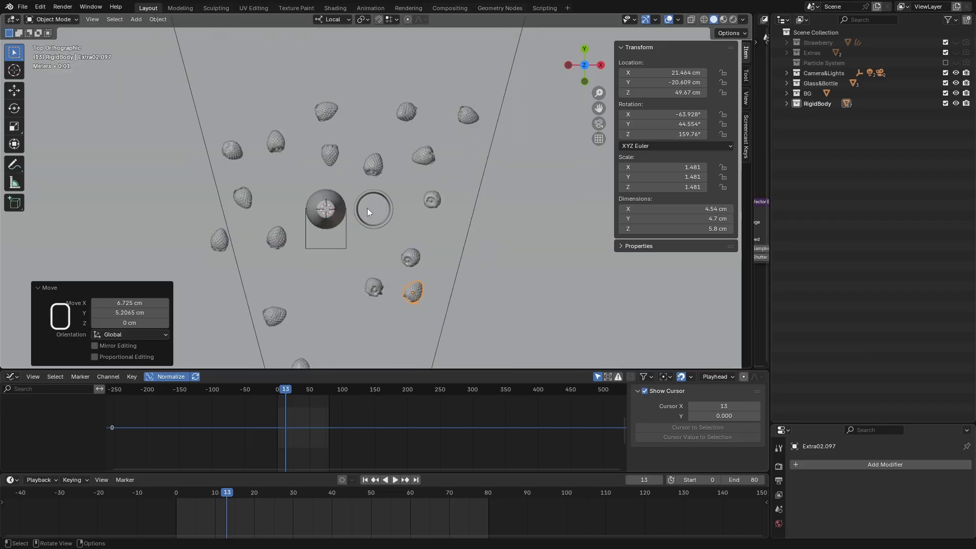
left_click(236, 148)
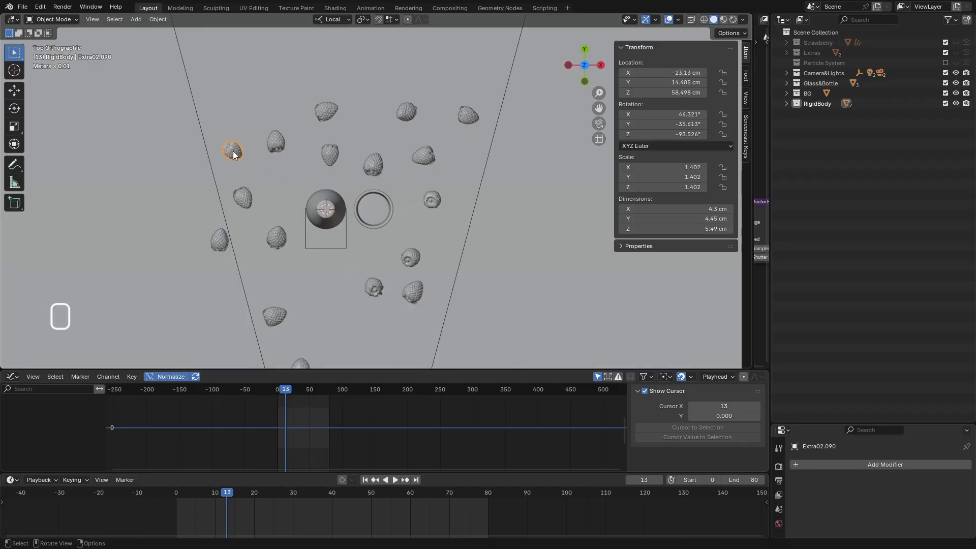
key("g")
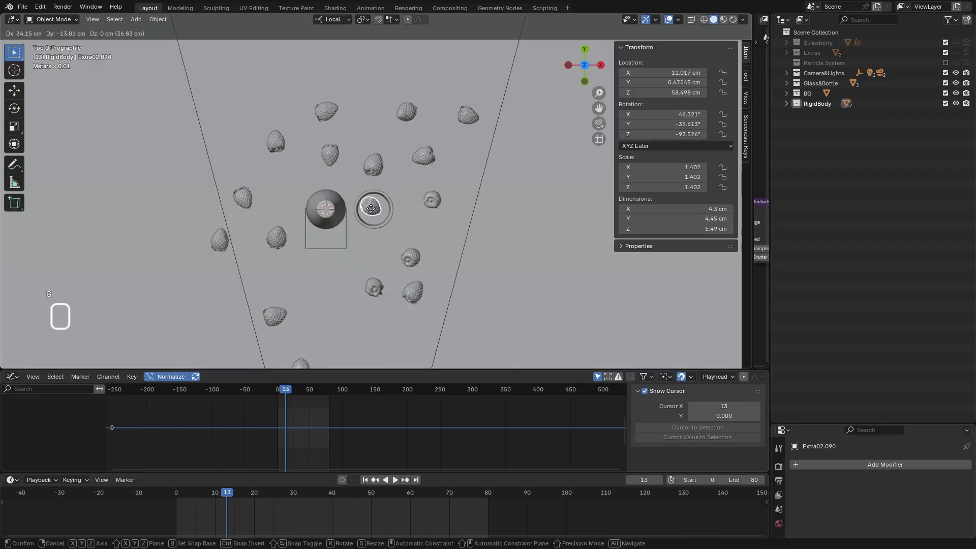
left_click(373, 209)
left_click(412, 294)
key("g")
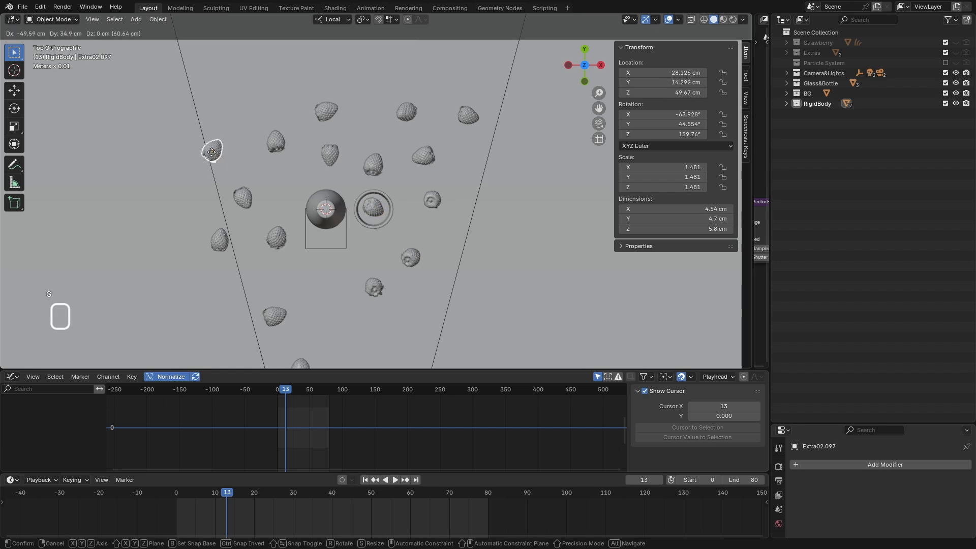
left_click(242, 155)
scroll(297, 180, "down", 3)
scroll(300, 282, "up", 3)
- Move the two frontmost strawberries back so they sit just in front of the bottle
left_click(304, 221)
key("g")
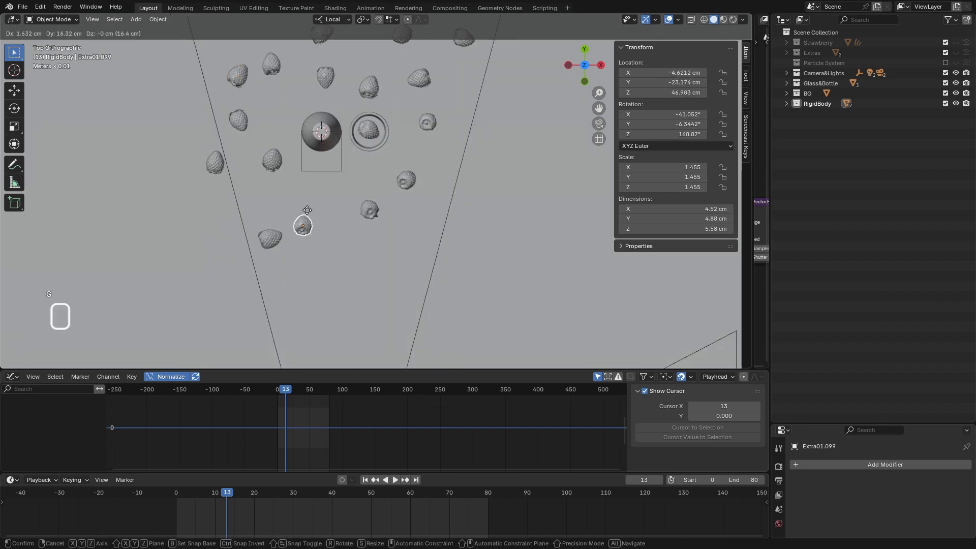
left_click(327, 179)
left_click(269, 223)
key("g")
left_click(282, 184)
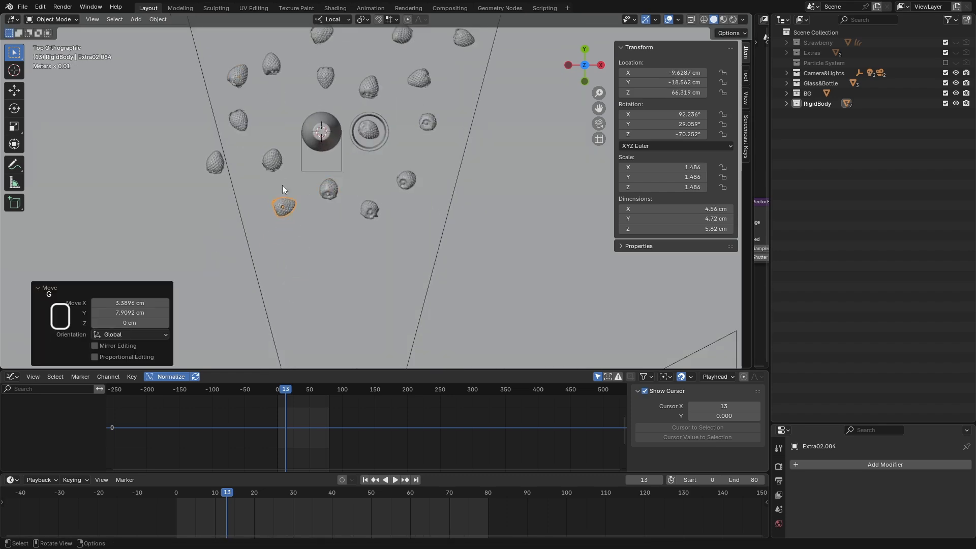
- Adjust the spacing of three strawberries on the bottle's negative X side: one closer in, one farther back, and the outermost farther back
left_click(245, 121)
key("g")
left_click(270, 109)
left_click(272, 64)
key("g")
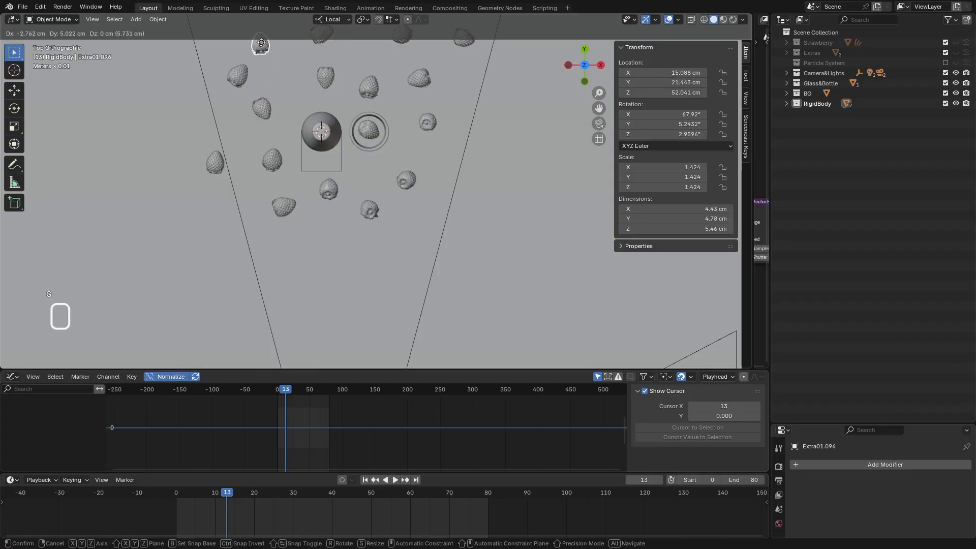
left_click(259, 41)
scroll(295, 167, "down", 2)
left_click(246, 160)
key("g")
left_click(254, 135)
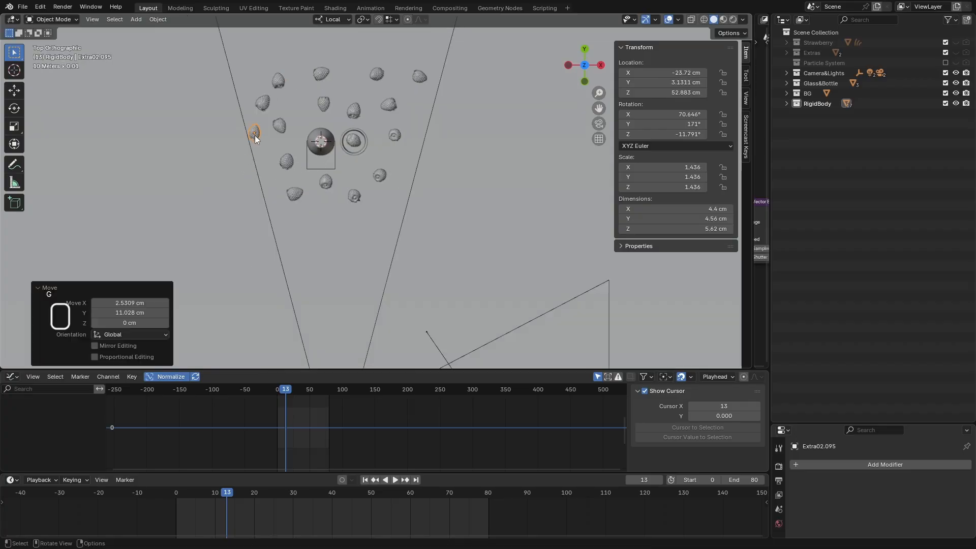
- Using the Move tool with Global orientation, raise the outermost strawberry on the negative X side straight up along Z
middle_click_drag(380, 139, 383, 108)
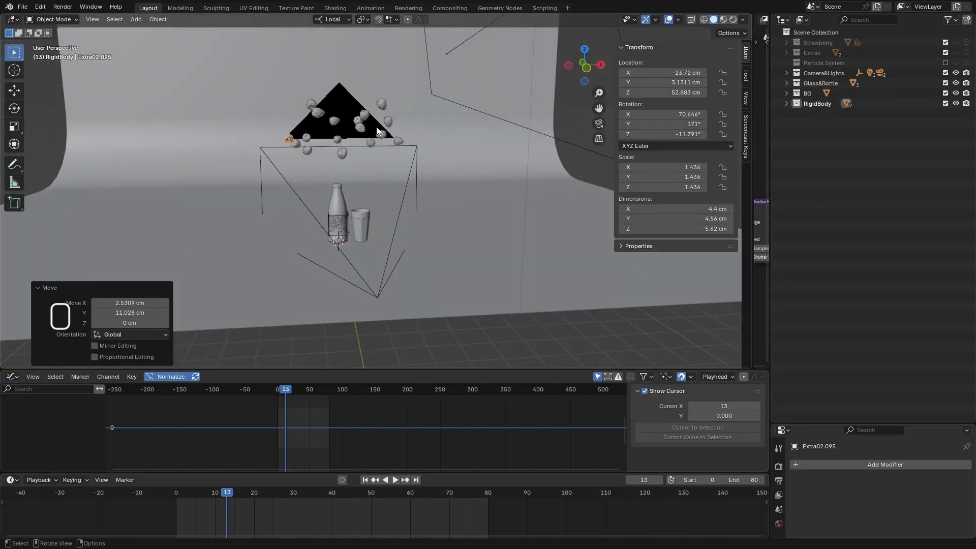
key("KP_1")
scroll(353, 142, "up", 5)
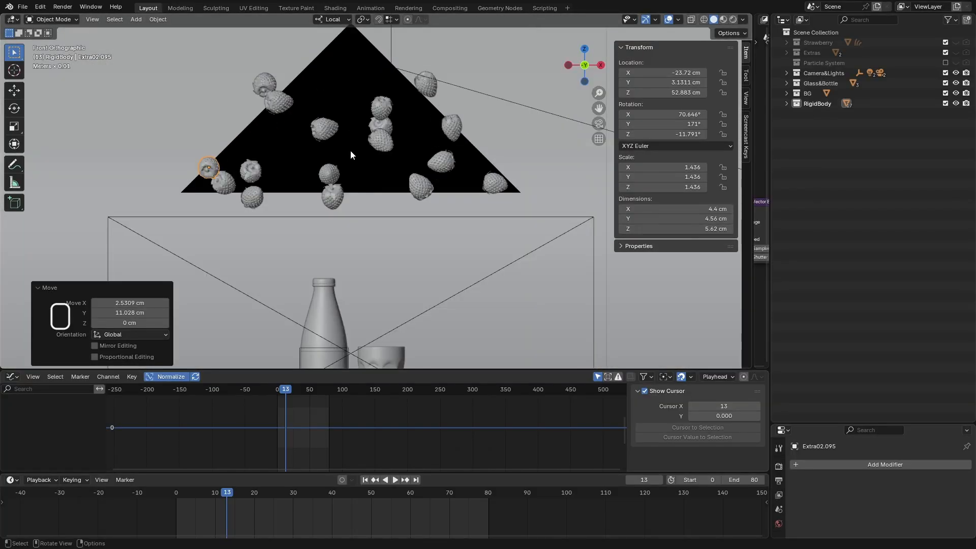
left_click(255, 174)
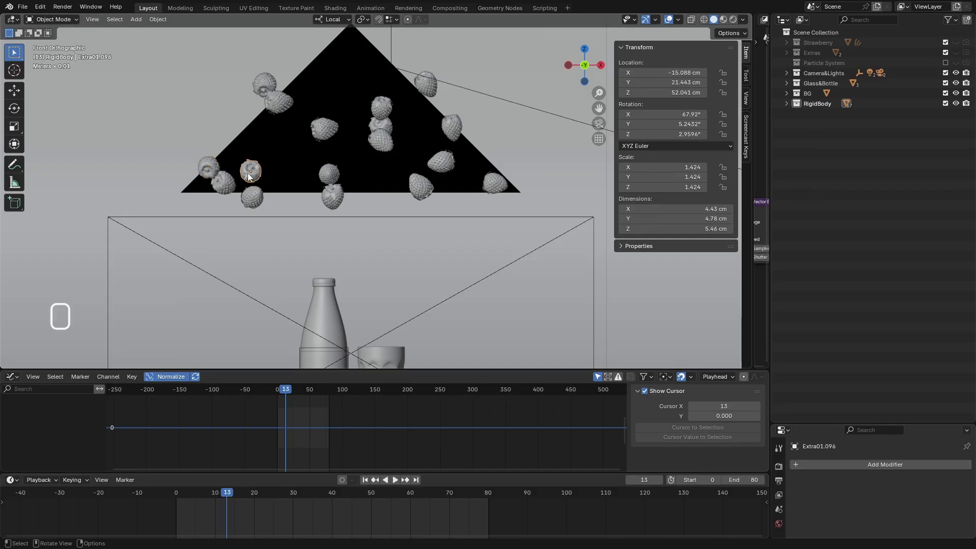
left_click(207, 167)
key("shift+space")
key("g")
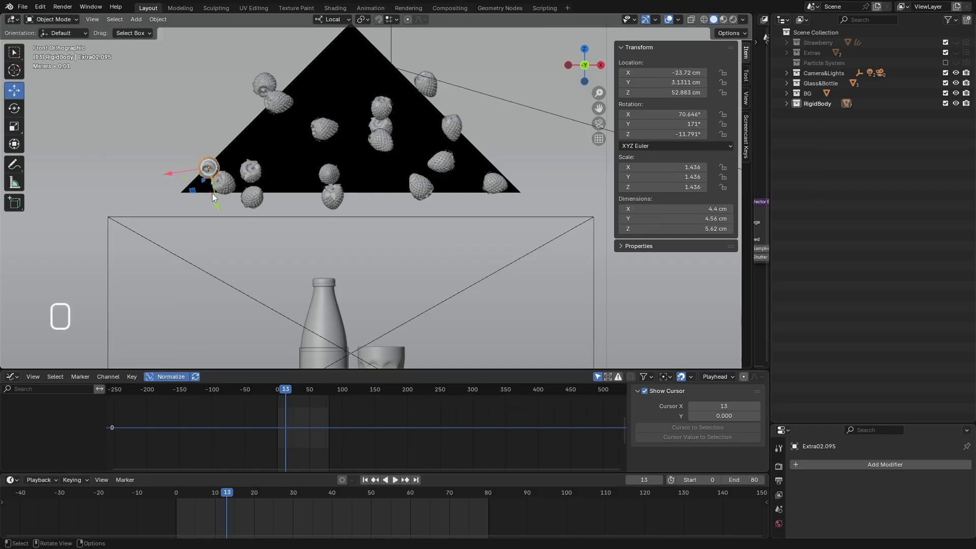
left_click(330, 19)
left_click(329, 49)
left_click_drag(207, 129, 208, 83)
- Raise the rear strawberry on the bottle's negative X side, and lower the one over the glass by about 3.8 cm
left_click(251, 163)
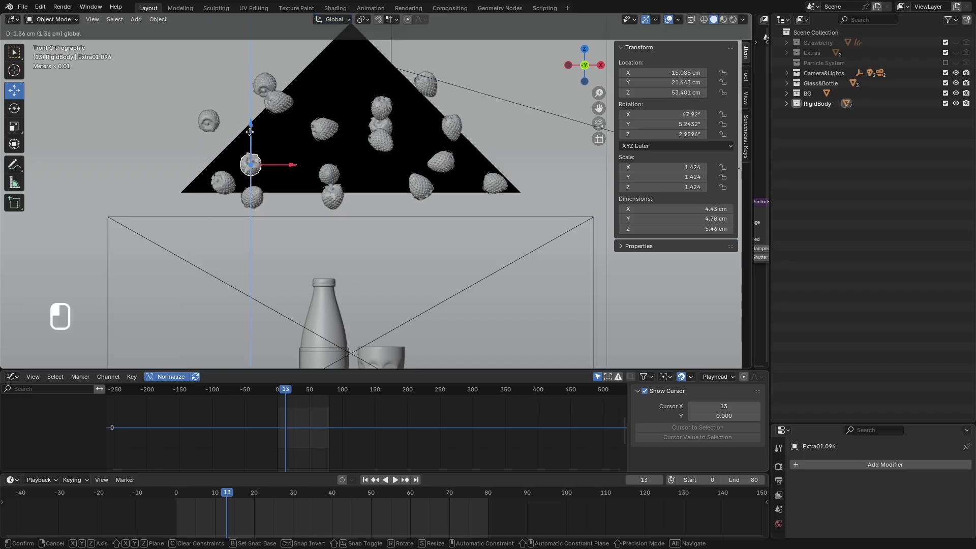
left_click_drag(250, 141, 251, 116)
left_click(381, 145)
left_click_drag(381, 106, 383, 126)
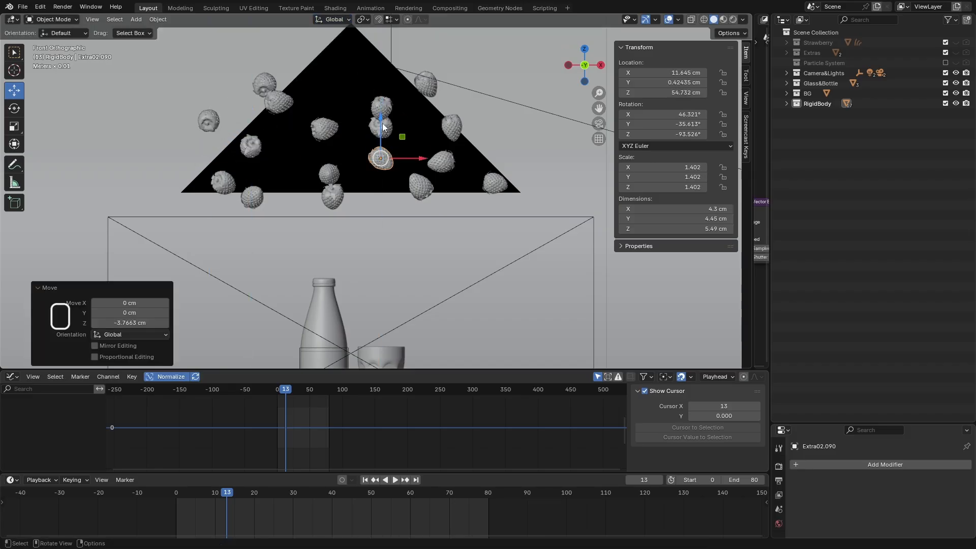
- Raise the strawberry directly behind the bottle about 3.1 cm and the one beside the glass on the positive X side about 0.6 cm
left_click(331, 174)
left_click_drag(330, 148, 330, 134)
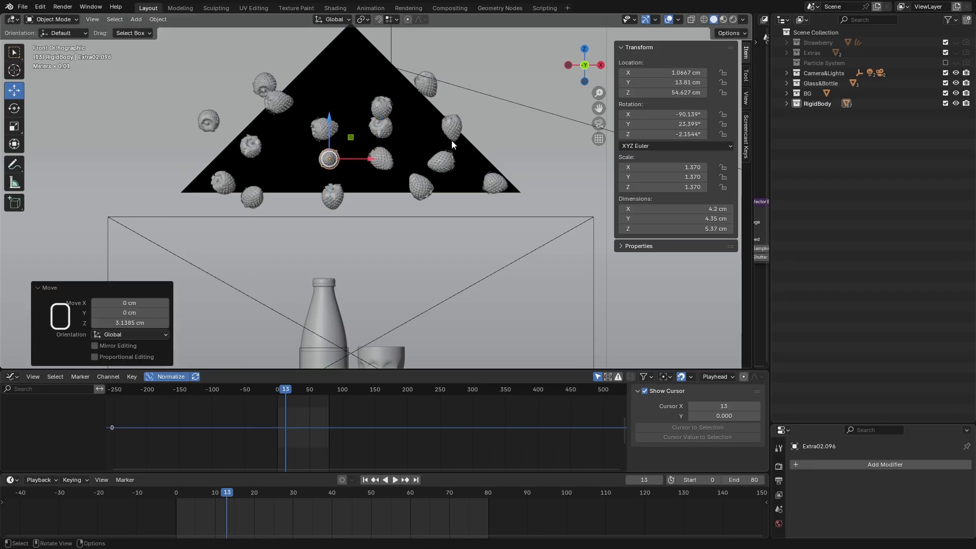
left_click(450, 112)
left_click_drag(450, 112, 451, 108)
- Raise the strawberry directly over the glass about 27 cm along Z, well above the other strawberries
mouse_move(394, 220)
middle_mouse_down()
mouse_move(402, 273)
mouse_move(392, 238)
middle_mouse_up()
scroll(417, 236, "up", 2)
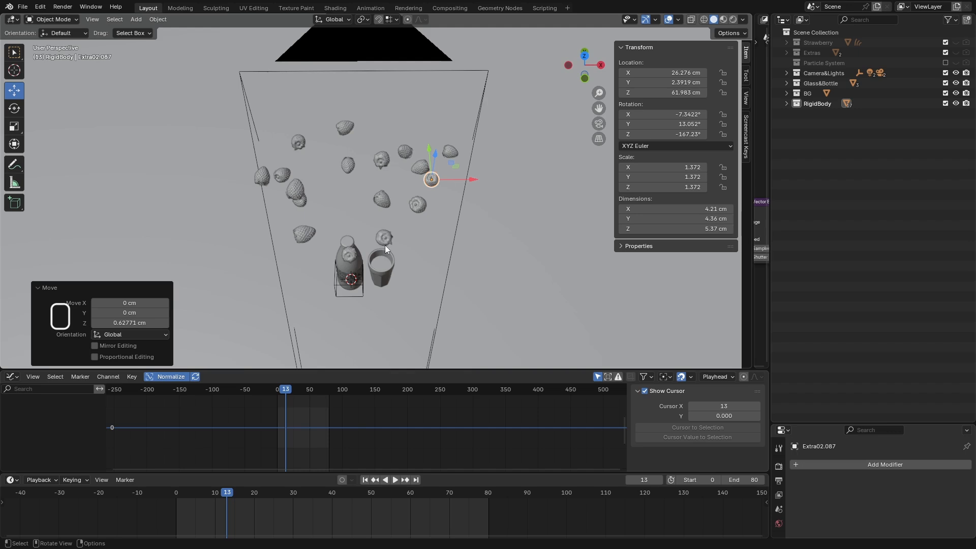
key("KP_7")
scroll(390, 196, "up", 3)
left_click(376, 185)
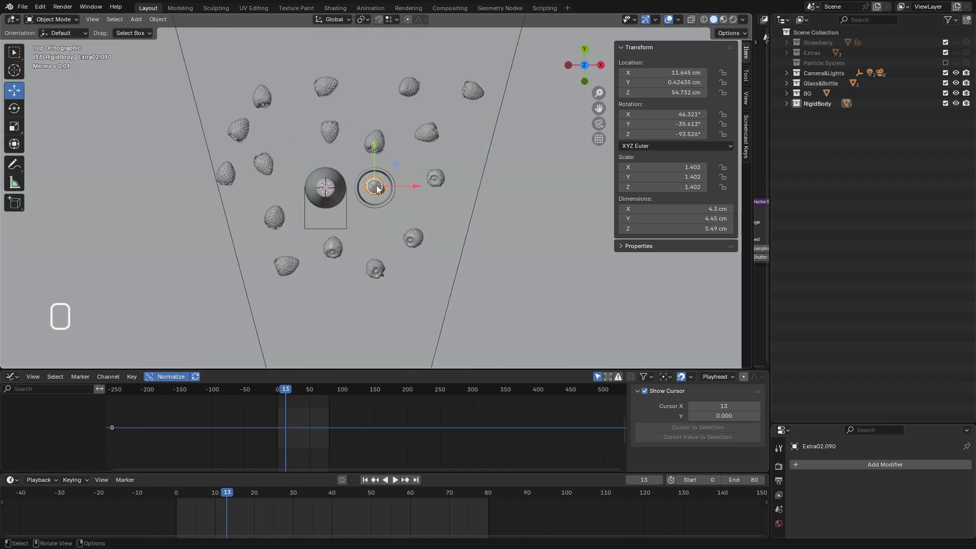
key("KP_1")
scroll(373, 181, "down", 2)
left_click_drag(374, 182, 372, 107)
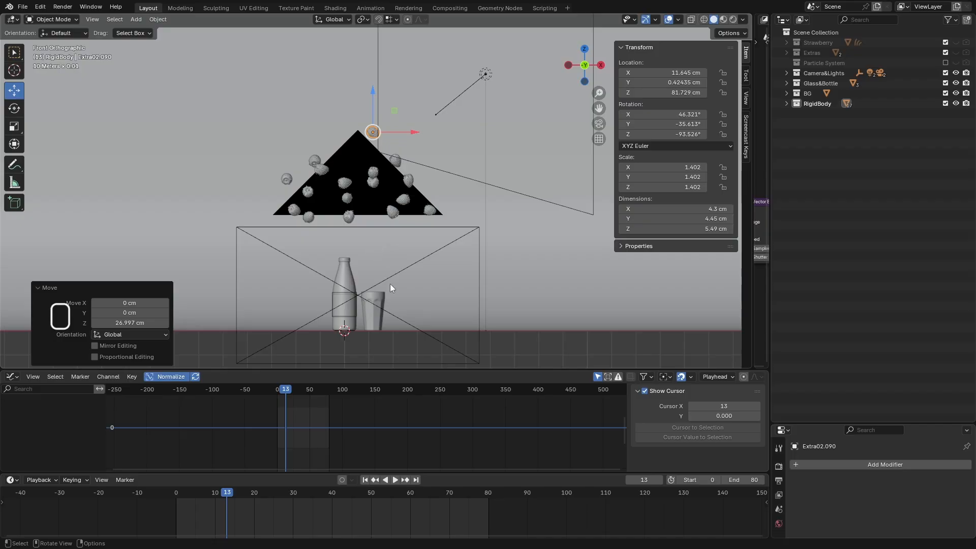
scroll(375, 241, "down", 3)
middle_click_drag(373, 249, 395, 238)
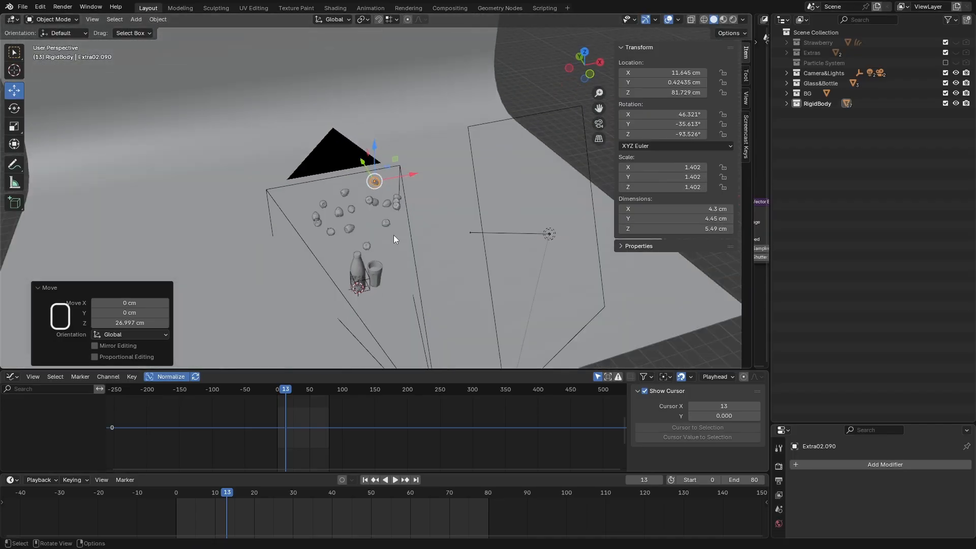
scroll(358, 239, "up", 4)
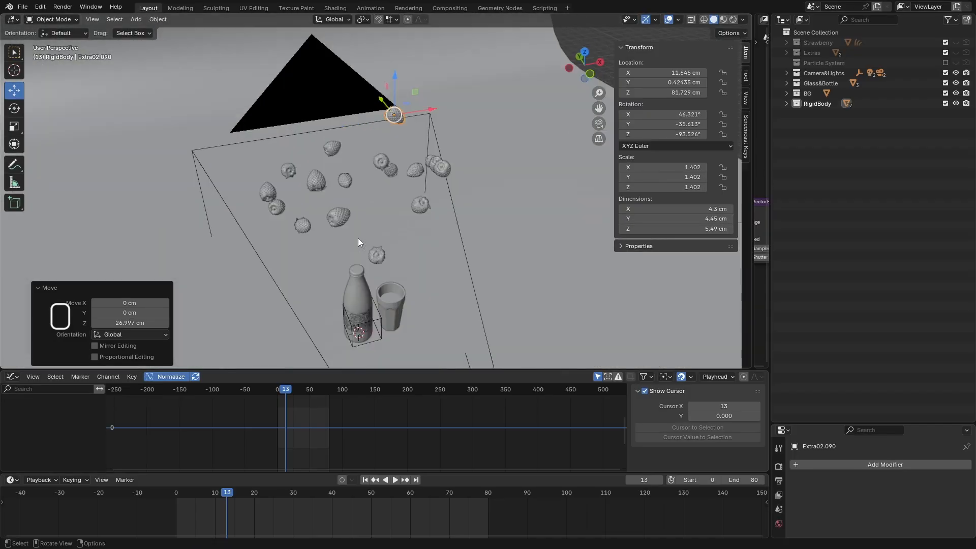
- Add a rigid body to the curved backdrop, setting its type to Passive and its collision shape to Mesh
scroll(405, 244, "down", 4)
left_click(365, 177)
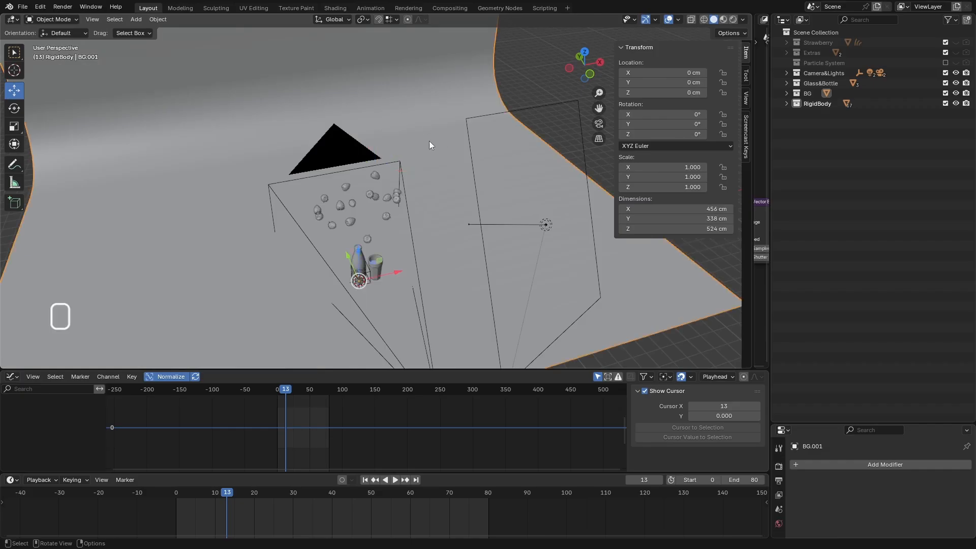
left_click_drag(816, 424, 816, 133)
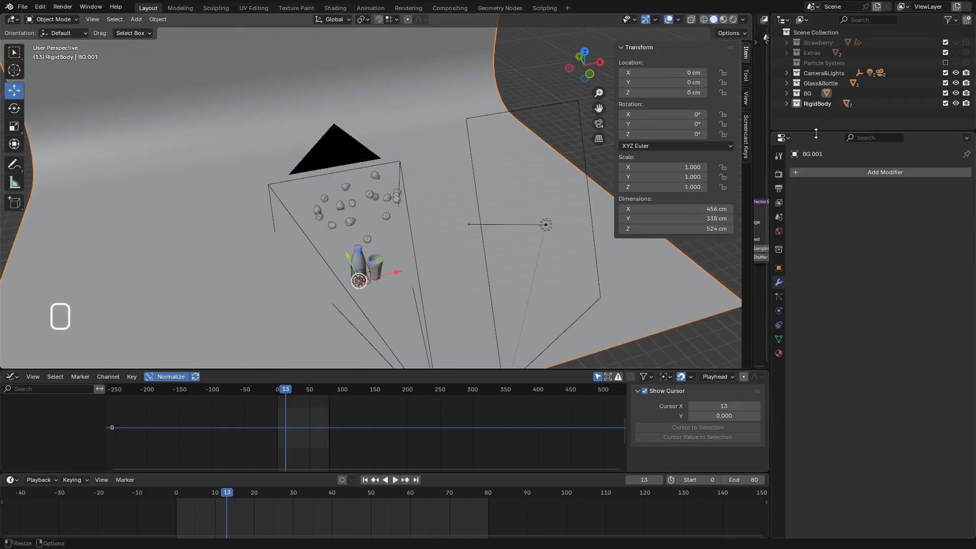
left_click(778, 297)
left_click(778, 309)
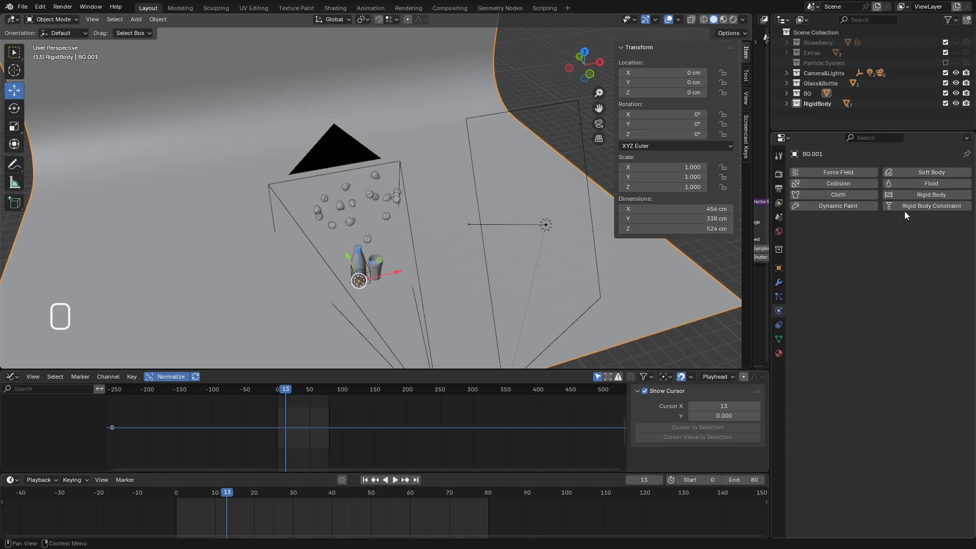
left_click(928, 194)
left_click(893, 238)
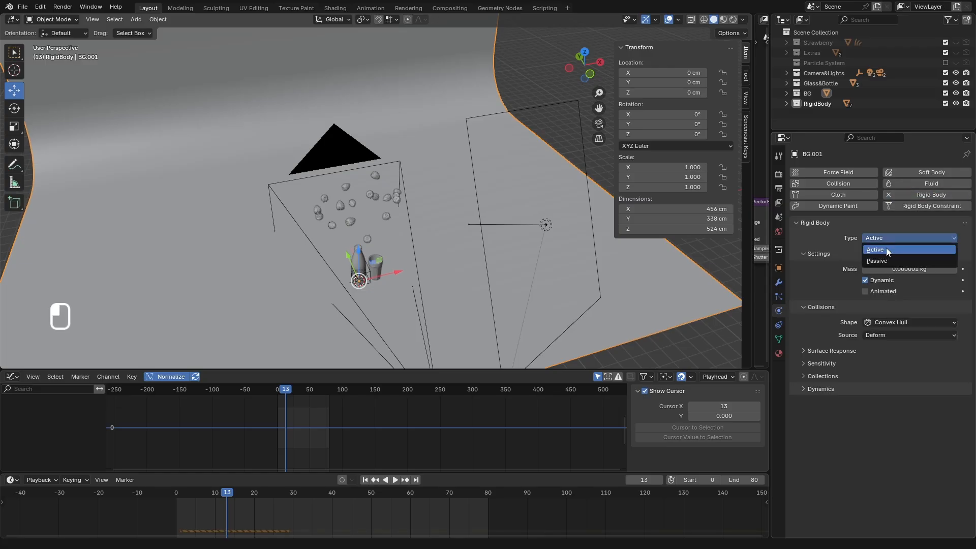
left_click(882, 260)
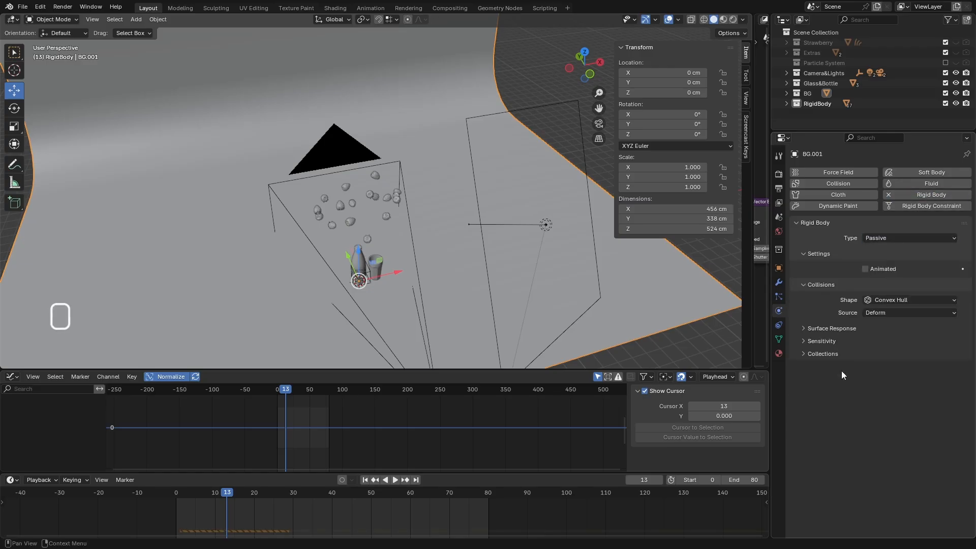
left_click(887, 300)
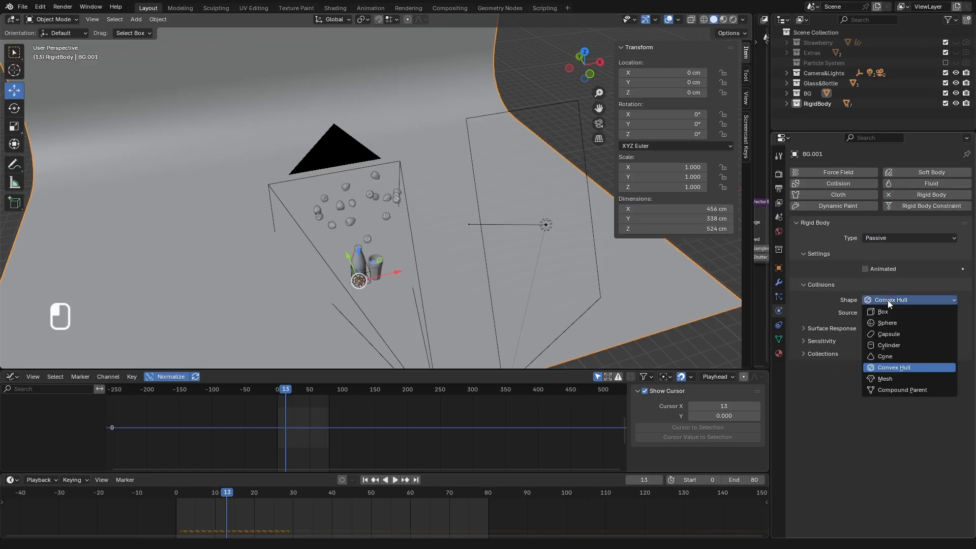
left_click(887, 380)
- Try the Convex Hull collision shape on the backdrop, compare it with the curved geometry, and return the shape to Mesh
scroll(495, 255, "down", 8)
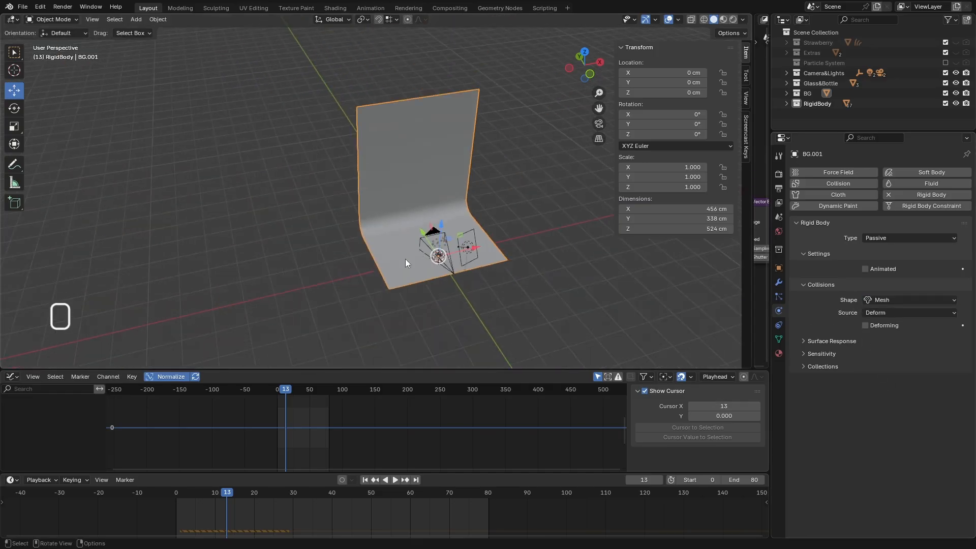
middle_click_drag(405, 263, 448, 233)
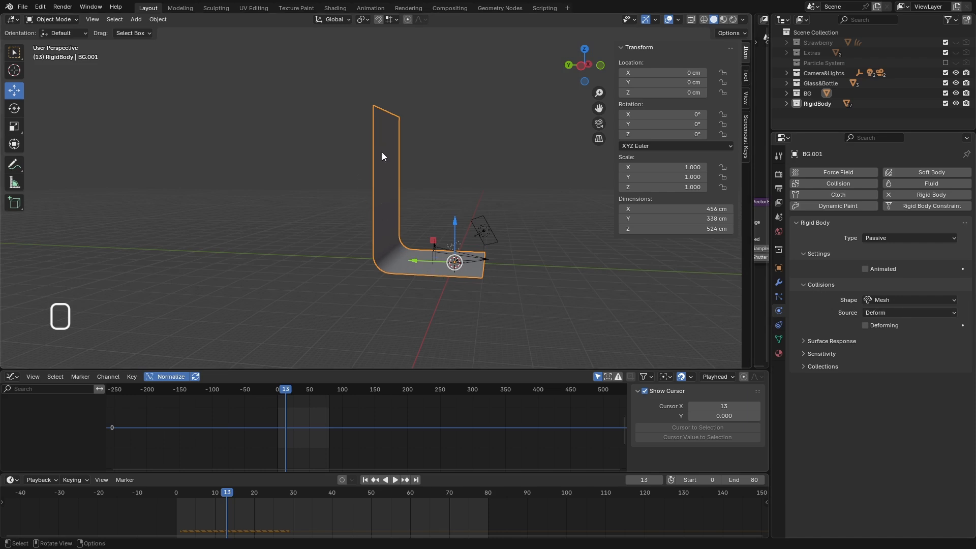
left_click(897, 300)
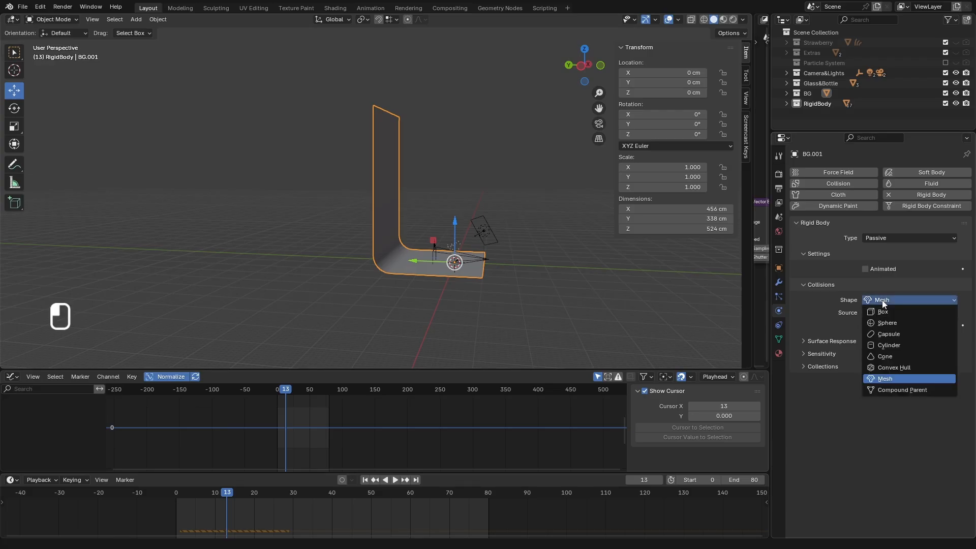
left_click(901, 368)
middle_click_drag(438, 208, 440, 206)
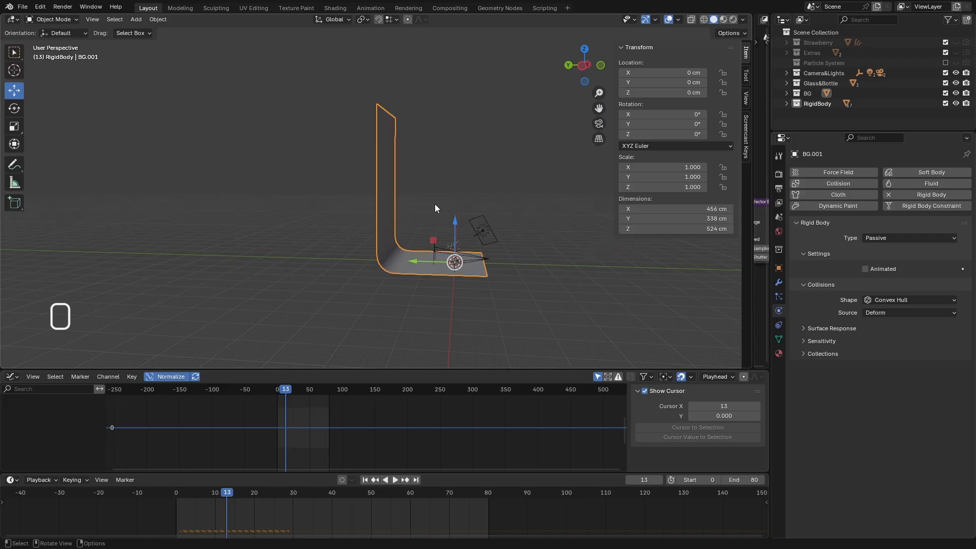
key("KP_3")
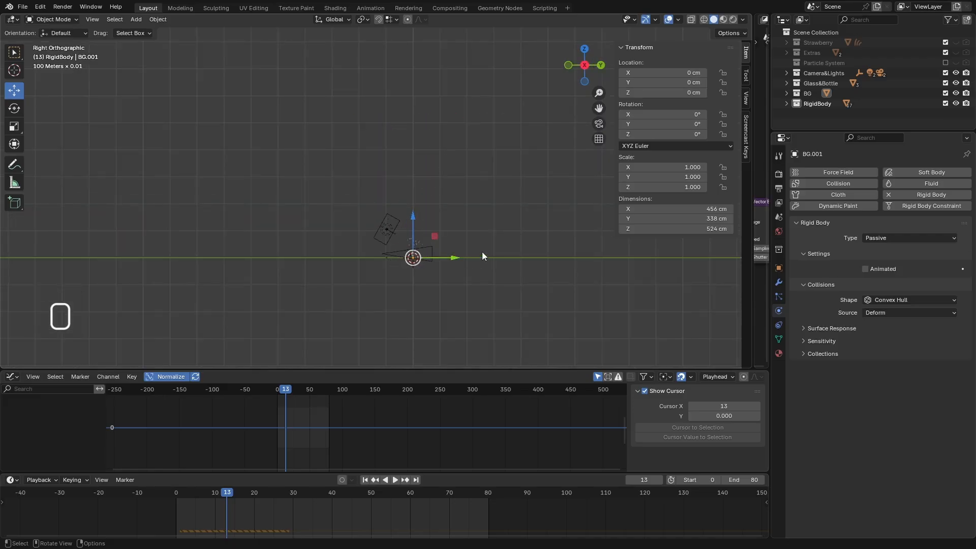
middle_click_drag(355, 195, 425, 203)
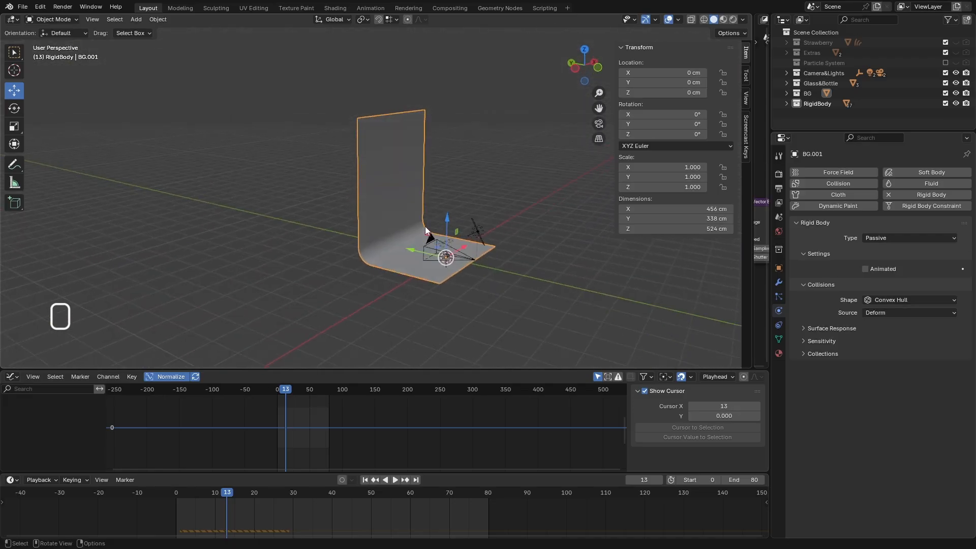
scroll(446, 247, "up", 4)
middle_click_drag(472, 244, 376, 135)
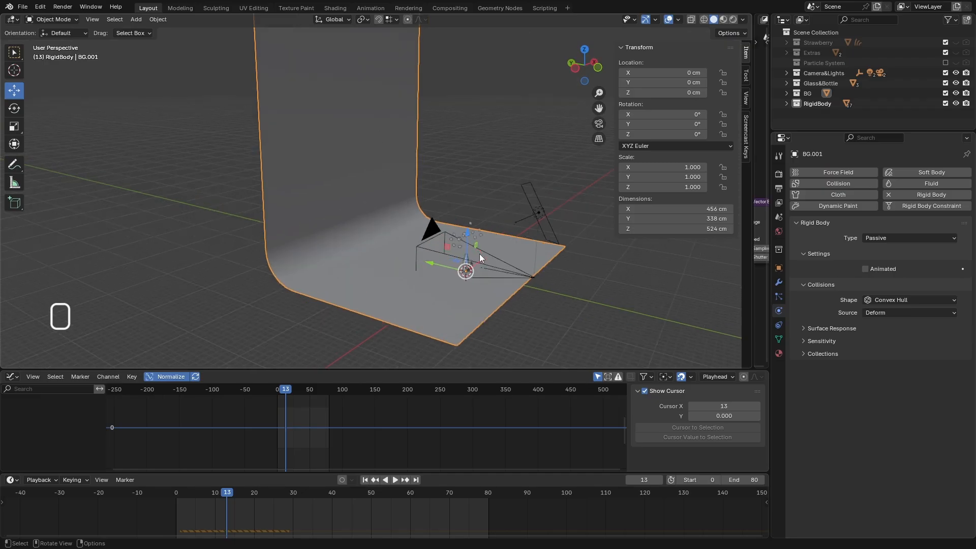
middle_click_drag(480, 254, 441, 278)
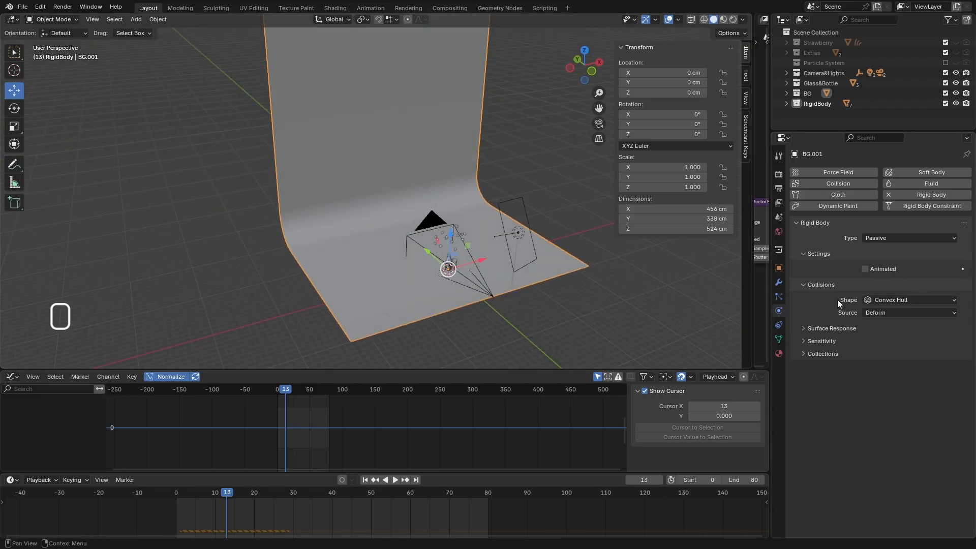
left_click(885, 300)
left_click(894, 378)
- Add an Active rigid body with a Convex Hull shape to the highest strawberry above the glass
scroll(455, 234, "up", 3)
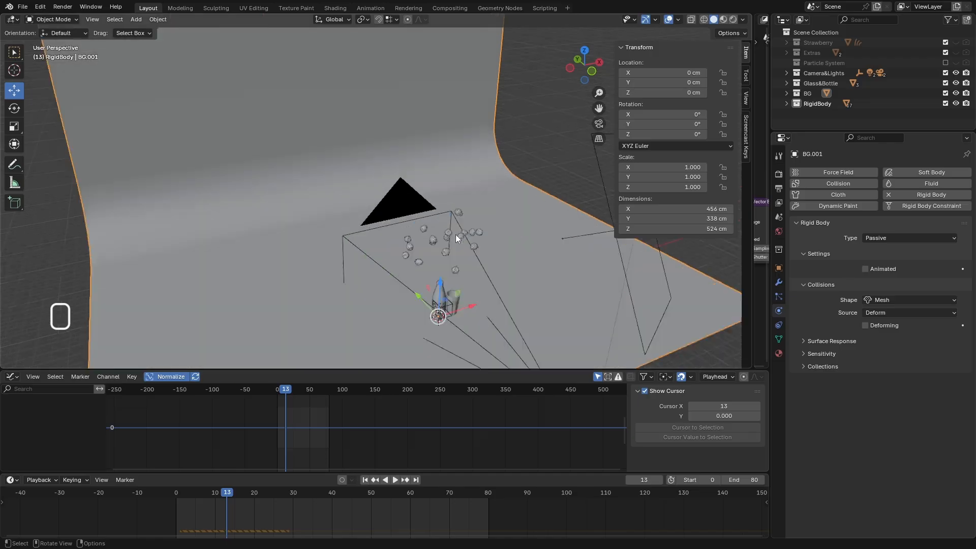
scroll(455, 234, "up", 2)
left_click(465, 197)
scroll(473, 228, "up", 3)
left_click(926, 195)
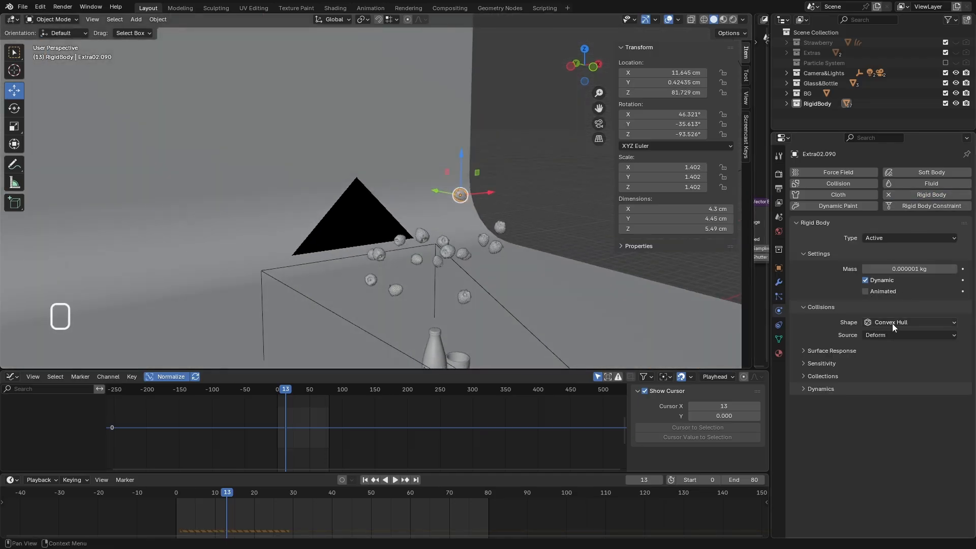
- Select all the strawberries with the highest one as active and copy its rigid body settings to the others using Copy from Active
scroll(475, 248, "down", 2)
middle_click_drag(452, 239, 495, 277)
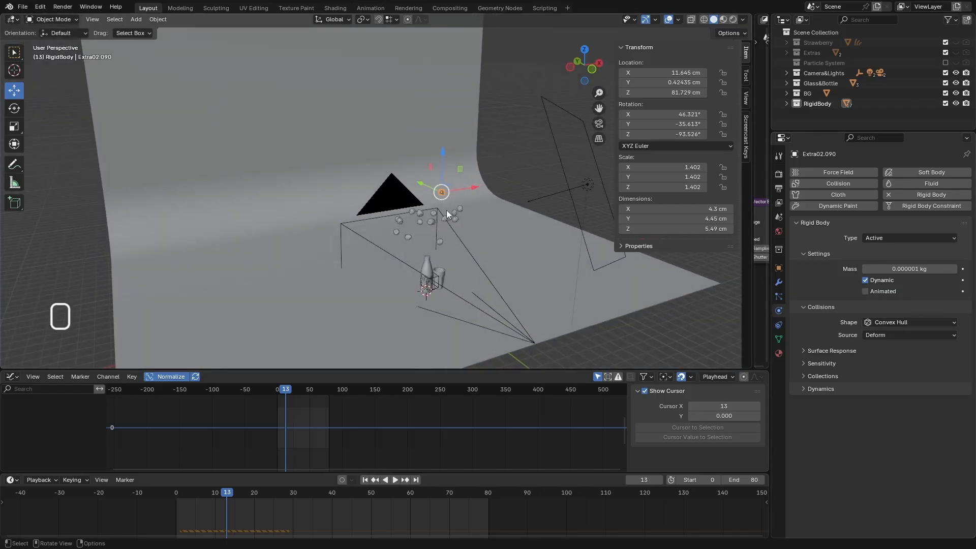
scroll(446, 209, "up", 8)
middle_click_drag(439, 228, 440, 200)
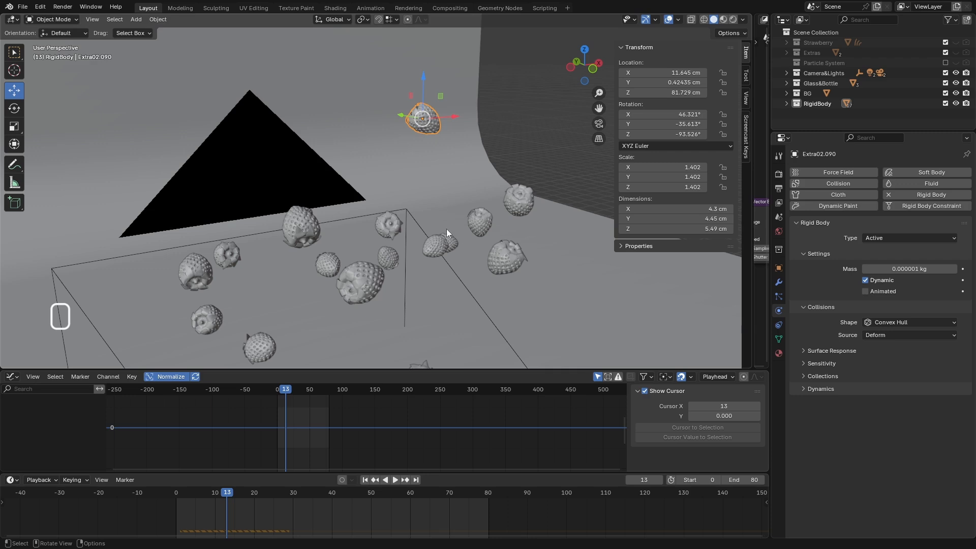
scroll(442, 223, "down", 6)
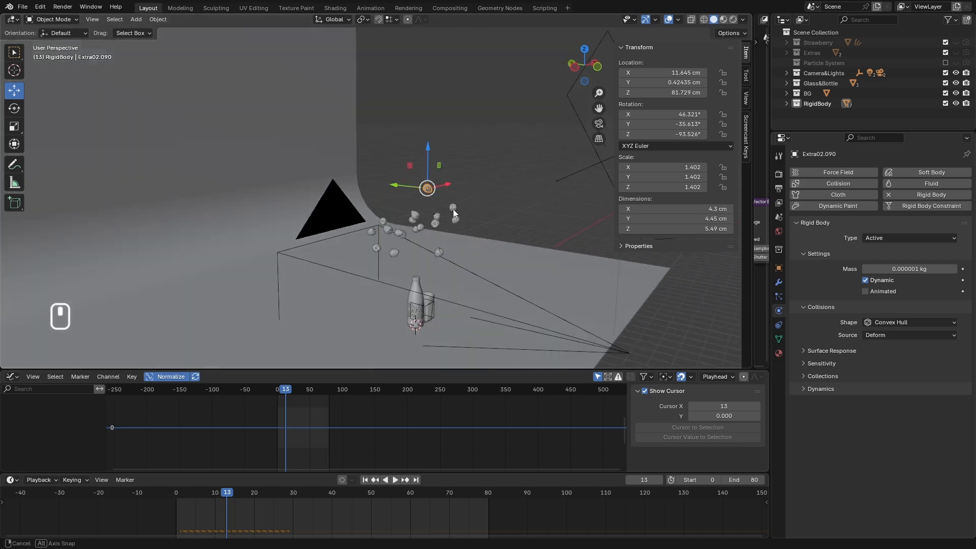
mouse_move(426, 223)
middle_mouse_down()
mouse_move(472, 203)
mouse_move(425, 220)
middle_mouse_up()
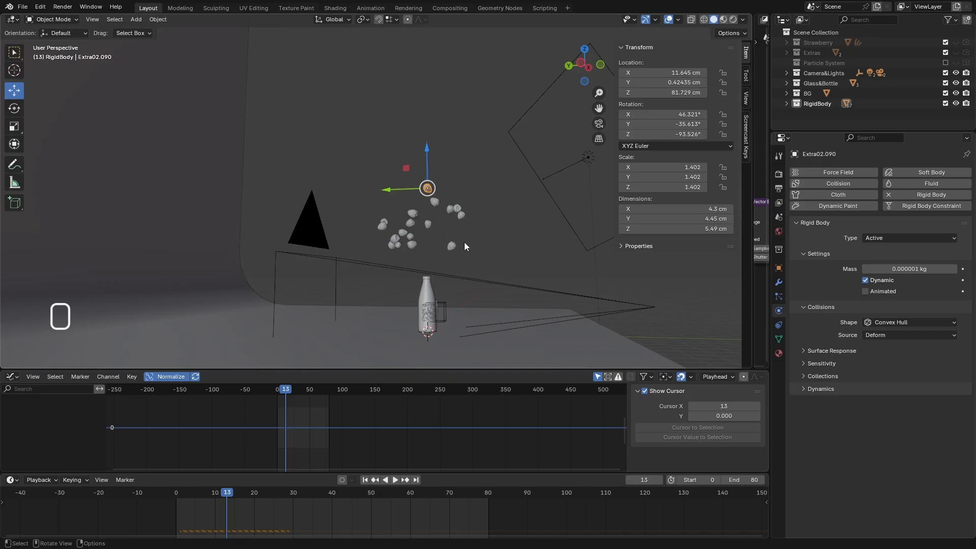
middle_click_drag(461, 247, 457, 240)
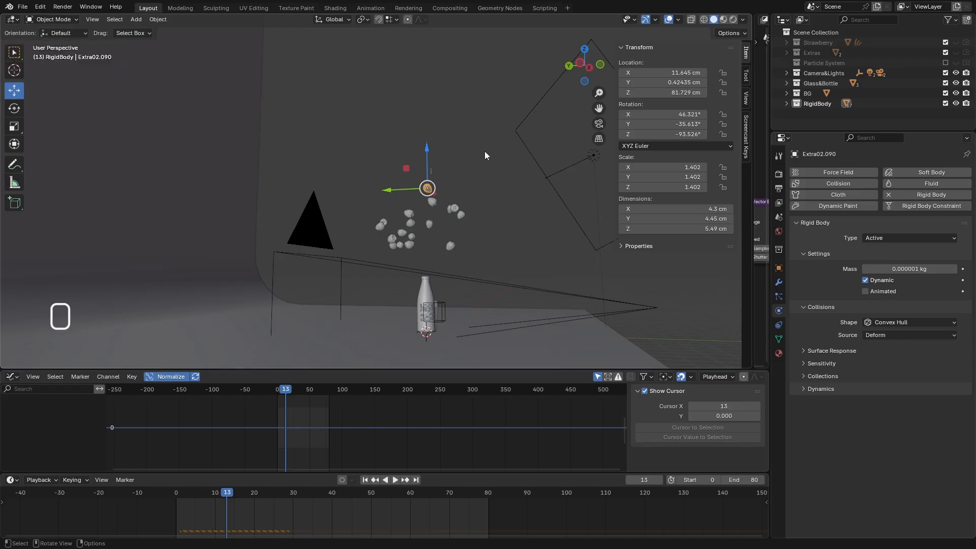
left_click_drag(490, 144, 378, 254)
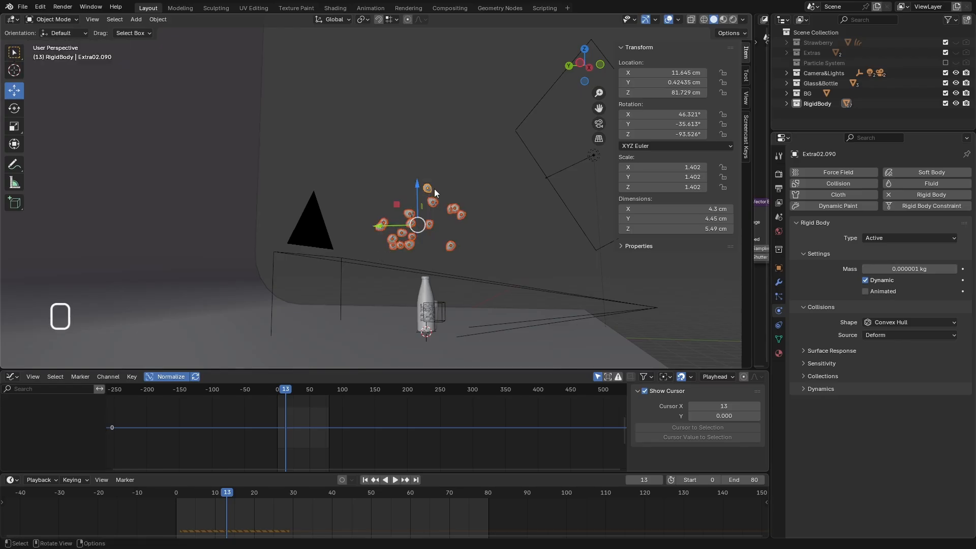
left_click(157, 20)
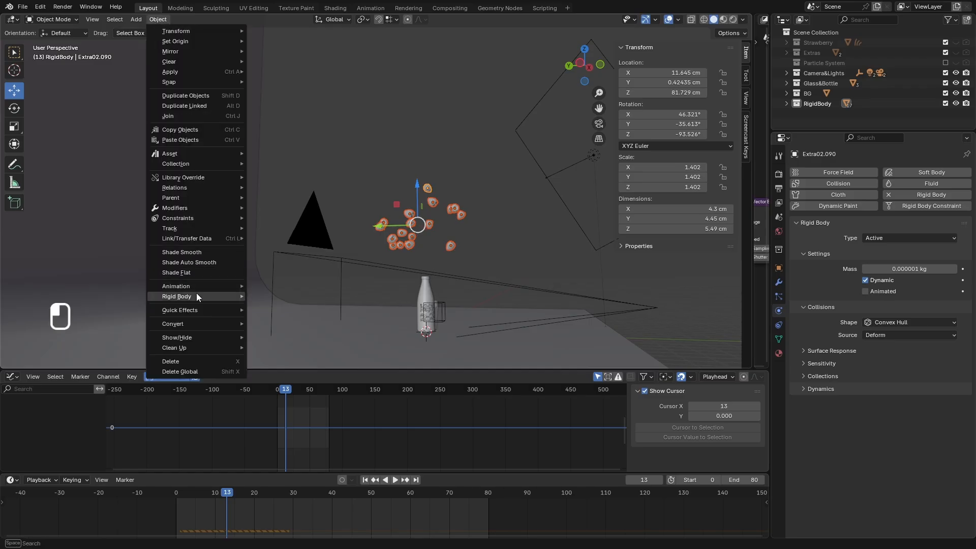
mouse_move(196, 295)
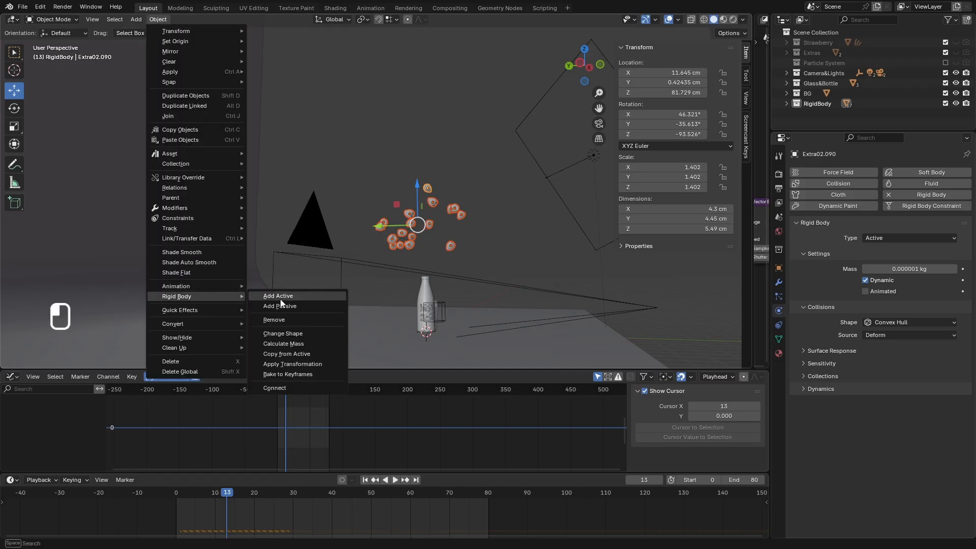
left_click(286, 354)
- Check the copied rigid body settings on another strawberry, reselect the highest strawberry, and revisit Copy from Active
middle_click_drag(285, 354, 457, 221)
middle_click_drag(538, 248, 437, 183)
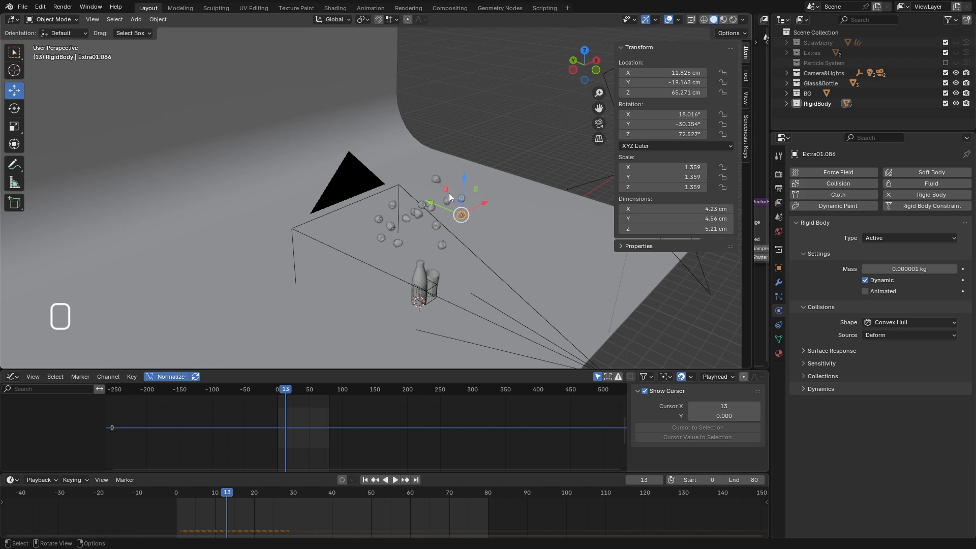
scroll(449, 193, "up", 5)
left_click(399, 157)
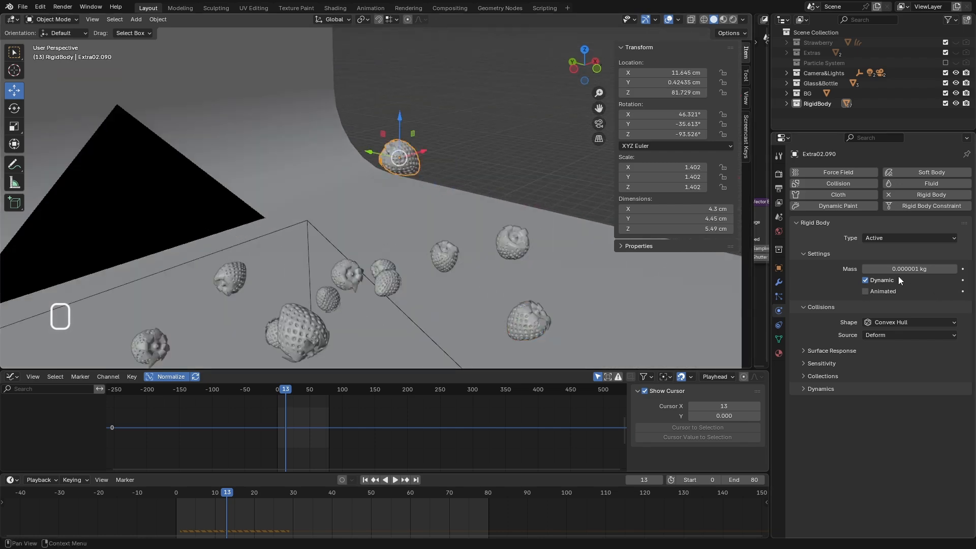
scroll(511, 221, "down", 8)
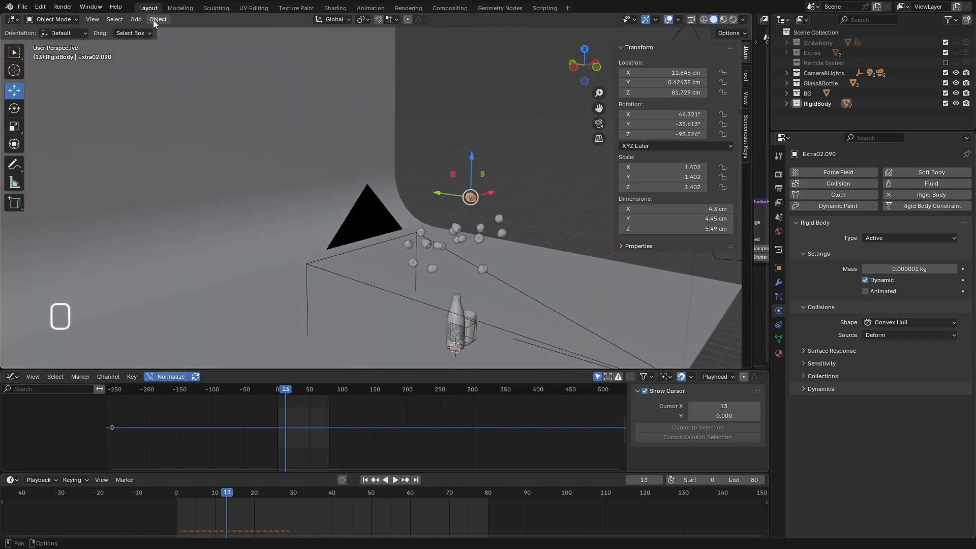
left_click(156, 20)
mouse_move(193, 291)
left_click(308, 352)
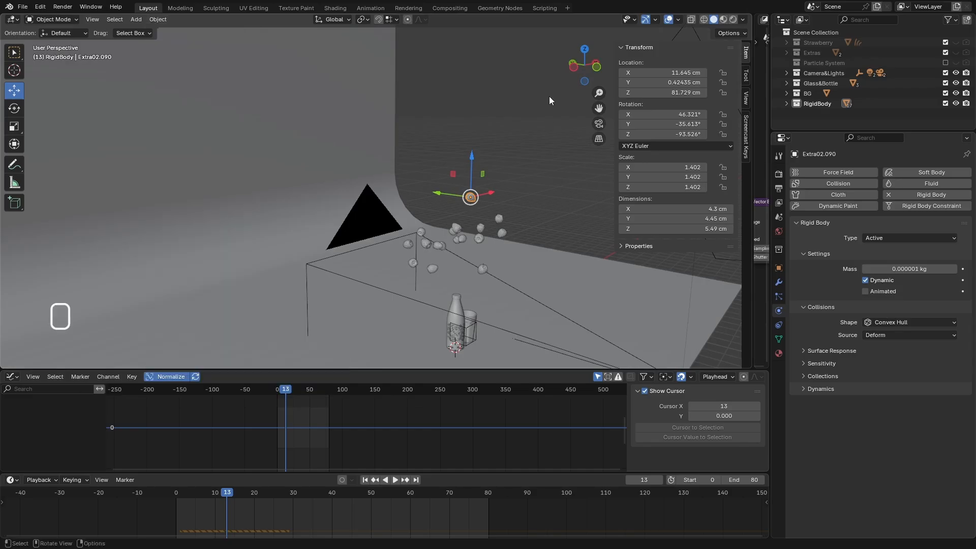
- Examine the inside of the glass and its liquid surface, and the position of the highest strawberry above it
scroll(465, 230, "down", 5)
scroll(497, 193, "up", 7)
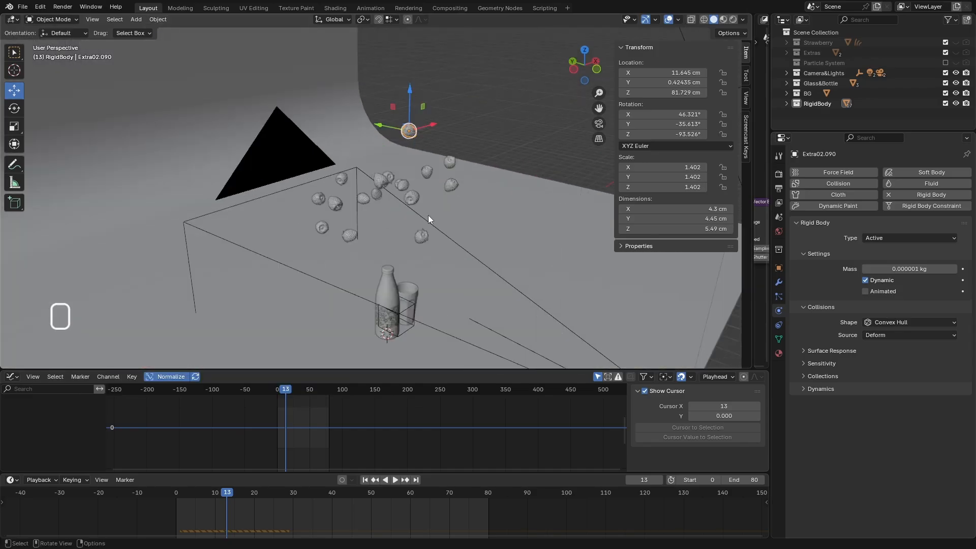
mouse_move(399, 224)
middle_mouse_down()
mouse_move(355, 253)
mouse_move(368, 160)
mouse_move(394, 227)
middle_mouse_up()
scroll(367, 159, "up", 5)
scroll(368, 160, "down", 5)
scroll(386, 209, "up", 8)
left_click(385, 201)
scroll(355, 200, "down", 5)
scroll(366, 198, "up", 6)
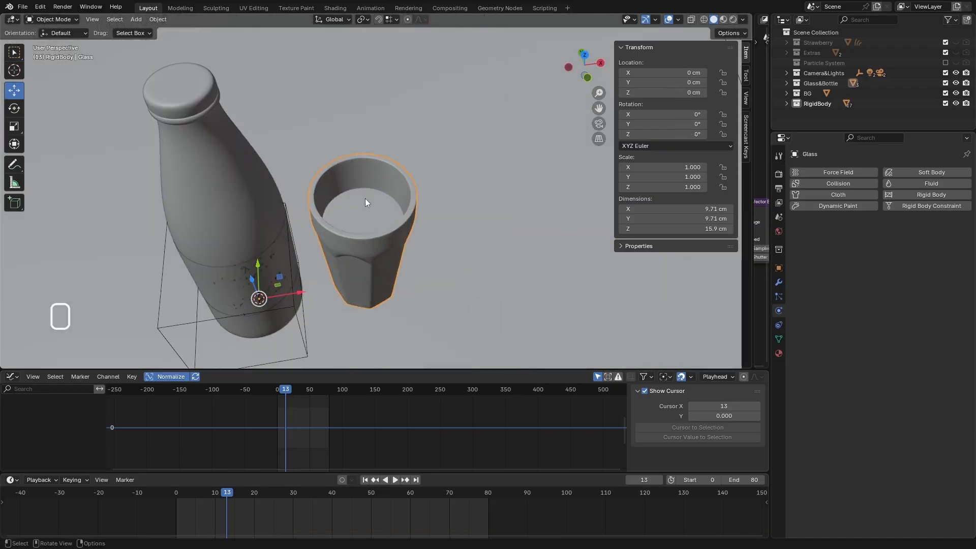
scroll(361, 203, "down", 4)
middle_click_drag(356, 188, 363, 162)
scroll(358, 157, "down", 4)
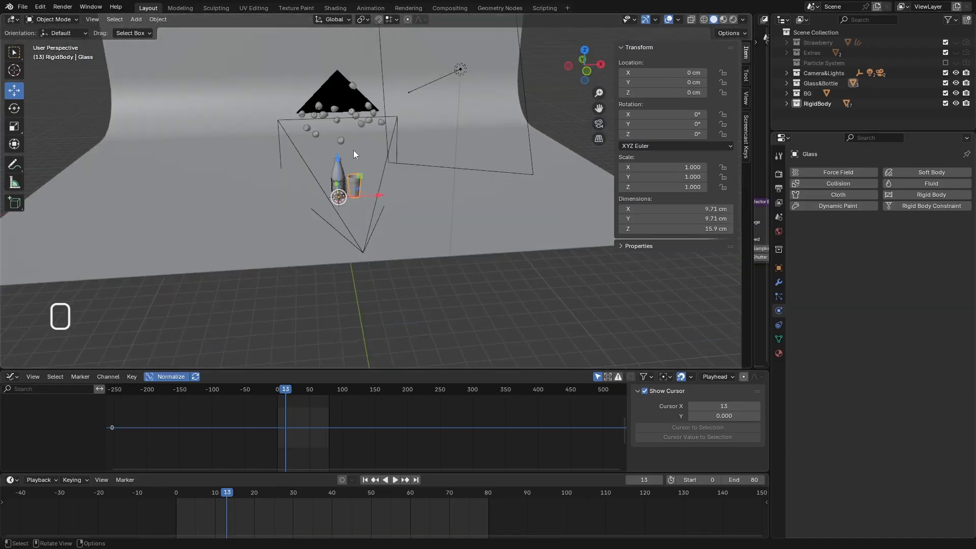
left_click(353, 87)
scroll(362, 181, "up", 5)
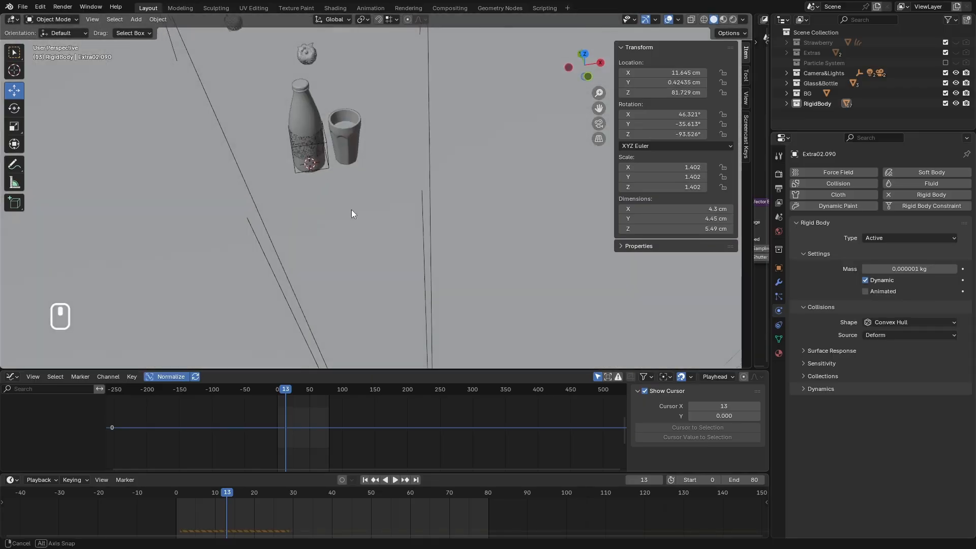
middle_click_drag(352, 211, 346, 105)
scroll(345, 106, "up", 3)
scroll(361, 108, "down", 5)
scroll(369, 119, "up", 6)
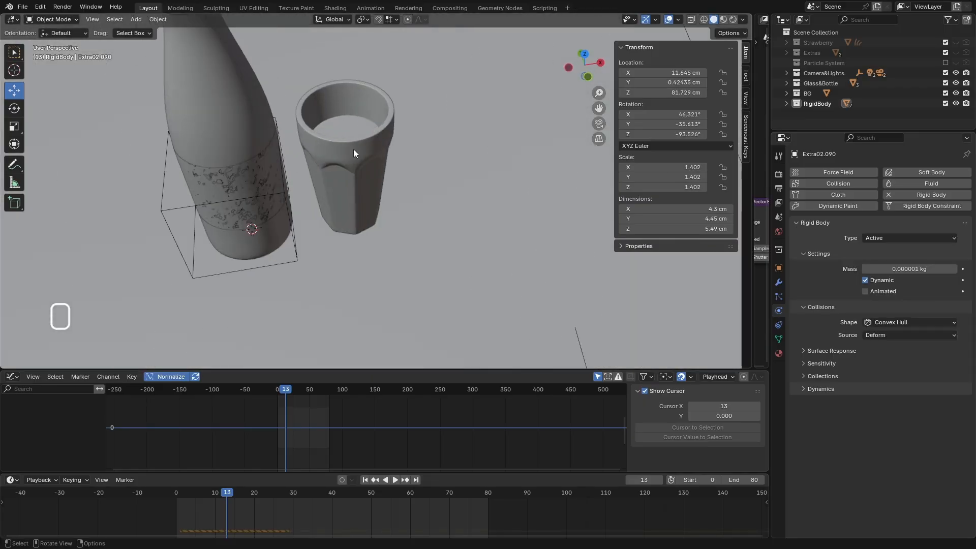
- Open the glass in Edit Mode and turn off its Subdivision modifier's viewport display
left_click(344, 119)
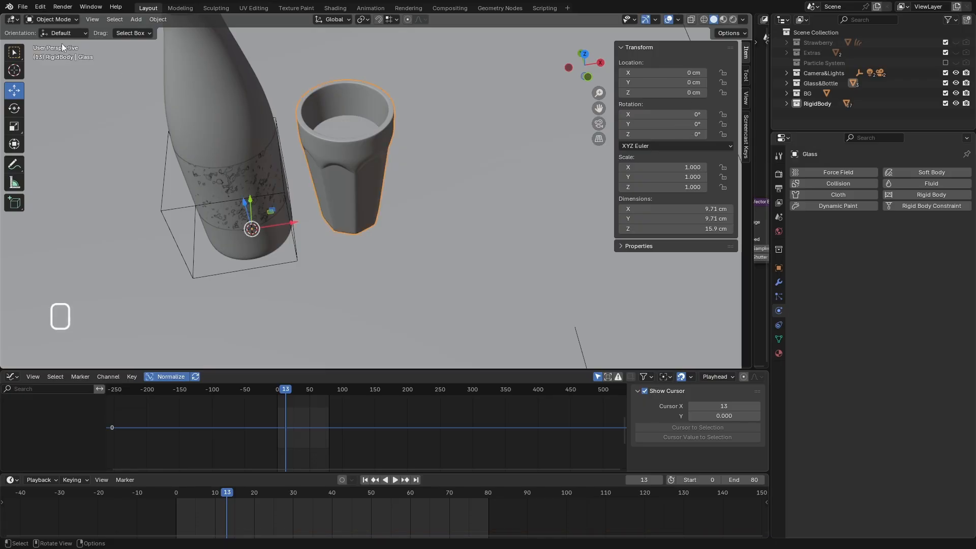
left_click(62, 21)
left_click(59, 44)
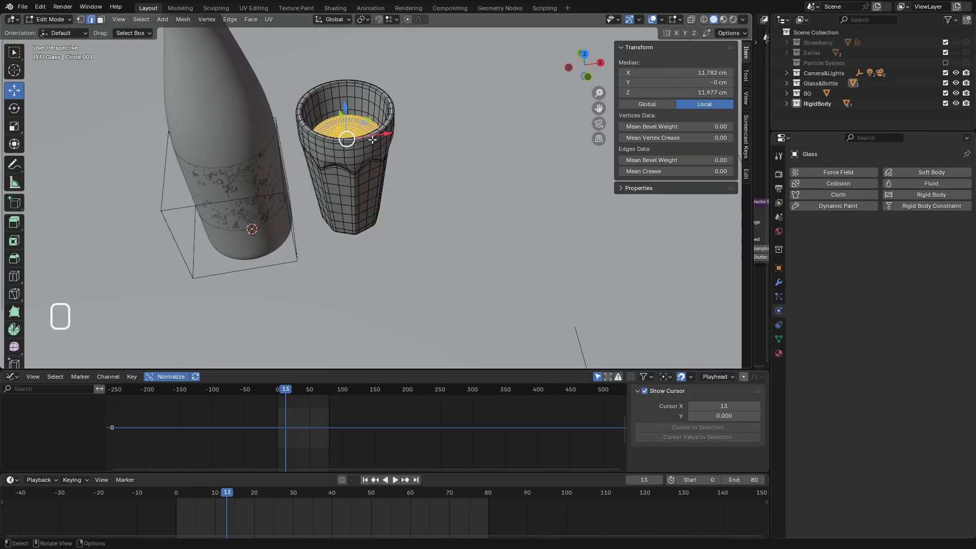
left_click(778, 282)
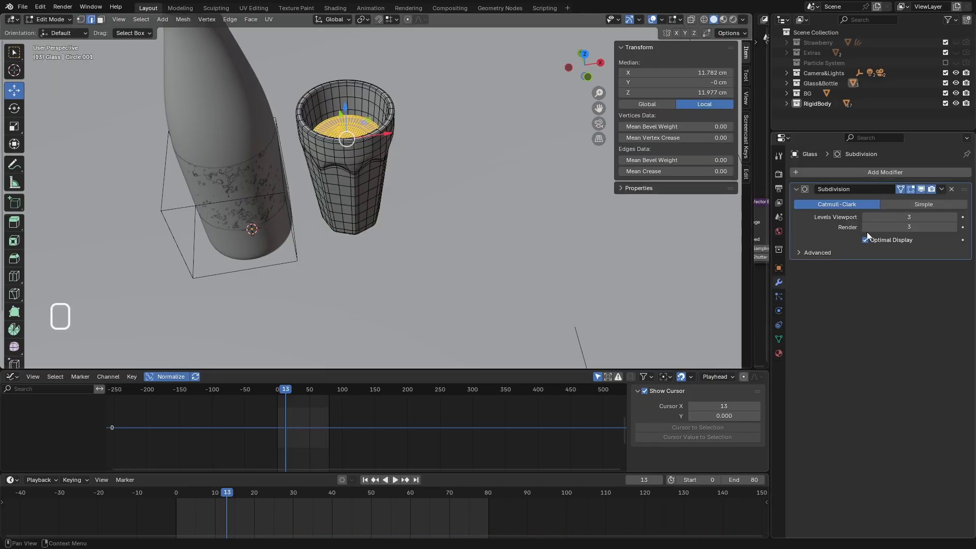
left_click(920, 189)
scroll(347, 137, "up", 3)
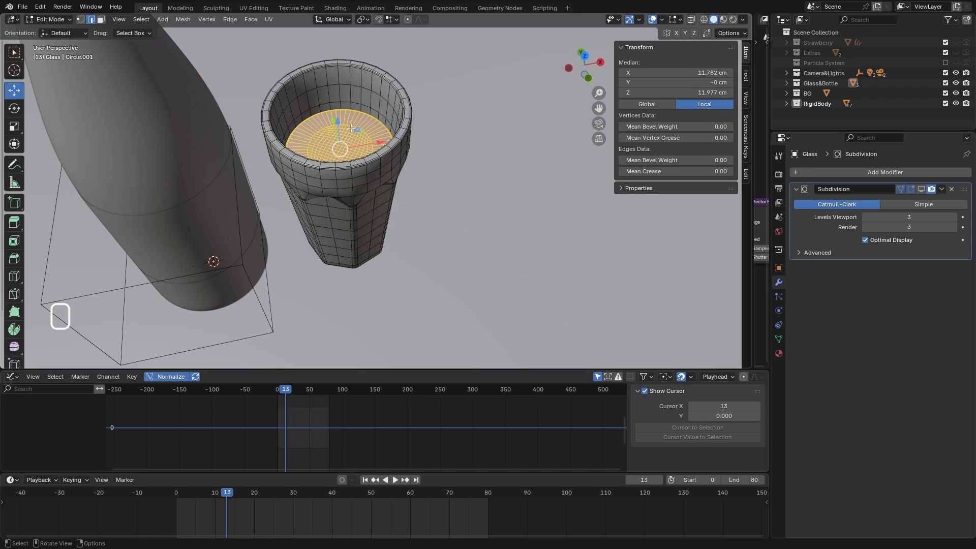
- Select the linked liquid faces inside the glass, separate them into their own object, and return to Object Mode with X-ray off
left_click(101, 19)
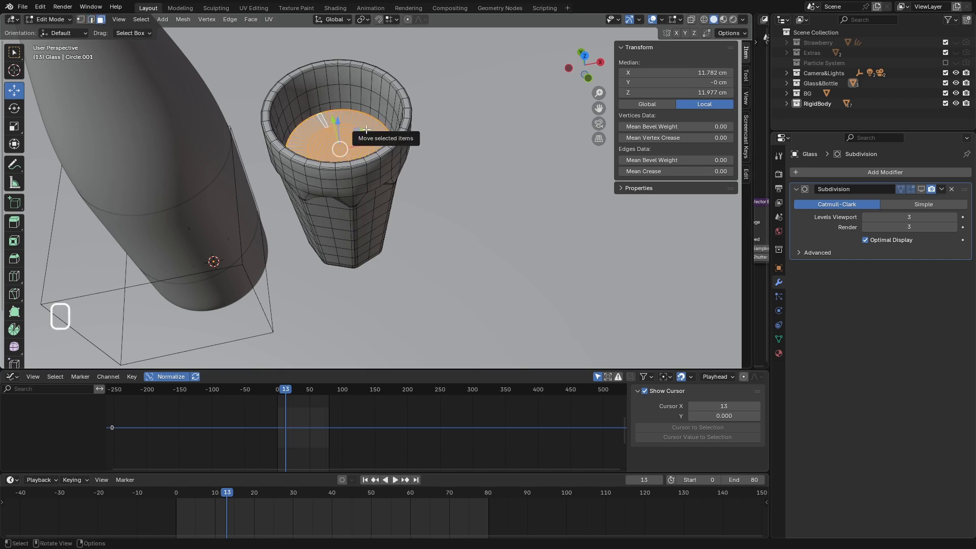
key("l")
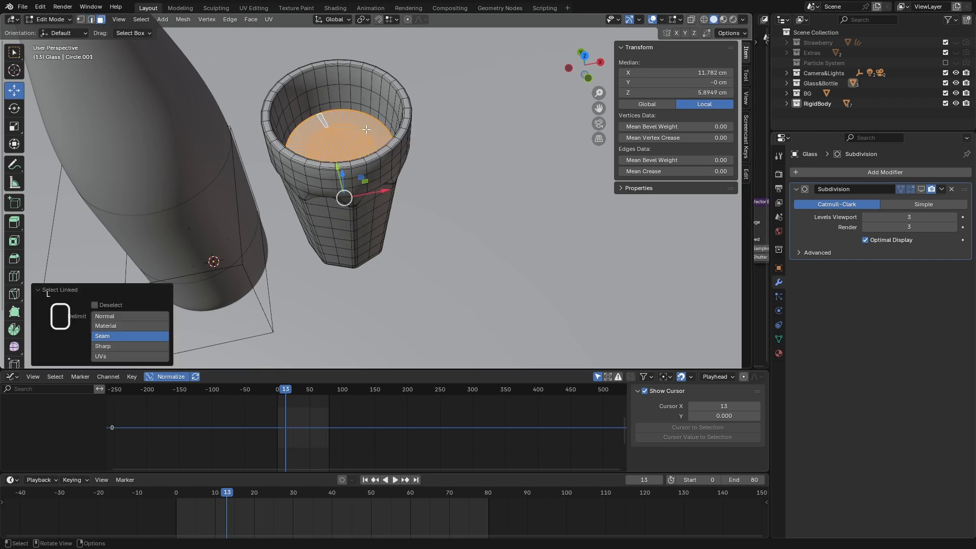
left_click(691, 20)
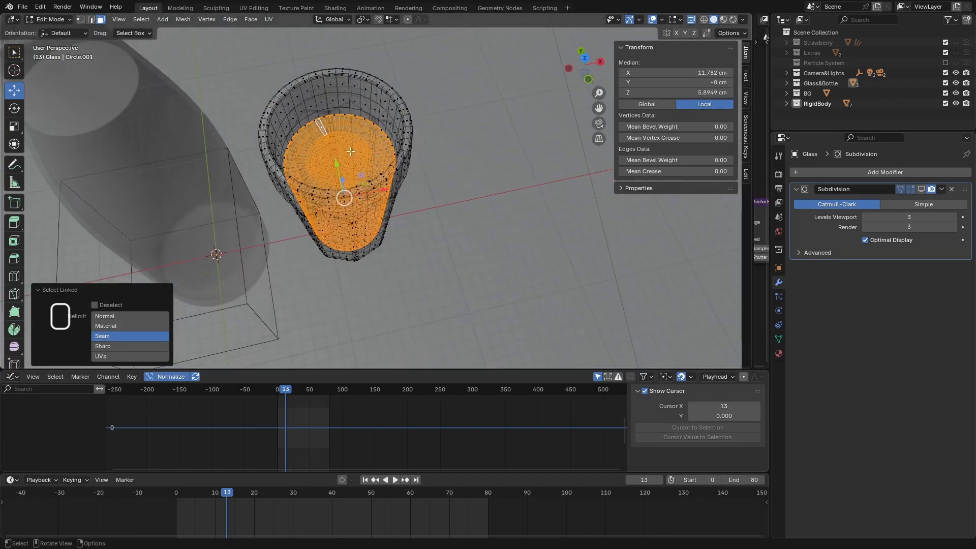
key("p")
left_click(348, 149)
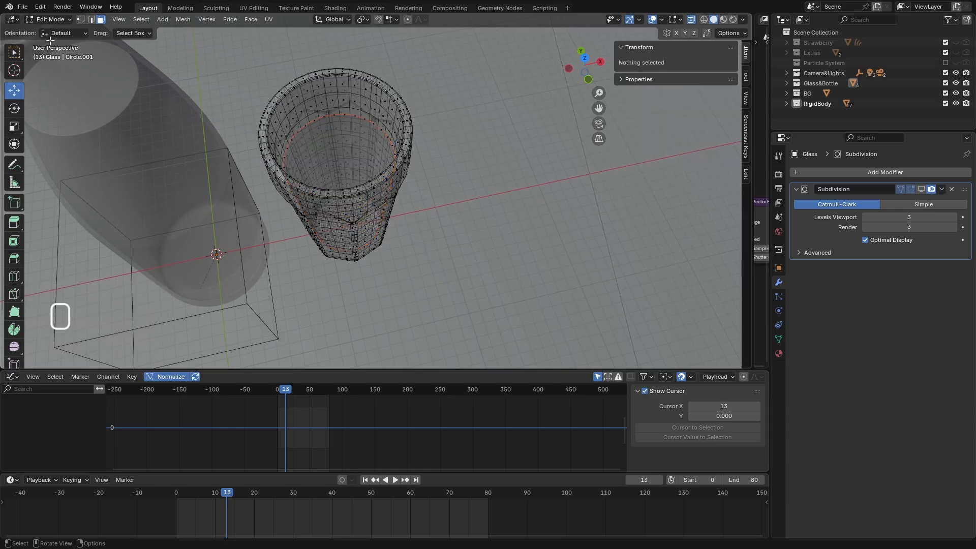
left_click(51, 19)
left_click(57, 31)
middle_click_drag(368, 164, 578, 62)
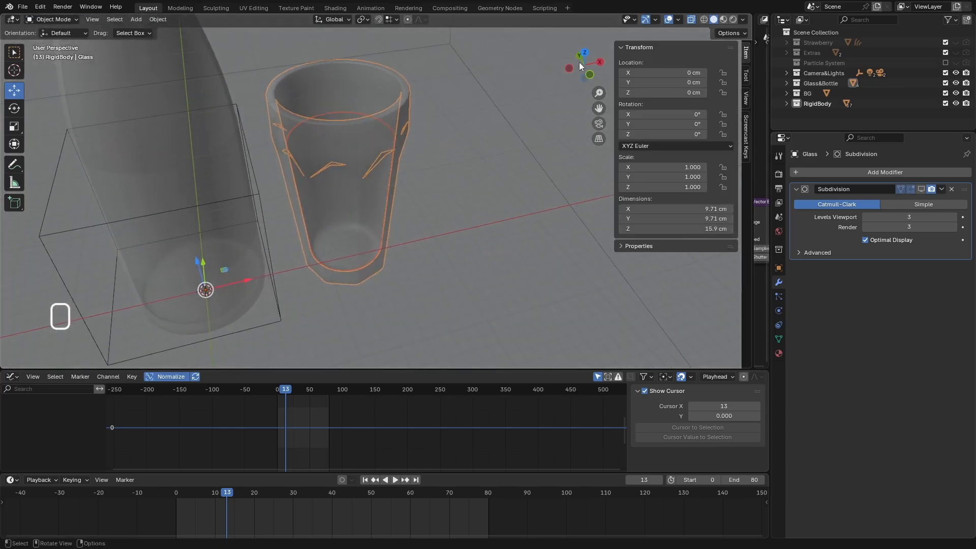
left_click(693, 19)
middle_click_drag(347, 202, 356, 212)
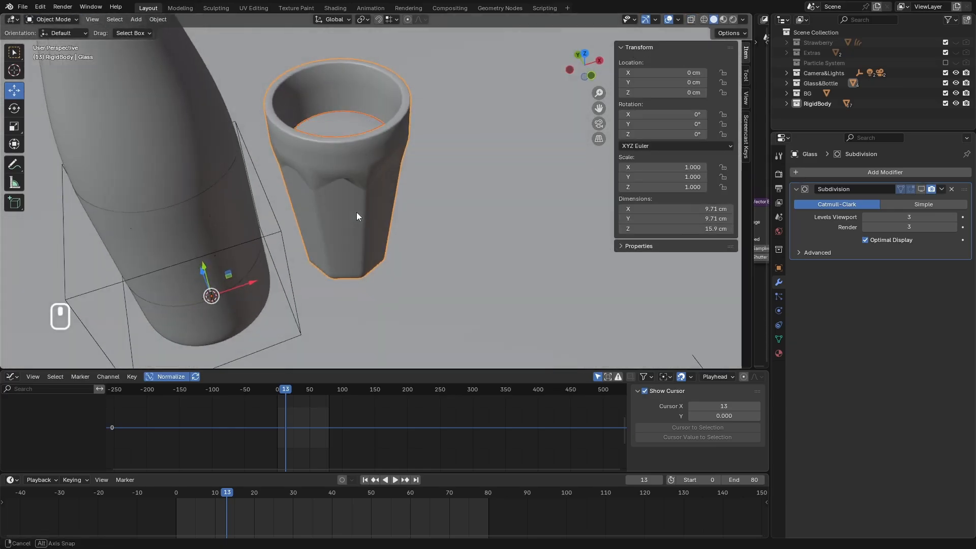
- Turn the glass's Subdivision modifier back on in the viewport
left_click(350, 126)
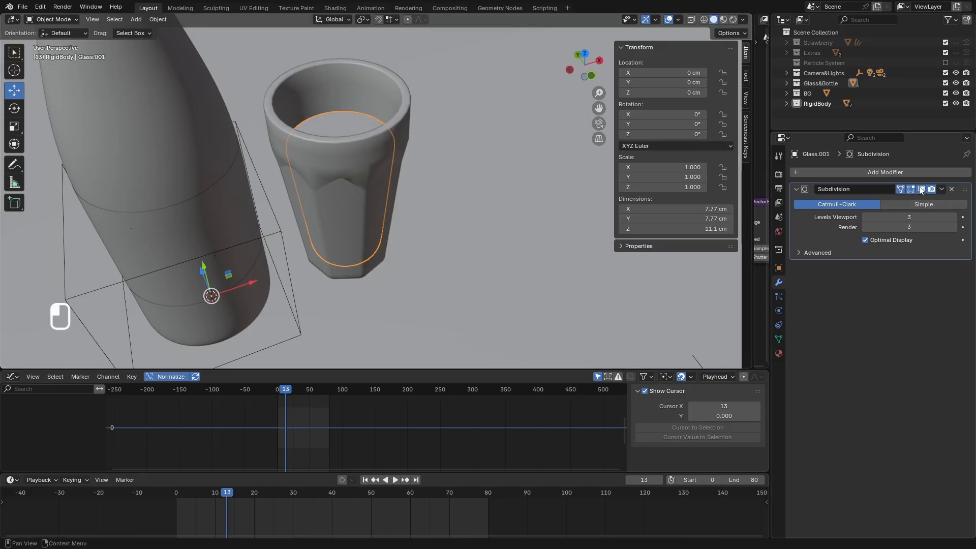
left_click(394, 130)
left_click(919, 188)
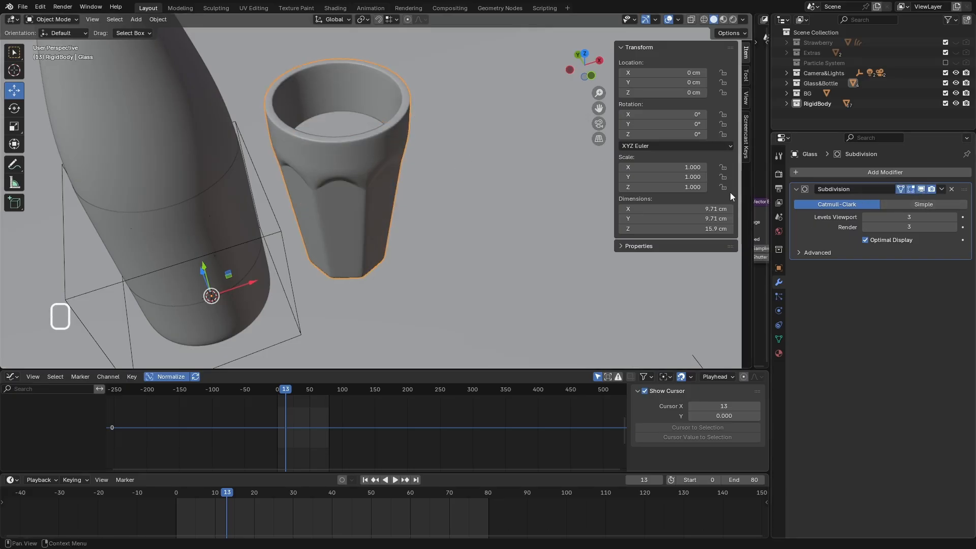
- Add a rigid body to the glass
scroll(392, 152, "down", 3)
mouse_move(392, 152)
middle_mouse_down()
mouse_move(404, 190)
mouse_move(405, 160)
middle_mouse_up()
left_click(405, 161)
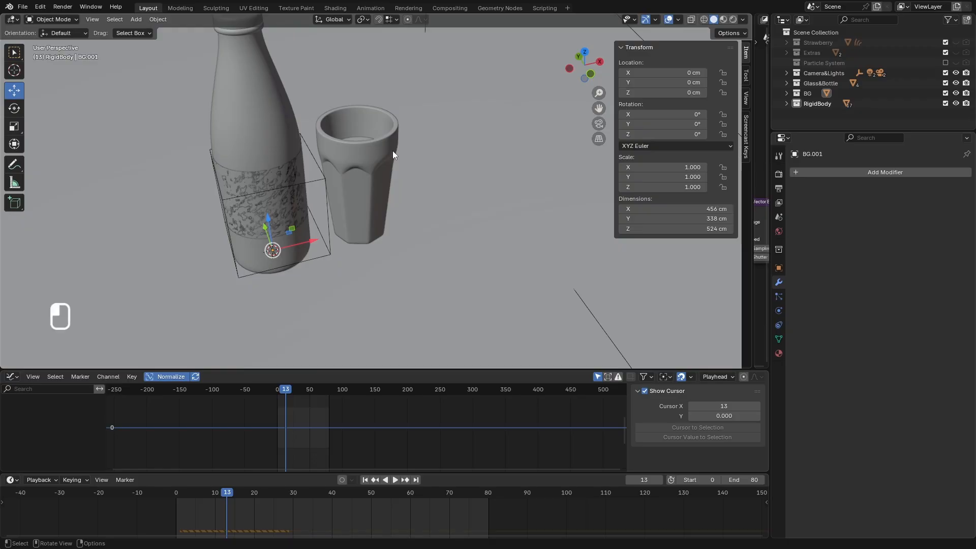
left_click(392, 151)
left_click(779, 307)
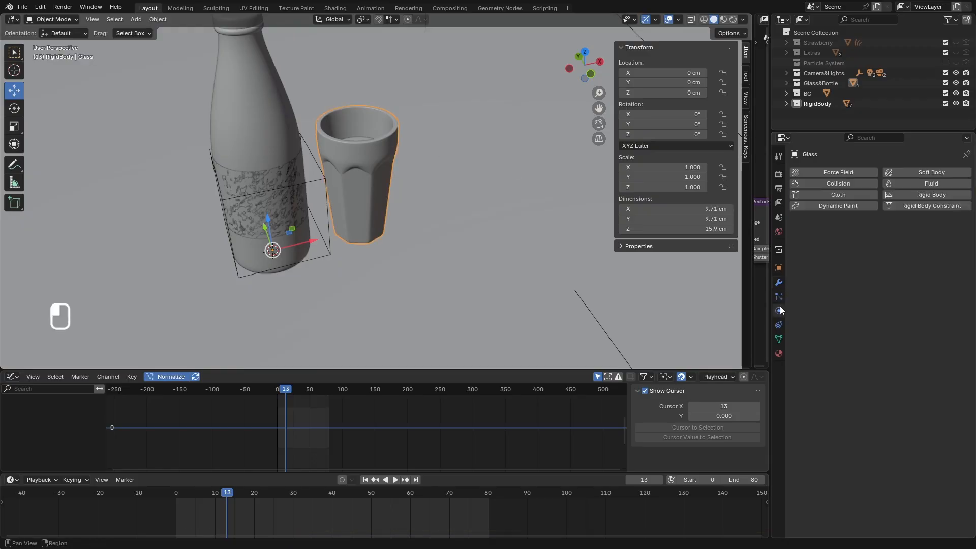
left_click(930, 194)
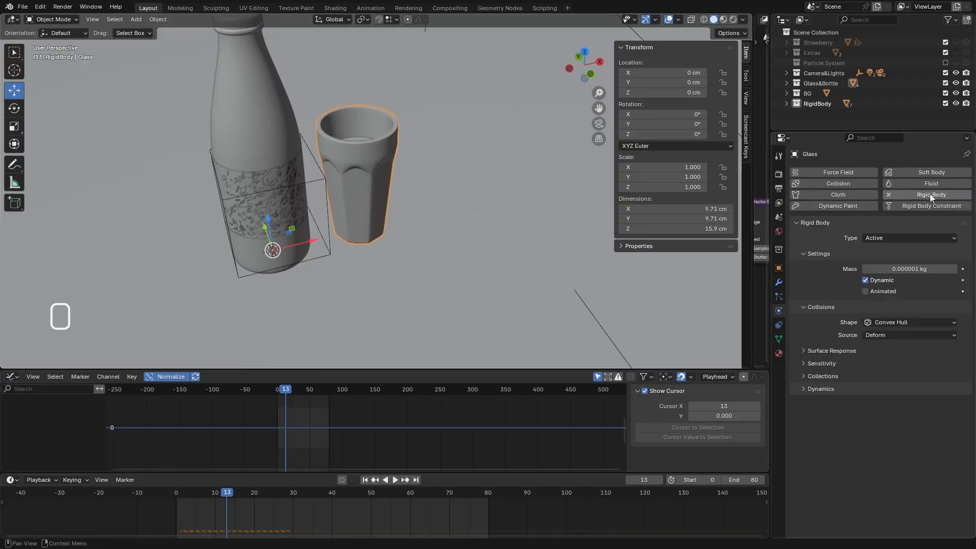
- Set the glass's rigid body type to Passive and its collision shape to Mesh
scroll(456, 258, "down", 3)
middle_click_drag(456, 258, 347, 256)
scroll(348, 255, "down", 3)
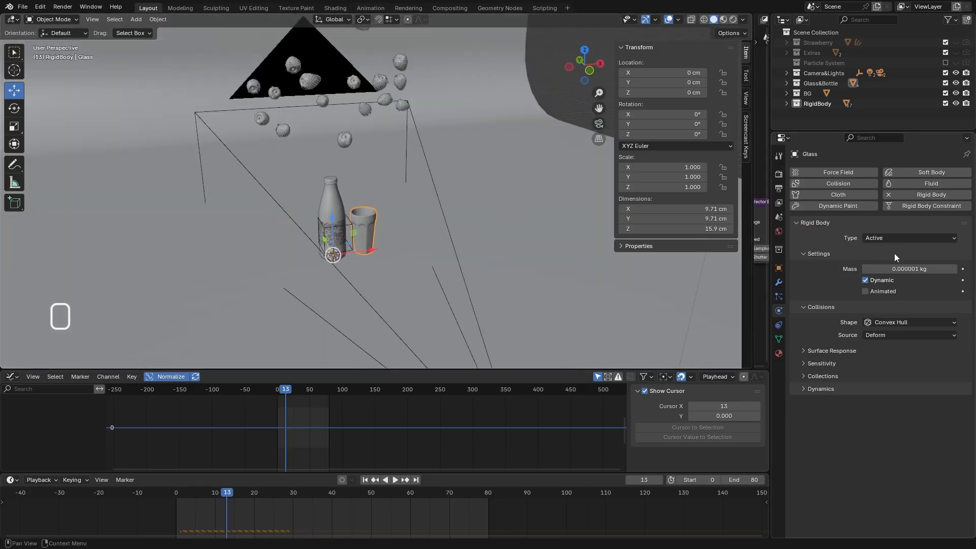
left_click(892, 237)
left_click(882, 262)
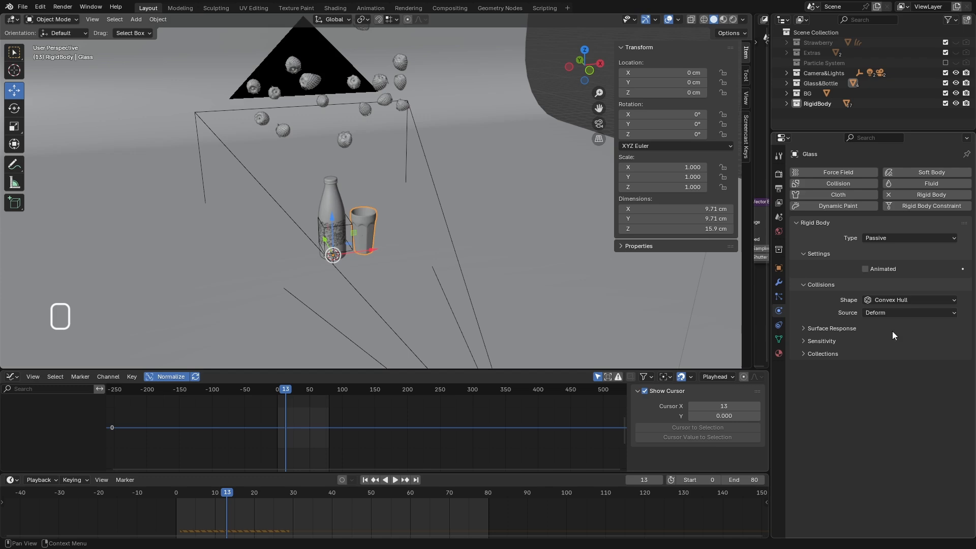
left_click(892, 299)
left_click(889, 375)
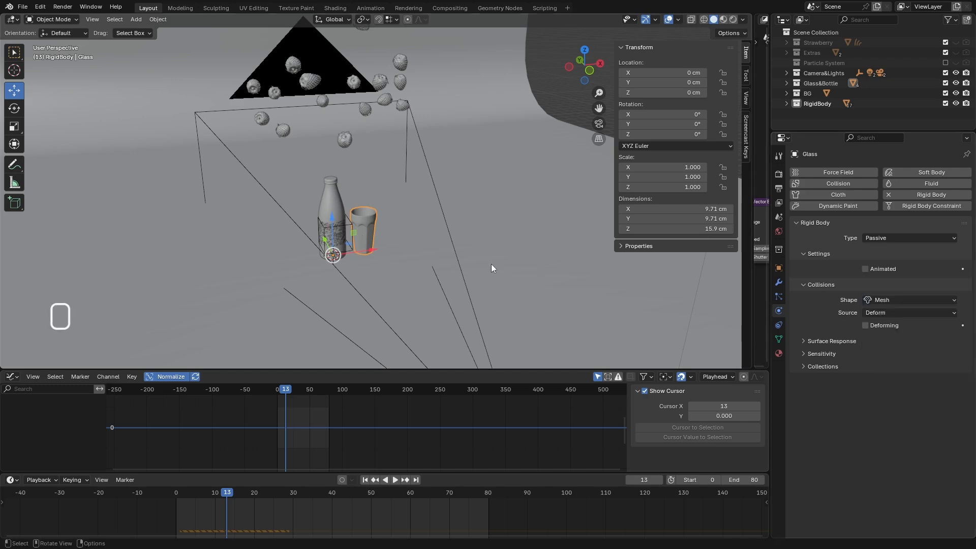
- Add a rigid body to the bottle and set its type to Passive
scroll(431, 233, "up", 4)
left_click(317, 182)
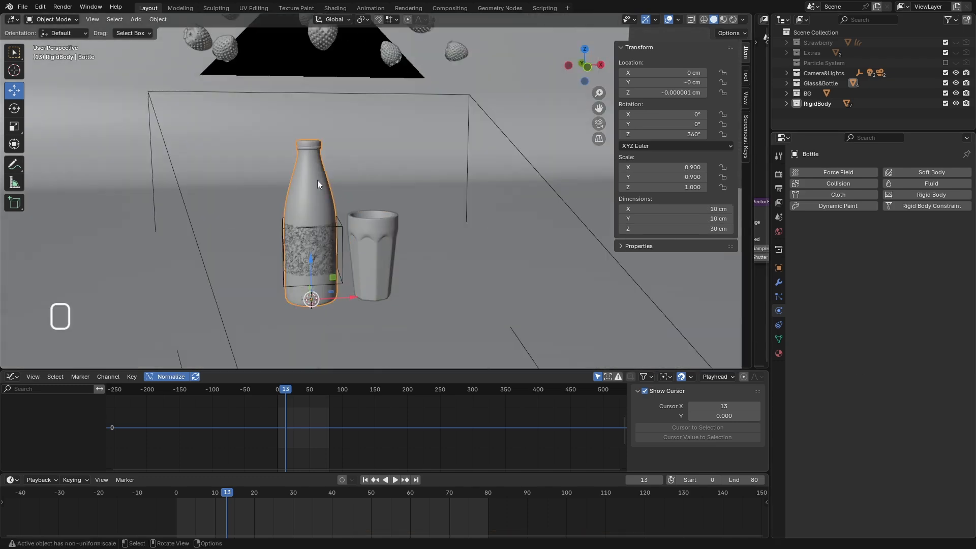
left_click(920, 195)
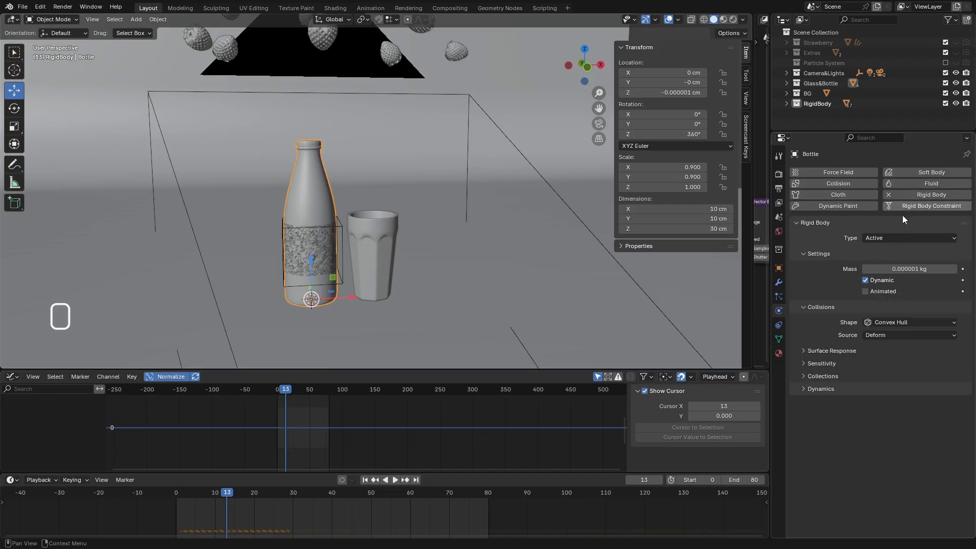
left_click(890, 238)
left_click(888, 260)
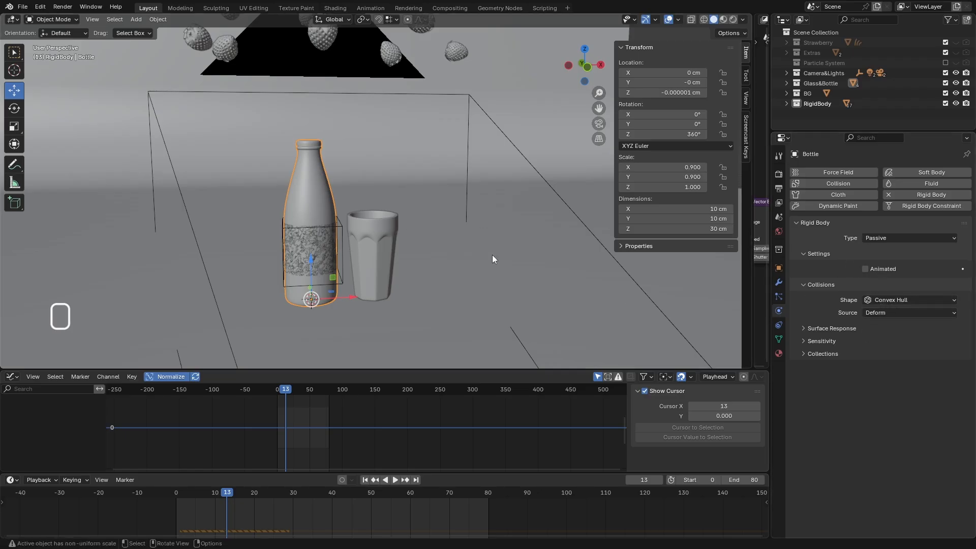
- Return to frame 0 and check the rigid body settings of one strawberry and the backdrop
middle_click_drag(492, 255, 415, 145)
scroll(425, 187, "up", 5)
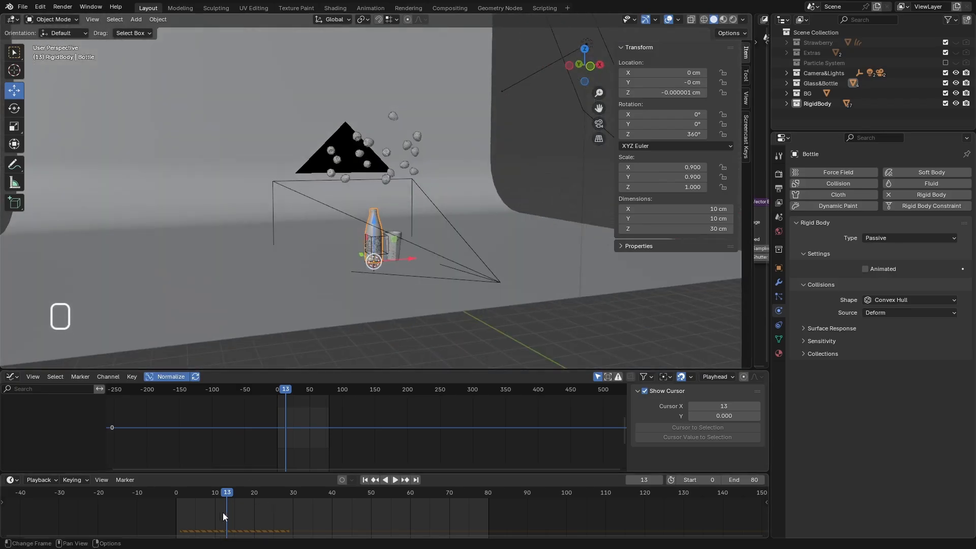
left_click(365, 480)
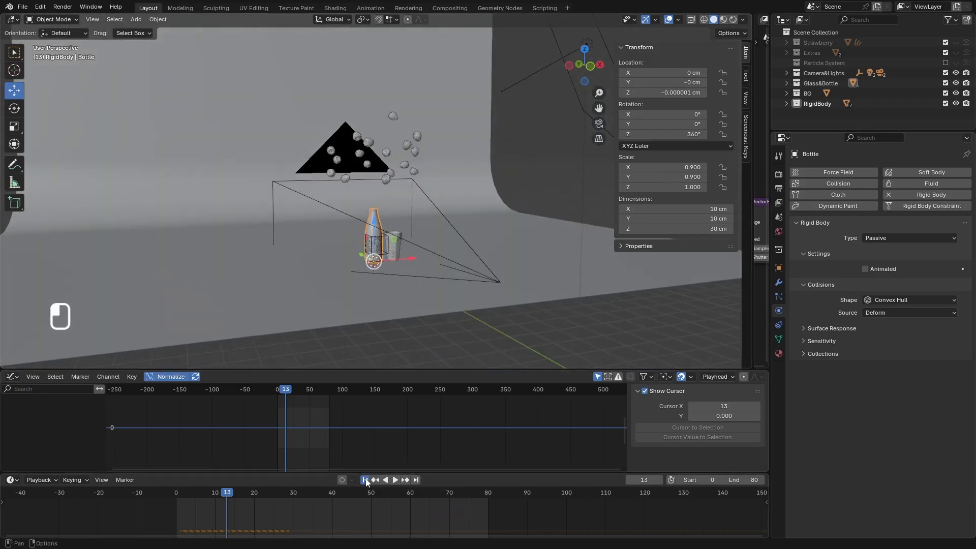
middle_click_drag(367, 216, 381, 226)
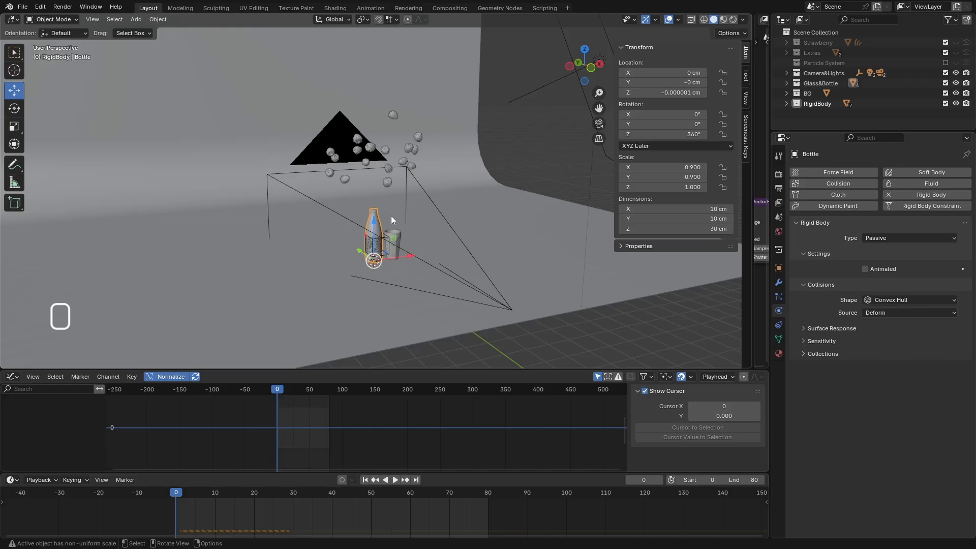
left_click(415, 137)
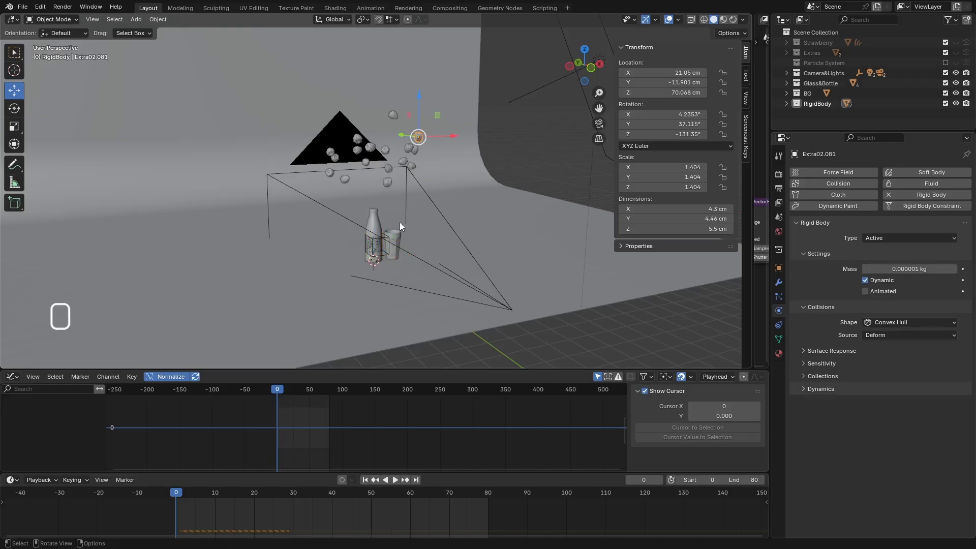
left_click(498, 222)
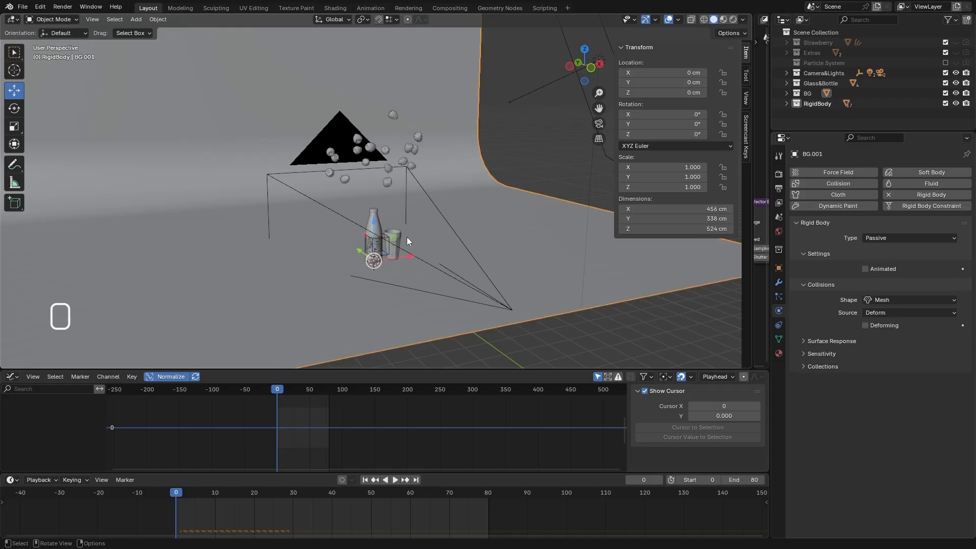
scroll(401, 244, "up", 5)
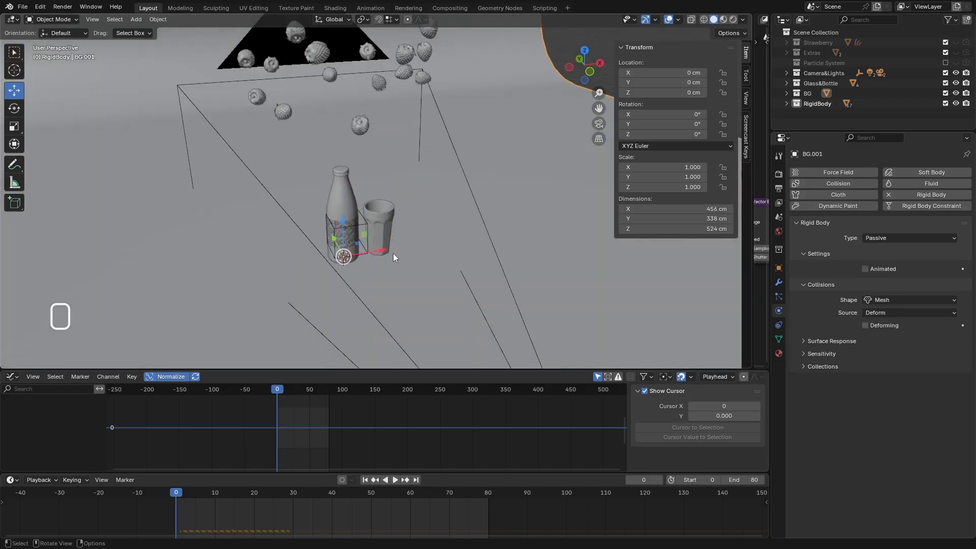
scroll(395, 257, "up", 4)
scroll(395, 218, "down", 8)
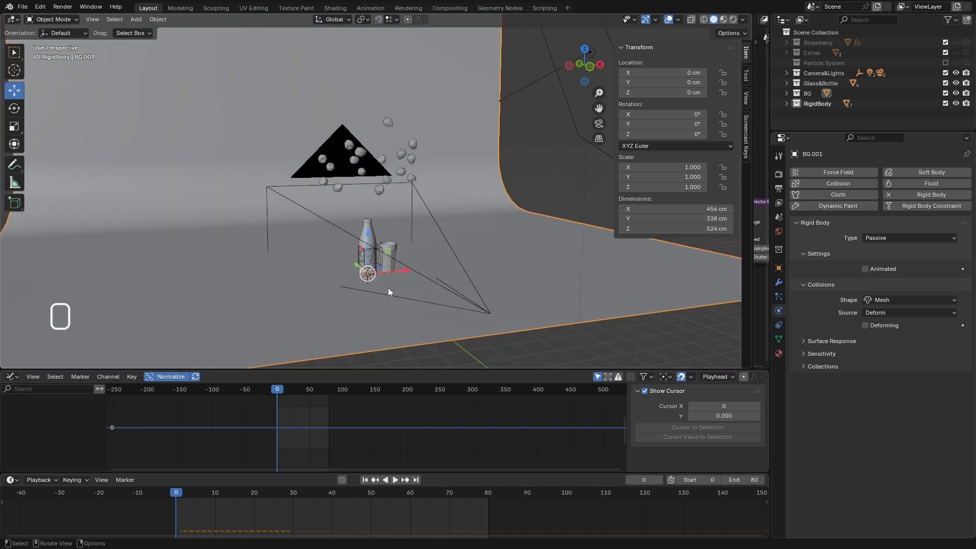
- Play the strawberry simulation, then scrub through it in camera view and stop at frame 44
left_click(395, 480)
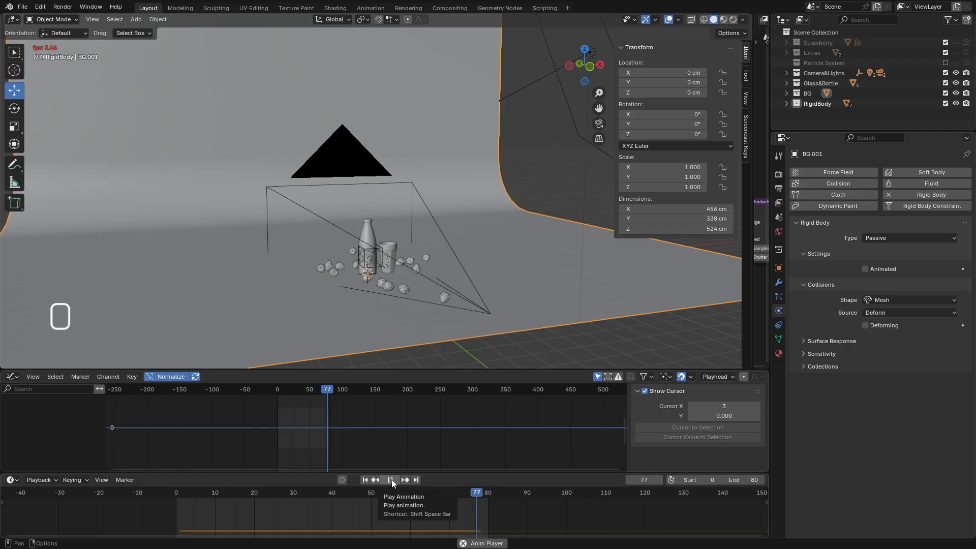
left_click(391, 480)
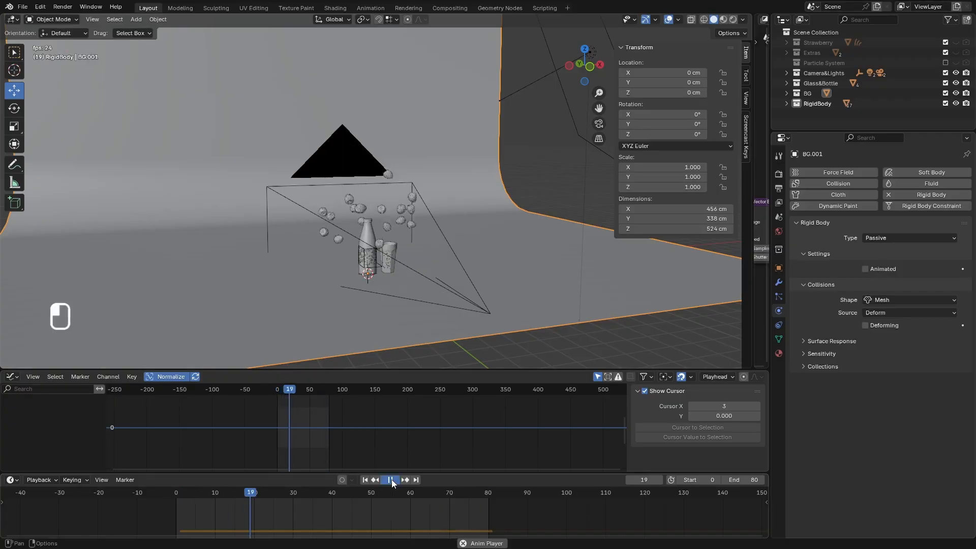
middle_click_drag(406, 244, 432, 264)
scroll(431, 266, "up", 3)
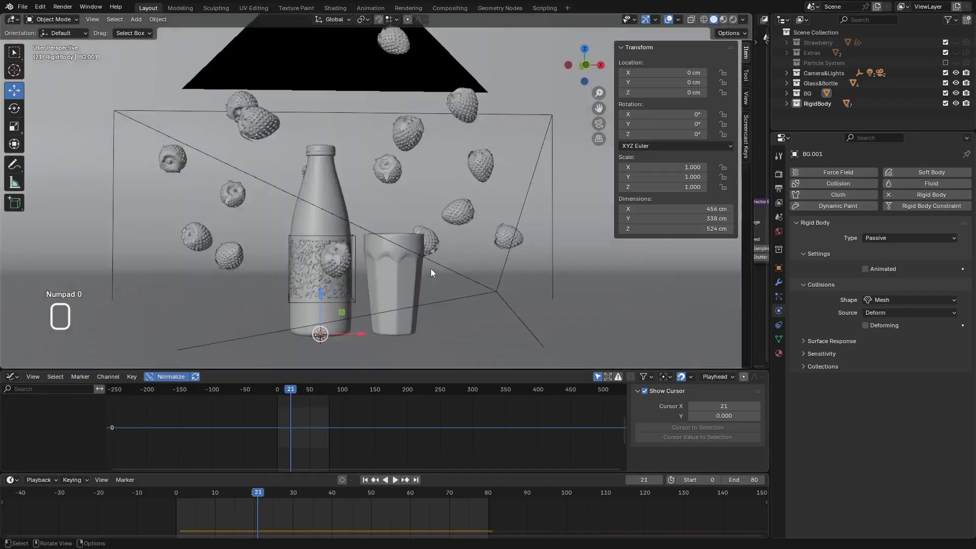
key("KP_0")
scroll(417, 297, "up", 4)
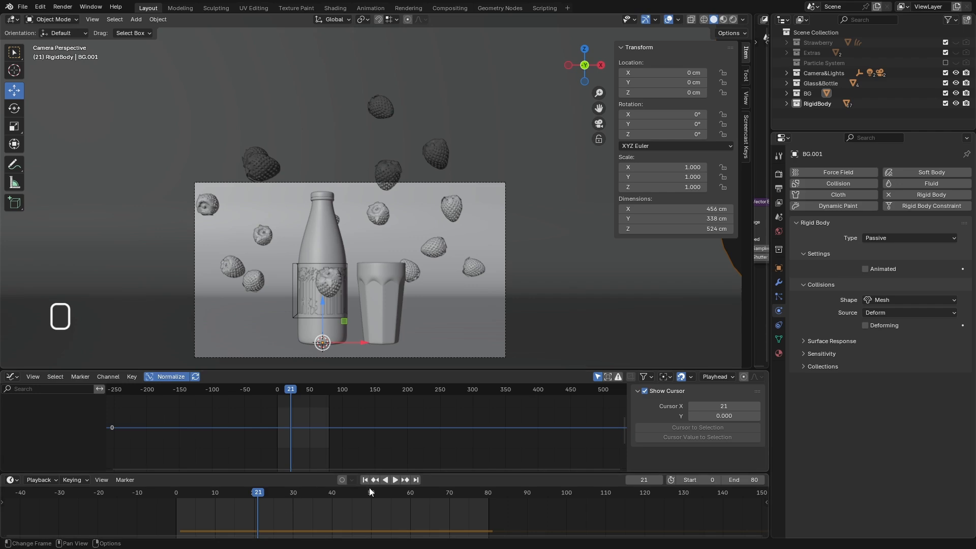
left_click_drag(273, 490, 468, 492)
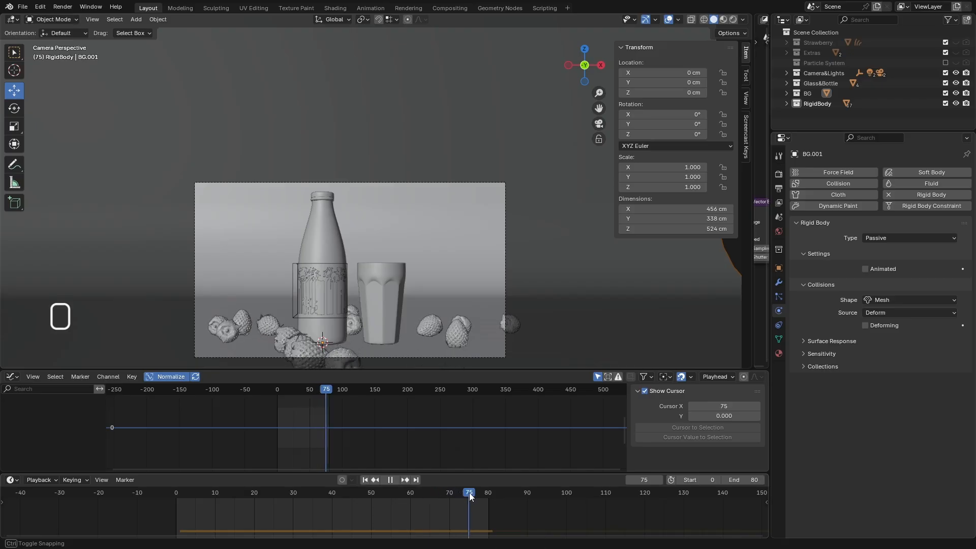
left_click_drag(468, 493, 346, 496)
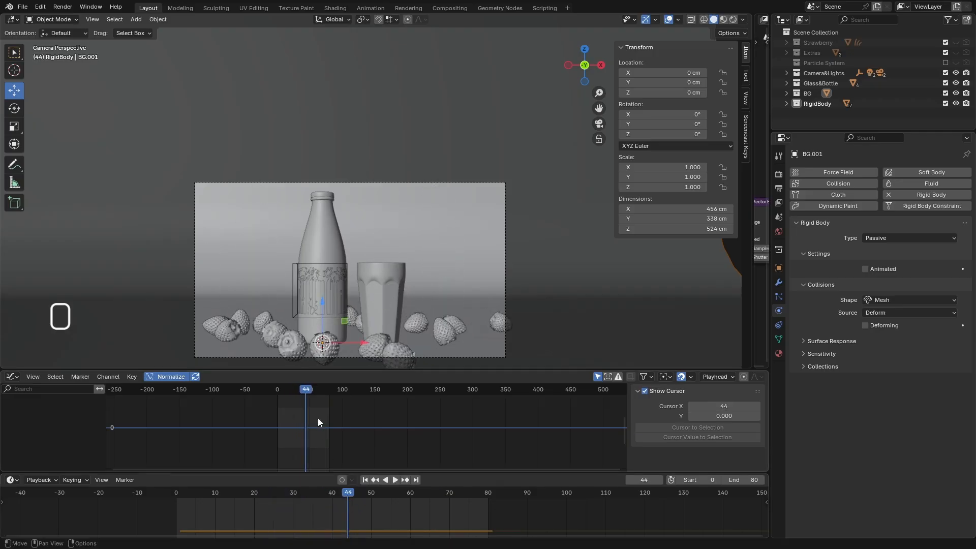
- Select the two strawberries in front of the bottle and the glass, and set the animation's end frame to 120
left_click(294, 343)
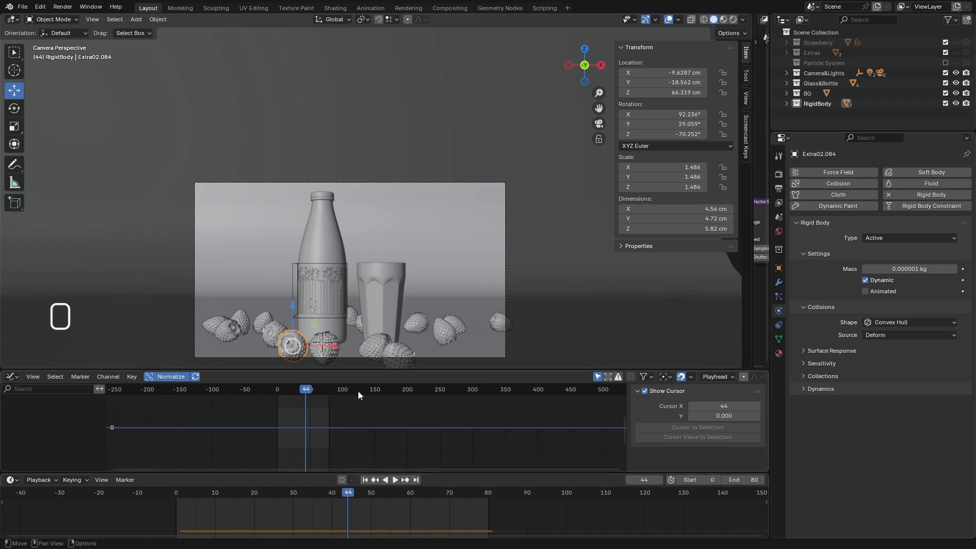
left_click(380, 341, "shift")
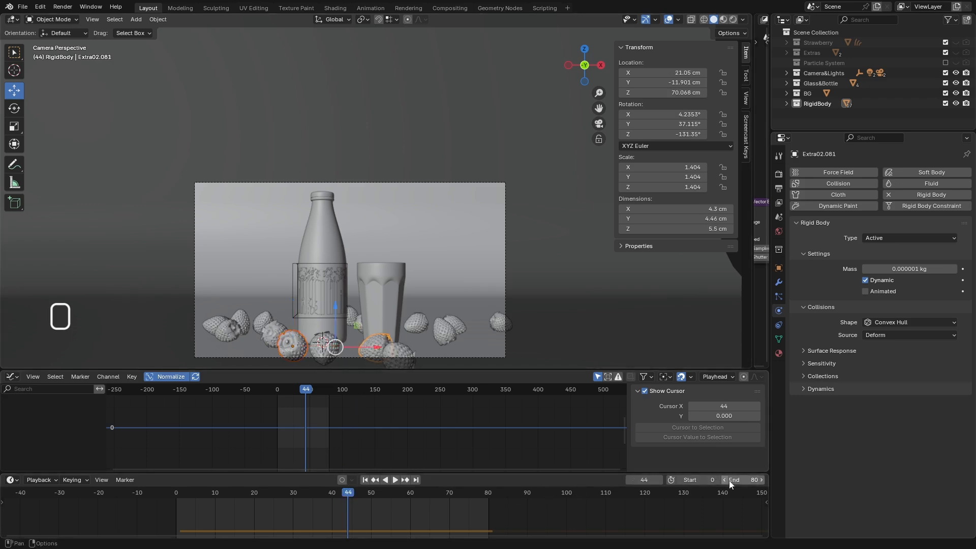
left_click(756, 480)
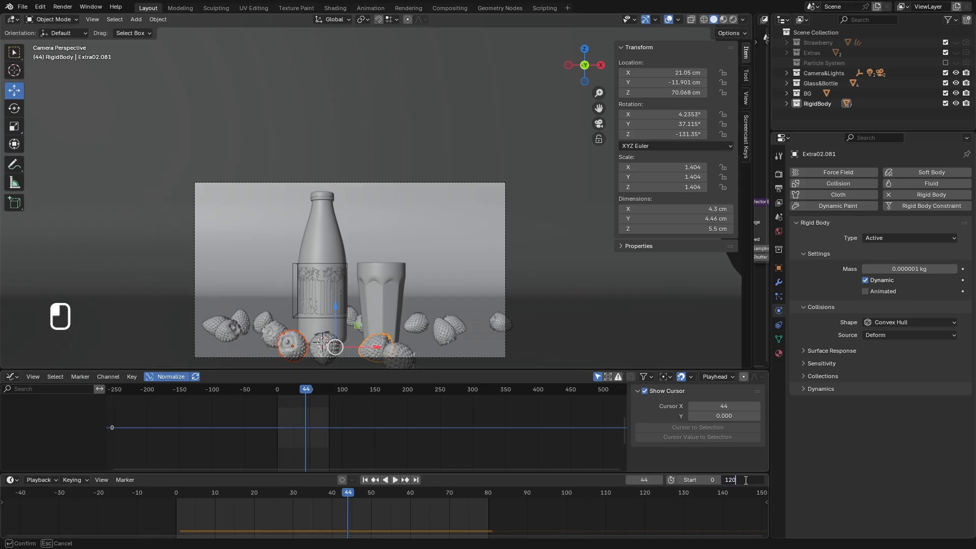
key("Return")
- At frame 0 in top view, move the front-left strawberry outward to about -15.9 cm in X and shift it back along Y
middle_click_drag(364, 296, 364, 336)
left_click(366, 479)
scroll(333, 254, "down", 4)
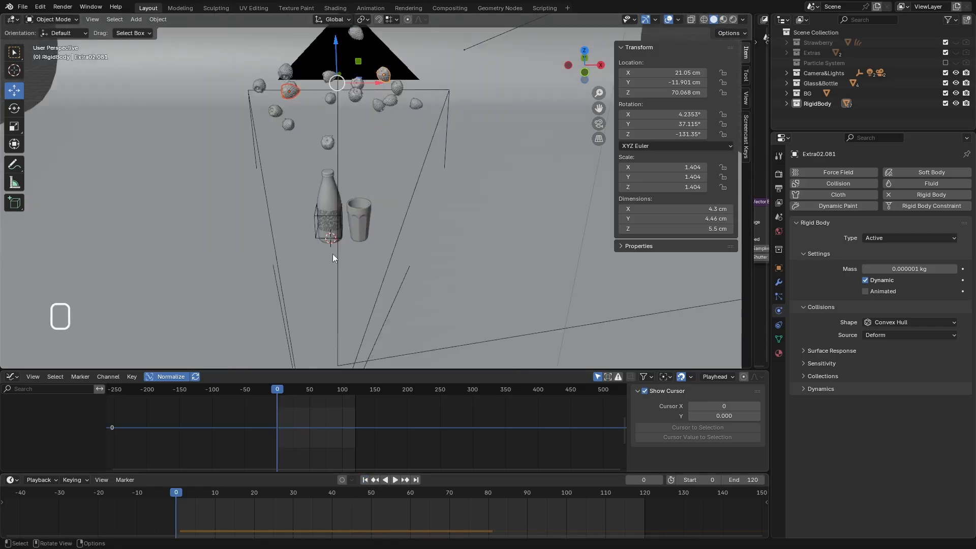
key("KP_7")
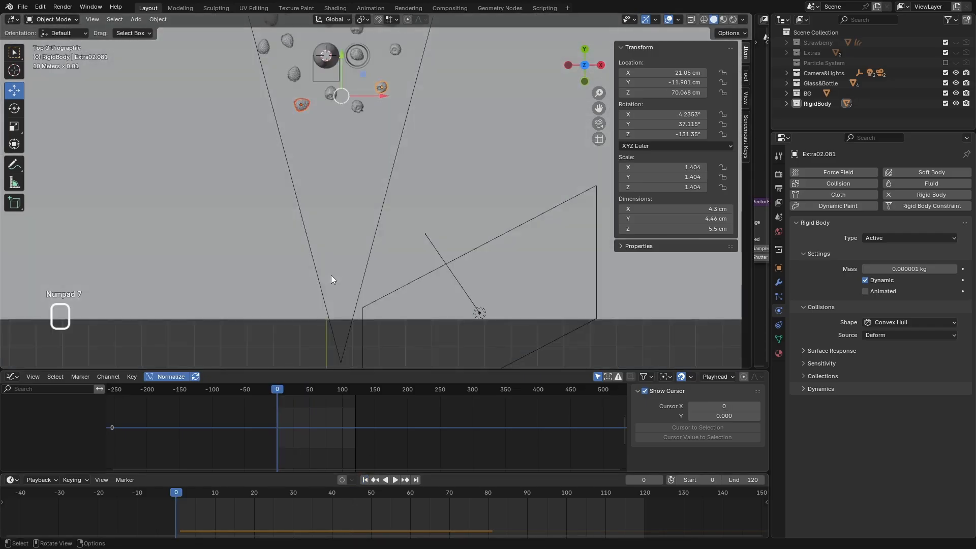
scroll(305, 244, "up", 4)
left_click(266, 300)
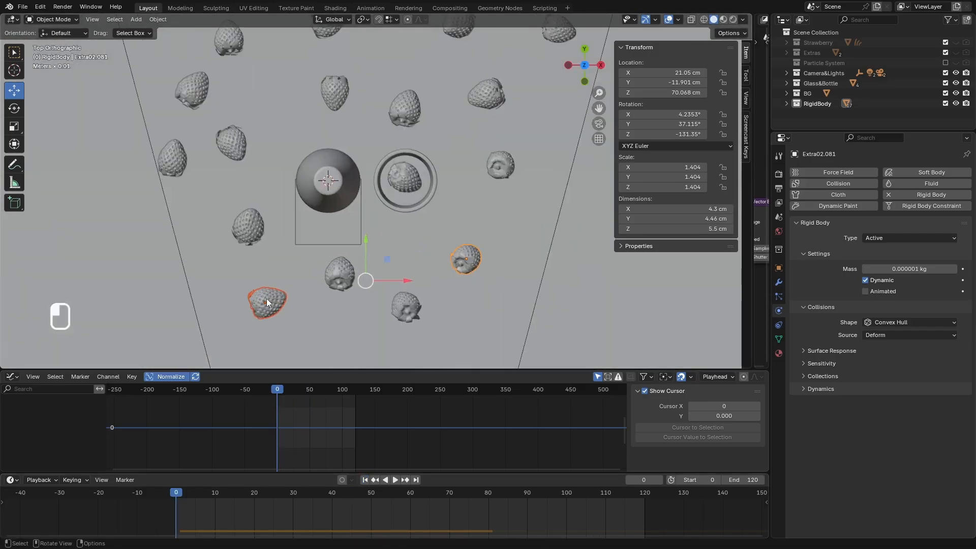
left_click_drag(300, 302, 254, 305)
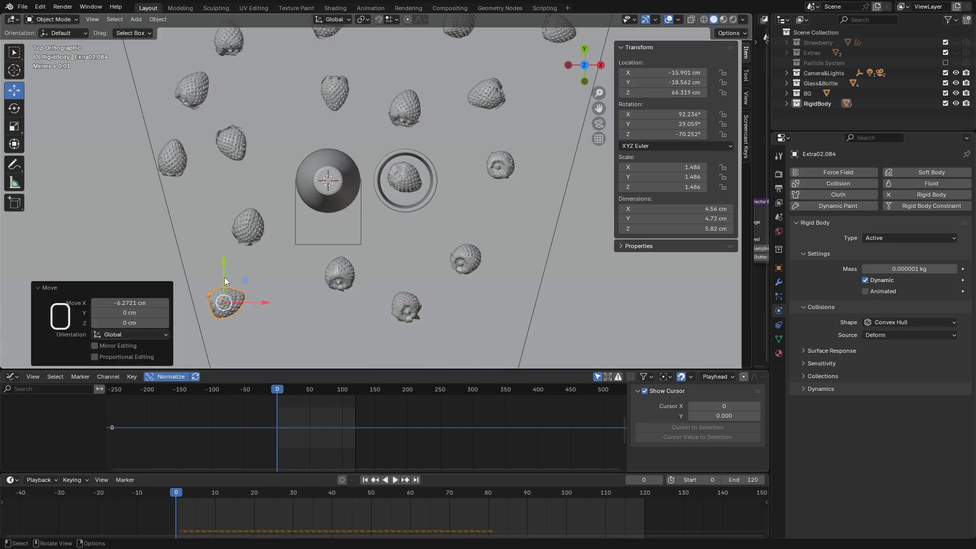
left_click_drag(223, 262, 223, 237)
- Move the selected strawberry at the glass's front right to about X 26.1 cm and Y -6.6 cm
left_click(465, 259)
left_click_drag(501, 257, 533, 257)
left_click_drag(495, 230, 497, 196)
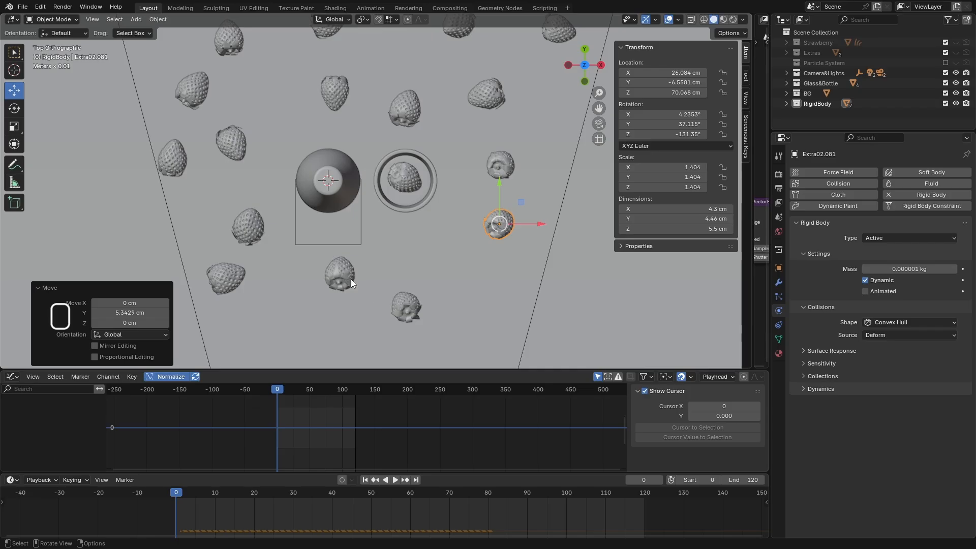
- Replay the simulation with the moved strawberries and examine their landing in camera view around frame 37
scroll(386, 249, "down", 3)
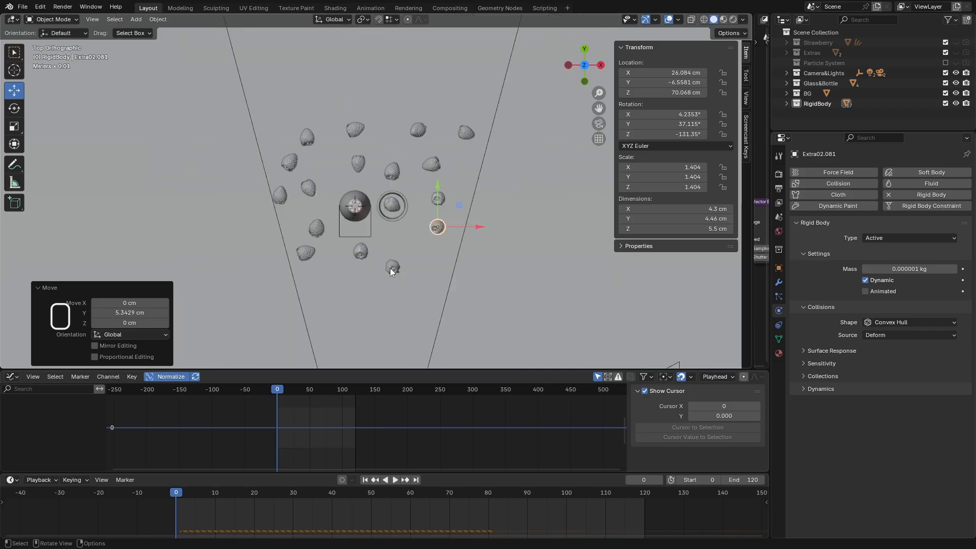
middle_click_drag(392, 266, 387, 204)
scroll(385, 214, "up", 4)
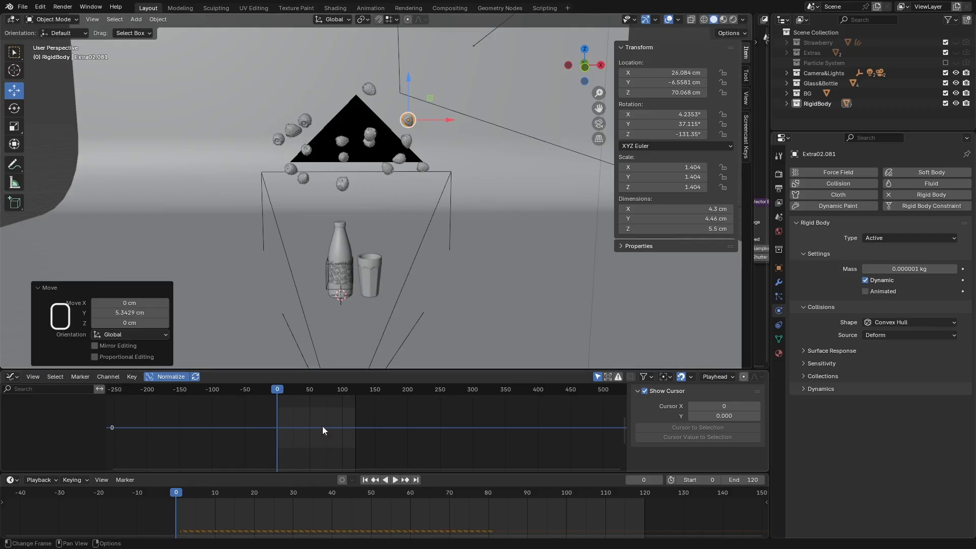
left_click(366, 469)
left_click(395, 479)
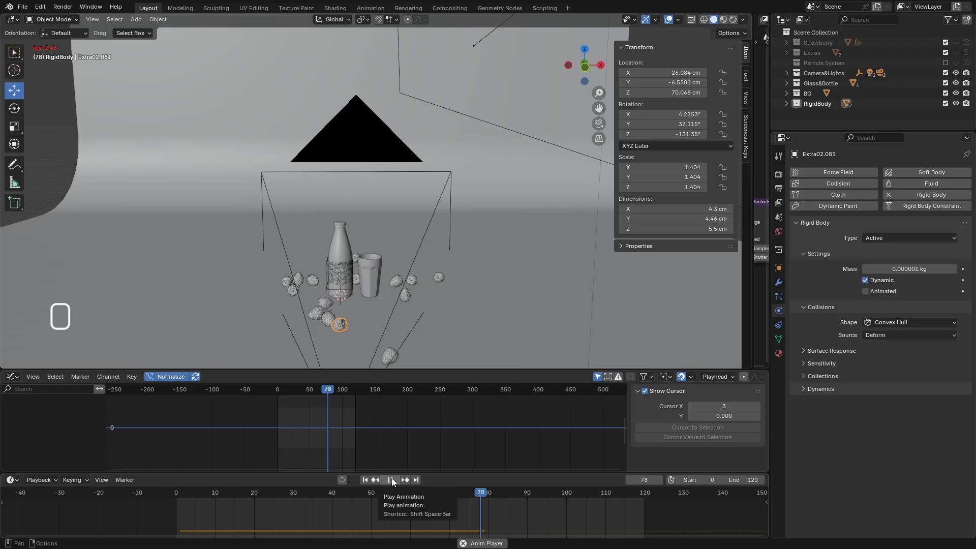
left_click(391, 480)
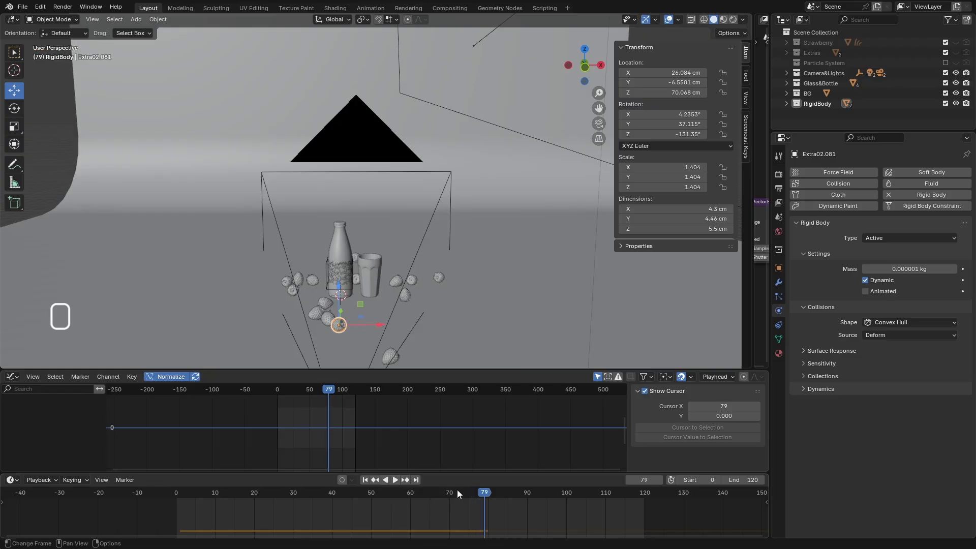
left_click_drag(457, 491, 316, 492)
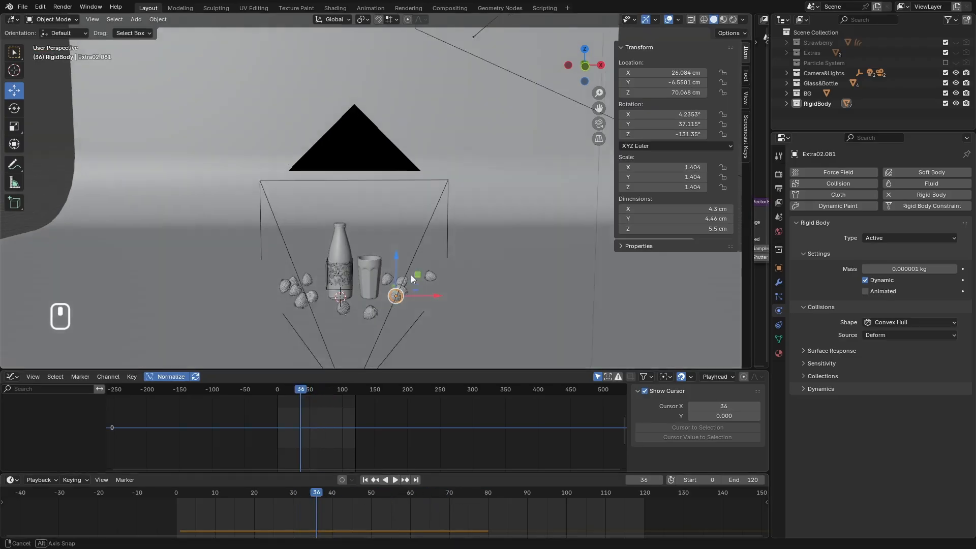
scroll(411, 274, "down", 1)
key("KP_0")
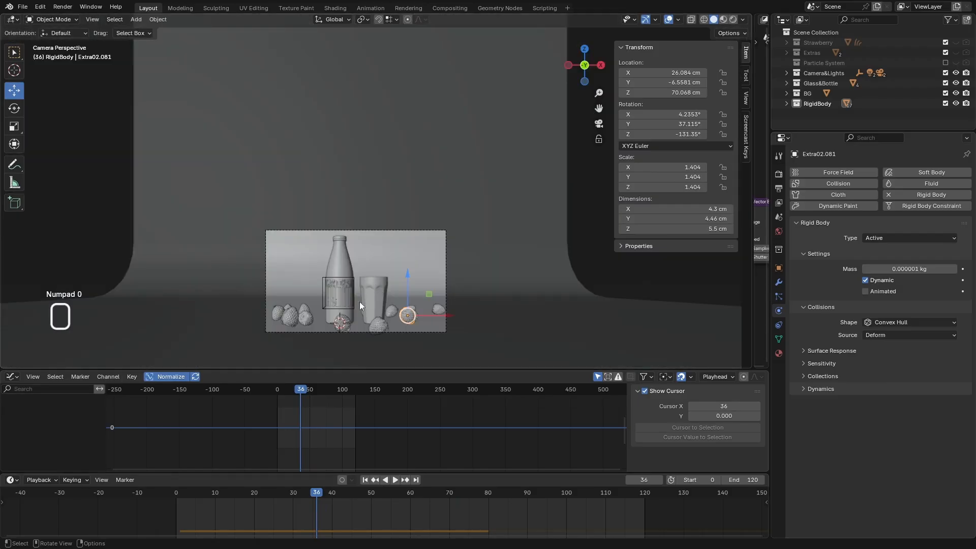
mouse_move(324, 504)
left_mouse_down()
mouse_move(237, 487)
mouse_move(361, 492)
mouse_move(322, 492)
left_mouse_up()
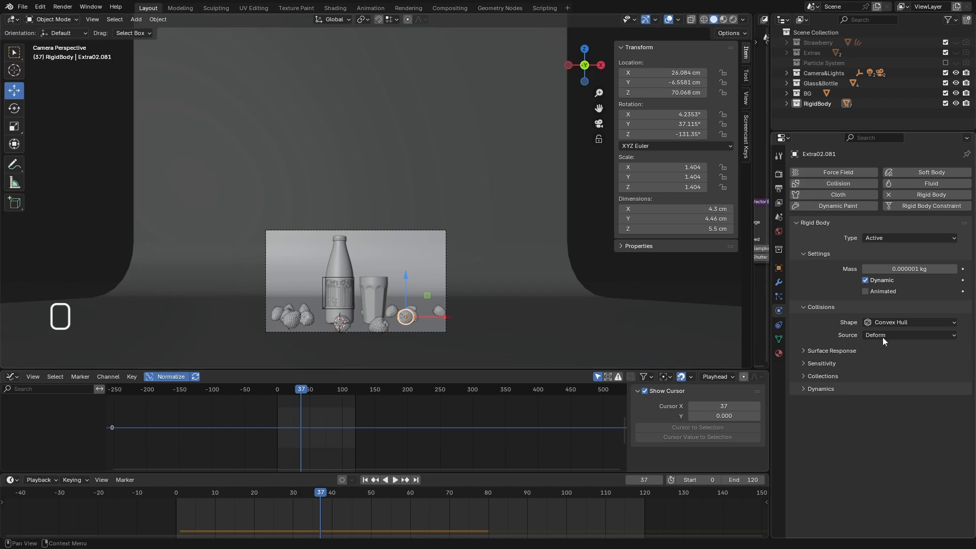
- Set the active strawberry's rigid body mass to 0.1 kg, and select all the strawberries above the bottle at frame 0
left_click(909, 269)
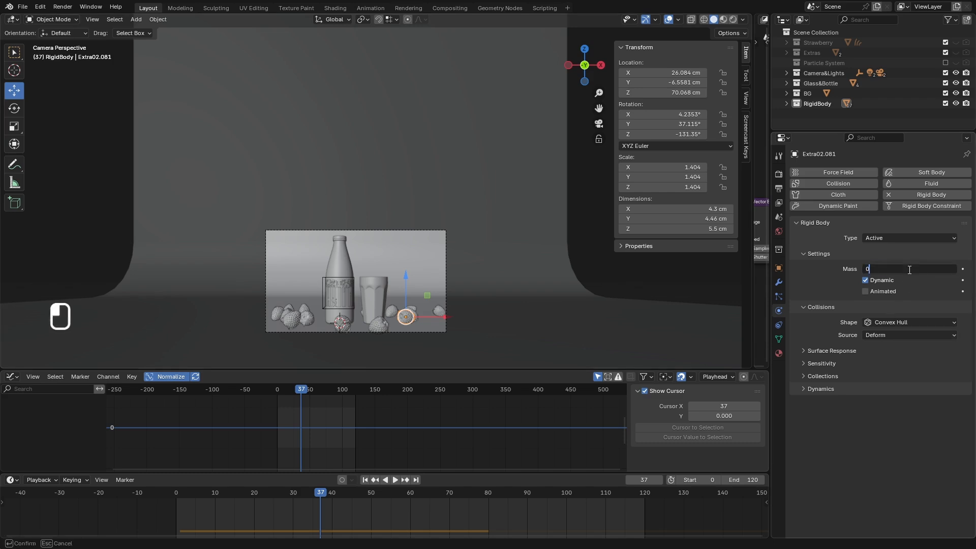
key("Return")
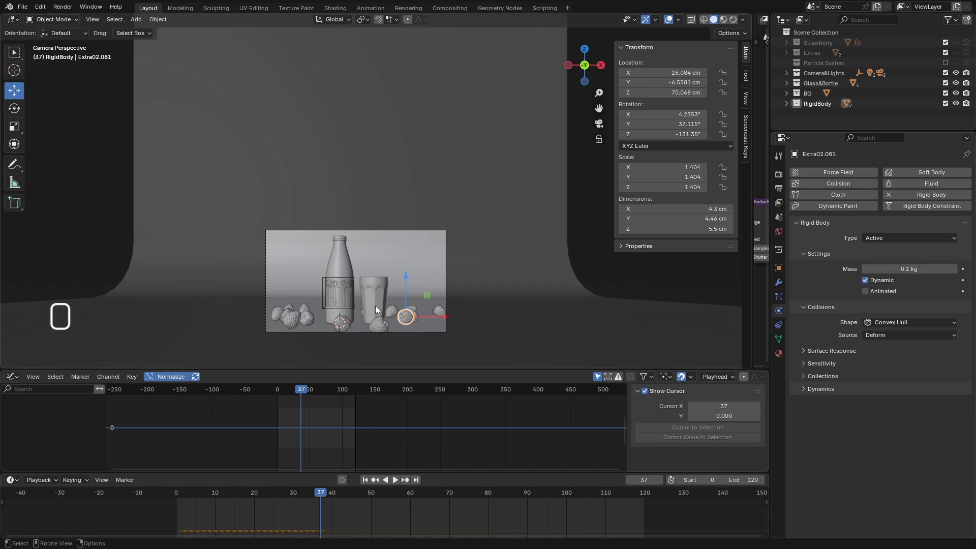
left_click(364, 480)
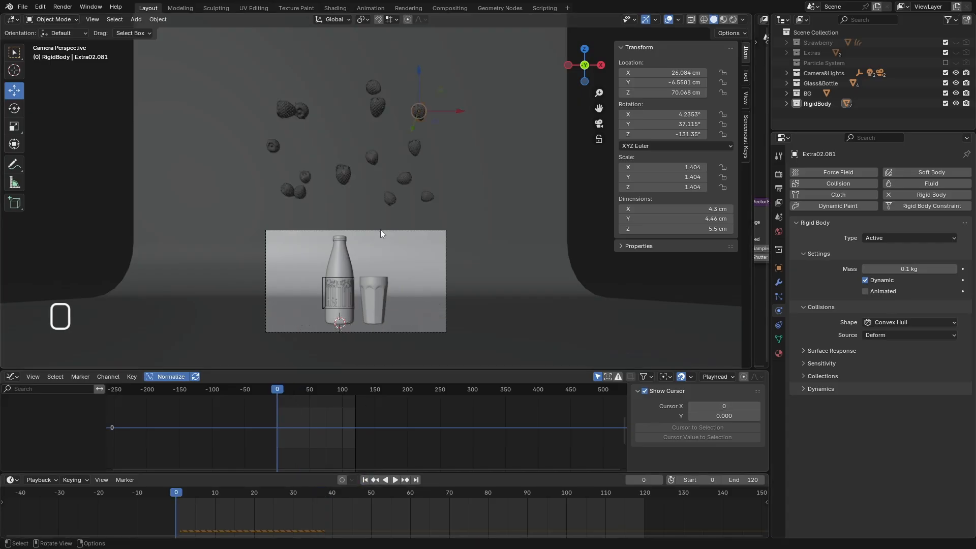
middle_click_drag(380, 230, 512, 84)
left_click_drag(513, 55, 312, 206)
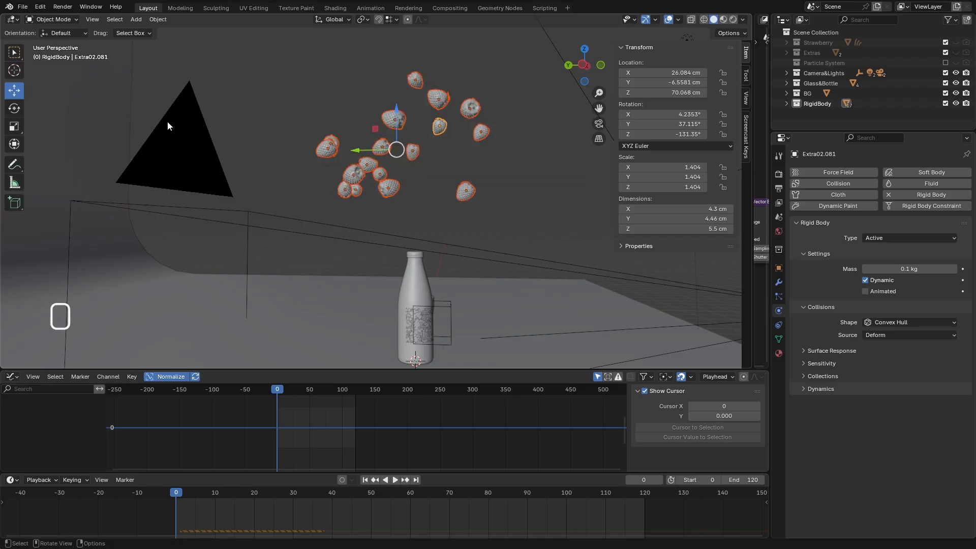
- Copy the active strawberry's rigid body settings to all the selected strawberries, and clear the selection
left_click(158, 19)
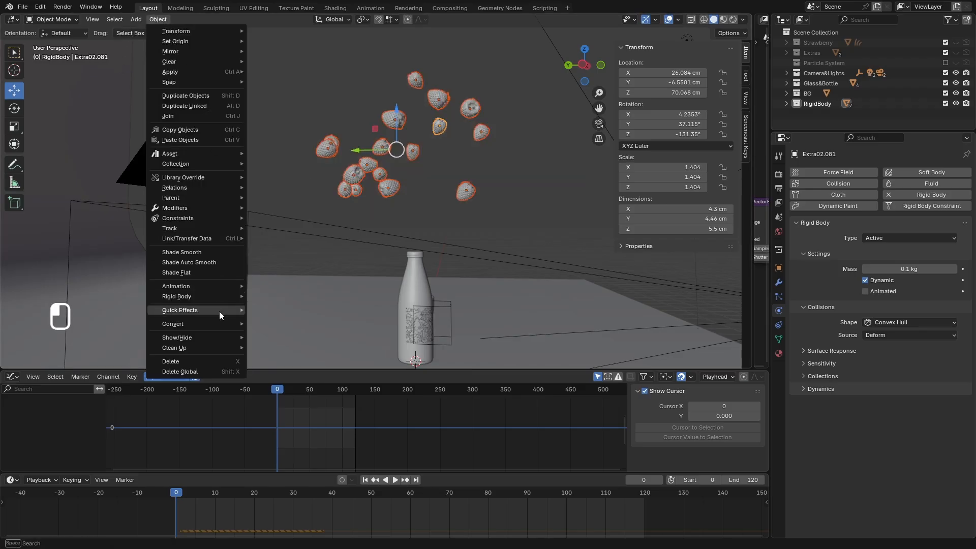
mouse_move(219, 297)
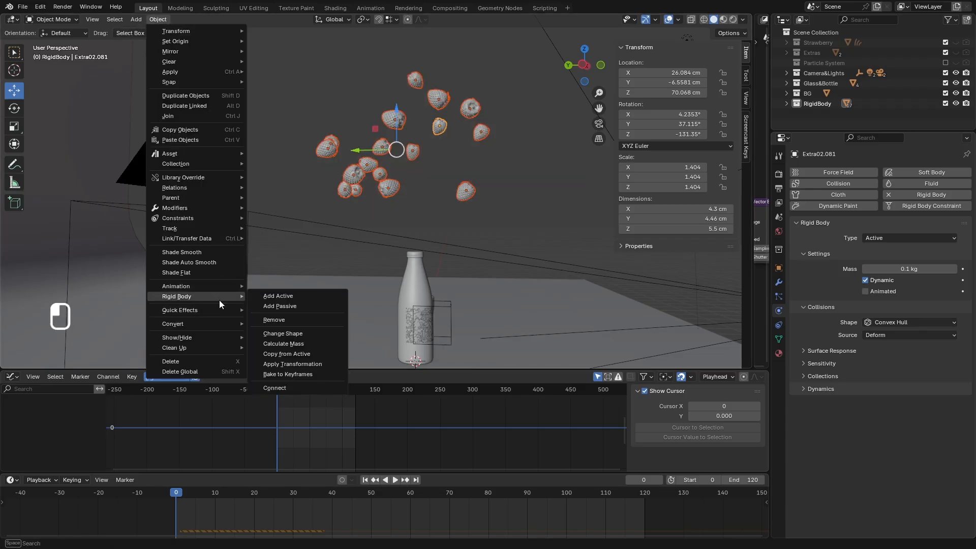
left_click(295, 355)
scroll(400, 210, "down", 4)
middle_click_drag(400, 210, 466, 241)
scroll(466, 241, "up", 2)
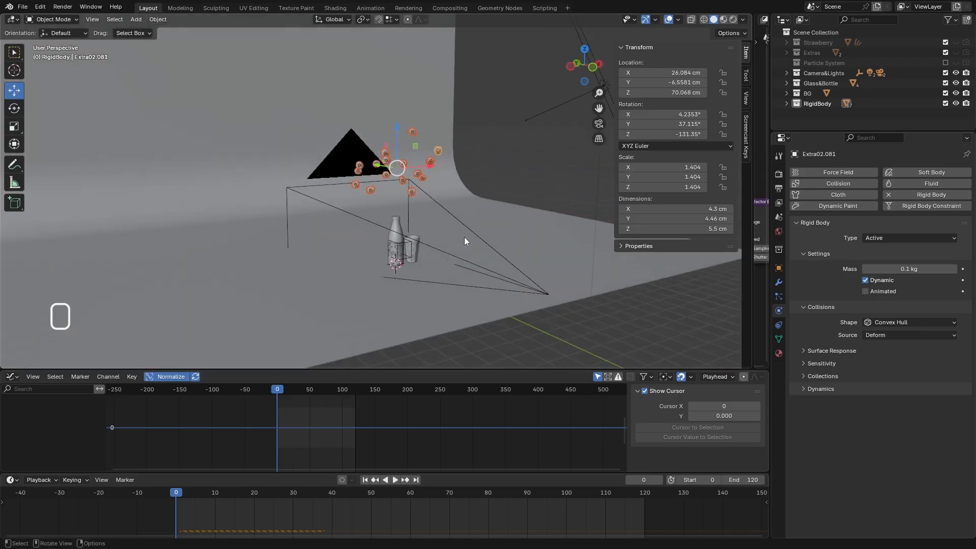
left_click(538, 172)
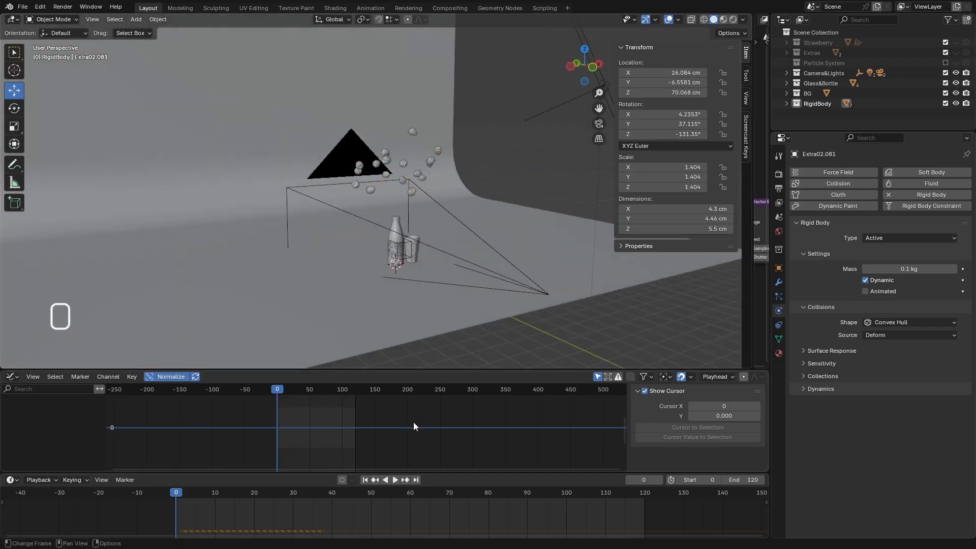
- Play the simulation from frame 0 and examine how the strawberries land around the bottle and glass between frames 59 and 35
left_click(395, 479)
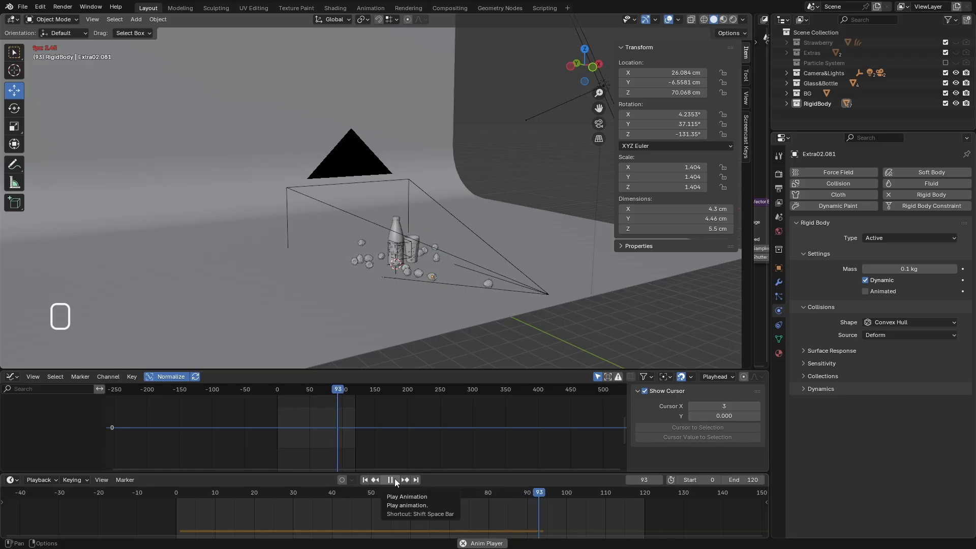
left_click_drag(534, 492, 406, 492)
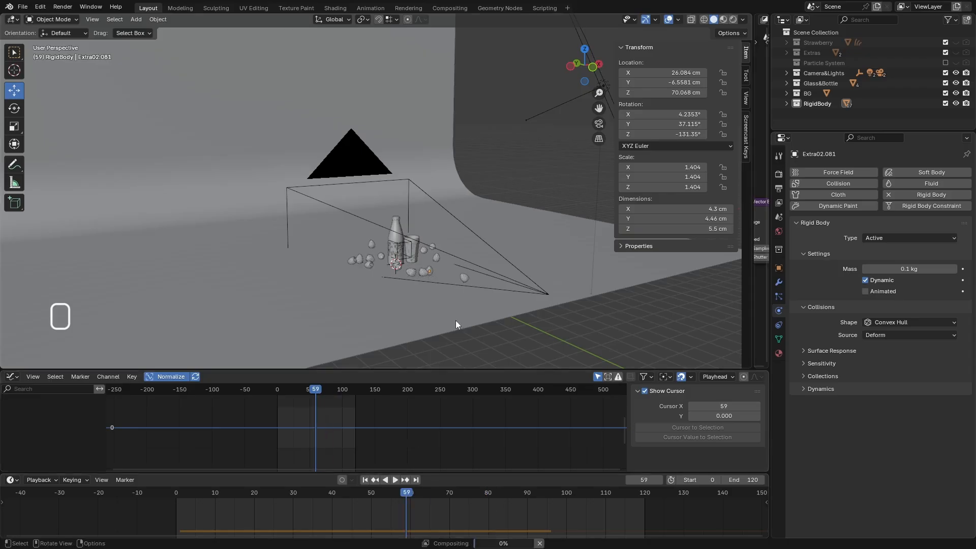
middle_click_drag(455, 320, 428, 269)
scroll(429, 269, "up", 5)
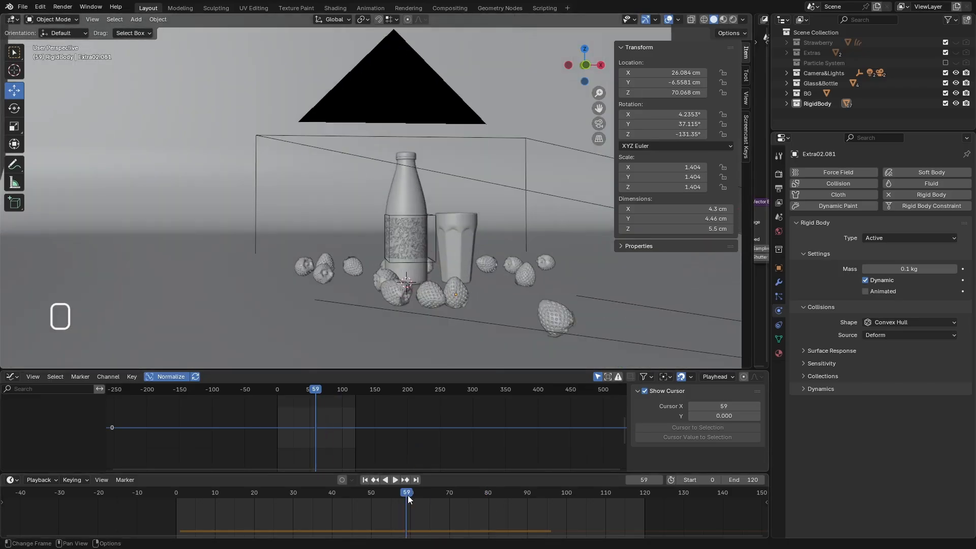
left_click_drag(408, 495, 312, 493)
- Set the surface friction of the backdrop's passive rigid body to 1.000
left_click(294, 332)
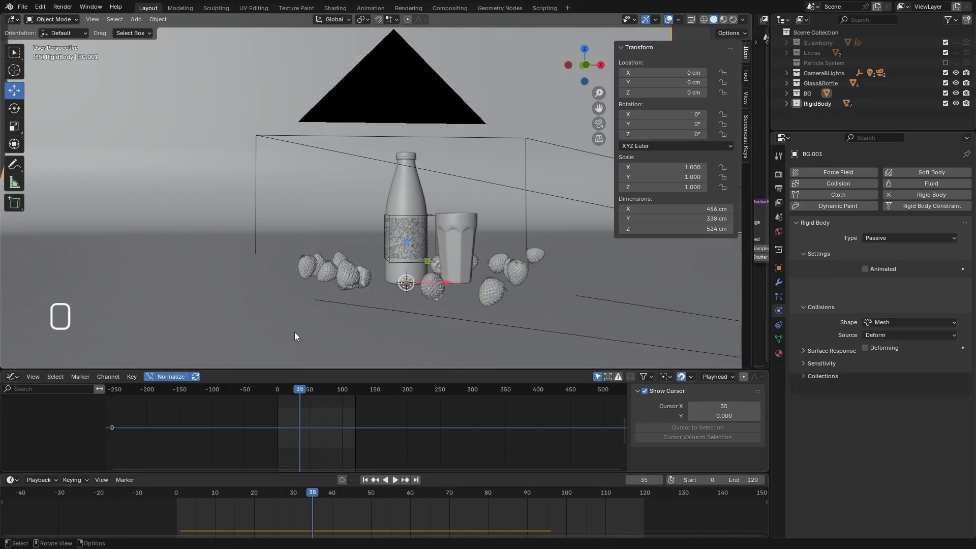
scroll(530, 261, "down", 2)
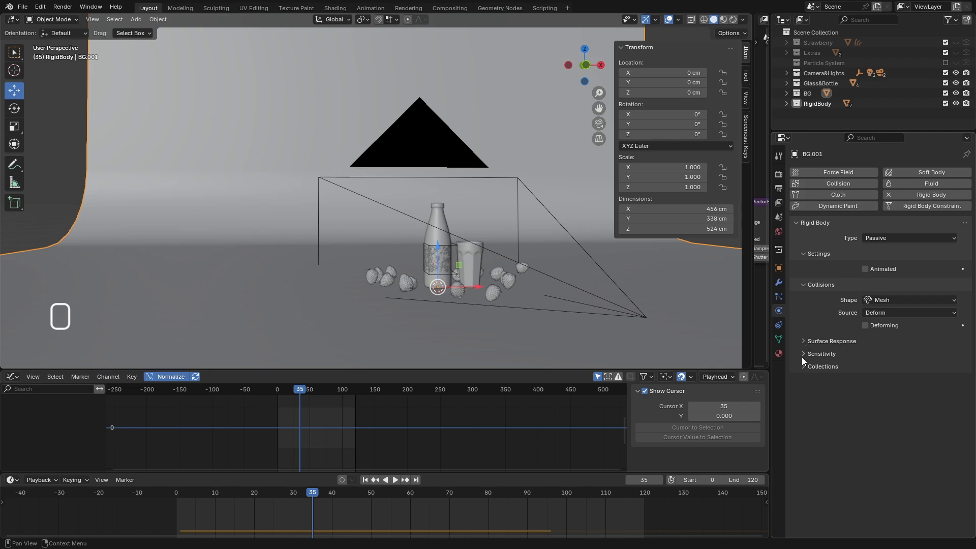
left_click(803, 341)
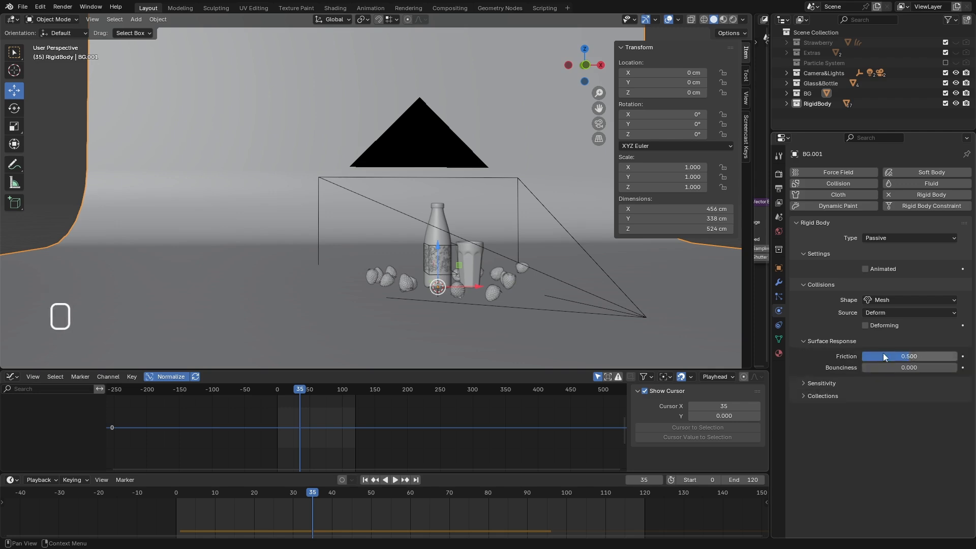
left_click_drag(901, 358, 958, 358)
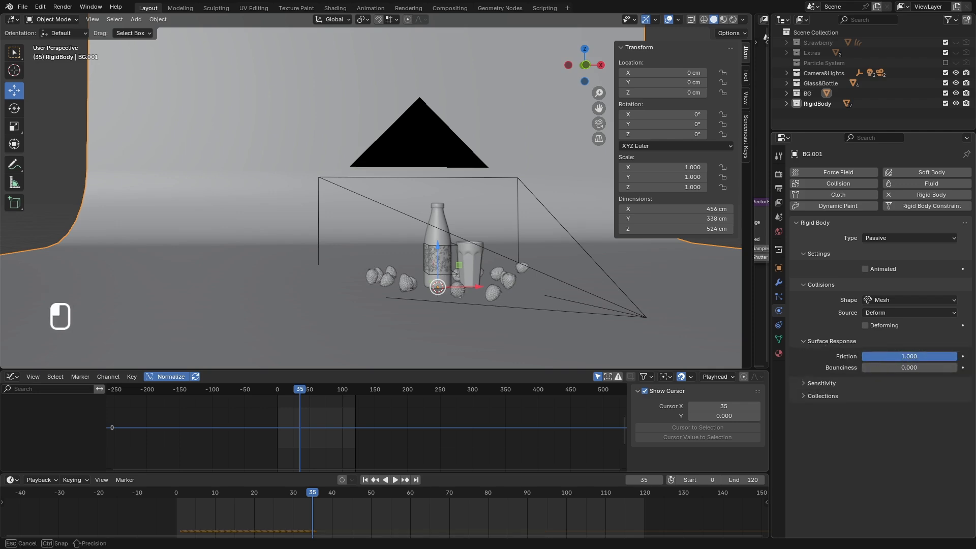
- Replay the whole simulation from frame 0 and examine how far the strawberries roll on the backdrop, ending at frame 39
middle_click_drag(334, 291, 338, 336)
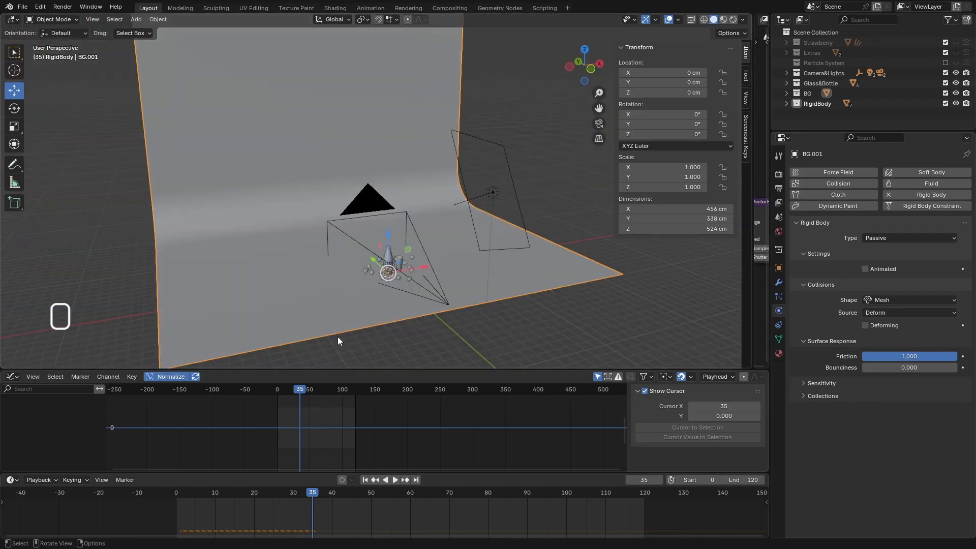
left_click(365, 480)
left_click(394, 480)
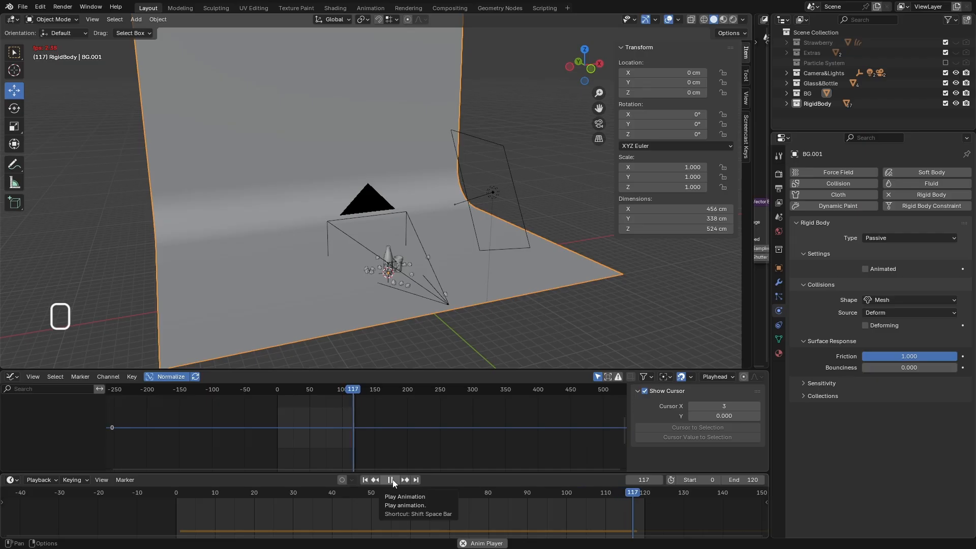
scroll(387, 304, "up", 4)
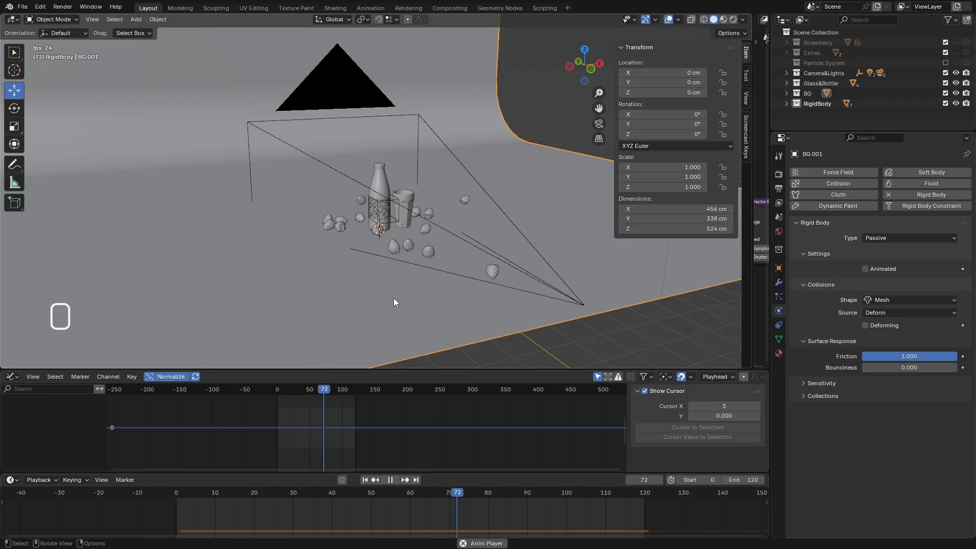
key("space")
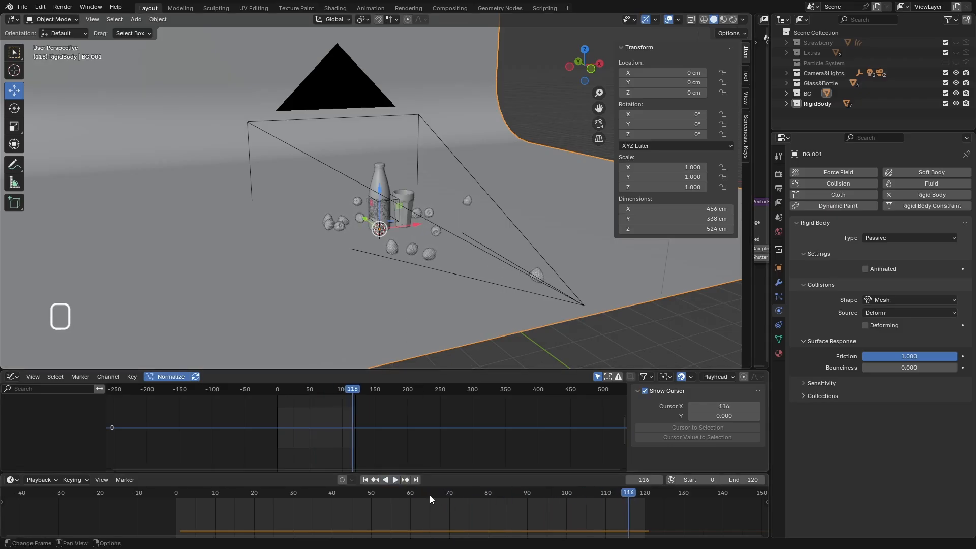
left_click_drag(429, 495, 328, 503)
- Examine the strawberries' landing through the camera in rendered shading around frame 46, and return to solid shading at frame 29
middle_click_drag(406, 286, 395, 218)
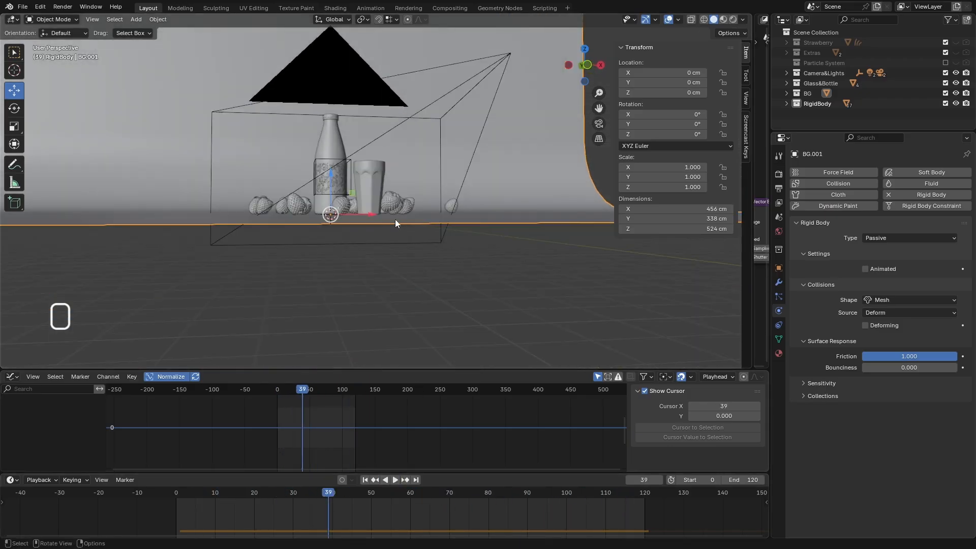
key("KP_0")
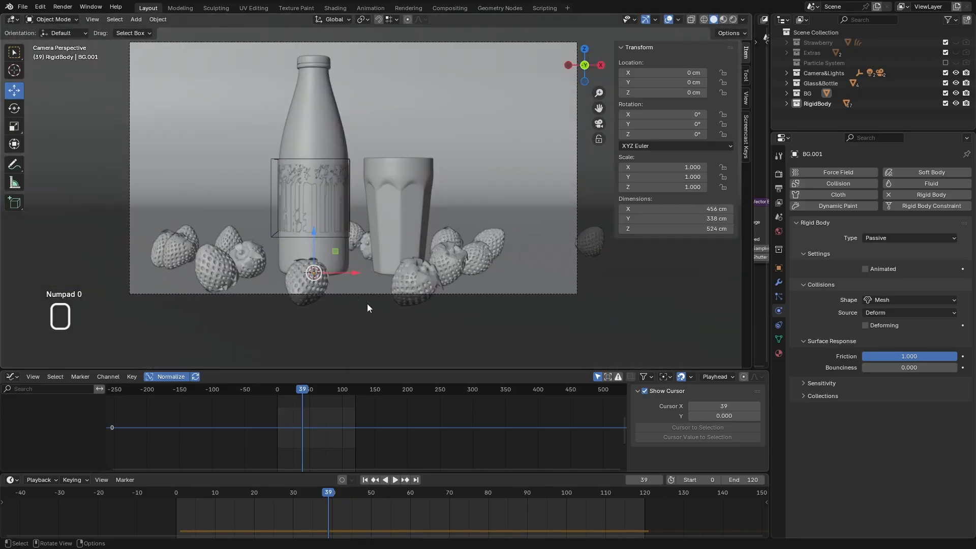
left_click_drag(328, 494, 356, 495)
key("z")
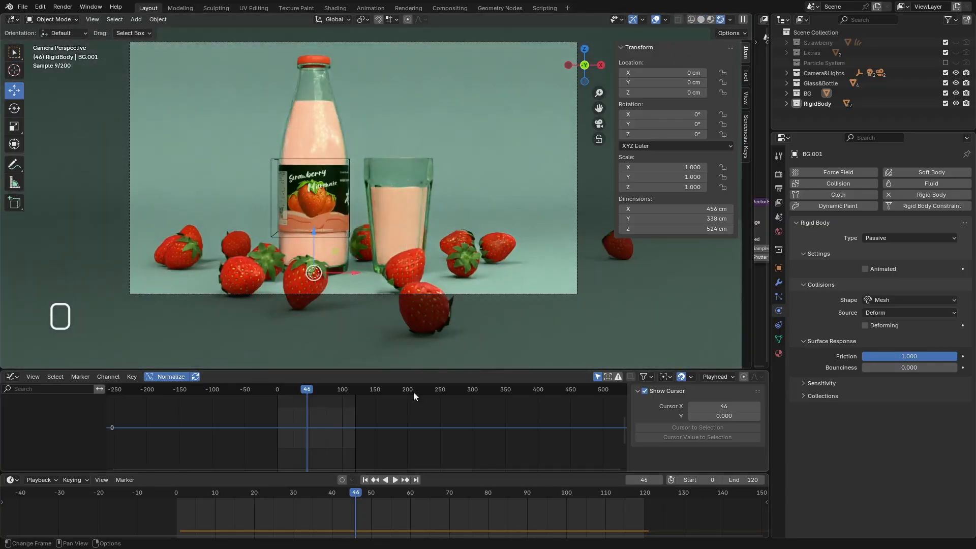
left_click_drag(363, 490, 289, 492)
left_click(701, 19)
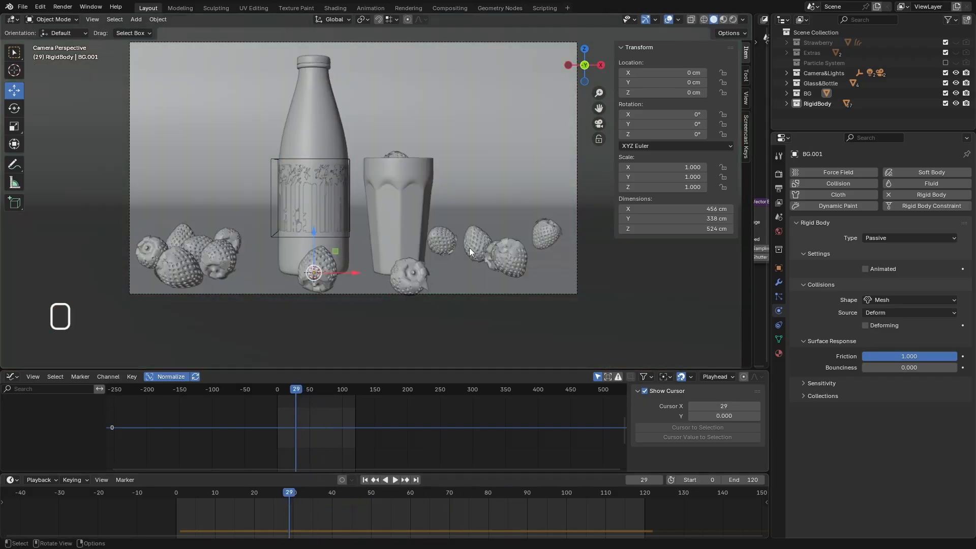
- Set the rigid body friction of the strawberry in front of the bottle to 1.000 at frame 0
left_click(335, 256)
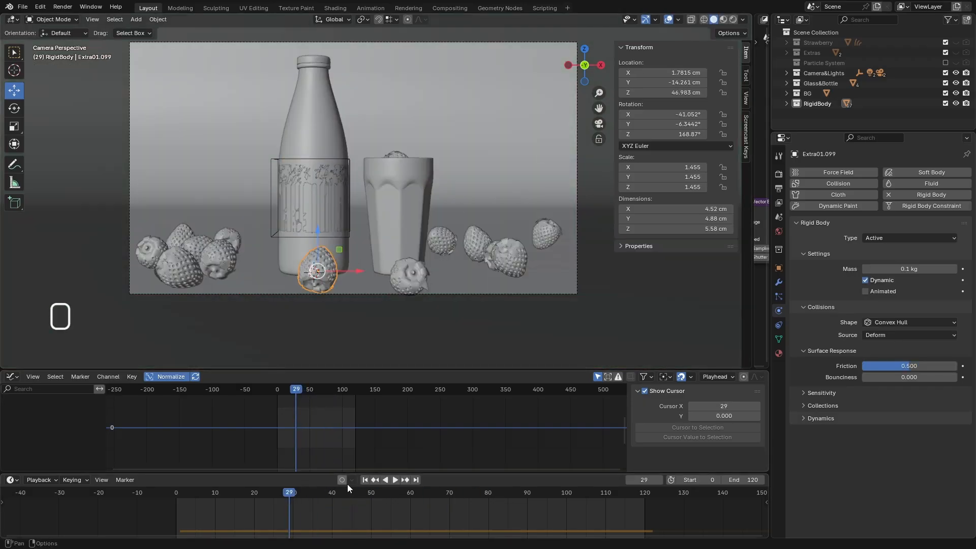
left_click(363, 479)
scroll(361, 214, "down", 4)
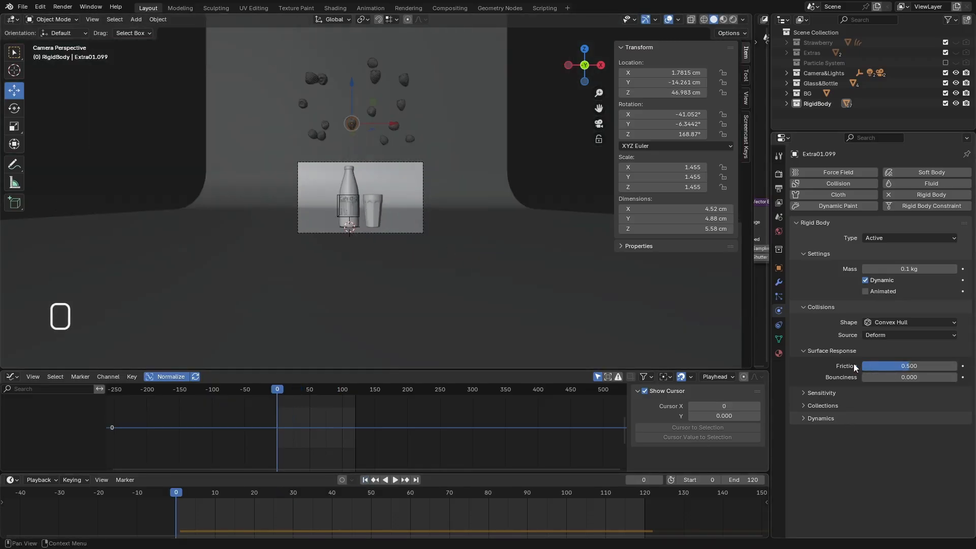
left_click_drag(889, 365, 955, 365)
- Select all the strawberries above the bottle and copy the active strawberry's rigid body settings to them
middle_click_drag(338, 139, 409, 157)
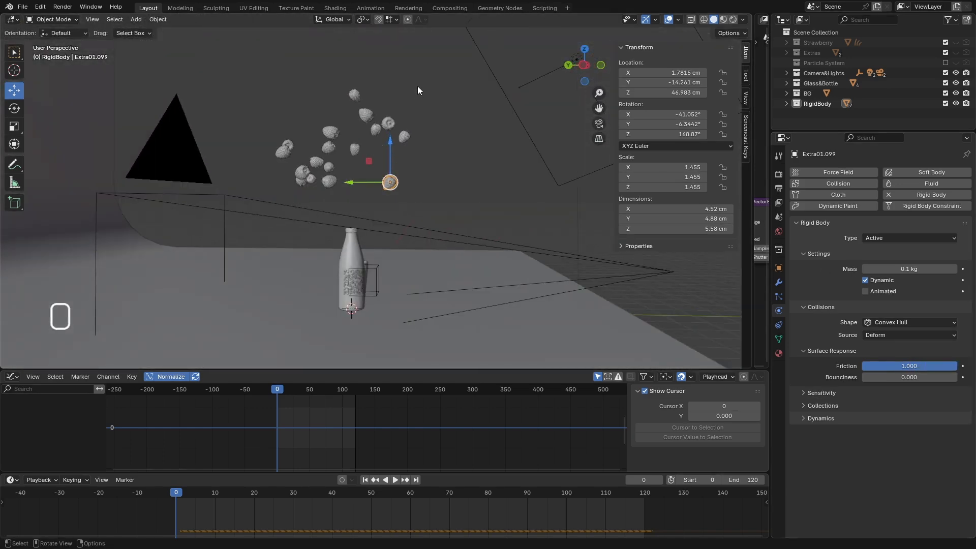
left_click_drag(434, 71, 276, 190)
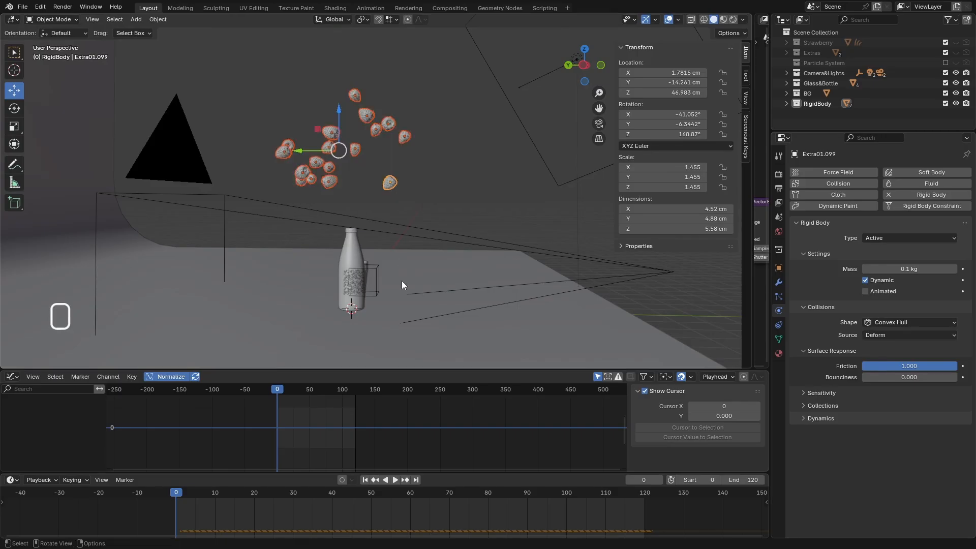
left_click(158, 21)
mouse_move(221, 296)
- Play the simulation with the higher strawberry friction and examine the landing back at frame 30
left_click(396, 480)
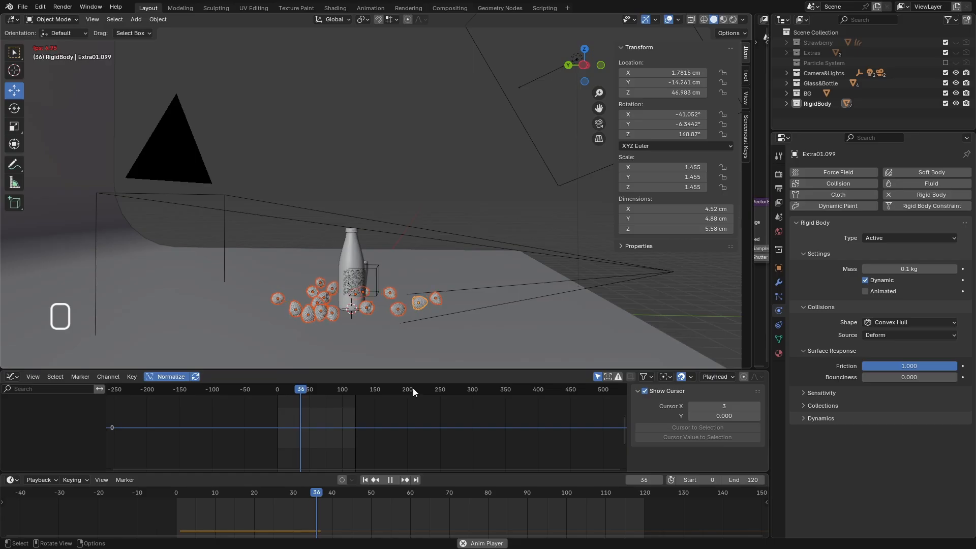
left_click(392, 480)
left_click_drag(367, 492, 294, 508)
- Set the active strawberry's mass to 1 kg and, at frame 0, copy its rigid body settings to all selected strawberries
left_click(910, 269)
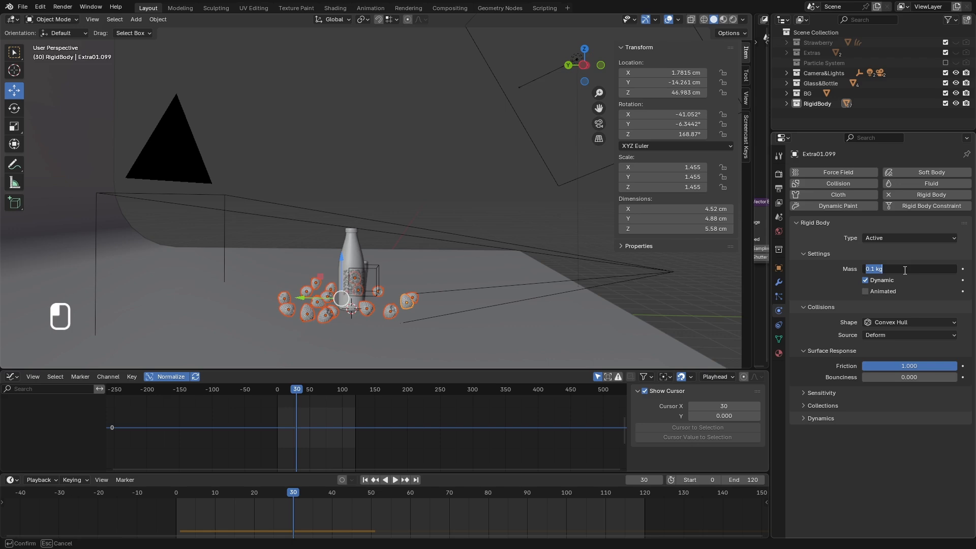
type("1")
key("Return")
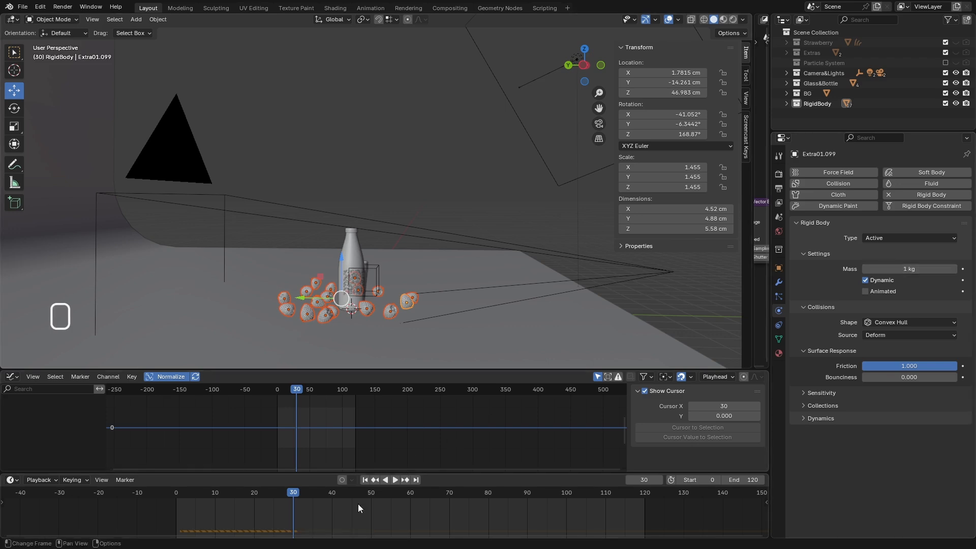
left_click(365, 480)
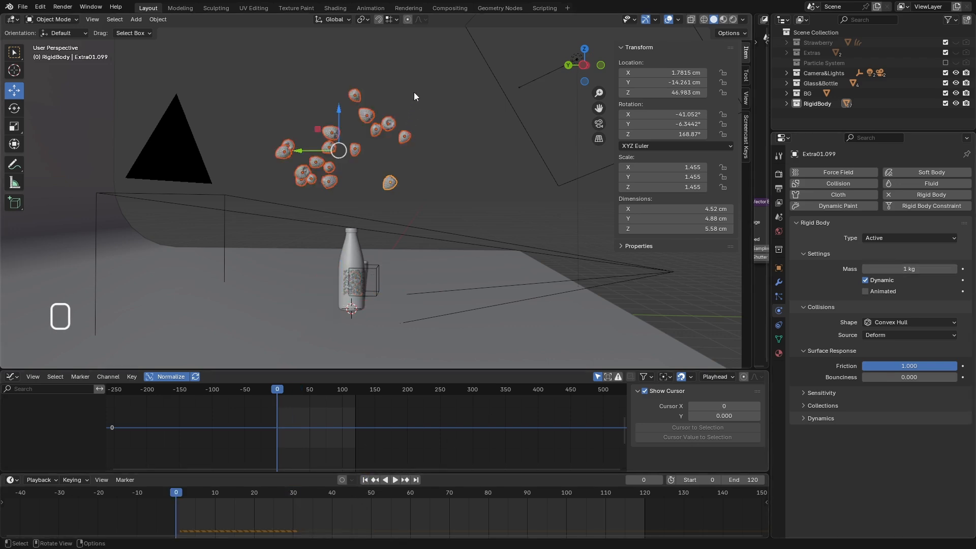
left_click(156, 20)
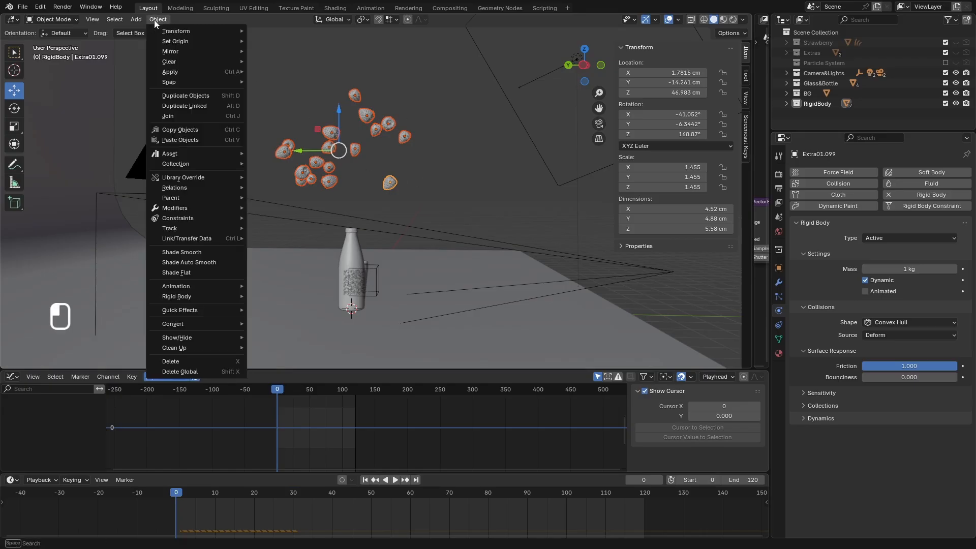
mouse_move(211, 297)
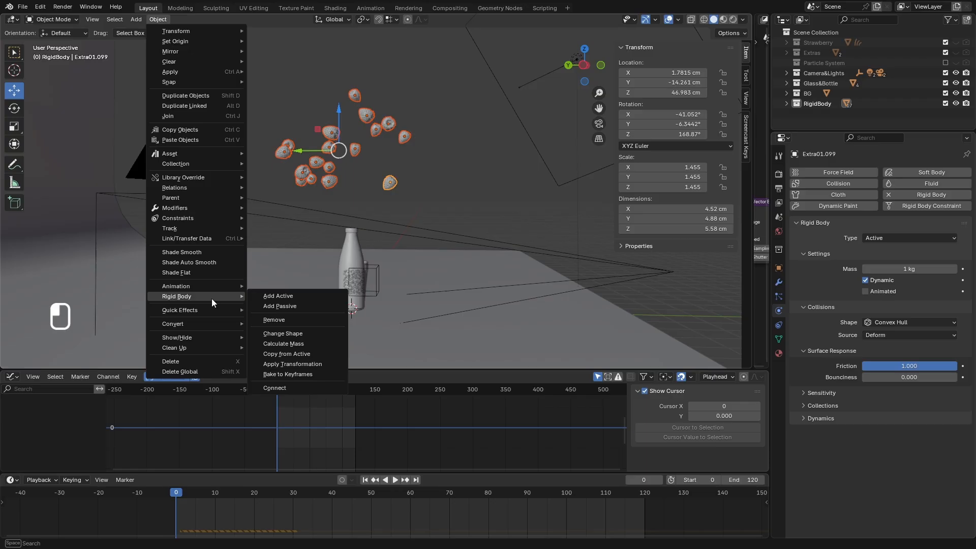
left_click(311, 354)
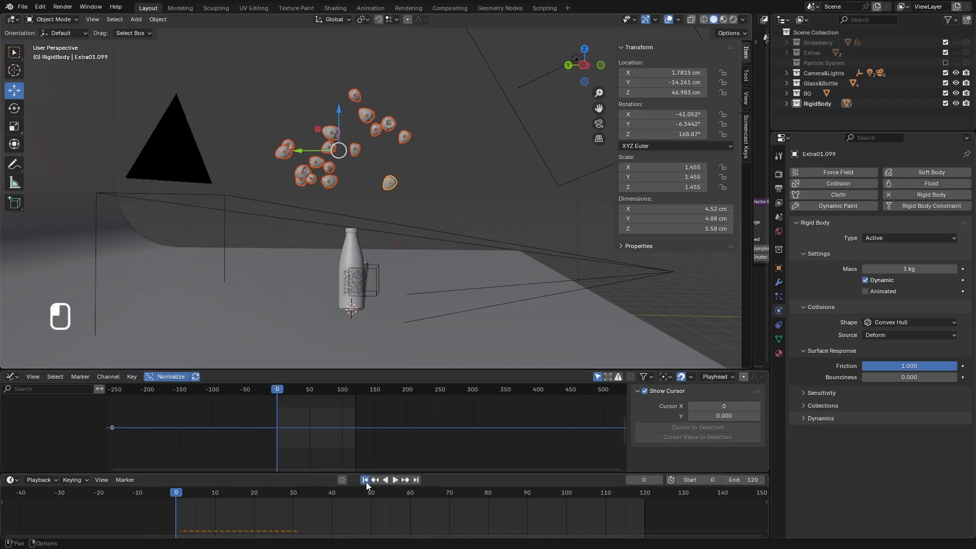
- Play the simulation with the heavier strawberries and examine their spread from above at frame 29
left_click(395, 480)
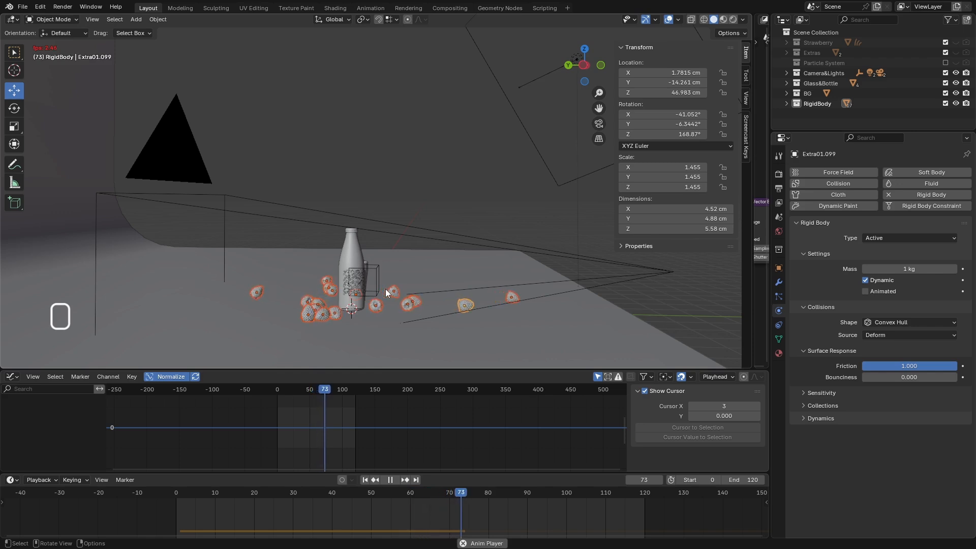
left_click(391, 480)
middle_click_drag(403, 275, 387, 325)
left_click_drag(550, 487, 291, 493)
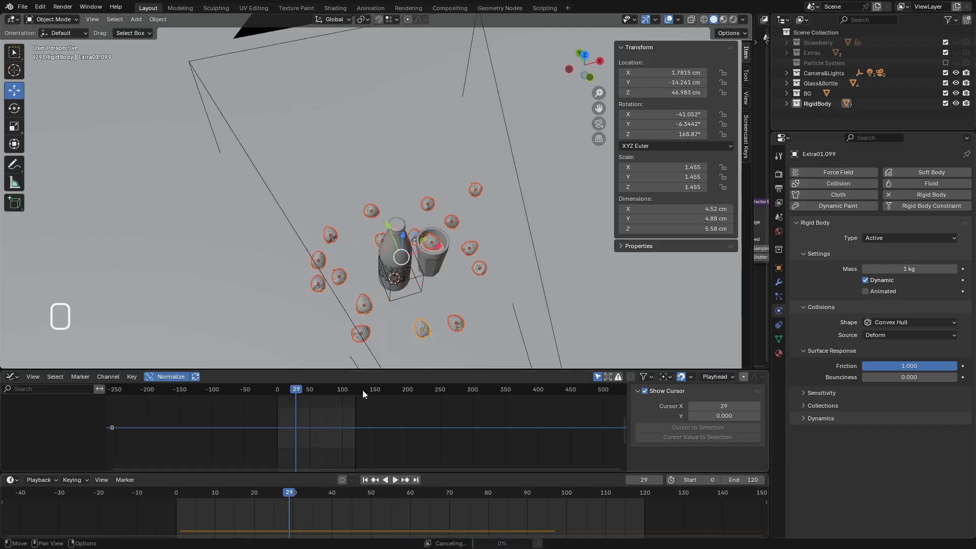
- Examine the strawberry inside the glass up close at frame 29, and return to frame 0 with the bottle and glass in view
middle_click_drag(438, 272, 413, 203)
scroll(409, 260, "up", 3)
mouse_move(404, 261)
middle_mouse_down()
mouse_move(442, 240)
mouse_move(411, 269)
middle_mouse_up()
scroll(438, 241, "up", 3)
scroll(413, 249, "up", 4)
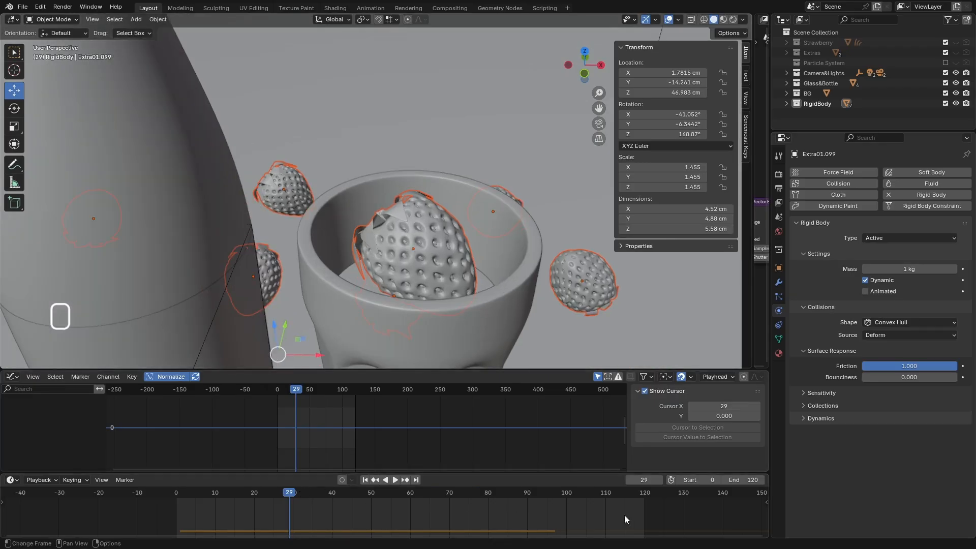
left_click(365, 480)
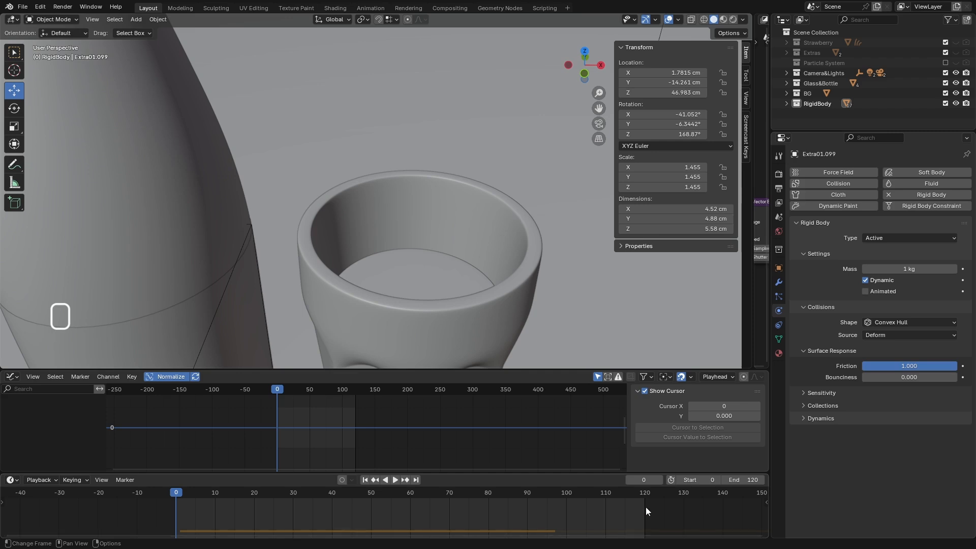
scroll(474, 281, "down", 8)
scroll(468, 233, "up", 5)
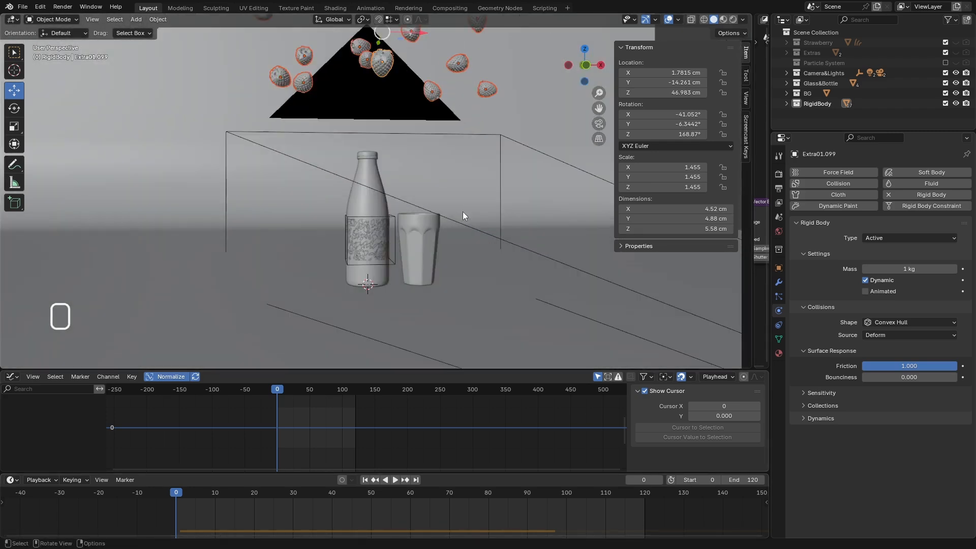
- Bake the rigid body simulation of all selected strawberries to keyframes
scroll(463, 211, "down", 4)
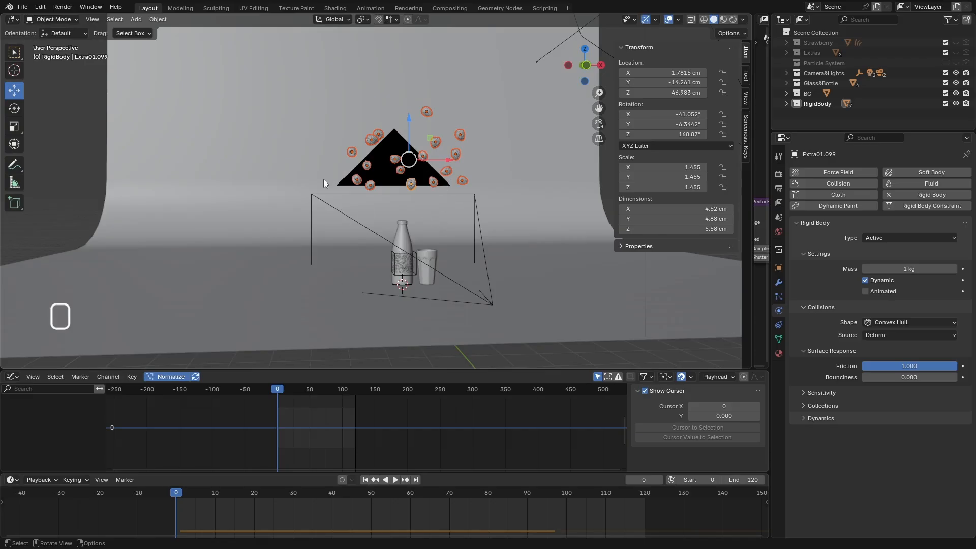
left_click(158, 20)
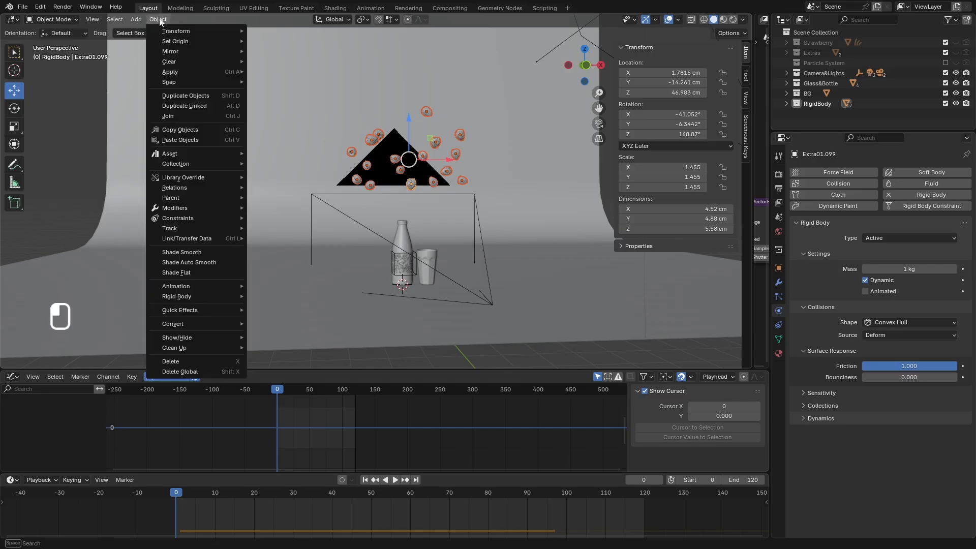
mouse_move(194, 295)
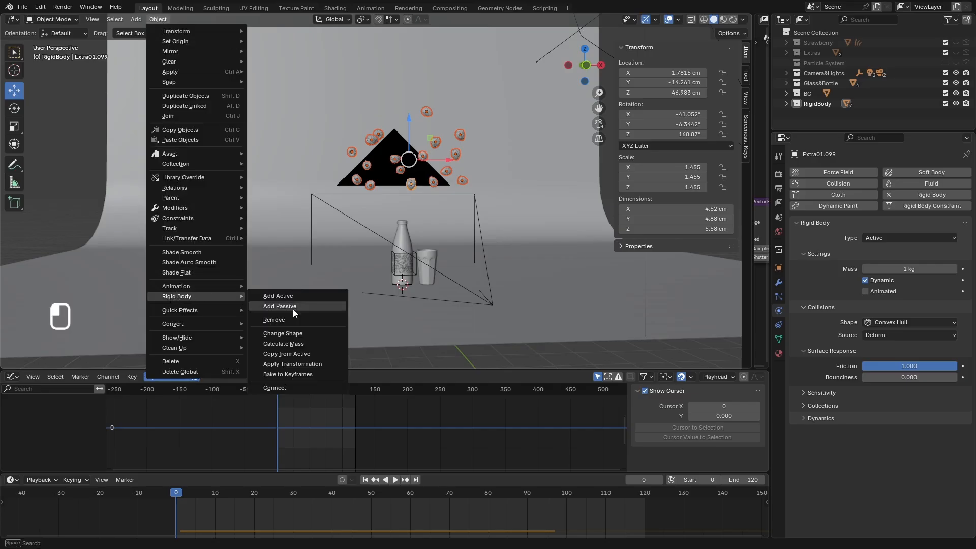
left_click(279, 375)
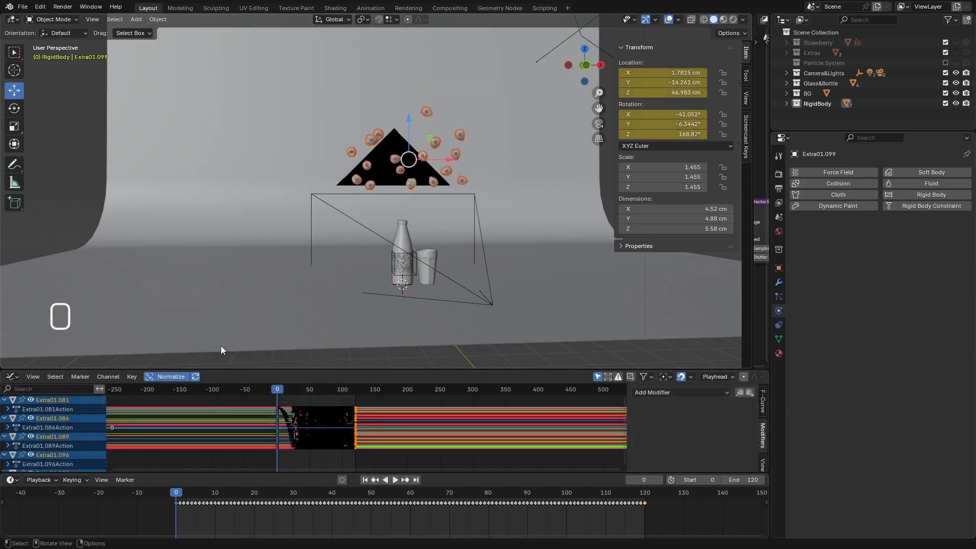
- Inspect the baked strawberry curves, collapse the Graph Editor to enlarge the viewport, and play the animation back to frame 21
scroll(331, 431, "up", 9)
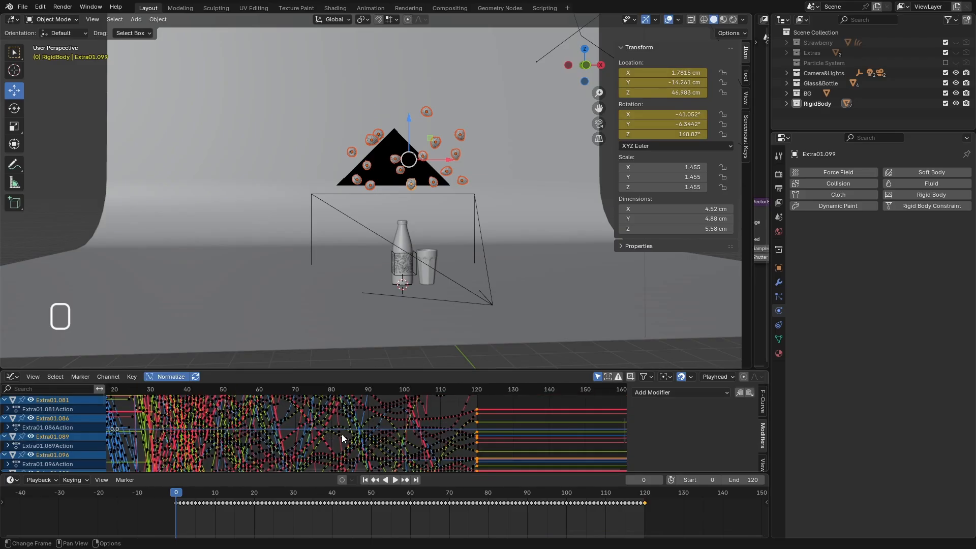
scroll(341, 434, "up", 4)
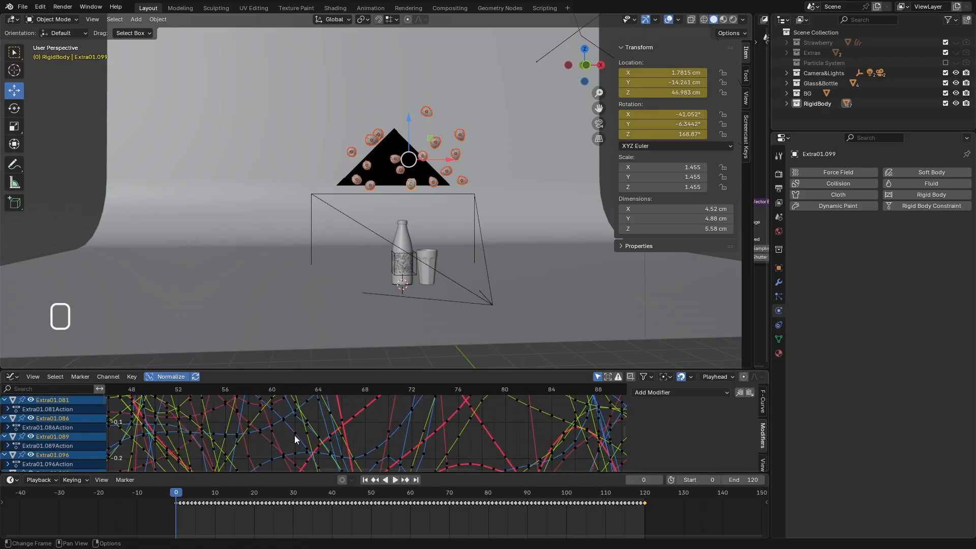
scroll(294, 435, "down", 7)
left_click_drag(328, 368, 326, 457)
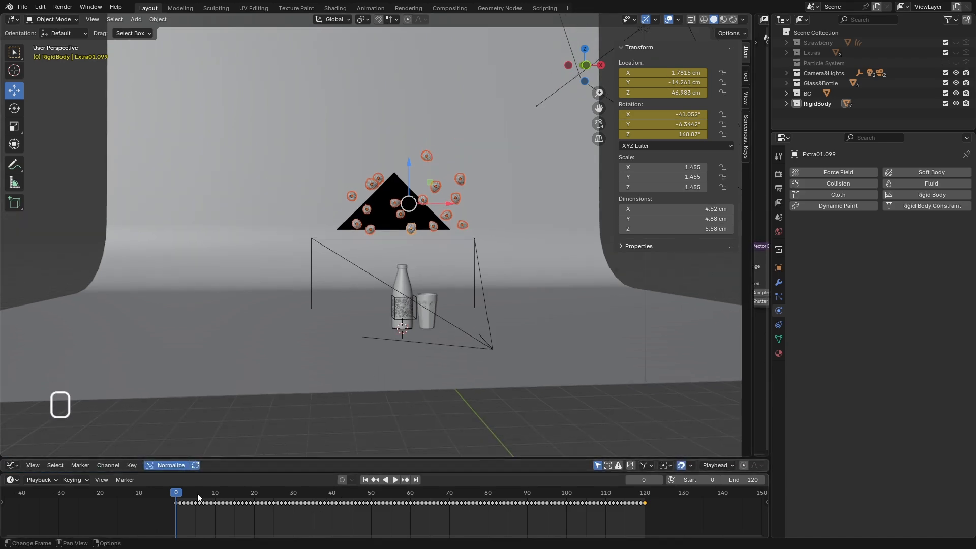
key("space")
left_click_drag(281, 505, 257, 534)
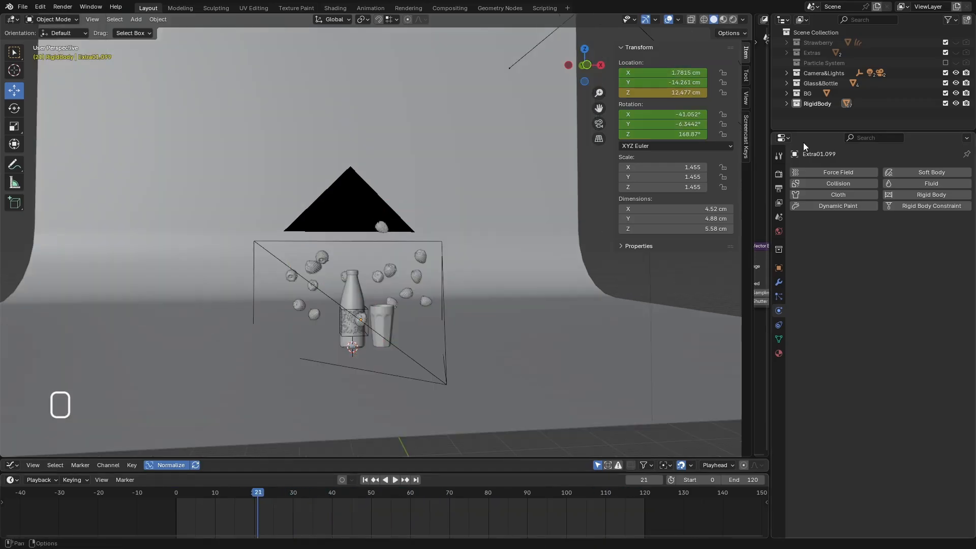
- Enlarge the Outliner, add a new collection below RigidBody and open its name for editing
left_click_drag(803, 133, 818, 183)
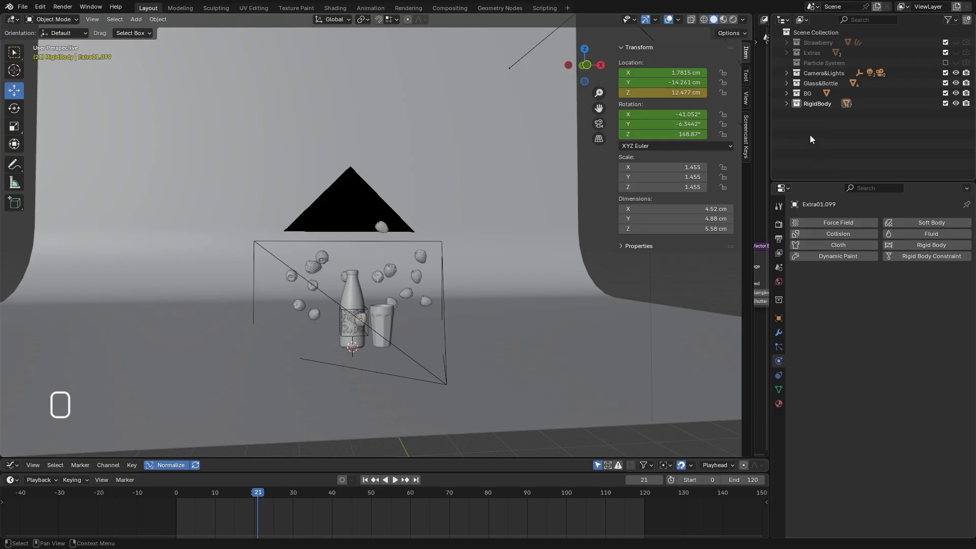
right_click(809, 135)
left_click(810, 135)
double_click(818, 114)
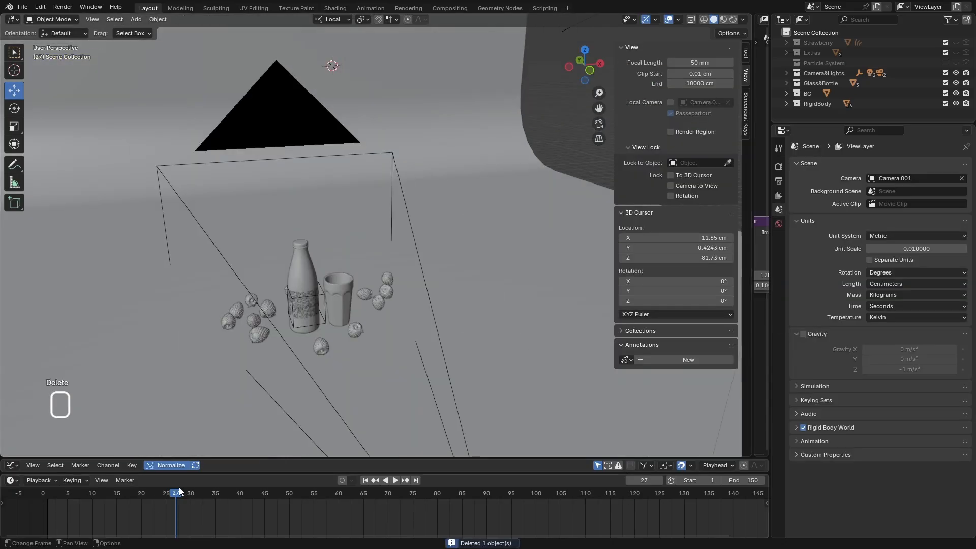
- Examine the strawberries' landing around the bottle and glass at frame 37, and from the front at frame 31
left_click_drag(179, 487, 224, 495)
scroll(379, 310, "up", 5)
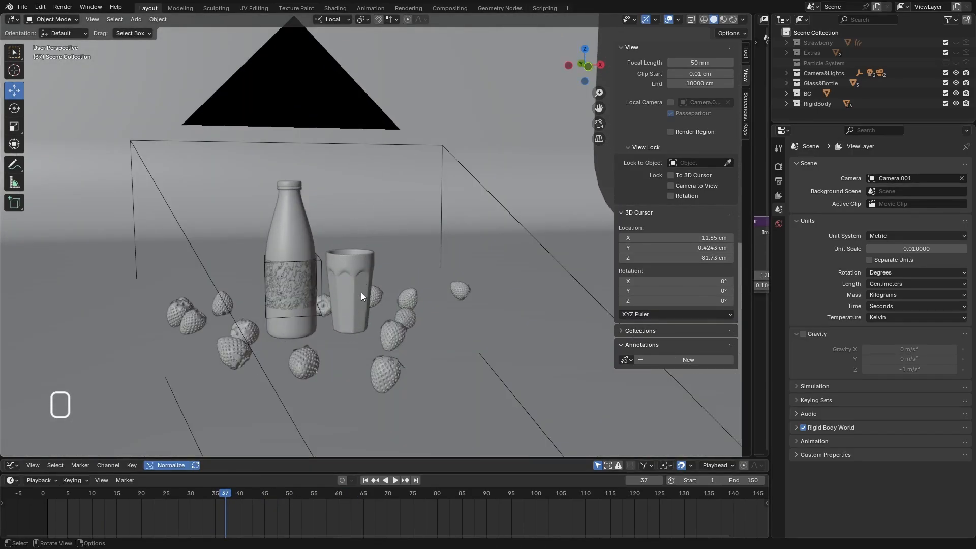
mouse_move(361, 292)
middle_mouse_down()
mouse_move(352, 278)
mouse_move(353, 300)
mouse_move(347, 285)
middle_mouse_up()
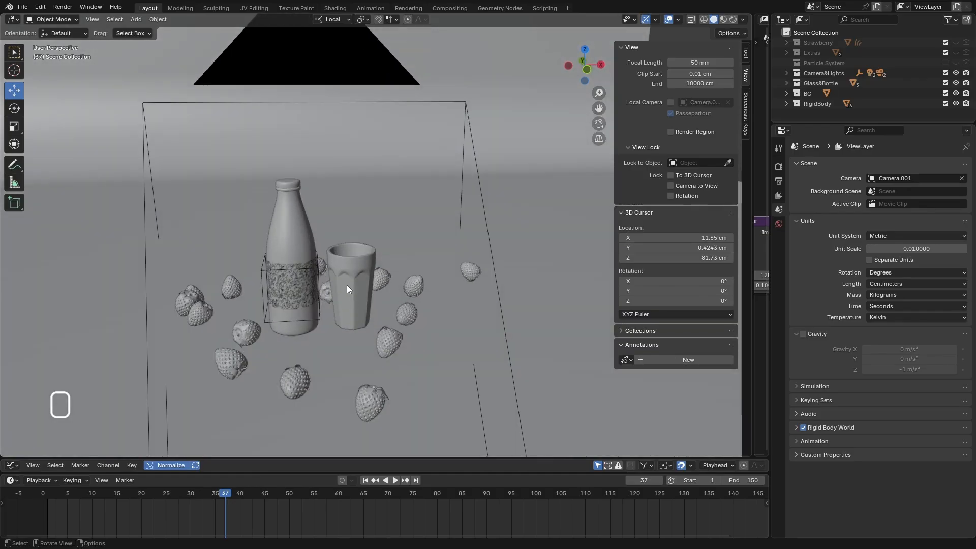
key("KP_1")
scroll(349, 291, "up", 3)
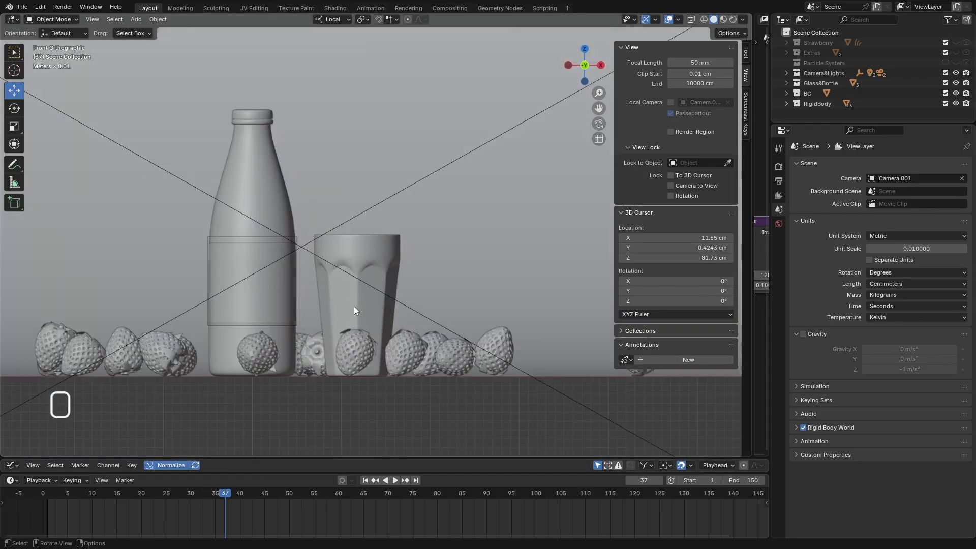
left_click_drag(226, 493, 196, 501)
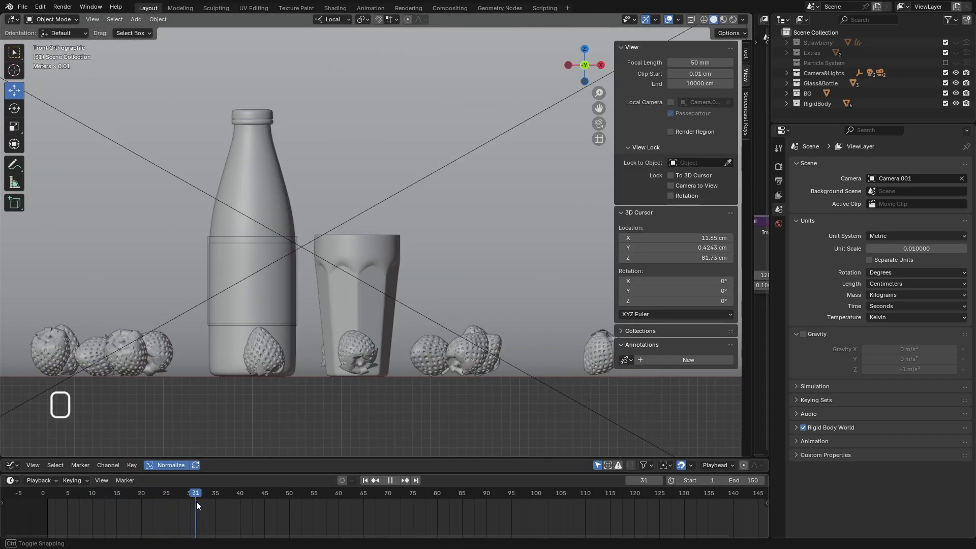
- Select the glass and check the add-ons list in the preferences
left_click(357, 314)
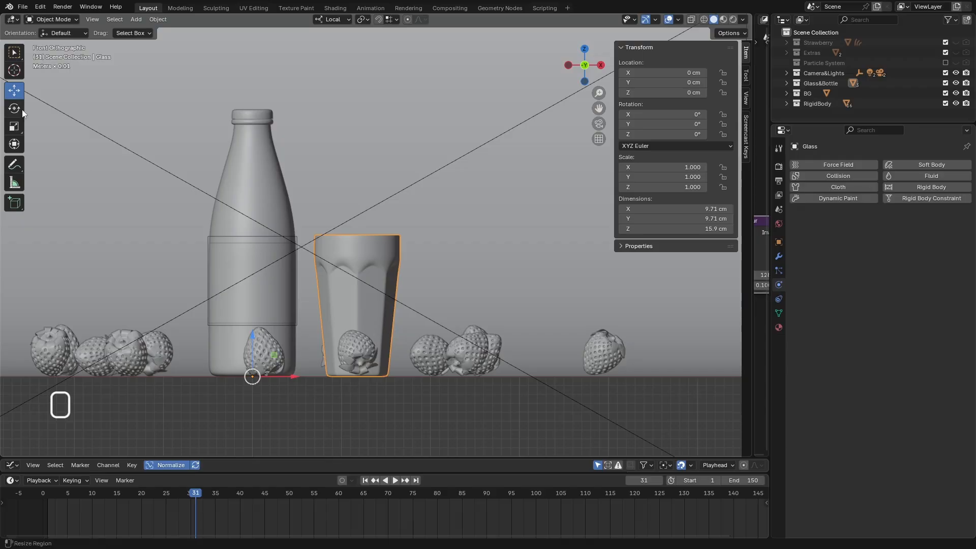
left_click(41, 8)
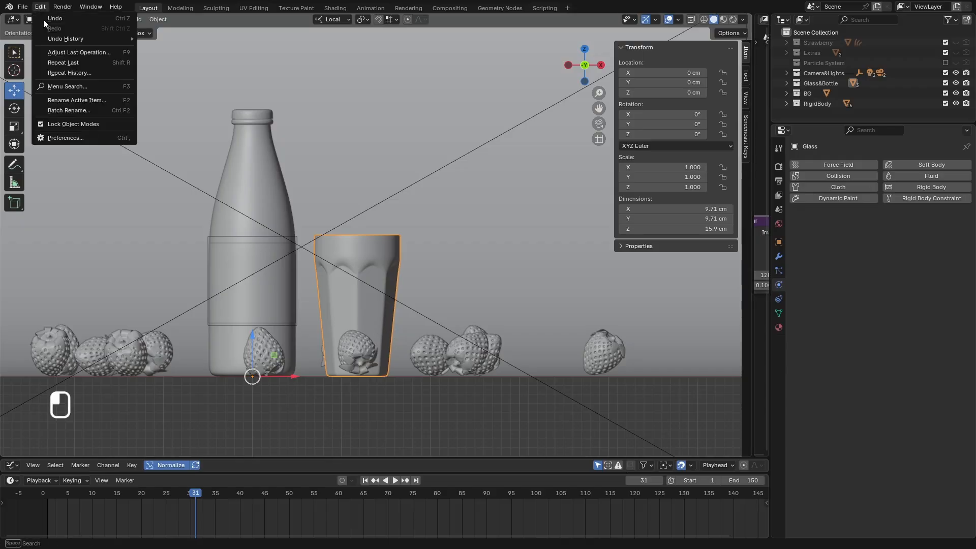
left_click(62, 137)
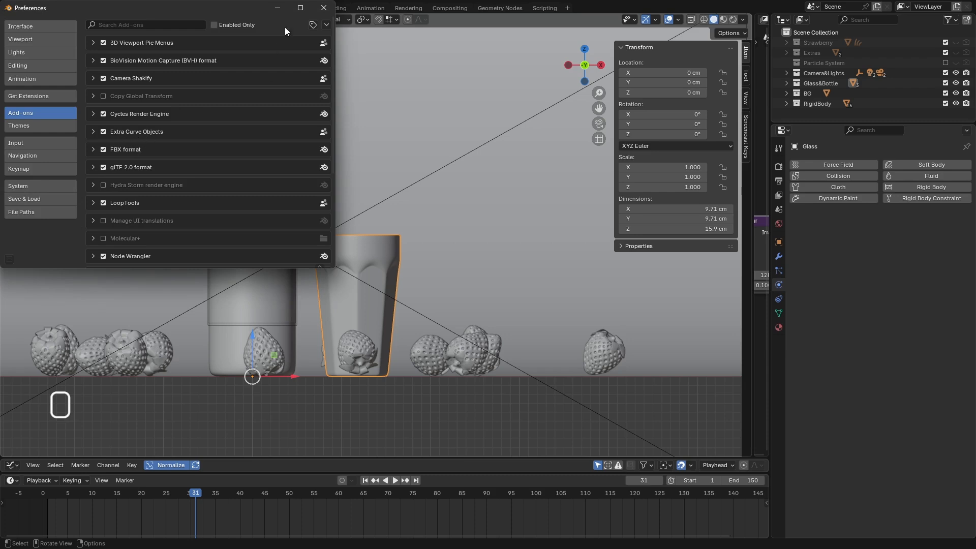
left_click(323, 8)
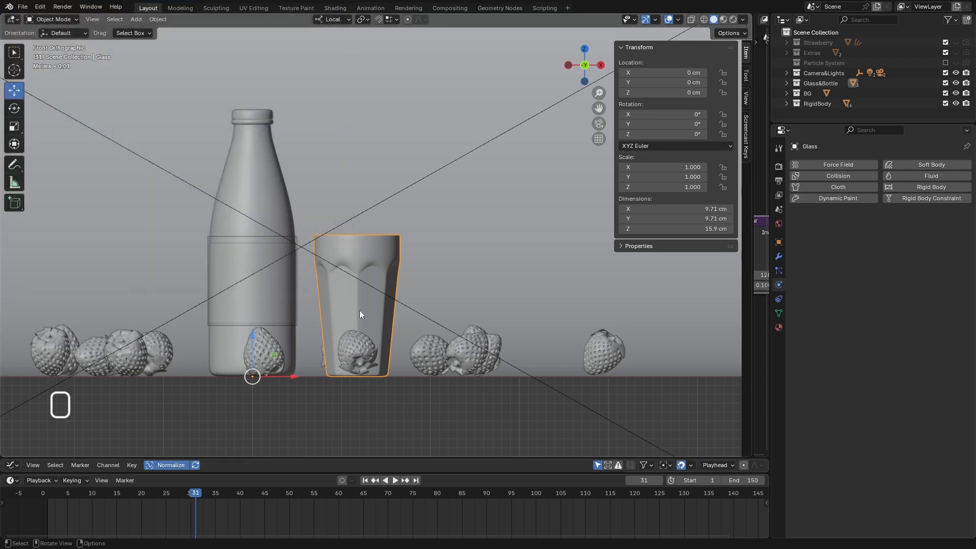
- Set the glass's origin to its lowest point and snap the 3D cursor to it
key("ctrl+alt+x")
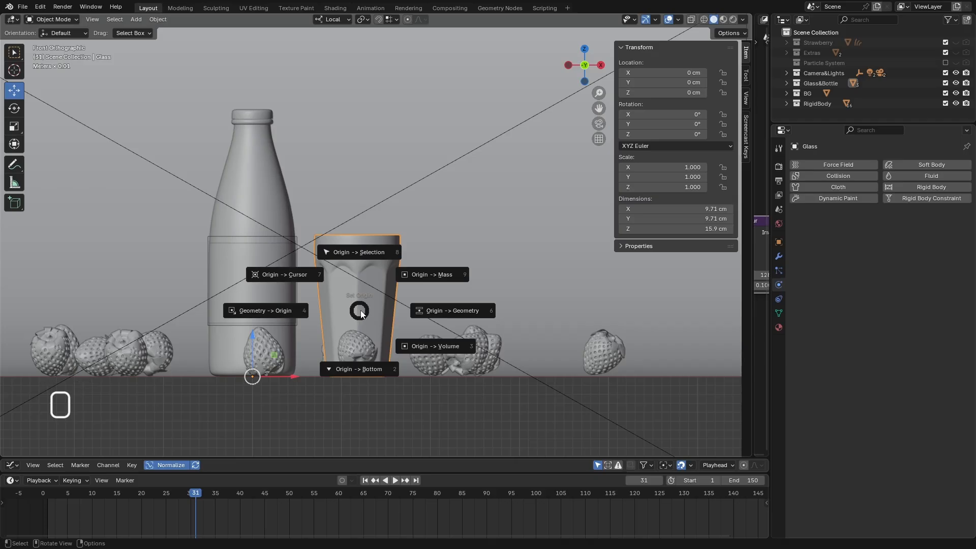
left_click(364, 369)
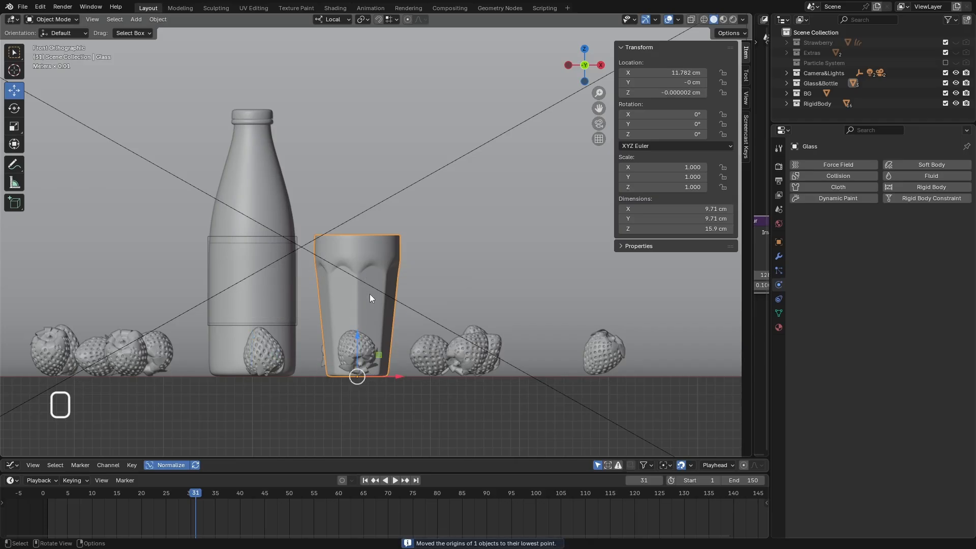
middle_click_drag(371, 301, 374, 346)
scroll(362, 313, "up", 3)
key("shift+s")
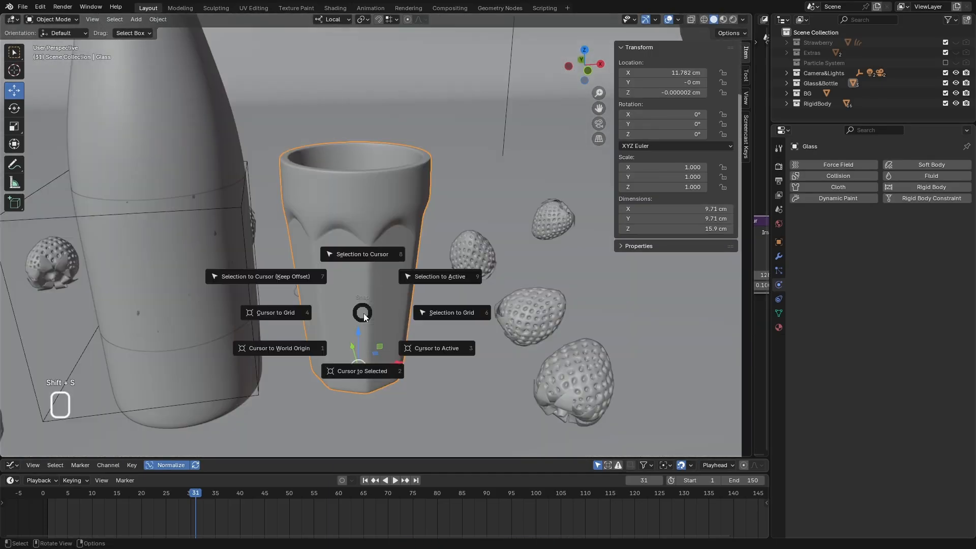
left_click(358, 371)
- Add an Archemedian spiral curve at the 3D cursor, at the base of the glass
key("shift+ctrl+a")
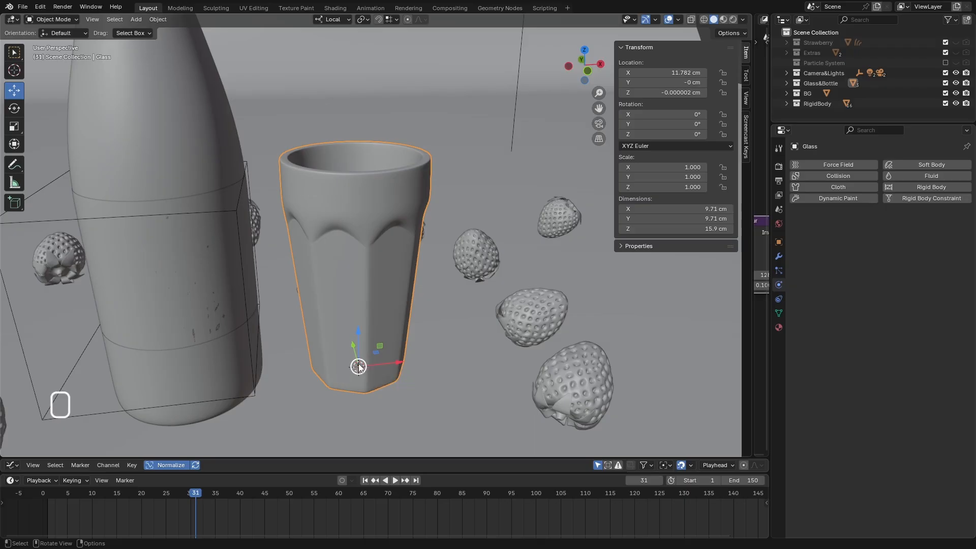
left_click(402, 400)
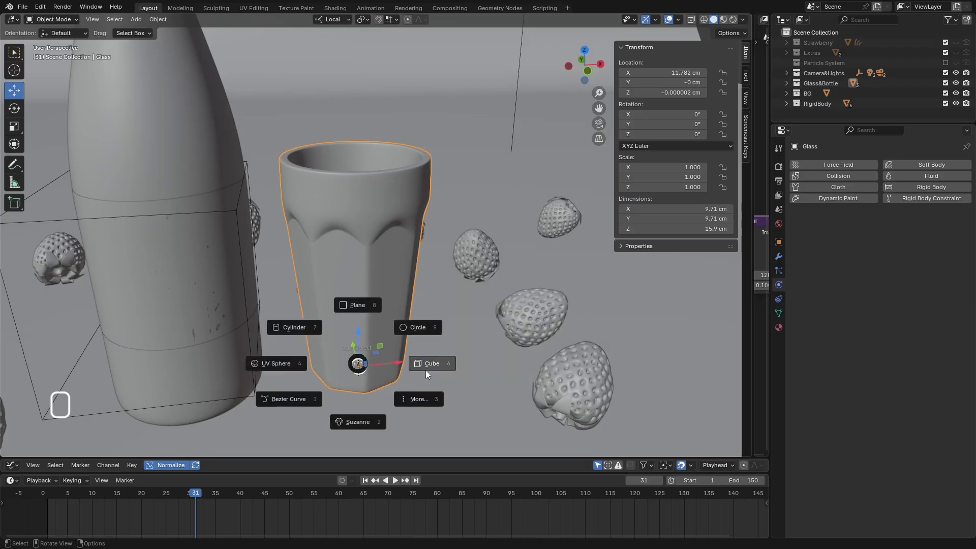
left_click(423, 401)
mouse_move(477, 215)
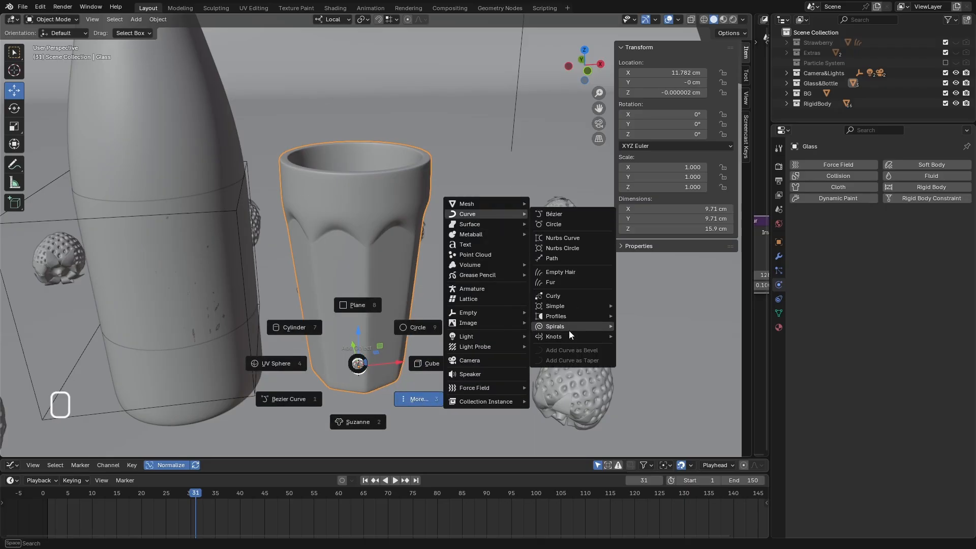
mouse_move(572, 330)
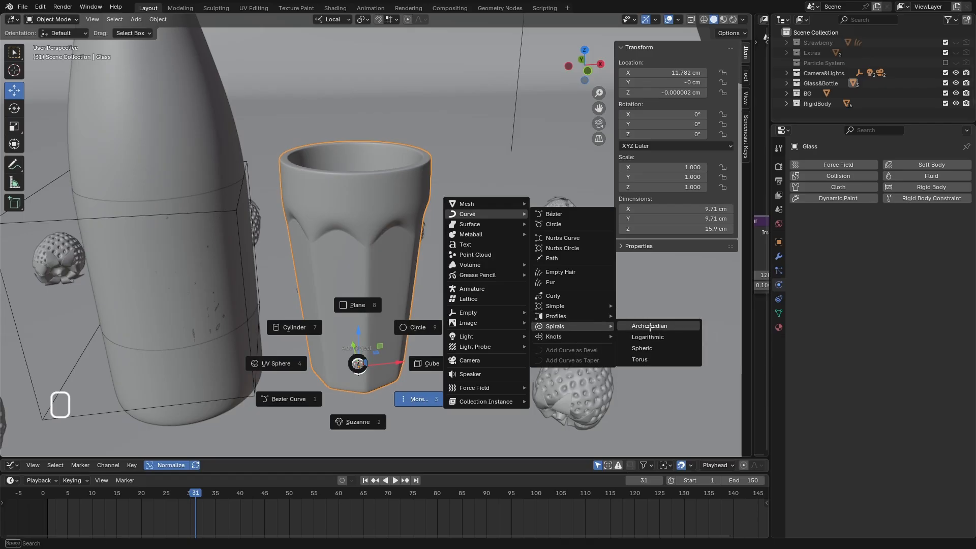
left_click(649, 326)
scroll(371, 392, "up", 5)
key("Tab")
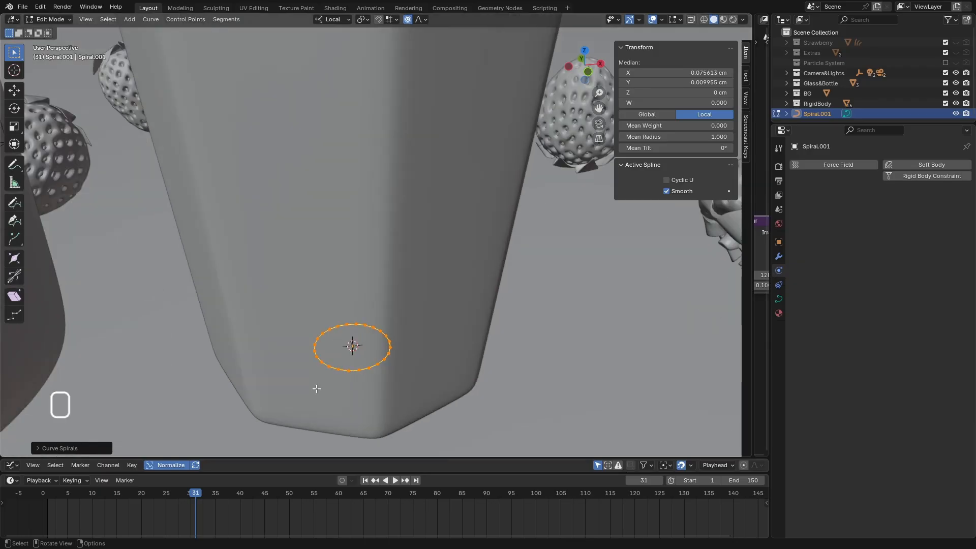
- Set the new spiral's steps to 12 in its creation settings
left_click(41, 448)
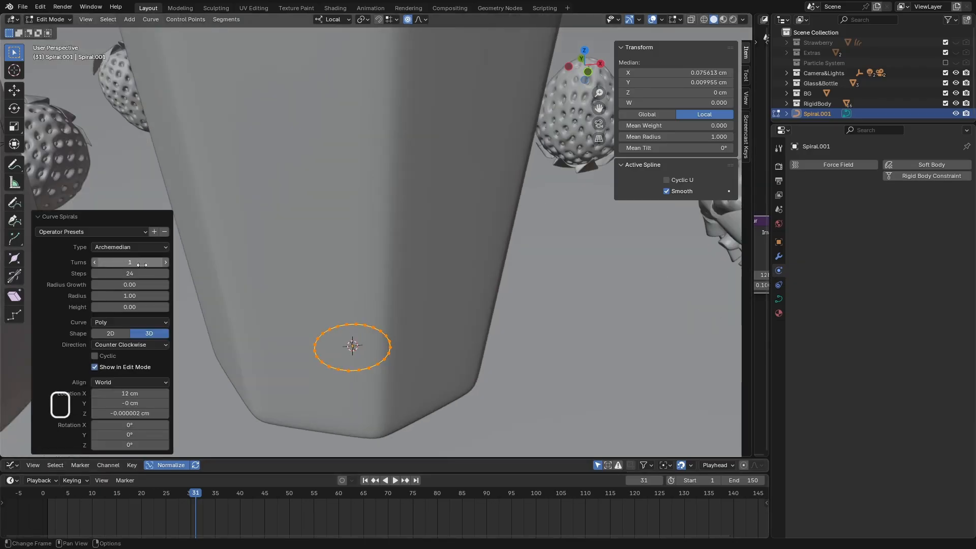
left_click(96, 273)
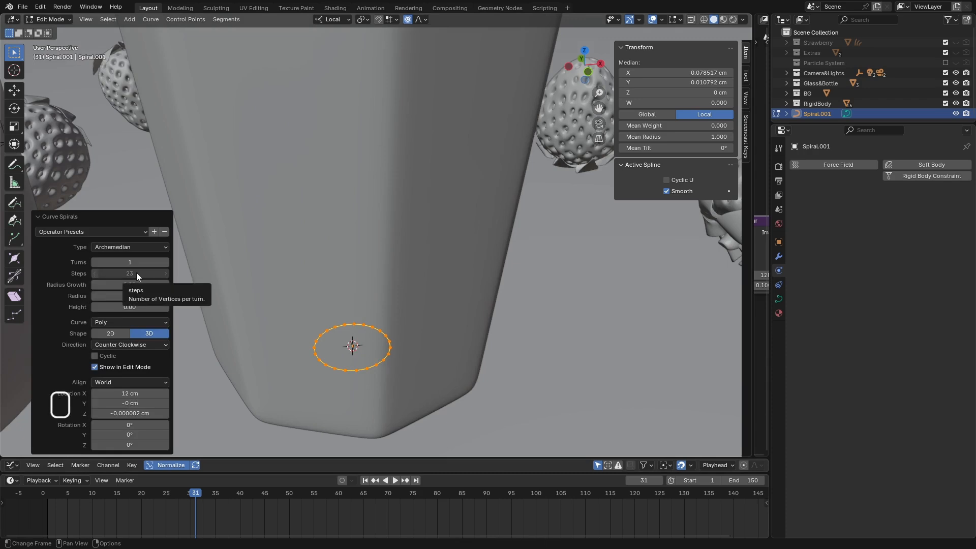
left_click(94, 273)
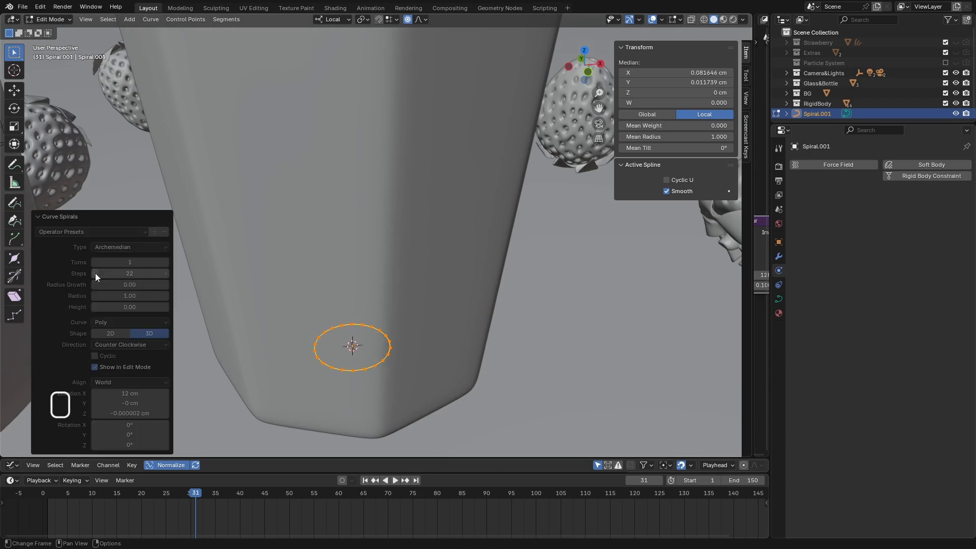
left_click(124, 274)
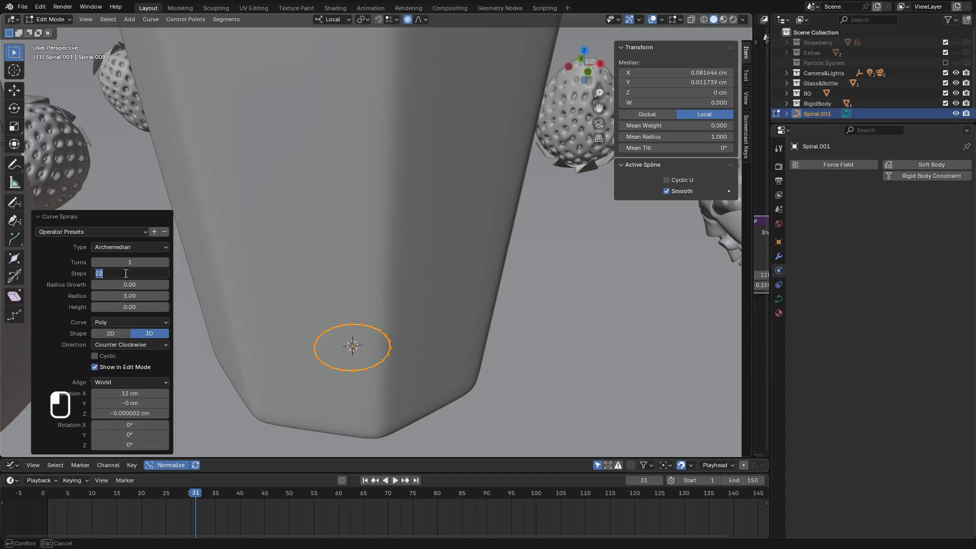
key("Return")
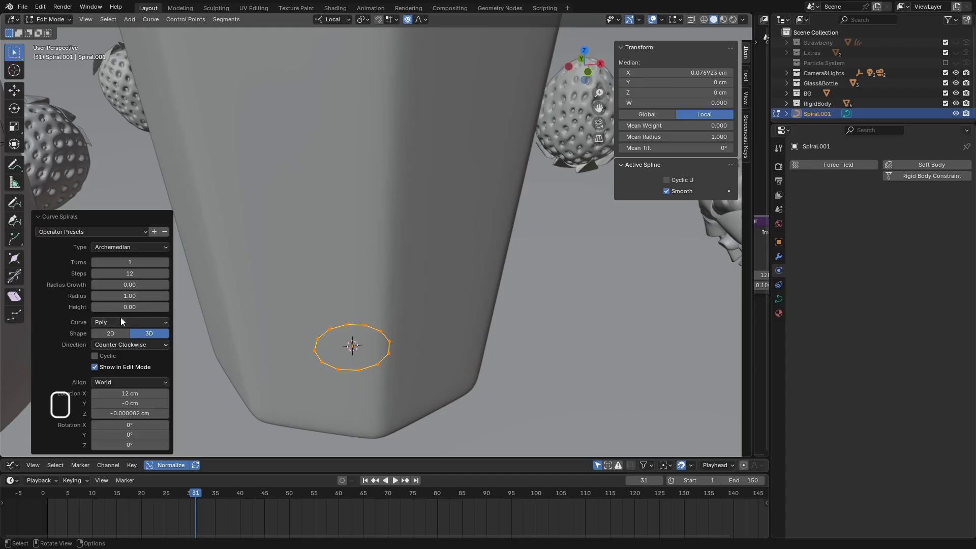
- Set the spiral's turns to 4 and its height to about 0.57, checking the shape in front view
left_click(165, 262)
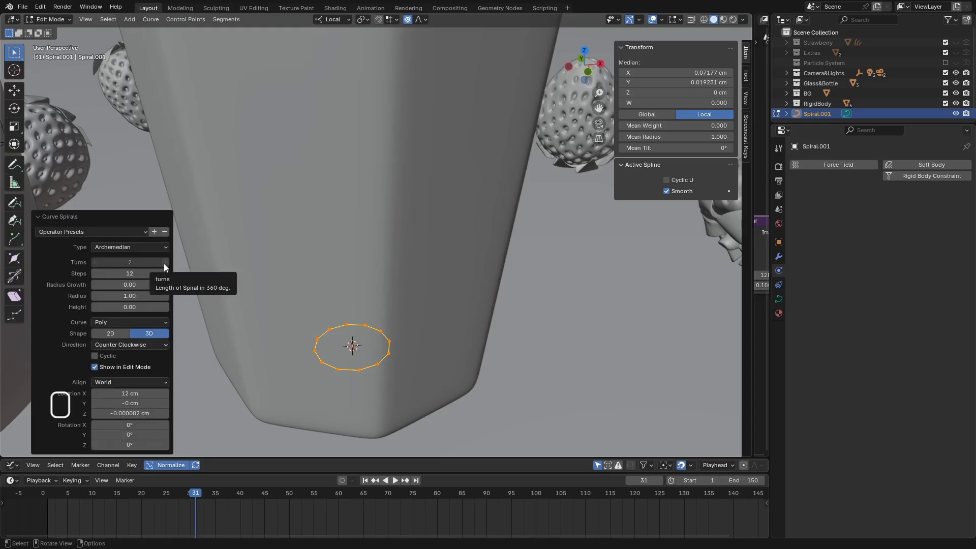
left_click(128, 262)
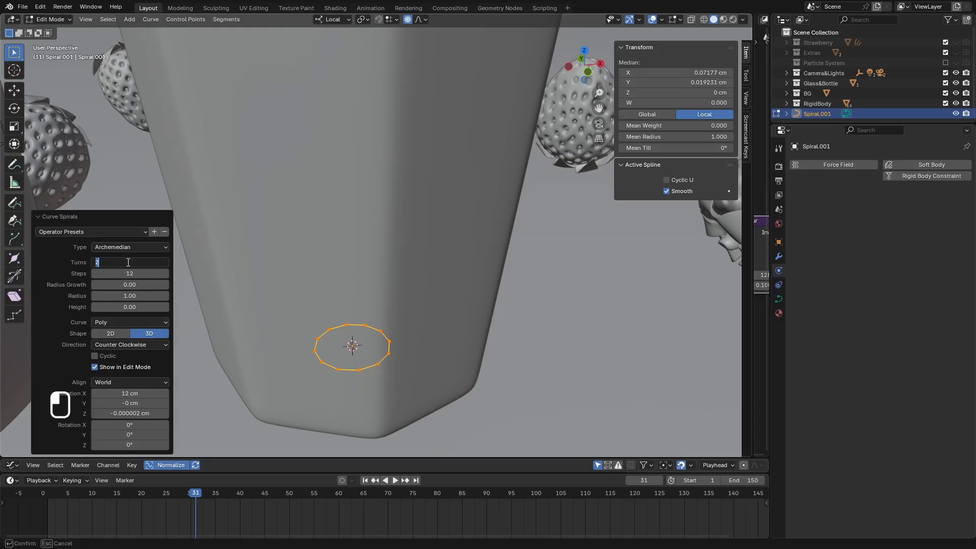
type("4")
key("Return")
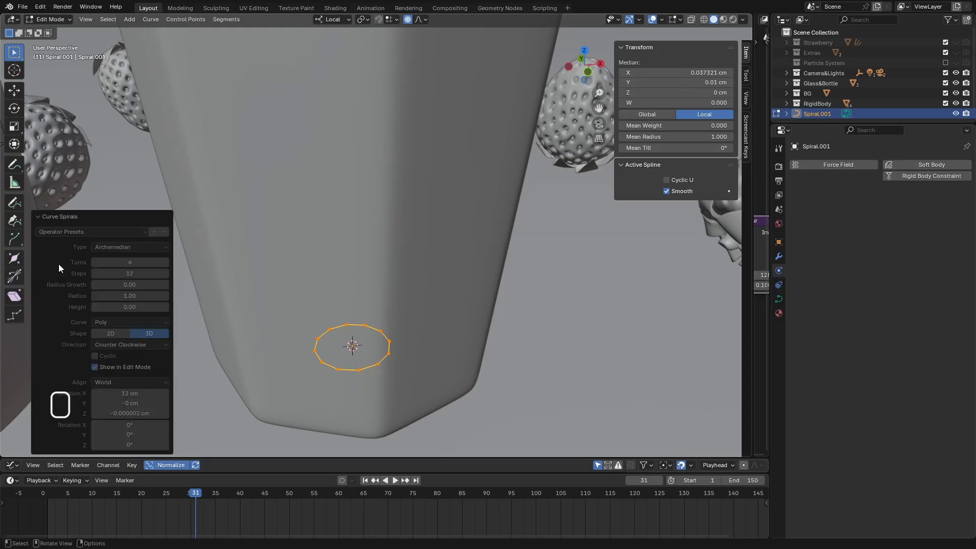
left_click_drag(131, 307, 153, 307)
middle_click_drag(356, 262, 366, 297)
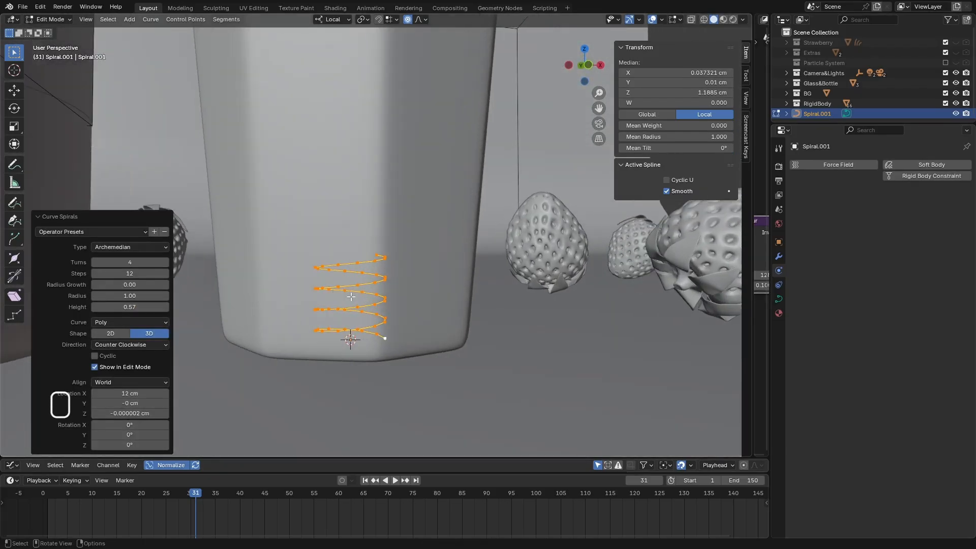
key("KP_1")
scroll(351, 329, "down", 2)
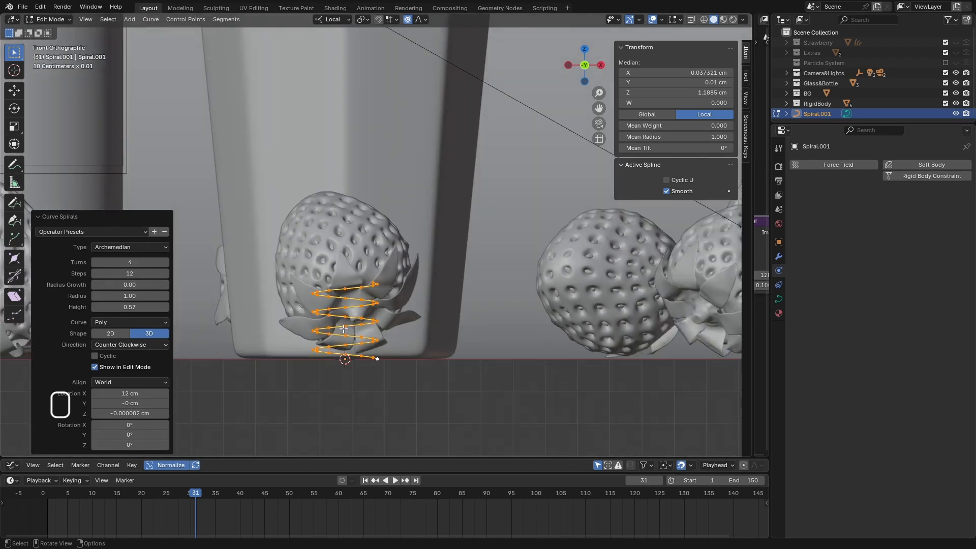
- Reduce the spiral's turns to 3 and set its height to 0.9
left_click(145, 263)
left_click(88, 268)
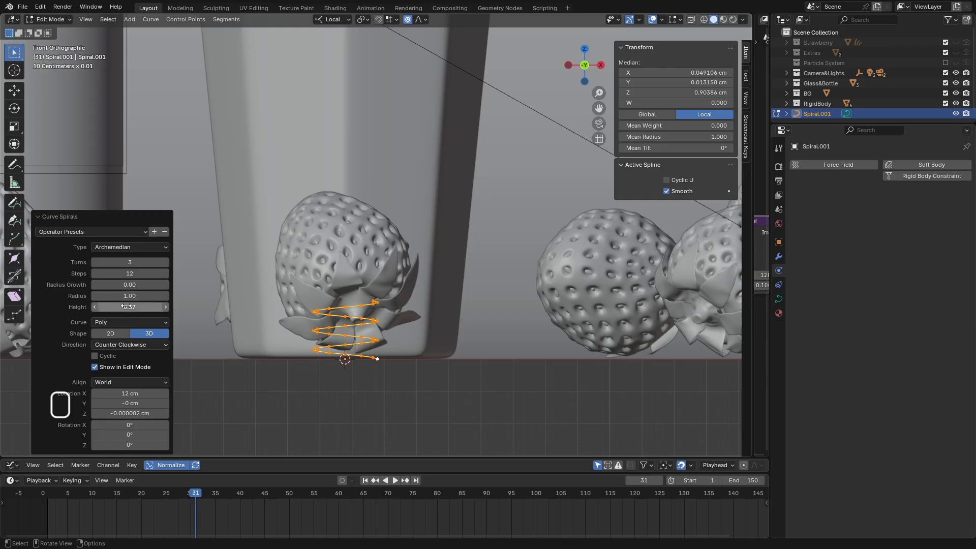
left_click_drag(125, 306, 134, 307)
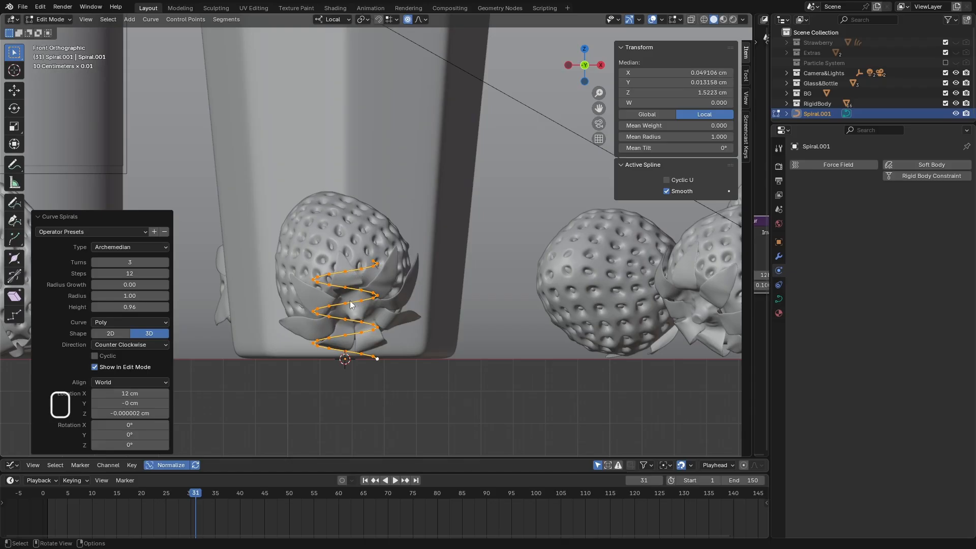
left_click(137, 307)
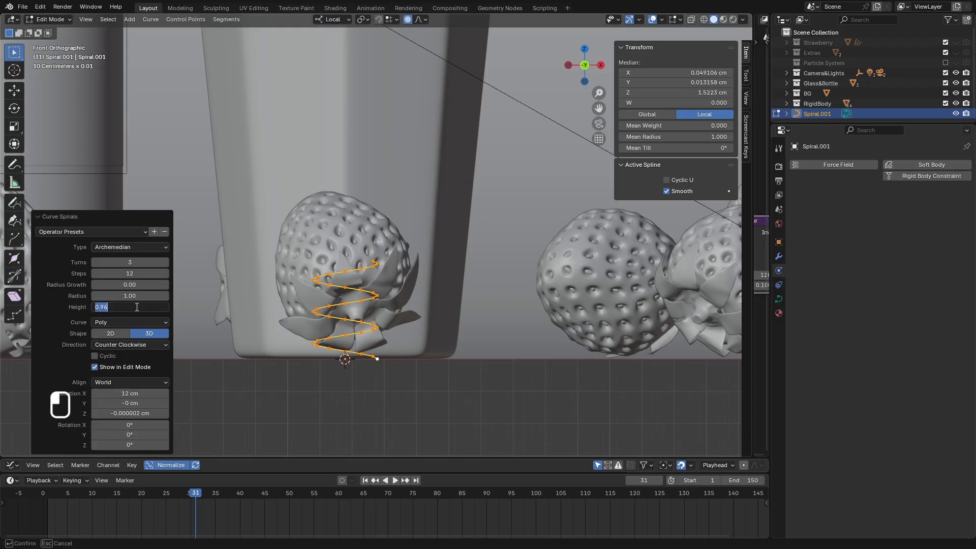
type("0.9")
left_click(69, 313)
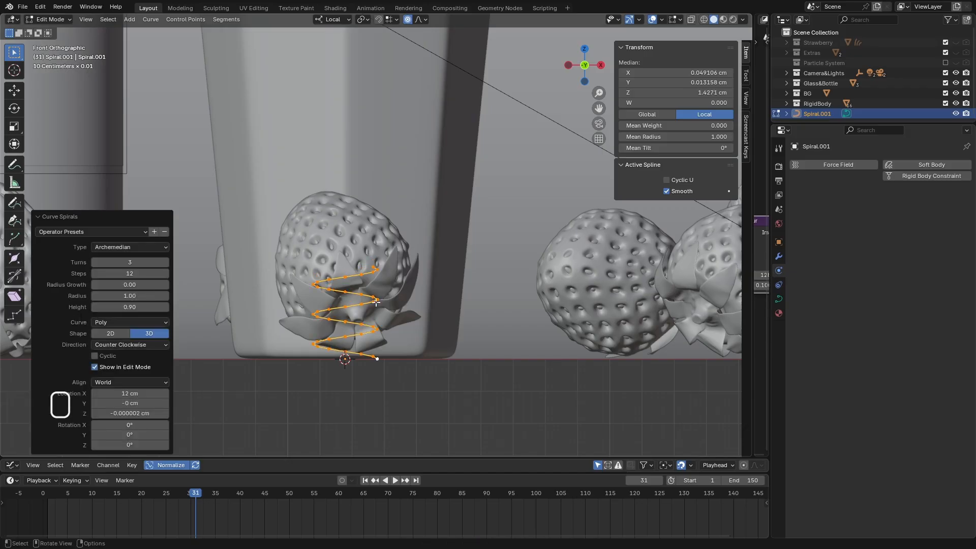
- Try to set the spiral's turns to 2.5
scroll(363, 309, "down", 4)
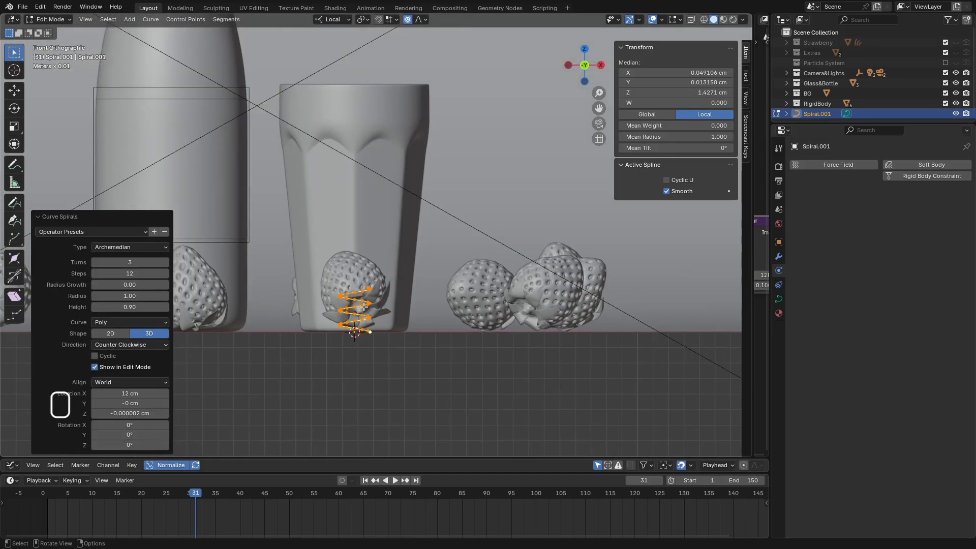
scroll(364, 318, "up", 4)
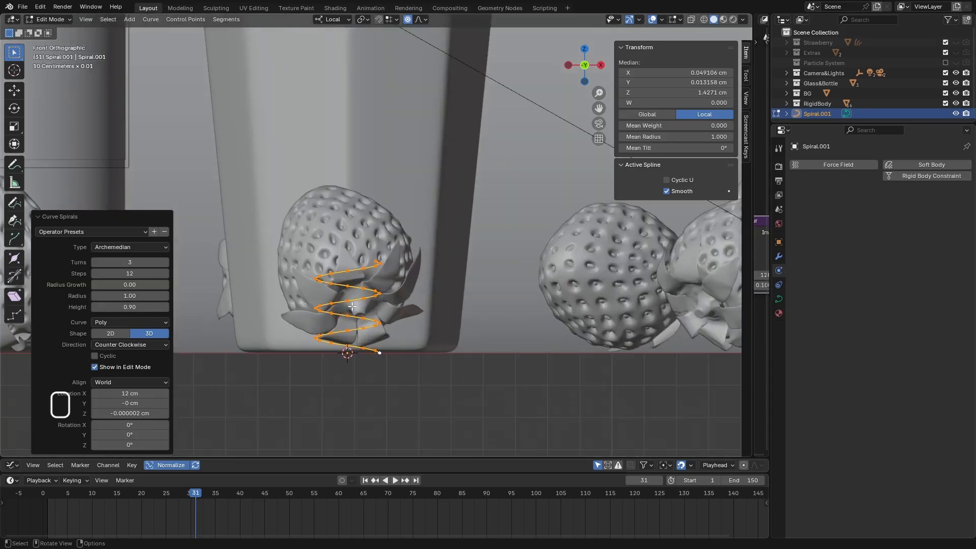
middle_click_drag(352, 306, 369, 228)
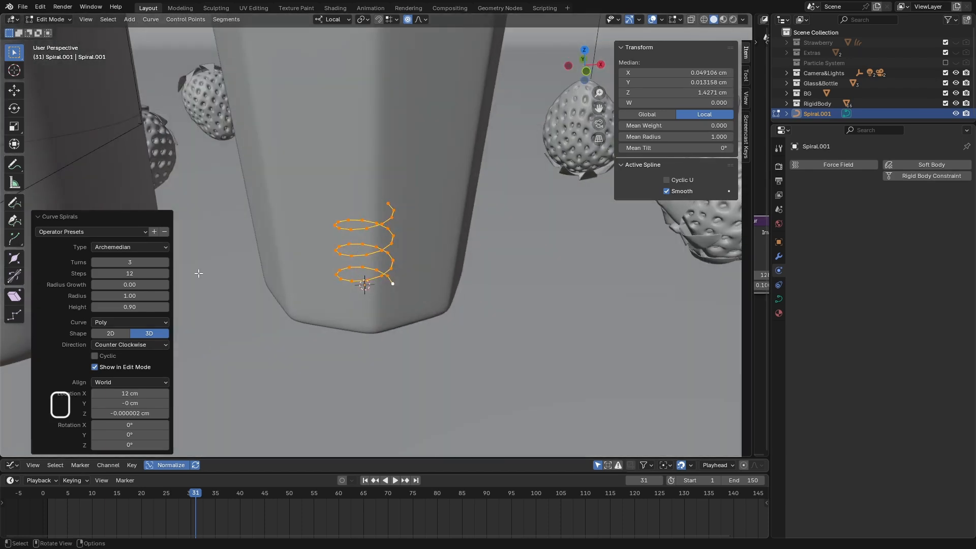
left_click(123, 262)
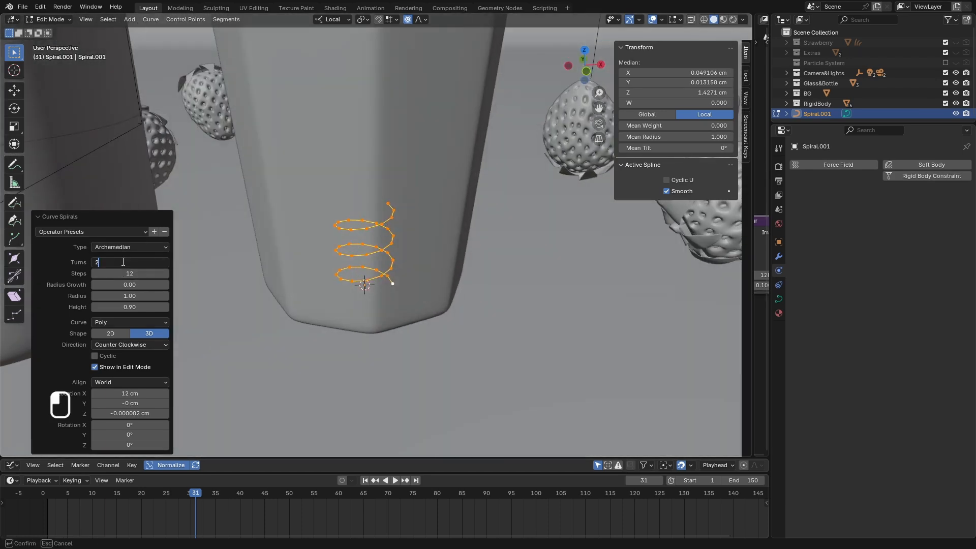
key("Escape")
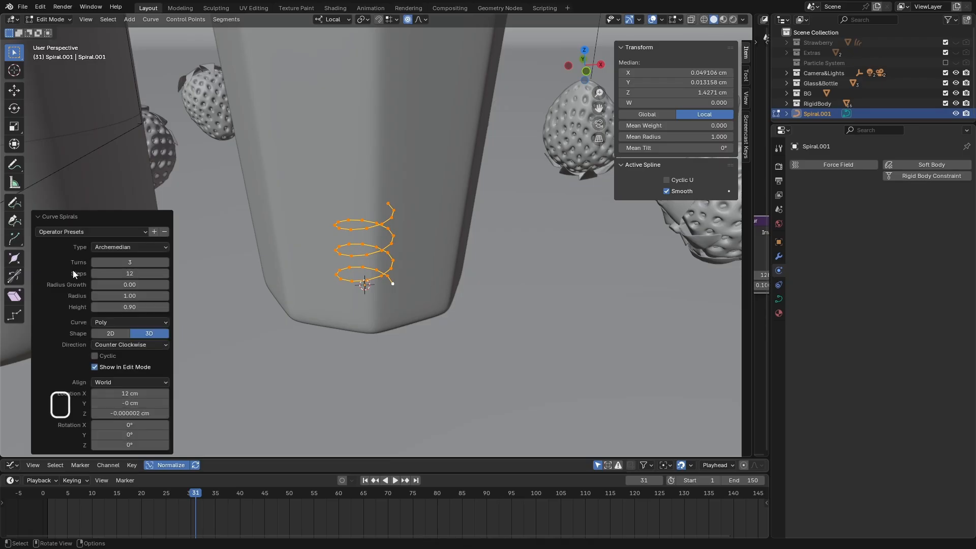
left_click(117, 263)
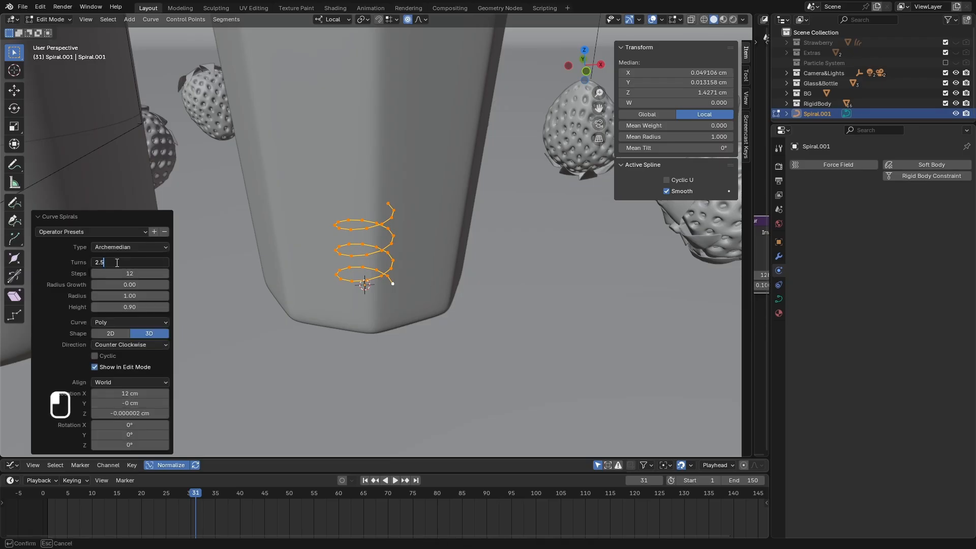
key("Return")
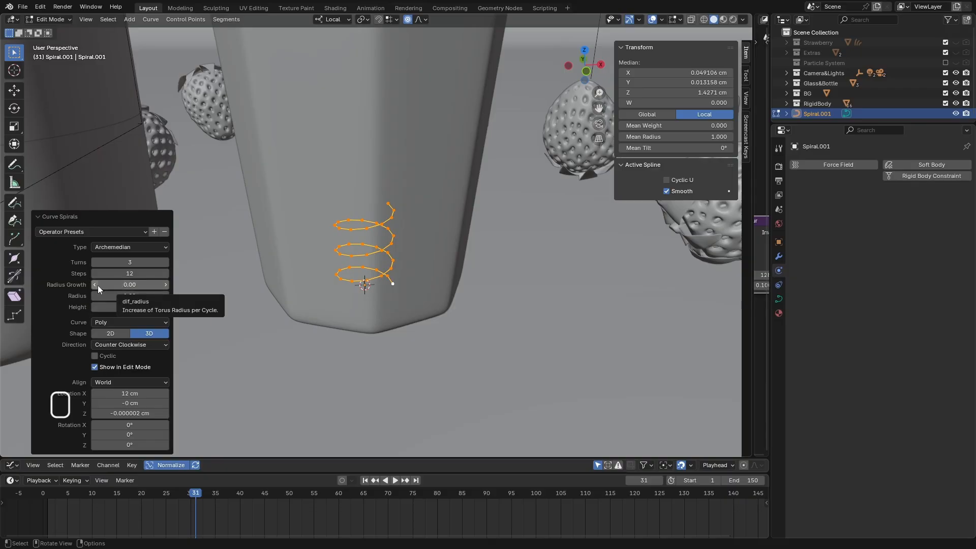
- Adjust the spiral's radius slightly while keeping radius growth at 0, and collapse the creation settings
left_click_drag(129, 284, 116, 285)
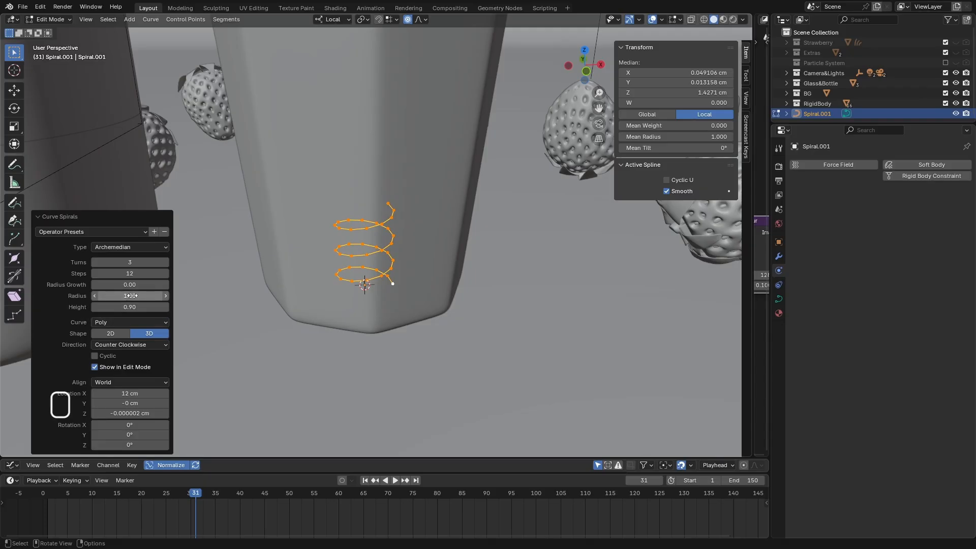
left_click_drag(131, 295, 132, 295)
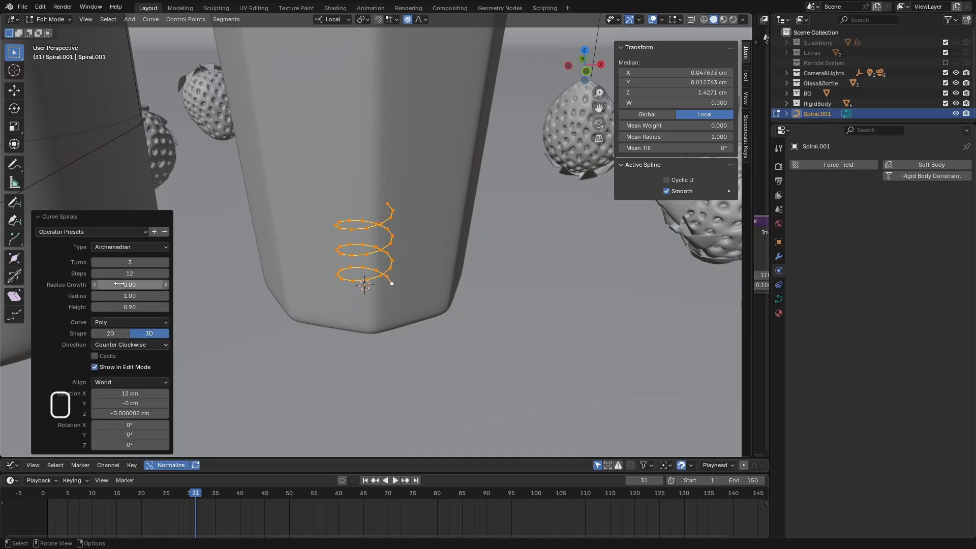
scroll(374, 256, "down", 4)
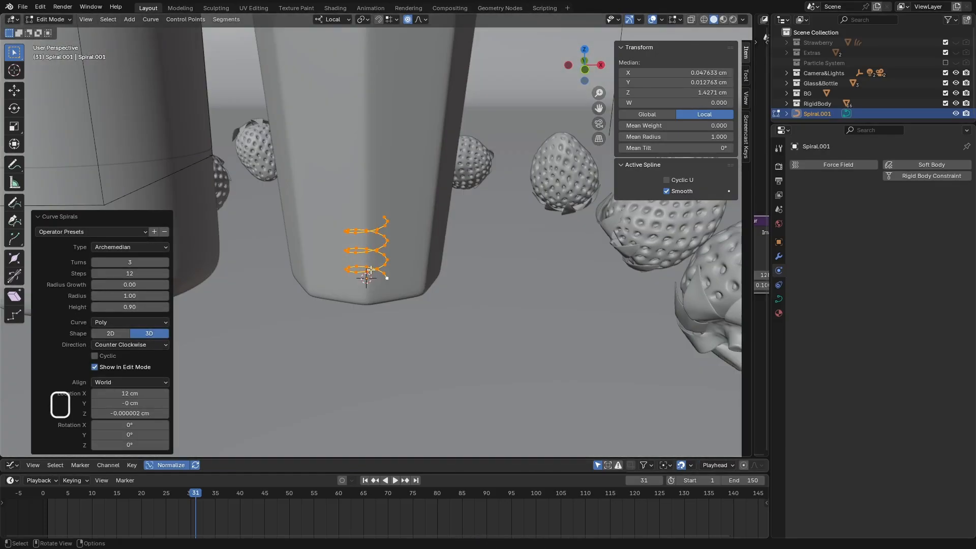
key("KP_1")
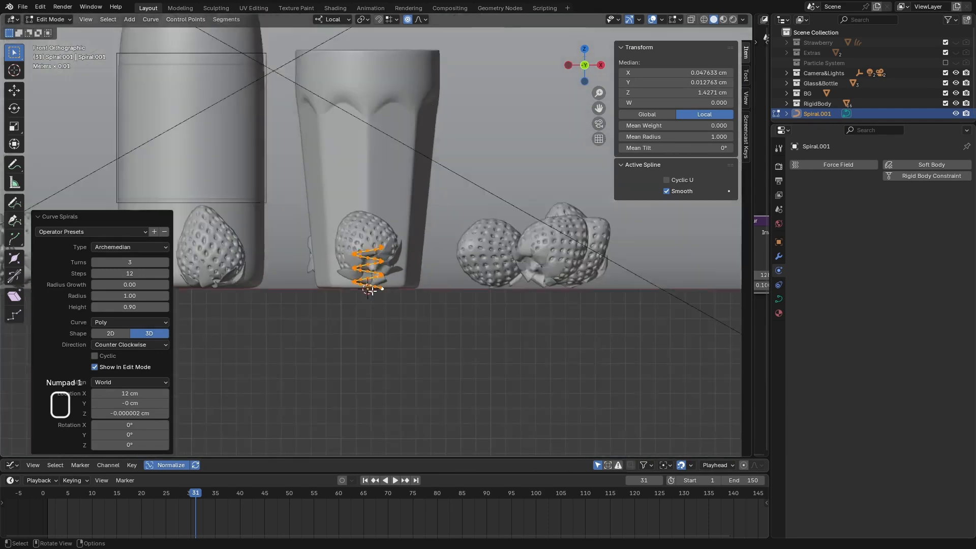
scroll(376, 266, "up", 3)
left_click(44, 221)
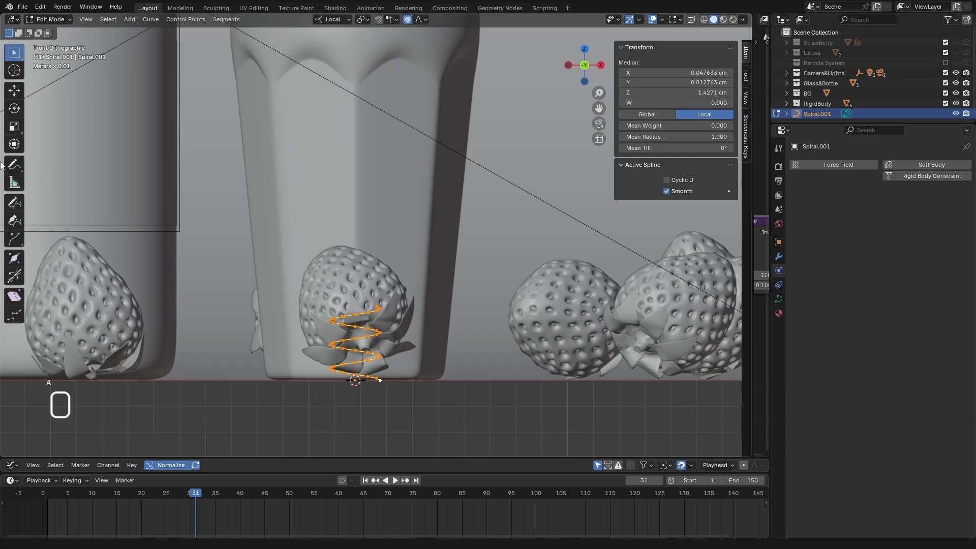
- Move the whole spiral straight up the Z axis to the glass rim, to a median height of about 15.7 cm
left_click(14, 90)
scroll(313, 346, "down", 5)
left_click_drag(329, 321, 329, 174)
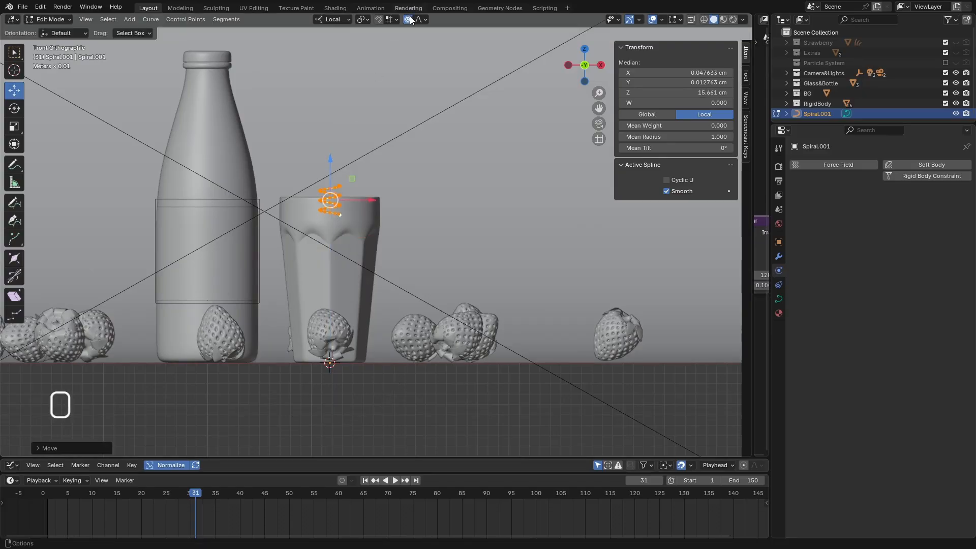
- Move the whole spiral up to a median Z of about 16.3 cm and along X to about 0.47 cm
scroll(391, 107, "up", 3)
mouse_move(283, 243)
left_mouse_down()
mouse_move(285, 215)
mouse_move(286, 228)
left_mouse_up()
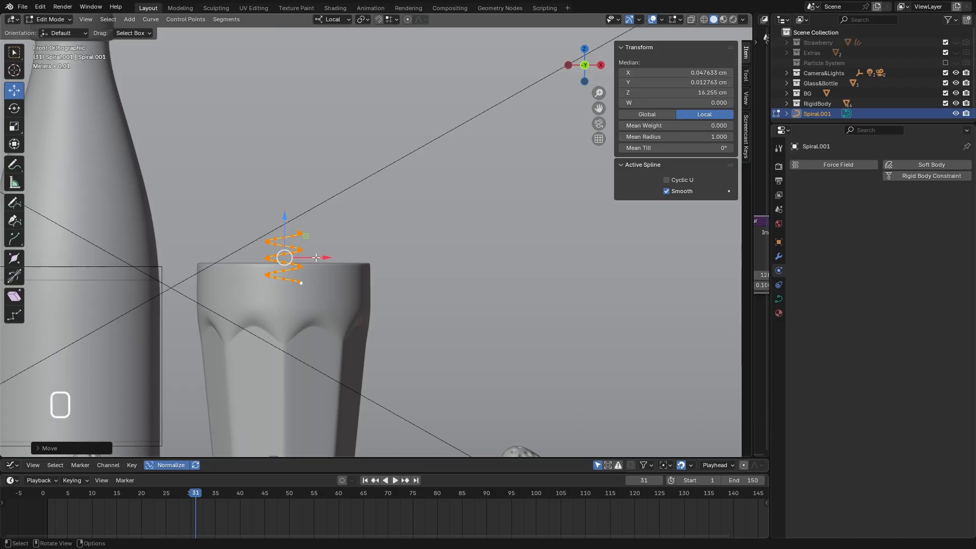
left_click_drag(316, 258, 323, 259)
scroll(315, 268, "up", 2)
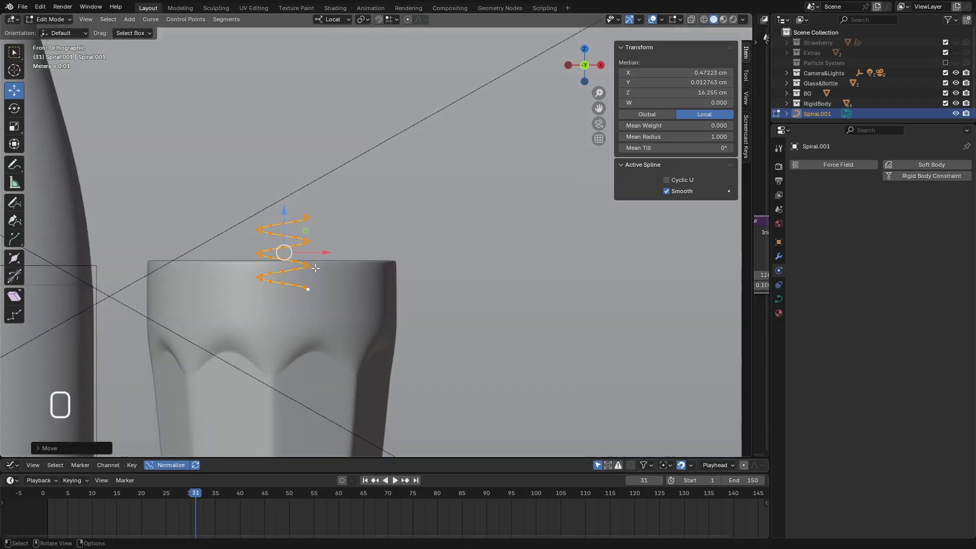
- Widen the spiral slightly without changing its height, then scale it uniformly by about 1.1
scroll(307, 268, "down", 2)
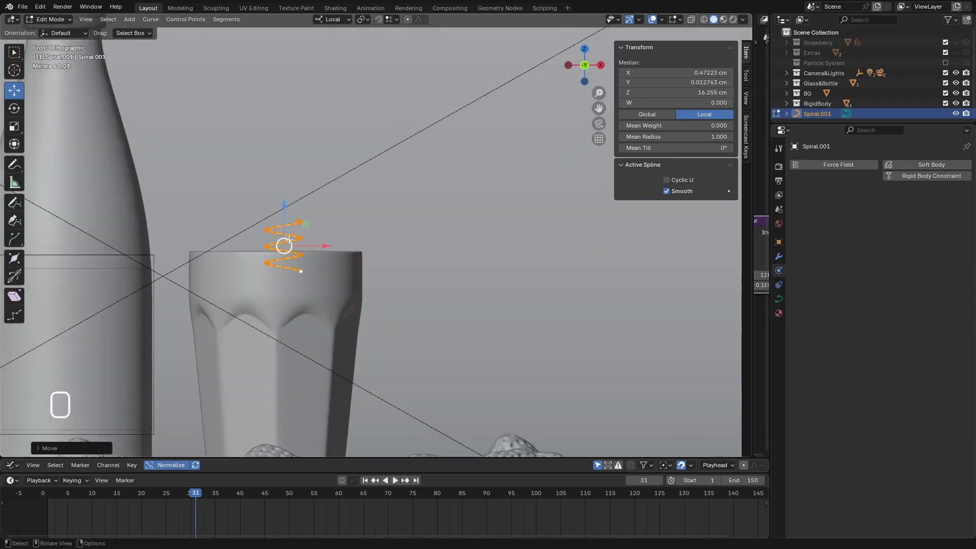
scroll(295, 257, "up", 4)
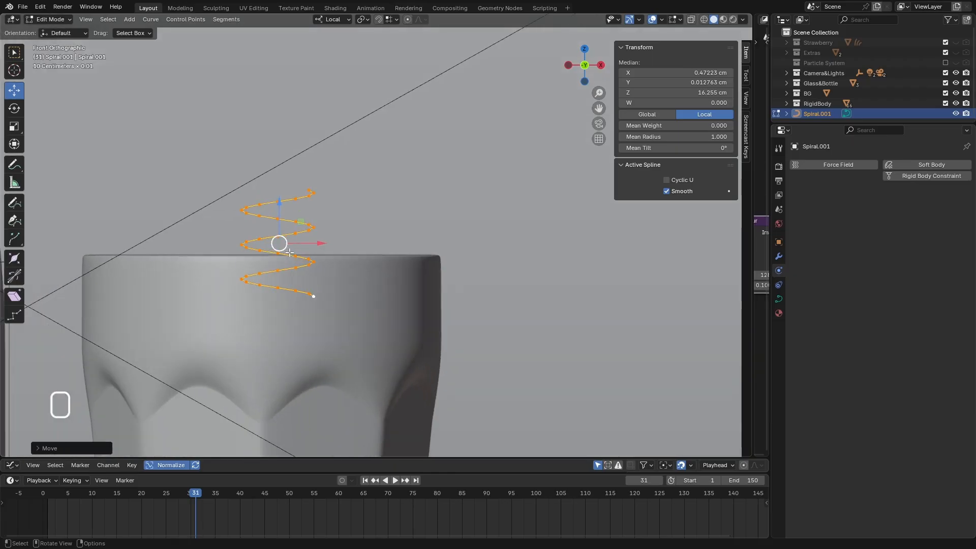
scroll(290, 254, "down", 2)
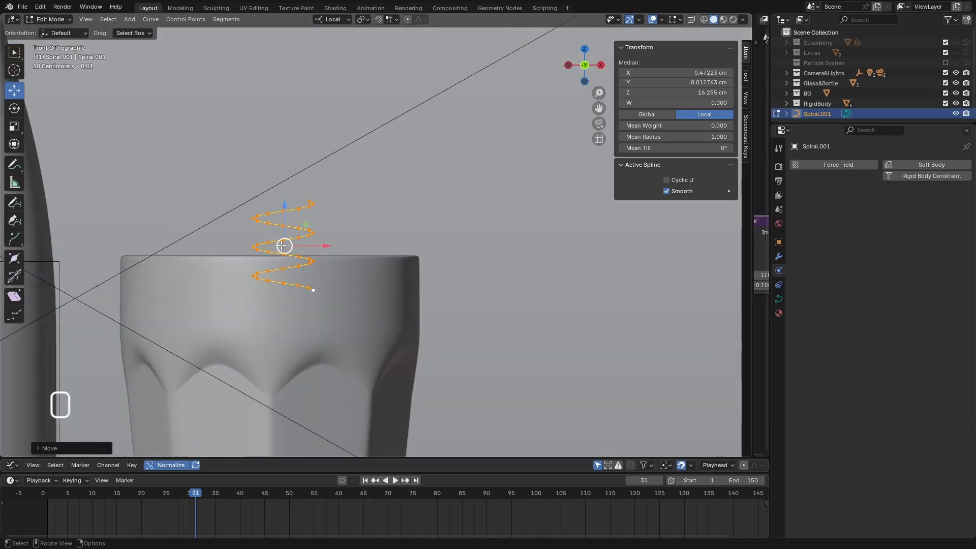
scroll(286, 257, "up", 2)
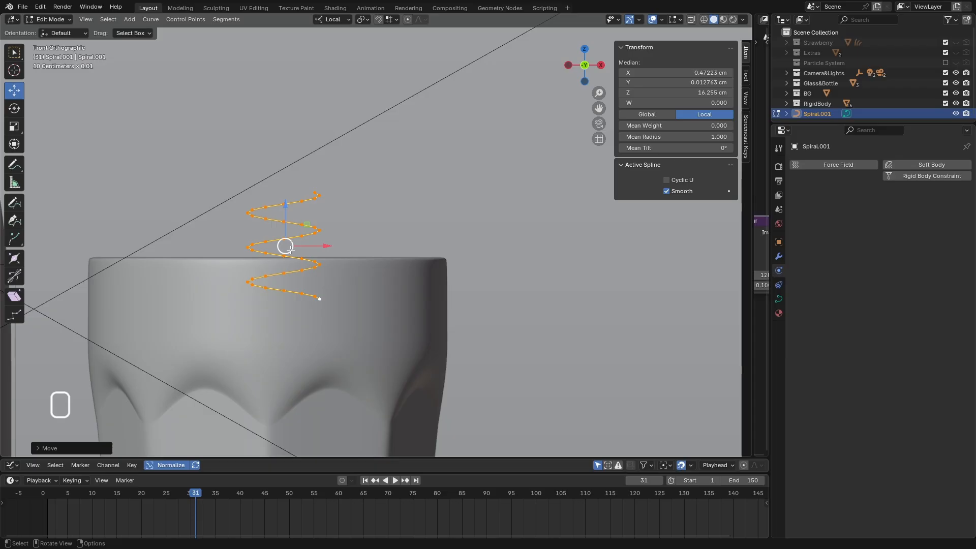
scroll(290, 249, "down", 1)
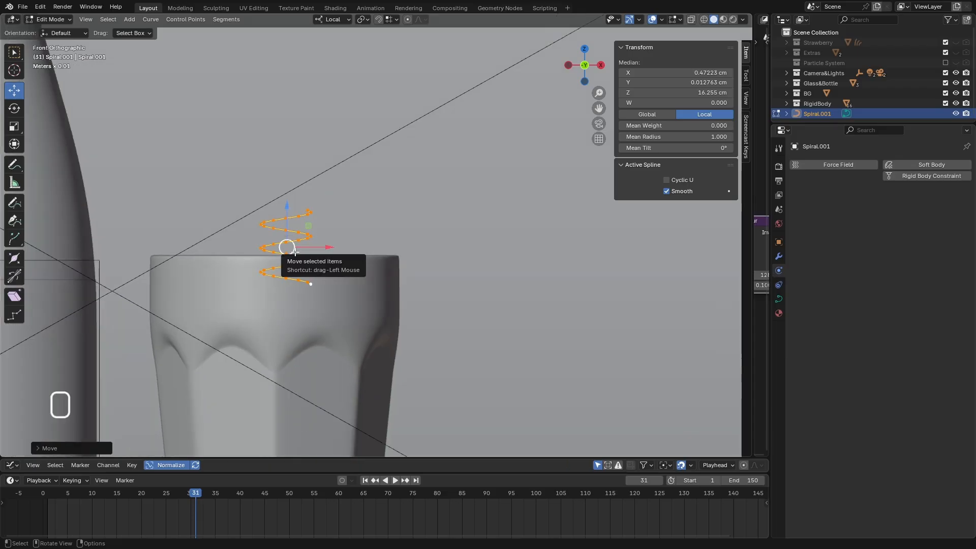
key("s")
key("shift+z")
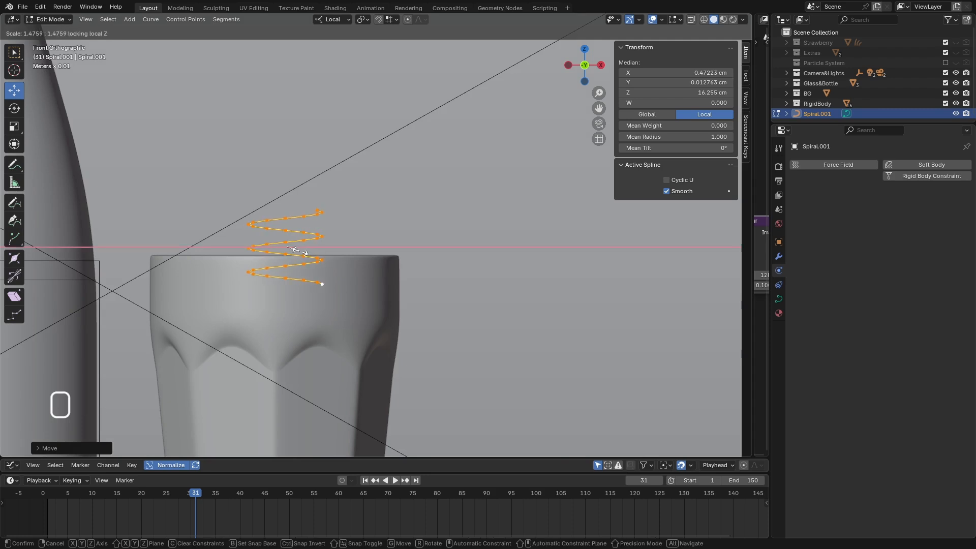
left_click(293, 249)
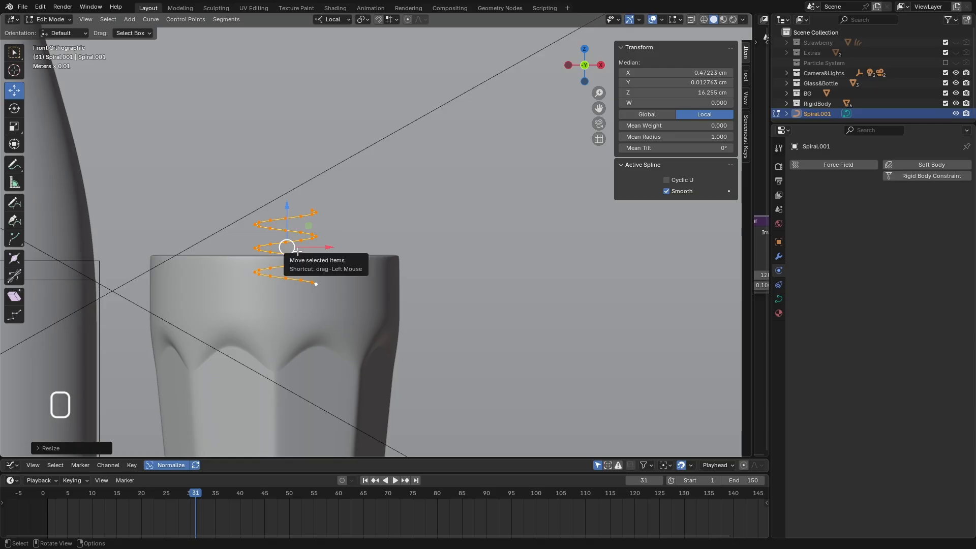
key("s")
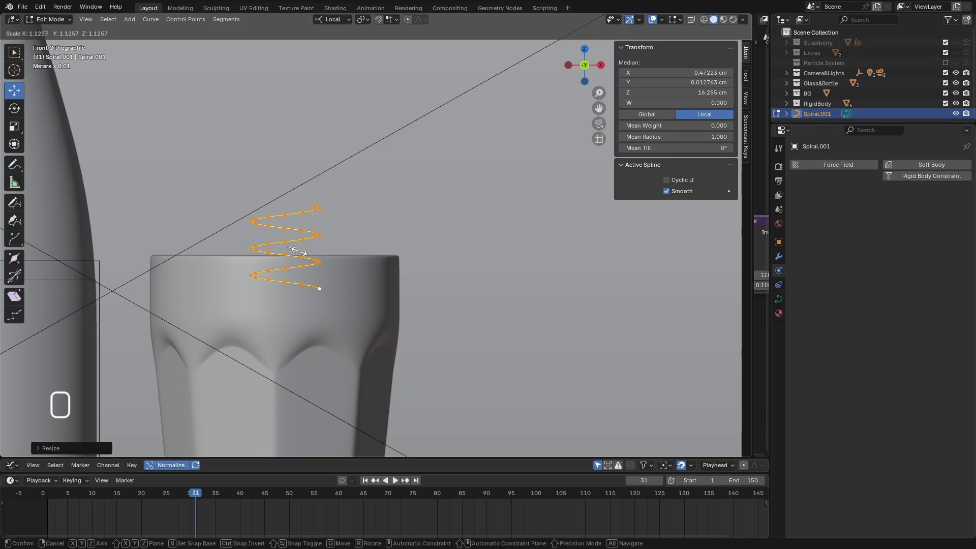
left_click(299, 250)
- Select the control point at the spiral's upper end
scroll(307, 274, "down", 2)
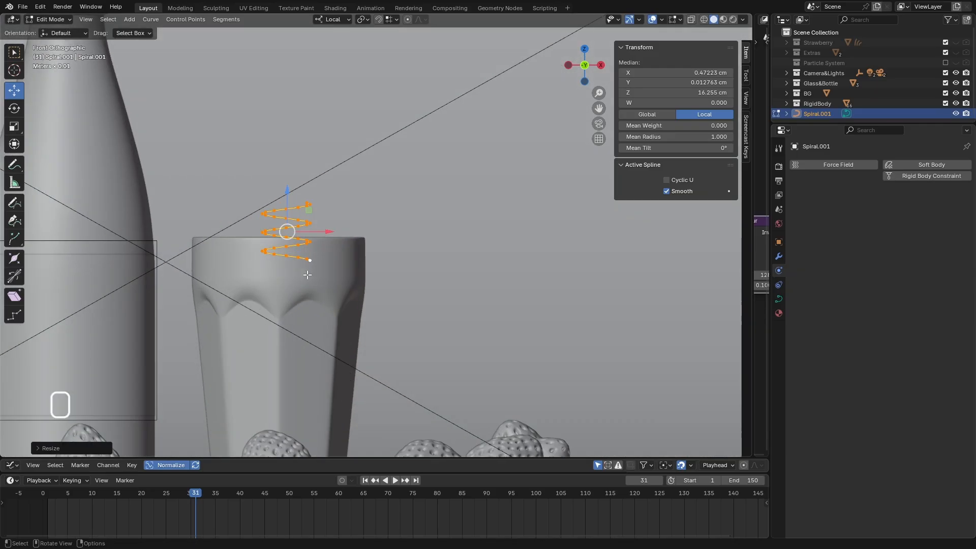
middle_click_drag(311, 212, 323, 231)
scroll(318, 235, "down", 3)
scroll(256, 209, "up", 8)
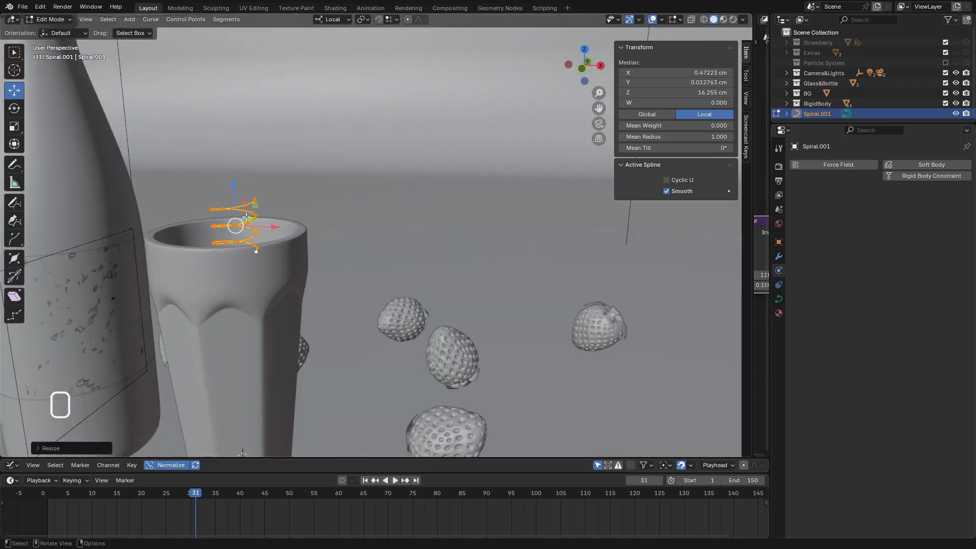
scroll(259, 207, "down", 3)
scroll(258, 208, "down", 2)
left_click(259, 207)
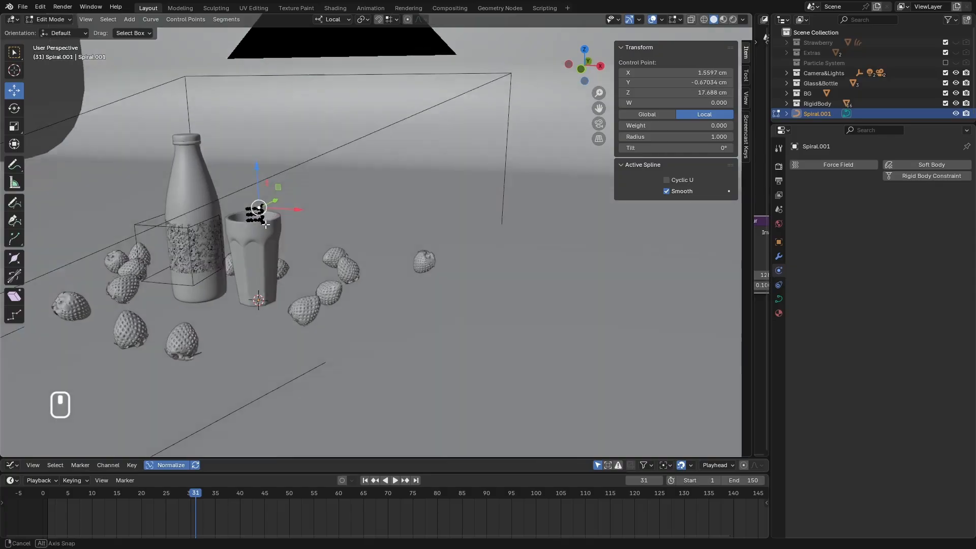
middle_click_drag(259, 208, 305, 198)
scroll(260, 205, "up", 6)
scroll(260, 205, "down", 2)
scroll(254, 201, "up", 4)
left_click(303, 207)
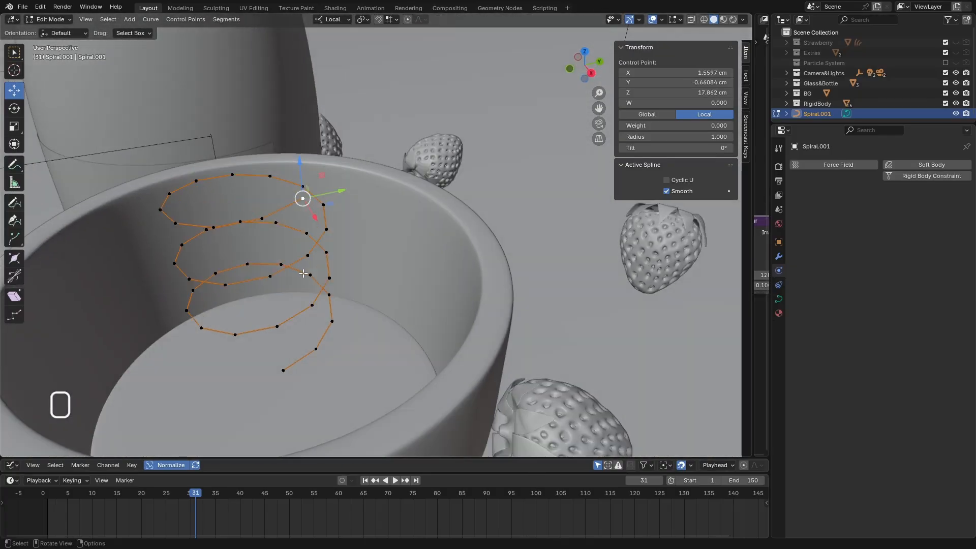
- Try to shift the spiral's upper end control point slightly along the Y axis
key("g")
key("y")
left_click(341, 188)
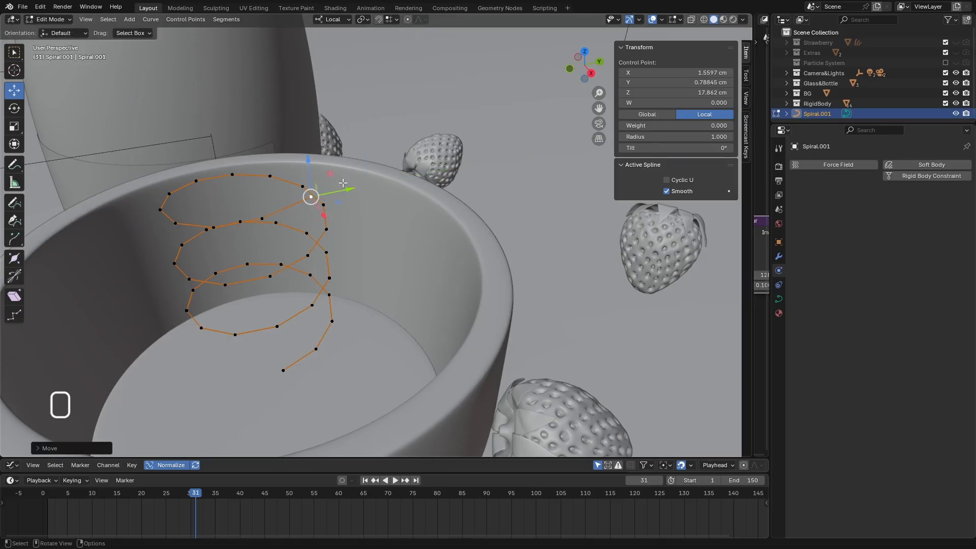
key("ctrl+z")
- Extrude the spiral's upper end point straight up along Z to a height of about 23.7 cm
middle_click_drag(341, 188, 354, 206)
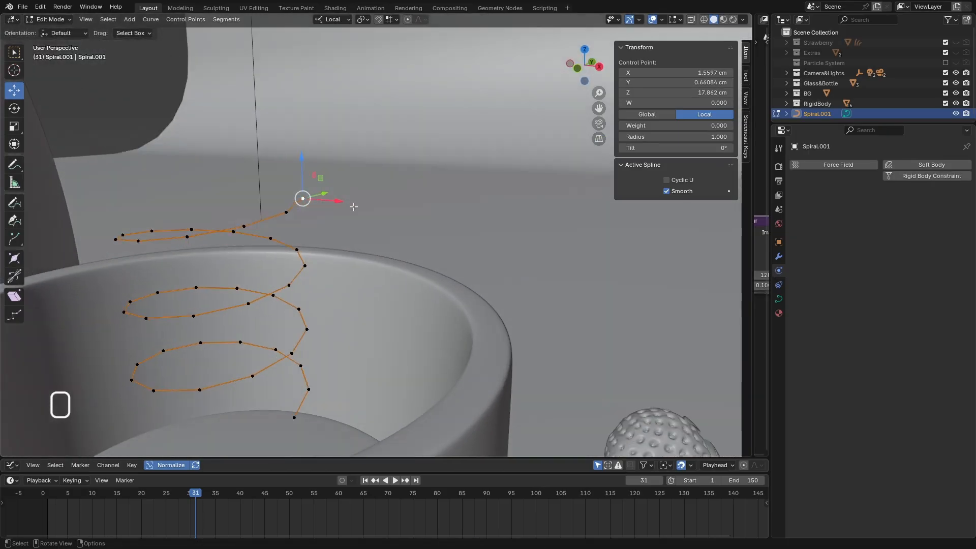
key("KP_1")
key("KP_5")
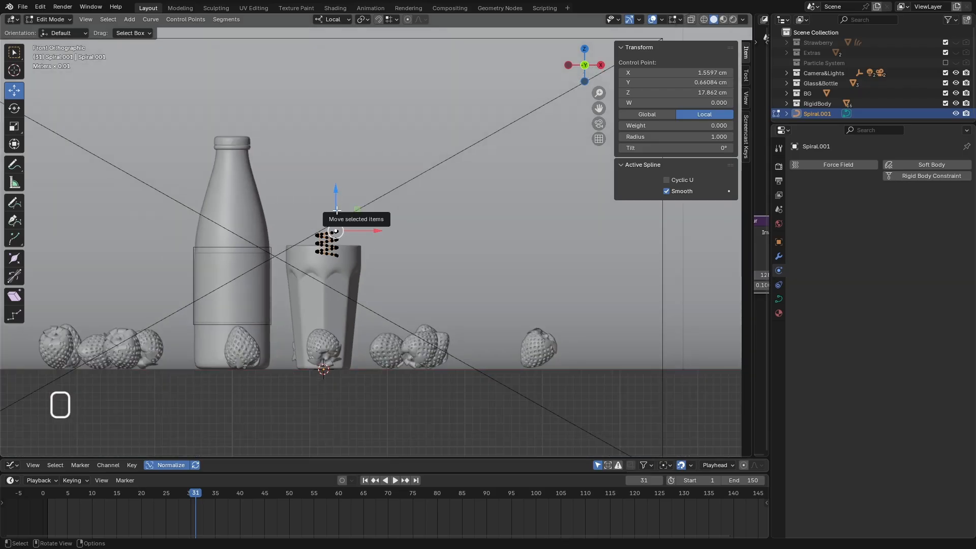
key("e")
key("z")
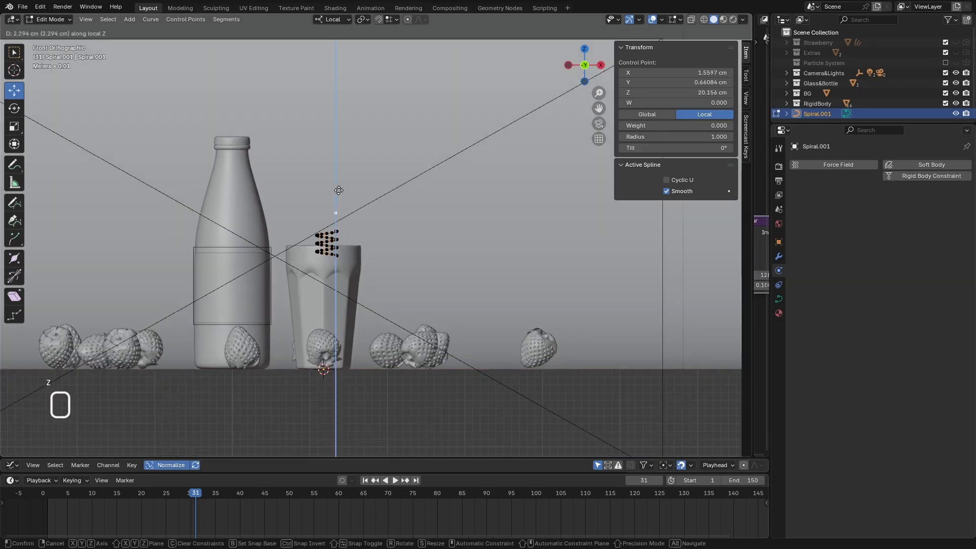
left_click(339, 165)
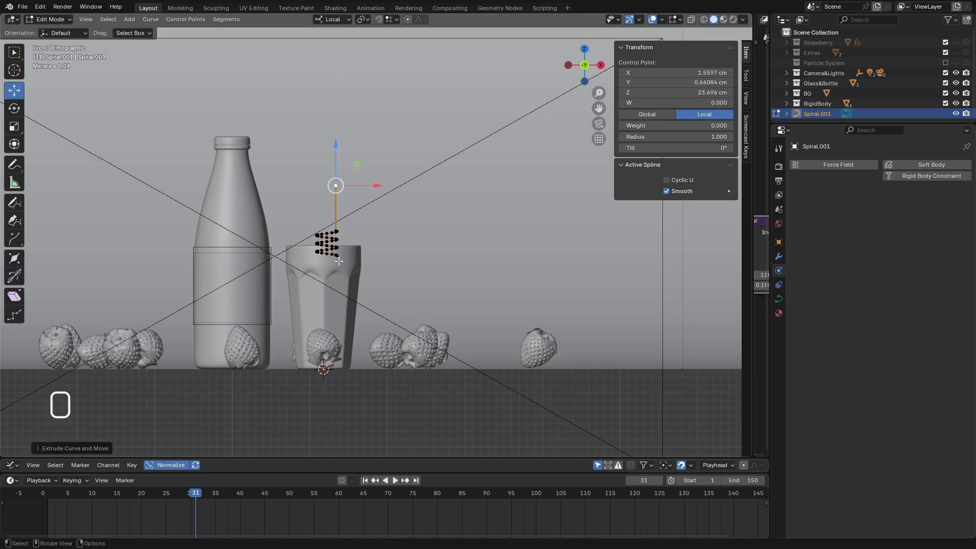
- Select the control point at the spiral's lower end inside the glass
middle_click_drag(339, 260, 339, 239)
scroll(339, 239, "up", 5)
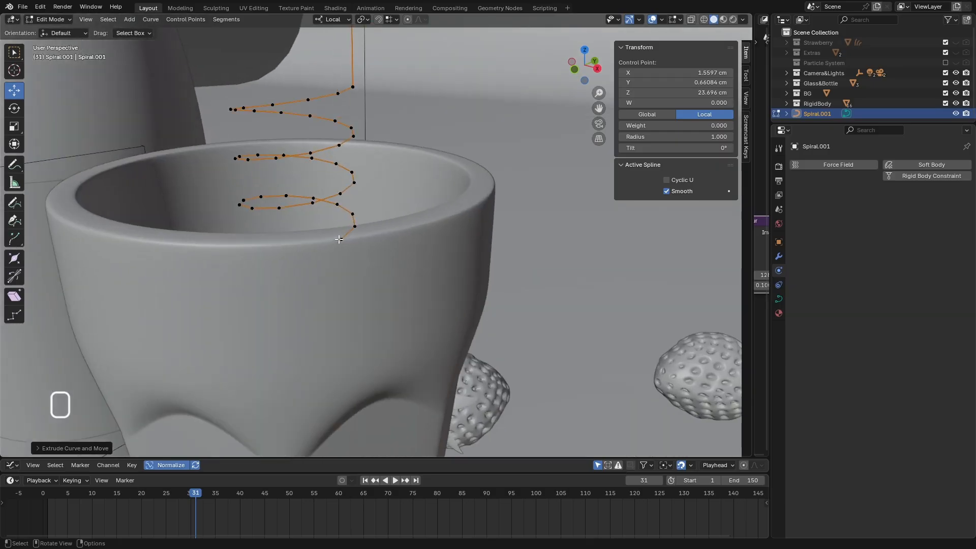
left_click_drag(340, 208, 329, 216)
key("ctrl+z")
middle_click_drag(342, 248, 362, 238)
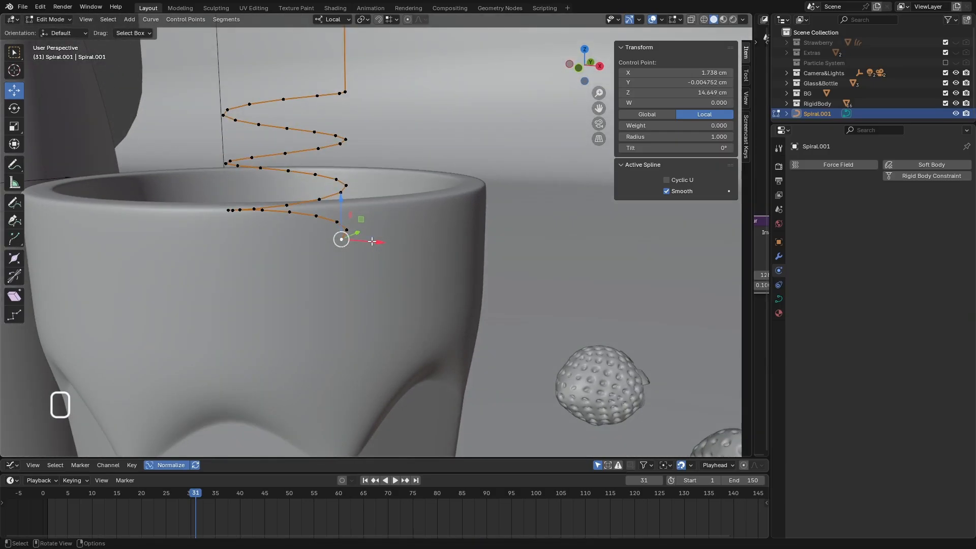
scroll(372, 240, "down", 2)
key("KP_1")
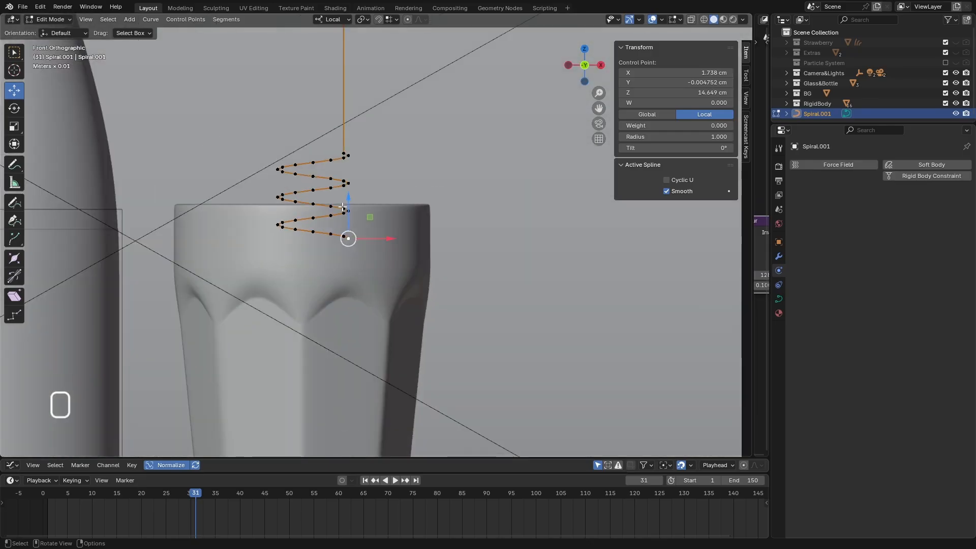
scroll(339, 259, "down", 3)
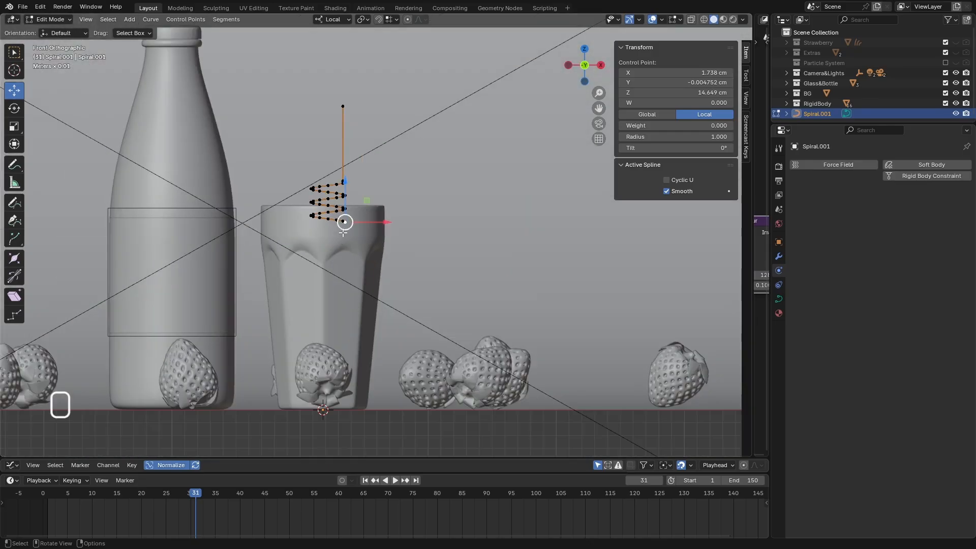
scroll(339, 244, "up", 5)
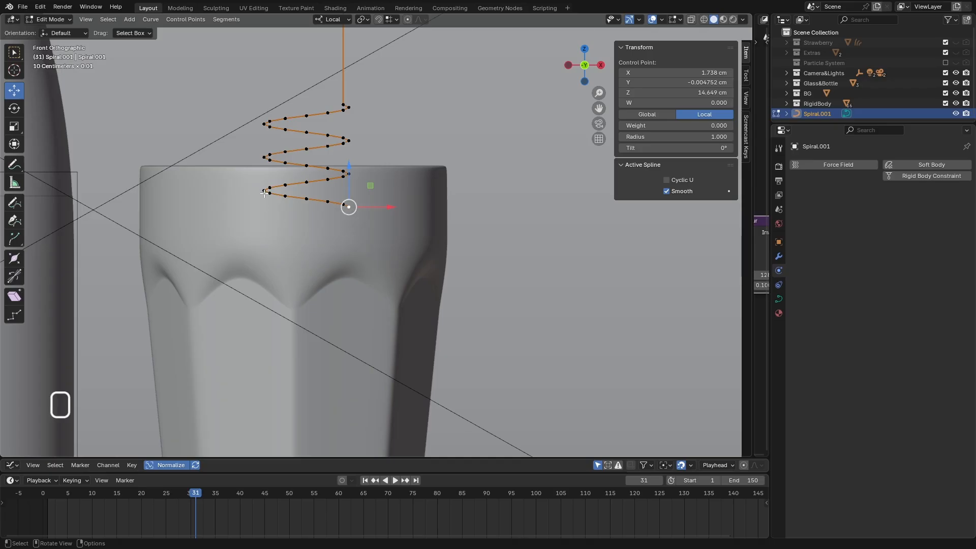
- Select the run of control points from the lower end through about half of the lowest turn and delete them
middle_click_drag(263, 193, 229, 278)
scroll(335, 191, "up", 5)
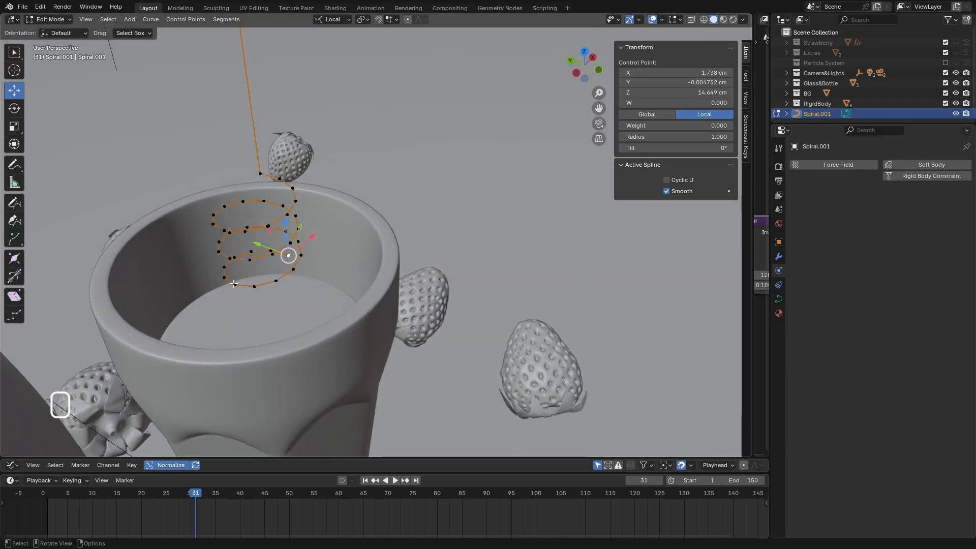
key("ctrl")
left_click(233, 285, "ctrl")
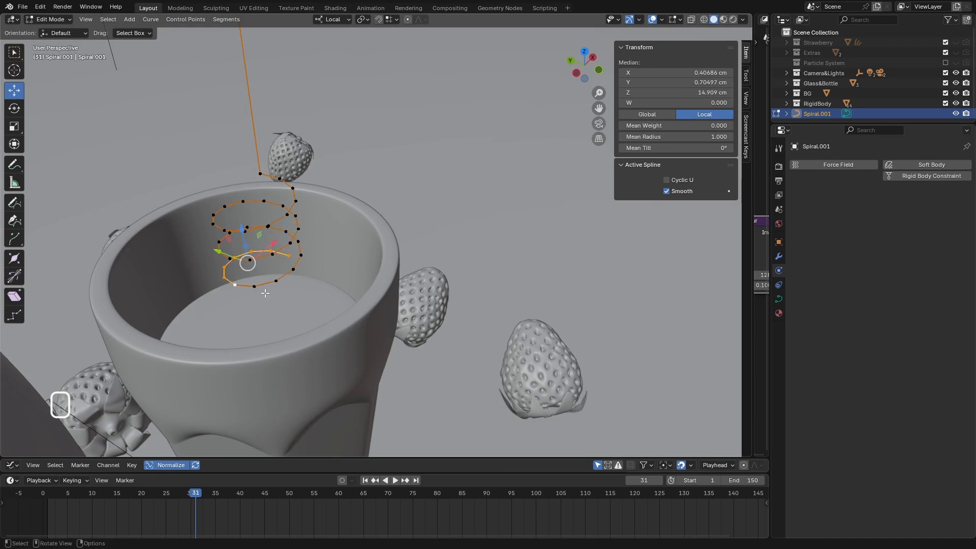
middle_click_drag(234, 285, 240, 283)
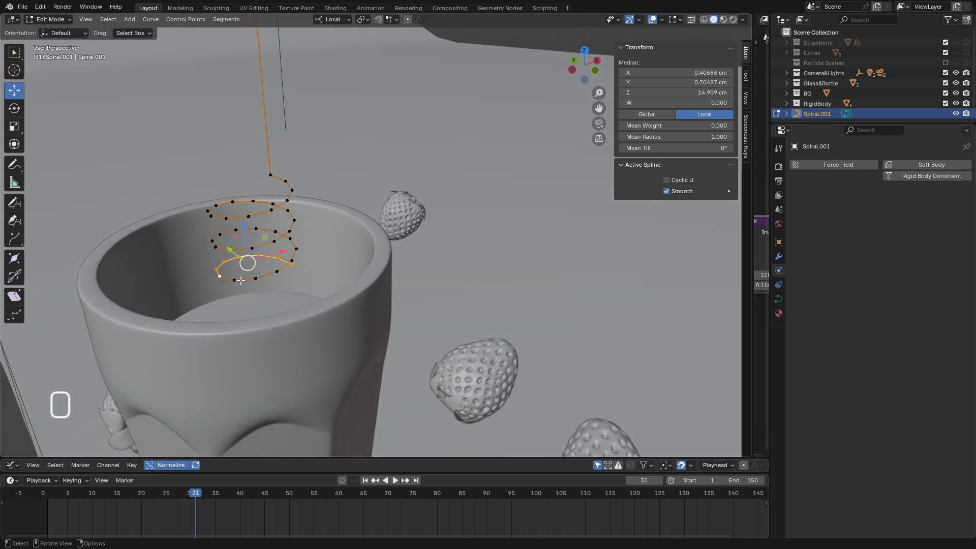
right_click(240, 280)
left_click(226, 279)
- Extrude the shortened spiral's lower end point straight down along Z to about 1.3 cm, near the glass base
left_click(233, 279)
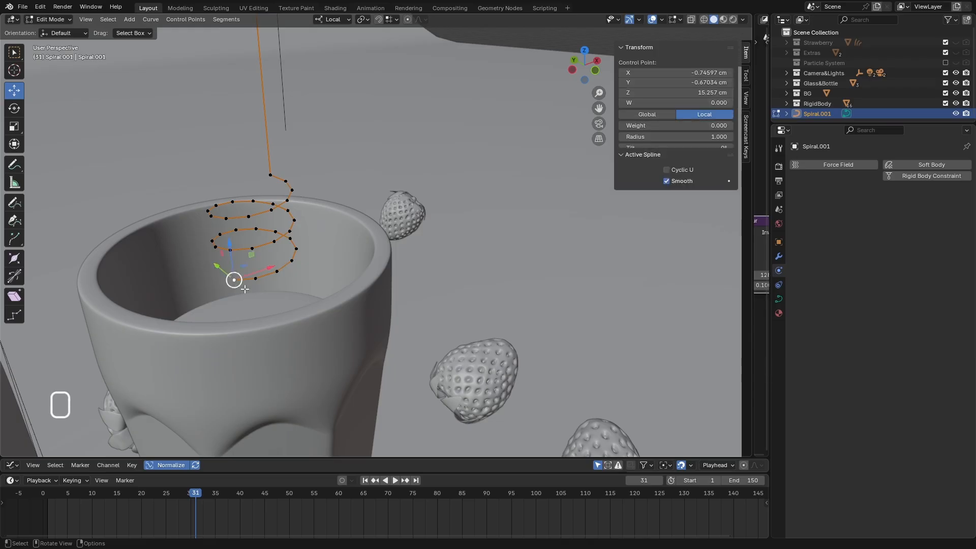
mouse_move(245, 288)
middle_mouse_down()
mouse_move(240, 281)
mouse_move(247, 285)
middle_mouse_up()
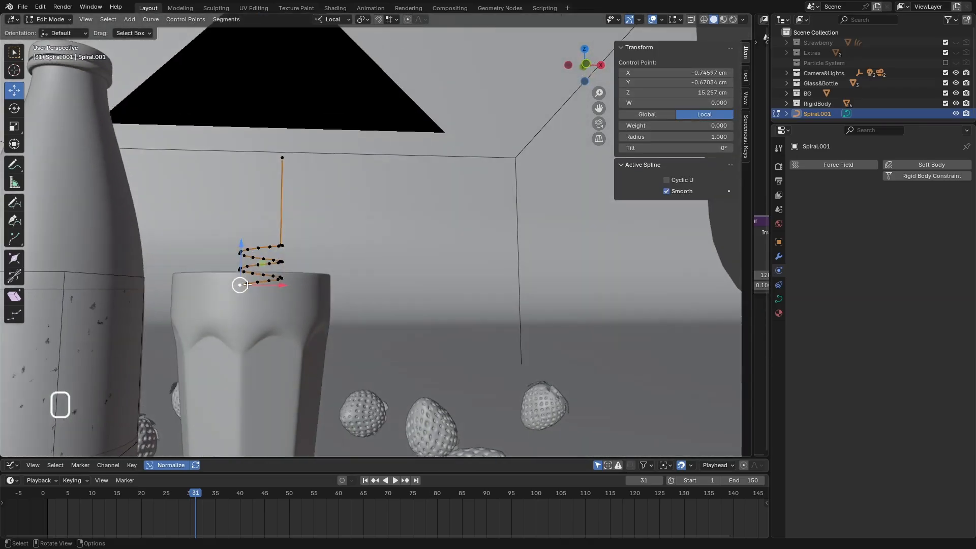
key("KP_1")
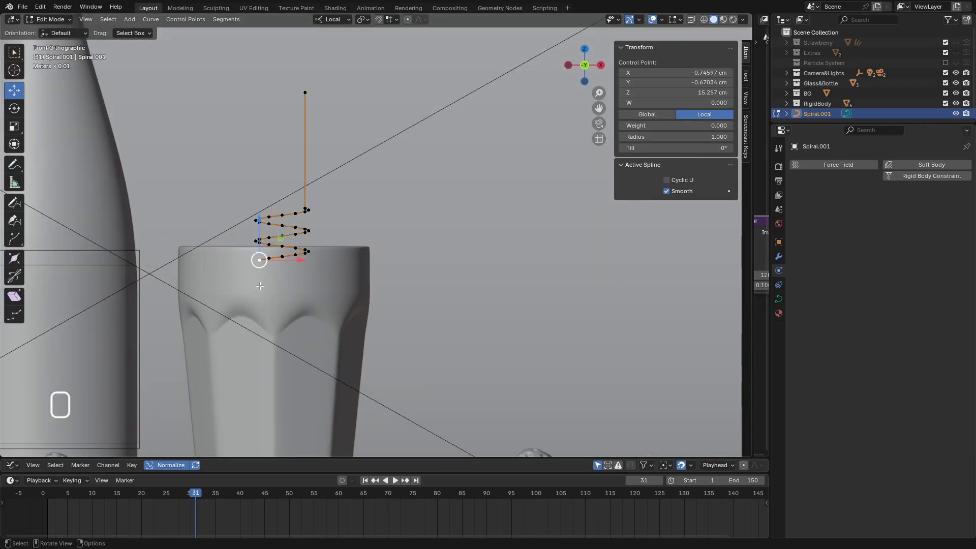
left_click_drag(258, 260, 258, 393)
key("z")
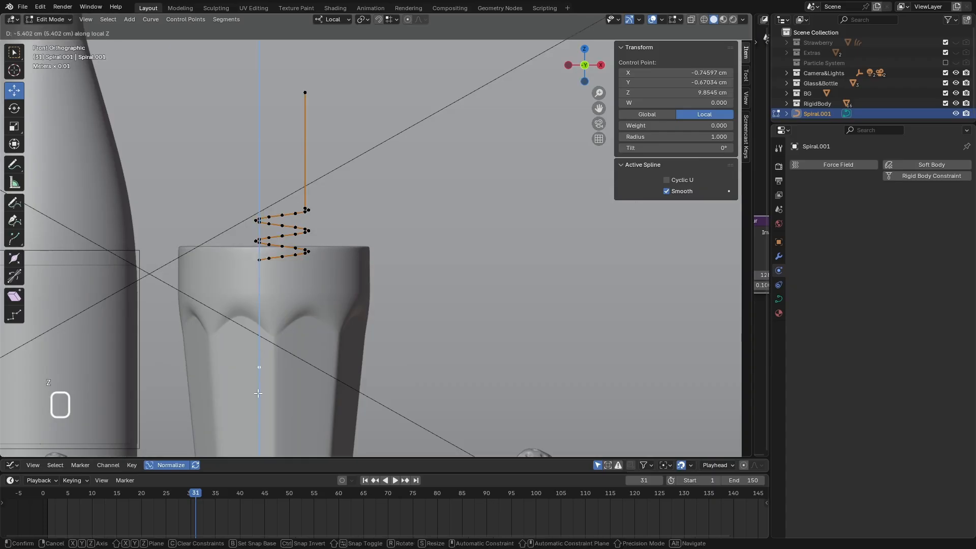
left_click(258, 392)
scroll(262, 325, "down", 7)
scroll(267, 254, "up", 6)
left_click_drag(268, 183, 265, 323)
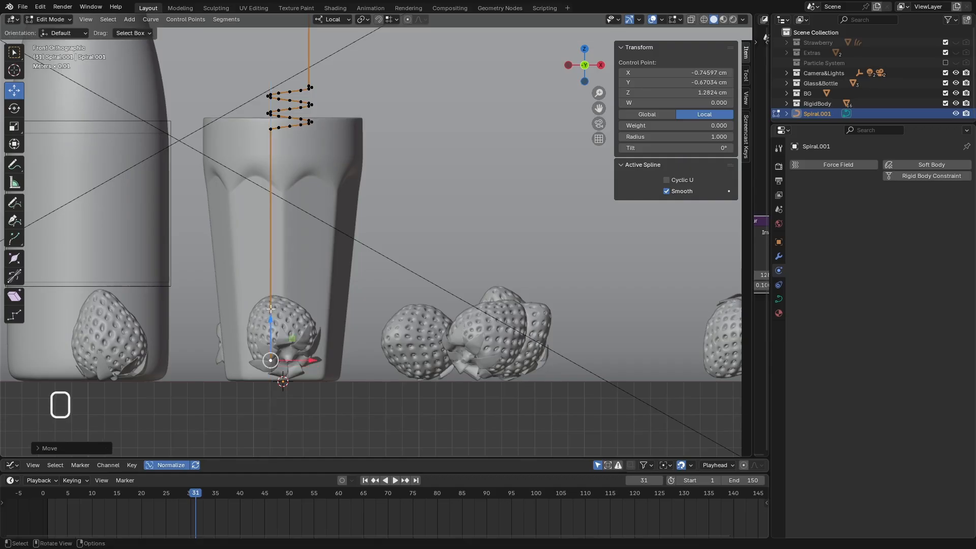
- Select all control points except the lowest one and raise them along Z to a median of about 18.4 cm
scroll(275, 320, "down", 3)
scroll(277, 356, "up", 5)
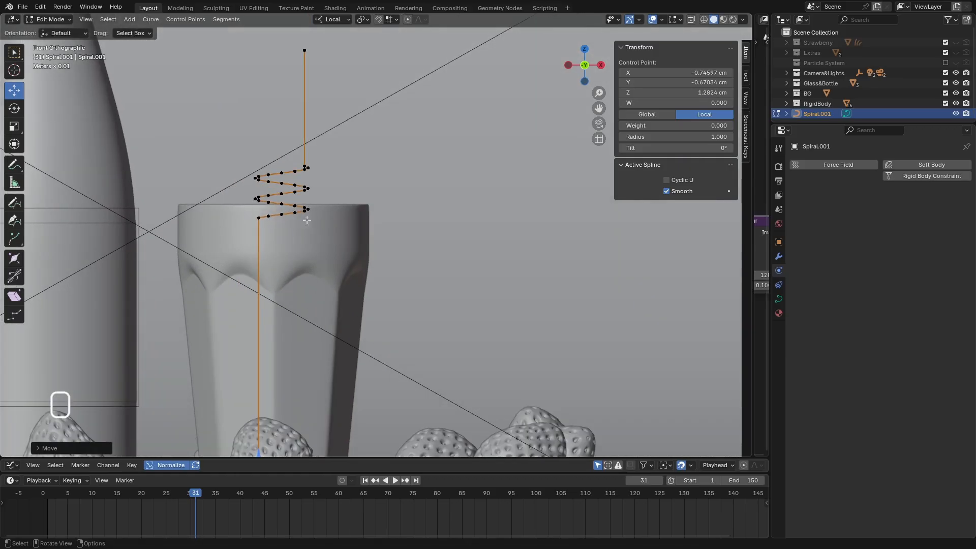
scroll(306, 220, "down", 2)
left_click_drag(341, 79, 254, 226)
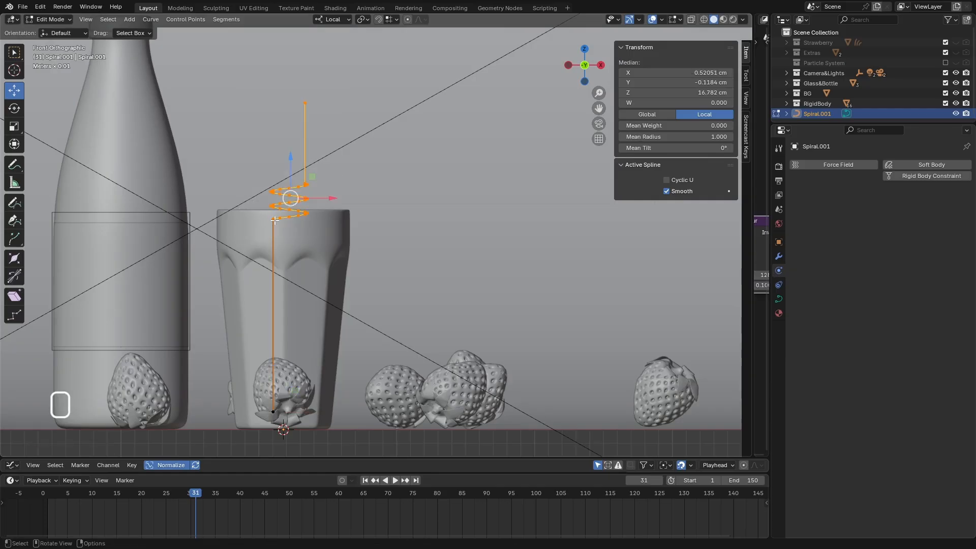
left_click_drag(291, 162, 294, 135)
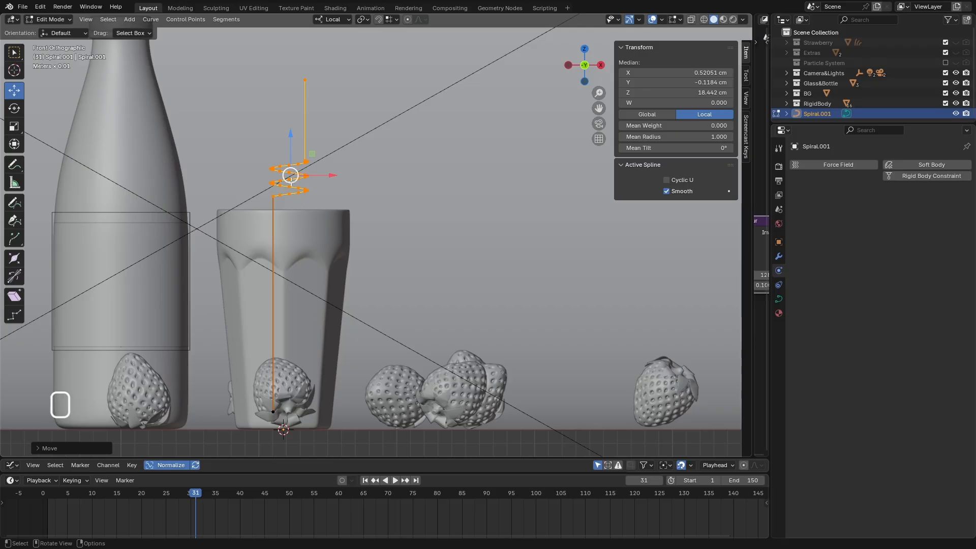
- Select both ends of the straight section running from the spiral down into the glass and subdivide it with 5 cuts
scroll(293, 196, "up", 4)
left_click(244, 190)
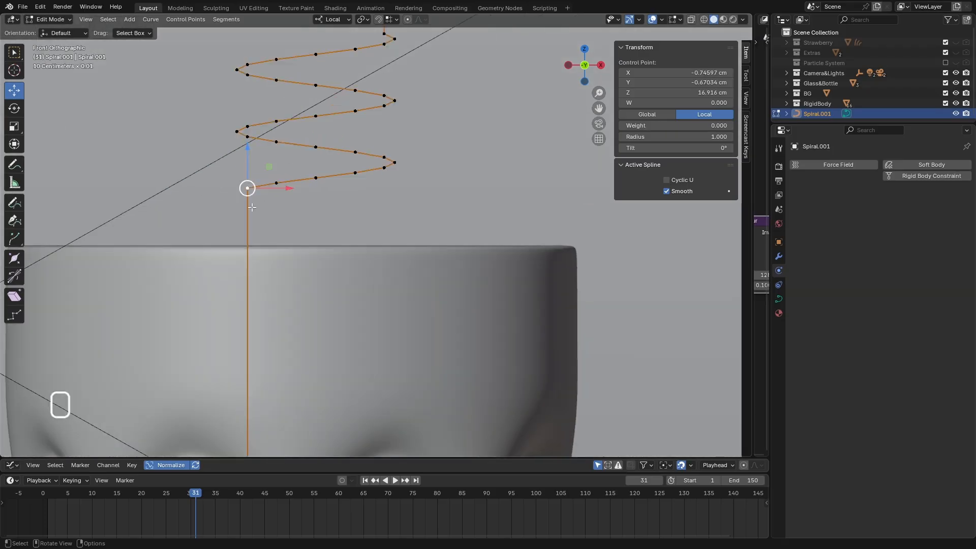
scroll(248, 194, "up", 2)
scroll(249, 162, "down", 8)
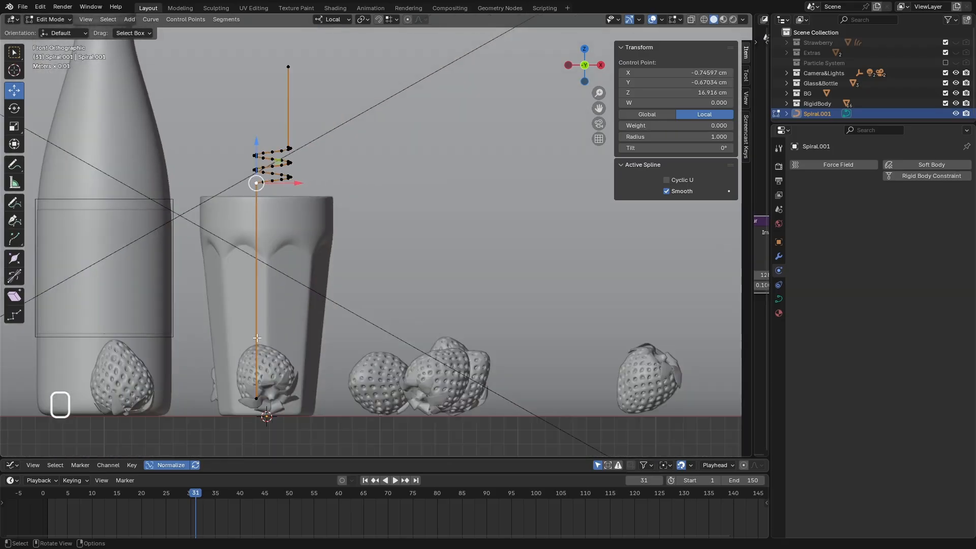
key("shift")
left_click(256, 397, "shift")
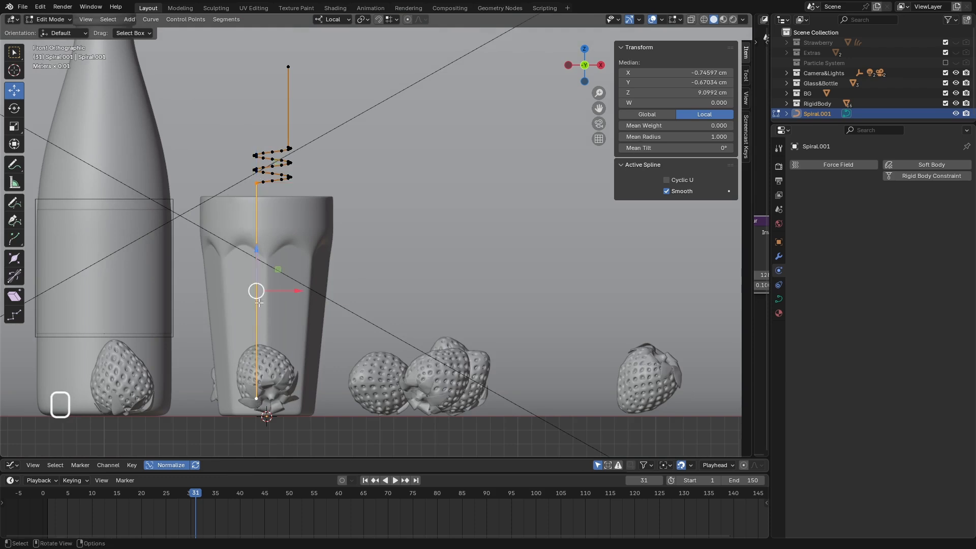
scroll(256, 303, "up", 1)
right_click(257, 303)
left_click(234, 275)
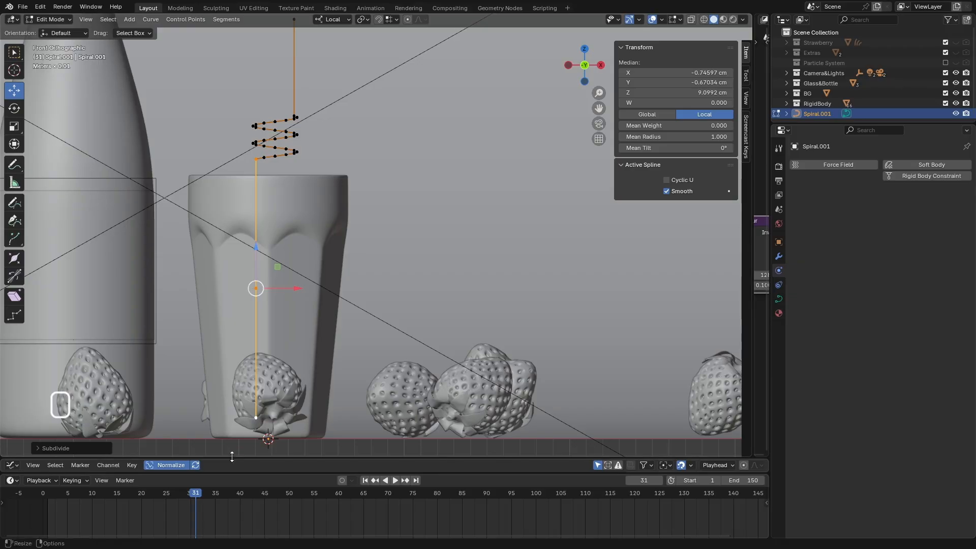
left_click(36, 446)
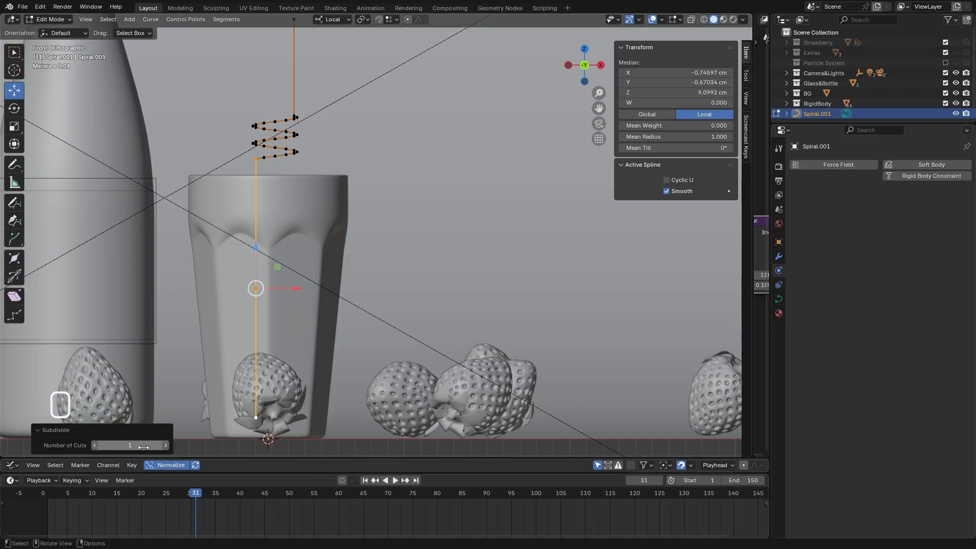
left_click(166, 445)
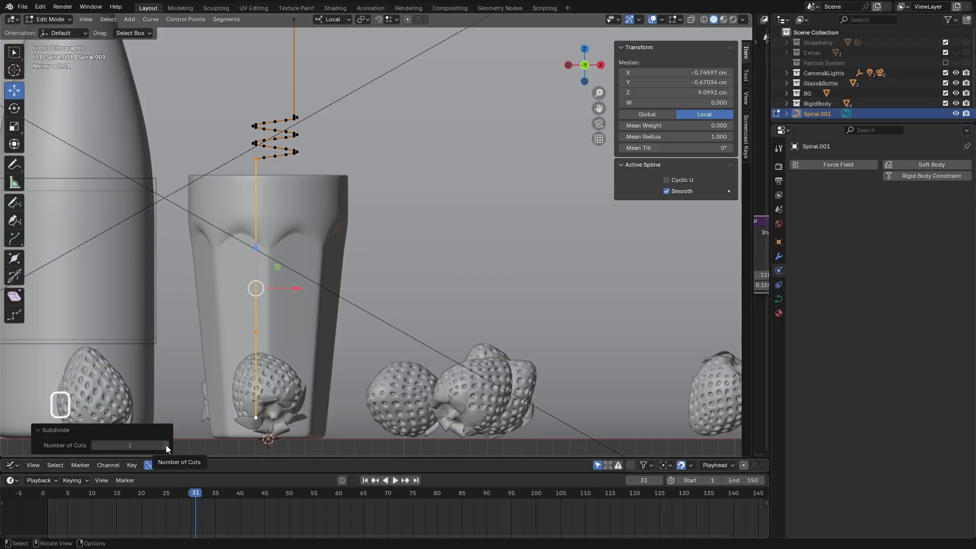
left_click(148, 445)
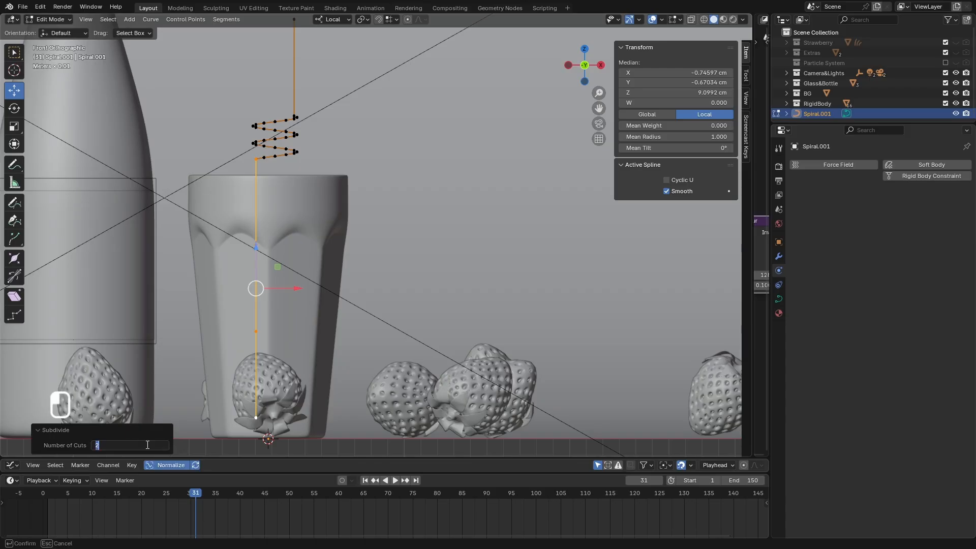
key("Return")
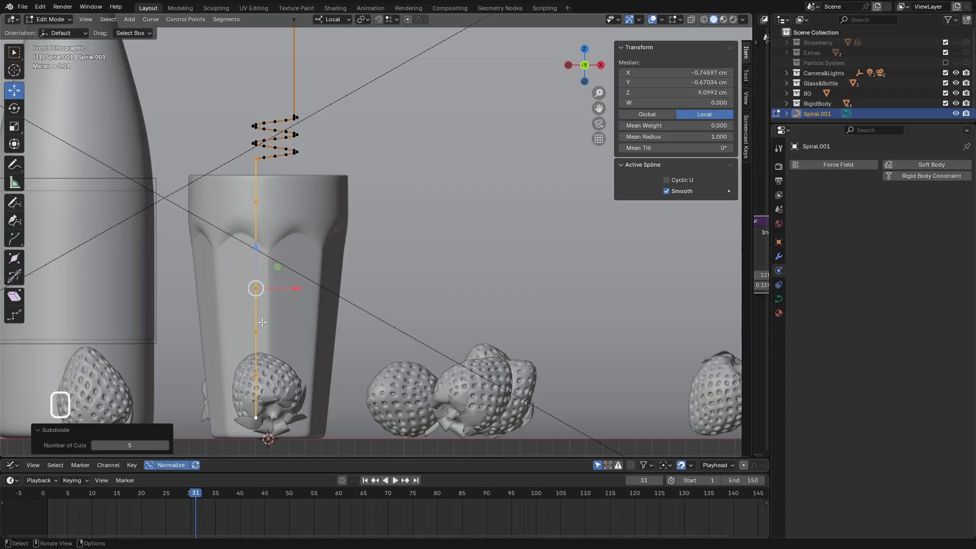
- Select both ends of the straight section above the spiral and subdivide it with 3 cuts
scroll(267, 146, "down", 4)
scroll(302, 83, "up", 5)
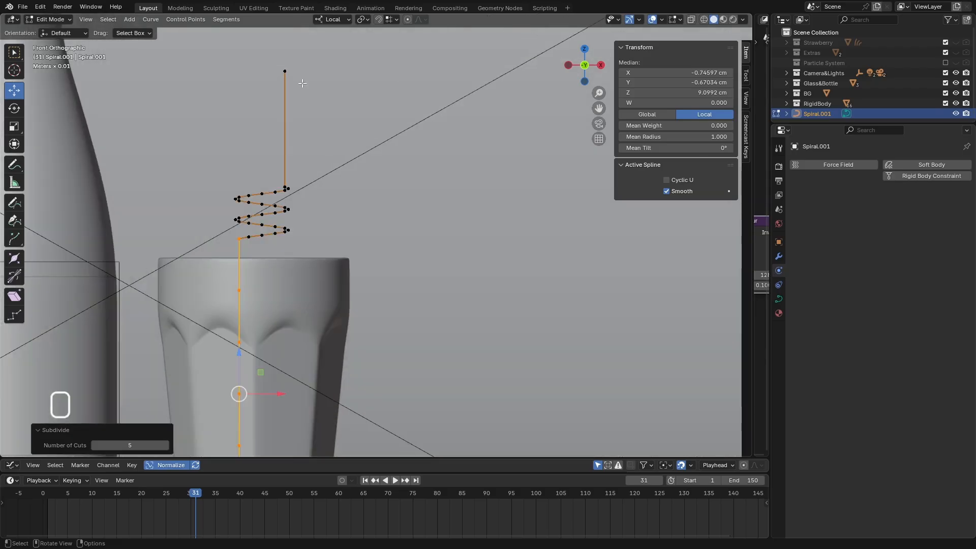
left_click(285, 71)
middle_click_drag(289, 179, 288, 233)
scroll(299, 211, "down", 6)
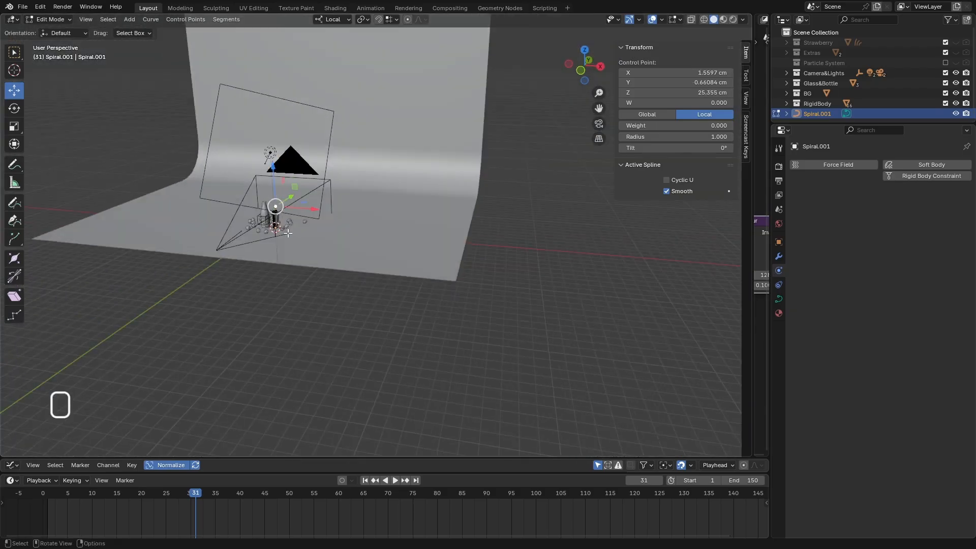
scroll(279, 217, "up", 8)
scroll(277, 244, "down", 2)
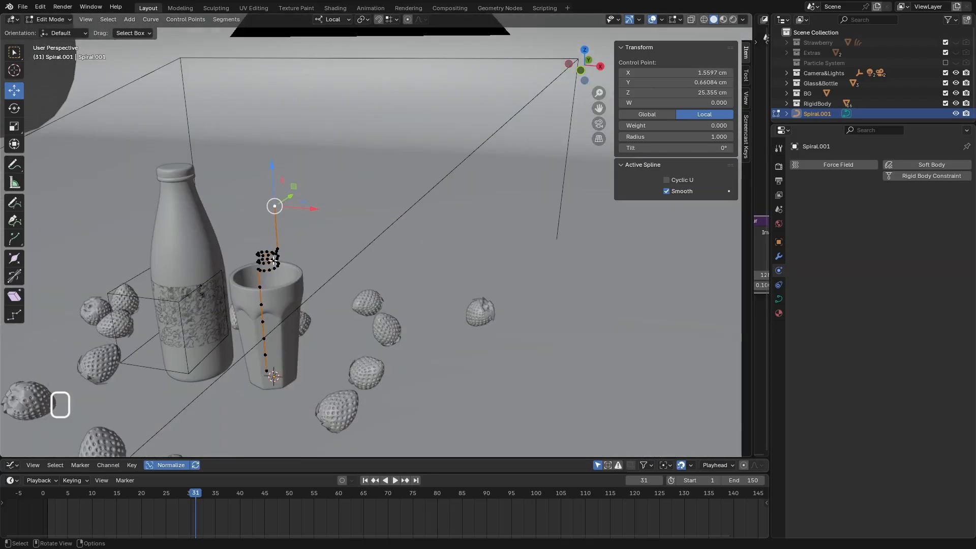
scroll(289, 239, "up", 4)
scroll(279, 259, "up", 2)
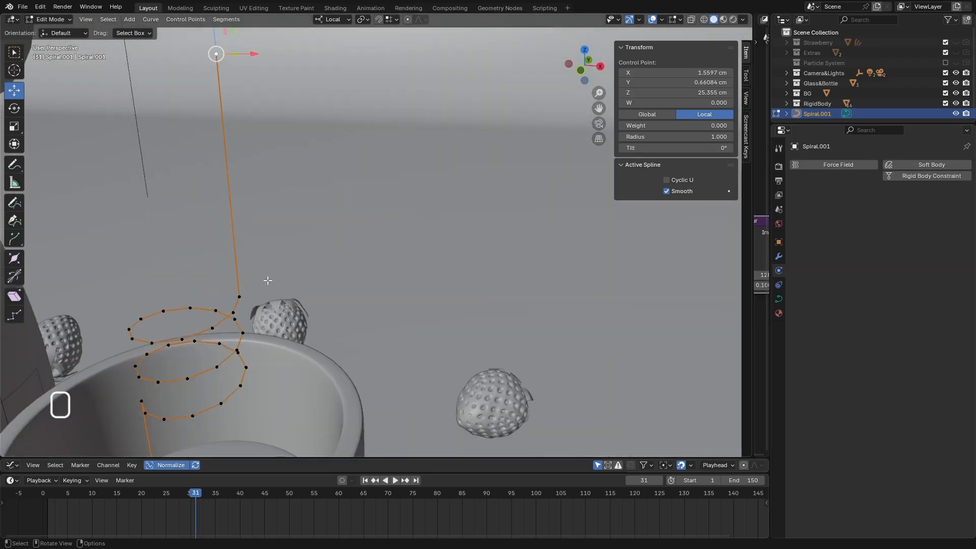
left_click(238, 295, "shift")
right_click(227, 262)
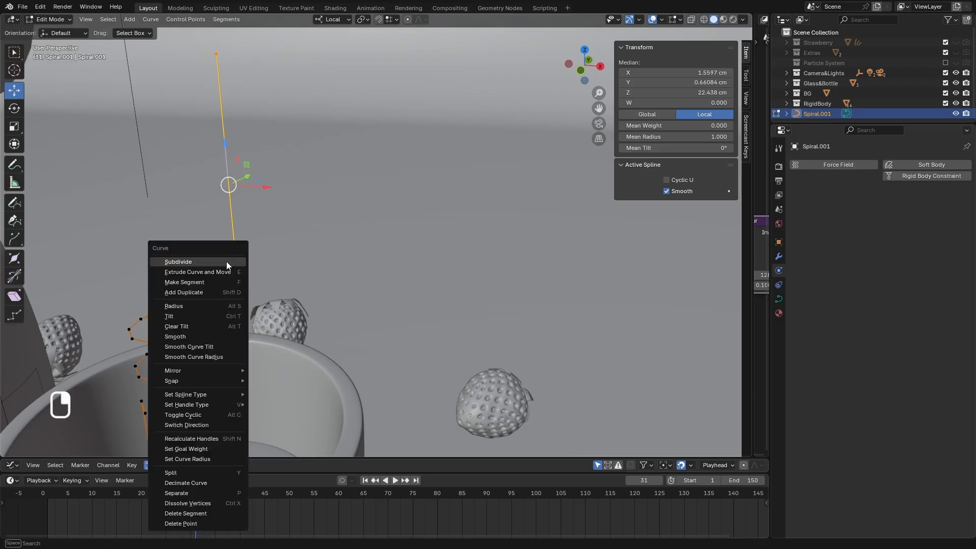
left_click(226, 261)
left_click(147, 444)
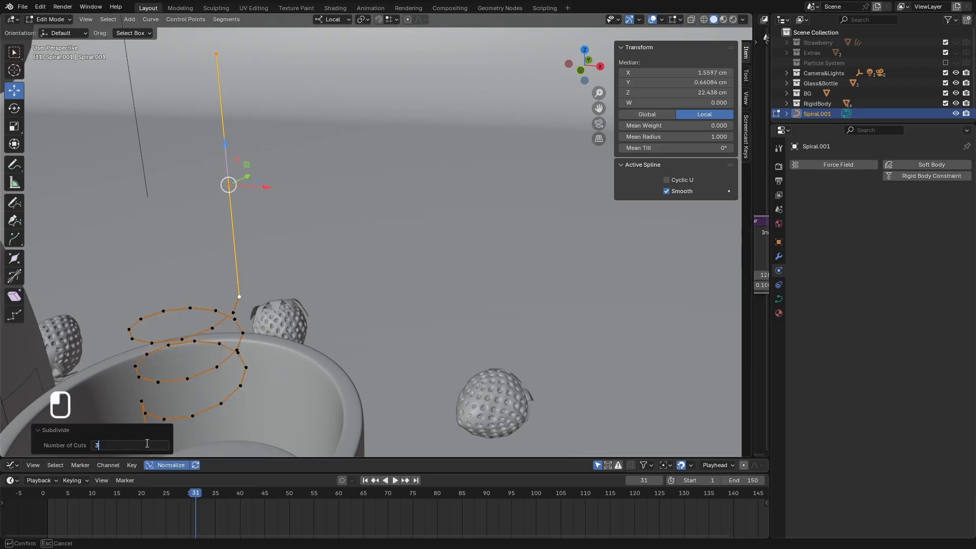
key("Return")
- Raise the control point at the base of the upper straight section along local Z to about 20.2 cm
middle_click_drag(309, 209, 260, 281)
scroll(277, 257, "up", 8)
scroll(282, 252, "down", 3)
scroll(260, 281, "down", 6)
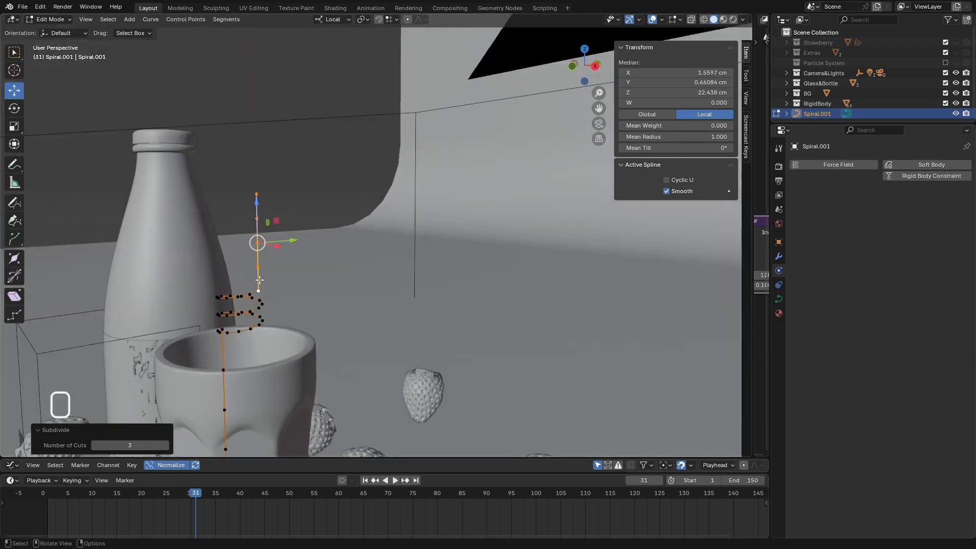
scroll(260, 280, "up", 6)
left_click(257, 327)
left_click_drag(257, 306, 252, 200)
left_click(255, 283)
left_click_drag(254, 264, 254, 254)
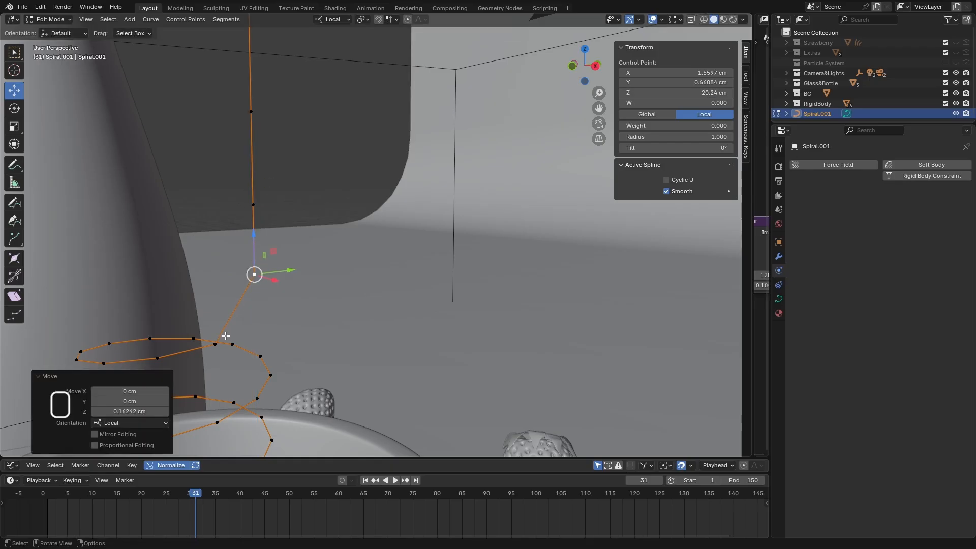
- Subdivide the segment between the raised point and the spiral's top end with 1 cut
scroll(240, 333, "down", 6)
middle_click_drag(242, 332, 227, 330)
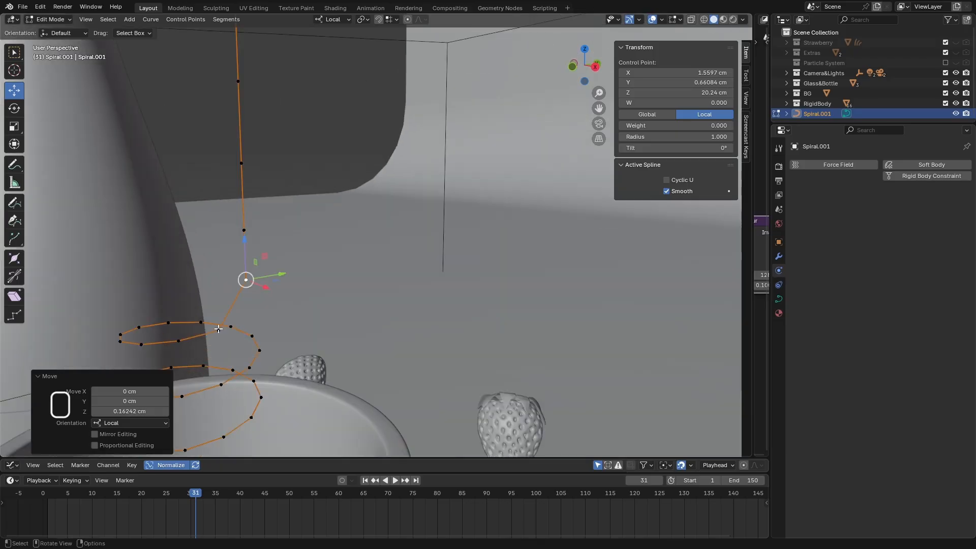
left_click(218, 330, "shift")
mouse_move(219, 329)
middle_mouse_down()
mouse_move(178, 336)
mouse_move(250, 344)
mouse_move(238, 319)
mouse_move(228, 326)
middle_mouse_up()
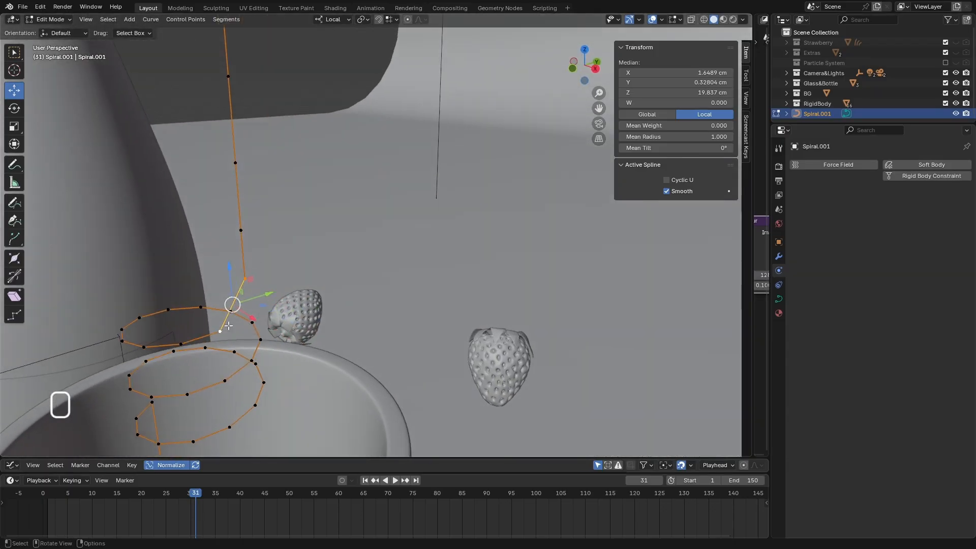
right_click(232, 317)
left_click(209, 275)
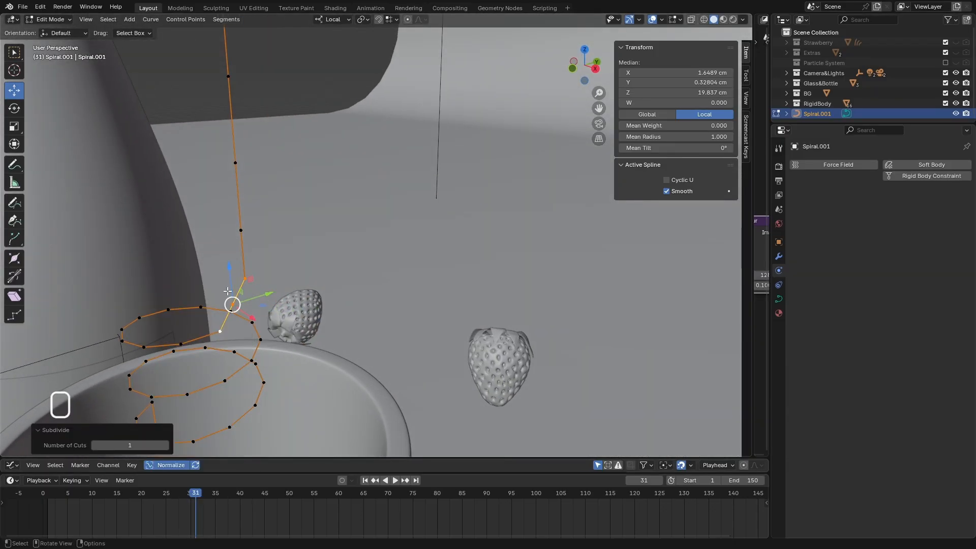
- Set the transform orientation to Normal and nudge the upper bend's new midpoint slightly along its normal X axis
left_click(232, 304)
middle_click_drag(232, 304, 299, 88)
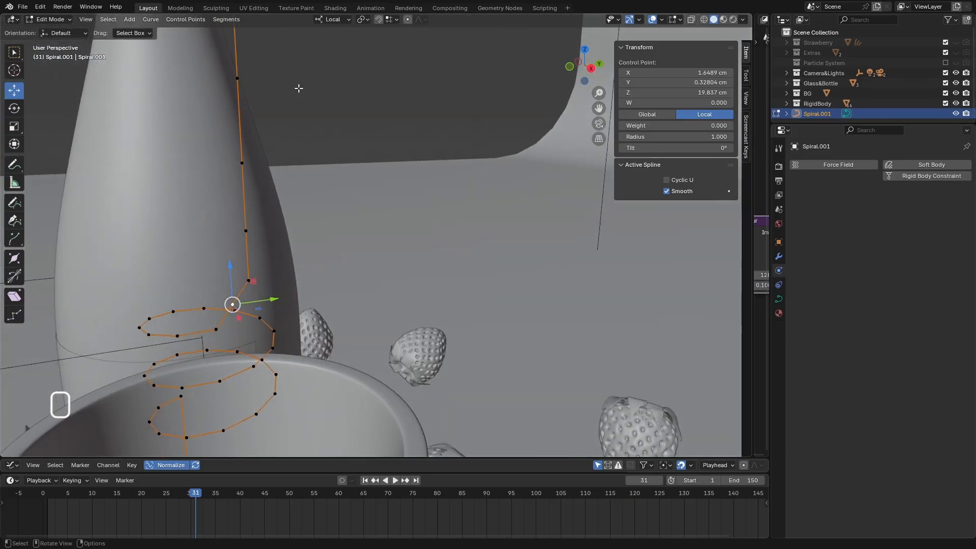
left_click(332, 19)
left_click(318, 71)
left_click(319, 21)
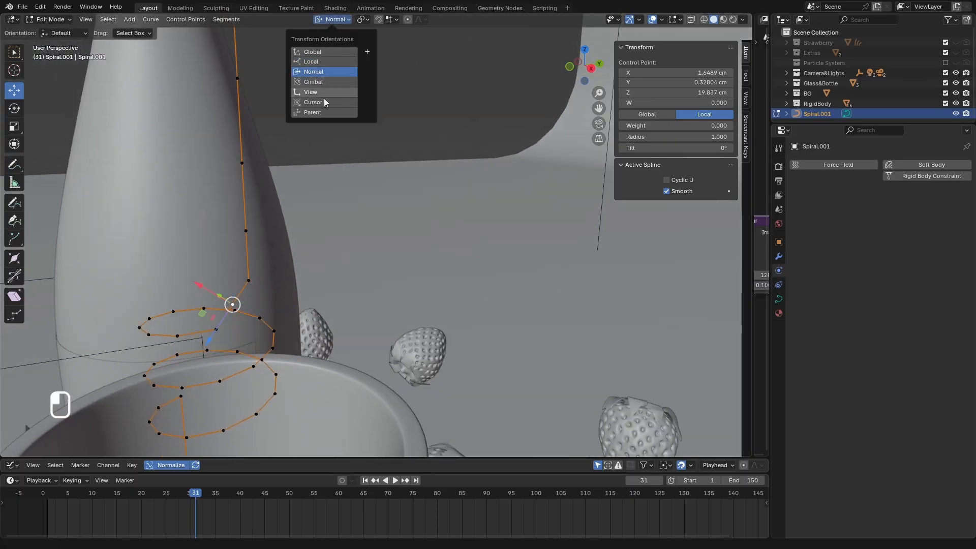
left_click(315, 72)
left_click_drag(206, 289, 201, 287)
- Switch the transform orientation to Local and lower the control point at the spiral's lower end along Z to about 15.7 cm
middle_click_drag(200, 287, 231, 267)
left_click(229, 265)
scroll(230, 264, "up", 3)
left_click(333, 19)
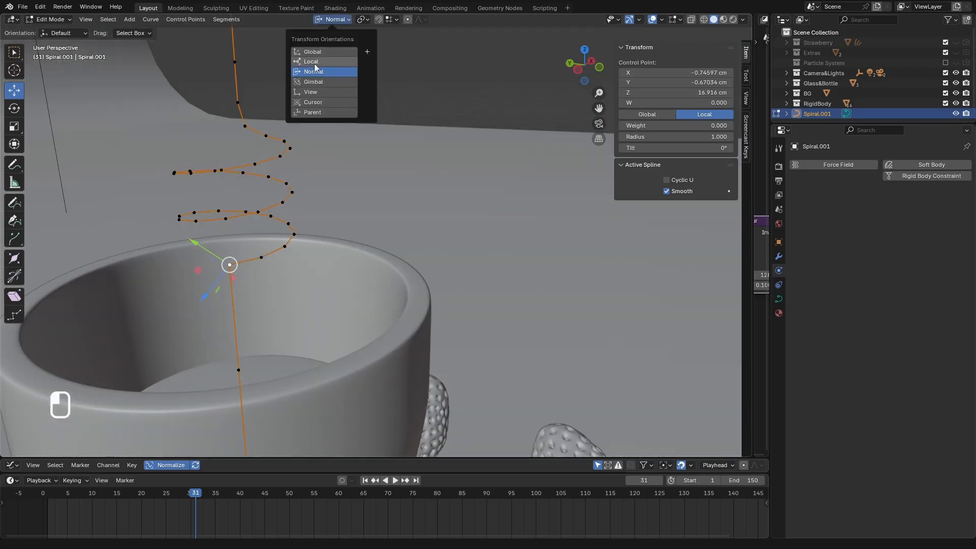
left_click(318, 61)
left_click_drag(227, 223, 230, 282)
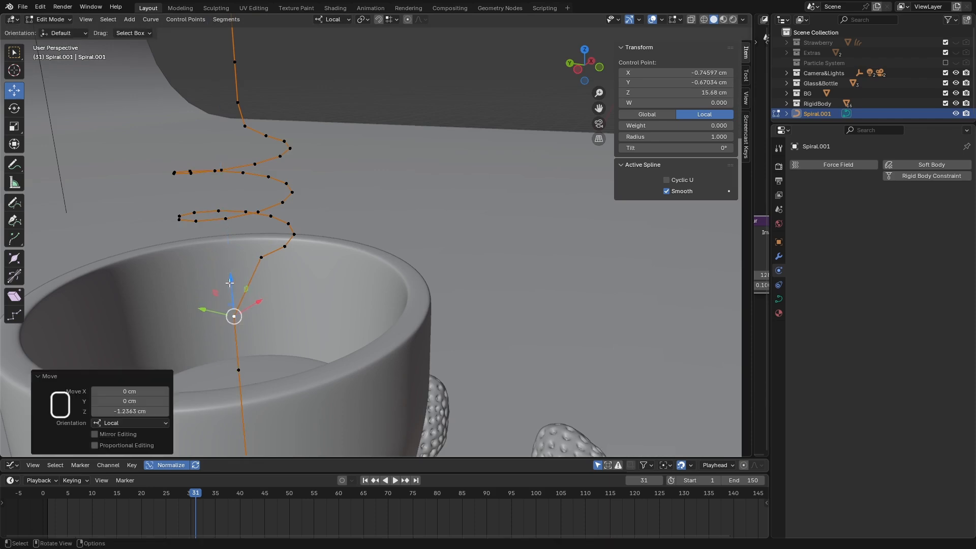
- Subdivide the segment between the lowered point and its neighbour on the spiral's lowest turn with 1 cut
left_click(261, 258, "shift")
right_click(217, 279)
left_click(217, 280)
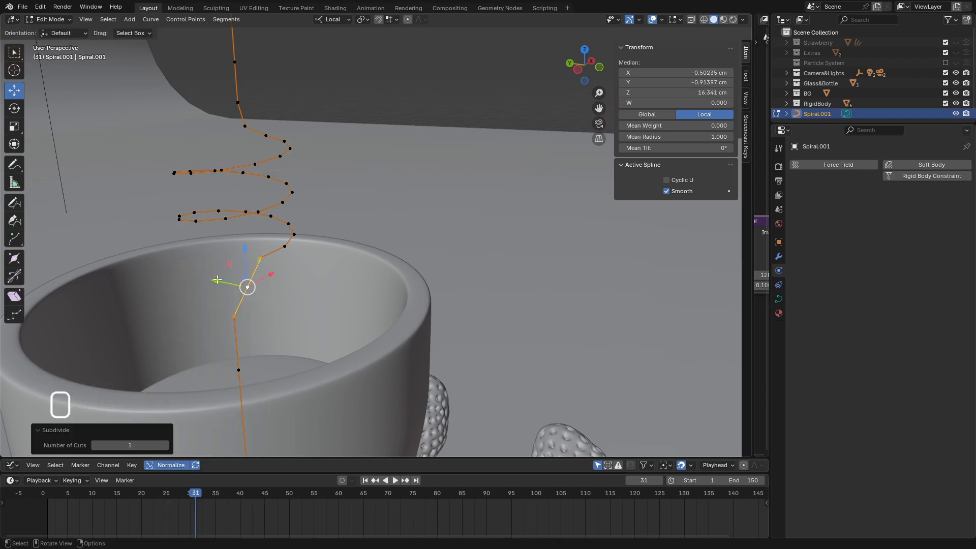
- Move the lower bend's new midpoint about 0.3 cm along Y in Normal orientation to round the bend
left_click(246, 288)
left_click(333, 20)
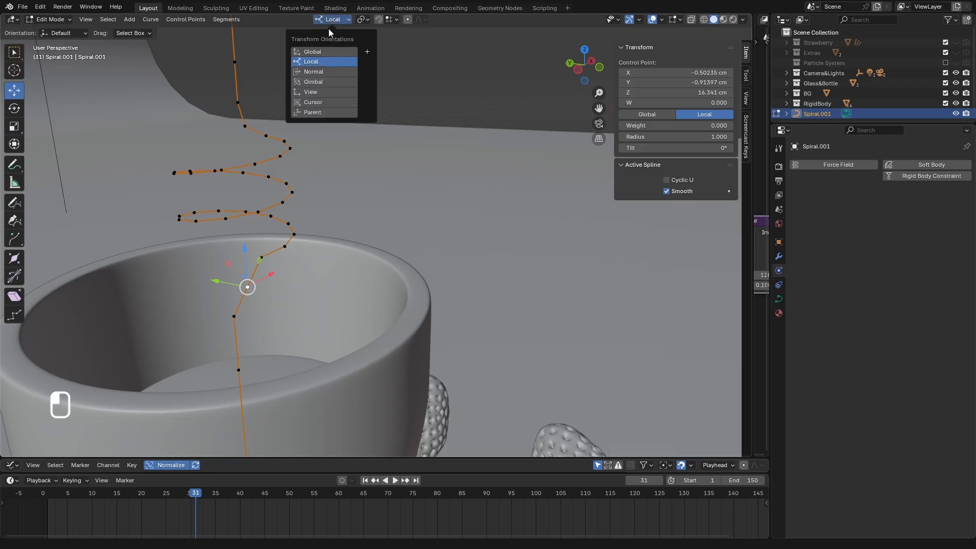
left_click(320, 72)
key("g")
key("y")
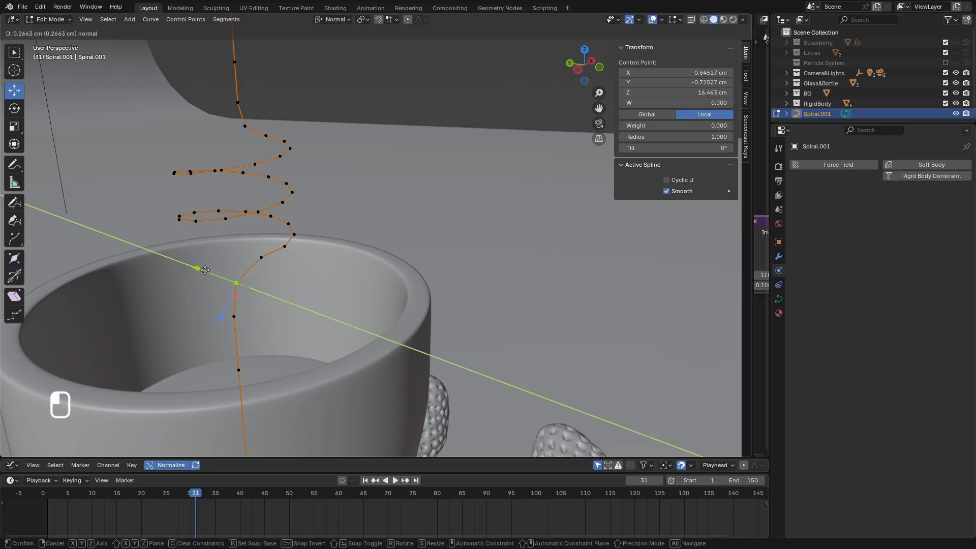
left_click(198, 269)
- Finish editing the curve's control points and return to Object Mode
scroll(198, 269, "down", 6)
middle_click_drag(198, 269, 285, 233)
left_click(49, 19)
left_click(49, 26)
scroll(285, 233, "up", 2)
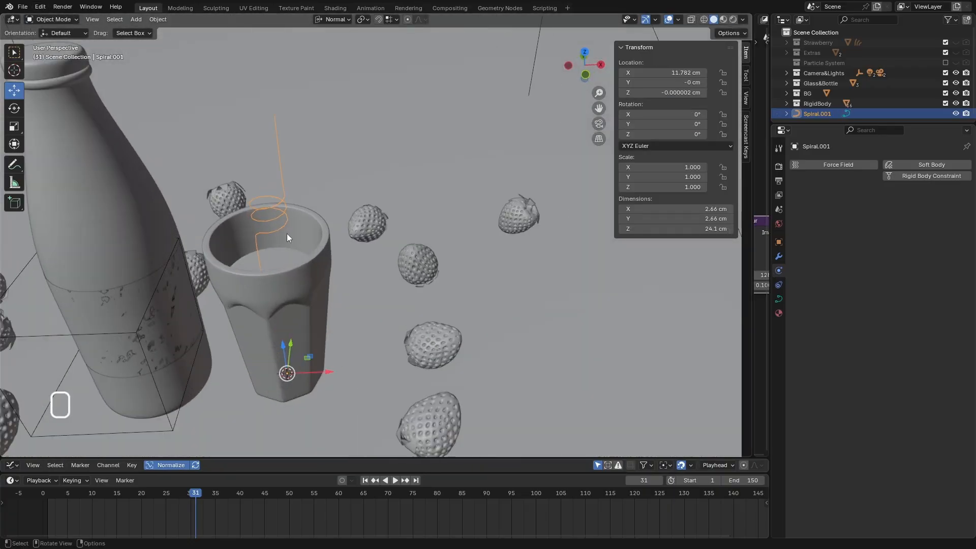
- Give the spiral curve straw thickness with a round bevel depth of 0.3 cm
left_click(778, 299)
left_click(813, 331)
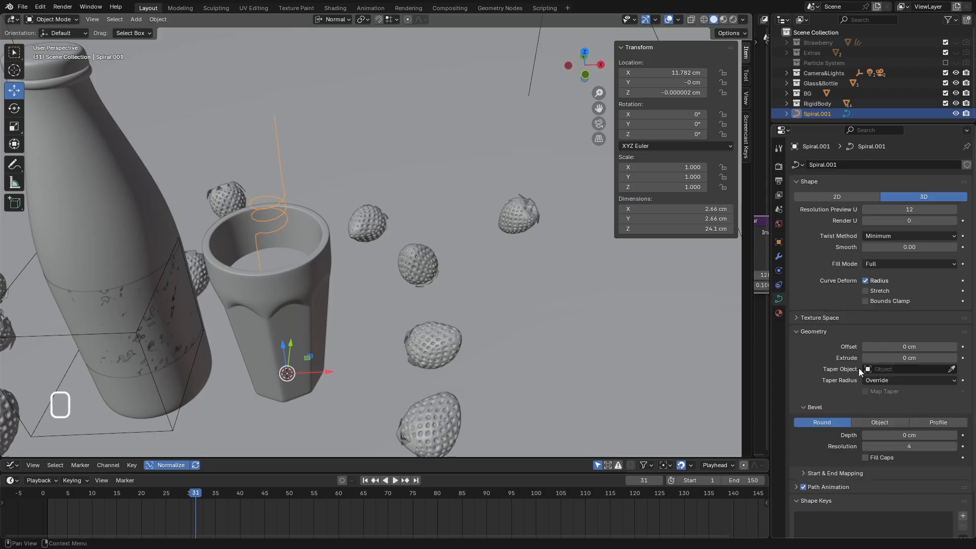
scroll(873, 419, "down", 2)
left_click_drag(880, 393, 900, 392)
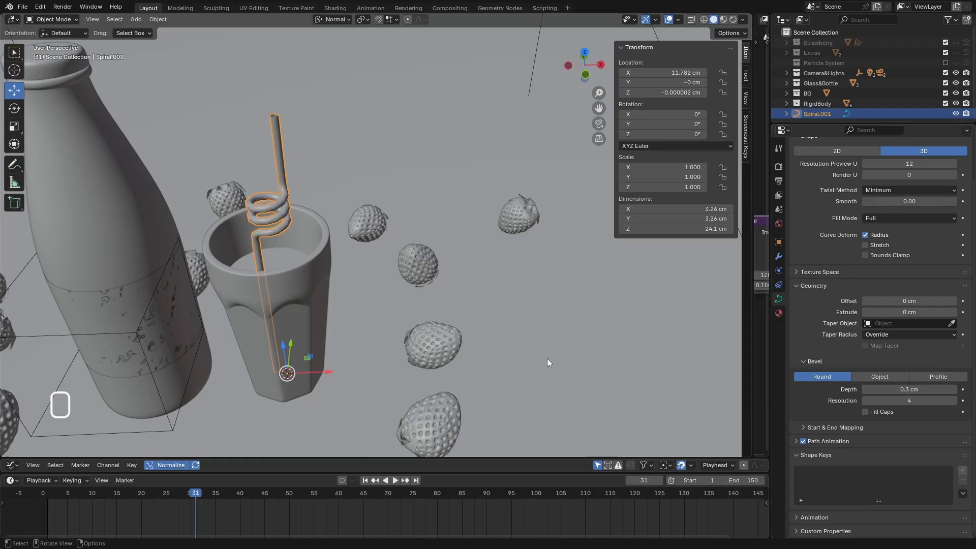
- Try a thicker straw by setting the curve's bevel depth to 0.4 cm
middle_click_drag(547, 360, 302, 238)
scroll(300, 238, "up", 5)
scroll(307, 225, "down", 2)
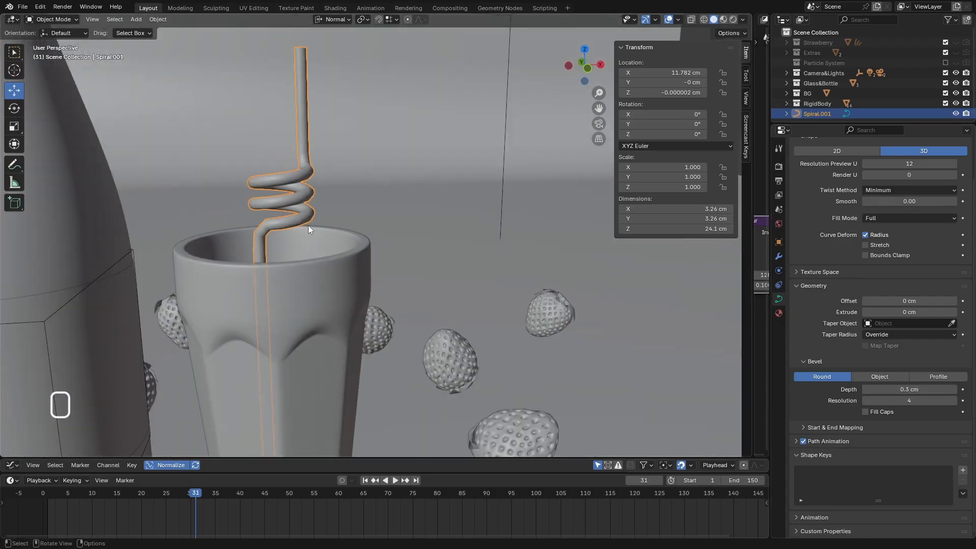
left_click(896, 389)
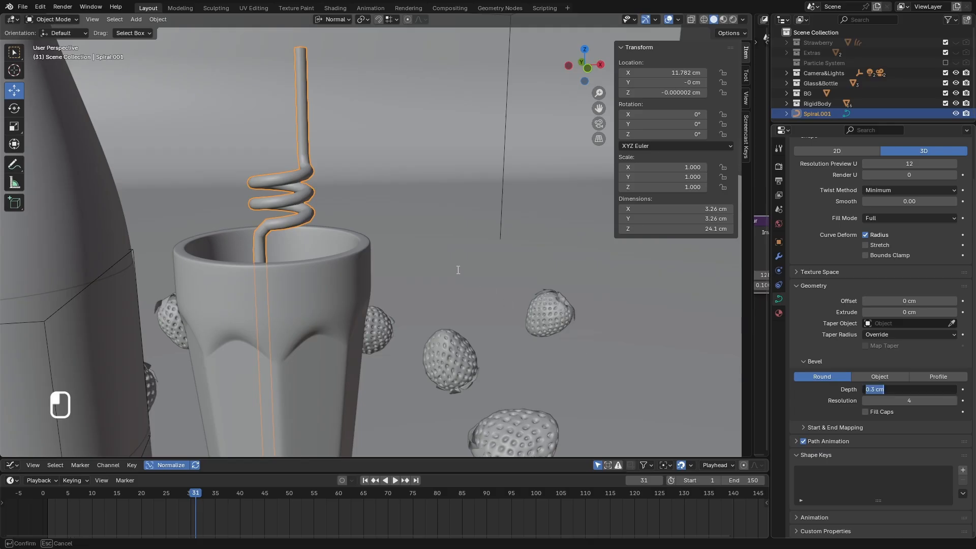
key("Return")
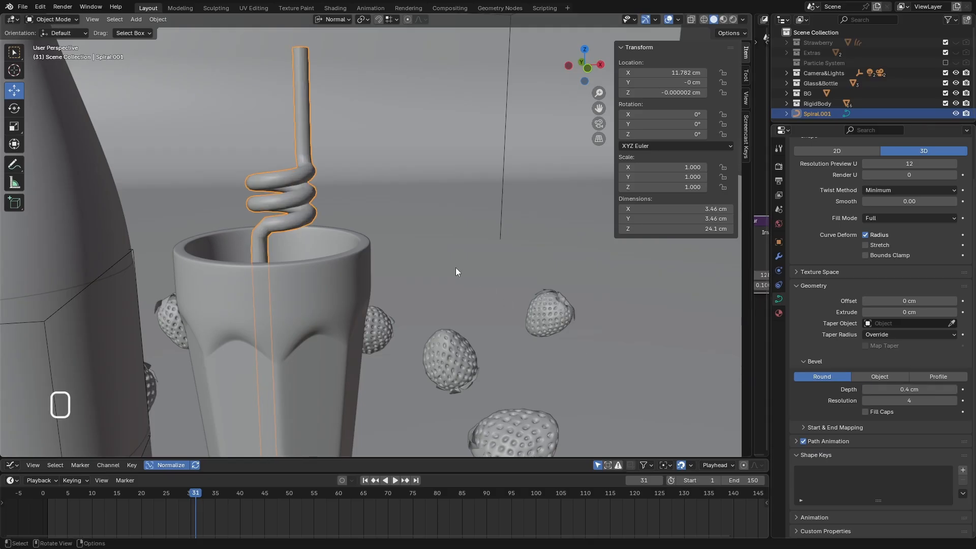
- Set the straw's bevel depth back to 0.3 cm
scroll(212, 207, "down", 5)
scroll(172, 151, "up", 4)
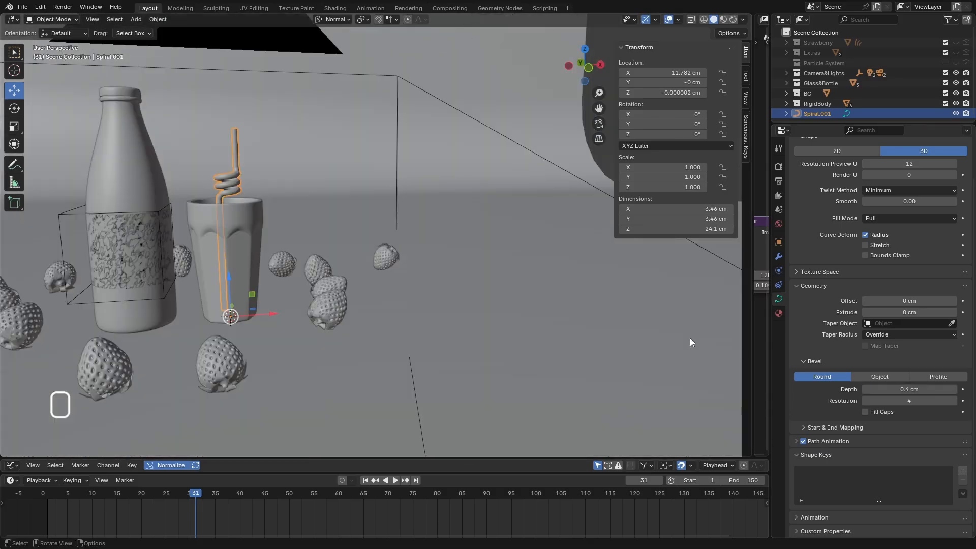
left_click(897, 389)
type("0.3")
key("Return")
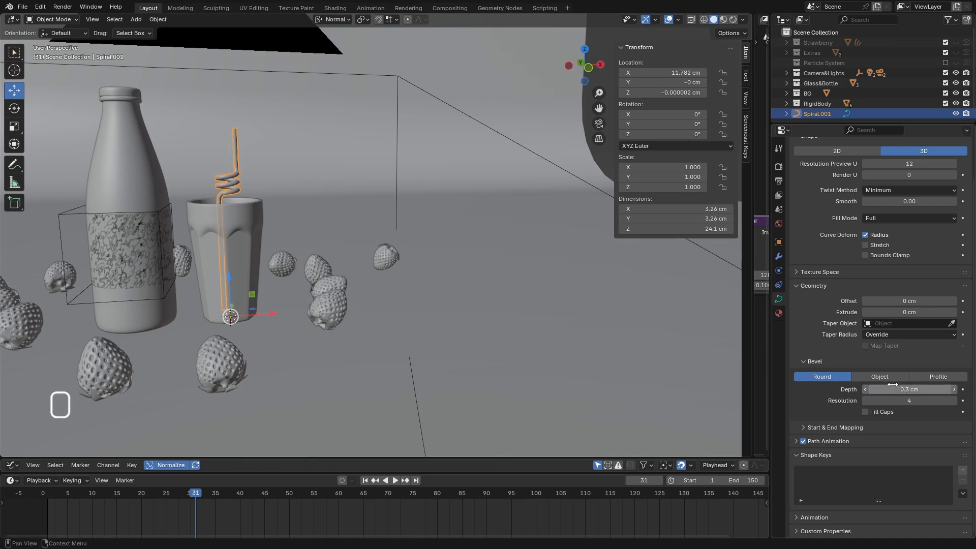
scroll(255, 200, "up", 4)
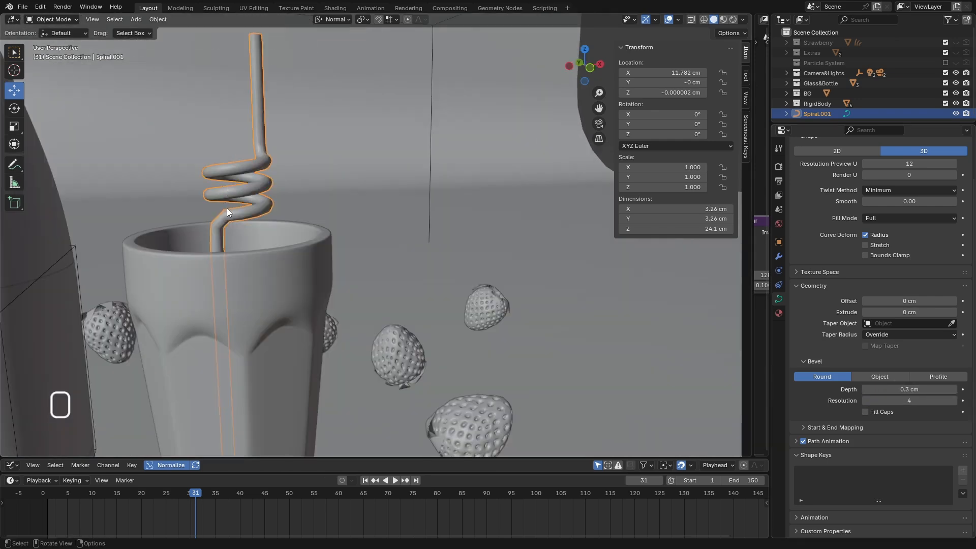
- Shade the curly straw curve smooth and keep the straw selected
right_click(234, 213)
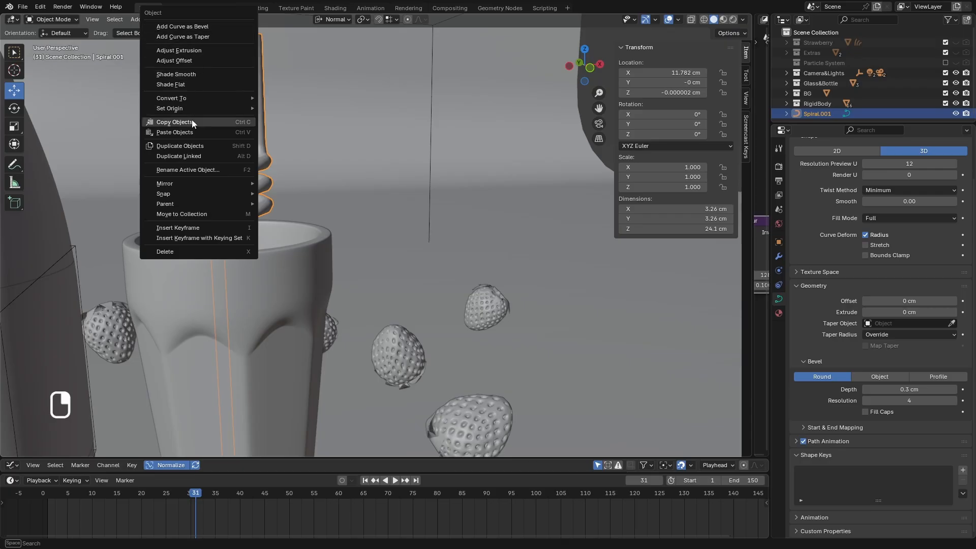
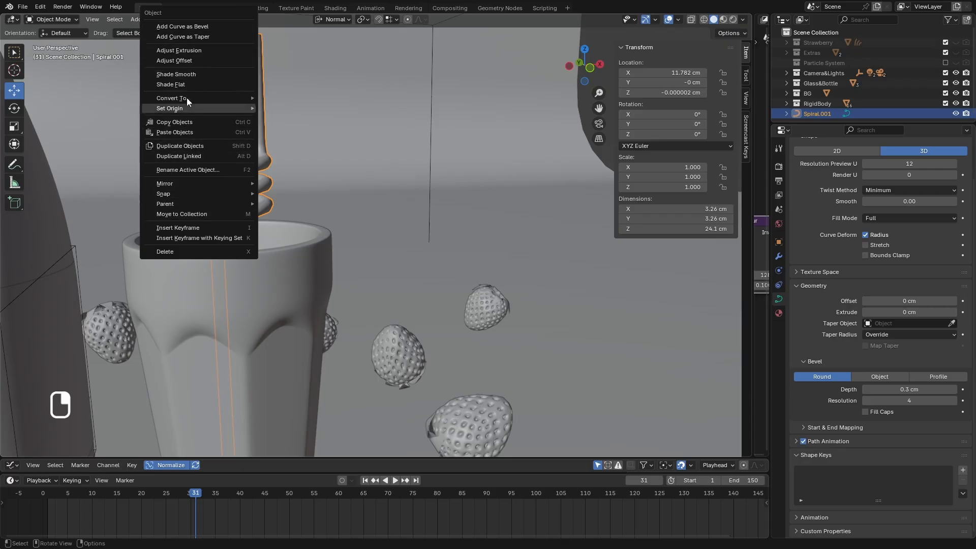
left_click(189, 75)
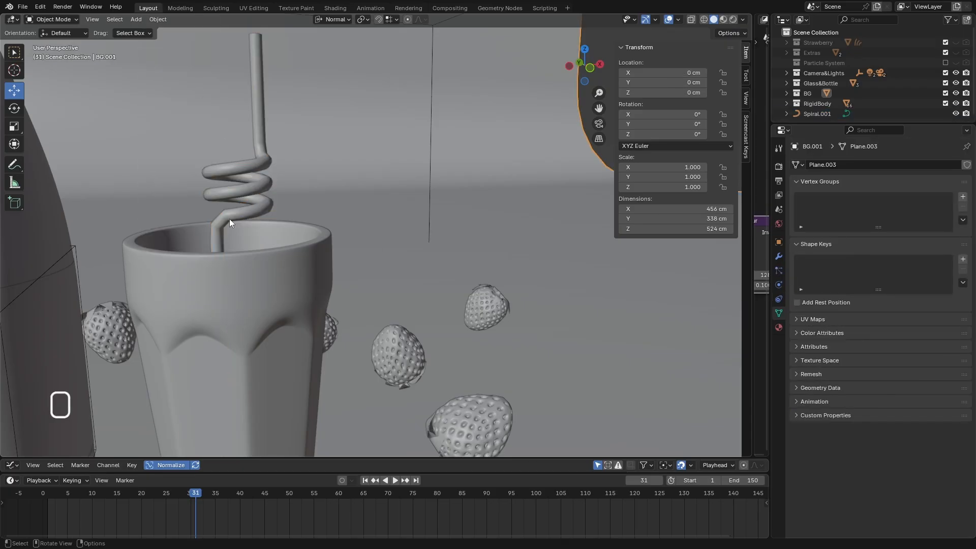
middle_click_drag(229, 219, 221, 239)
scroll(221, 239, "up", 4)
scroll(213, 235, "down", 4)
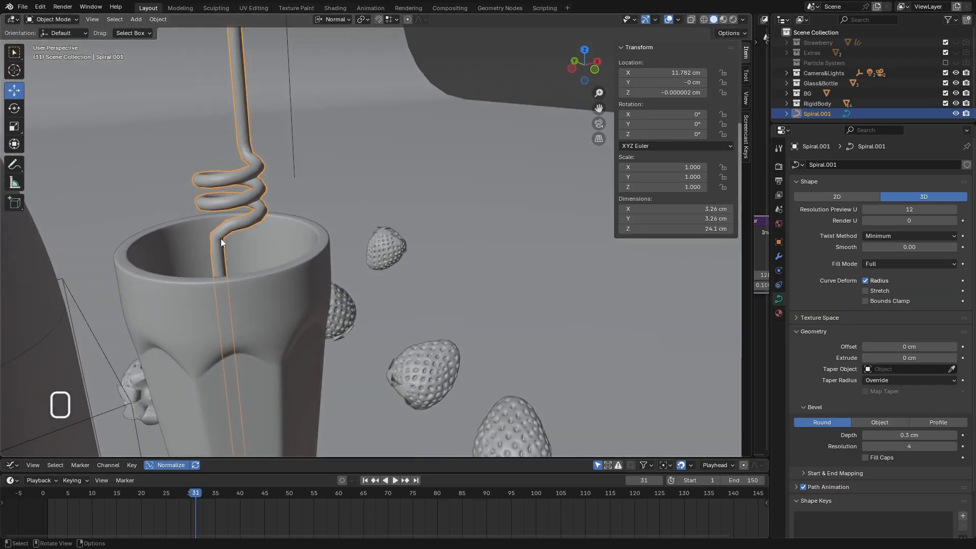
- Add a Subdivision Surface modifier to the straw and set its viewport level to 2
left_click(779, 257)
left_click(836, 163)
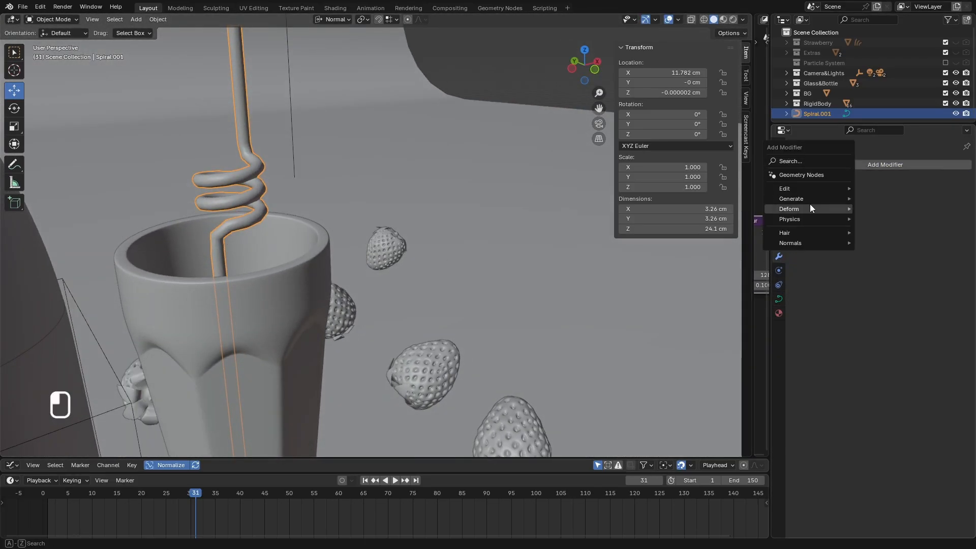
mouse_move(809, 199)
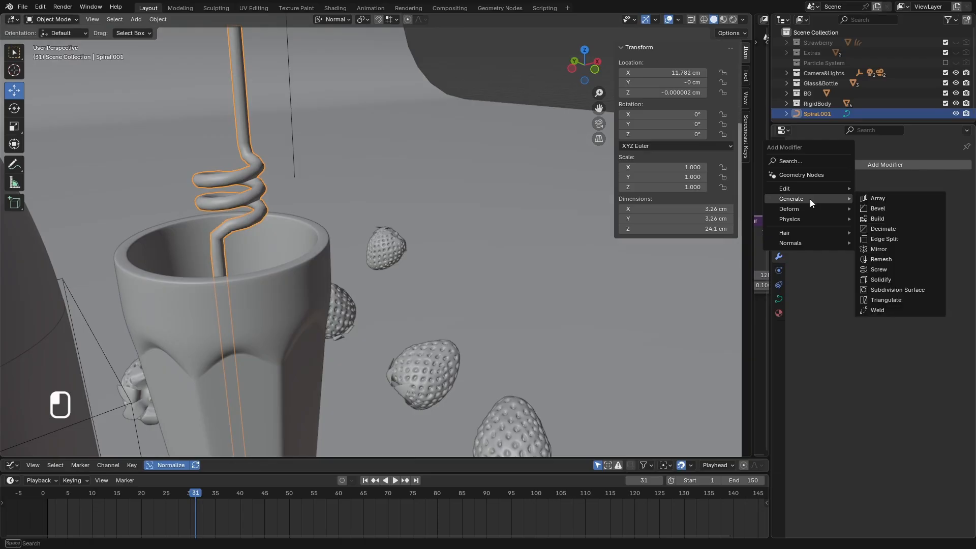
left_click(909, 290)
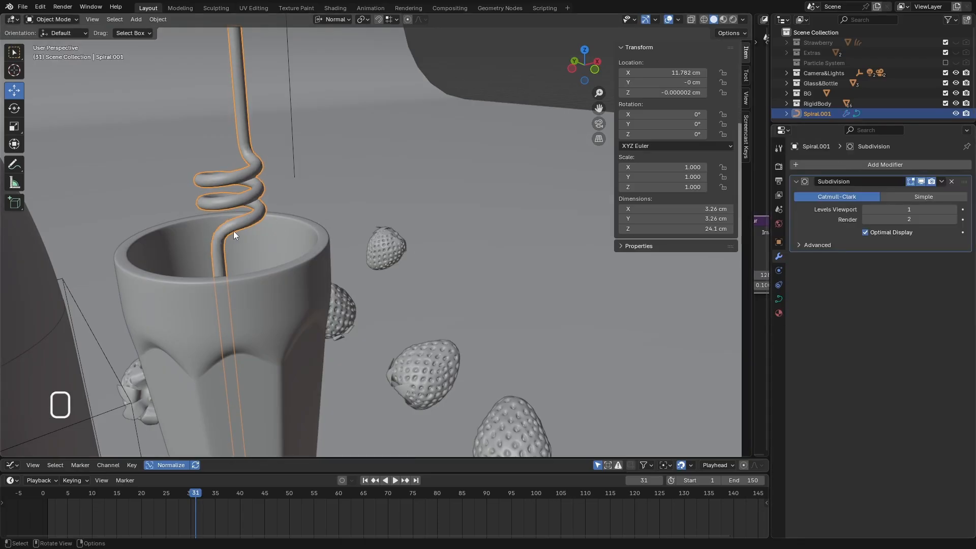
middle_click_drag(233, 235, 234, 221)
scroll(218, 227, "up", 3)
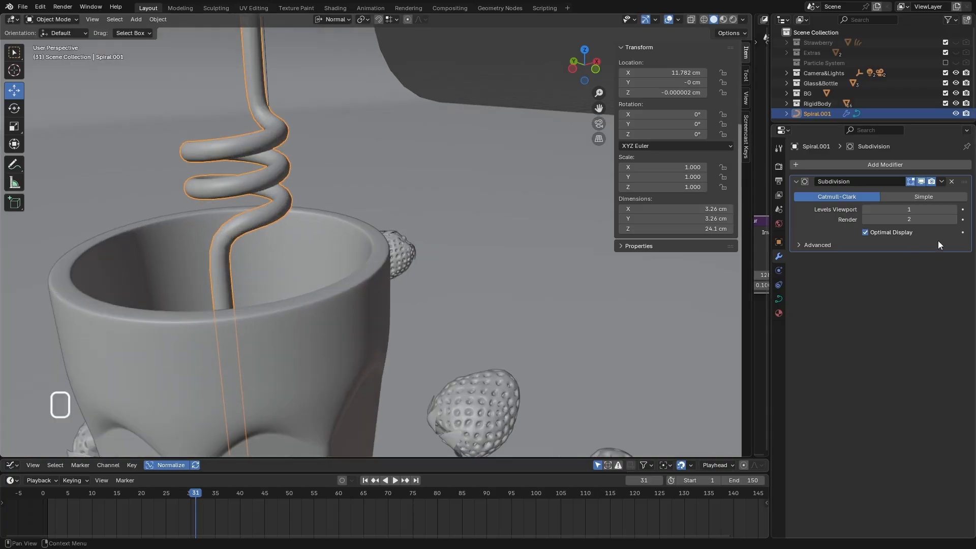
left_click(946, 208)
scroll(314, 194, "down", 5)
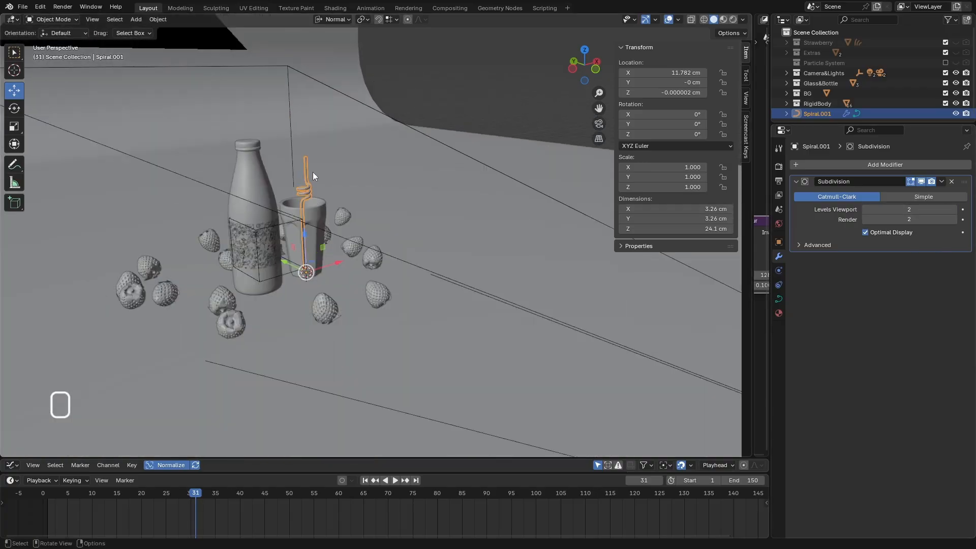
- Add a Solidify modifier to the straw to give its hollow tube a wall
scroll(312, 172, "up", 6)
scroll(298, 132, "up", 2)
middle_click_drag(299, 133, 313, 251)
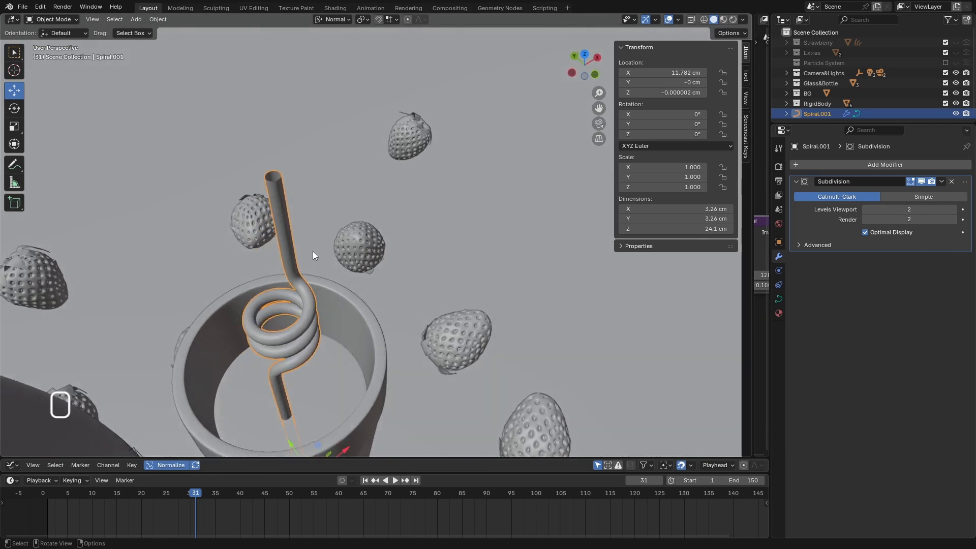
scroll(267, 184, "up", 5)
scroll(277, 185, "down", 5)
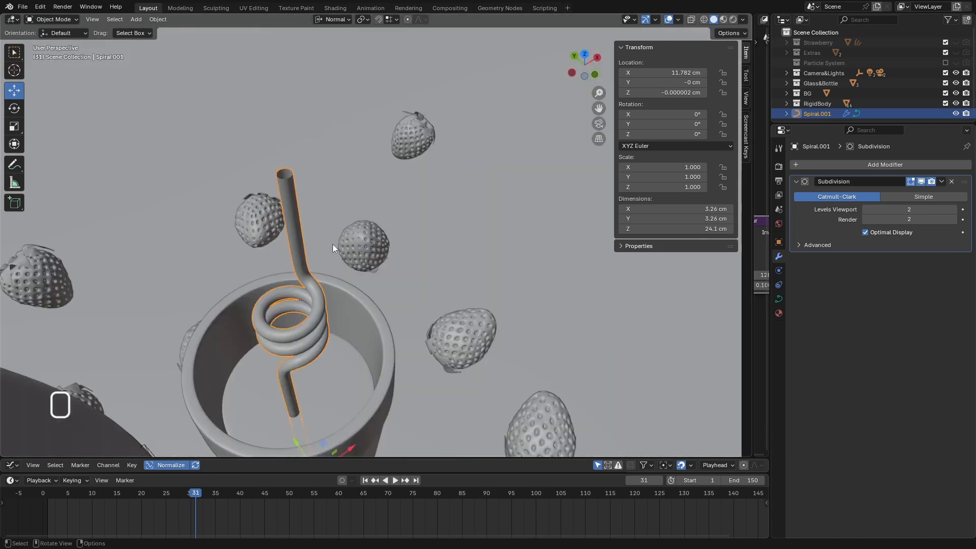
left_click(809, 163)
mouse_move(804, 161)
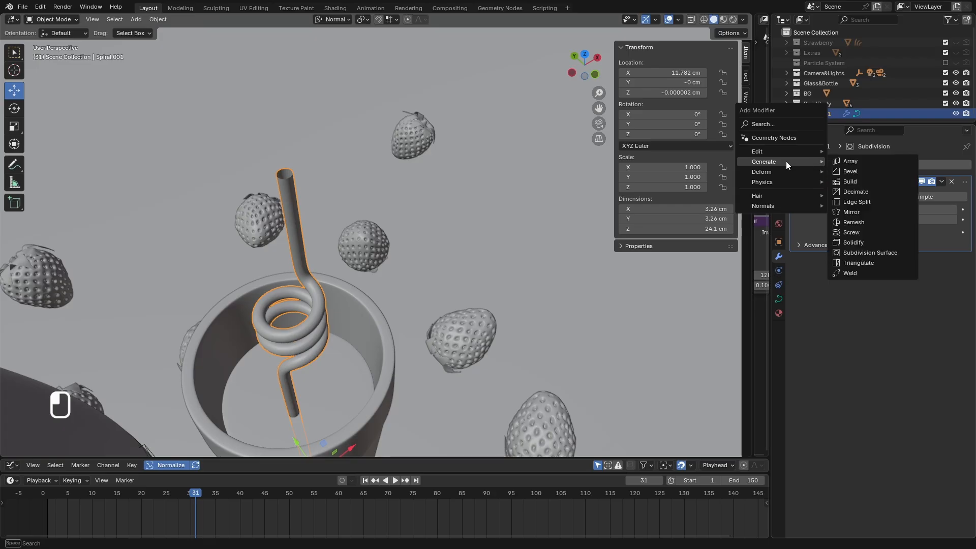
left_click(873, 243)
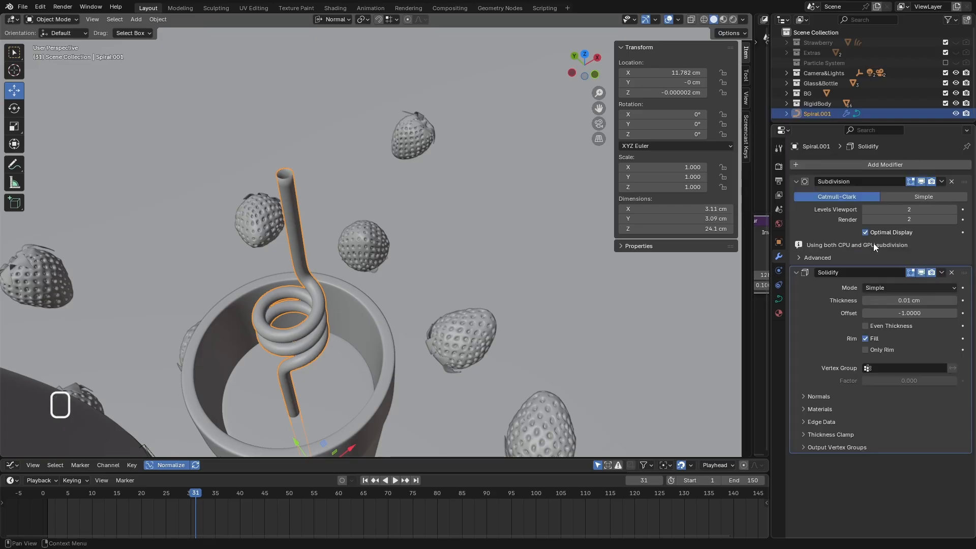
scroll(283, 174, "up", 5)
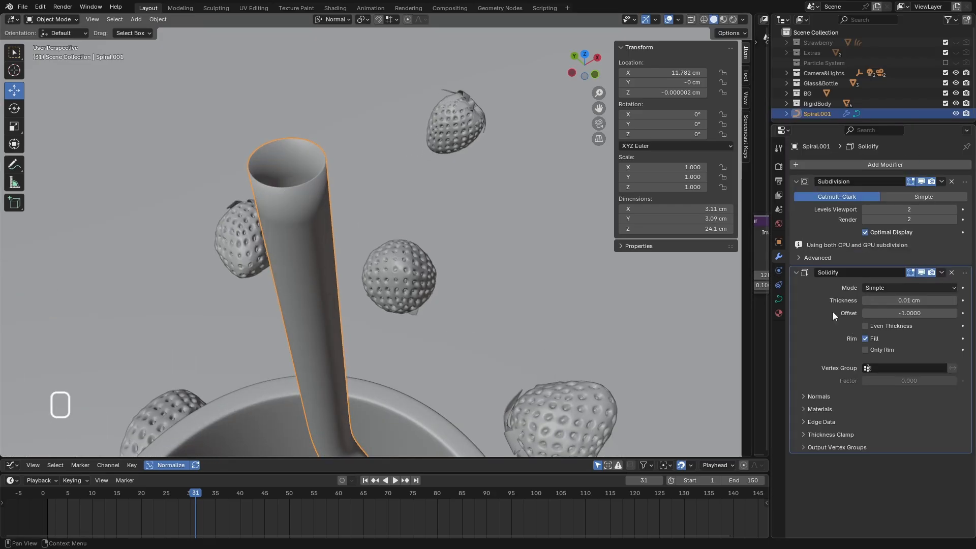
- Try Solidify wall thicknesses of 0.01 cm and 0.03 cm on the straw
mouse_move(909, 300)
left_mouse_down()
mouse_move(940, 299)
mouse_move(915, 300)
left_mouse_up()
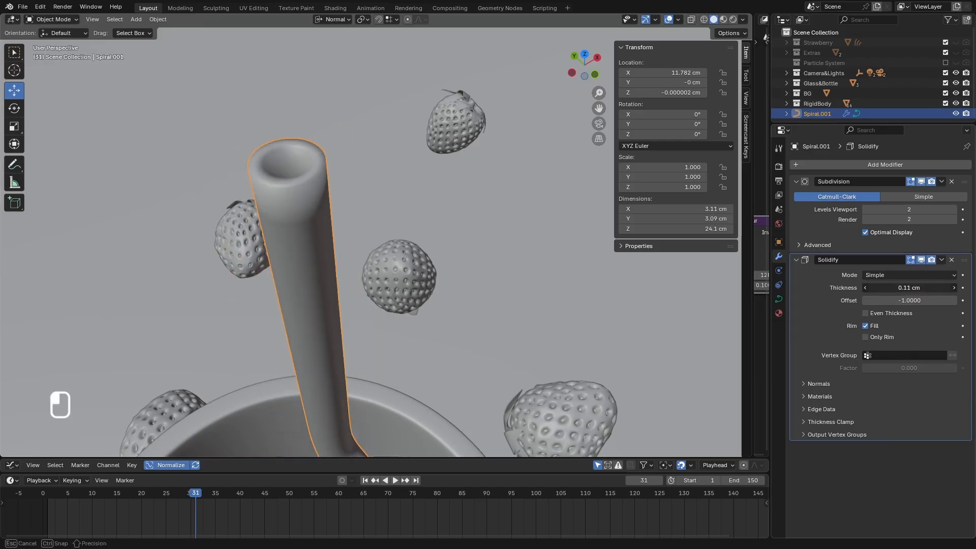
left_click(912, 300)
left_click(910, 288)
type("0.01")
key("Return")
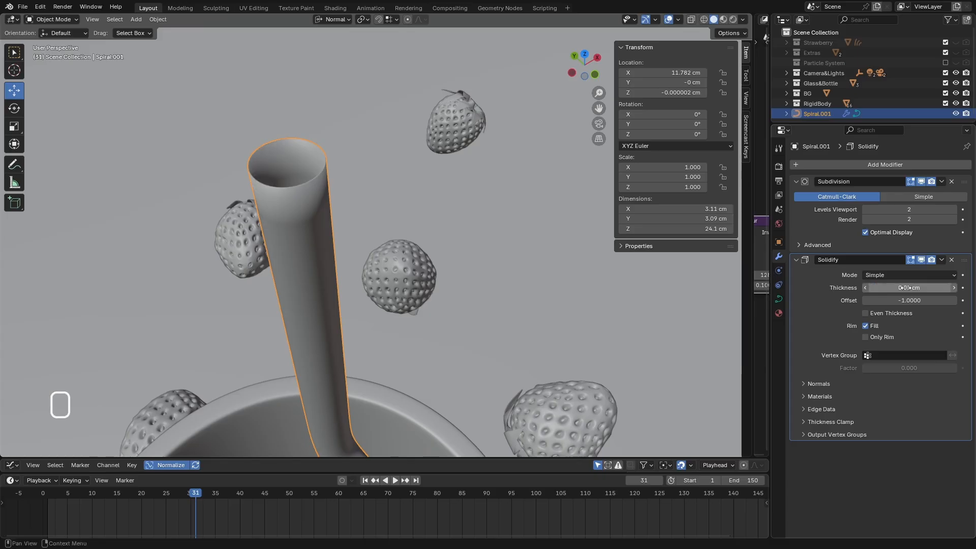
left_click(909, 288)
type("0.0")
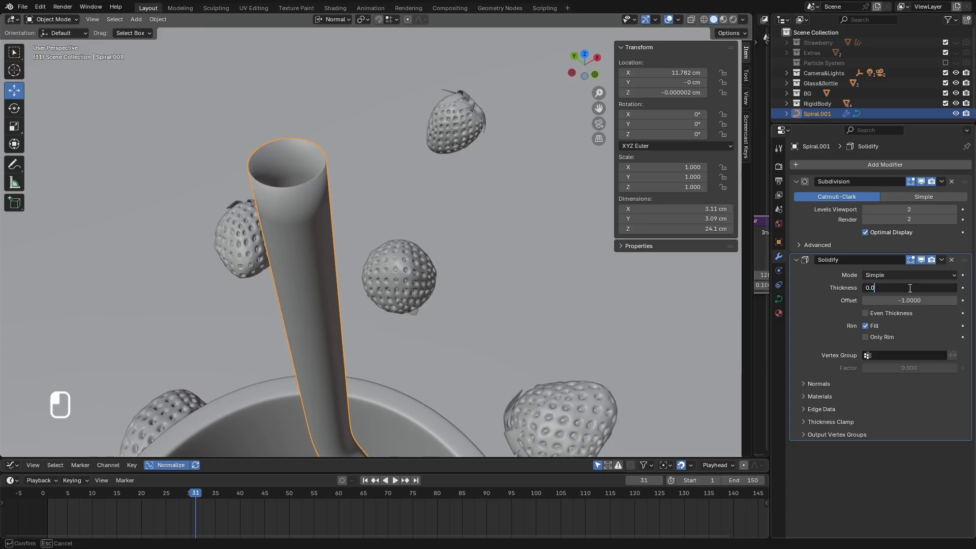
type("2")
key("Return")
- Set the straw's Solidify thickness to 0.05 cm
left_click(908, 288)
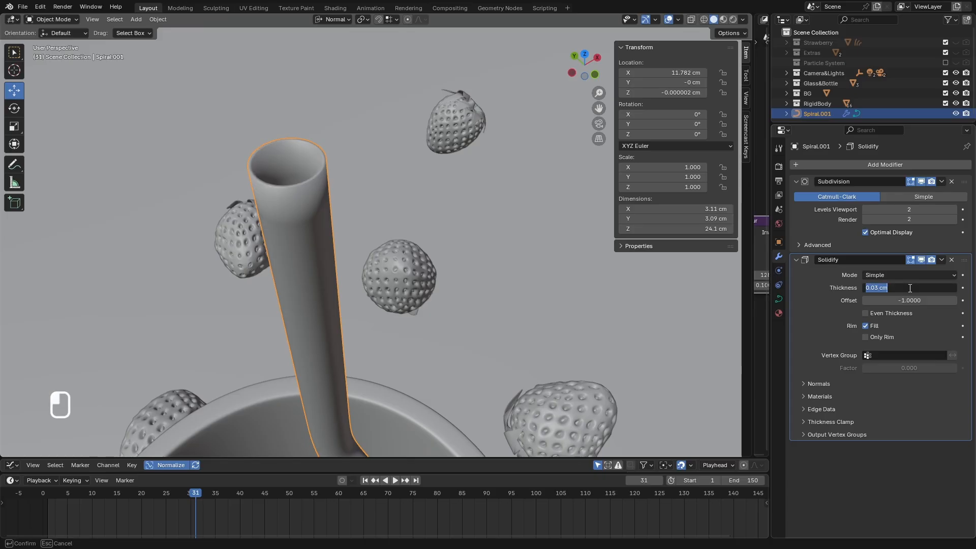
type("0.05")
key("Return")
- Try the straw's bevel end mapping factor in the curve's start and end mapping settings, and leave it at 1.000
scroll(434, 198, "down", 5)
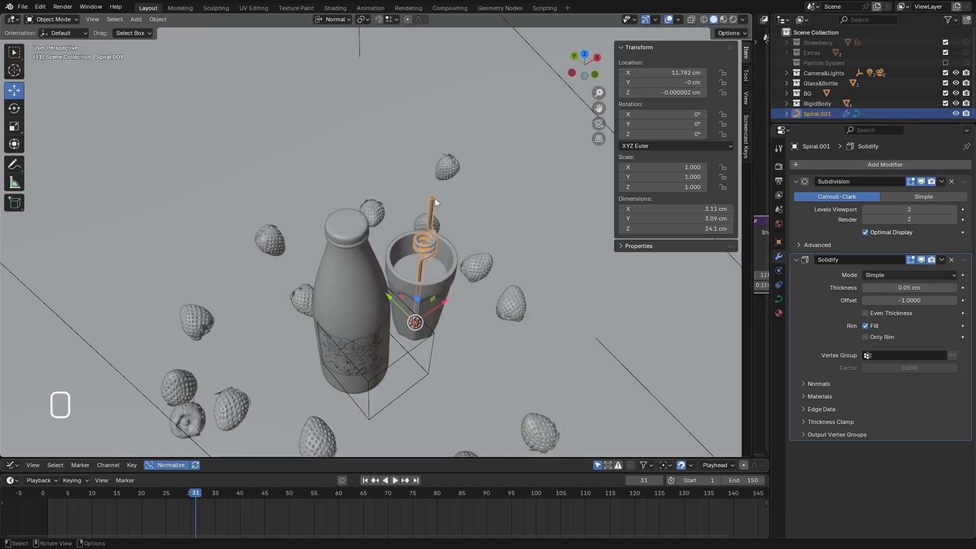
middle_click_drag(435, 198, 452, 275)
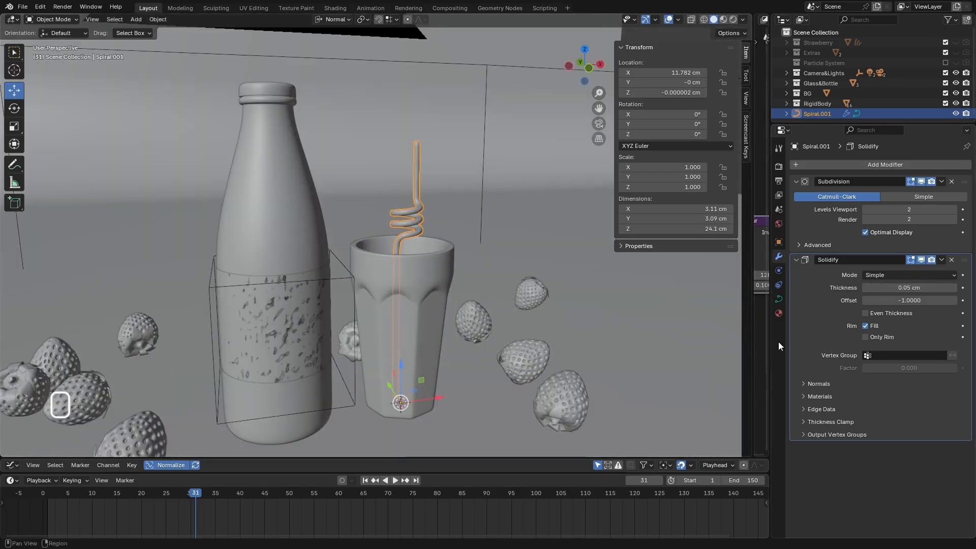
left_click(778, 299)
middle_click_drag(483, 305, 513, 300)
scroll(844, 430, "down", 2)
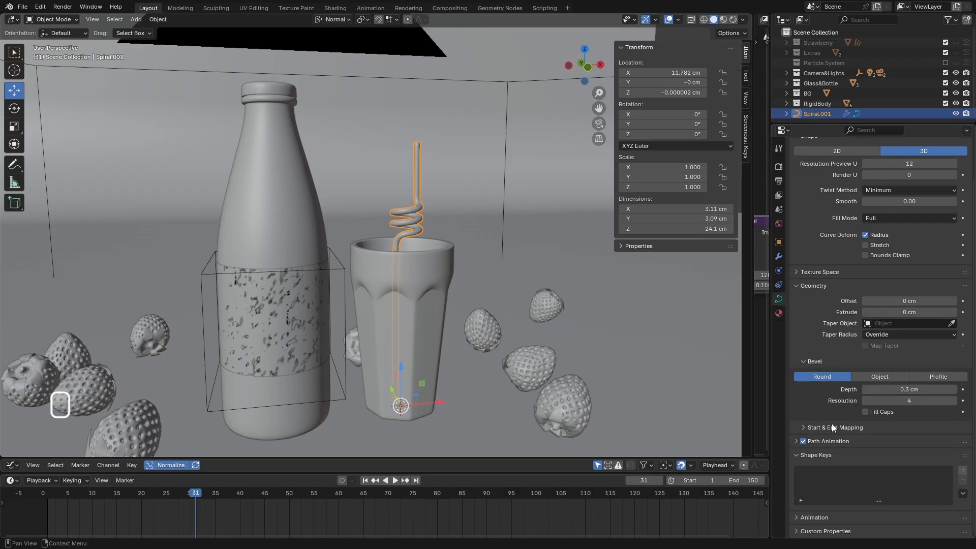
left_click(803, 428)
scroll(802, 410, "down", 3)
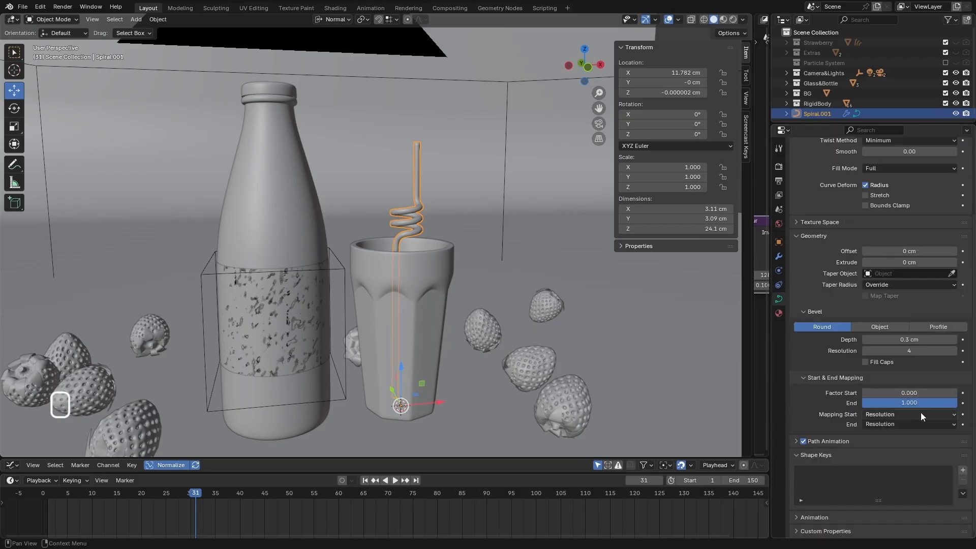
mouse_move(950, 405)
left_mouse_down()
mouse_move(863, 402)
mouse_move(957, 402)
left_mouse_up()
scroll(405, 346, "down", 4)
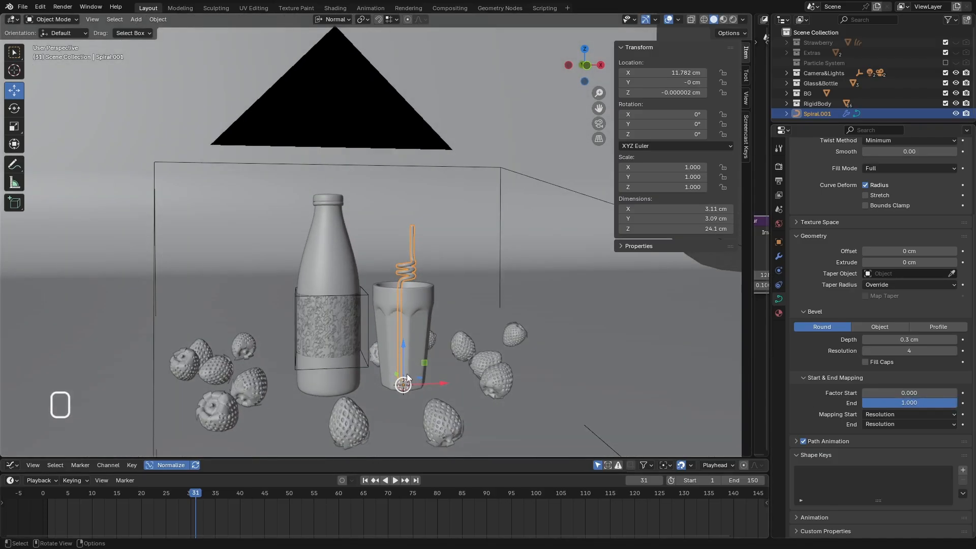
- In front view, move the straw about -1.49 cm along X toward the bottle side of the glass
middle_click_drag(406, 374, 380, 344)
key("KP_1")
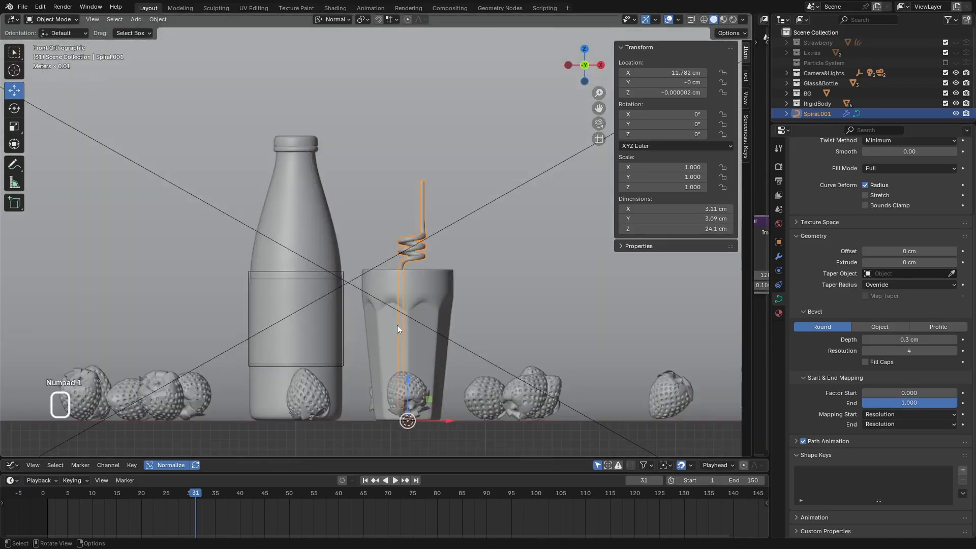
scroll(398, 327, "up", 2)
scroll(392, 372, "up", 4)
scroll(426, 431, "down", 3)
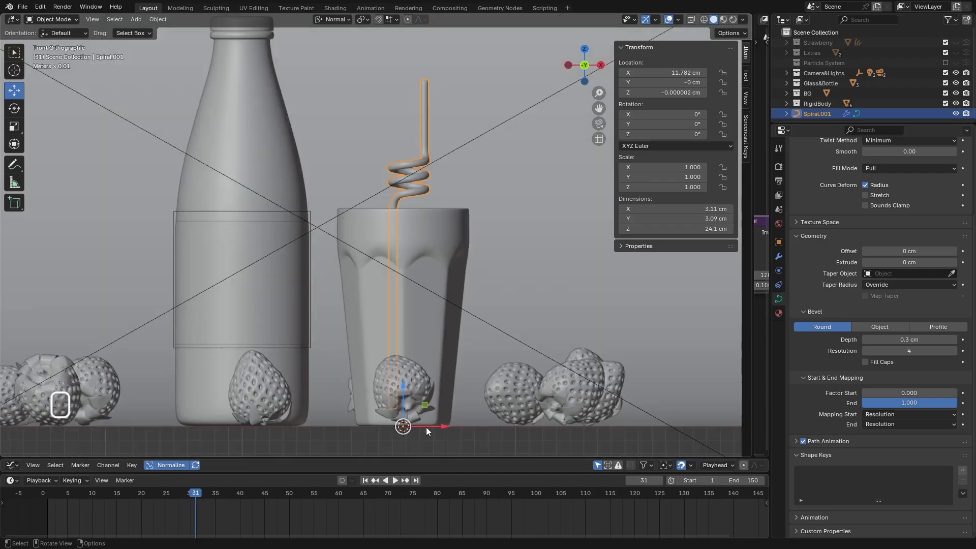
left_click_drag(443, 425, 418, 428)
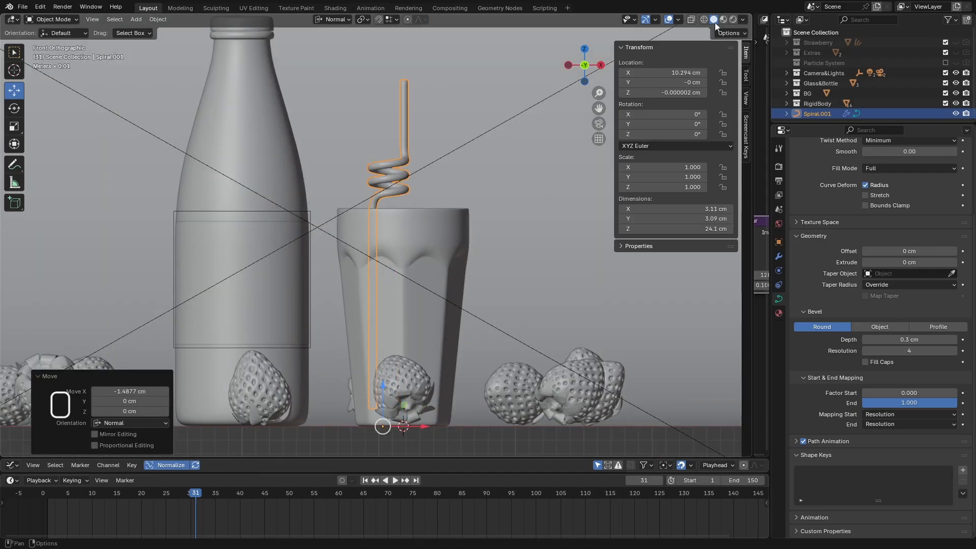
- Check the straw's position in the glass in a rendered preview and return to solid shading
left_click(733, 19)
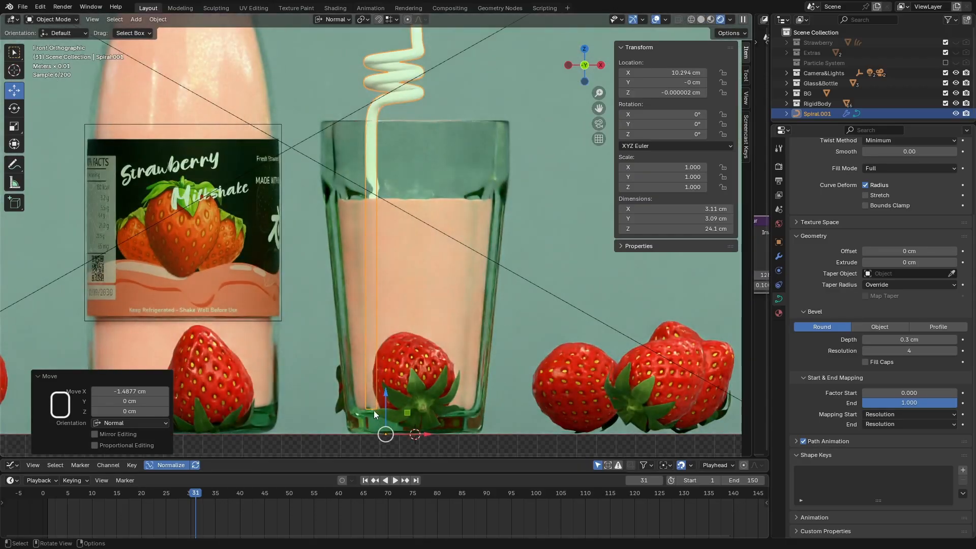
key("z")
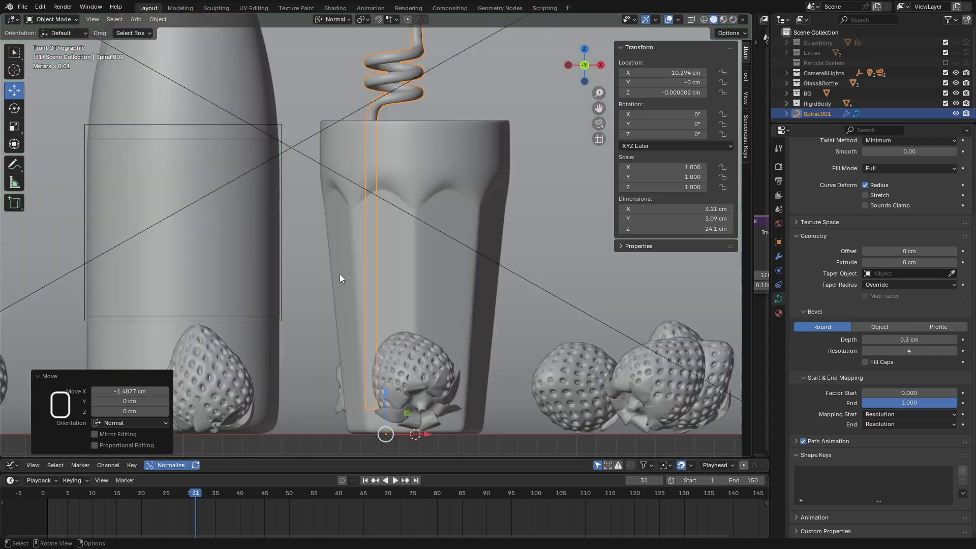
scroll(350, 249, "down", 4)
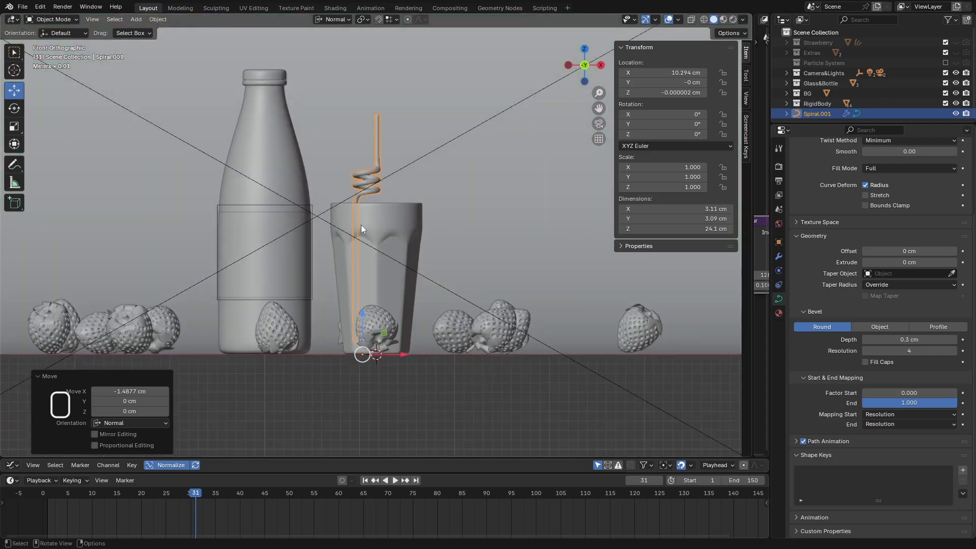
- Switch the transform orientation to Local and rotate the straw 12° about its Y axis
left_click(14, 109)
left_click(343, 20)
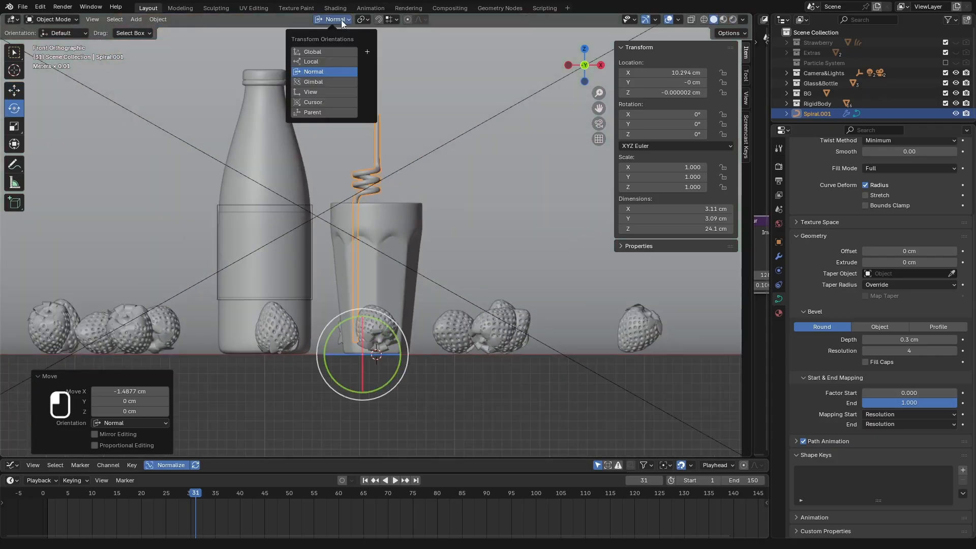
left_click(327, 57)
scroll(365, 311, "up", 2)
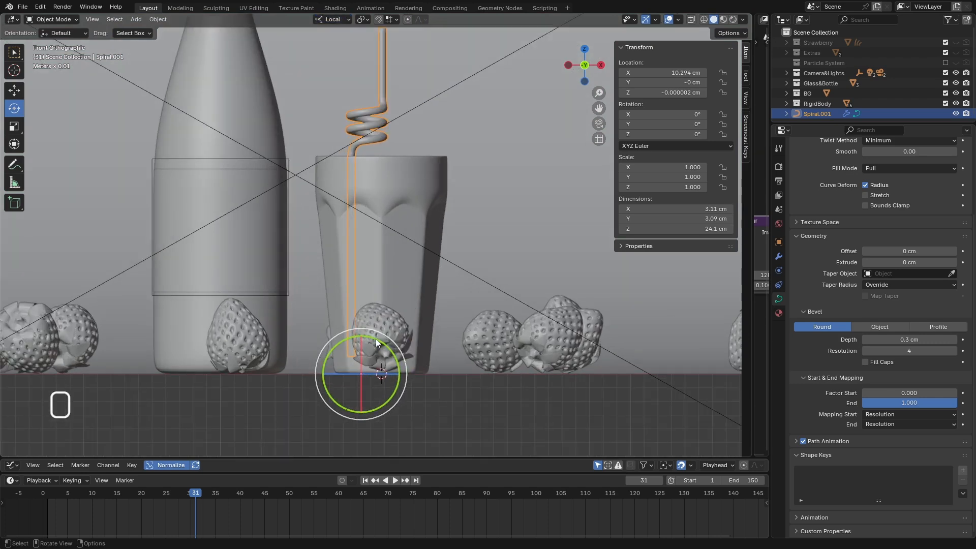
left_click_drag(377, 338, 385, 347)
- Tilt the straw a further 8.44° about its local Y axis toward the glass rim, and inspect where they meet
mouse_move(385, 346)
middle_mouse_down()
mouse_move(458, 218)
mouse_move(446, 260)
mouse_move(398, 217)
mouse_move(381, 333)
middle_mouse_up()
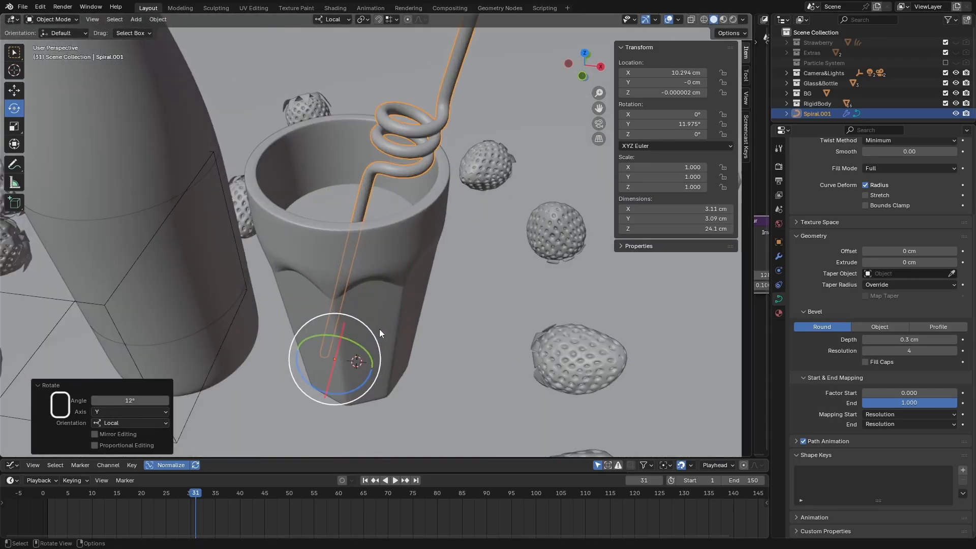
left_click_drag(360, 342, 386, 372)
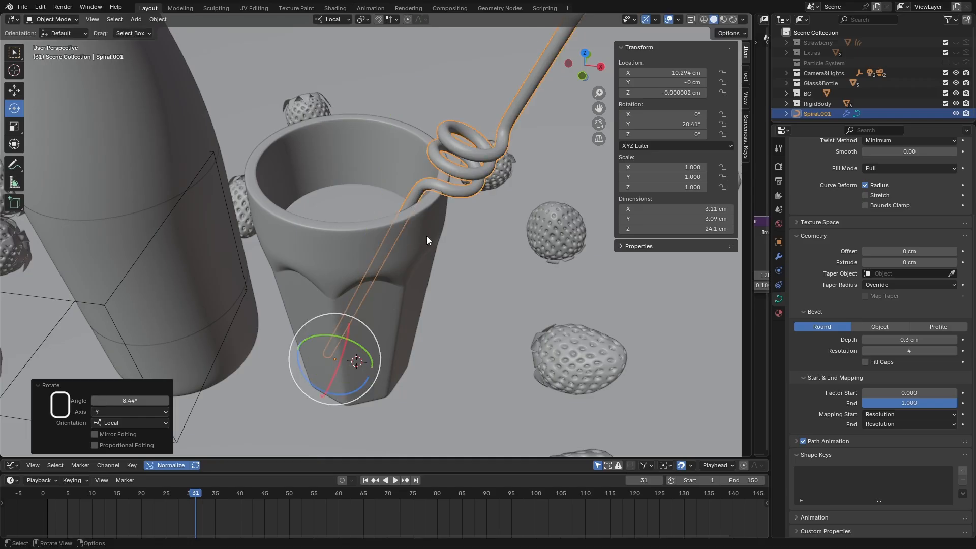
scroll(422, 202, "up", 5)
middle_click_drag(408, 215, 437, 172)
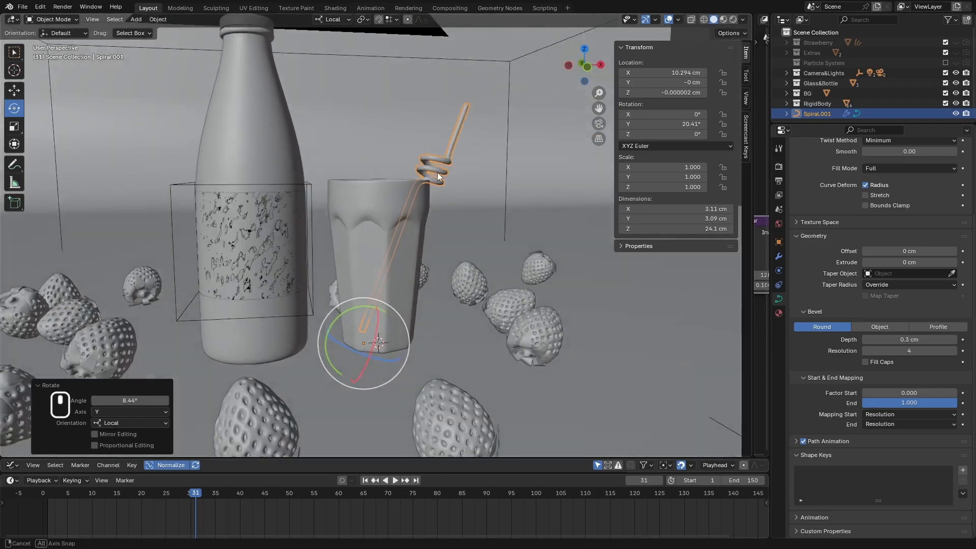
scroll(426, 184, "up", 6)
scroll(420, 198, "down", 5)
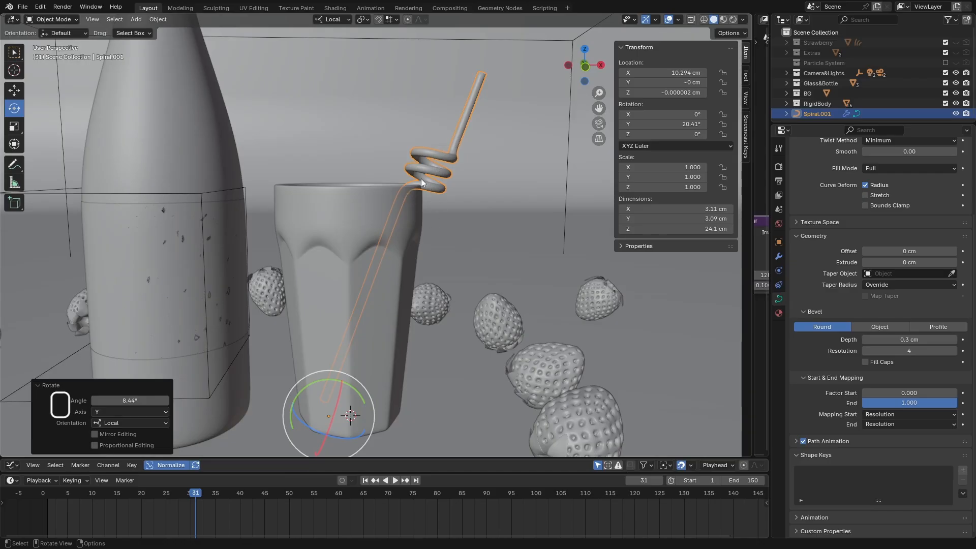
- In Edit Mode with X-ray on, raise the straw's coil and upper control points about 0.52 cm along local Z
left_click(59, 20)
left_click(56, 35)
scroll(465, 161, "down", 2)
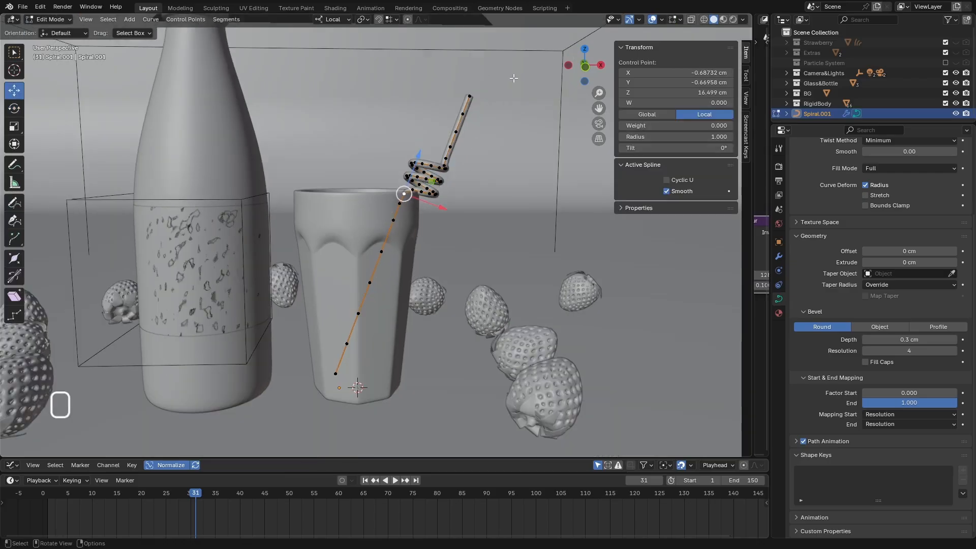
left_click_drag(513, 77, 376, 224)
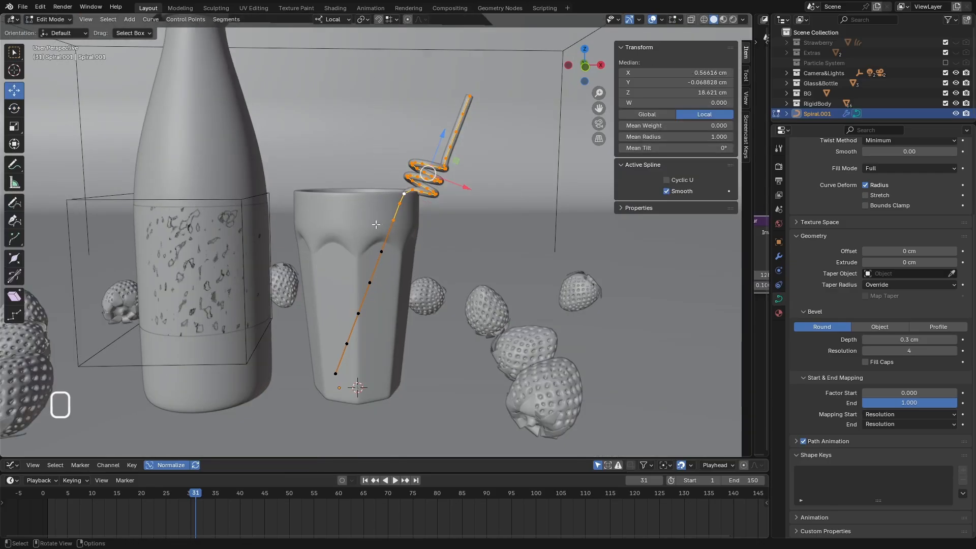
left_click(690, 19)
left_click_drag(503, 71, 381, 222)
scroll(427, 173, "up", 1)
left_click(333, 20)
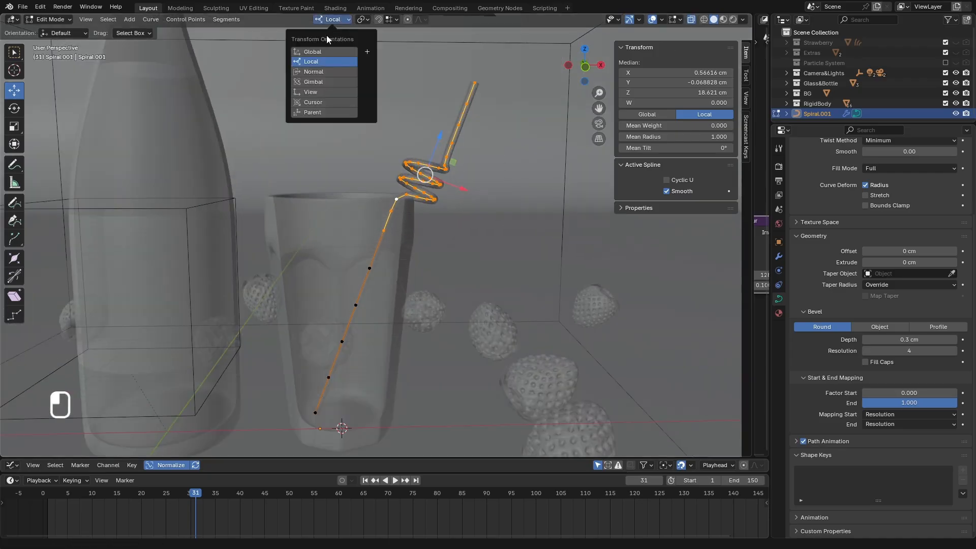
left_click(331, 71)
left_click(333, 20)
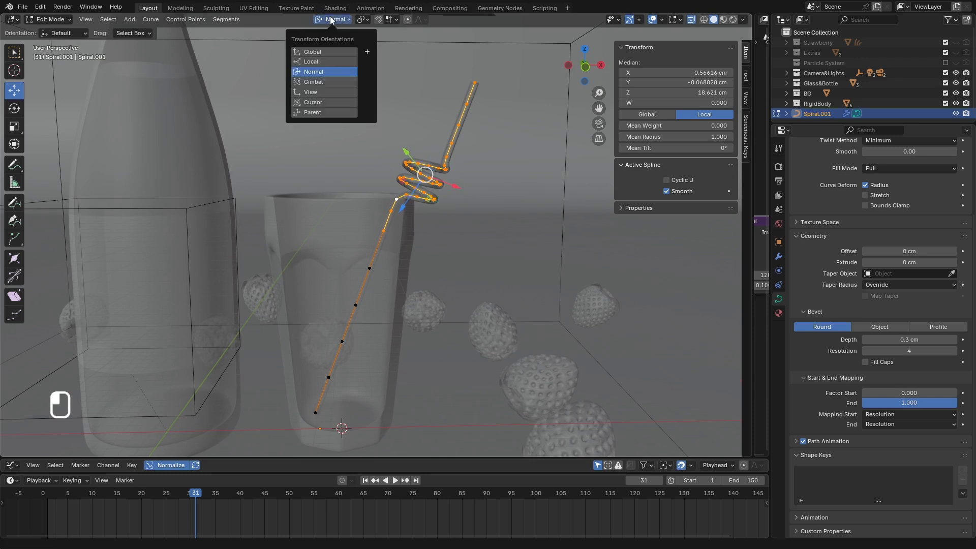
left_click(328, 60)
left_click_drag(437, 149, 439, 136)
- Set the transform orientation back to Global and return the straw to Object Mode
left_click(333, 20)
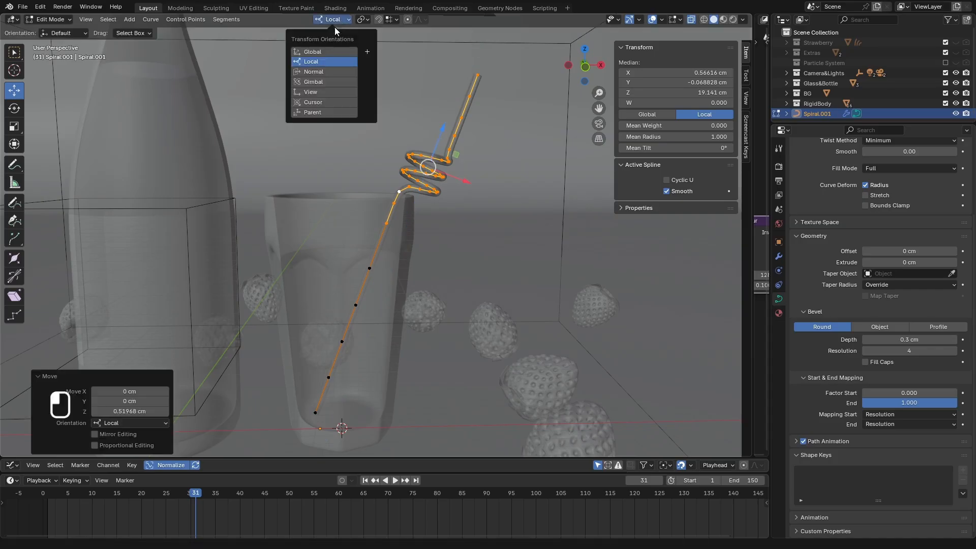
left_click(326, 50)
left_click(50, 19)
left_click(54, 34)
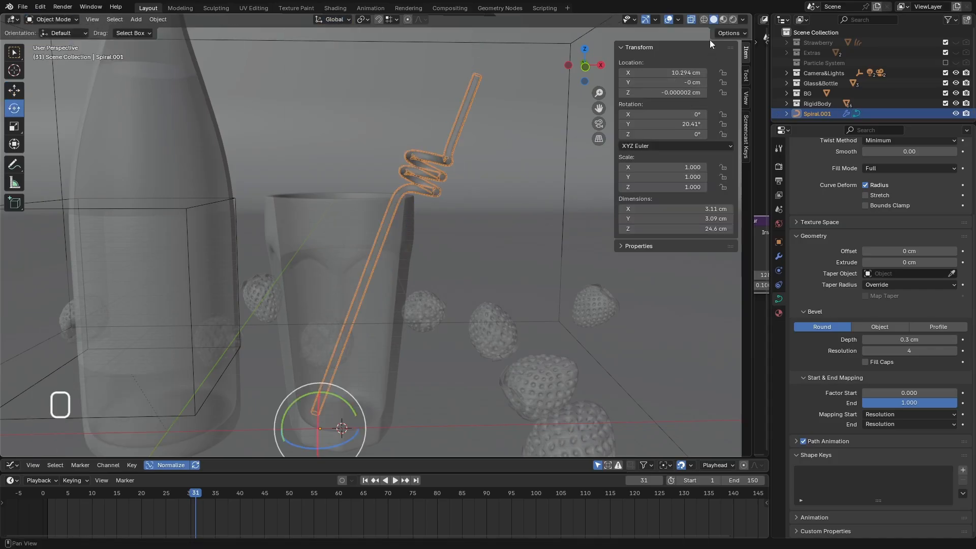
- Examine the straw's position against the glass rim through the camera in a rendered preview
key("KP_0")
left_click(475, 135)
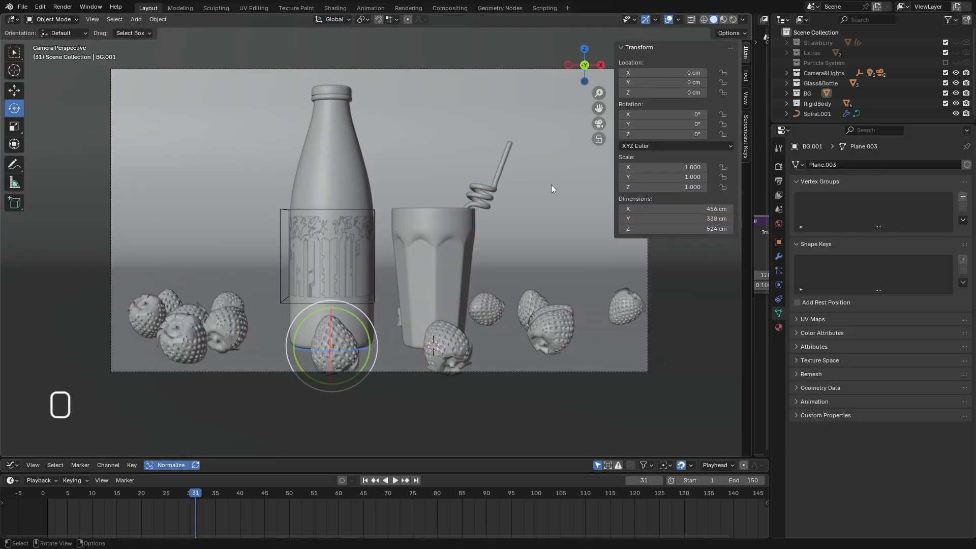
left_click(733, 19)
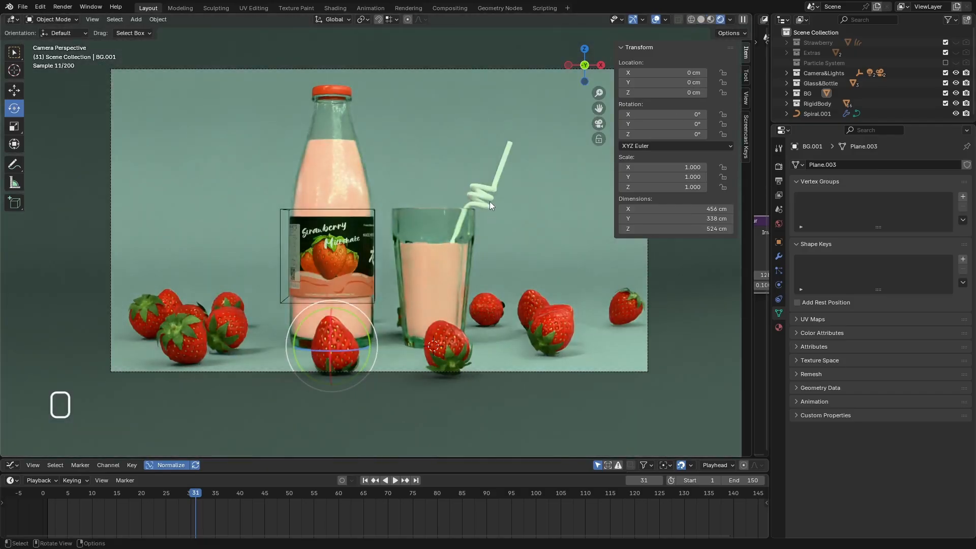
scroll(490, 201, "up", 3)
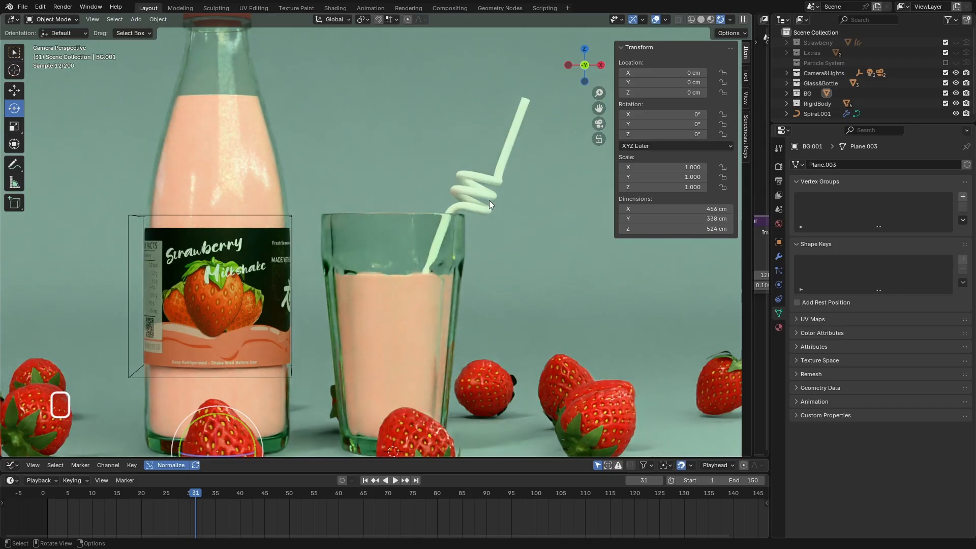
scroll(472, 212, "down", 3)
scroll(471, 215, "up", 3)
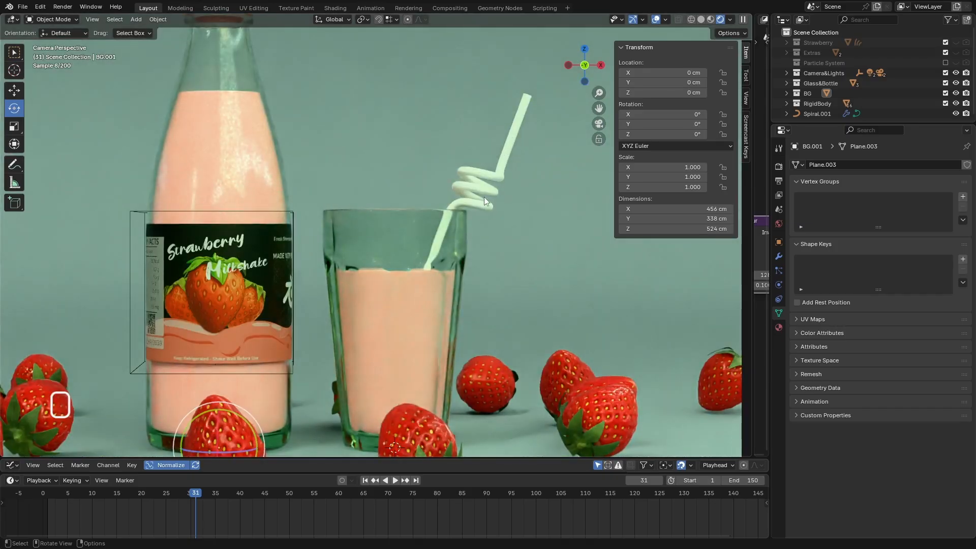
- Select the straw and thicken it, trying a bevel depth of 0.4 cm and settling on 0.35 cm
left_click(486, 190)
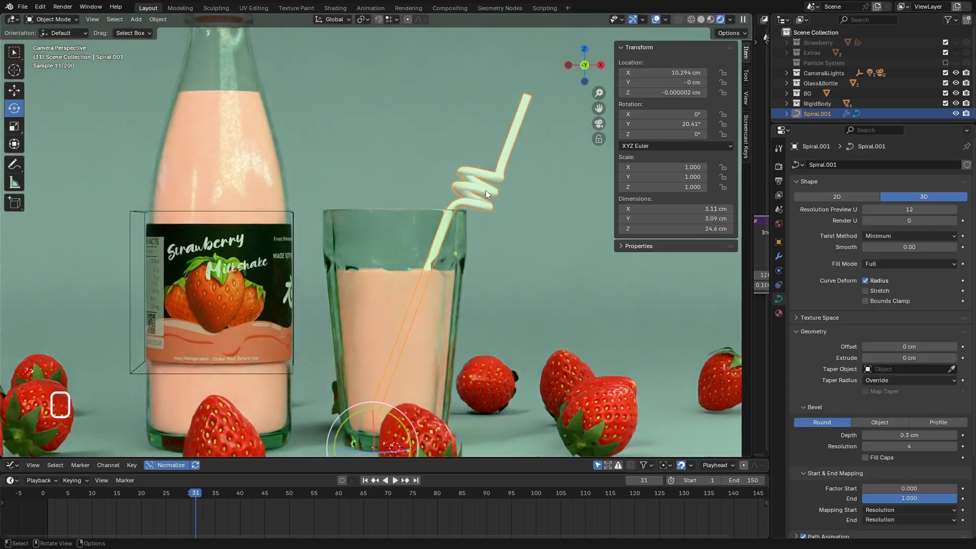
left_click(910, 435)
type("0")
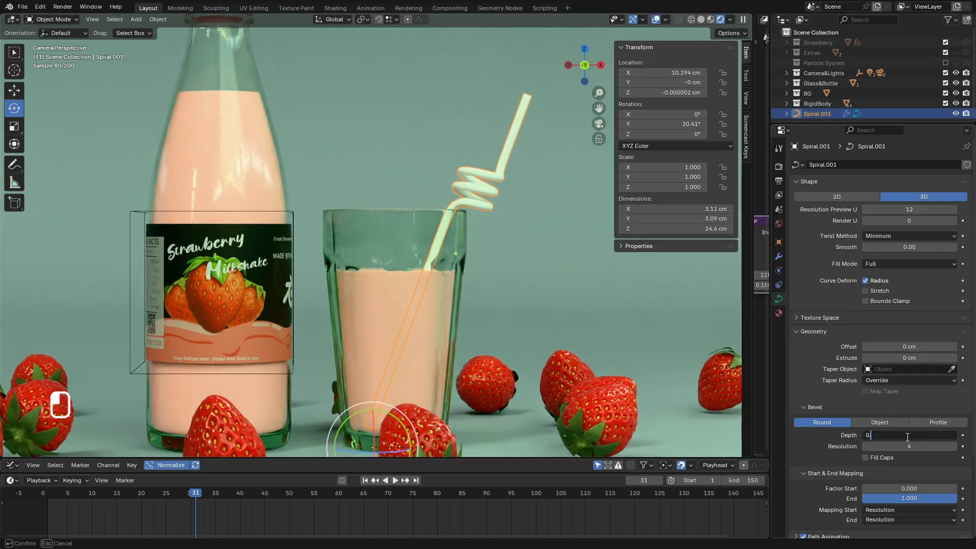
type(".4")
key("Return")
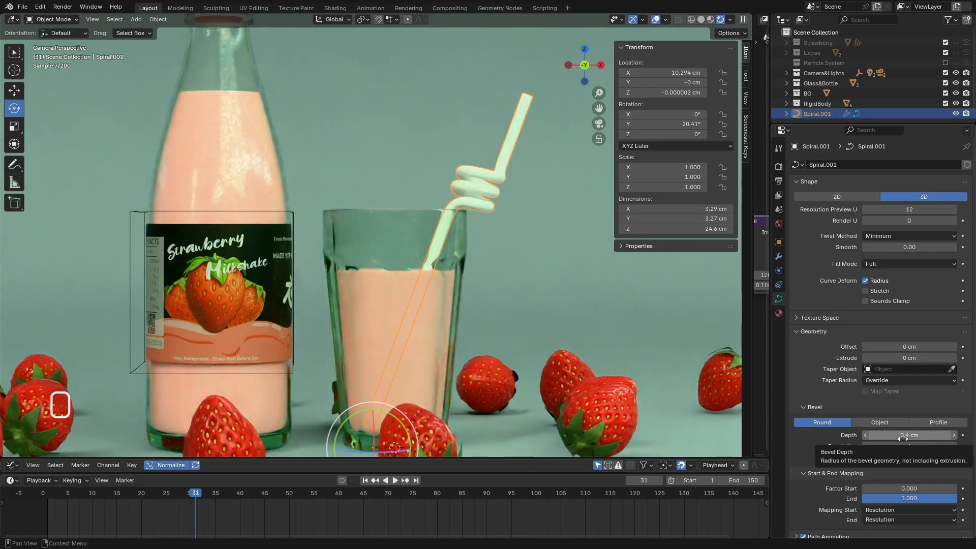
left_click(914, 436)
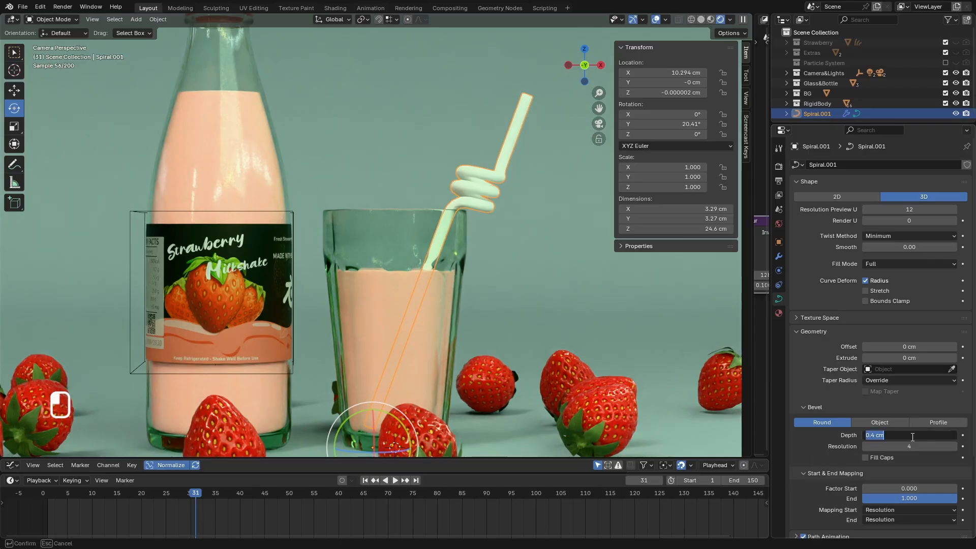
type("0.35")
key("Return")
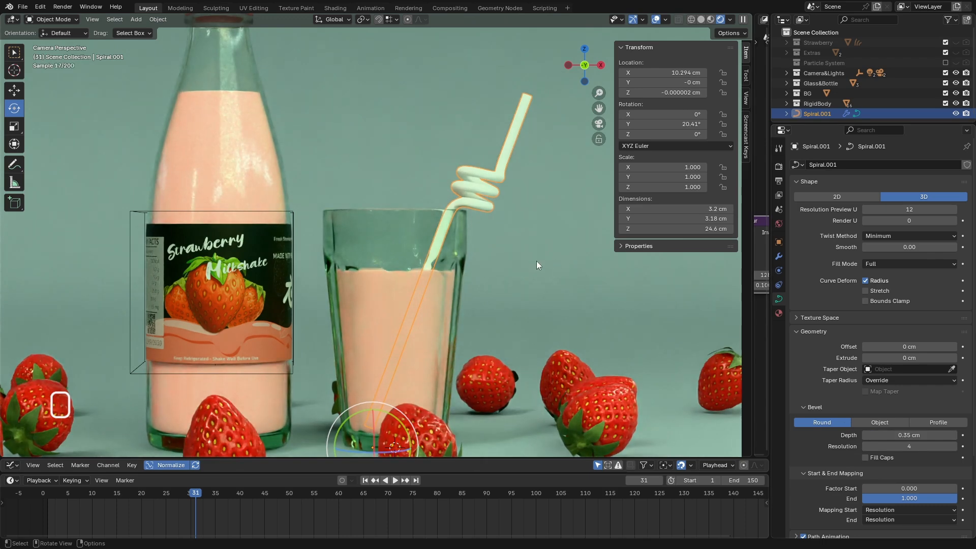
- Give the straw a new material with a near-black base color and a roughness of 0.246
middle_click_drag(399, 255, 419, 252)
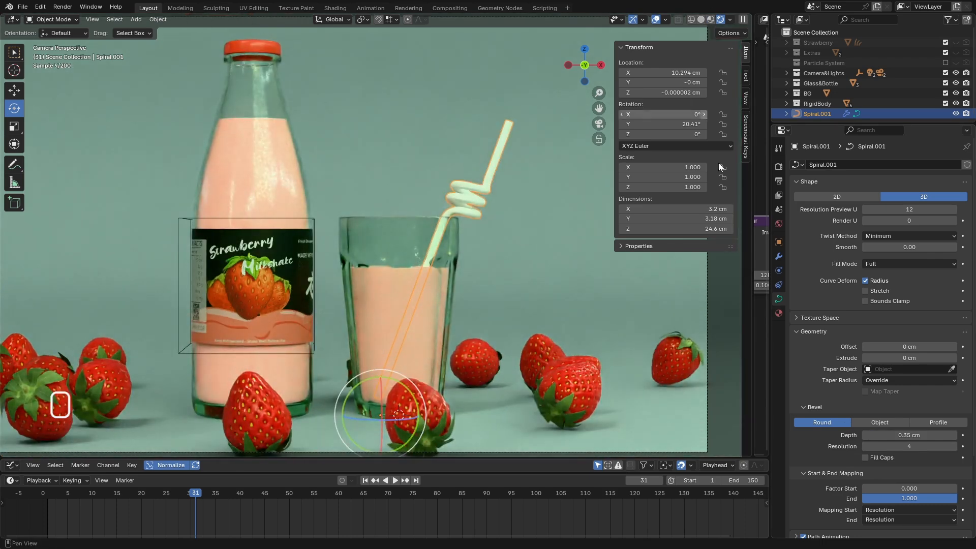
left_click(776, 314)
left_click(838, 207)
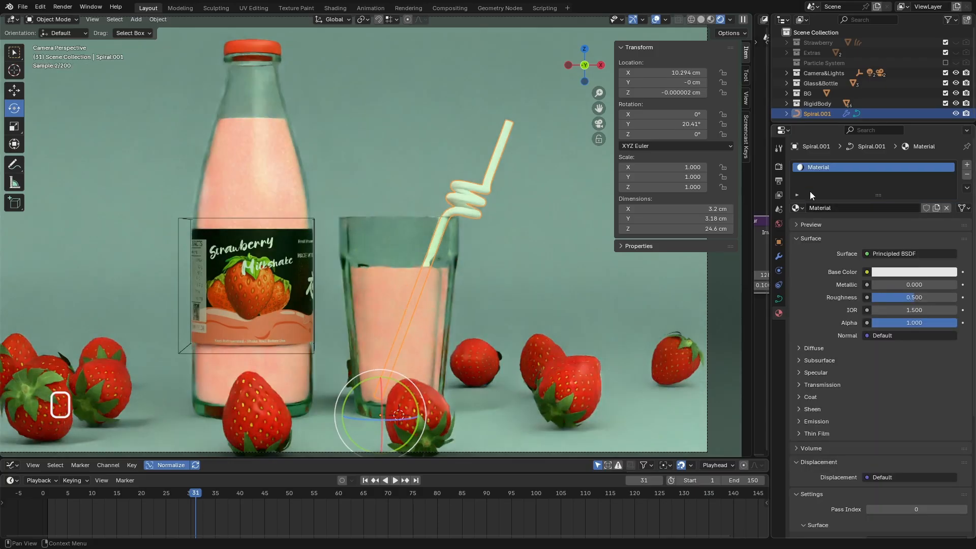
left_click(894, 273)
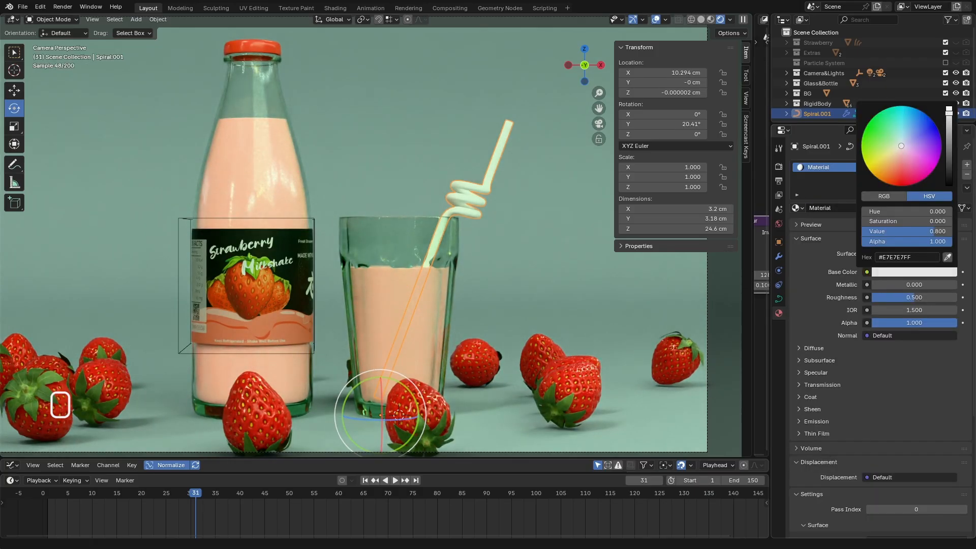
left_click_drag(949, 108, 948, 176)
scroll(488, 224, "up", 6)
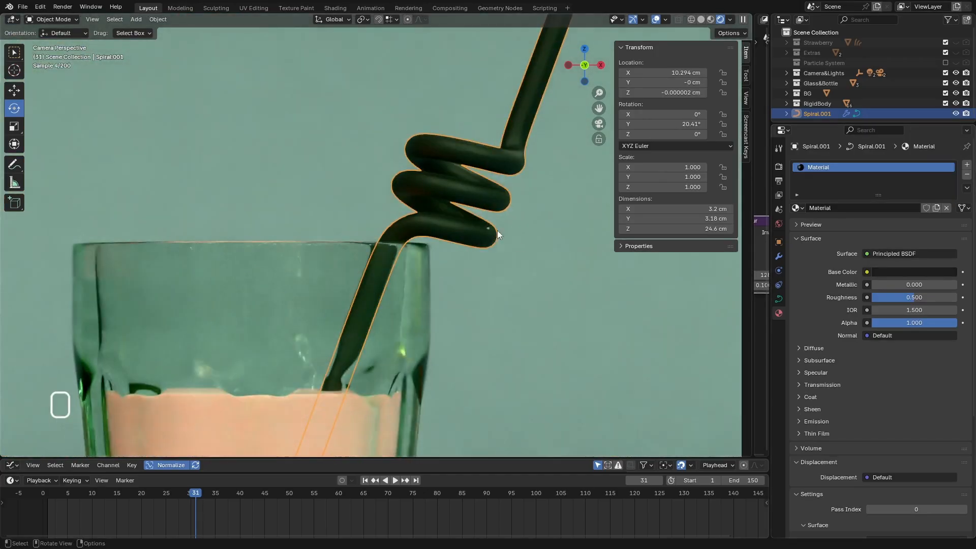
left_click_drag(946, 297, 925, 298)
- Set the straw material's subsurface weight to 1.000, all three radius values to 1.000 and the scale to 0.1 cm
left_click(818, 359)
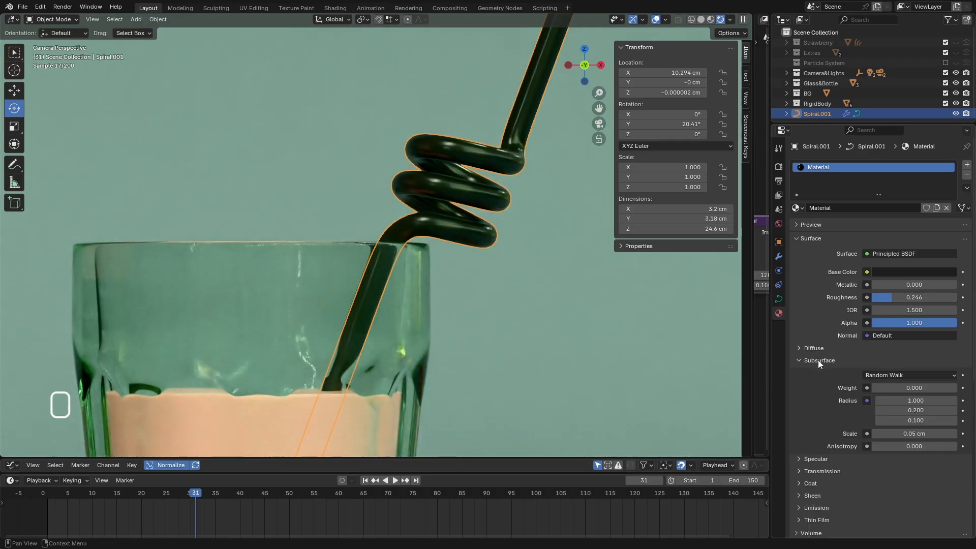
scroll(818, 360, "down", 4)
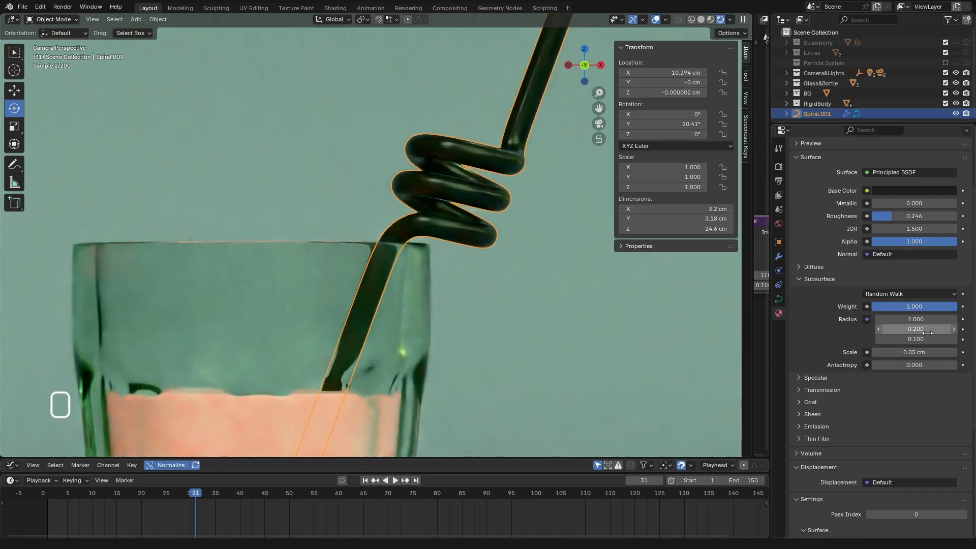
left_click_drag(915, 319, 913, 319)
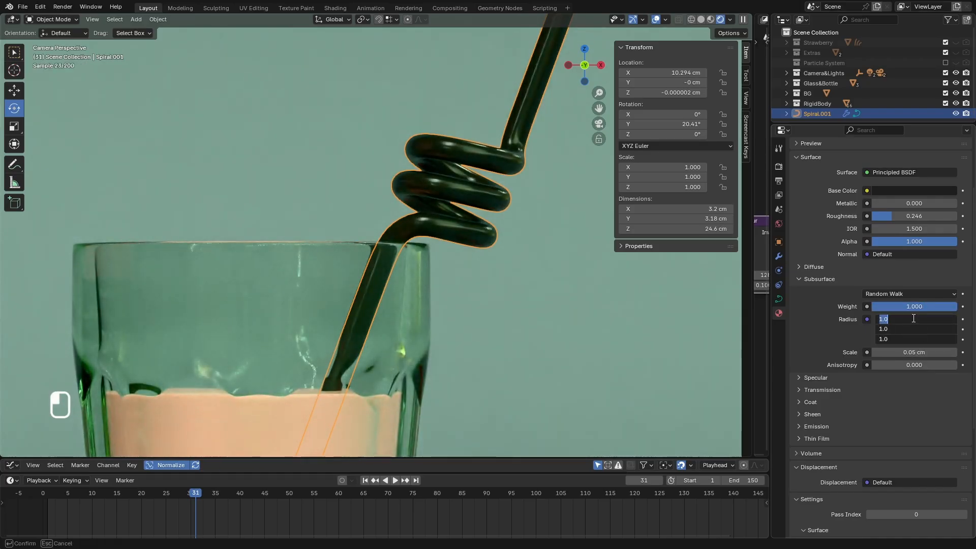
key("Return")
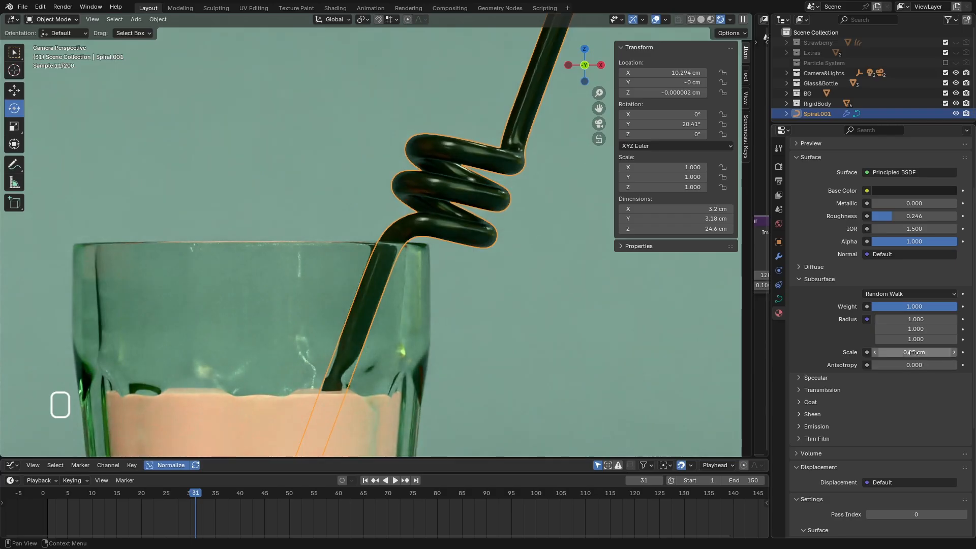
left_click(921, 352)
type("0.1")
key("Return")
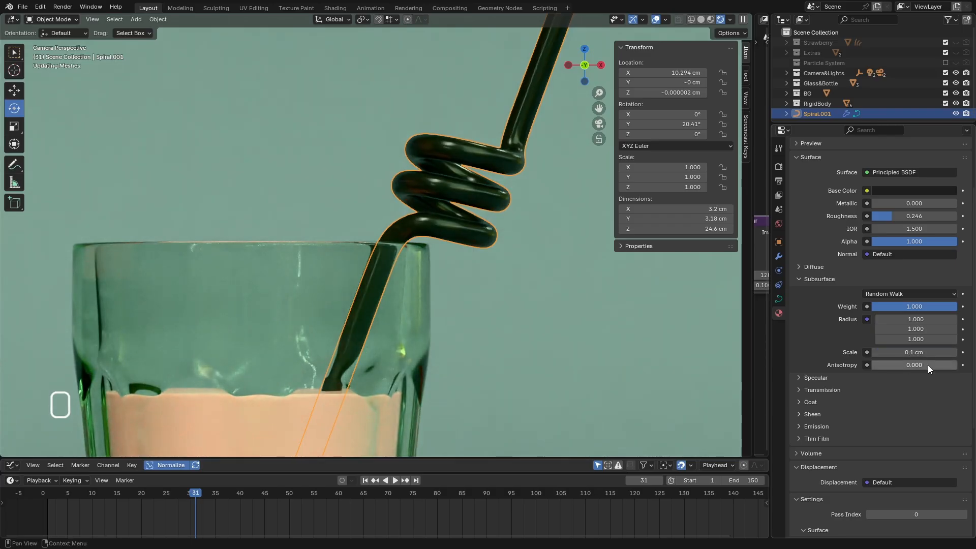
scroll(453, 219, "down", 2)
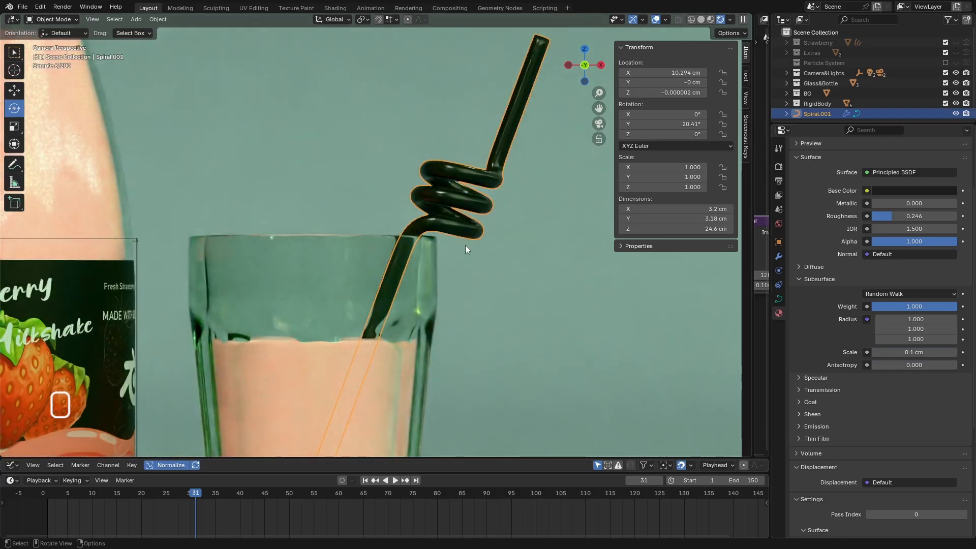
scroll(465, 237, "down", 2)
scroll(465, 239, "down", 3)
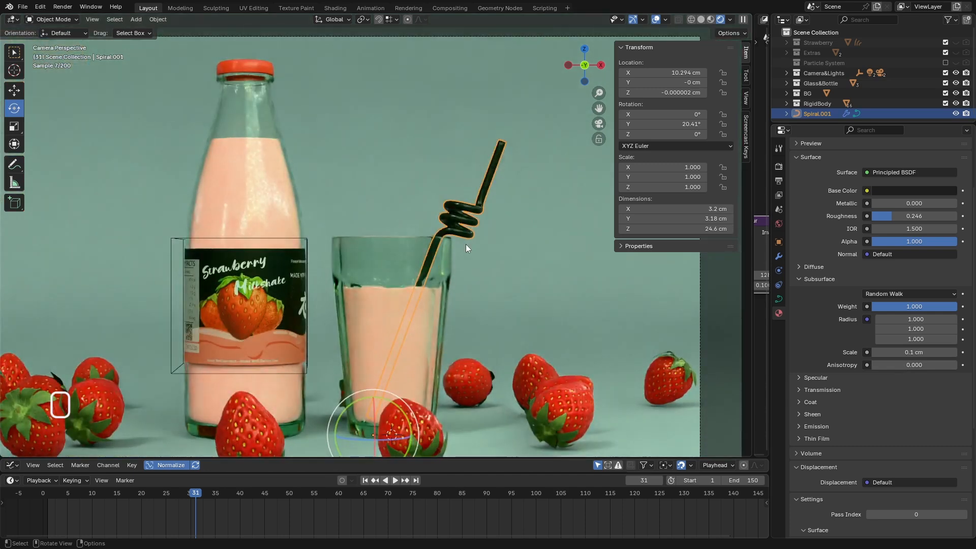
- Return to solid shading with the whole camera frame in view and activate the Select Box tool
left_click(778, 148)
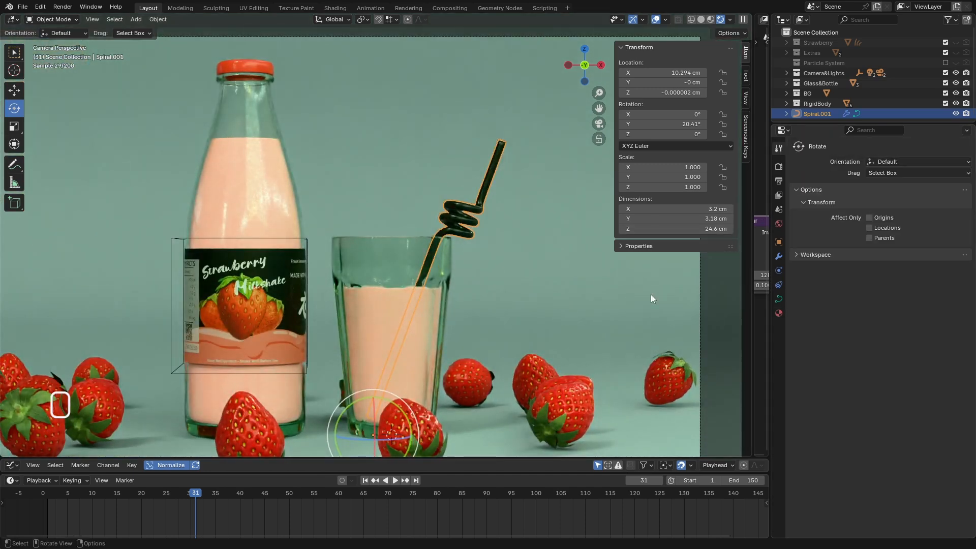
left_click(700, 19)
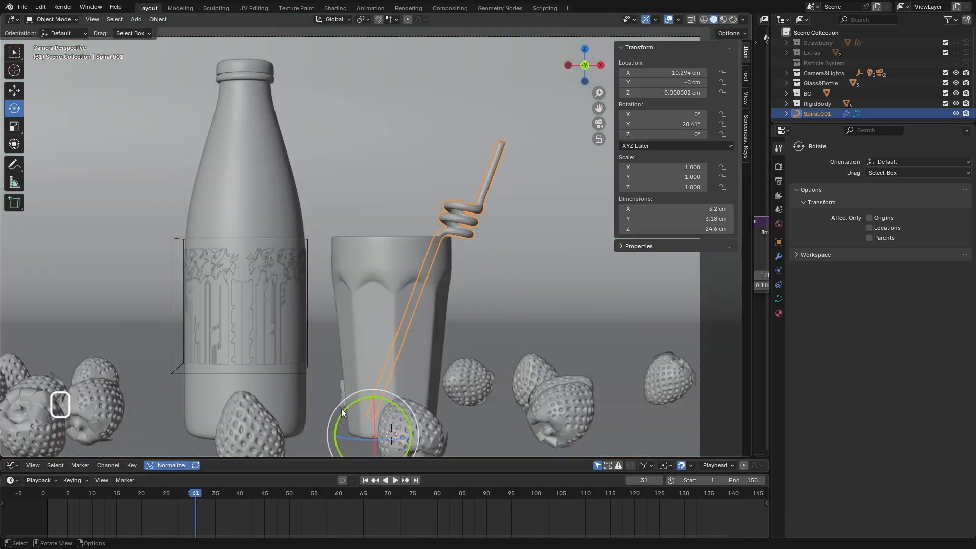
key("Home")
left_click(14, 51)
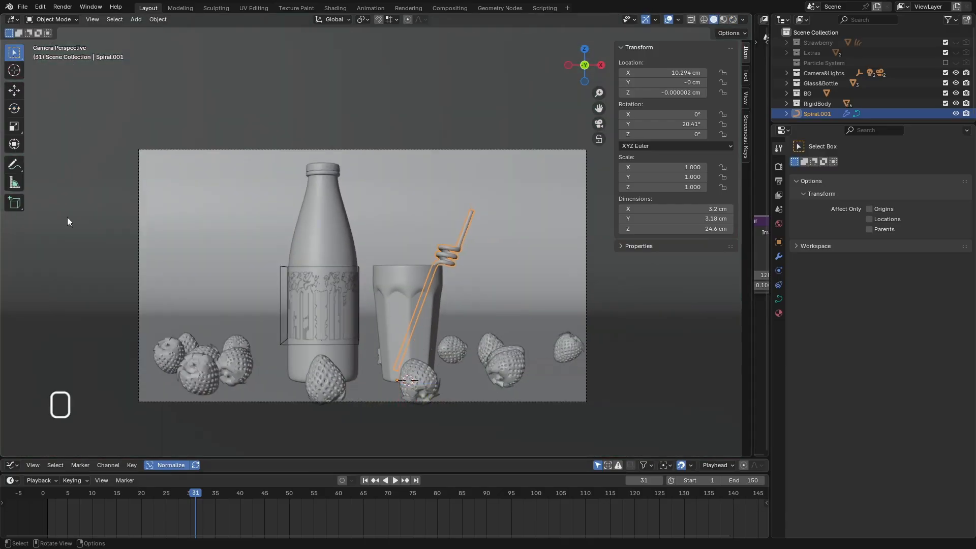
- At frame 25, set the straw's bevel end mapping factor to 0.000 and keyframe it
left_click_drag(196, 495, 167, 510)
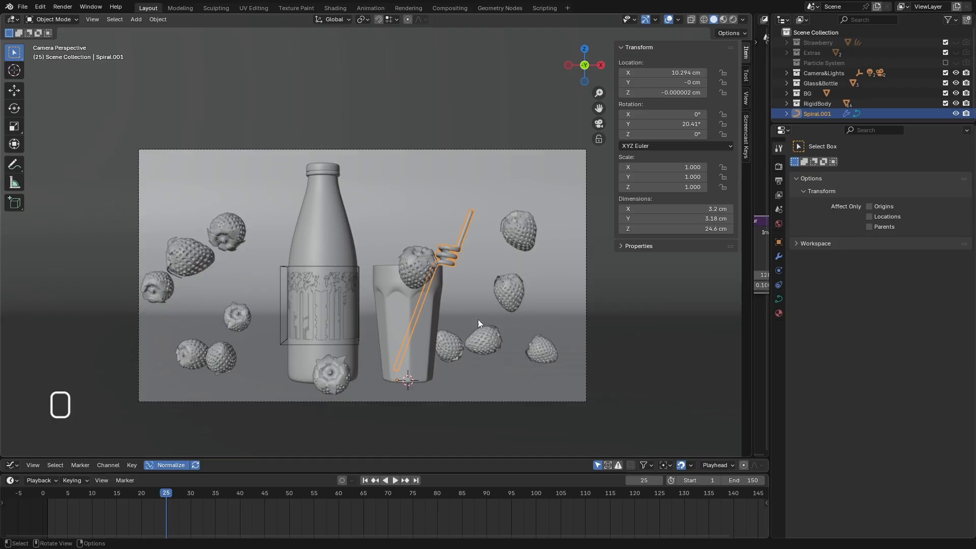
left_click(778, 299)
scroll(808, 356, "down", 5)
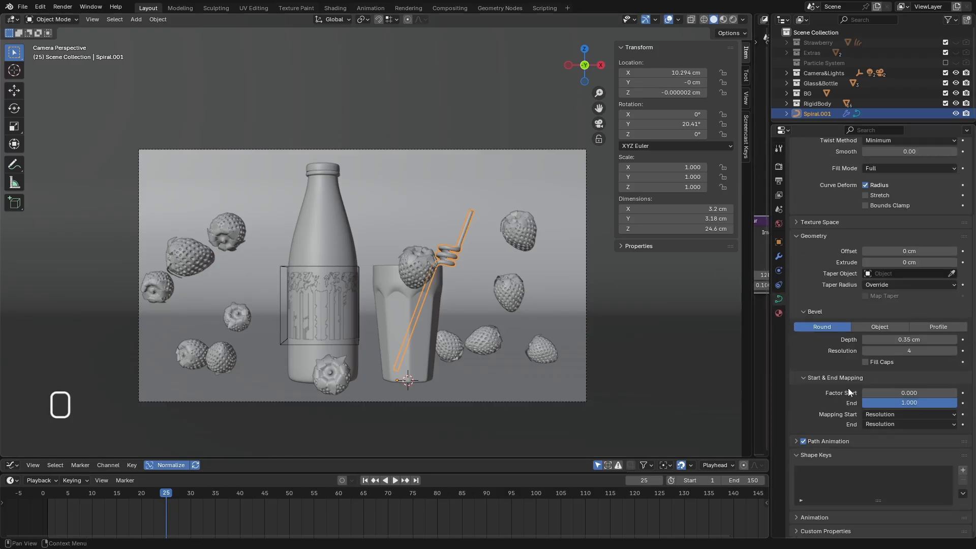
left_click_drag(902, 401, 869, 404)
right_click(870, 402)
left_click(871, 403)
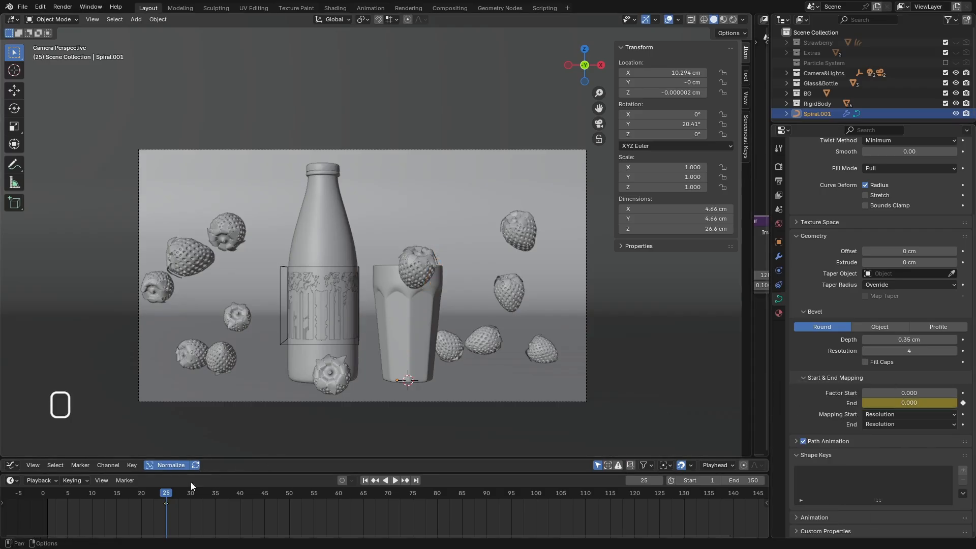
- At frame 50, keyframe the straw's bevel end mapping factor at 1.000, and play the animation from frame 1
left_click_drag(168, 493, 291, 508)
left_click_drag(910, 402, 932, 403)
right_click(932, 403)
left_click(913, 404)
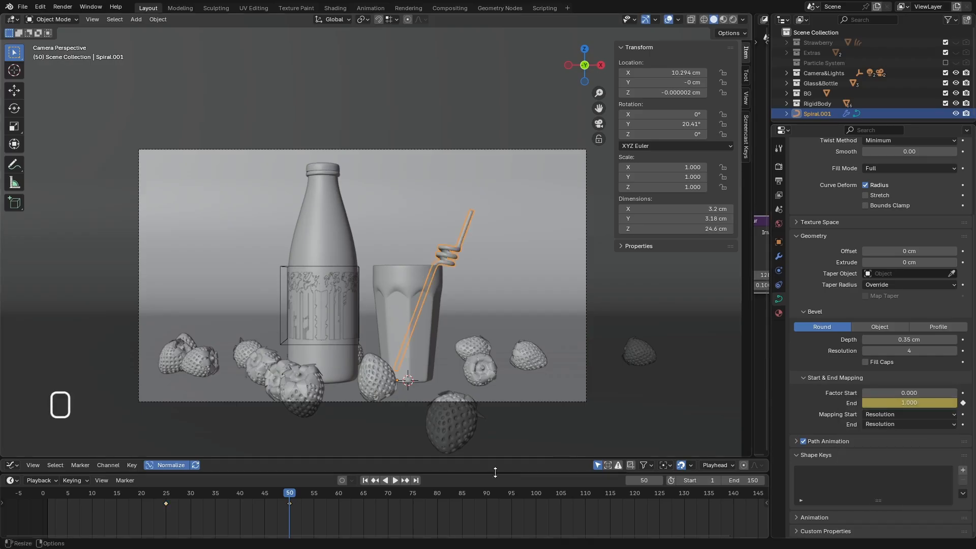
left_click(365, 480)
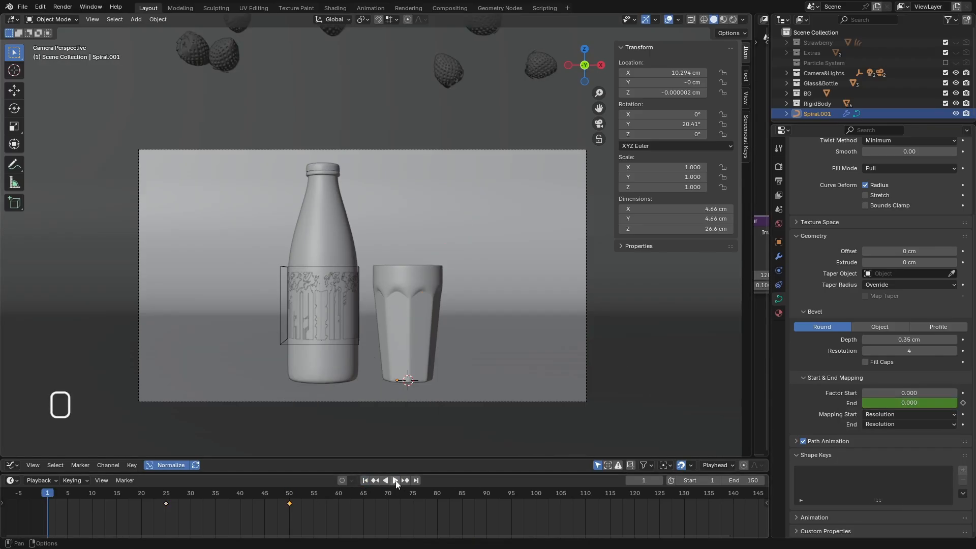
left_click(395, 480)
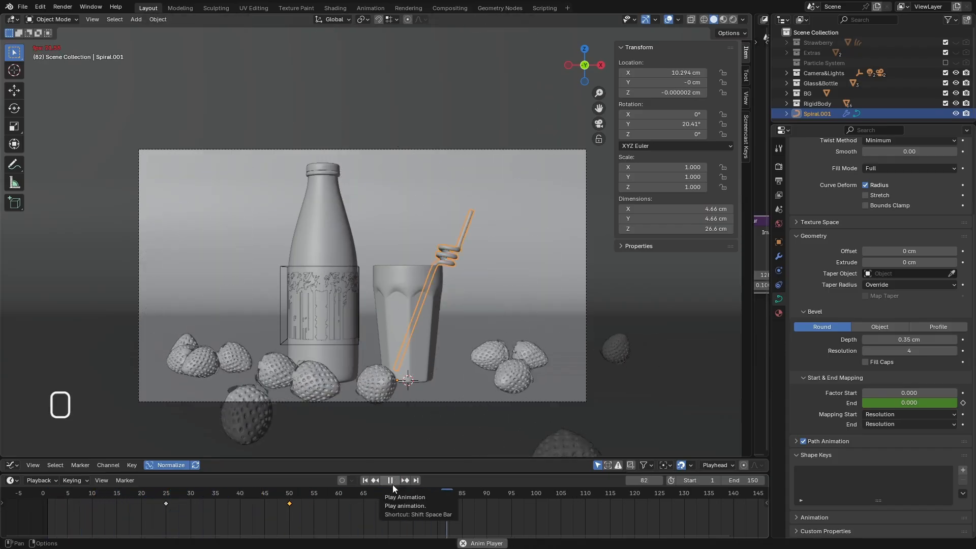
- Move the straw's bevel end keyframe from frame 50 to frame 60 and play the animation from the start to about frame 70
key("shift+space")
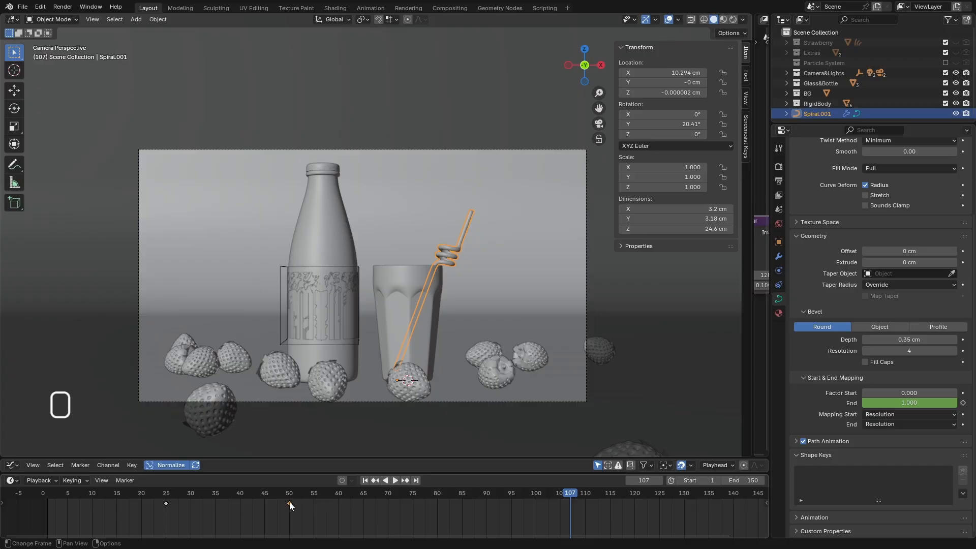
left_click_drag(290, 506, 339, 505)
key("shift+Left")
key("space")
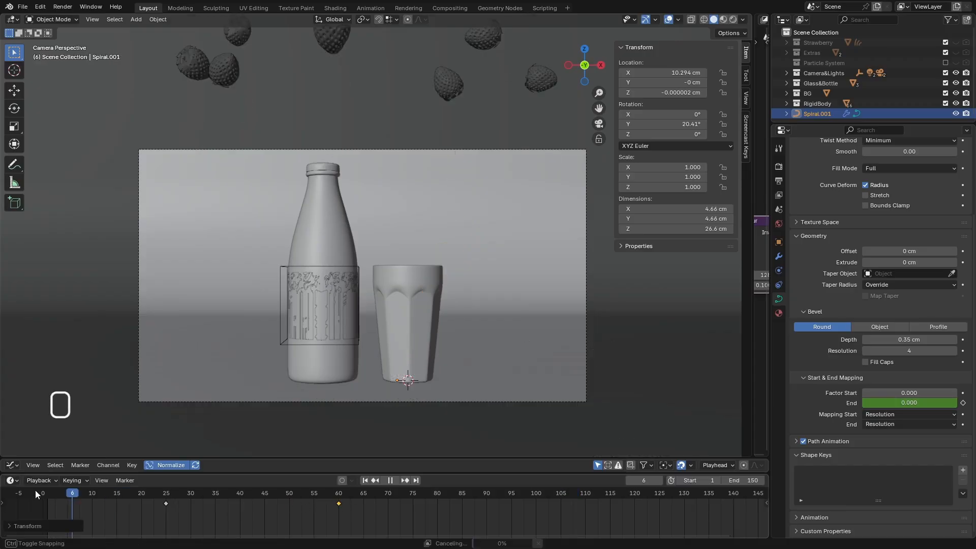
left_click(392, 480)
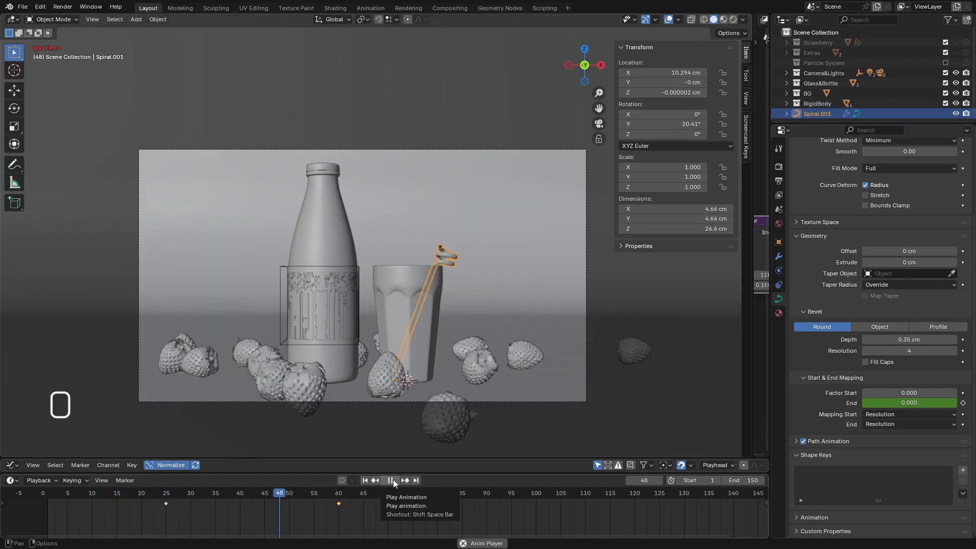
left_click(391, 480)
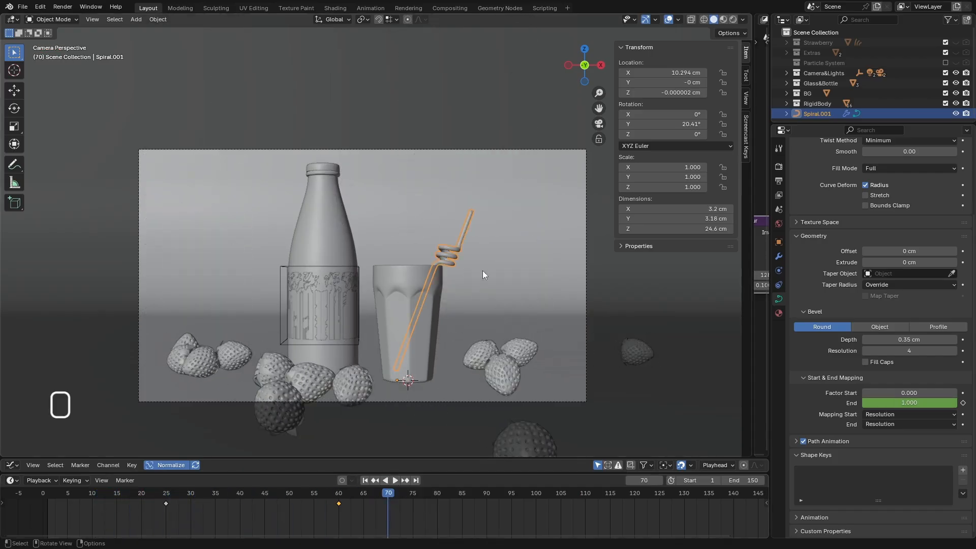
- Examine the straw's upper end close up in solid and rendered shading
scroll(483, 275, "up", 10)
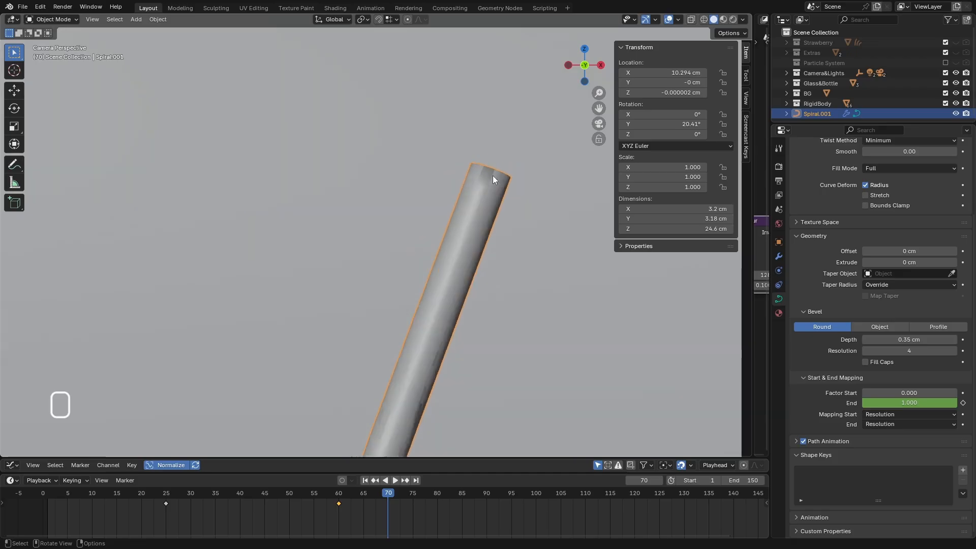
scroll(492, 175, "down", 10)
scroll(489, 193, "up", 8)
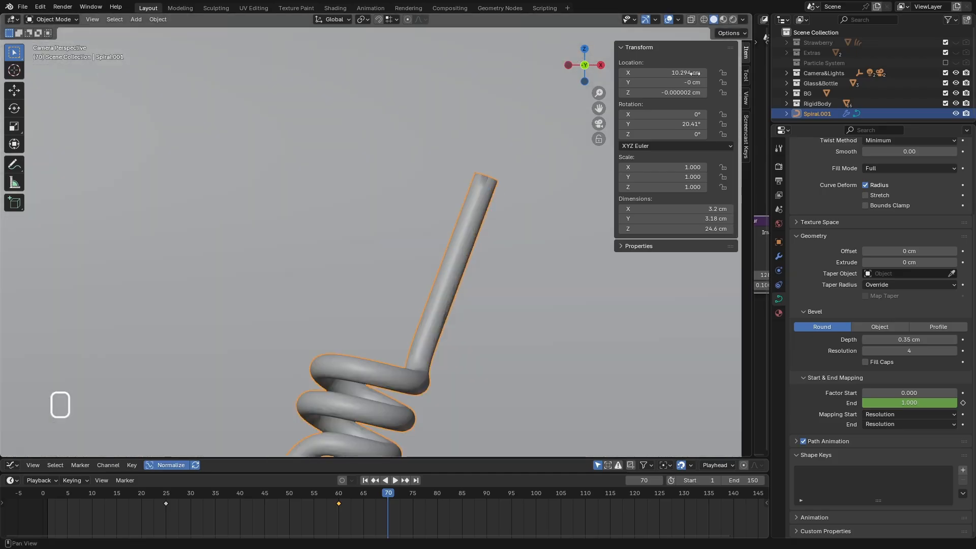
key("z")
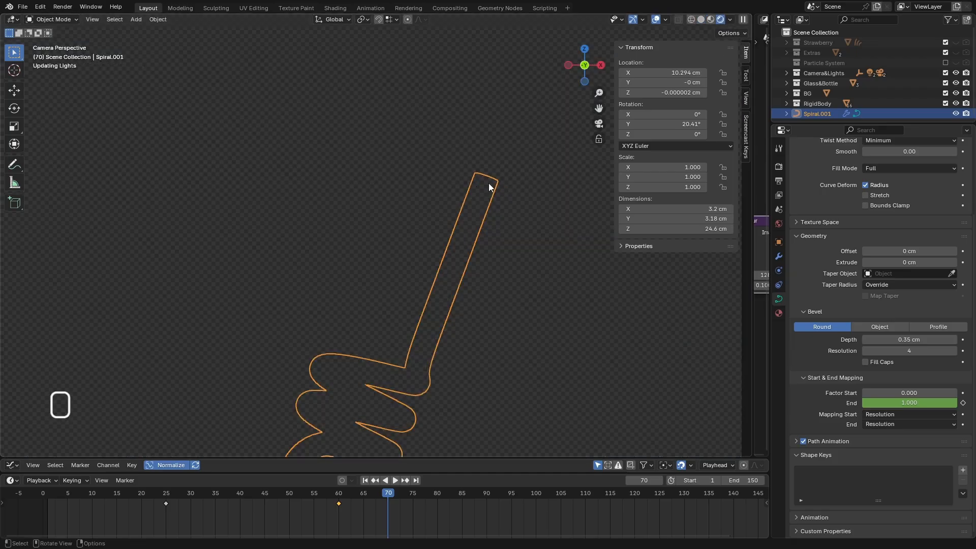
scroll(511, 211, "up", 2)
scroll(481, 187, "up", 2)
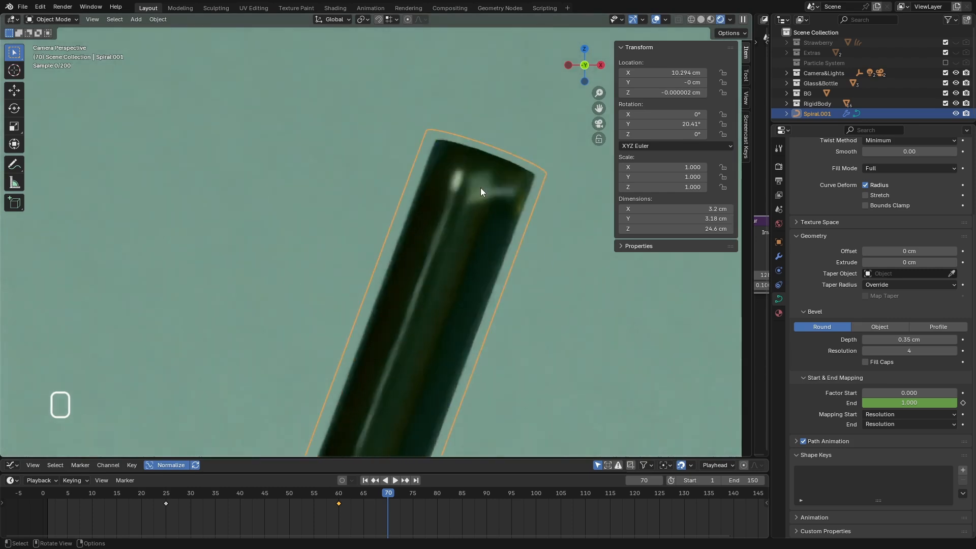
scroll(480, 187, "down", 4)
scroll(483, 179, "down", 3)
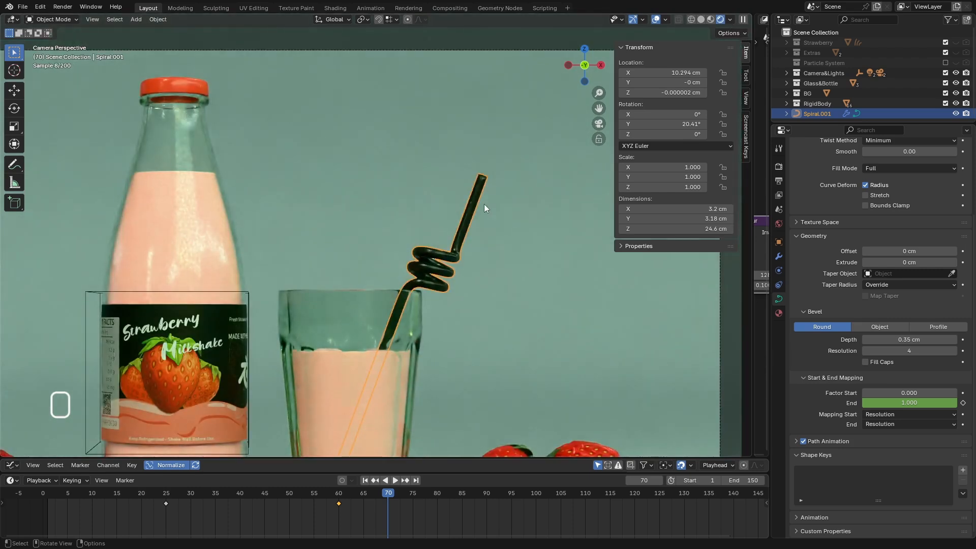
- In solid shading, edit the straw curve and subdivide its topmost segment with one cut
left_click(703, 20)
scroll(508, 171, "up", 3)
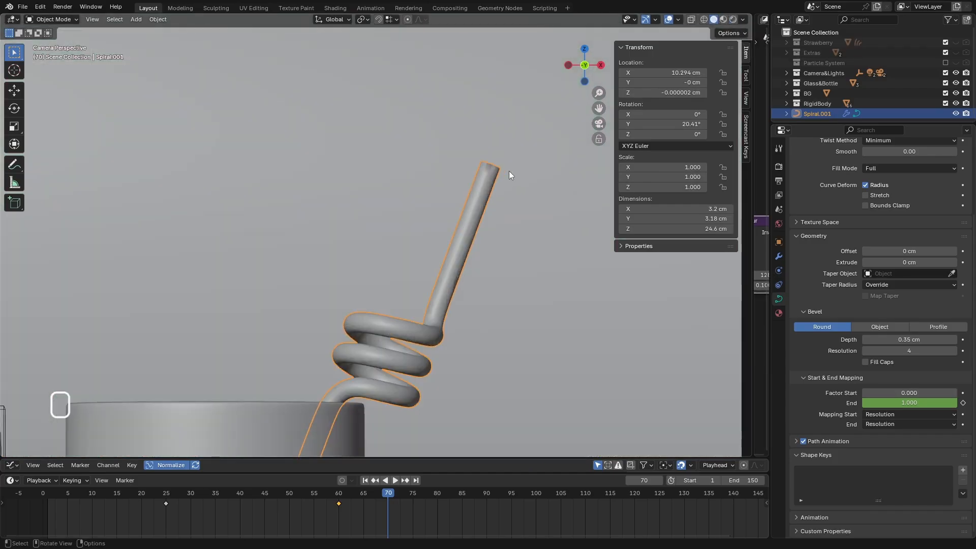
left_click(51, 20)
left_click(46, 34)
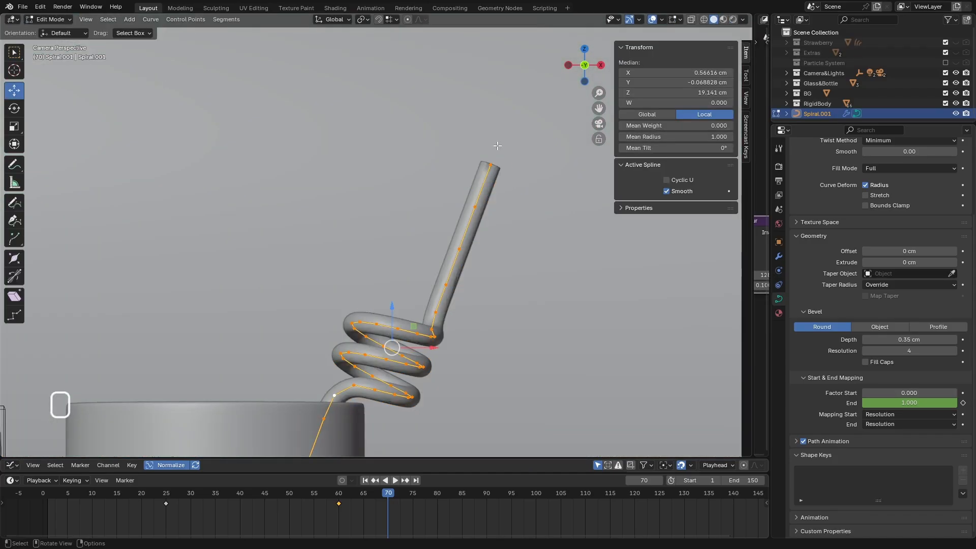
scroll(497, 171, "up", 4)
scroll(490, 164, "up", 3)
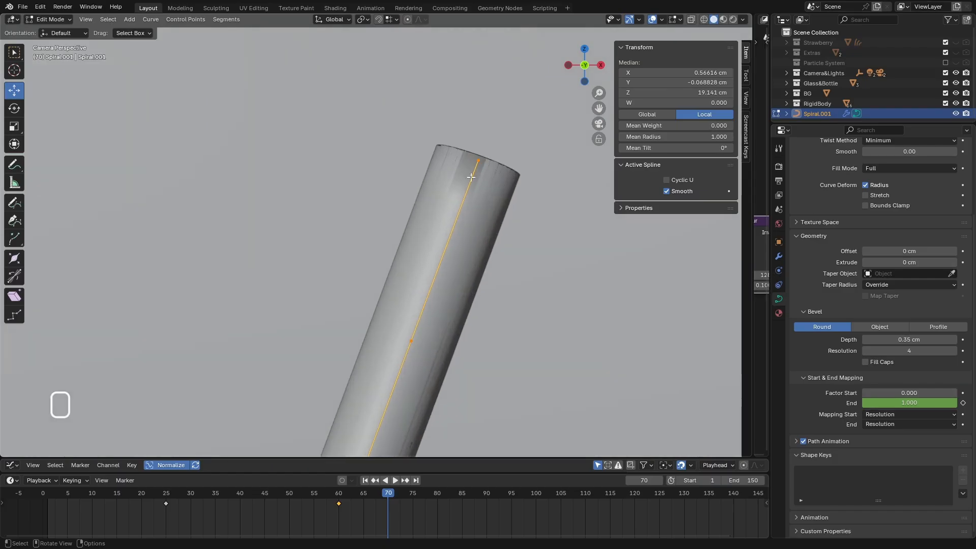
left_click(533, 122)
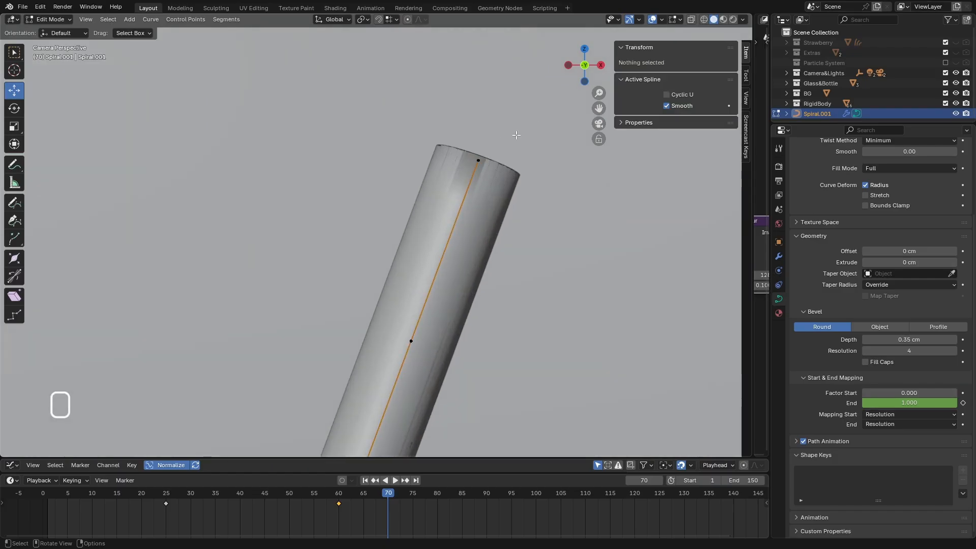
left_click_drag(514, 138, 403, 294)
right_click(463, 195)
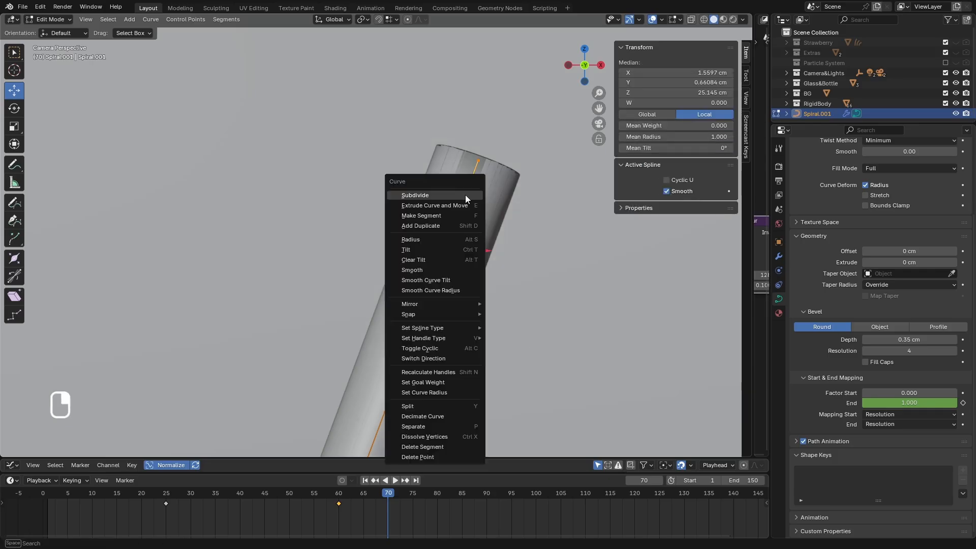
left_click(461, 195)
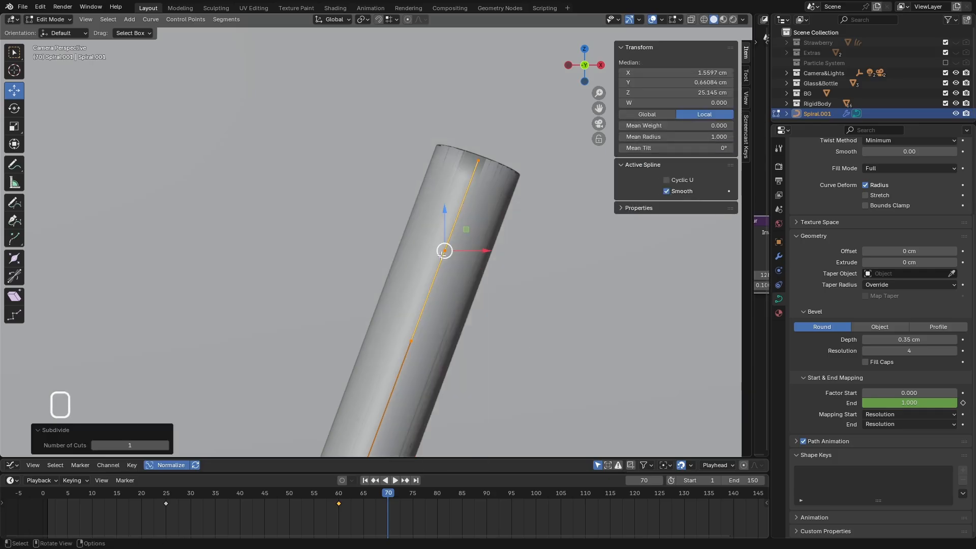
- Using Local orientation, move the new control point about 0.68 cm along Z, close to the straw's upper end point
left_click(332, 19)
left_click(319, 62)
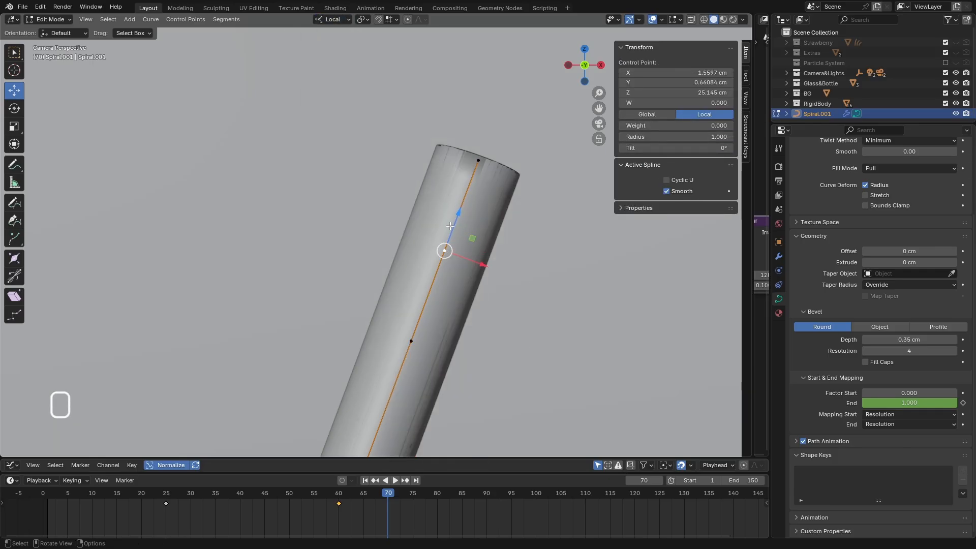
left_click_drag(450, 226, 482, 138)
scroll(475, 163, "down", 8)
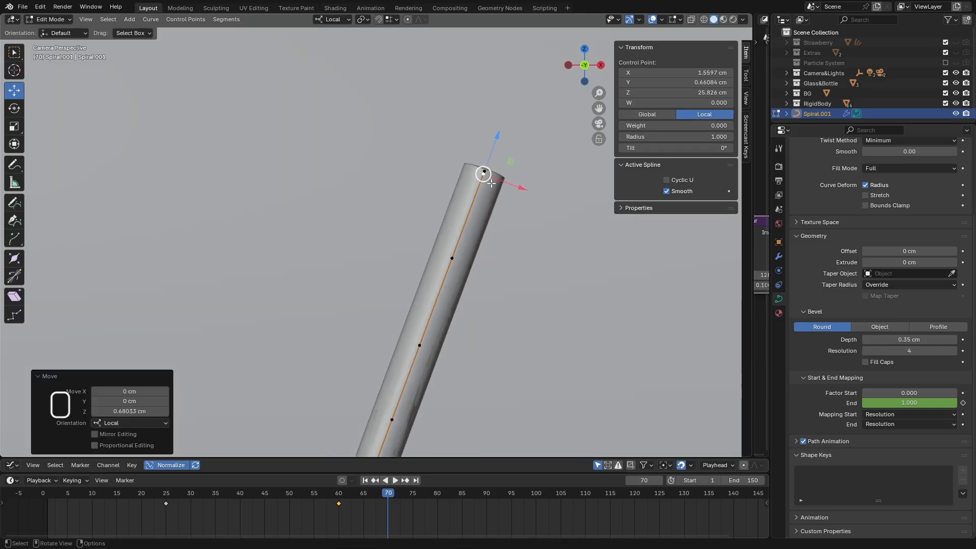
- Check the straw's lower end, return to Object Mode with the whole camera frame in view, and go to frame 75
scroll(385, 338, "up", 7)
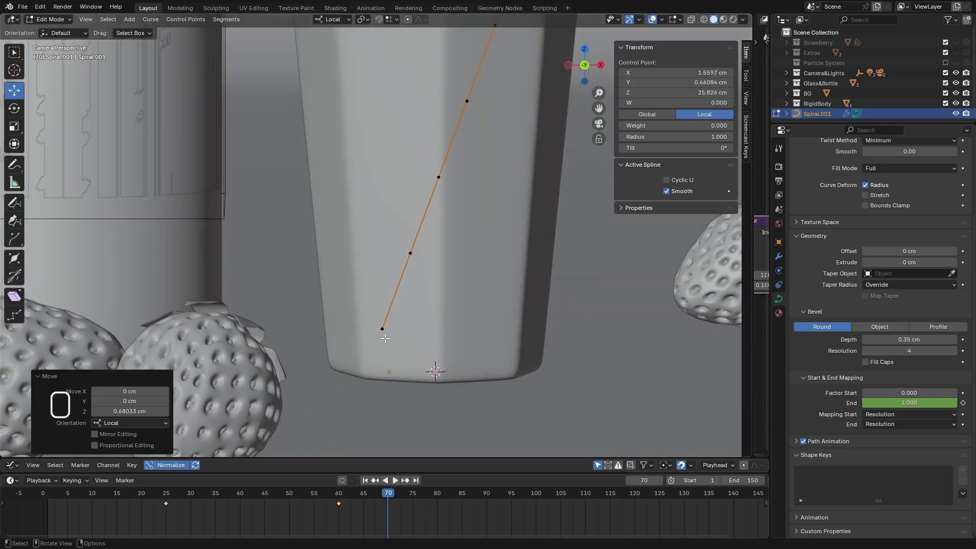
key("Tab")
scroll(385, 332, "down", 2)
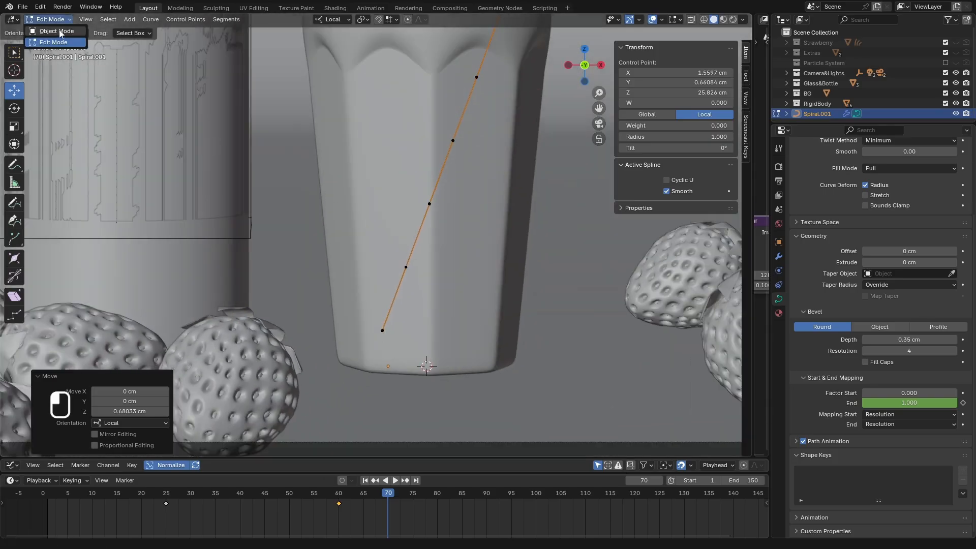
key("Home")
left_click_drag(390, 489, 414, 493)
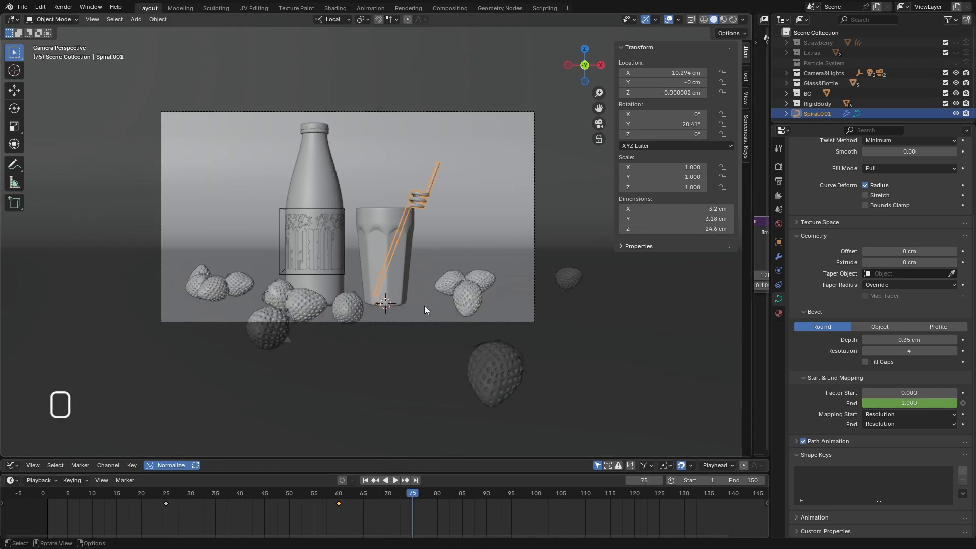
scroll(422, 306, "down", 1)
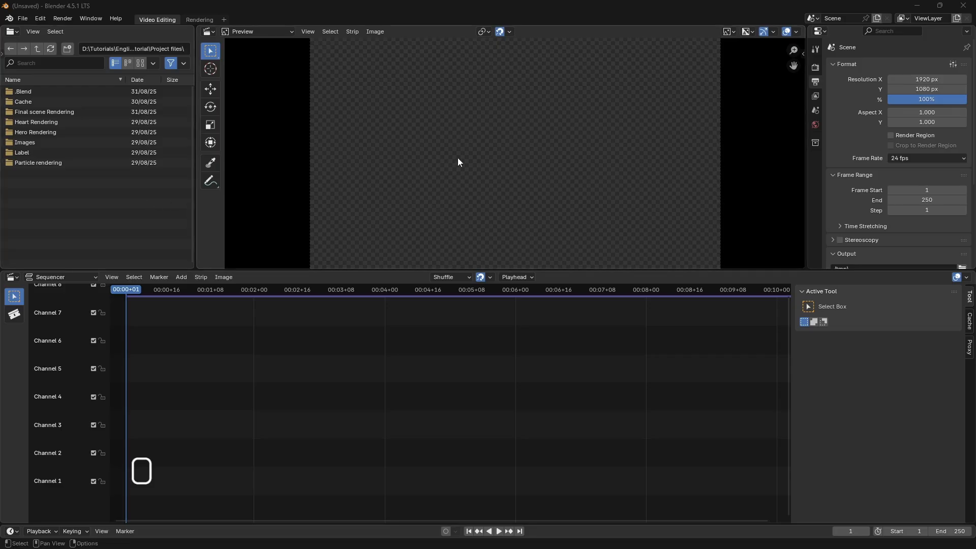
- In the new video editing file, fit the preview frame in view and open the Particle rendering folder
scroll(457, 162, "down", 3)
scroll(520, 145, "up", 2)
double_click(55, 163)
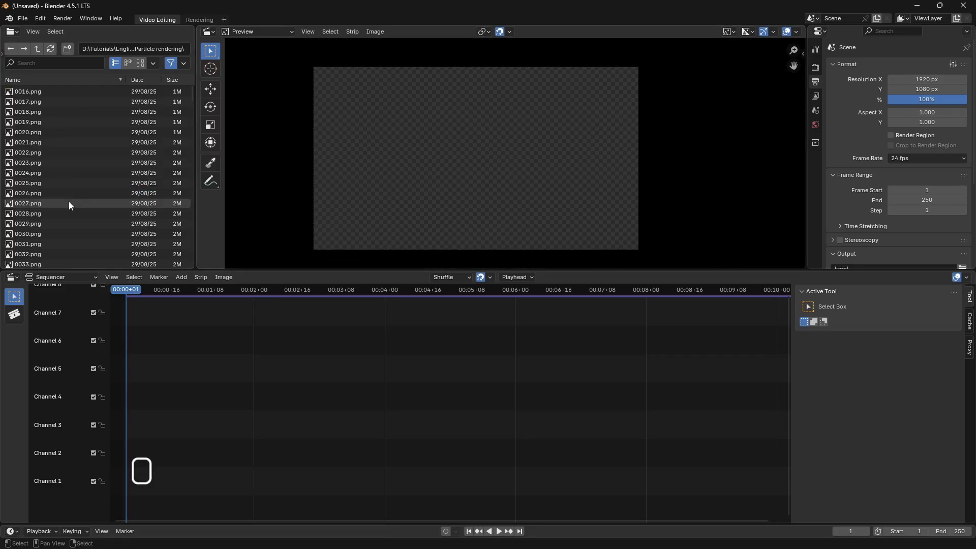
- Add all the PNG frames from 0016.png to 0341.png as one image strip on Channel 1, starting at frame 1
left_click(43, 90)
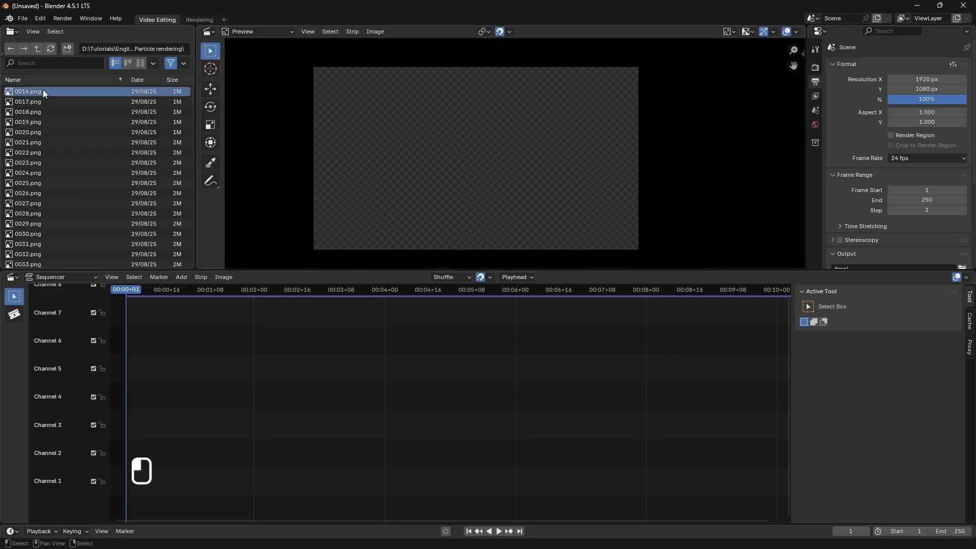
scroll(63, 176, "down", 15)
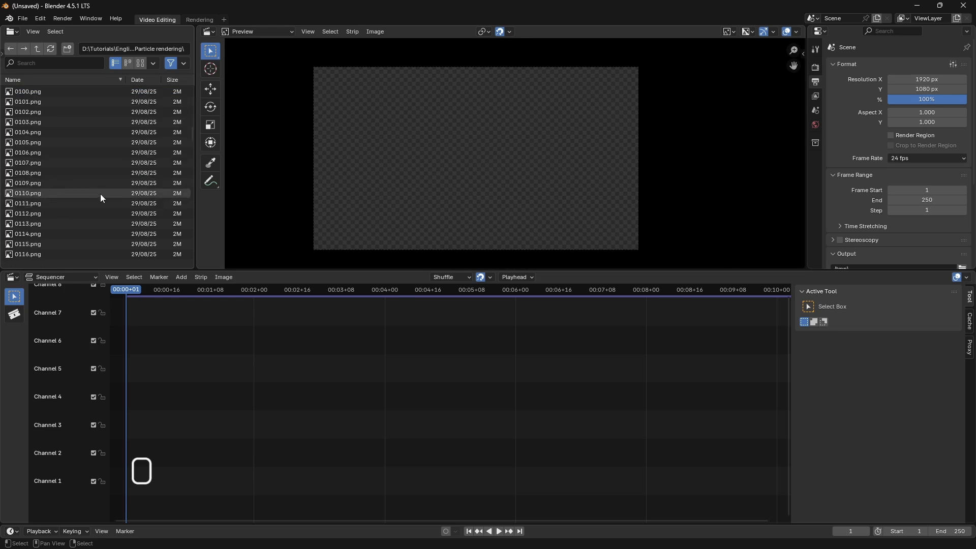
left_click_drag(191, 153, 84, 263)
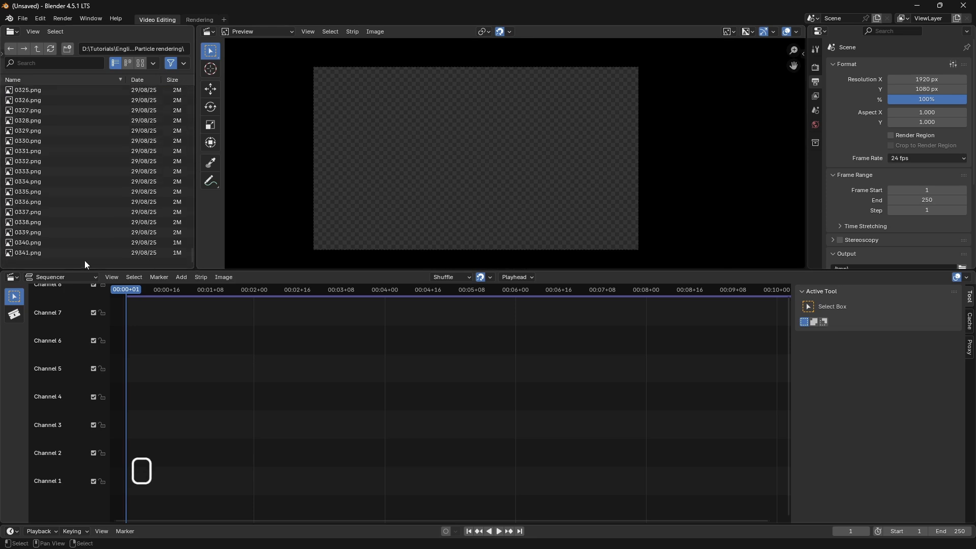
left_click(45, 251, "shift")
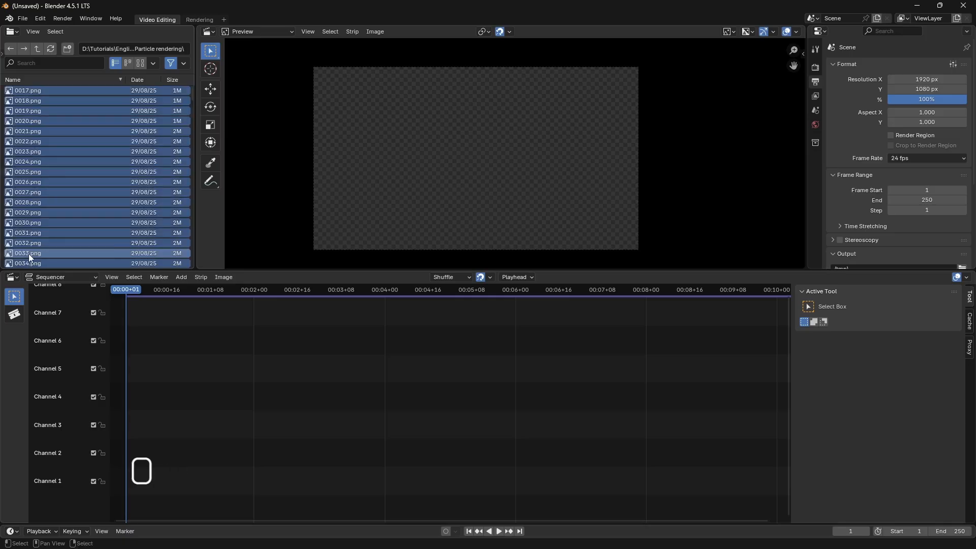
scroll(51, 244, "up", 20)
scroll(45, 251, "down", 9)
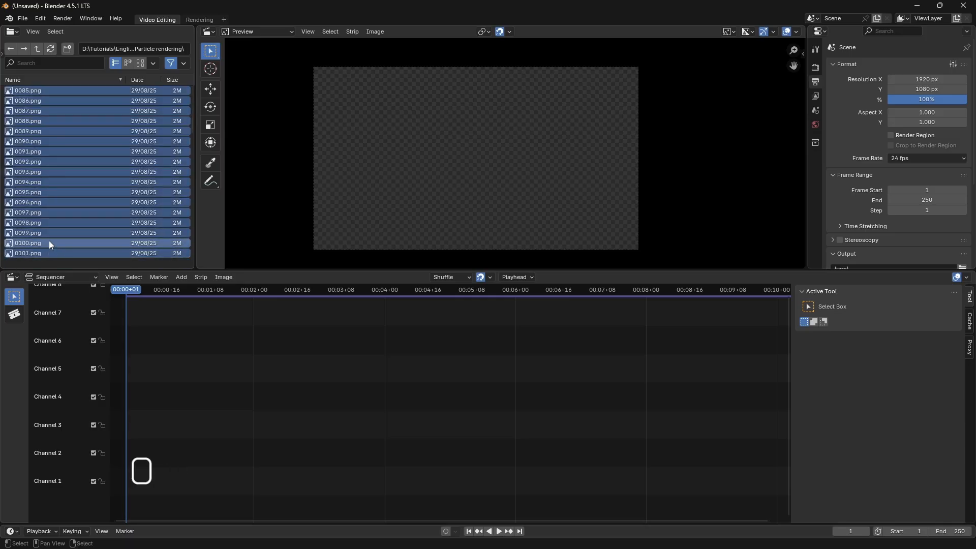
left_click(49, 241)
key("a")
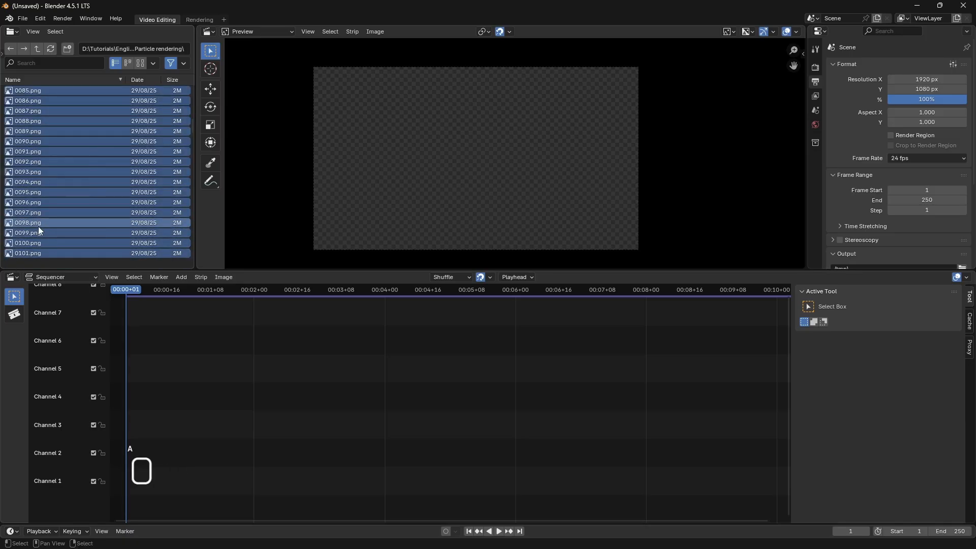
left_click_drag(38, 228, 179, 484)
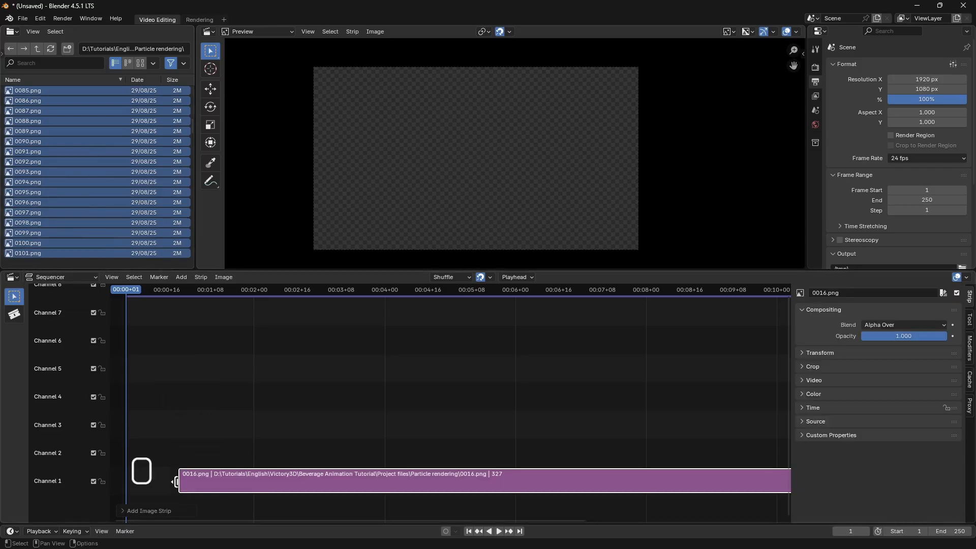
left_click_drag(257, 483, 257, 484)
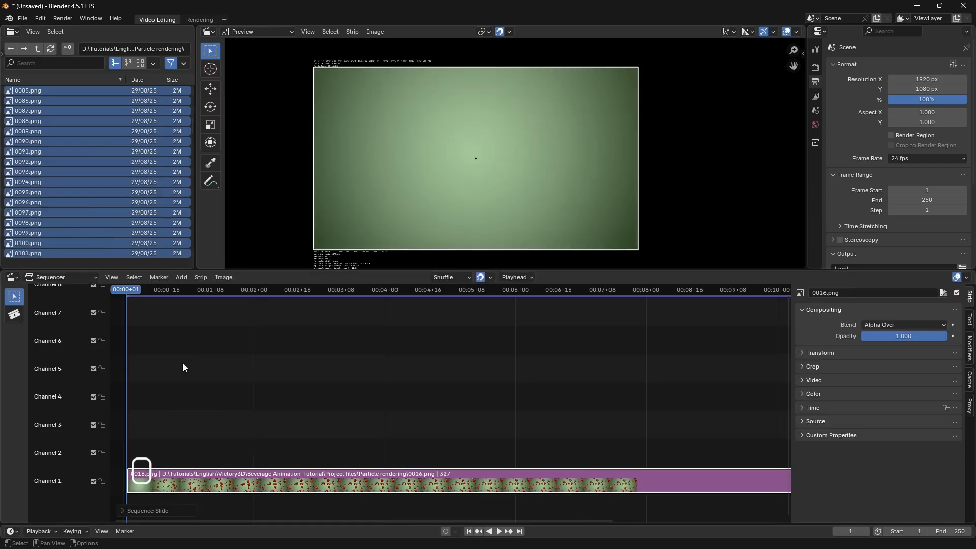
- Set the timeline's end frame to 448 and preview the strawberry strip by playing it and scrubbing back to frame 69
scroll(234, 378, "down", 6)
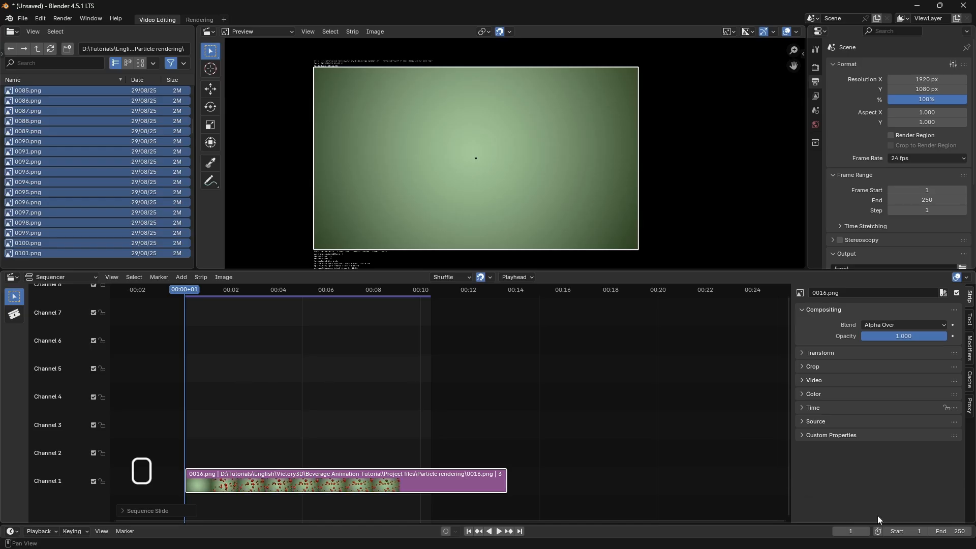
left_click_drag(950, 531, 965, 531)
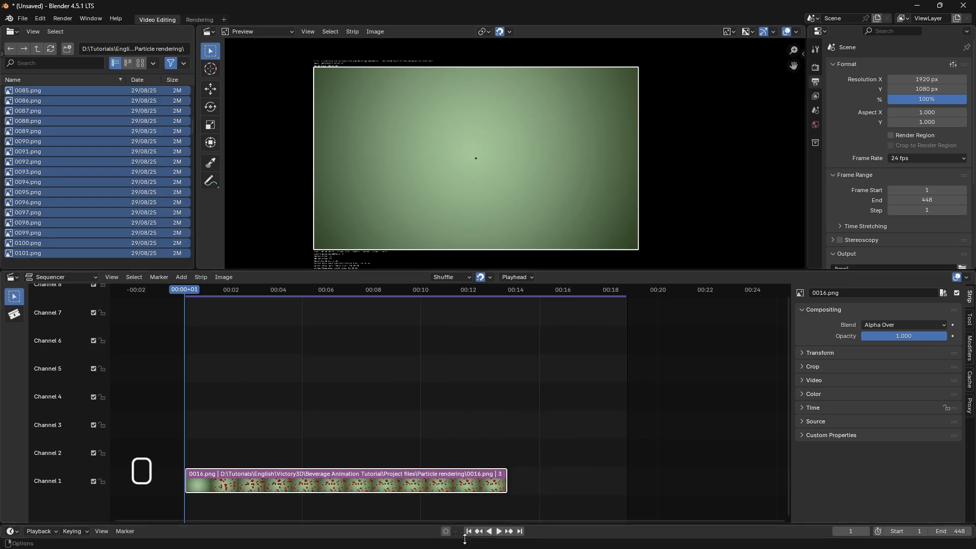
left_click(498, 531)
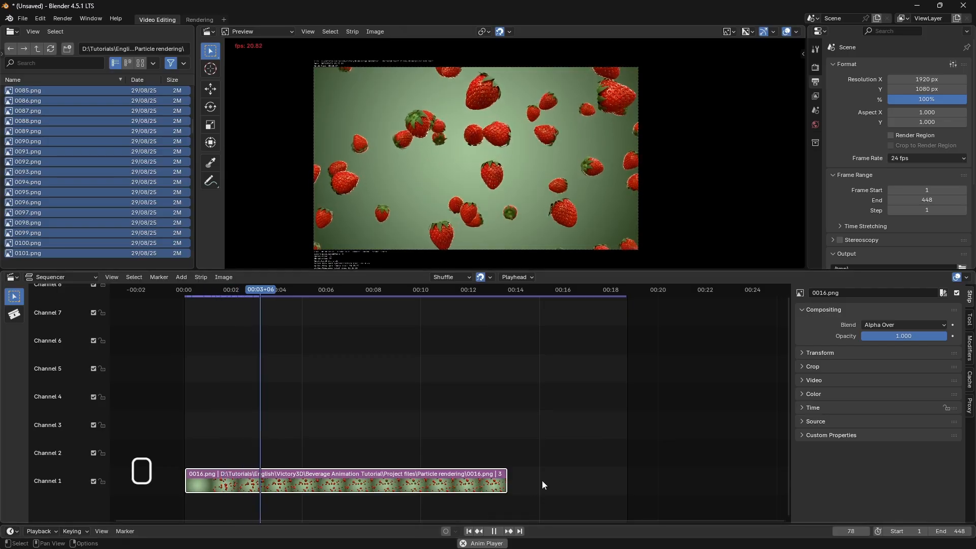
left_click(498, 531)
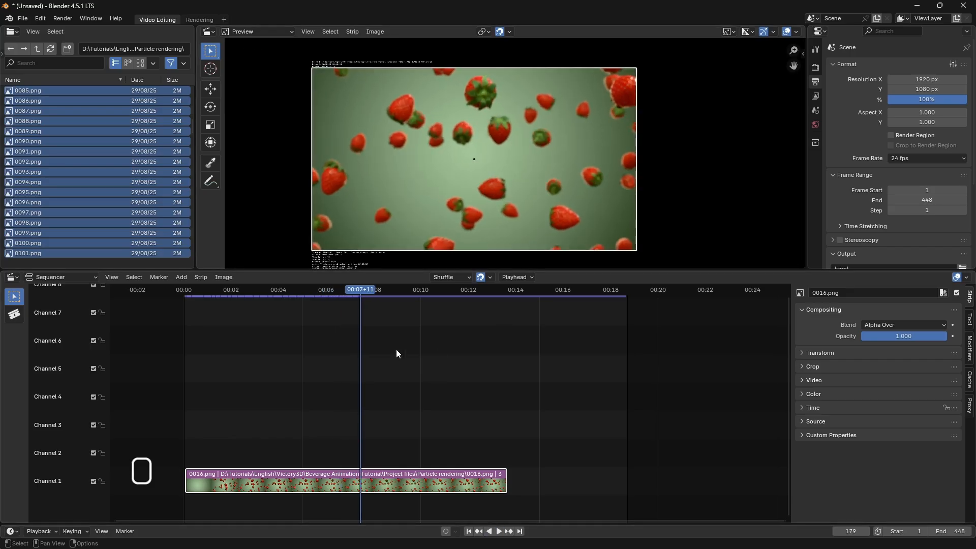
left_click_drag(350, 293, 251, 294)
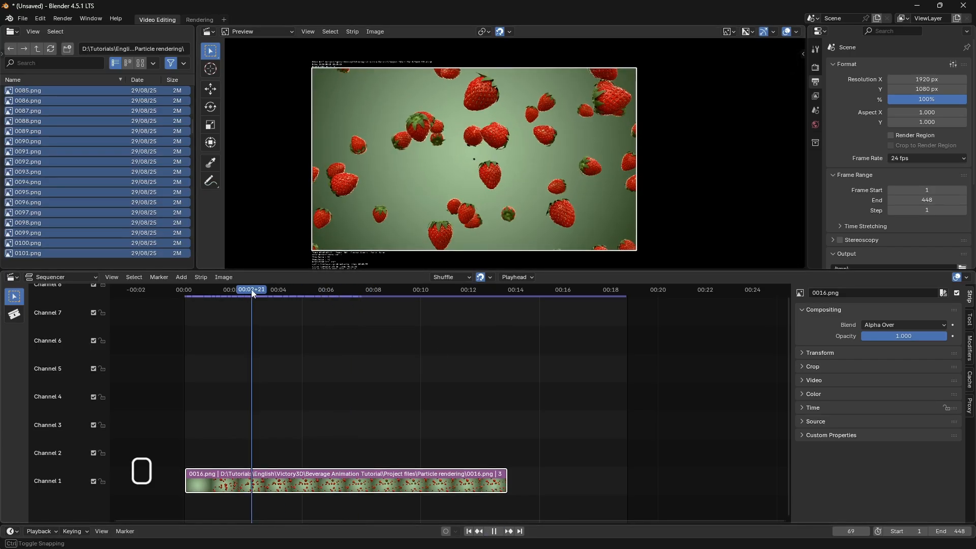
- Add all the Hero Rendering images as one strip on Channel 2, ending where the Channel 1 strip ends
left_click(26, 49)
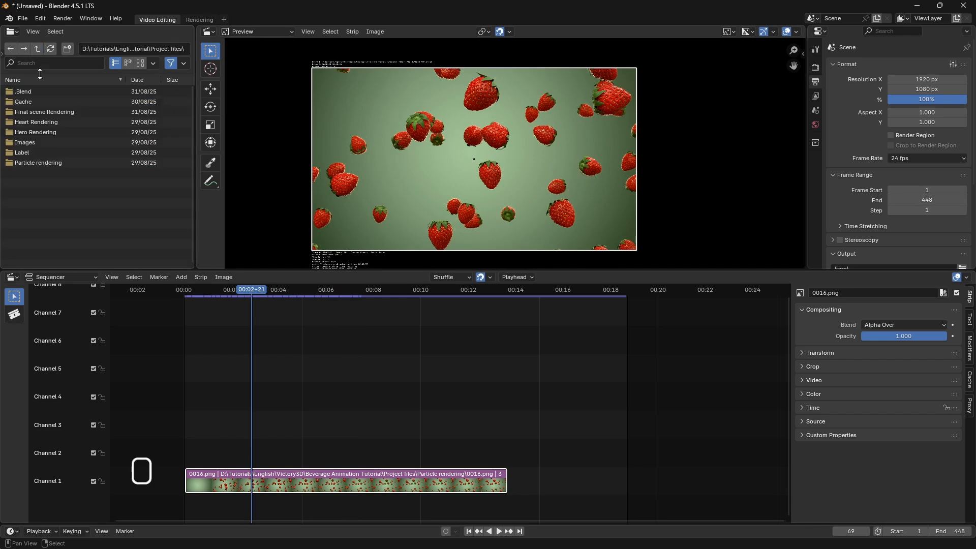
double_click(31, 132)
left_click(53, 145)
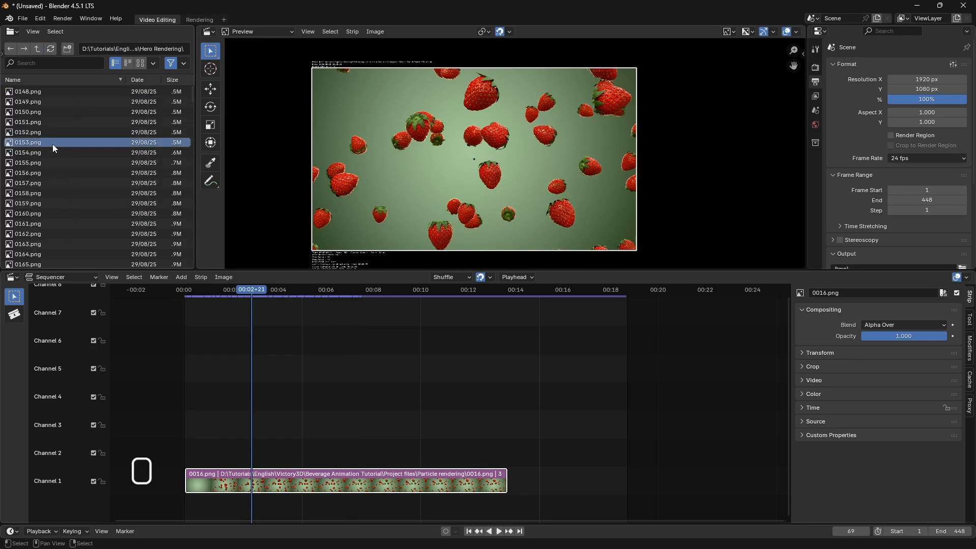
key("a")
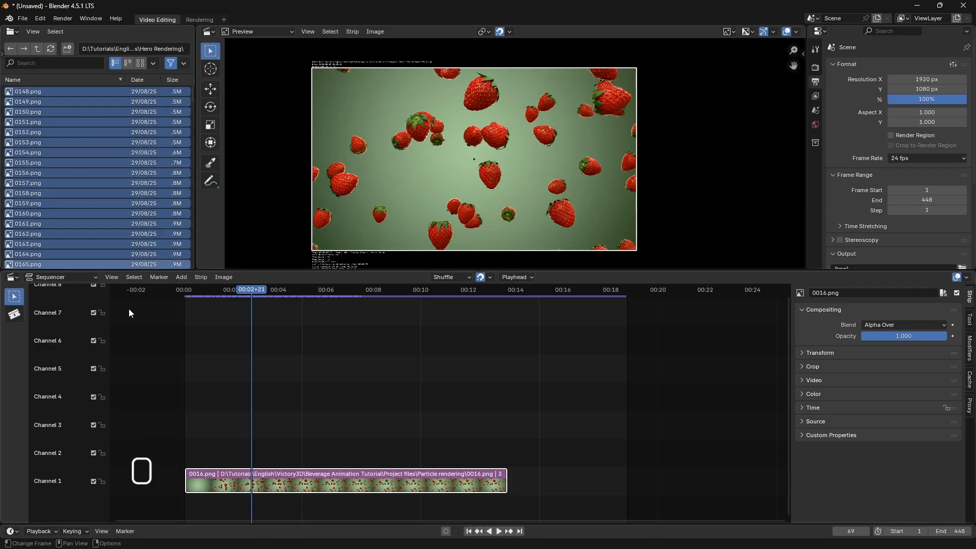
left_click(181, 278)
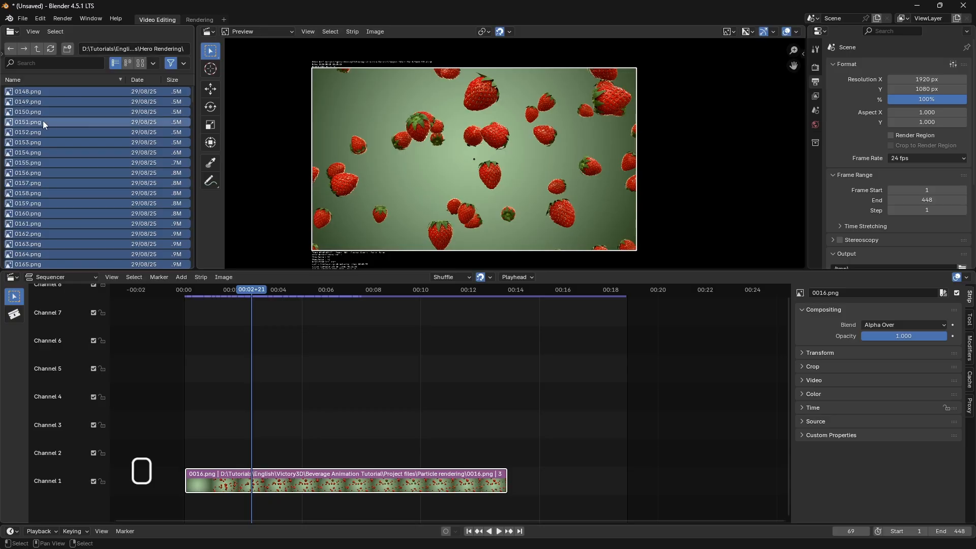
left_click_drag(39, 92, 392, 436)
left_click_drag(251, 293, 293, 309)
left_click_drag(470, 446, 413, 445)
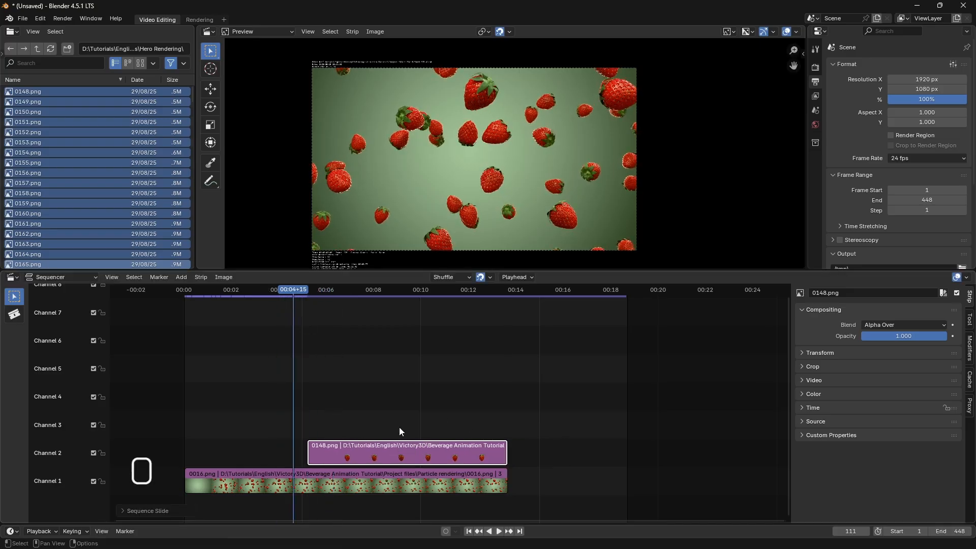
- Preview the hero strawberry over the background by playing the timeline and scrubbing to frame 161, with the preview enlarged
key("space")
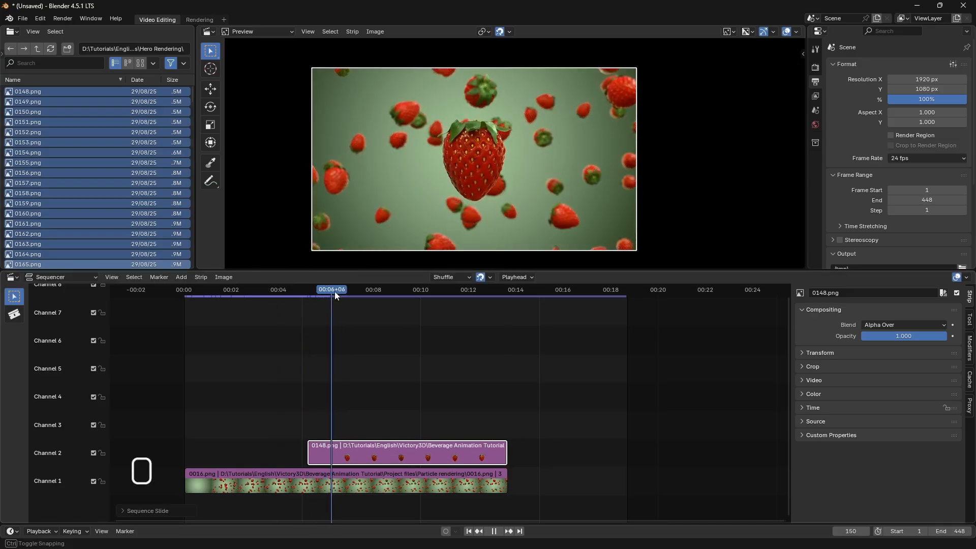
left_click_drag(371, 291, 343, 305)
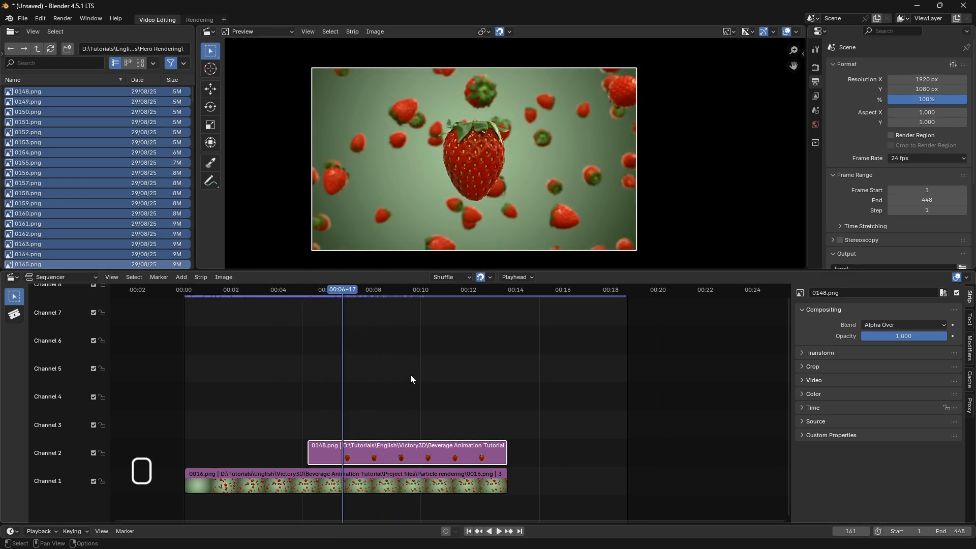
scroll(487, 155, "up", 3)
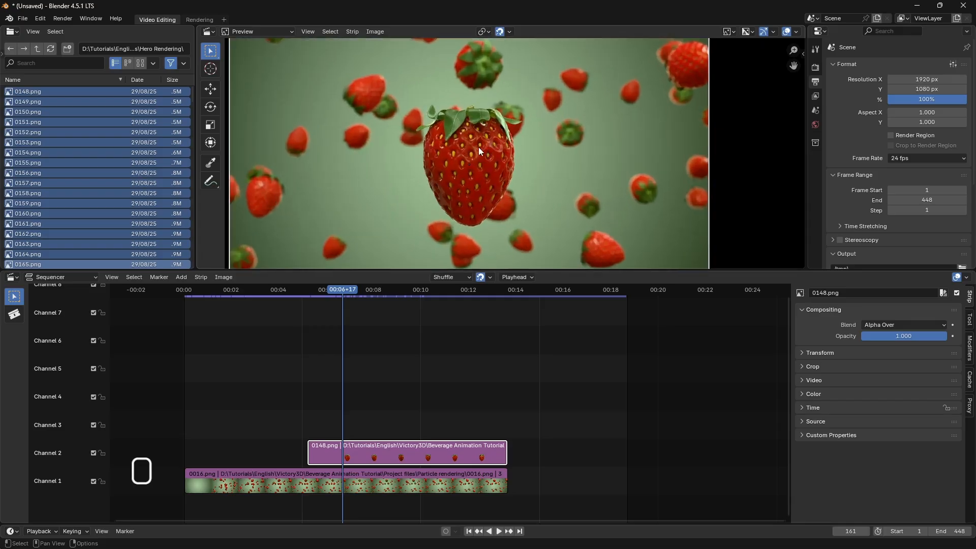
scroll(462, 172, "down", 2)
- Add a Brightness/Contrast modifier to the hero strawberry strip with Brightness 8.9 and Contrast 10.3
left_click(377, 447)
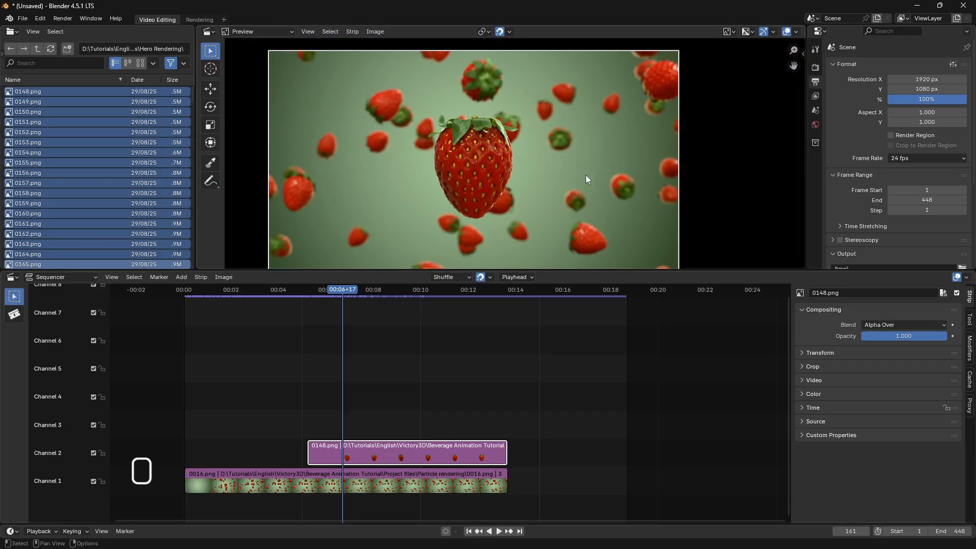
left_click(970, 351)
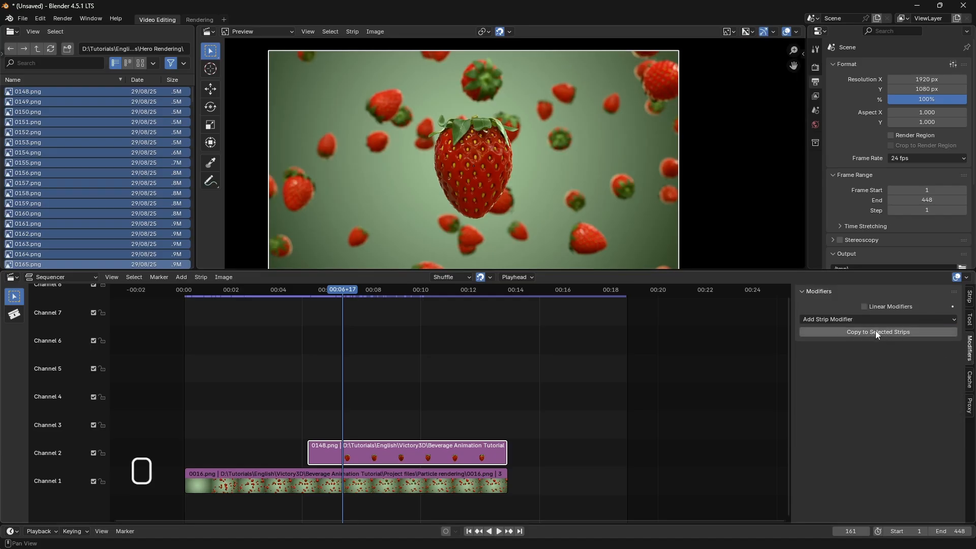
left_click(862, 319)
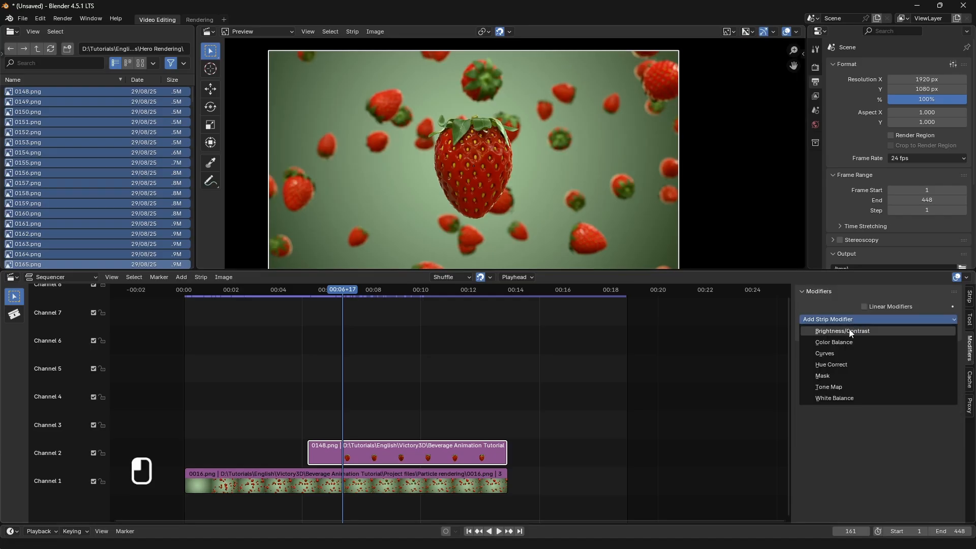
left_click(852, 331)
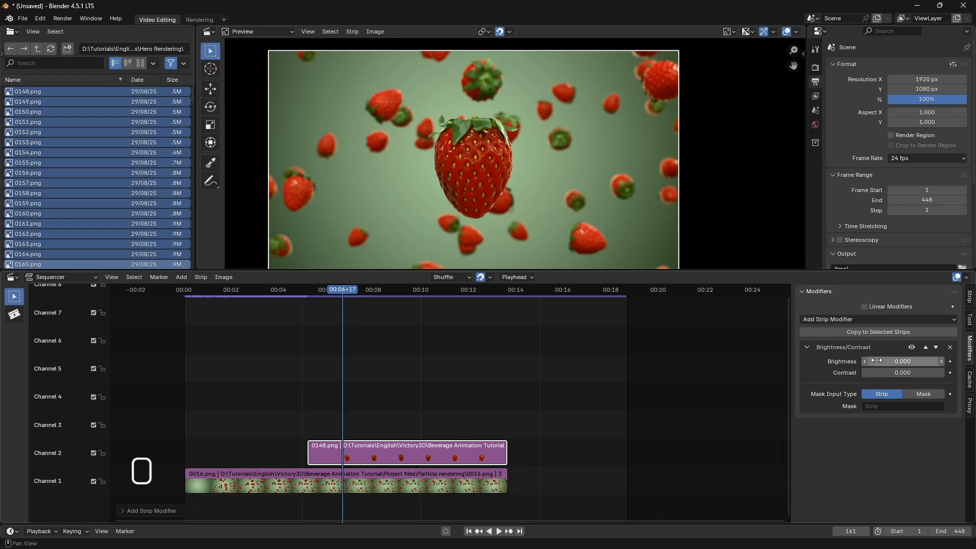
left_click_drag(865, 363, 915, 373)
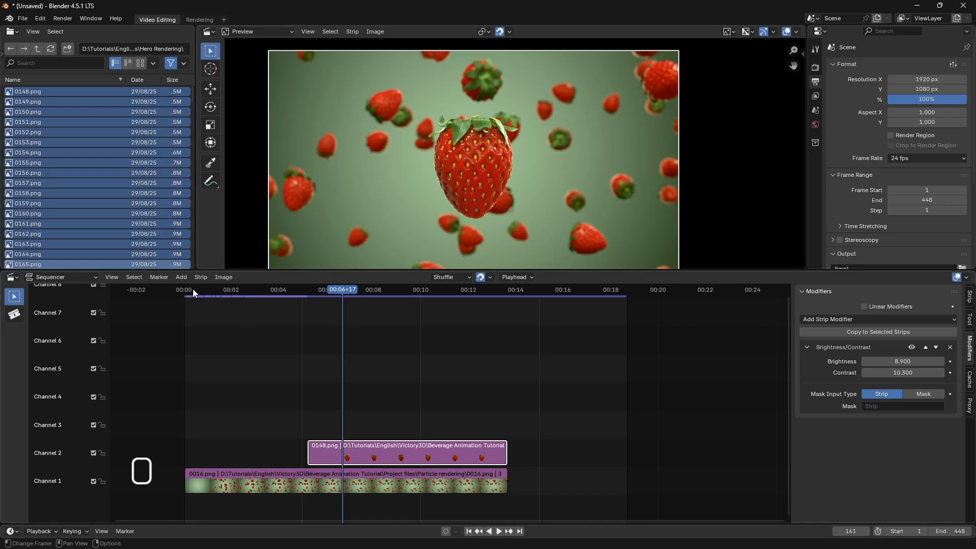
- Add all the images from the Strawberry folder in Heart Rendering as one strip on Channel 3, after the existing strips
left_click(38, 48)
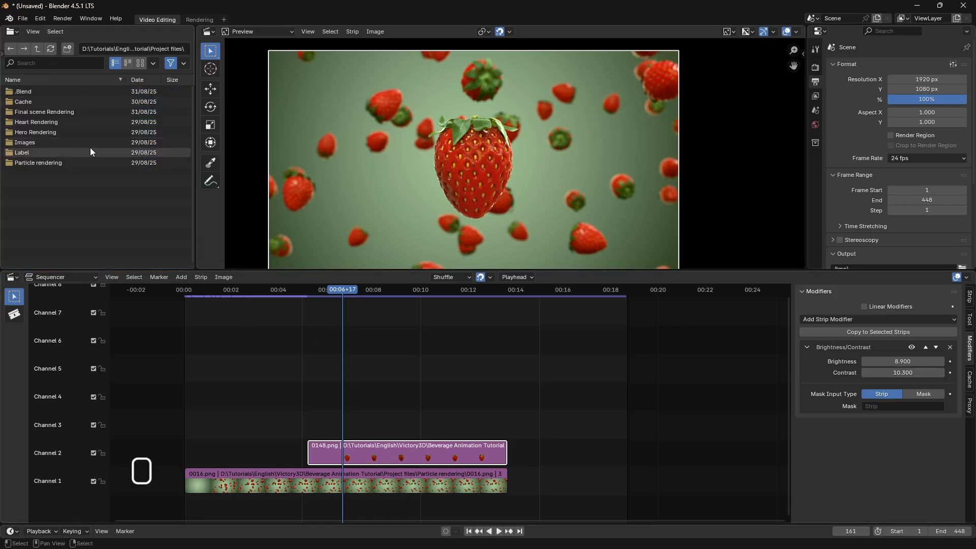
double_click(39, 122)
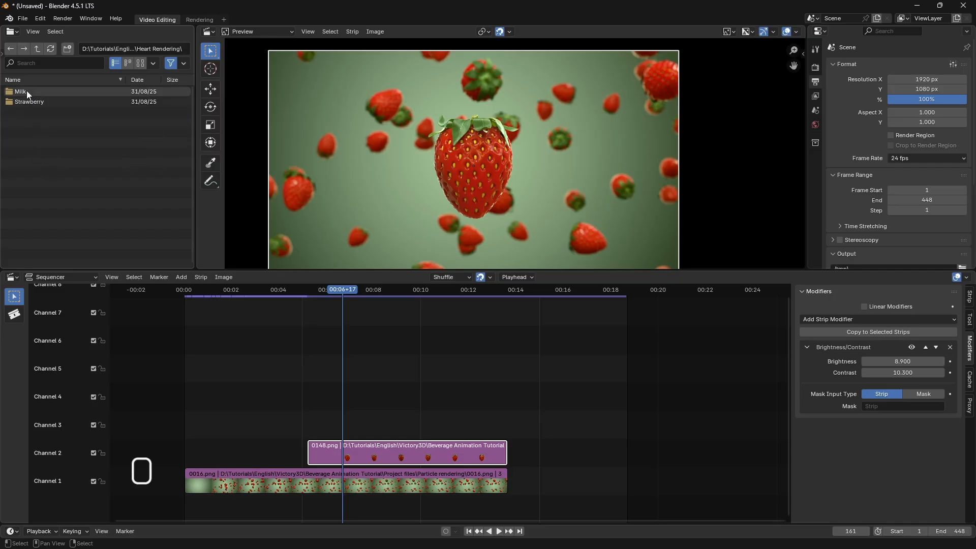
double_click(30, 98)
left_click(47, 122)
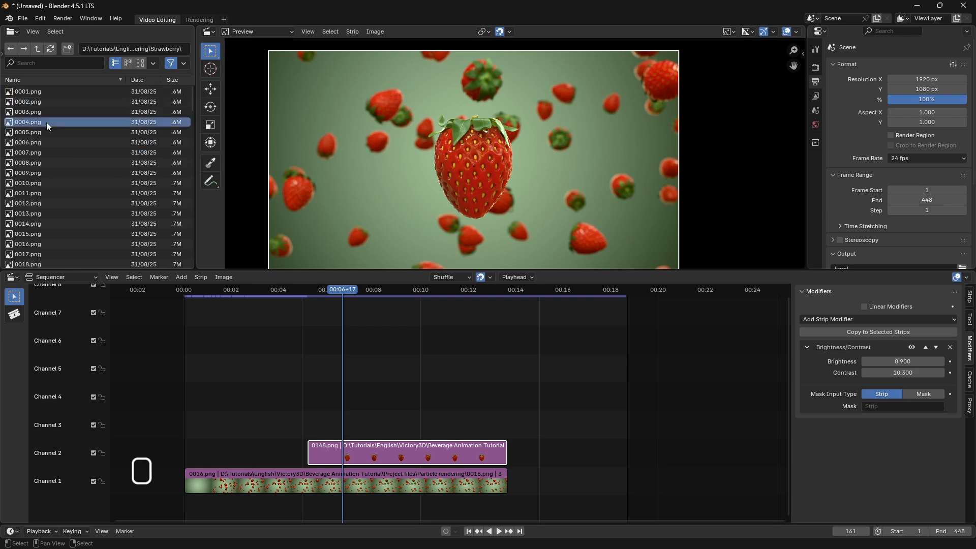
key("a")
left_click_drag(46, 124, 114, 251)
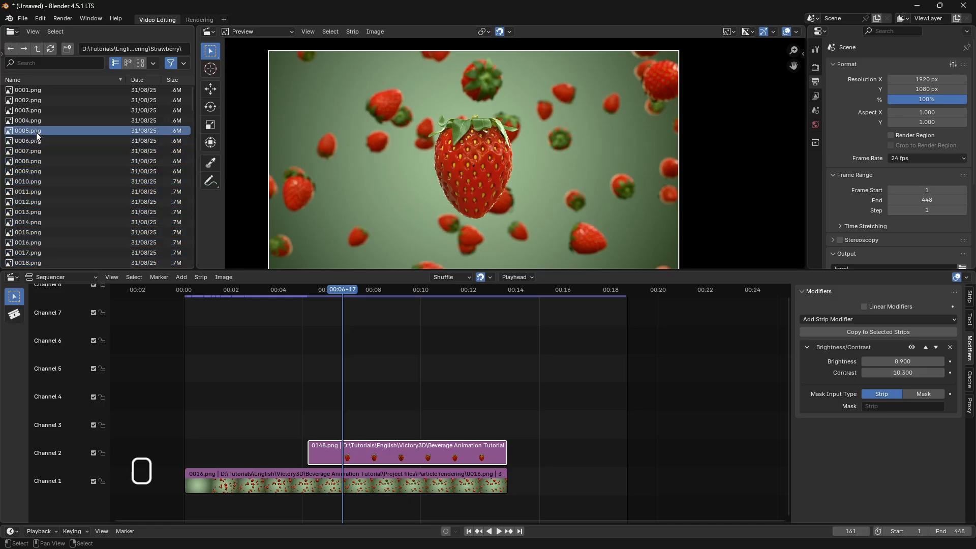
key("a")
left_click_drag(35, 132, 562, 423)
- Move the hero strip to Channel 4 and the strawberry splash strip to Channel 2 starting at frame 155
left_click(468, 448)
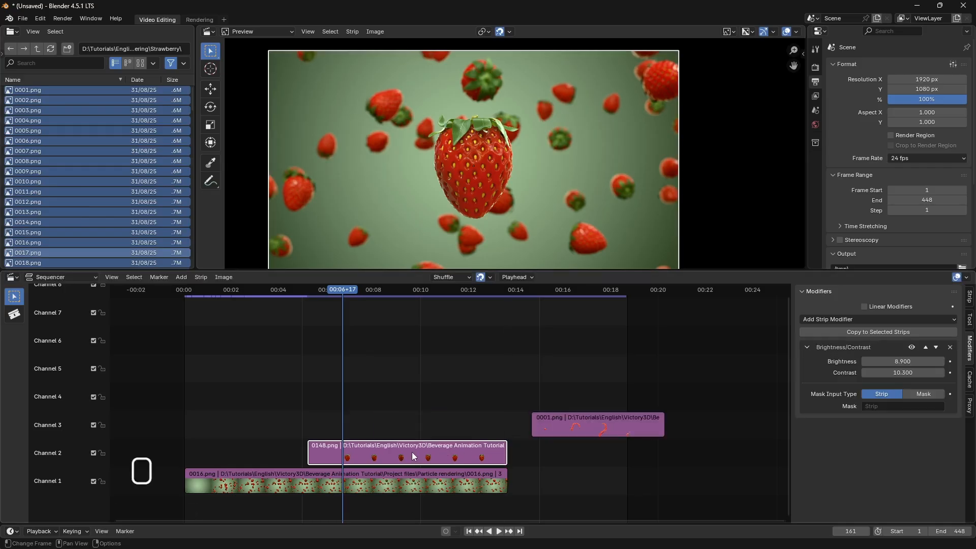
left_click_drag(414, 446, 413, 389)
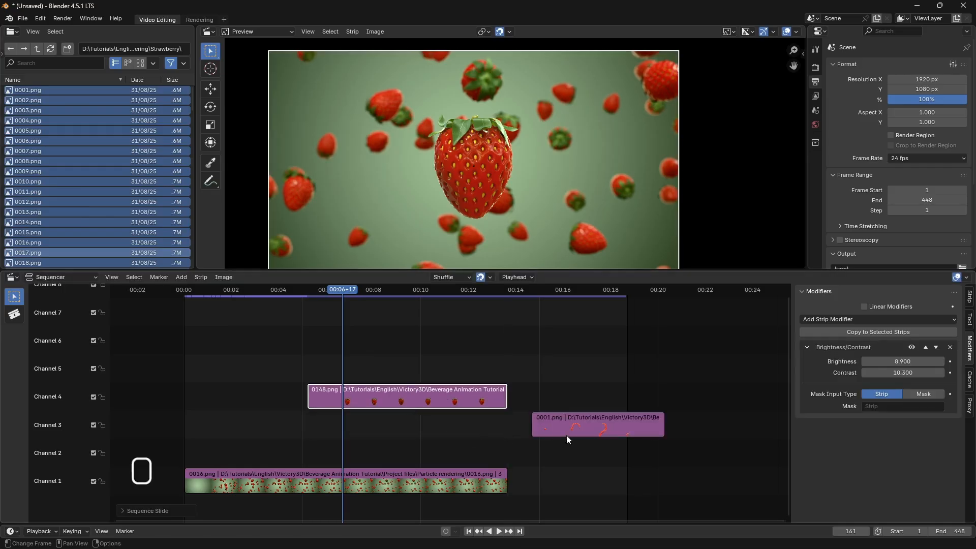
left_click_drag(567, 435, 403, 455)
mouse_move(349, 297)
left_mouse_down()
mouse_move(325, 293)
mouse_move(364, 297)
mouse_move(323, 303)
mouse_move(337, 305)
left_mouse_up()
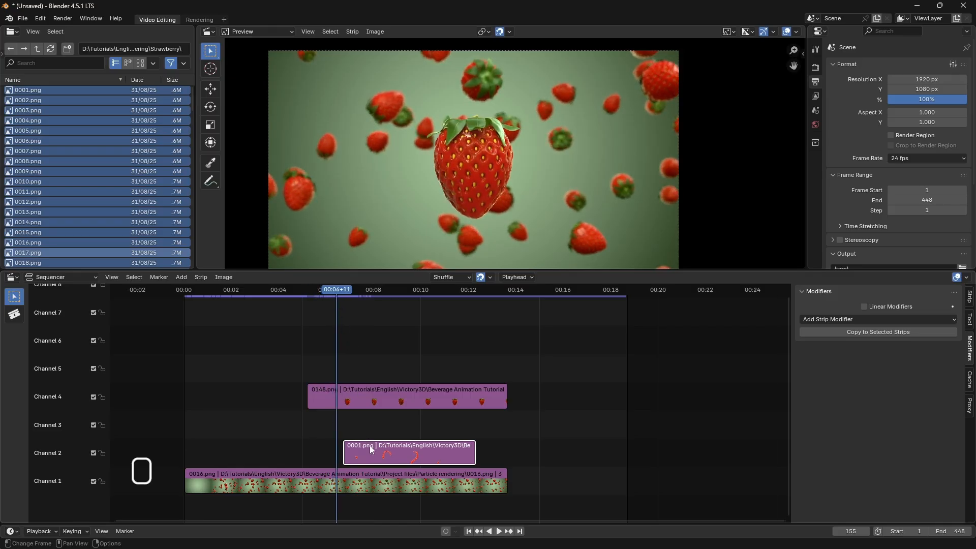
left_click_drag(370, 450, 356, 450)
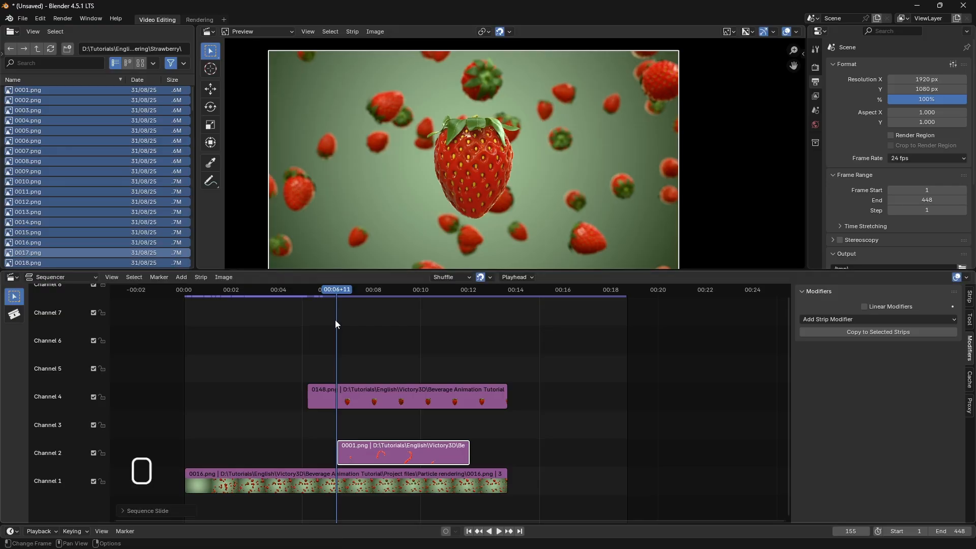
left_click_drag(298, 291, 404, 309)
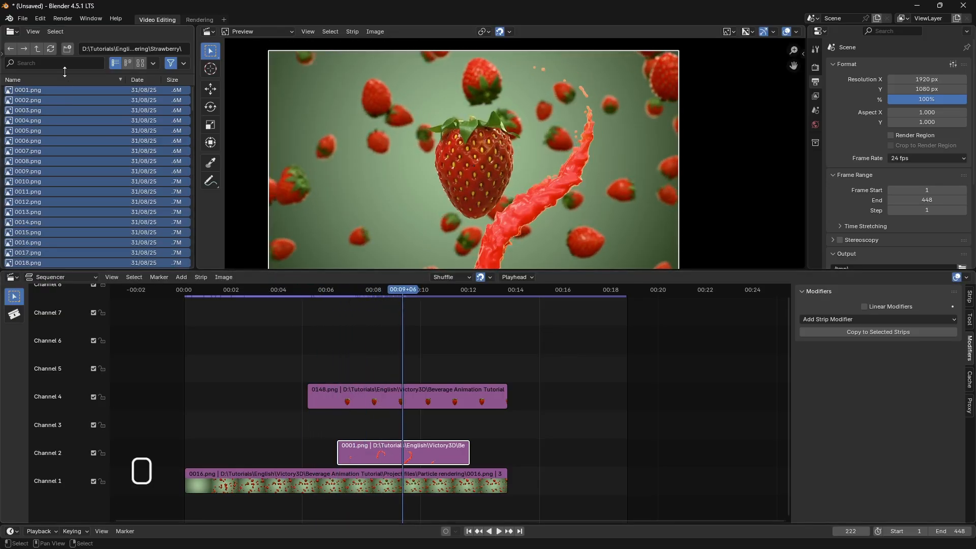
- Add all the images from the Milk folder as one strip on Channel 3, starting together with the strawberry splash strip
left_click(37, 49)
left_click(36, 89)
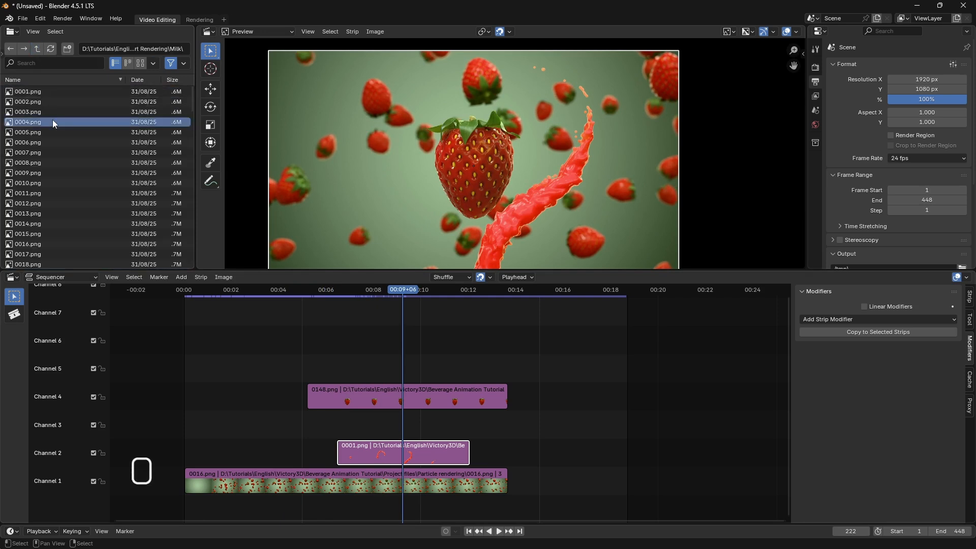
key("a")
left_click_drag(35, 123, 371, 426)
left_click(362, 427)
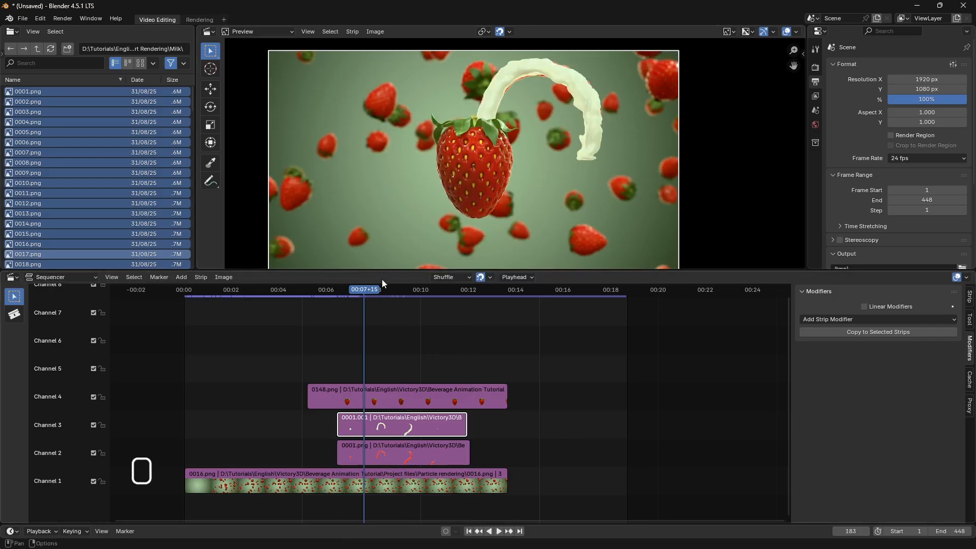
- Mirror the milk splash strip along X and scrub through both splashes to frame 299
left_click_drag(383, 300, 397, 331)
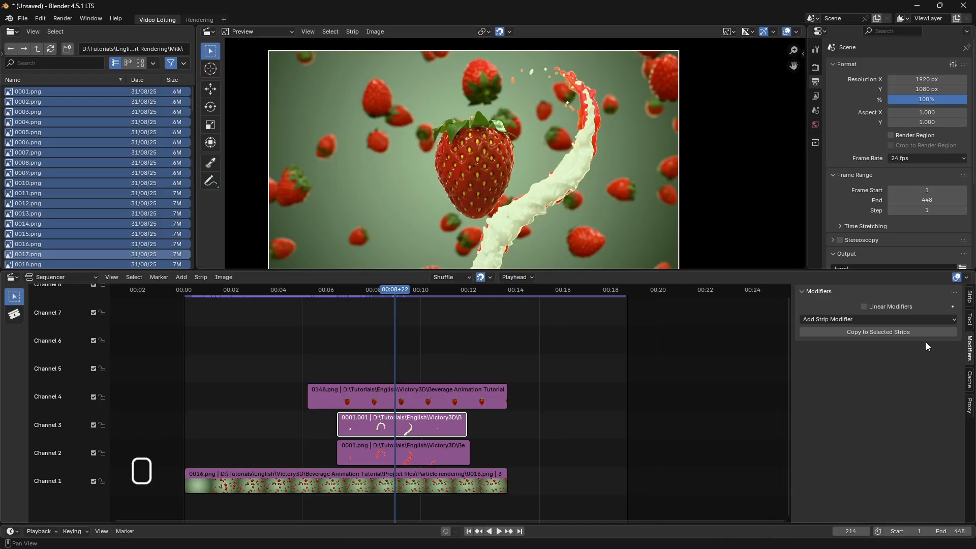
left_click(969, 296)
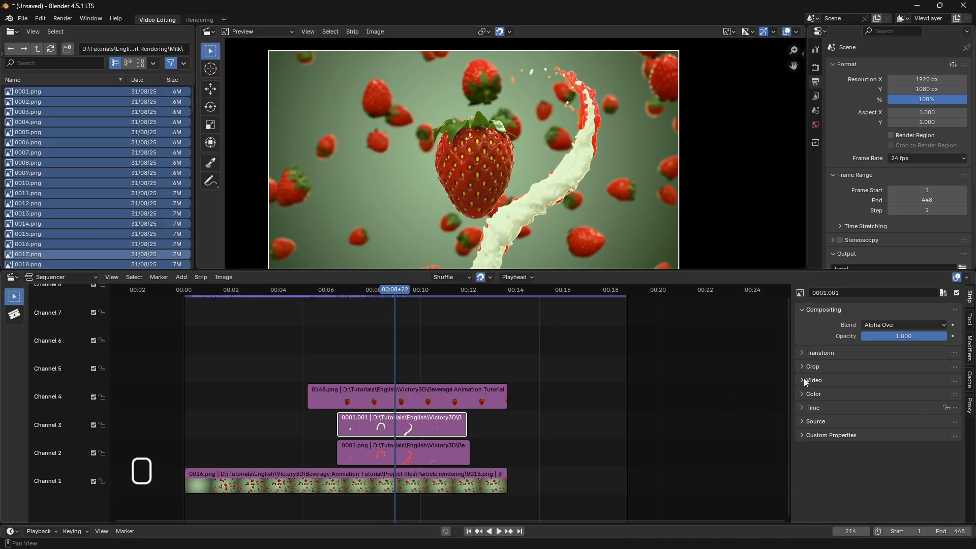
left_click(803, 353)
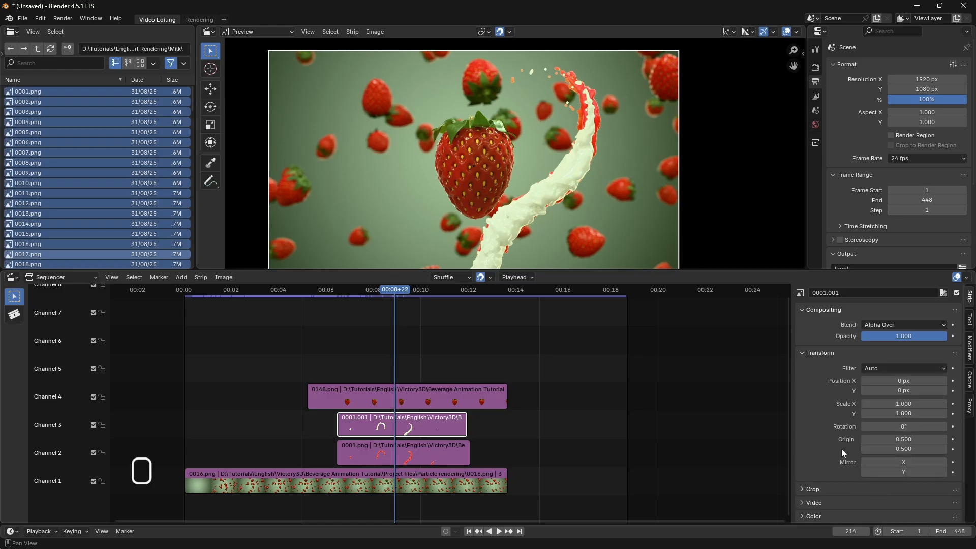
left_click(904, 462)
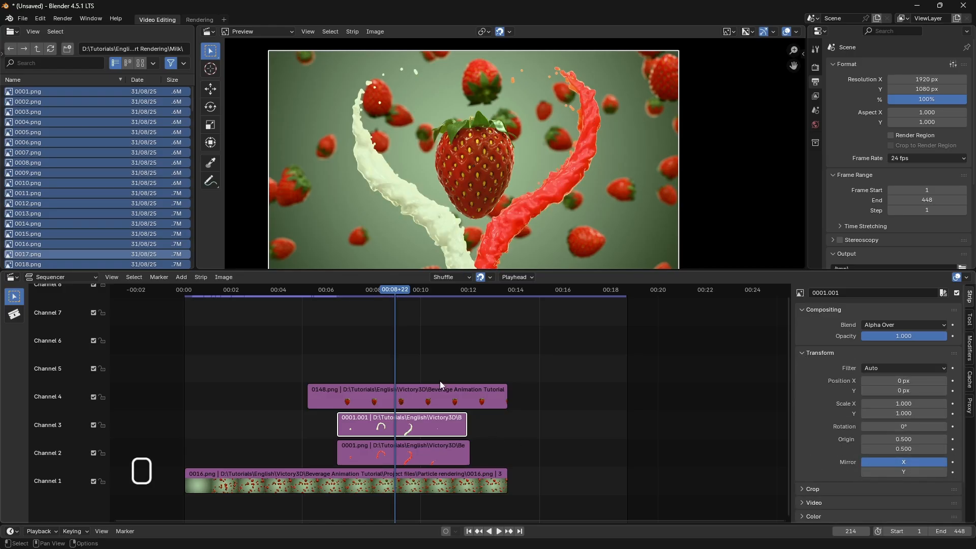
left_click_drag(388, 291, 479, 329)
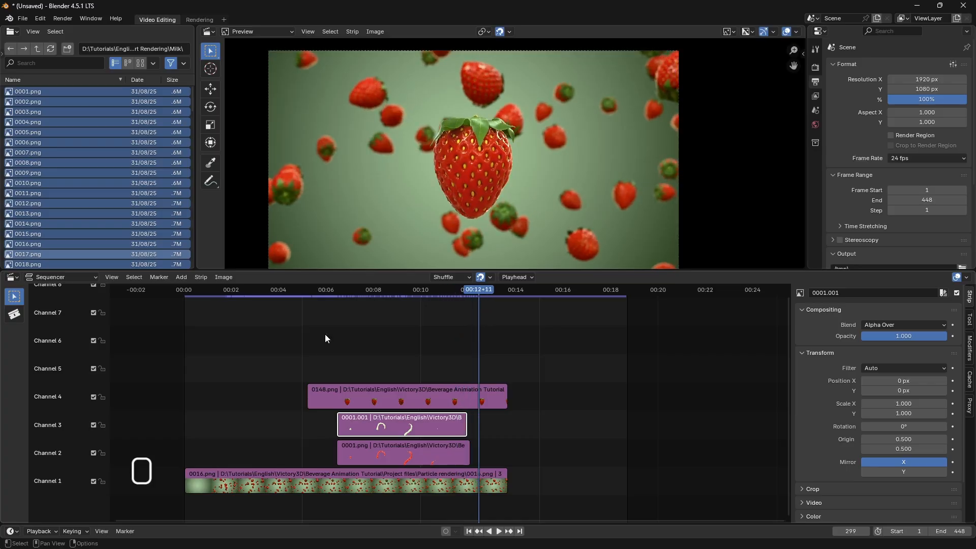
- Return to the Project files folder and place Hero.png as an image strip on Channel 5, ending with the strawberry splash strip
left_click(43, 47)
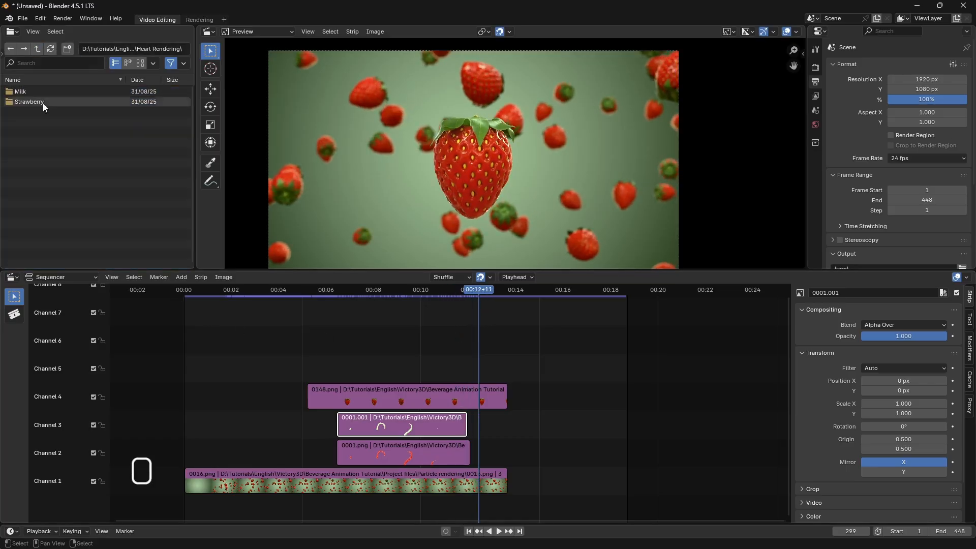
left_click(37, 49)
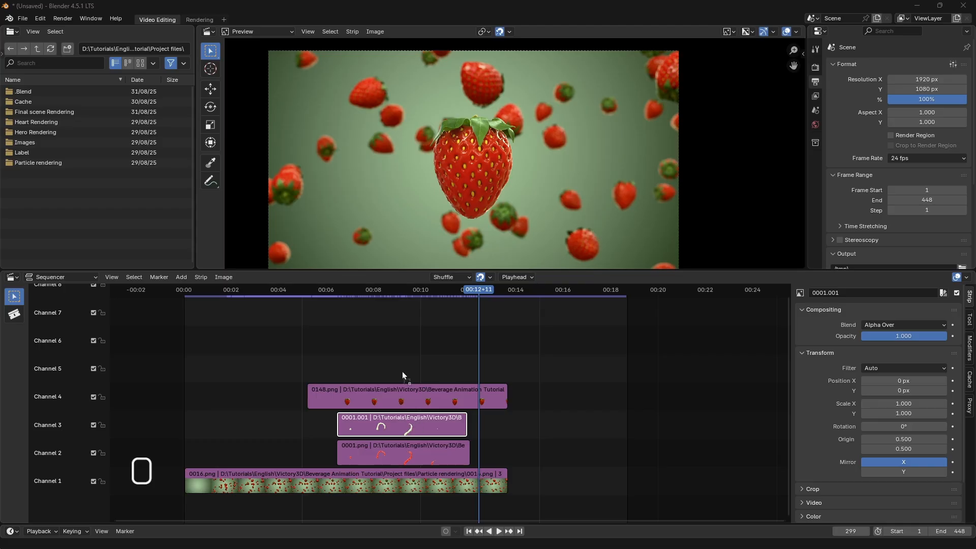
left_click_drag(355, 345, 436, 375)
left_click_drag(477, 301, 459, 316)
left_click_drag(439, 368, 460, 367)
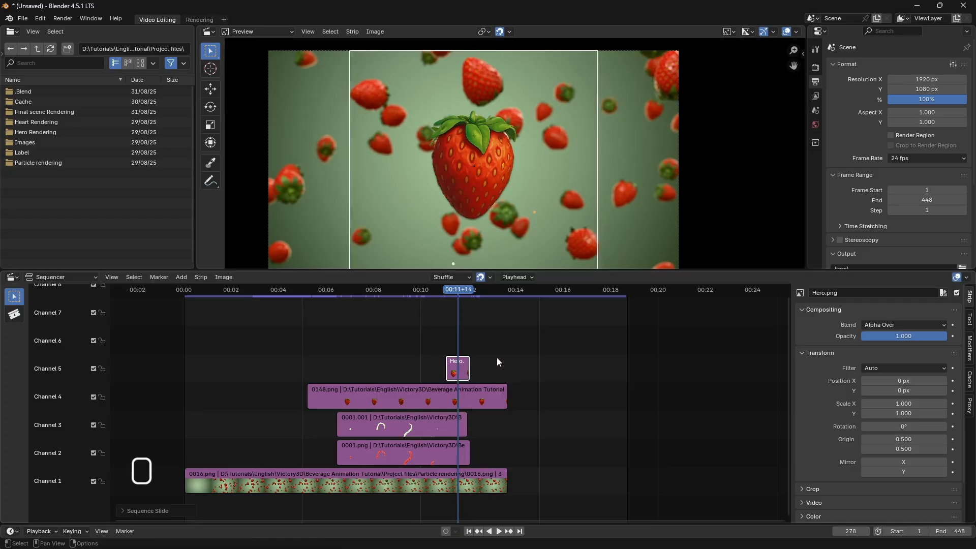
- Check the Hero.png overlay by playing the timeline and scrubbing to frame 273
scroll(496, 360, "up", 3)
key("space")
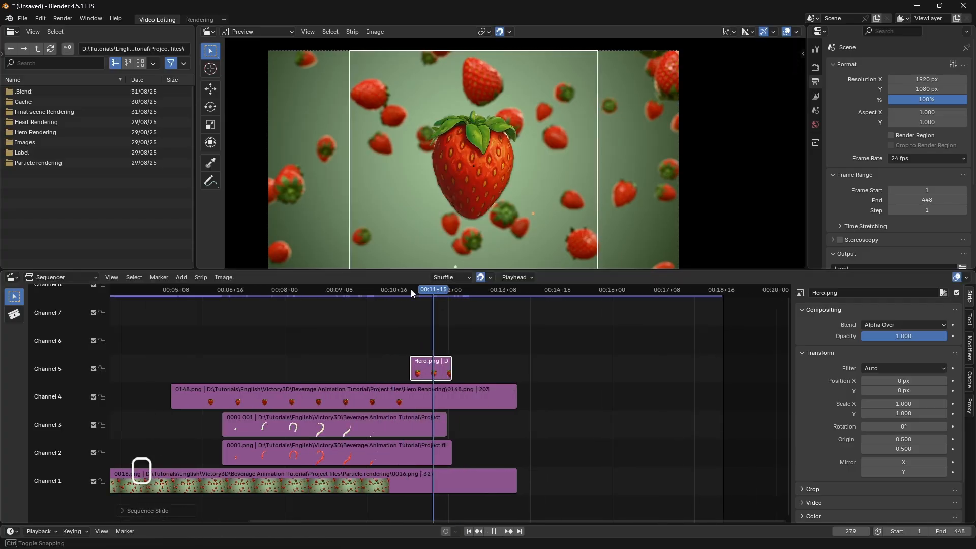
left_click_drag(410, 288, 423, 327)
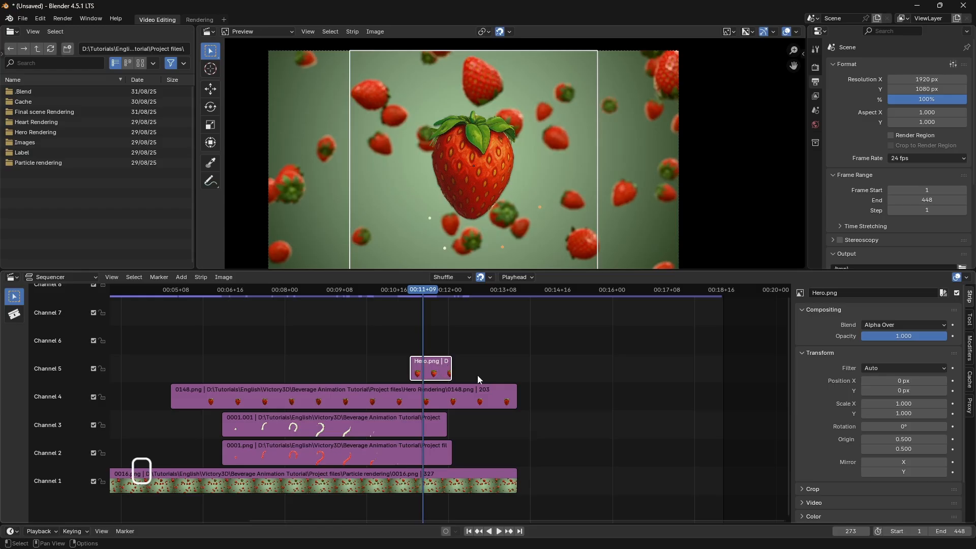
mouse_move(904, 403)
left_mouse_down()
mouse_move(887, 403)
mouse_move(904, 403)
left_mouse_up()
left_click(904, 403)
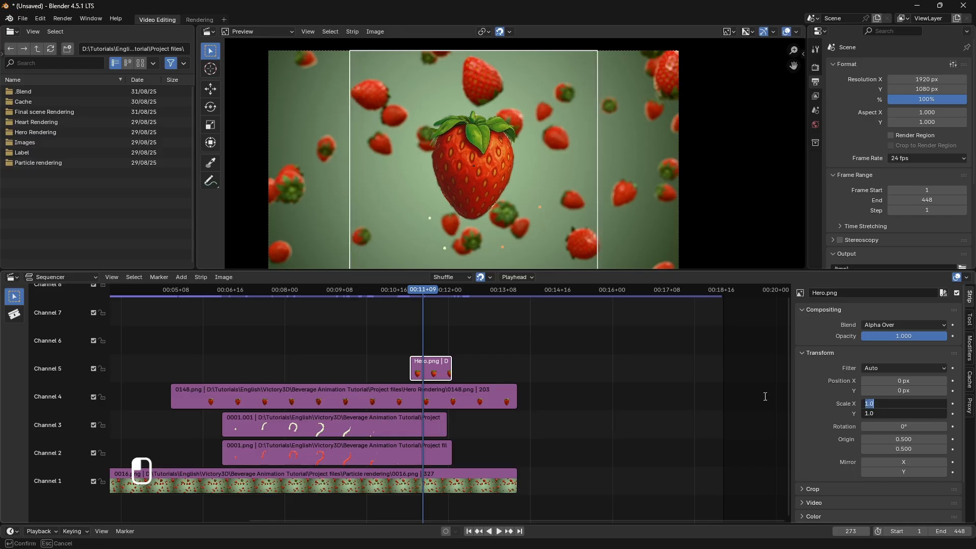
key("Return")
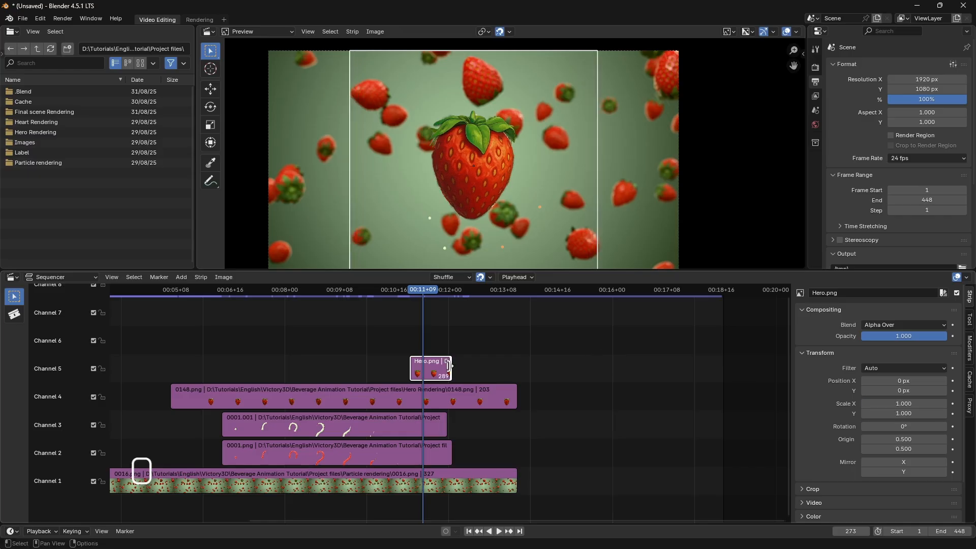
key("ctrl")
key("ctrl+z")
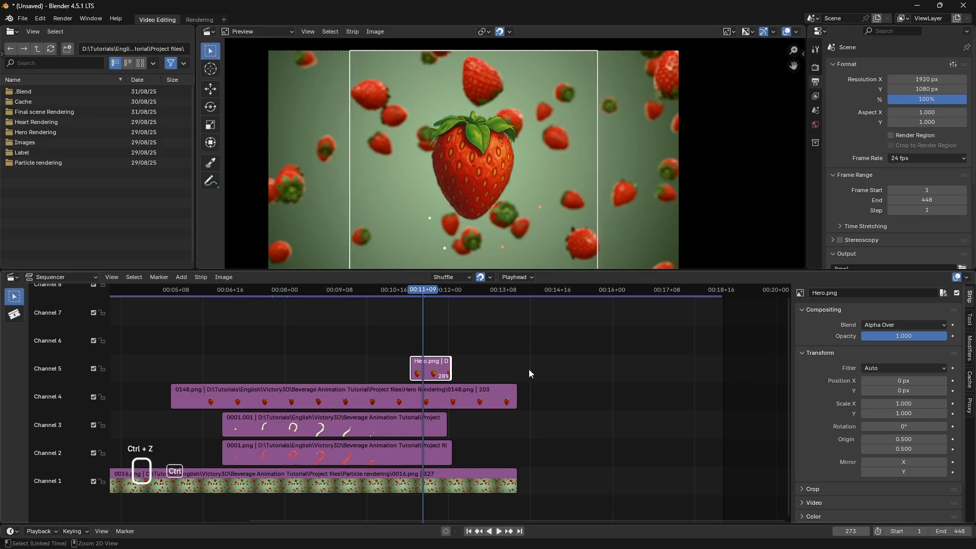
- Scale the Hero.png strip to 1.060 in both X and Y and trim its end to about frame 277
left_click(903, 403)
left_click_drag(903, 403, 909, 404)
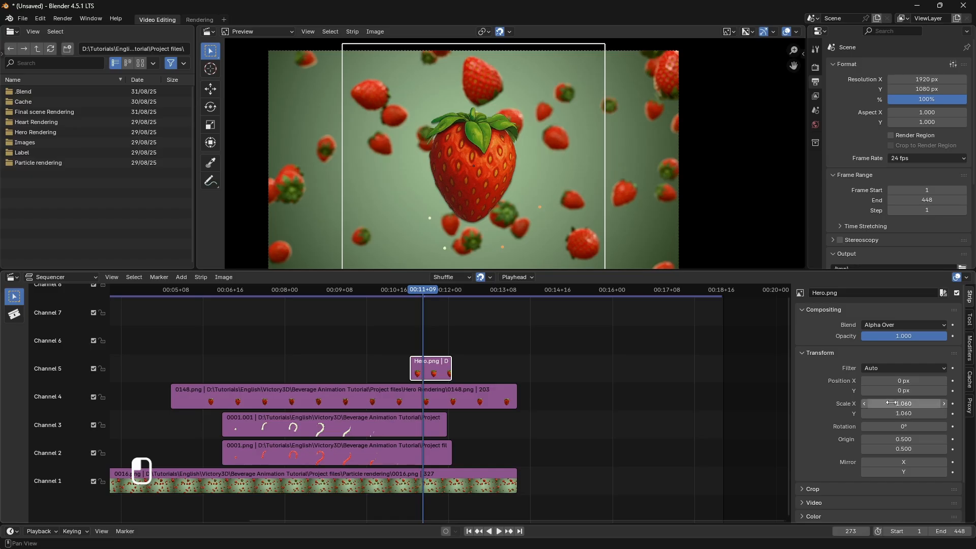
key("space")
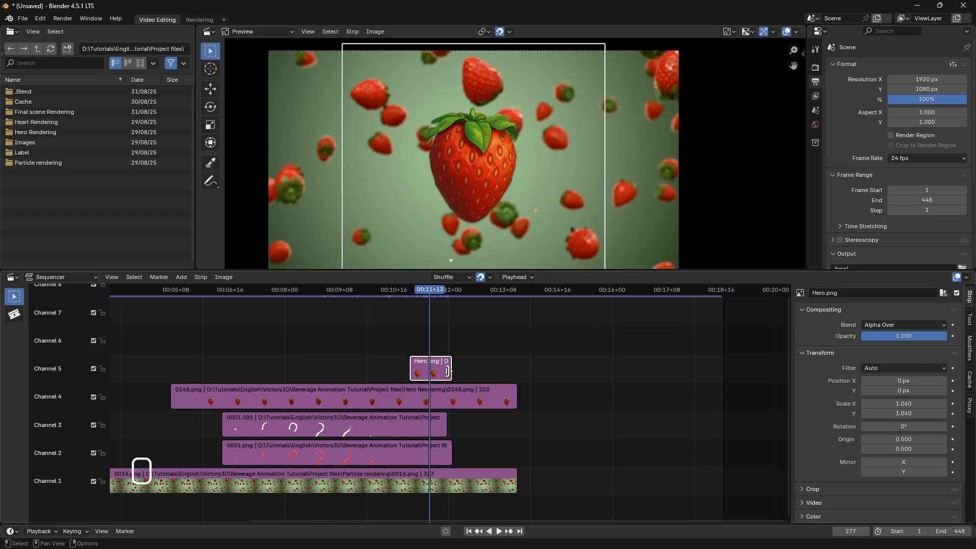
left_click_drag(447, 371, 429, 370)
mouse_move(427, 302)
left_mouse_down()
mouse_move(368, 296)
mouse_move(414, 302)
left_mouse_up()
- Move the Hero.png strip up to Channel 6 and shift it to start at about frame 275
scroll(441, 373, "down", 3)
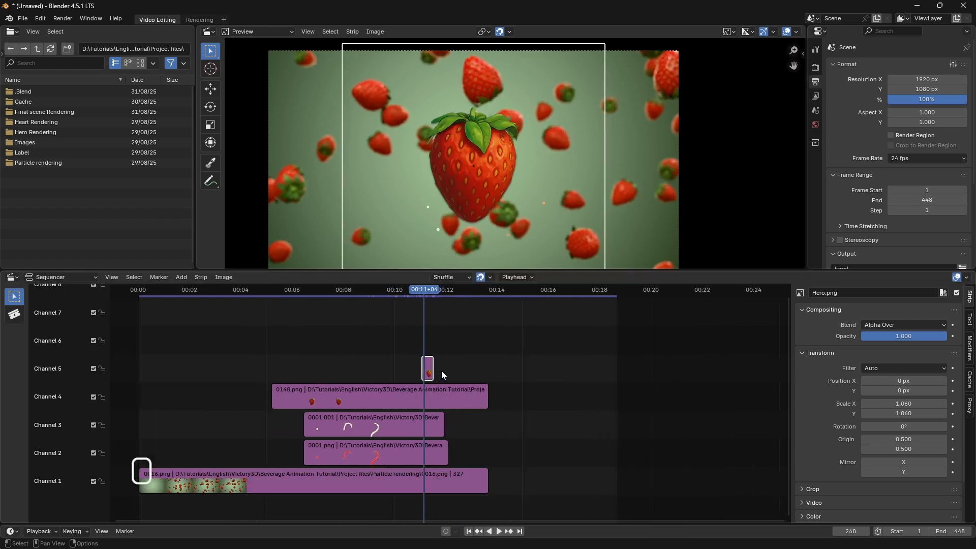
scroll(441, 372, "up", 1)
left_click_drag(424, 370, 425, 352)
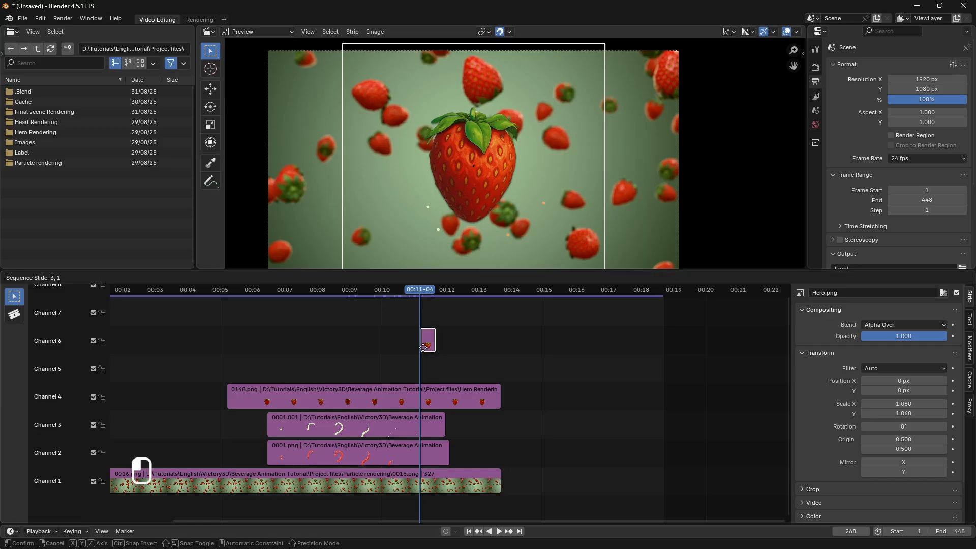
left_click(423, 348)
key("shift+ctrl+space")
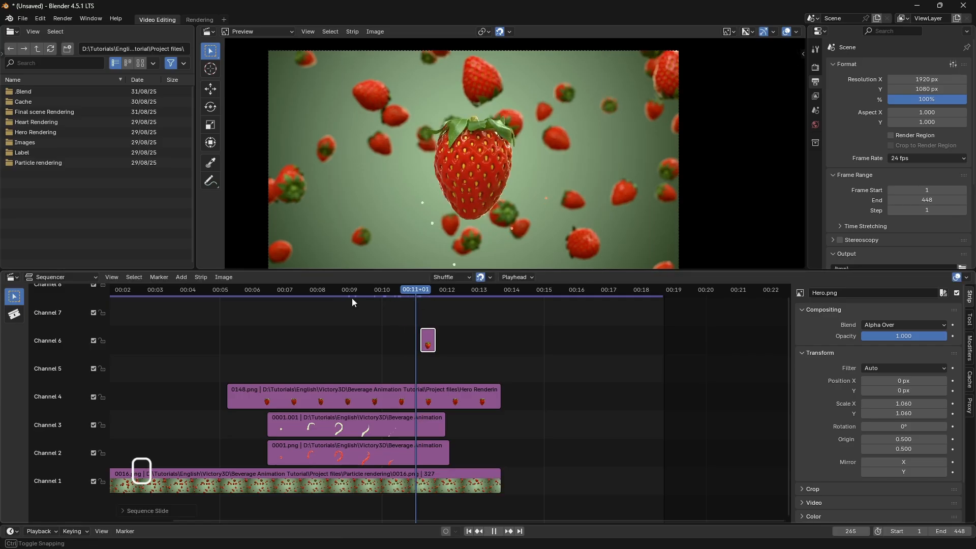
left_click_drag(351, 298, 418, 309)
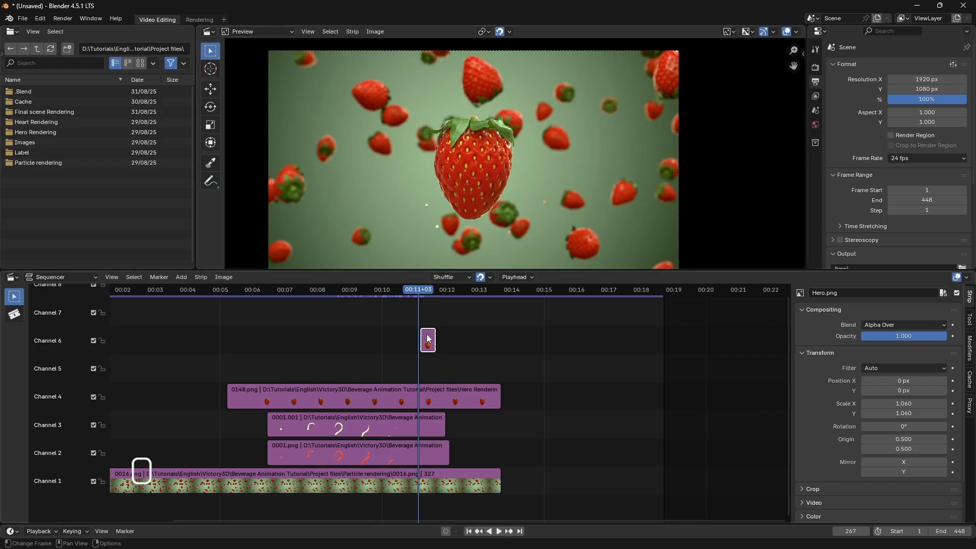
left_click_drag(427, 338, 437, 338)
left_click_drag(417, 292, 431, 297)
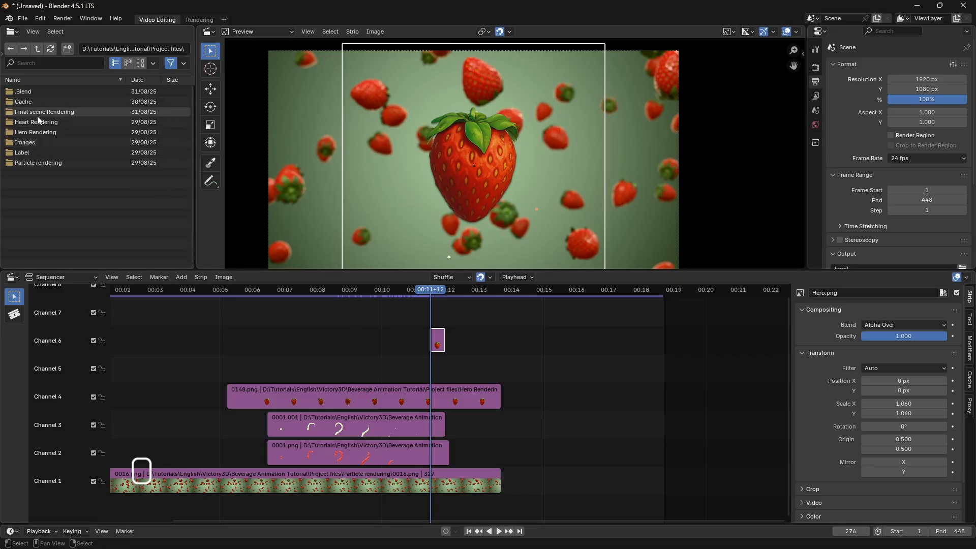
- Add all the images from the Label folder as one strip on Channel 5, starting beneath the Hero.png strip
left_click(35, 152)
left_click(53, 161)
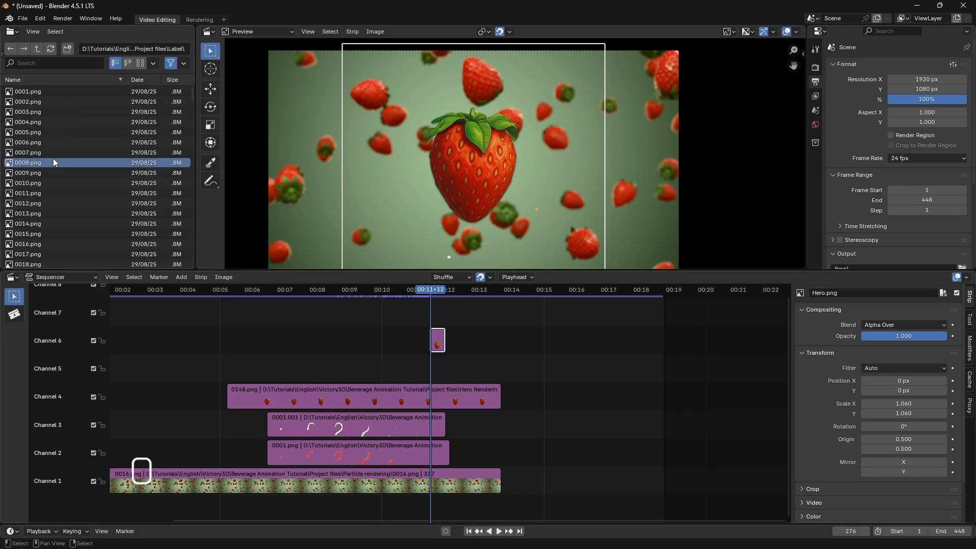
key("a")
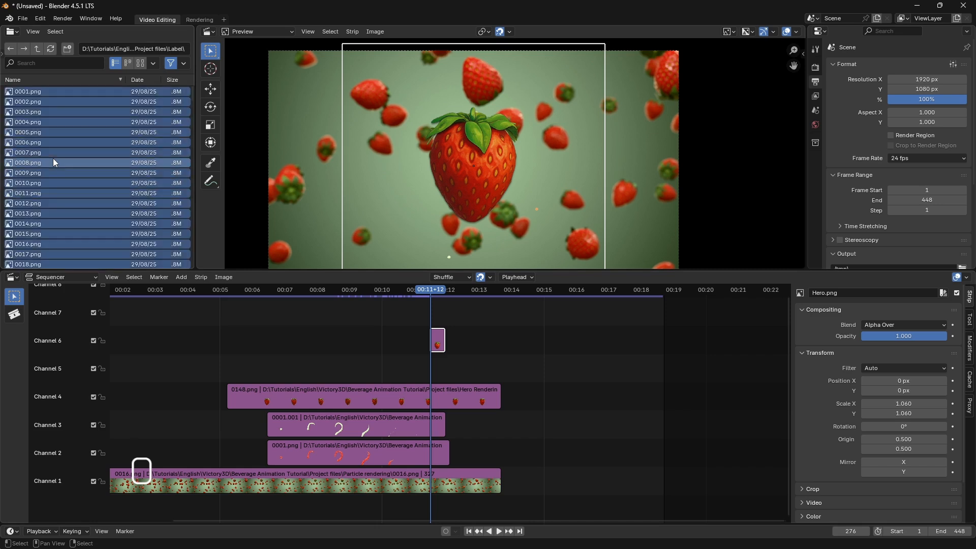
left_click_drag(53, 165, 432, 368)
- Check the label animation by scrubbing the timeline and playing it from frame 253 to frame 376
left_click_drag(398, 291, 461, 297)
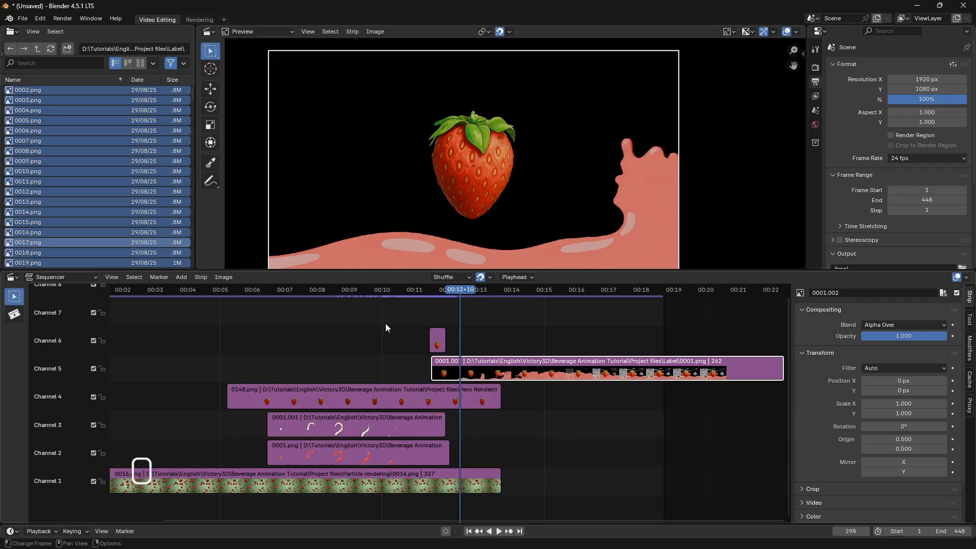
scroll(385, 322, "down", 2)
left_click_drag(448, 294, 399, 294)
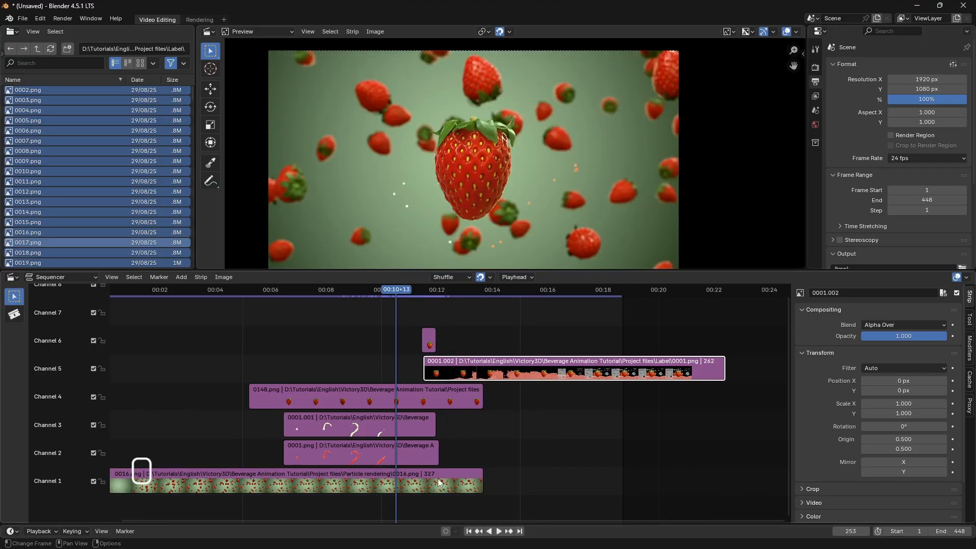
left_click(496, 534)
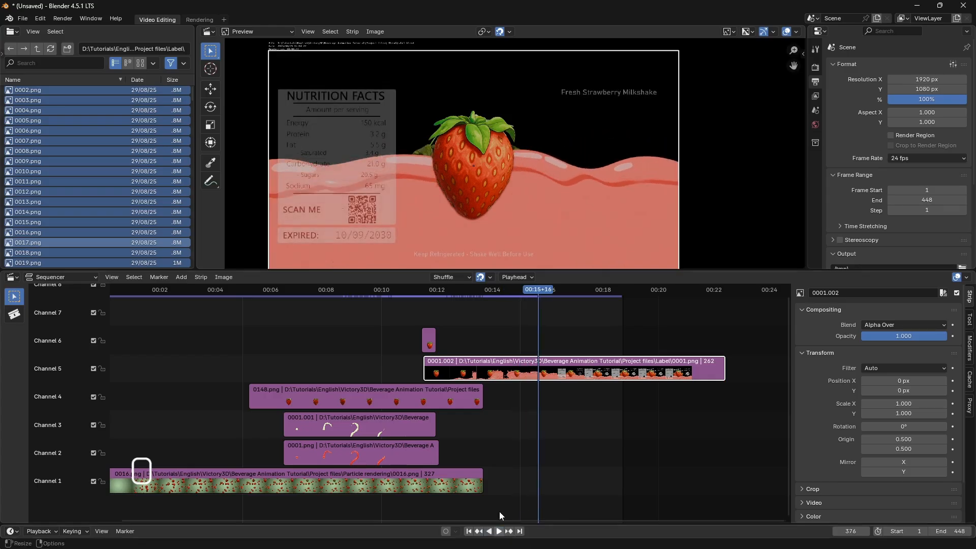
- Move the Hero.png strip to Channel 7 and align its start with the label strip
scroll(489, 380, "down", 4)
scroll(579, 382, "up", 6)
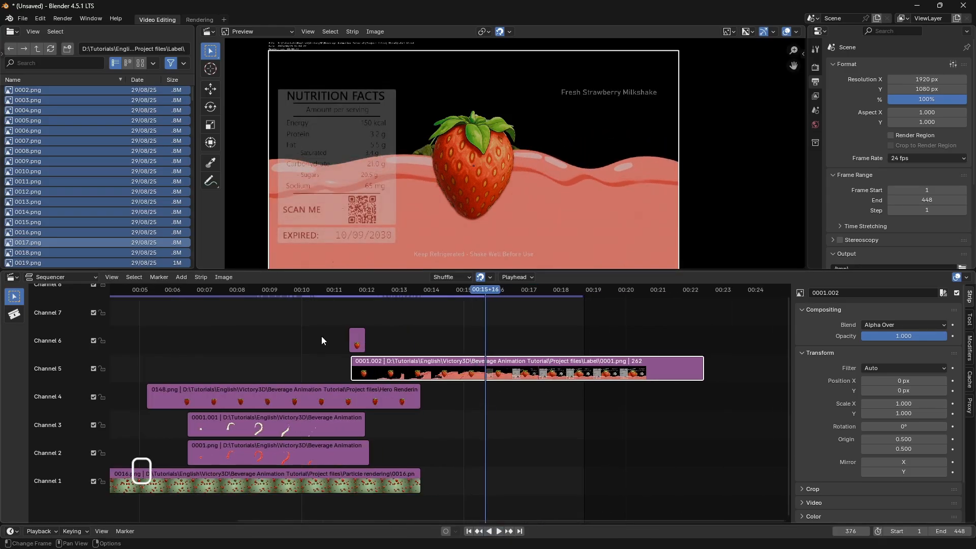
left_click(358, 341)
left_click_drag(357, 340, 359, 327)
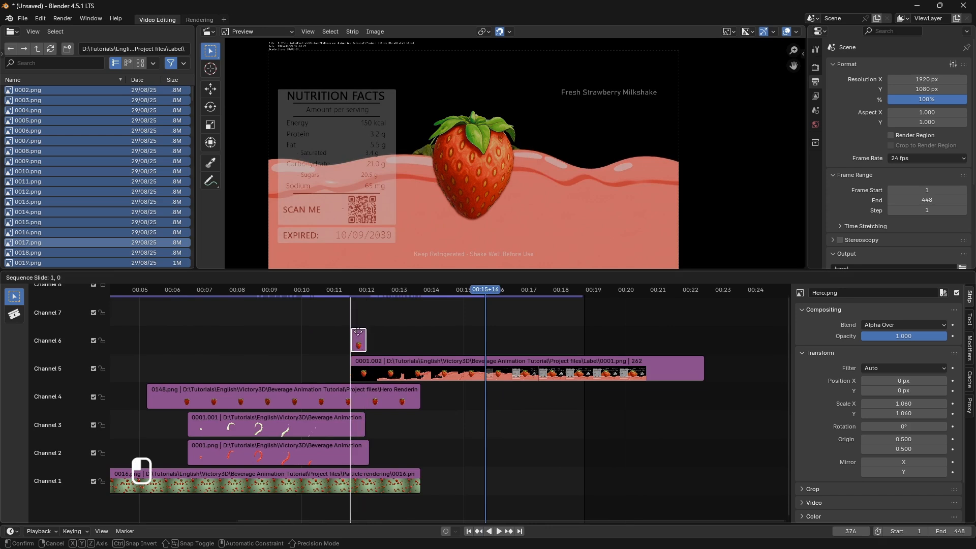
left_click_drag(359, 324, 359, 324)
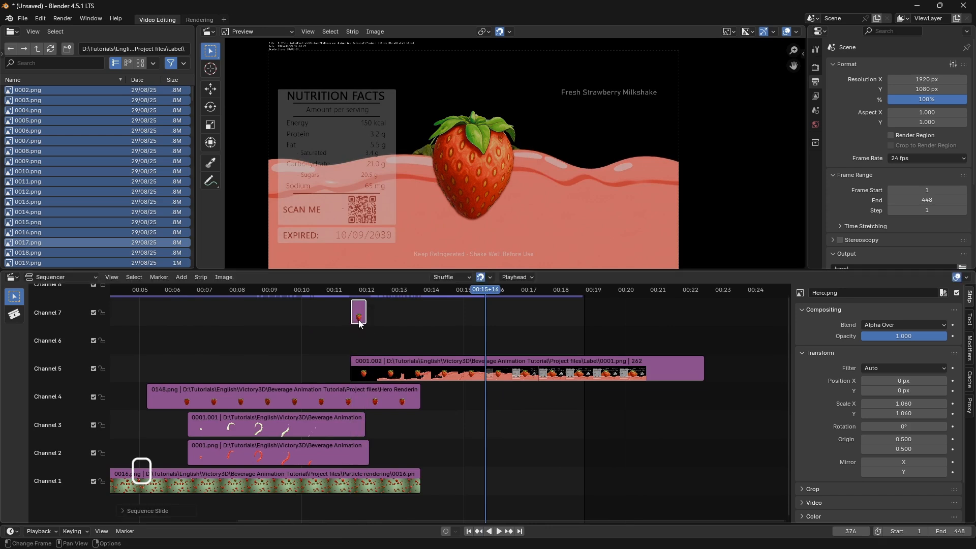
- Add a Speed Control effect strip to the label strip
left_click(405, 365)
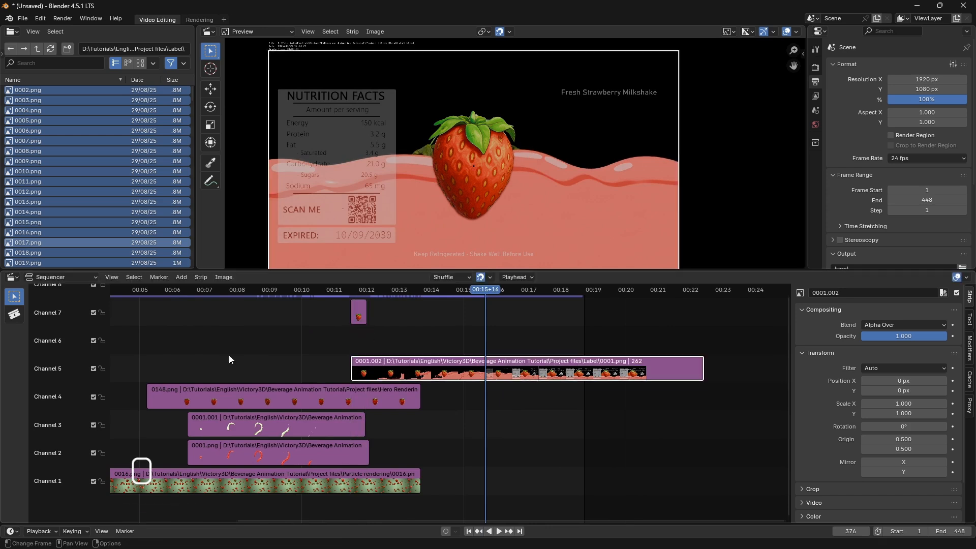
left_click(181, 277)
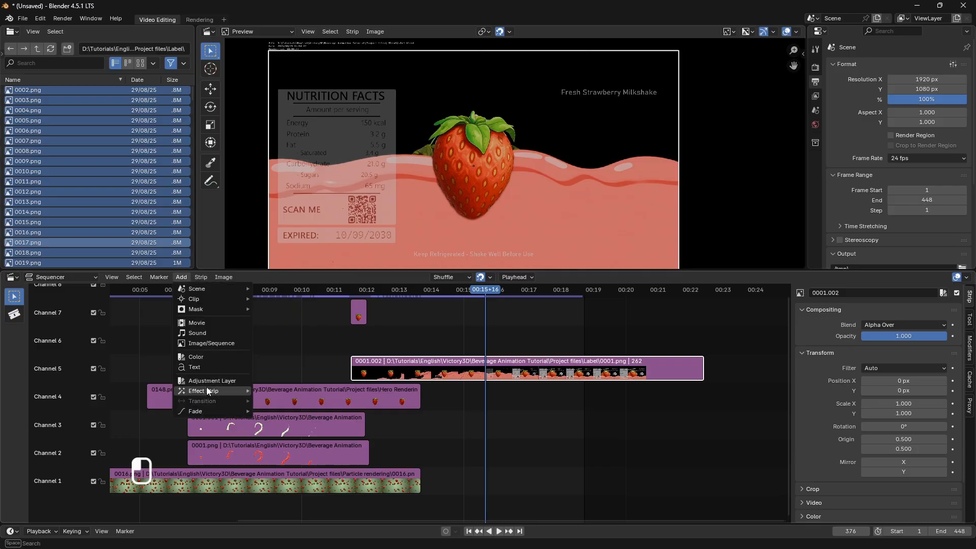
mouse_move(225, 390)
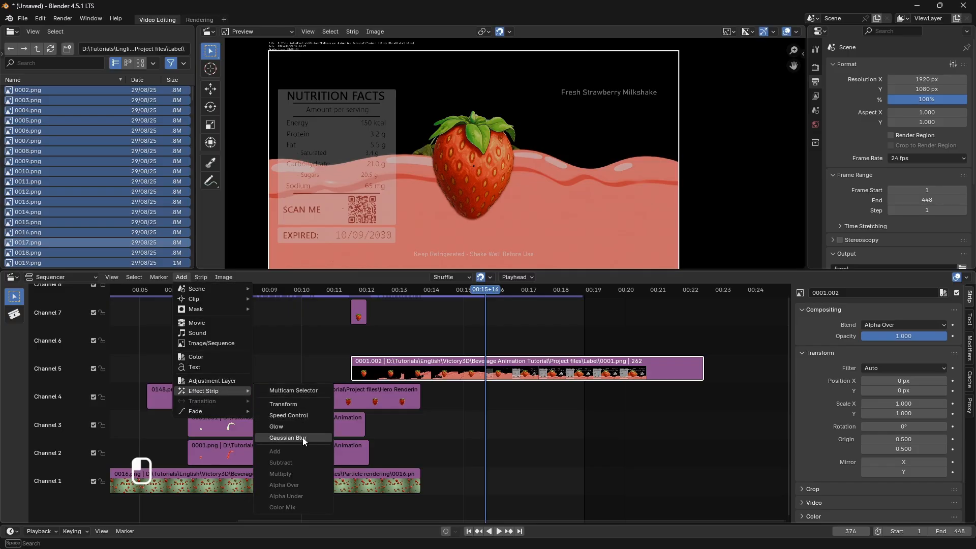
left_click(297, 417)
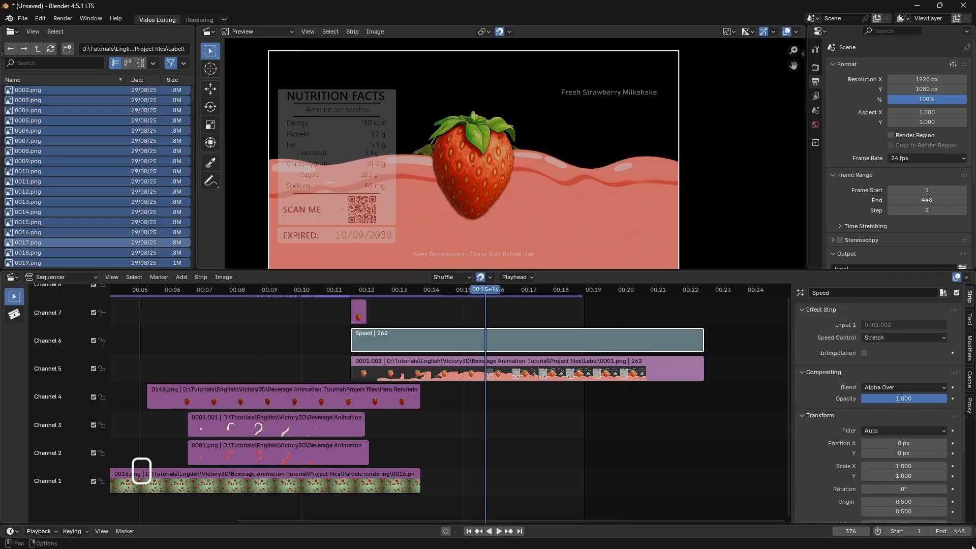
- Extend the timeline's end frame to 579 and set the Speed strip to Multiply with a factor of 1.500
left_click_drag(950, 532, 960, 531)
left_click(905, 337)
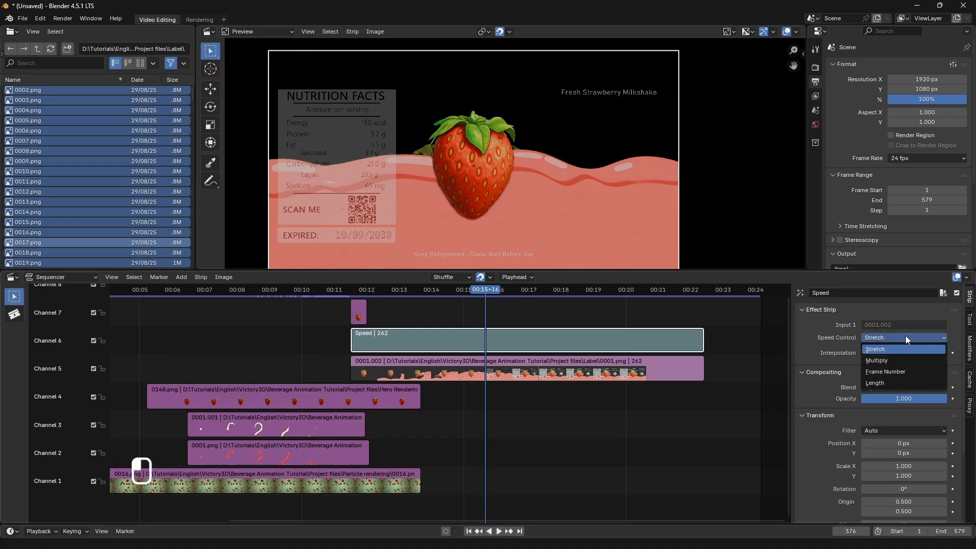
left_click(885, 361)
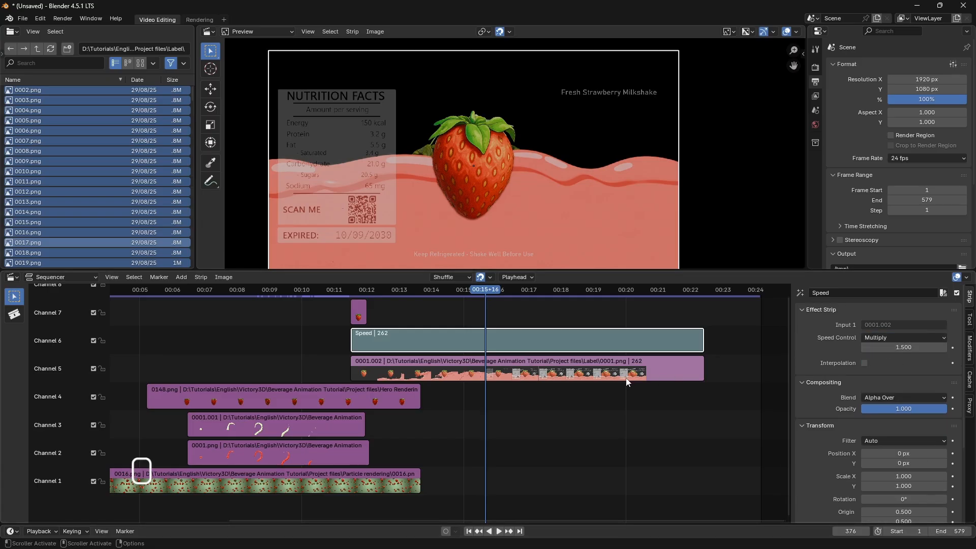
- Play the sped-up label animation from frame 240 to frame 391
left_click(301, 298)
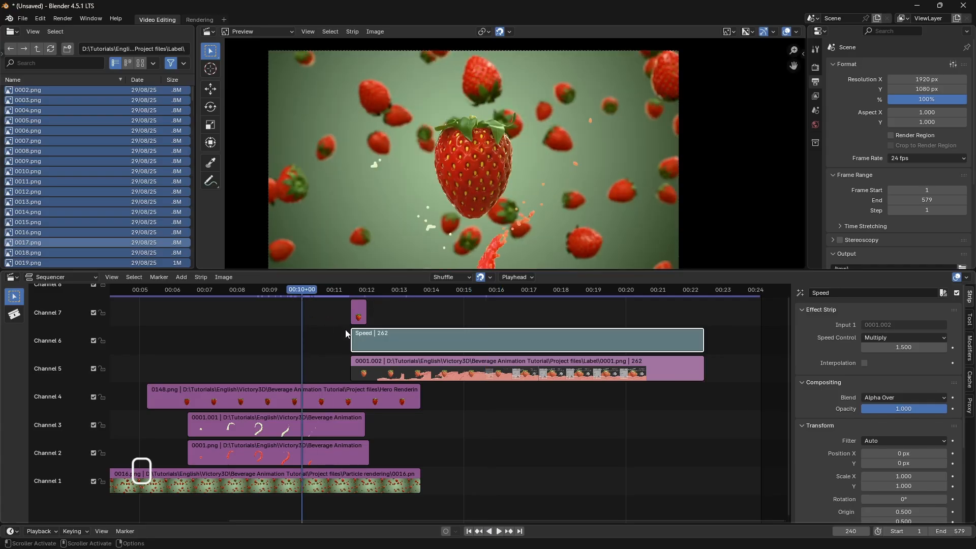
left_click(497, 531)
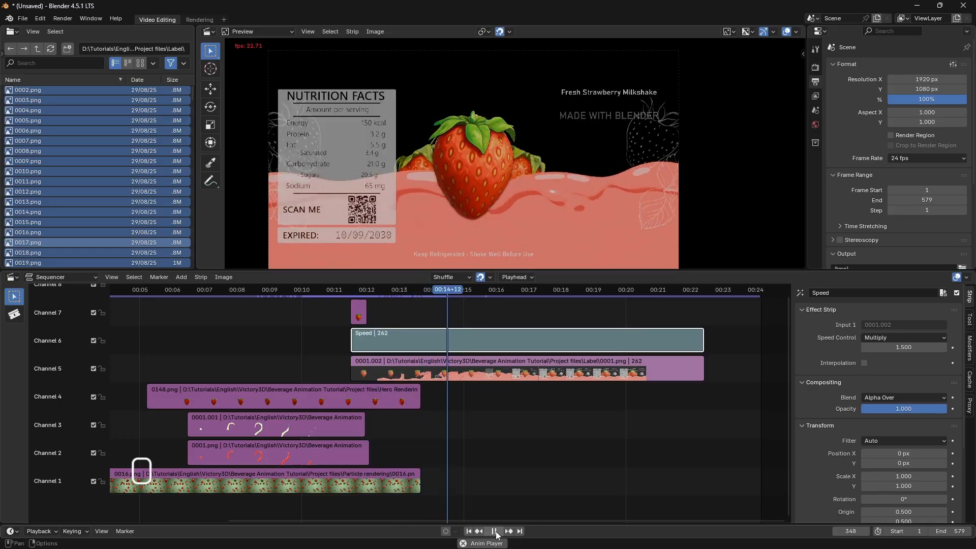
left_click(495, 531)
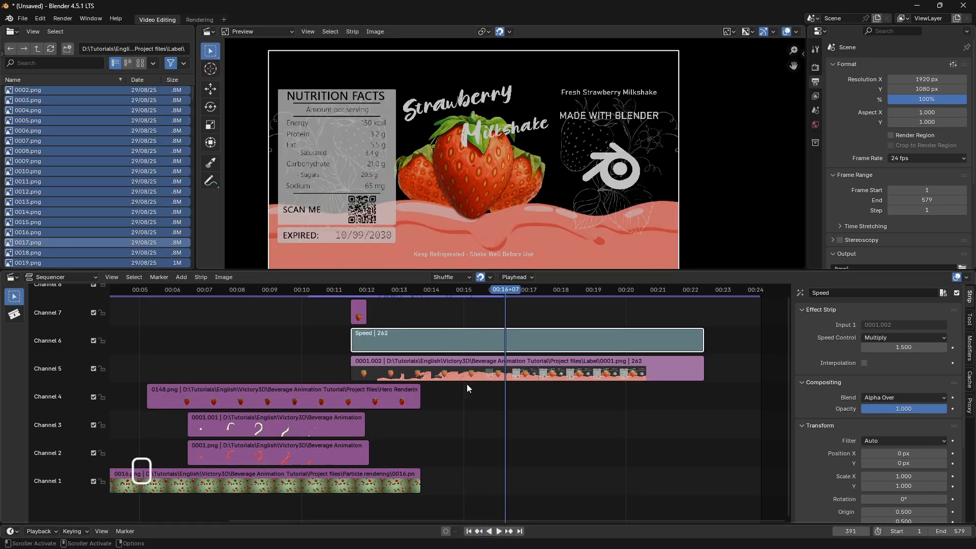
- Find where the label animation finishes and trim the end of the label strip to frame 372
left_click_drag(501, 297, 480, 303)
left_click(697, 367)
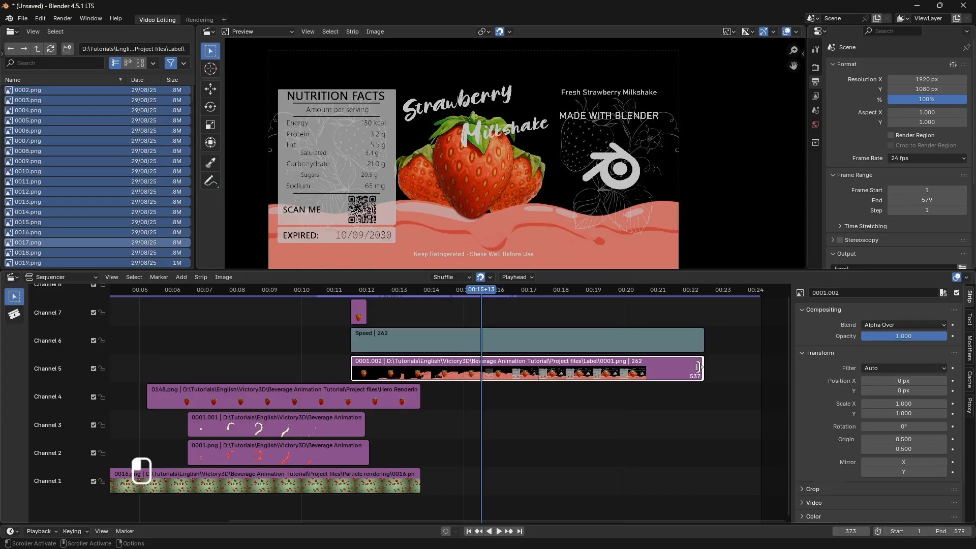
left_click_drag(698, 366, 477, 352)
left_click_drag(466, 292, 479, 312)
scroll(357, 475, "down", 8)
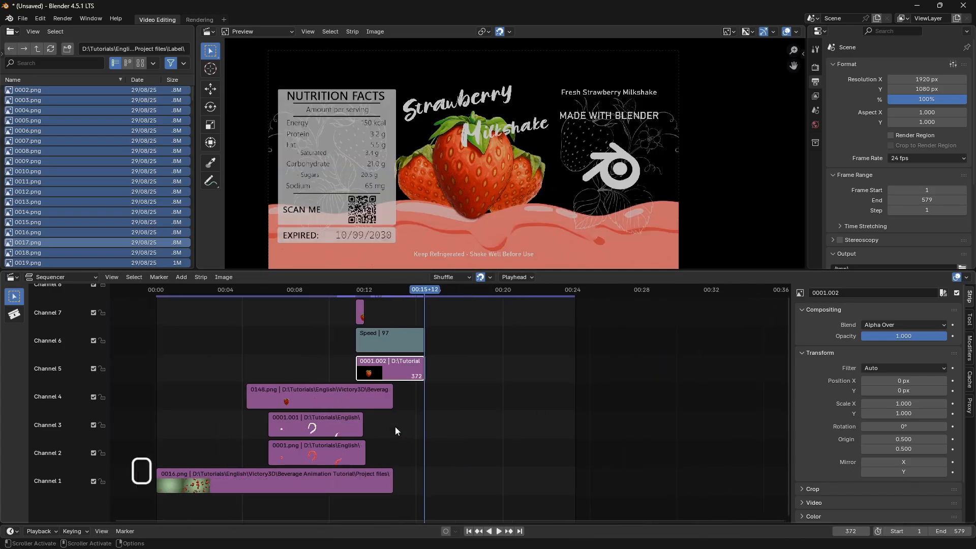
scroll(395, 426, "up", 7)
middle_click_drag(474, 403, 482, 431)
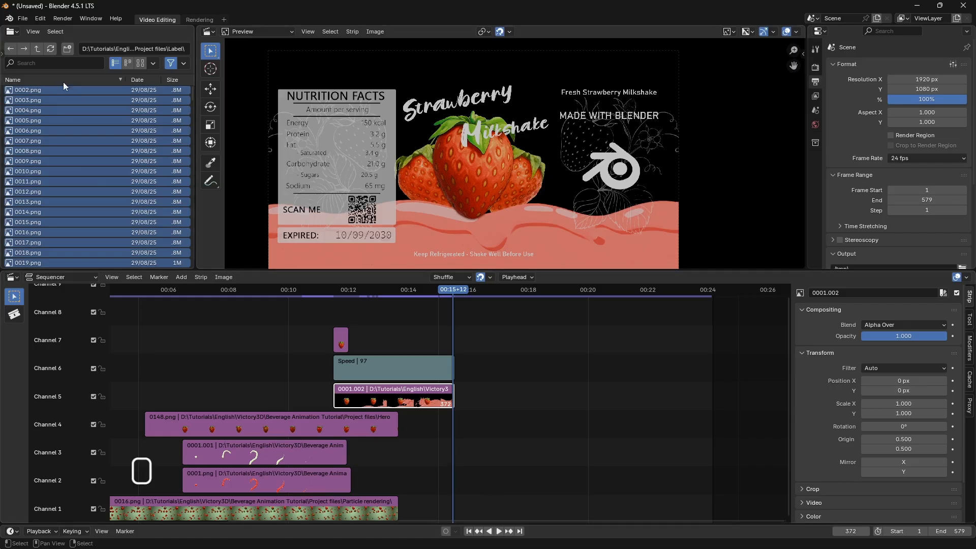
- Add the Final scene Rendering images from 0000.png onward as an image strip on channel 7, after the label strip
key("BackSpace")
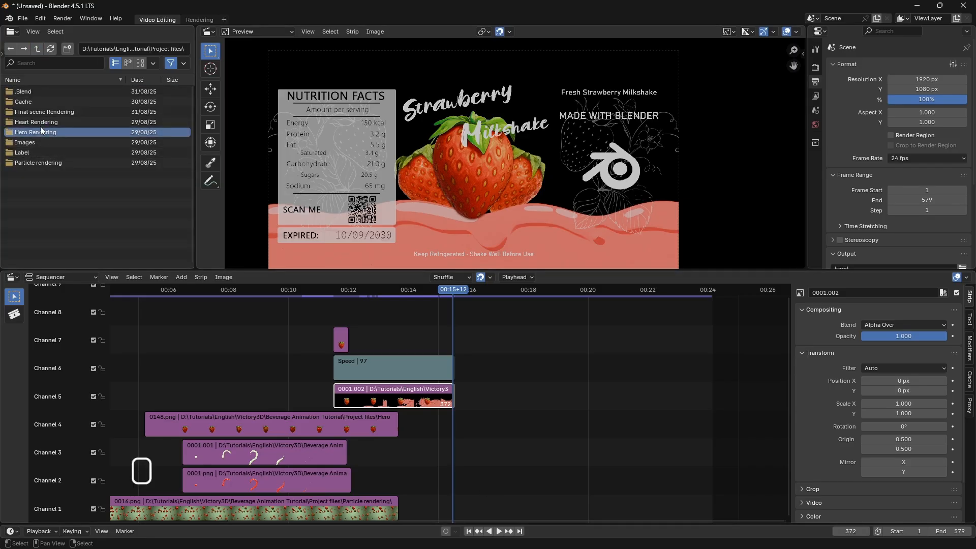
left_click(40, 111)
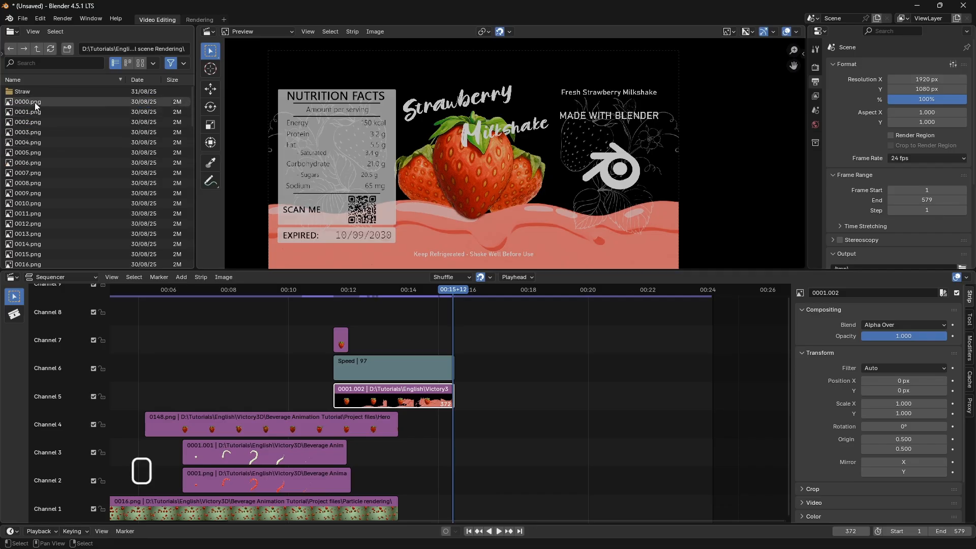
scroll(48, 129, "down", 10)
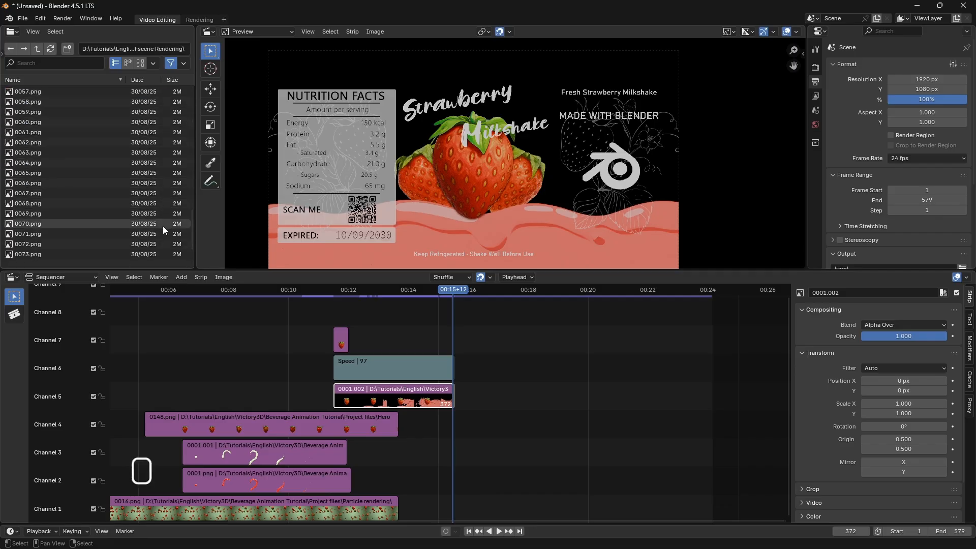
scroll(190, 235, "down", 2)
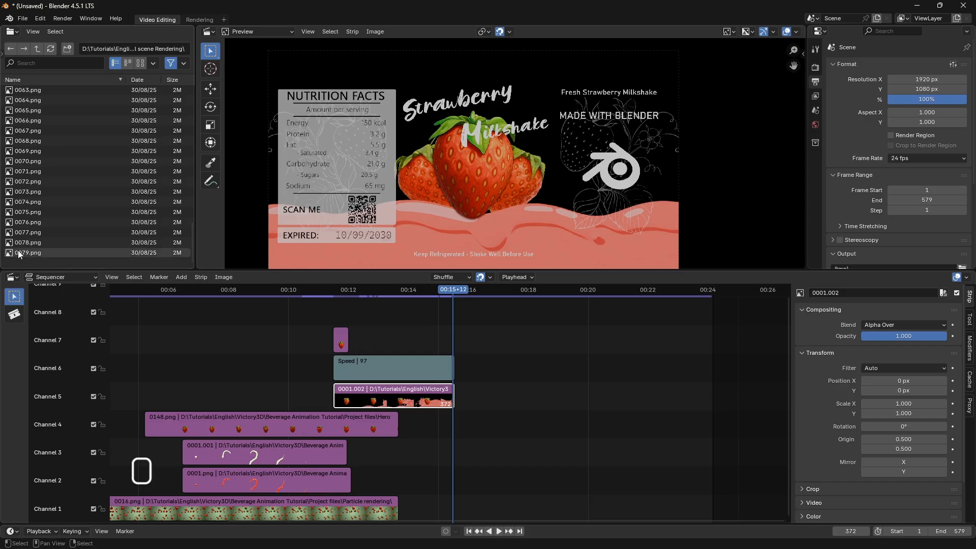
key("a")
scroll(31, 203, "up", 11)
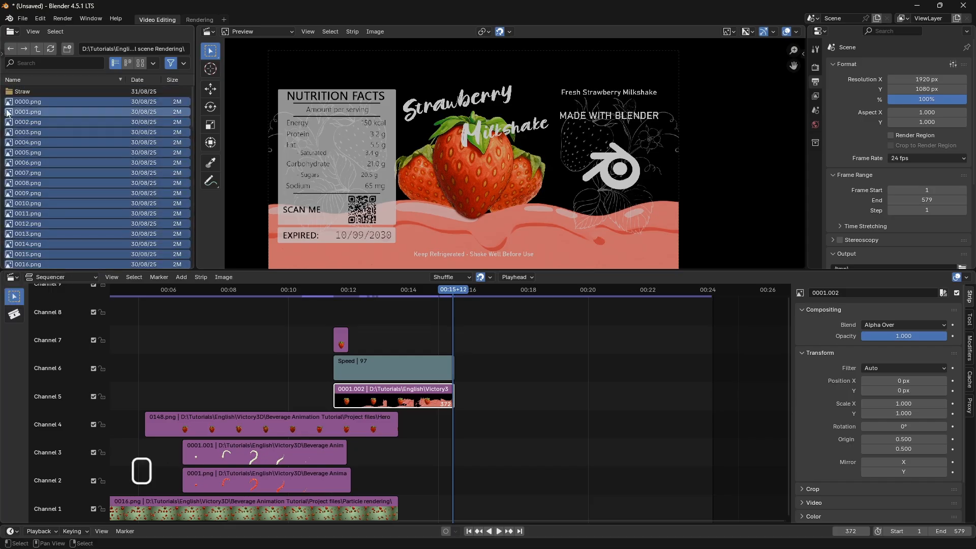
left_click_drag(8, 112, 284, 408)
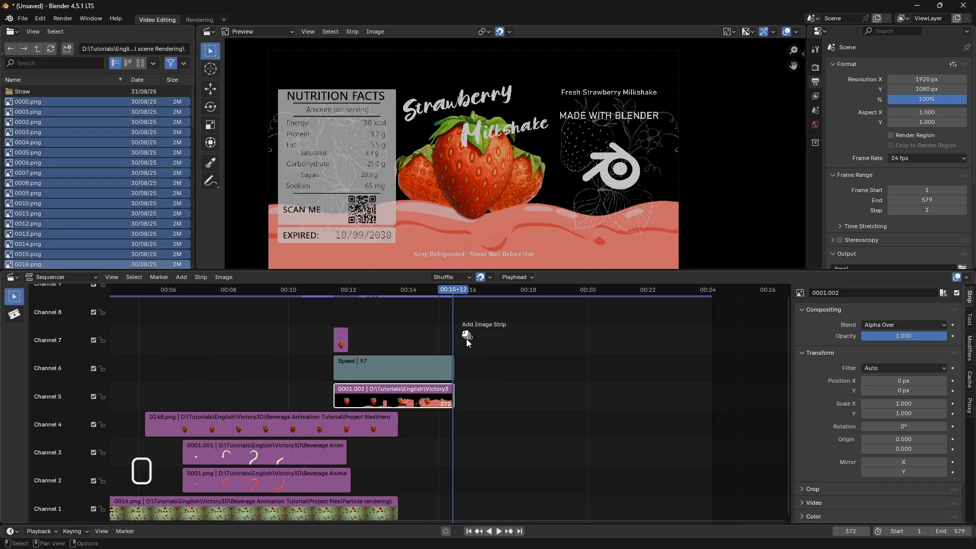
left_click_drag(466, 338, 487, 344)
- Slide the final-scene strip earlier so it overlaps the end of the label strip, and apply a Fade In to it
left_click_drag(458, 297, 428, 313)
key("space")
left_click_drag(491, 341, 378, 354)
scroll(487, 345, "up", 8)
right_click(363, 346)
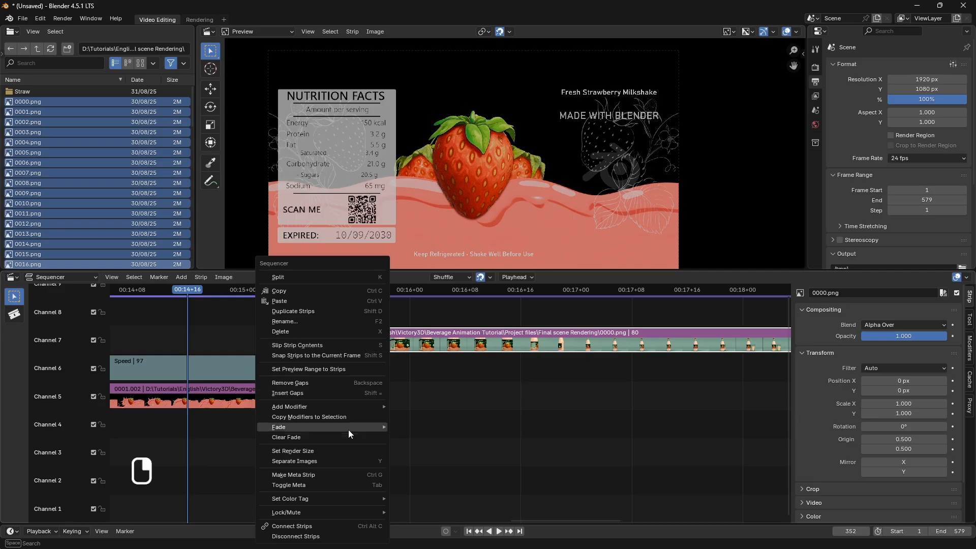
mouse_move(331, 427)
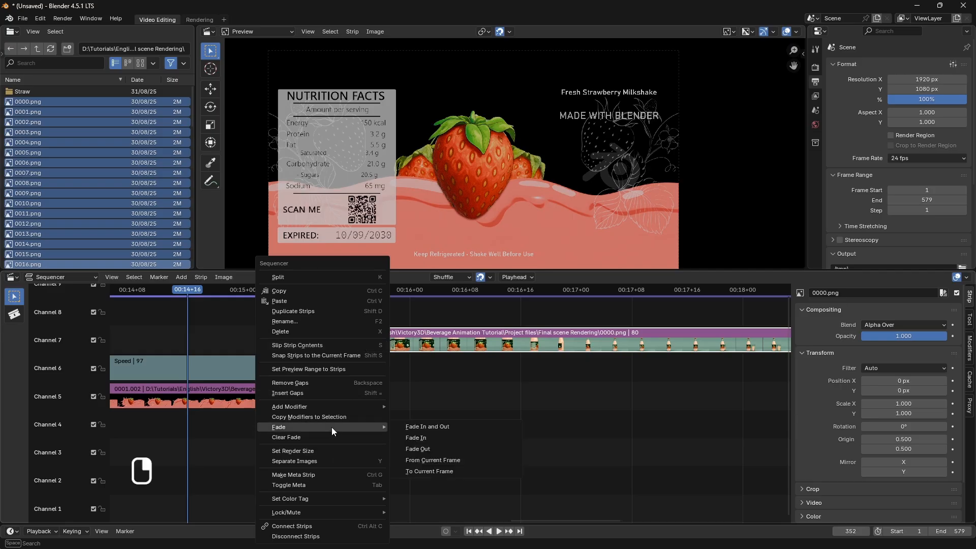
left_click(425, 435)
- Preview the transition from the label into the final scene through to the end of the final-scene strip
left_click_drag(232, 300, 309, 310)
scroll(377, 407, "down", 5)
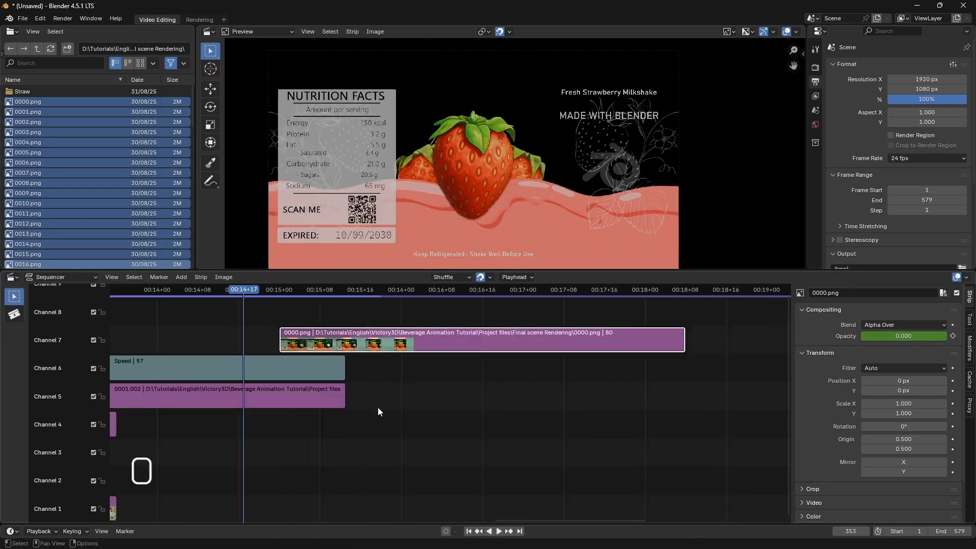
left_click(219, 293)
left_click_drag(483, 510, 475, 302)
scroll(412, 367, "down", 2)
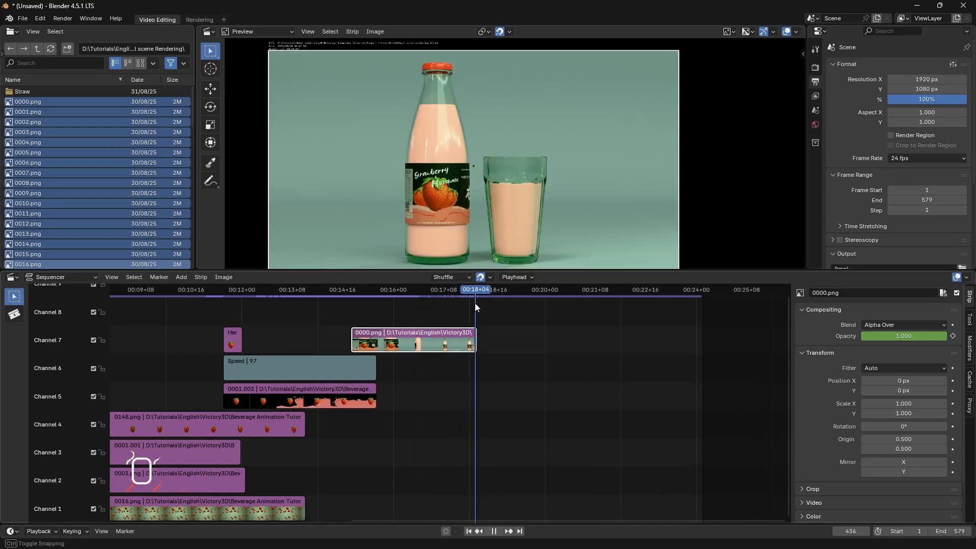
- Add all images from the Straw folder as a strip on channel 8, starting where the final-scene strip ends
double_click(23, 91)
left_click(42, 133)
key("a")
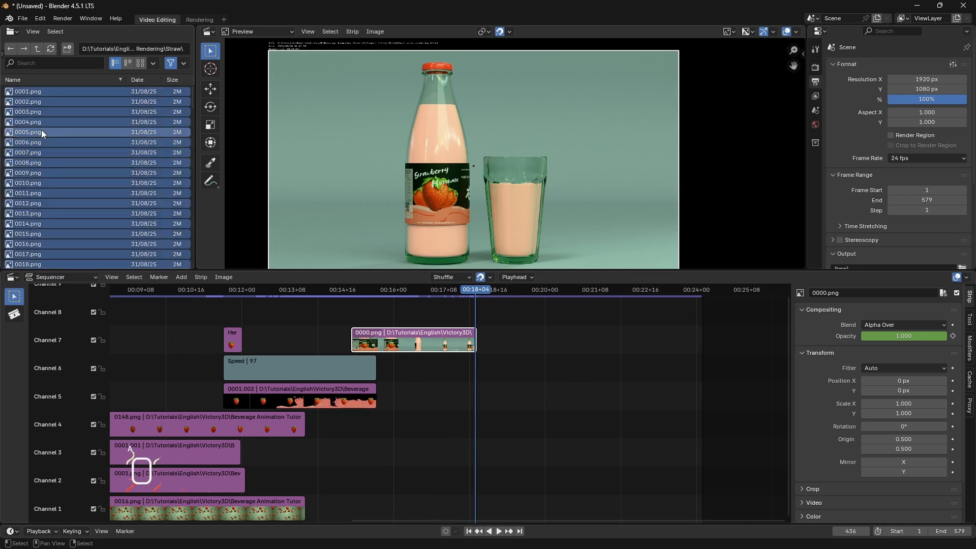
left_click_drag(10, 93, 488, 319)
left_click(518, 333)
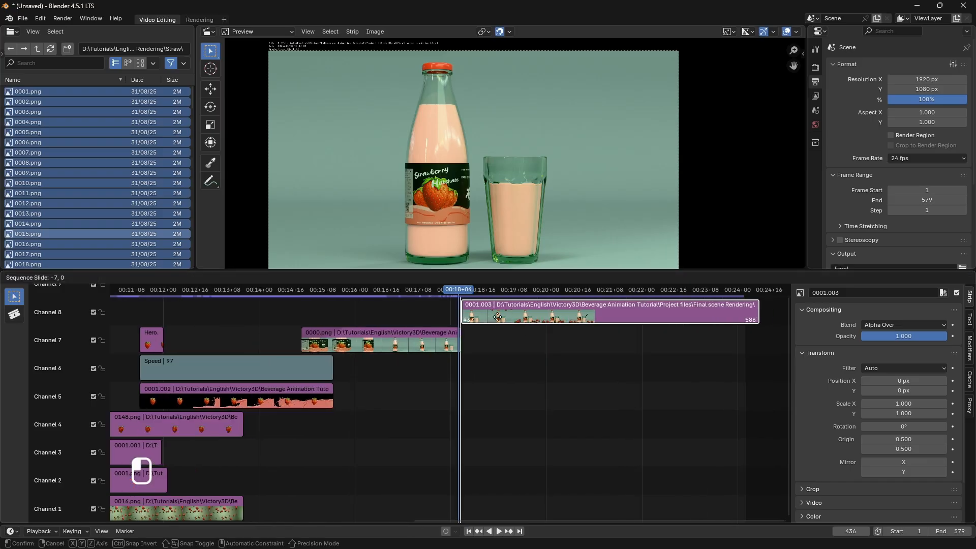
scroll(489, 356, "up", 5)
- Play the cut between the two final-scene strips and slide the Straw strip about 4 frames earlier to overlap the previous one
left_click_drag(409, 291, 257, 291)
left_click(499, 531)
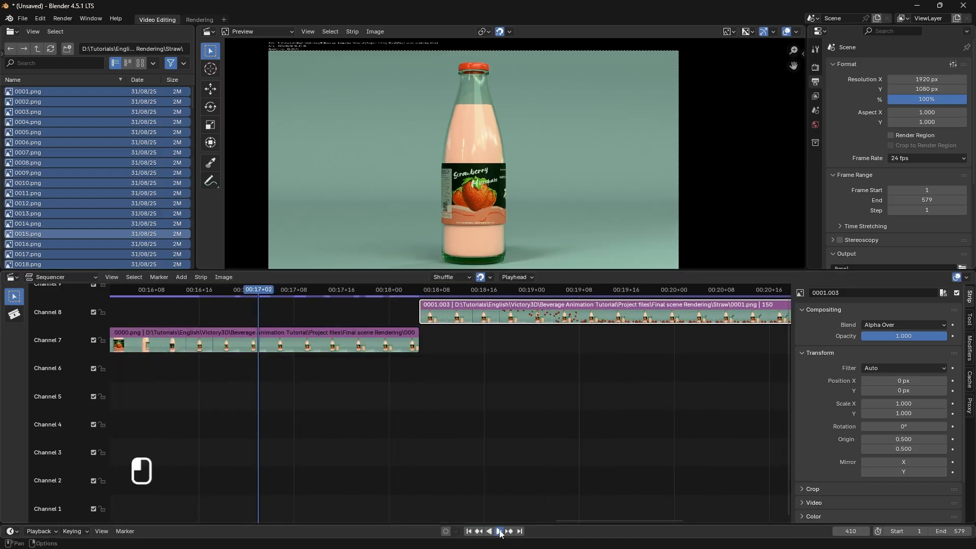
left_click(498, 532)
left_click_drag(467, 320, 444, 320)
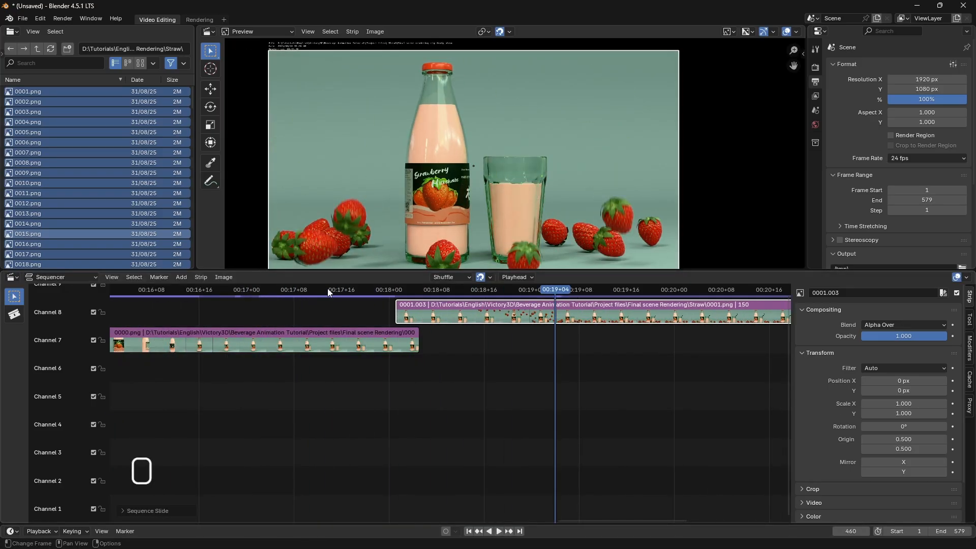
- Replay the adjusted cut and the Straw sequence up to near its end
left_click(323, 290)
left_click(499, 531)
left_click(286, 291)
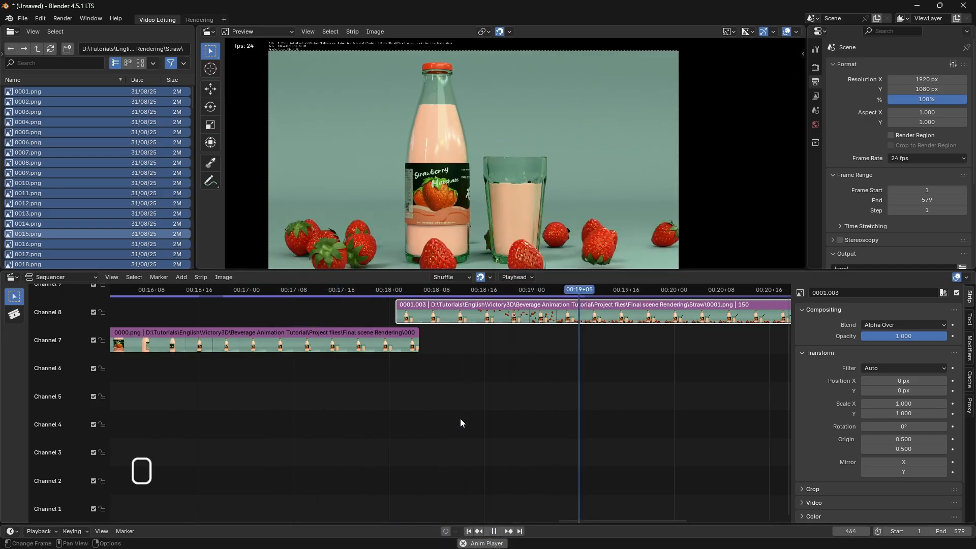
scroll(459, 419, "down", 8)
left_click(493, 531)
- Apply a Fade Out to the Straw strip and set the timeline's end frame to 583, checking the closing frames
key("KP_Decimal")
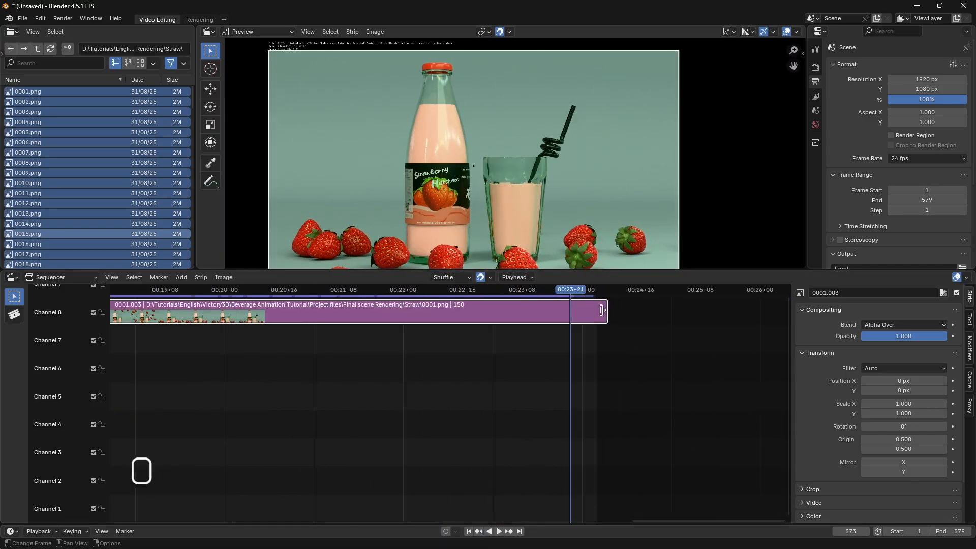
right_click(580, 313)
mouse_move(580, 313)
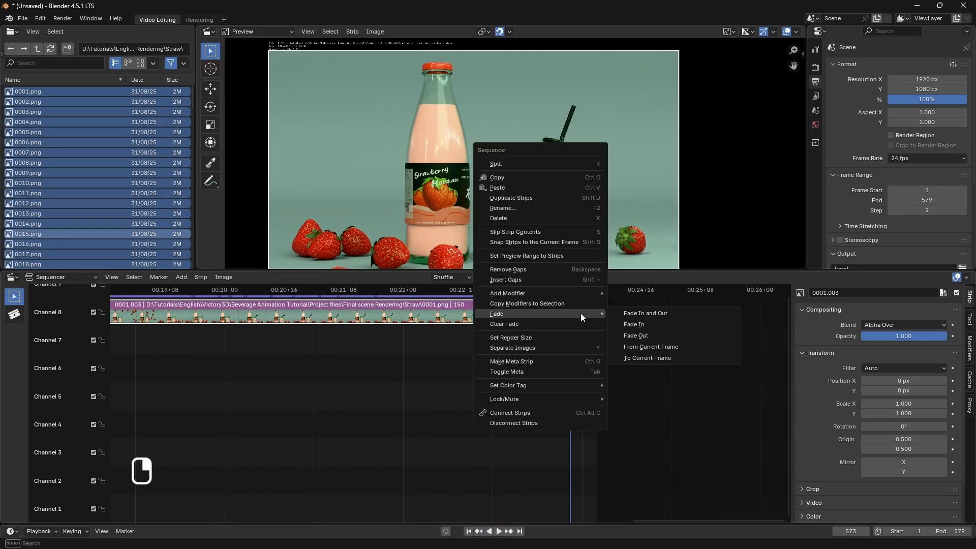
left_click(647, 335)
key("Home")
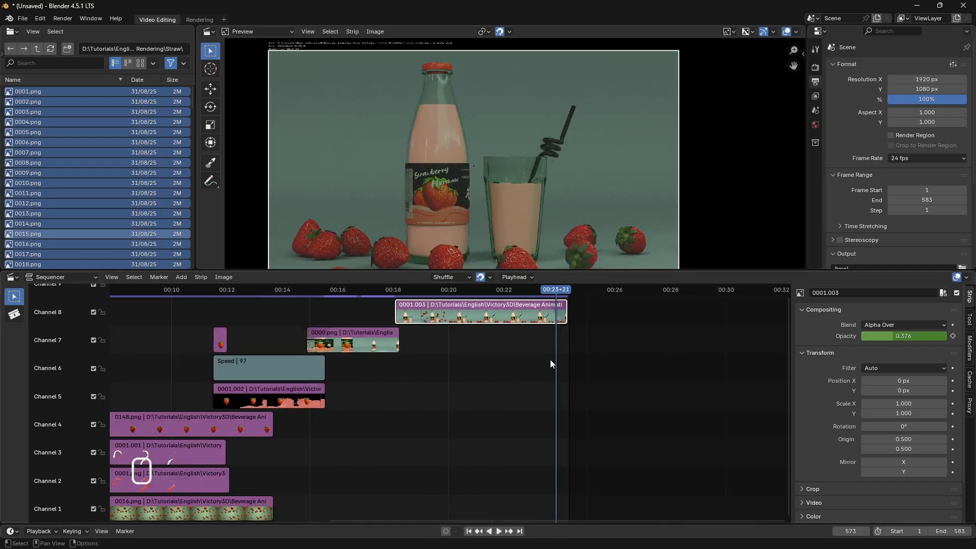
left_click_drag(543, 297, 559, 324)
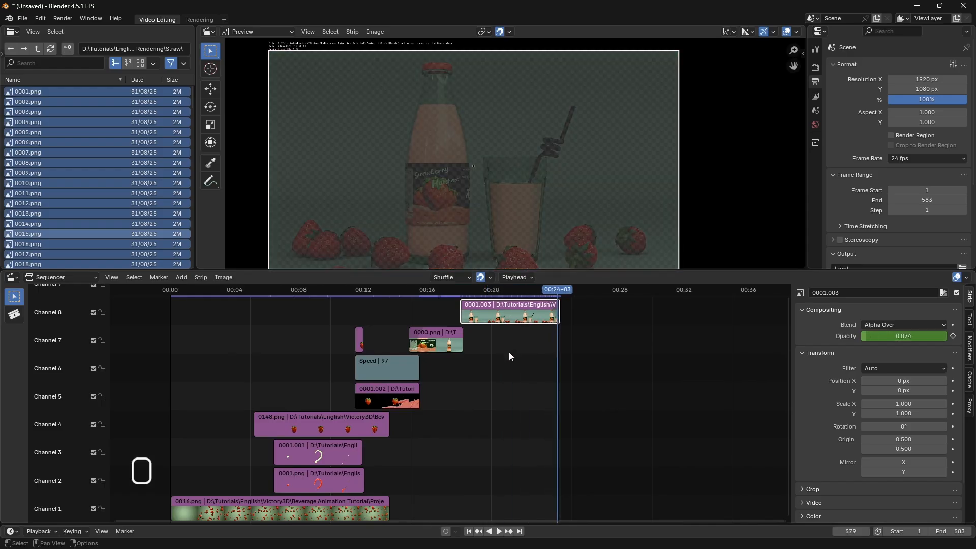
- Add a black Color strip at frame 579
scroll(508, 351, "up", 4)
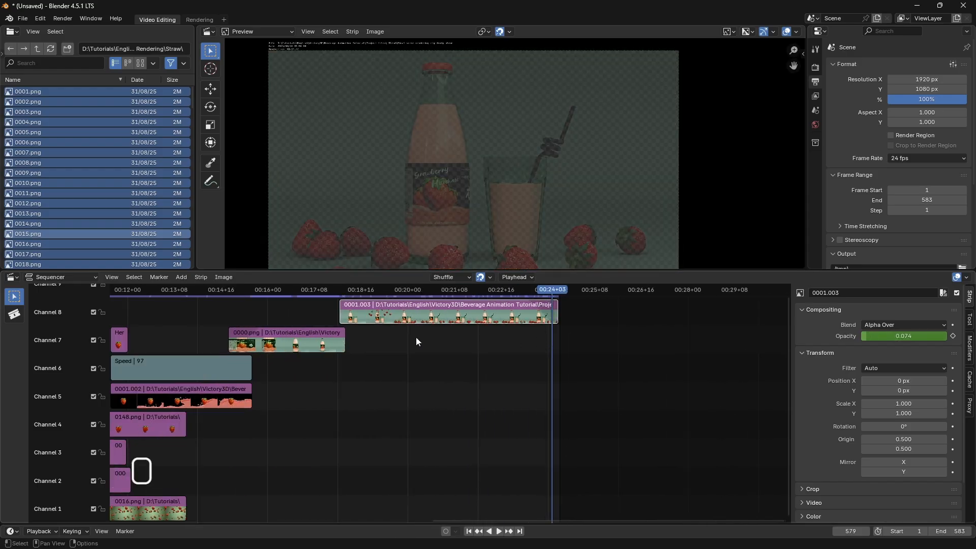
scroll(467, 402, "down", 4)
left_click(181, 277)
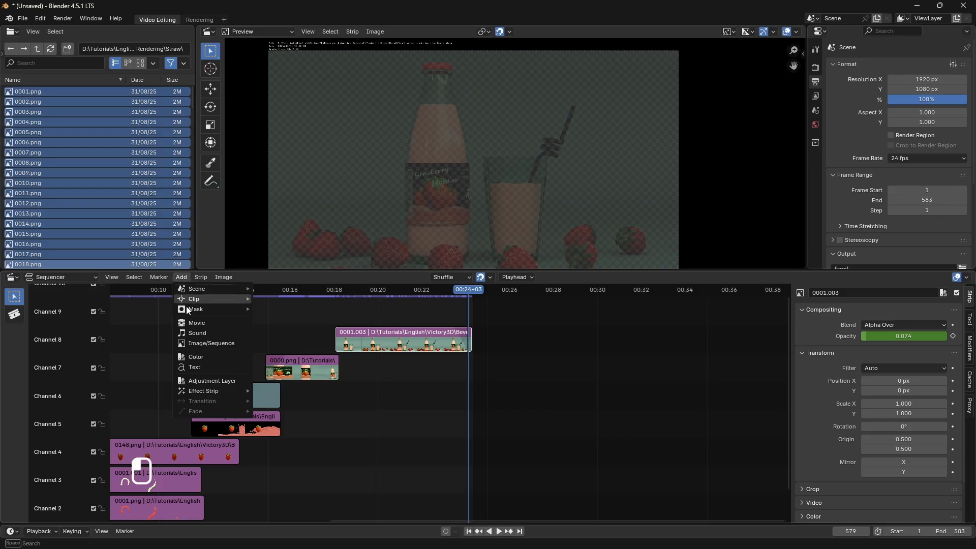
left_click(204, 357)
scroll(388, 429, "down", 5)
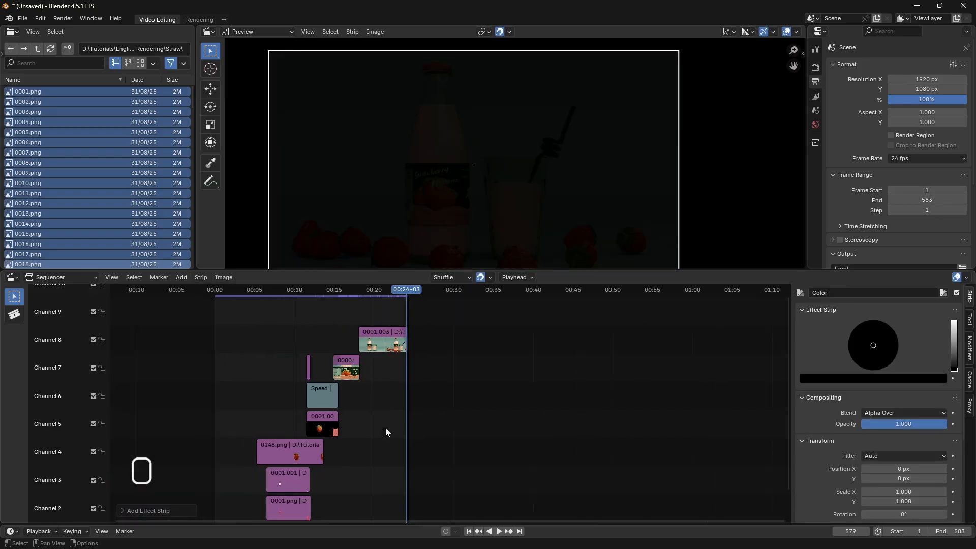
- Move the black Color strip to channel 7 under the end of the Straw strip and check the fade to black
middle_click_drag(392, 329, 385, 348)
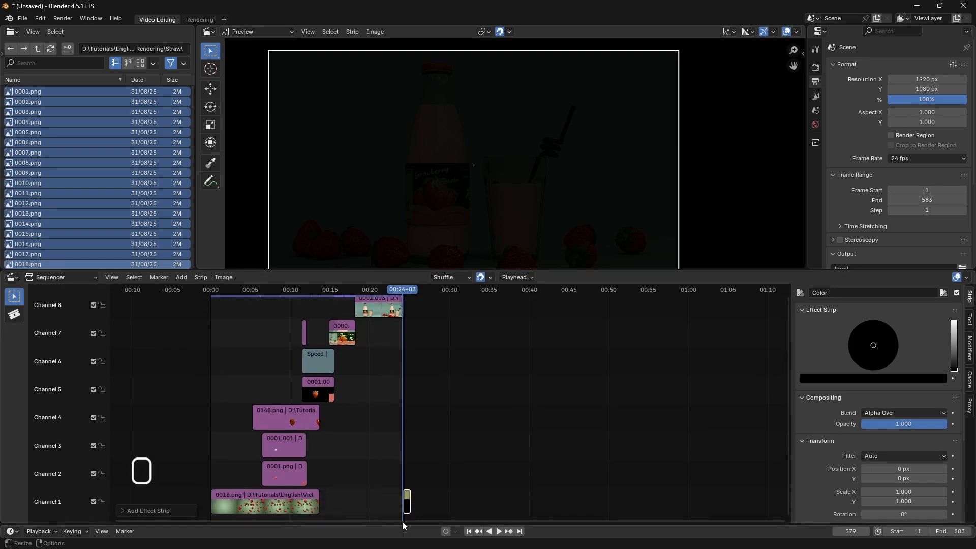
left_click_drag(403, 506, 396, 338)
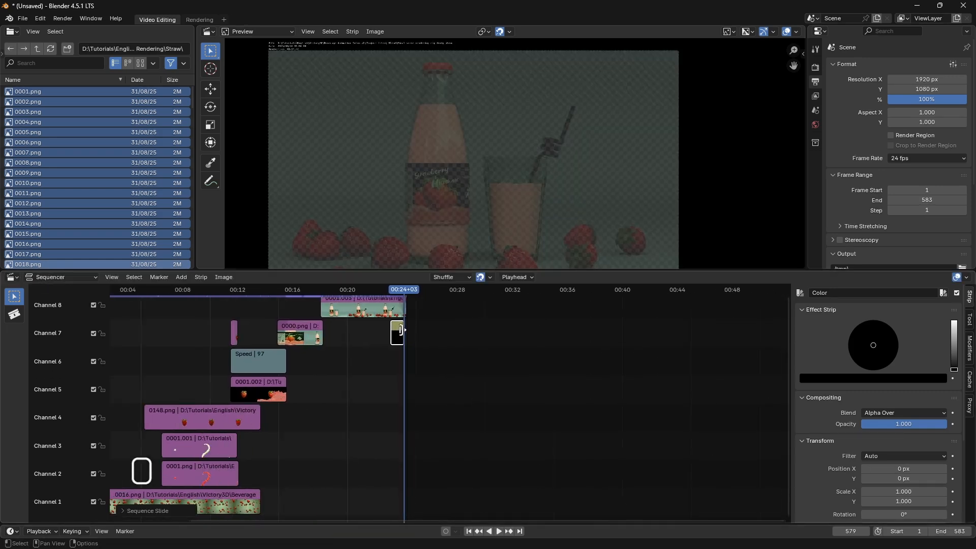
scroll(407, 351, "up", 5)
left_click_drag(365, 374, 373, 376)
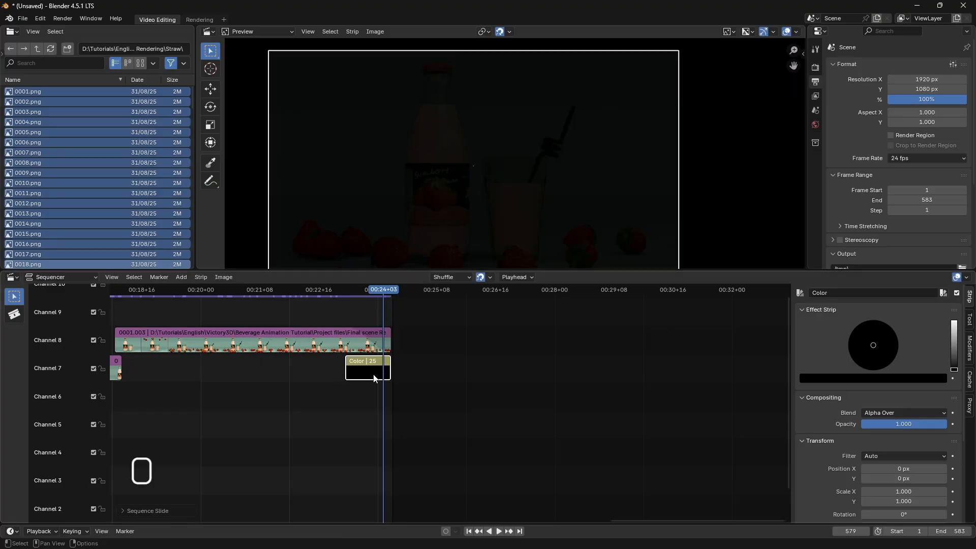
left_click_drag(379, 294, 361, 304)
scroll(432, 389, "down", 5)
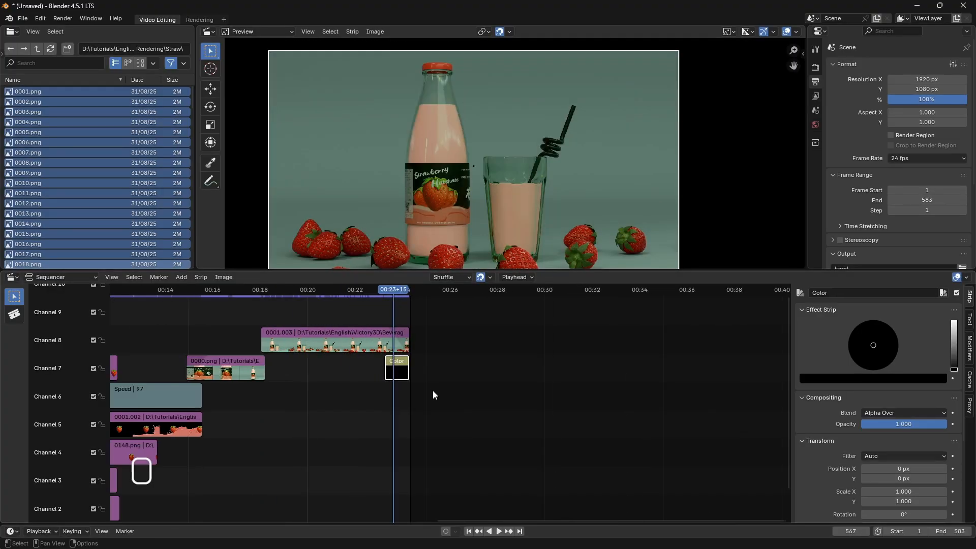
- Play the whole assembled animation from frame 1
key("space")
left_click_drag(221, 309, 224, 310)
left_click(468, 531)
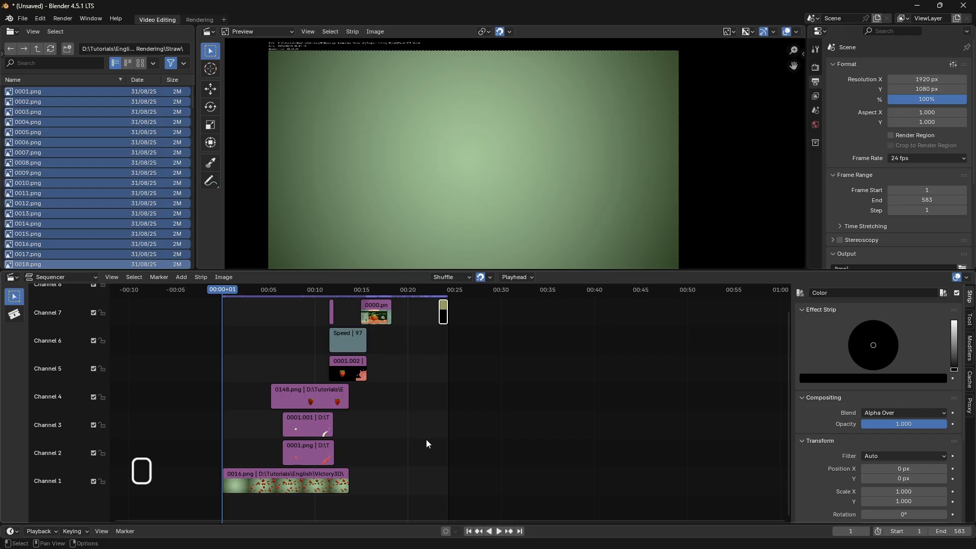
key("space")
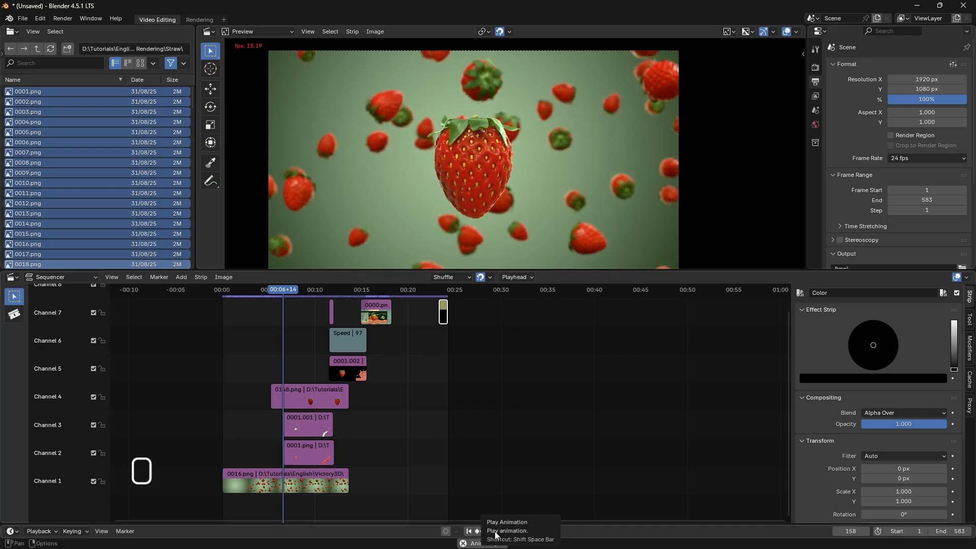
- Enlarge the sequencer area to show the strips on all channels, and widen the Properties editor
left_click(301, 487)
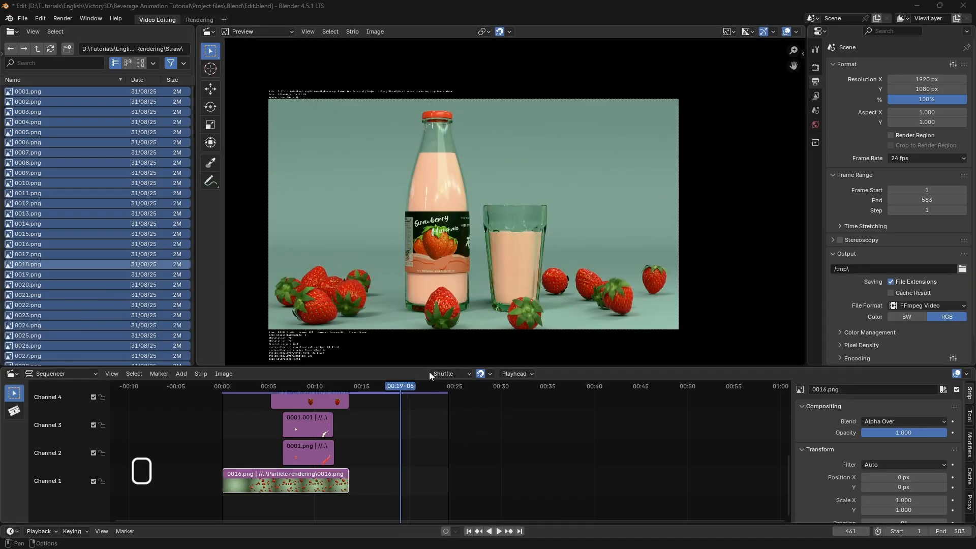
left_click_drag(427, 367, 426, 224)
middle_click_drag(488, 373, 630, 373, "ctrl")
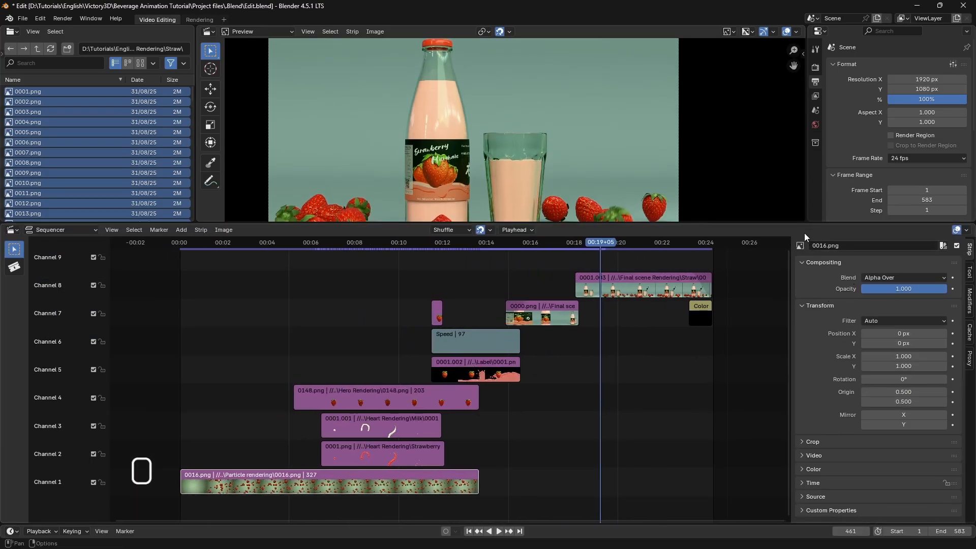
left_click_drag(804, 223, 778, 227)
- Set the scene's color management view transform to Khronos PBR Neutral in the render settings
left_click(786, 67)
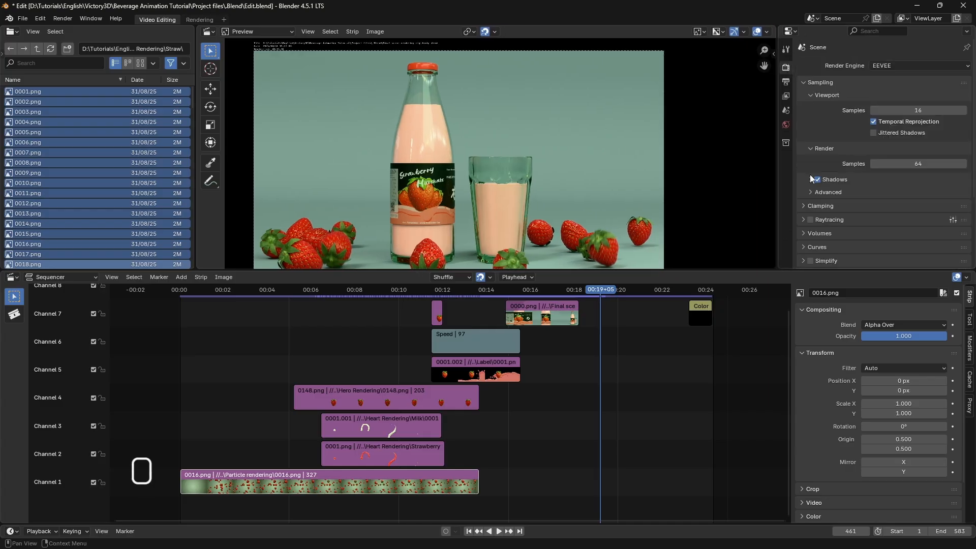
scroll(838, 178, "down", 5)
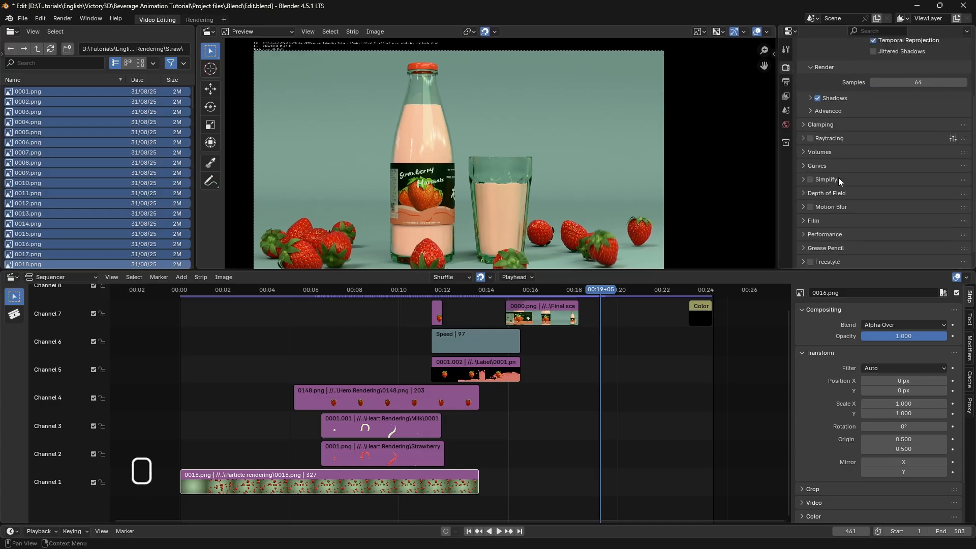
left_click(786, 82)
scroll(826, 185, "down", 2)
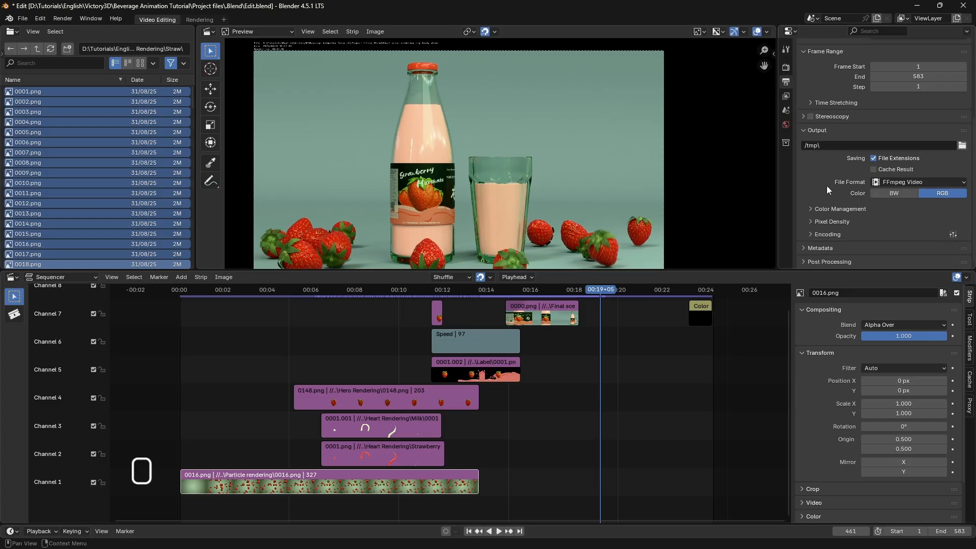
left_click(786, 67)
left_click(821, 260)
scroll(838, 251, "down", 5)
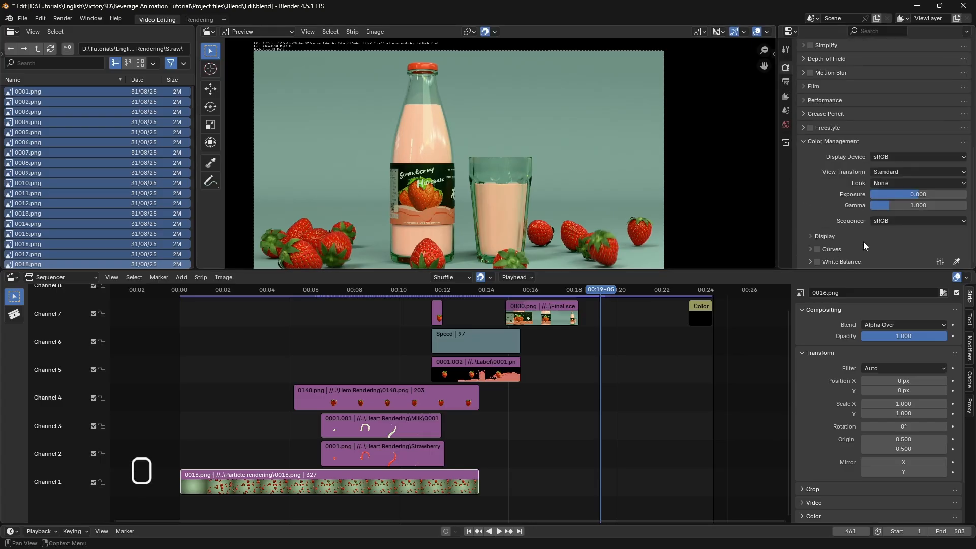
left_click(892, 175)
left_click(901, 193)
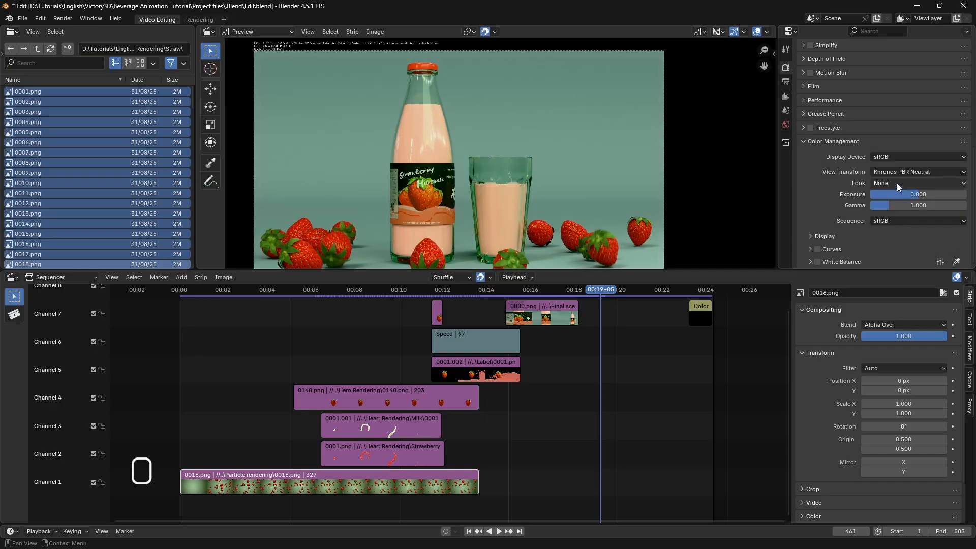
- Set the scene's color management look to Medium High Contrast
left_click(896, 183)
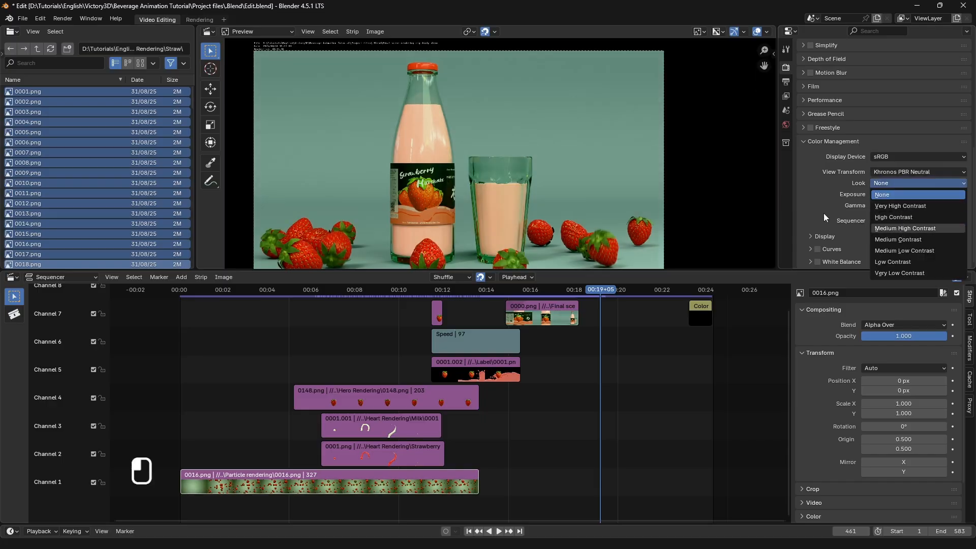
left_click(901, 228)
- Create a folder named Render in the Project files directory and set it as the video's output path
left_click(785, 82)
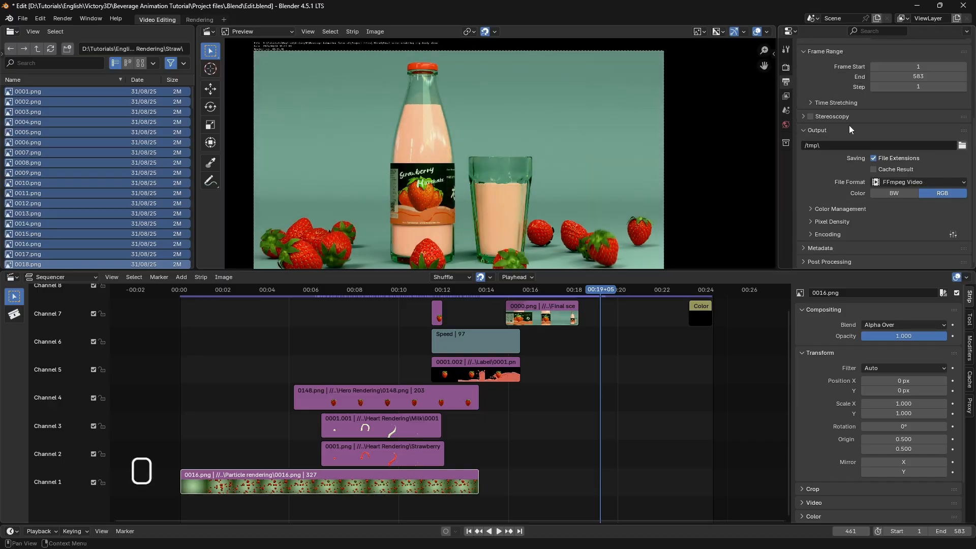
left_click(961, 145)
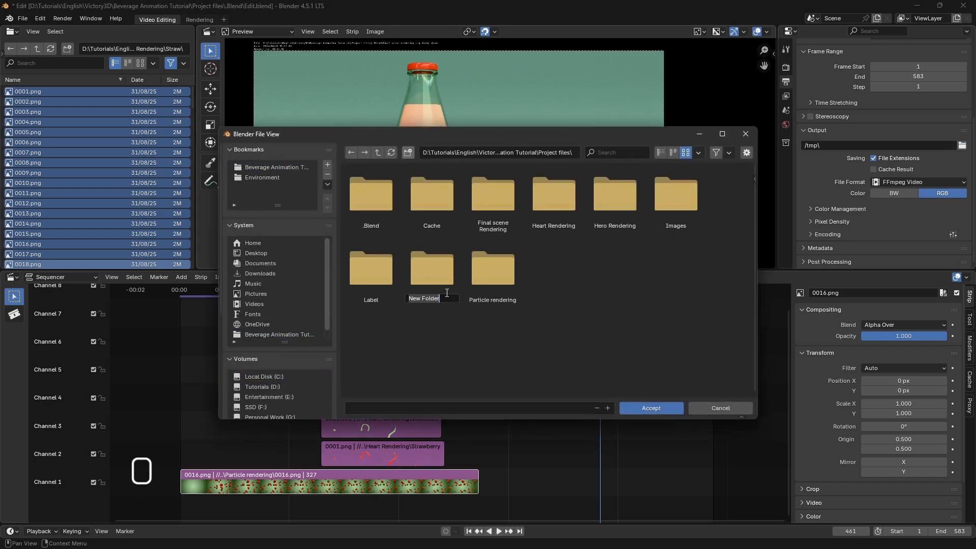
type("Render")
key("Return")
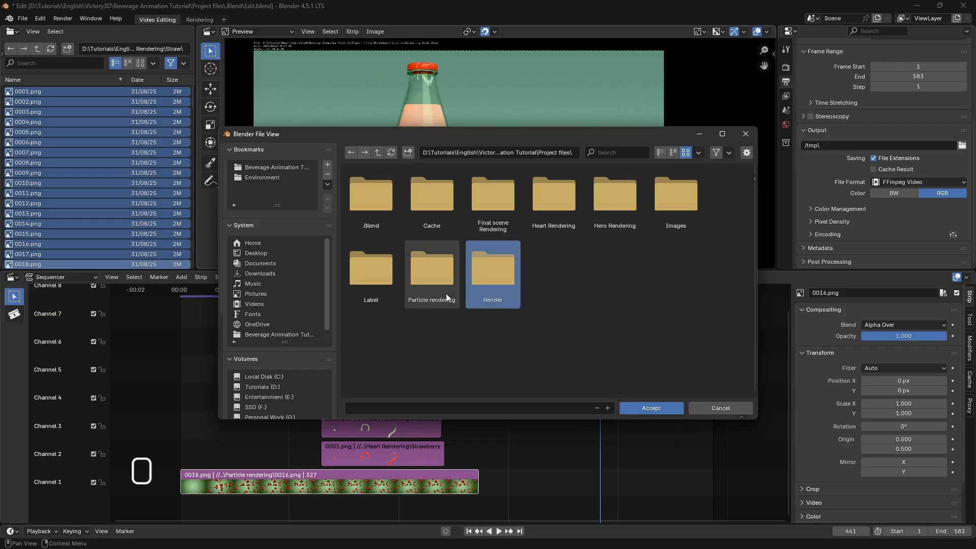
key("Return")
left_click(651, 409)
- Review the output resolution, frame rate and frame range, and locate the Render Animation command without starting the render
left_click(785, 96)
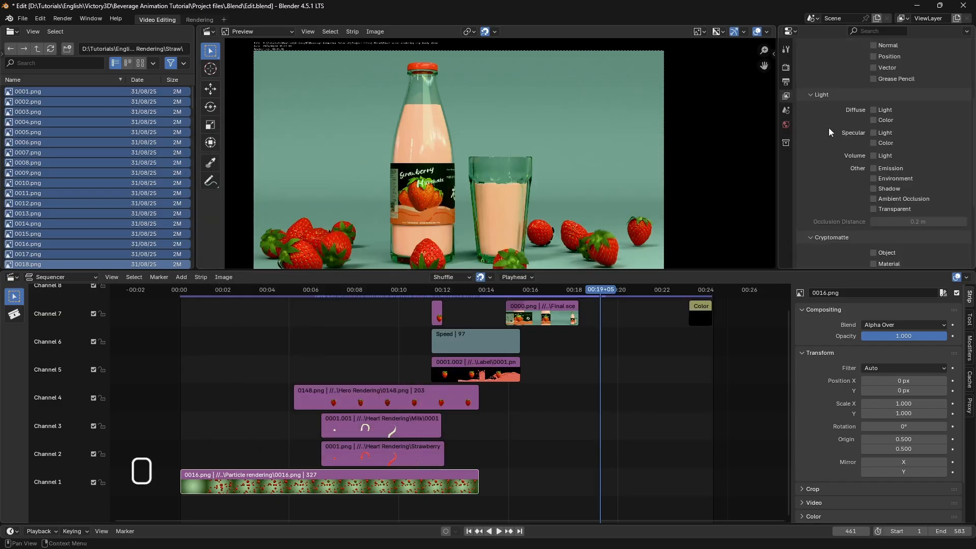
left_click(785, 81)
scroll(827, 172, "up", 8)
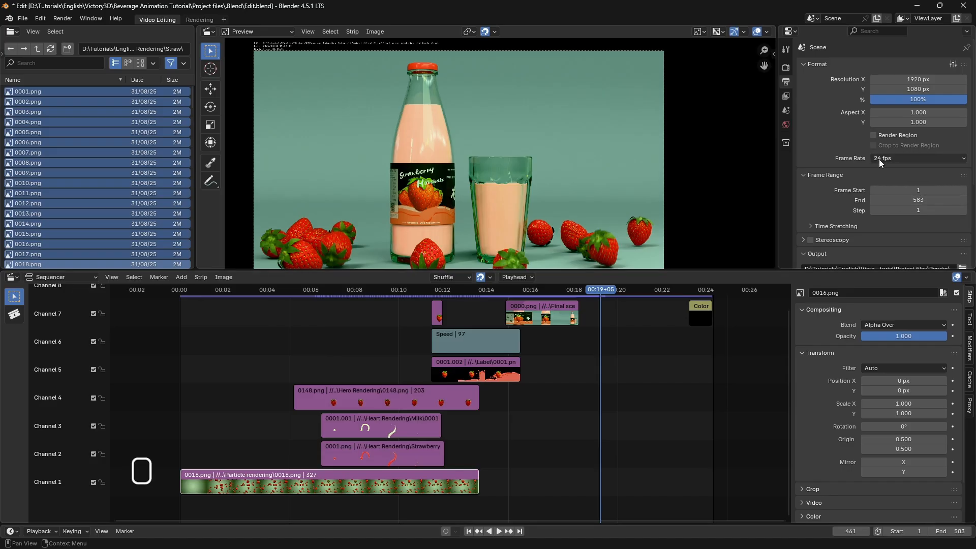
left_click(61, 20)
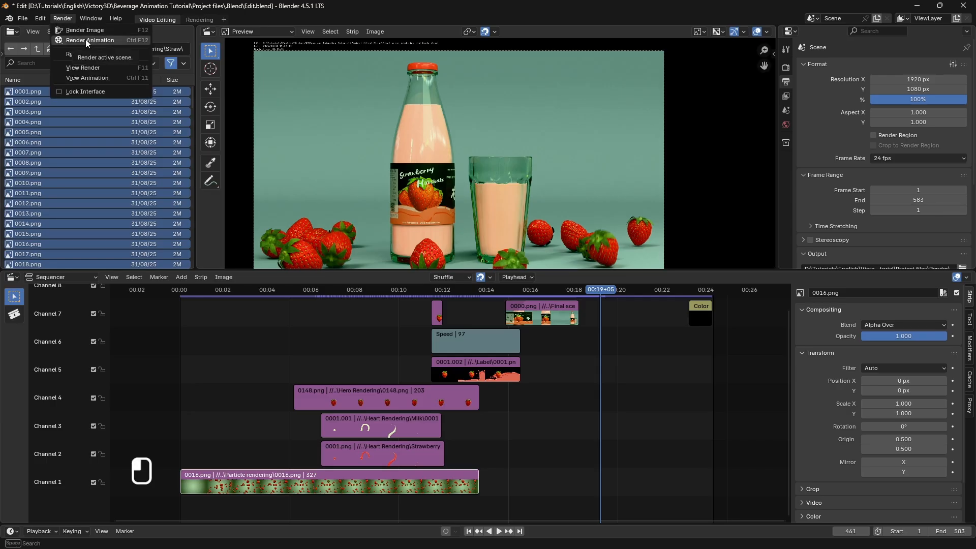
left_click_drag(85, 38, 85, 92)
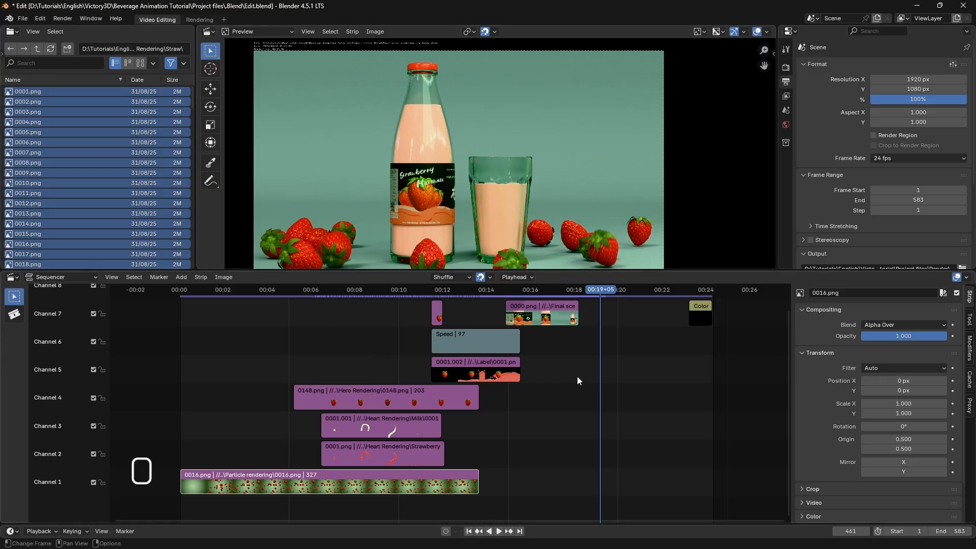
middle_click_drag(578, 380, 524, 422)
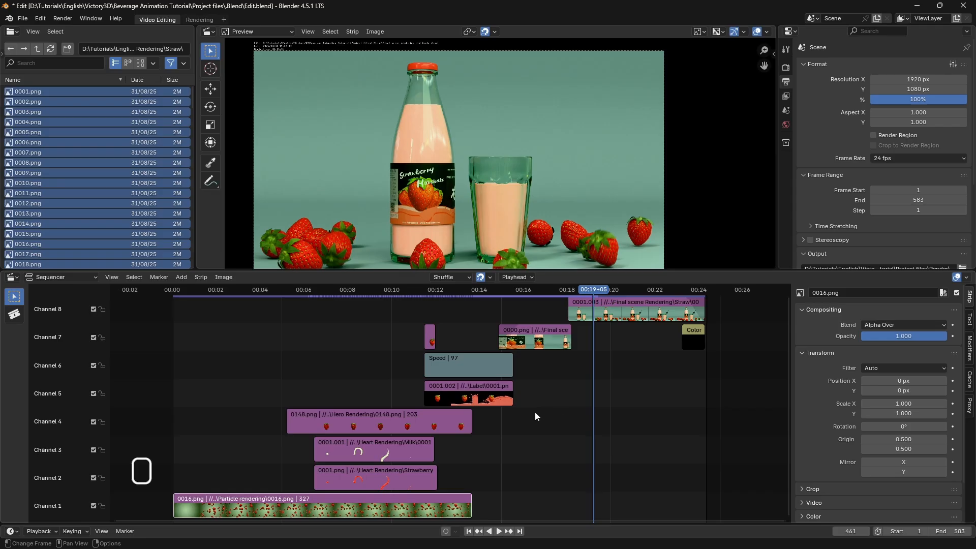